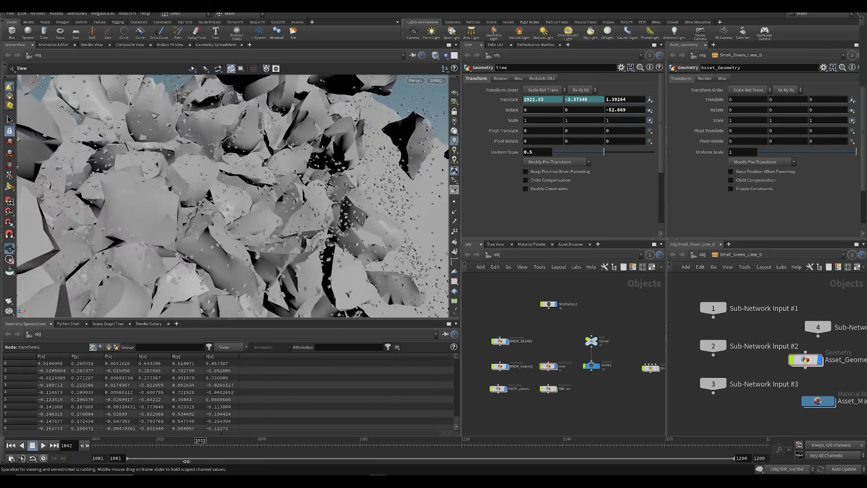
Step: Scrub through the timeline to examine how the iceberg fractures and scatters debris across the shot
drag(186, 461, 220, 459)
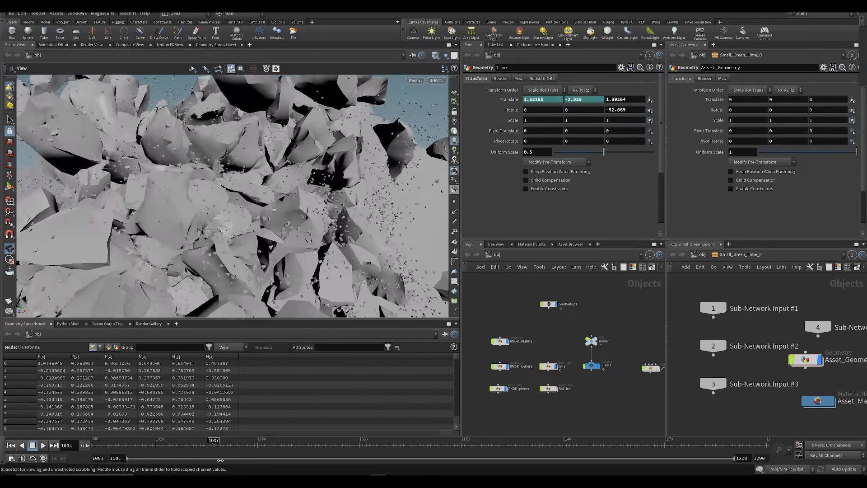
drag(294, 456, 322, 458)
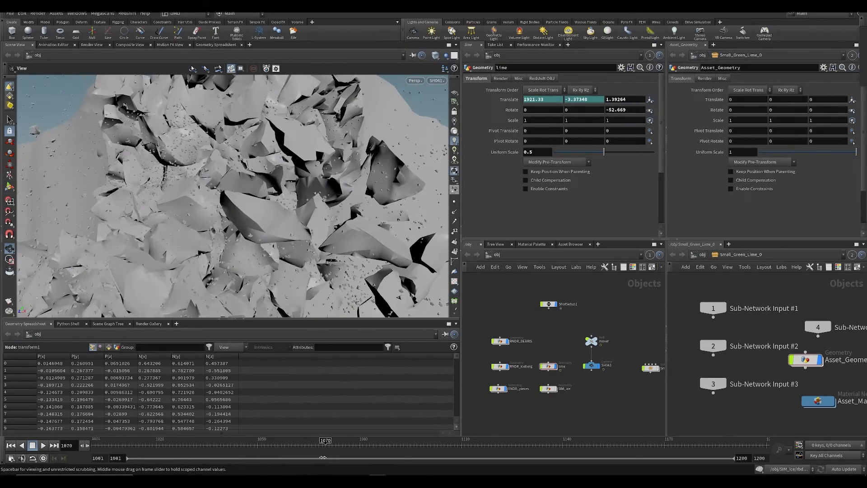
mouse_move(252, 447)
mouse_down()
mouse_move(167, 444)
mouse_move(117, 429)
mouse_move(194, 445)
mouse_move(325, 451)
mouse_move(145, 443)
mouse_move(193, 445)
mouse_up()
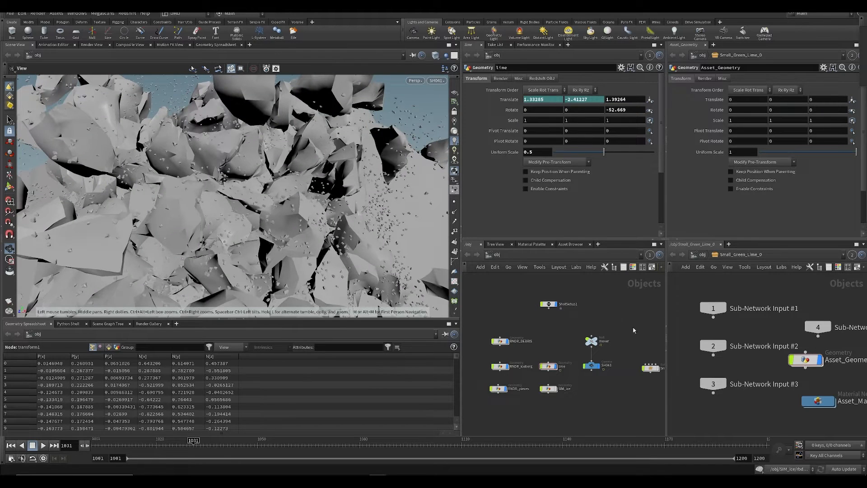
middle_drag(483, 296, 490, 313)
drag(201, 443, 244, 432)
middle_drag(520, 321, 528, 342)
scroll(528, 342, down, 1)
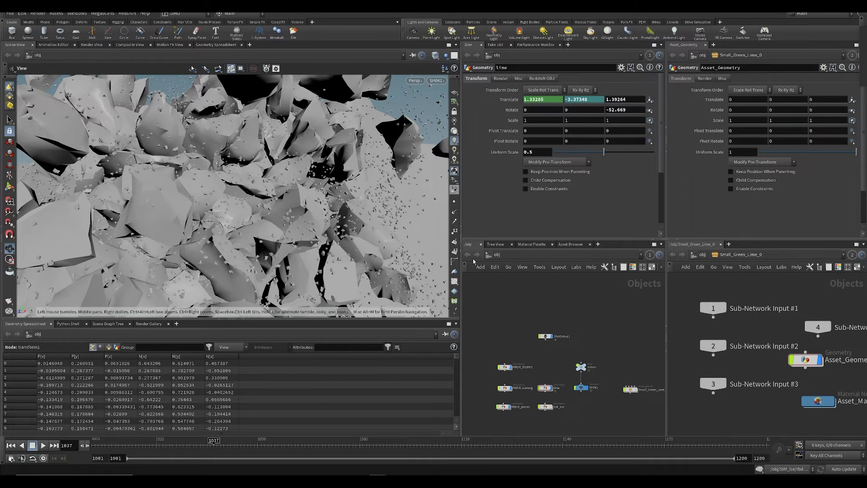
Step: Set the scene update mode to Manual and switch the network from obj to stage
click(843, 469)
click(840, 463)
click(517, 256)
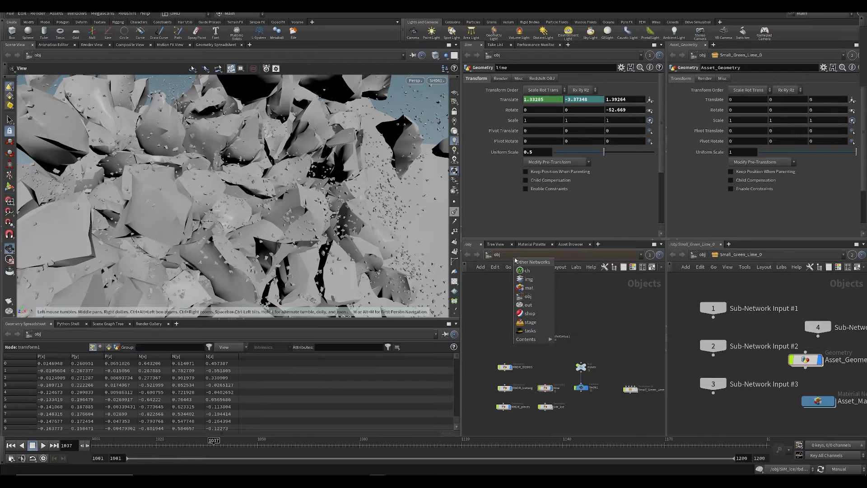
click(530, 322)
Step: Add a SOP Import node to the stage and set its SOP path to /obj/RNDR_iceberg
key(Tab)
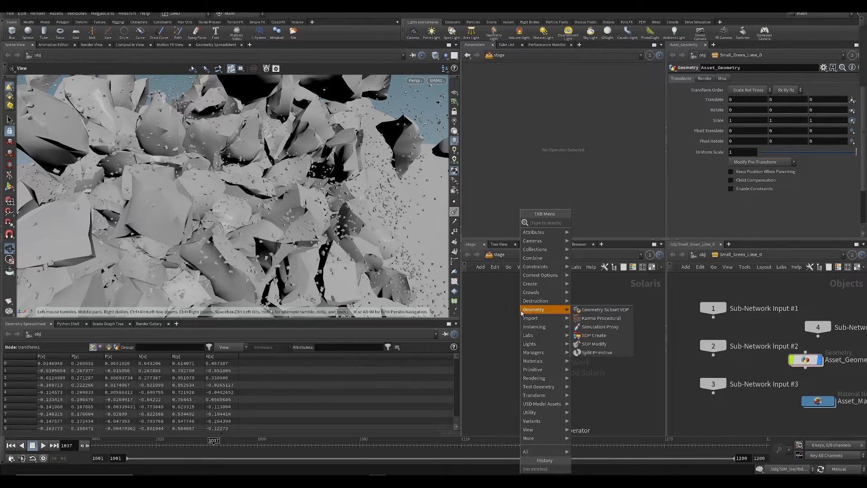
text(sopi)
key(Escape)
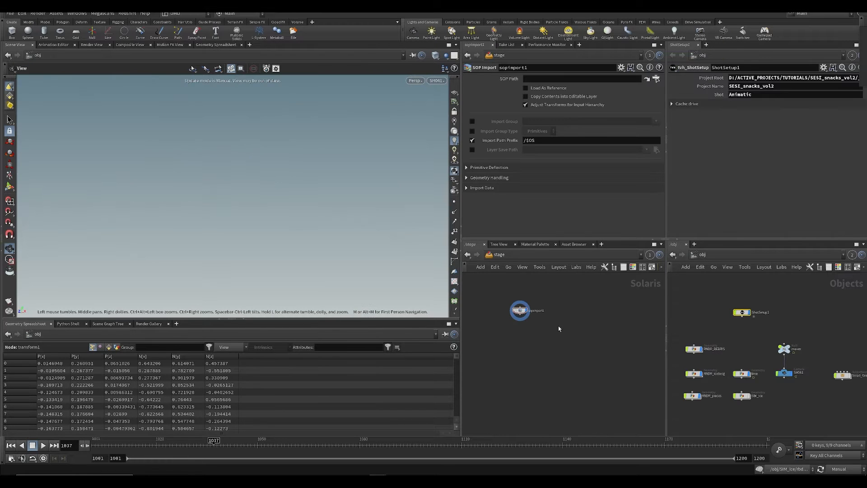
scroll(694, 389, up, 4)
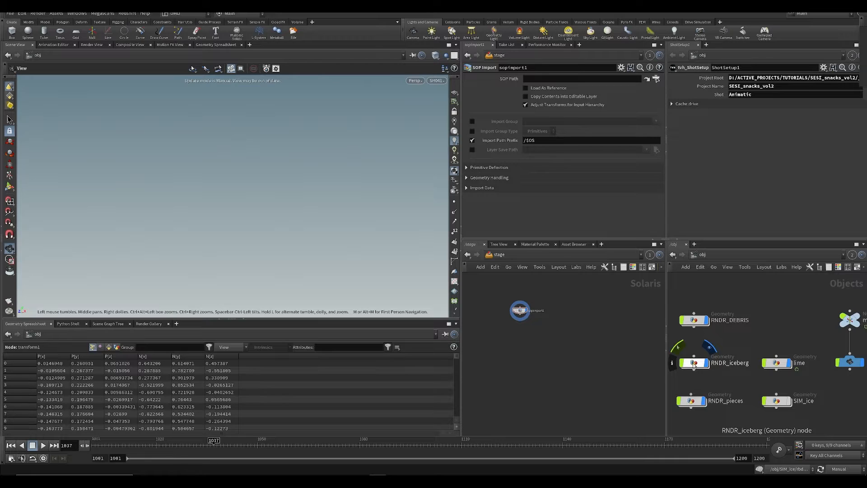
drag(694, 366, 545, 78)
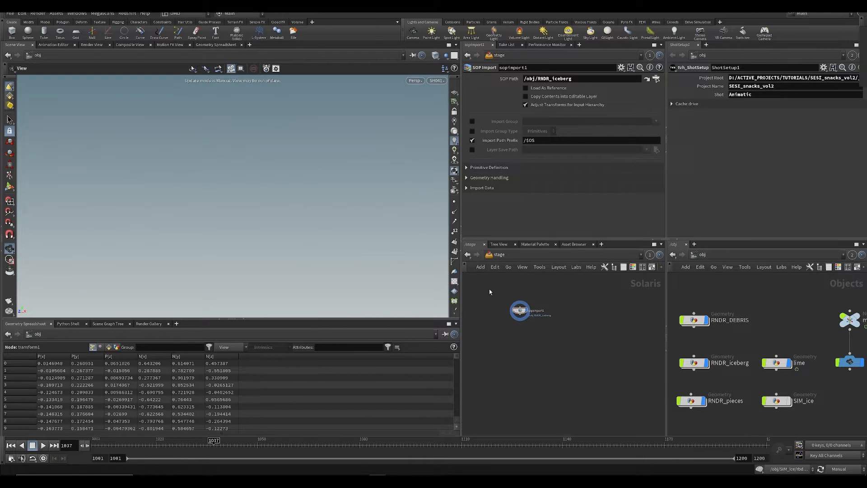
Step: Duplicate the SOP Import node with its SOP path set to /obj/RNDR_pieces, and save the scene
click(519, 310)
key(ctrl+c)
key(ctrl+v)
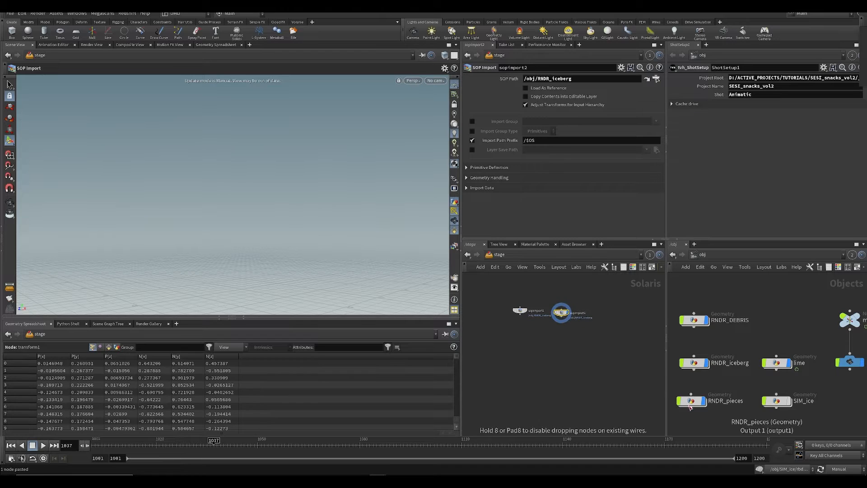
drag(690, 407, 560, 80)
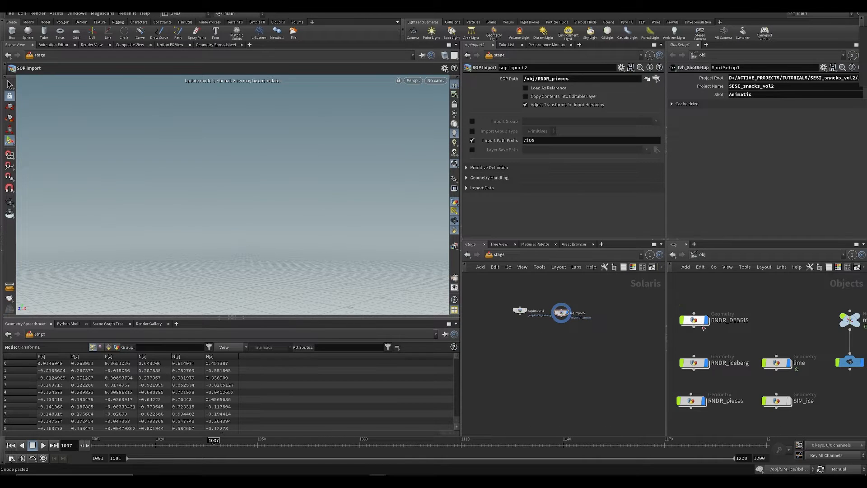
key(ctrl+s)
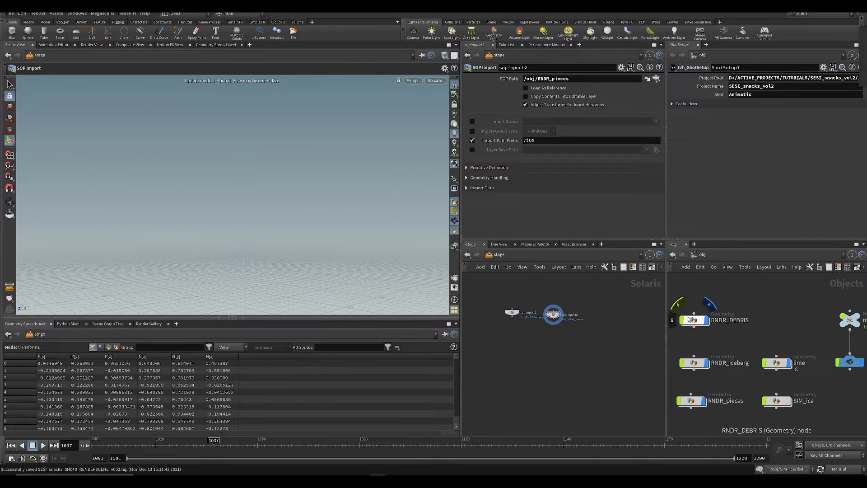
drag(694, 322, 694, 312)
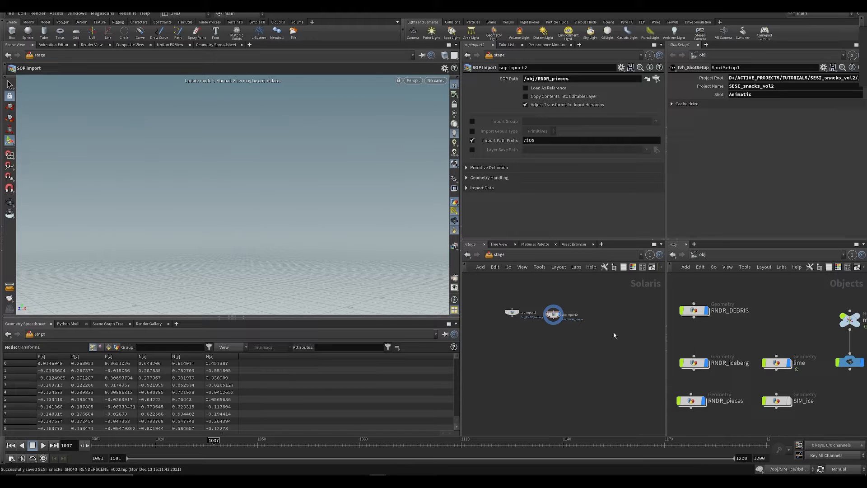
Step: Set the update mode to Auto Update and display the iceberg and pieces imports in turn
click(842, 472)
click(841, 445)
click(522, 306)
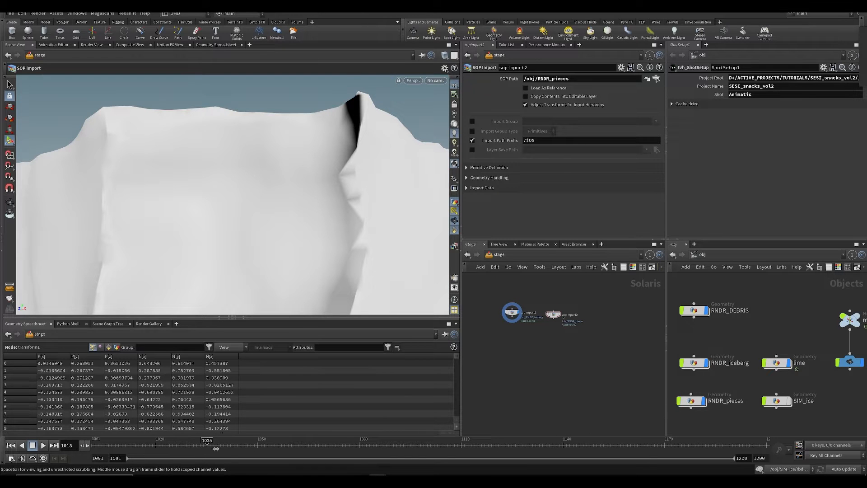
drag(216, 449, 220, 448)
alt+drag(317, 185, 325, 224)
alt+right_drag(325, 224, 304, 195)
alt+drag(304, 196, 205, 253)
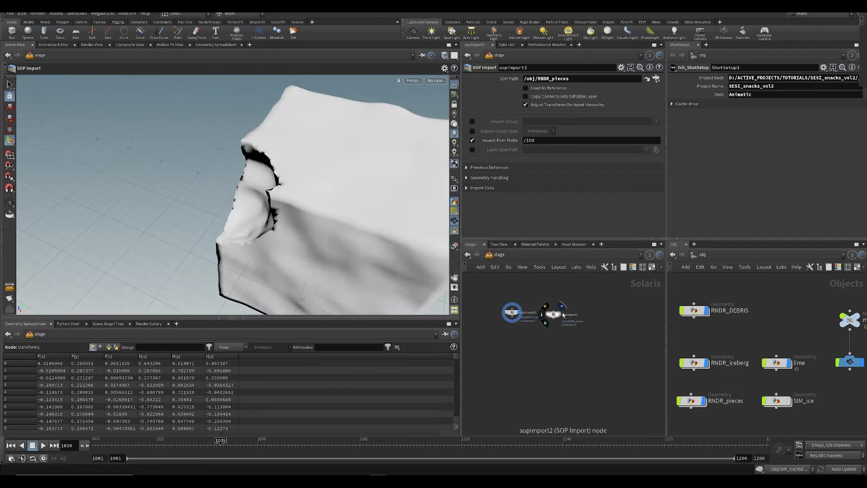
click(562, 306)
Step: Rename the SOP Import node that loads RNDR_iceberg to ICEBERG_BASE
scroll(512, 309, up, 4)
drag(513, 317, 492, 322)
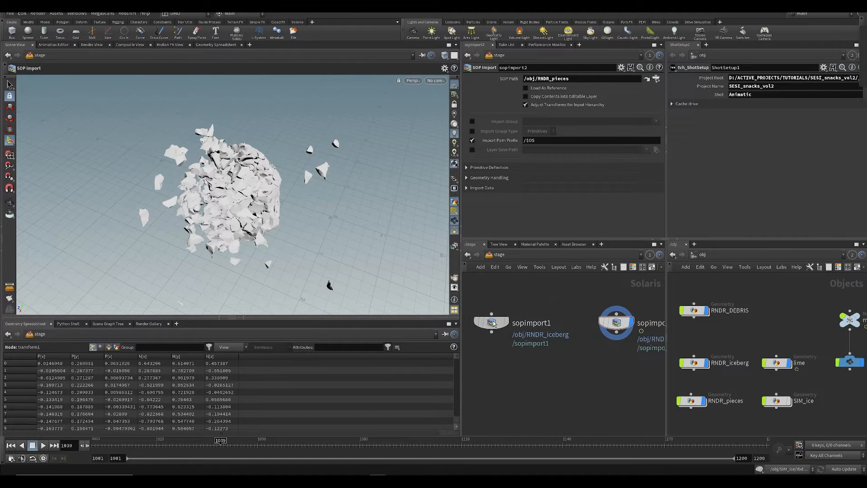
double_click(524, 324)
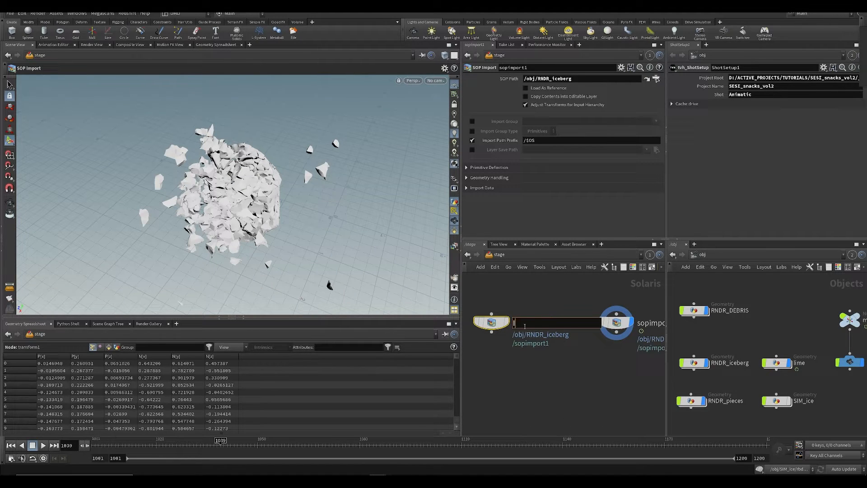
text(ICEBERG_BASE)
key(Return)
Step: Rename the SOP Import node that loads RNDR_pieces to ICEBERG_PIECES and save the scene
middle_drag(624, 383, 587, 381)
click(610, 322)
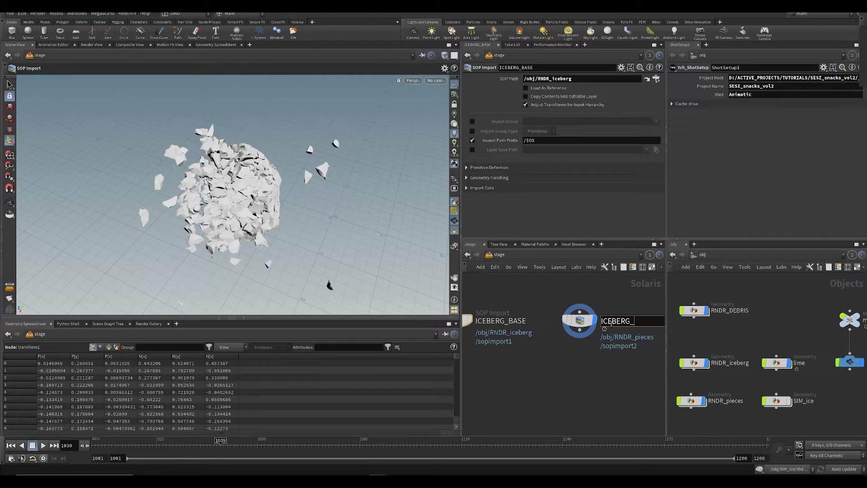
text(ICEBERG_PIECES)
key(Return)
key(ctrl+s)
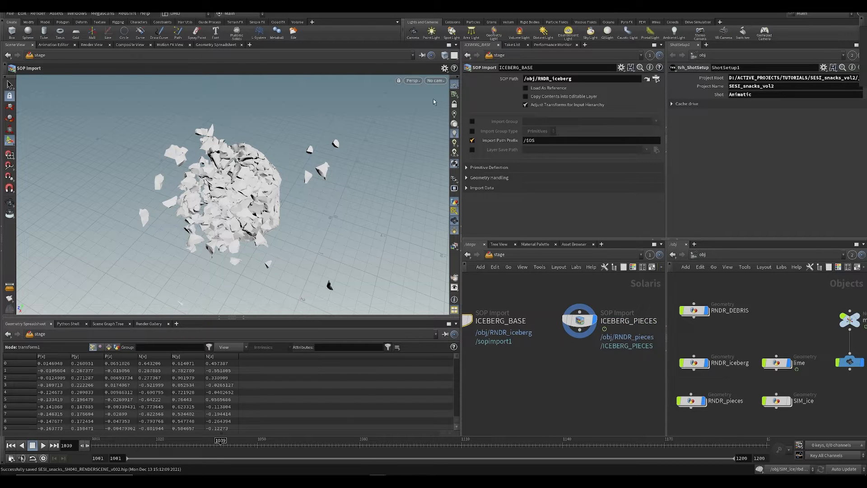
Step: Switch to the Solaris desktop layout and display the ICEBERG_BASE import
click(175, 15)
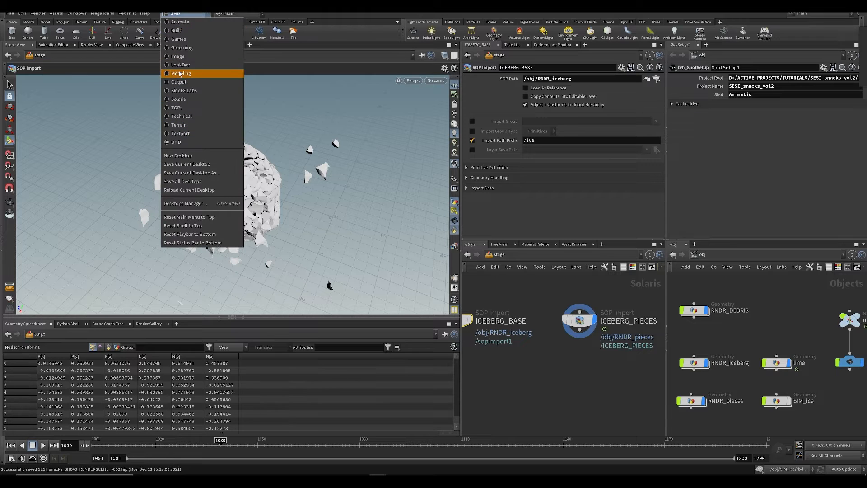
click(181, 100)
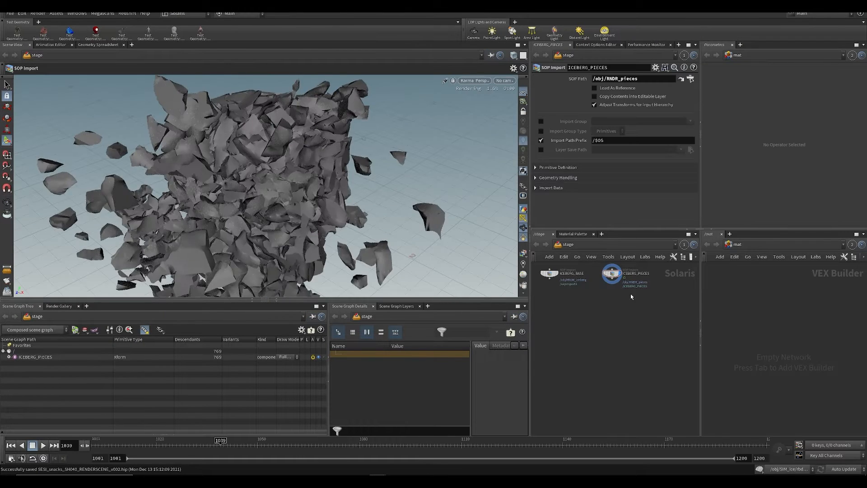
mouse_move(405, 233)
alt+mouse_down()
mouse_move(401, 219)
mouse_move(422, 232)
alt+mouse_up()
click(560, 309)
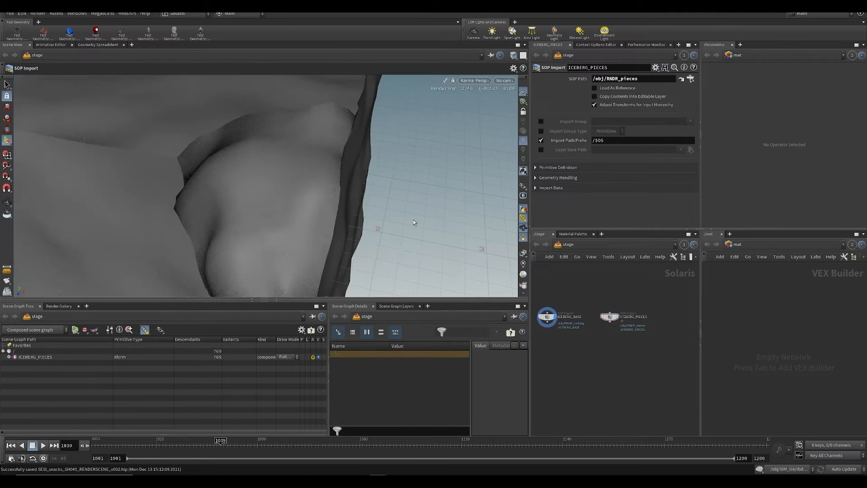
Step: Add a Merge node fed by ICEBERG_BASE and ICEBERG_PIECES, and display the merged result
key(Tab)
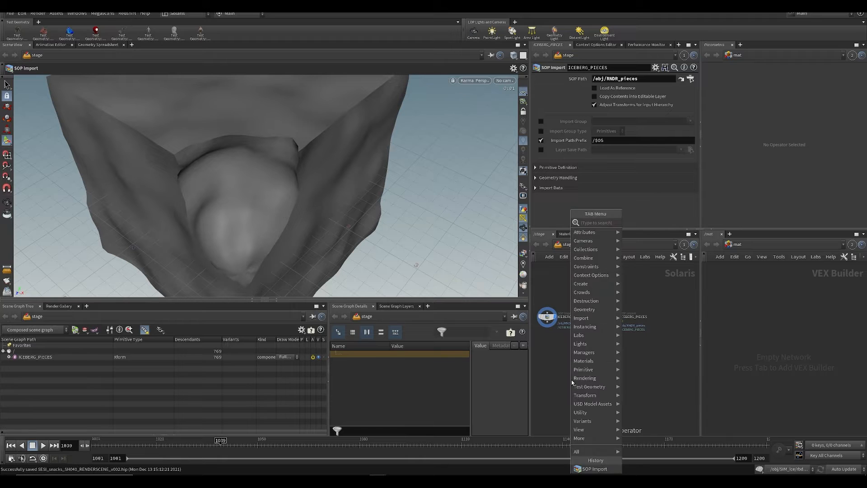
text(merge)
key(Return)
click(580, 383)
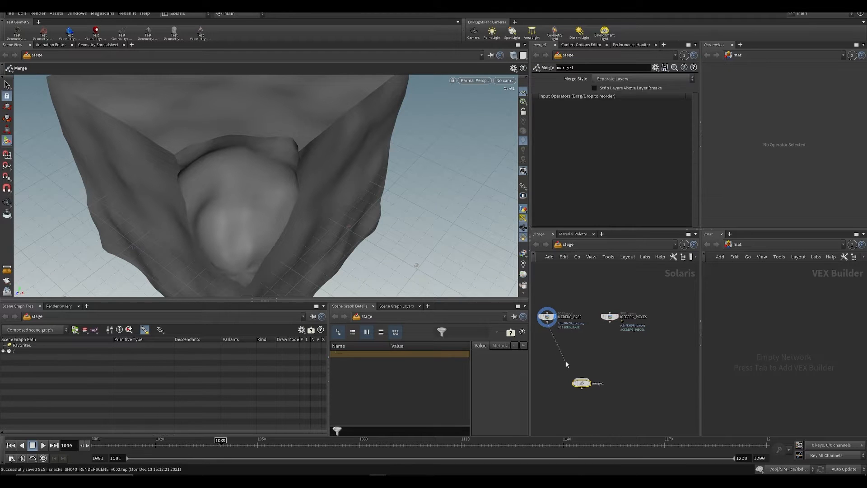
click(547, 322)
click(581, 378)
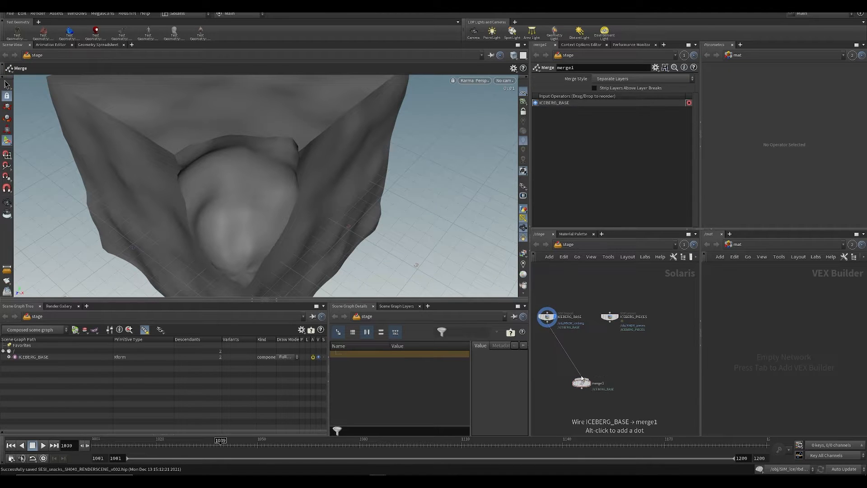
click(589, 383)
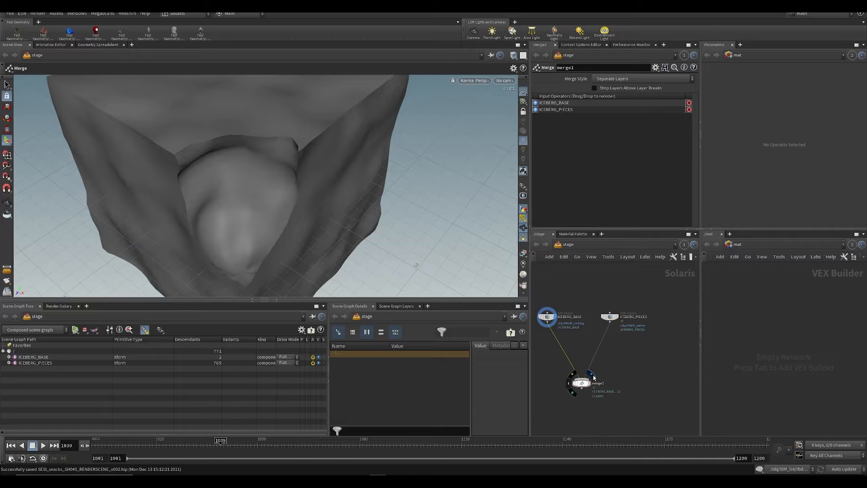
click(592, 376)
Step: Move the timeline to frame 1007 to check the merged iceberg, and save the scene
alt+drag(242, 230, 249, 263)
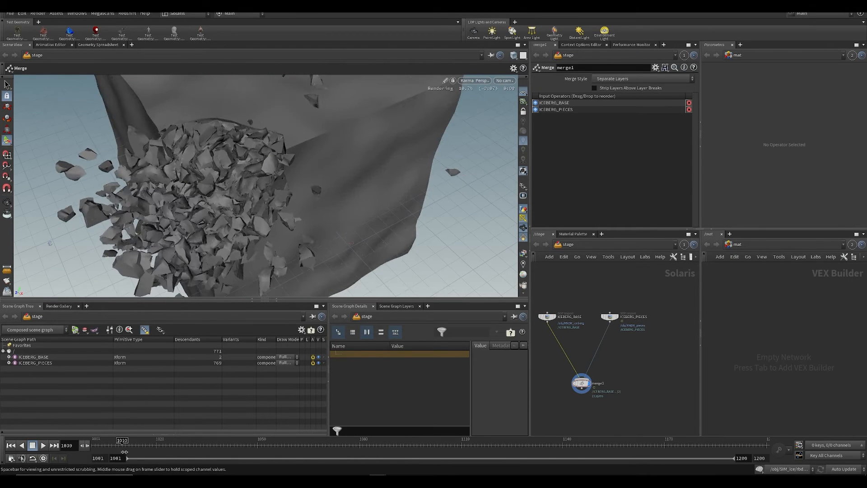
drag(124, 452, 112, 449)
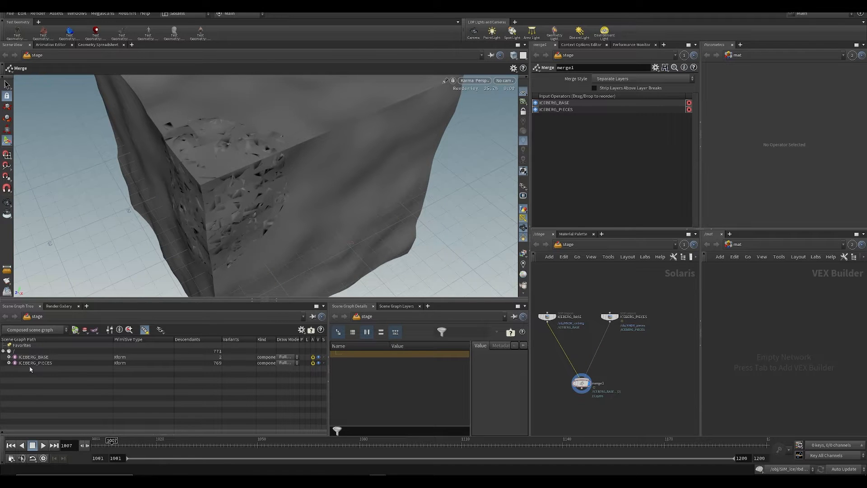
alt+drag(227, 201, 330, 159)
key(ctrl+s)
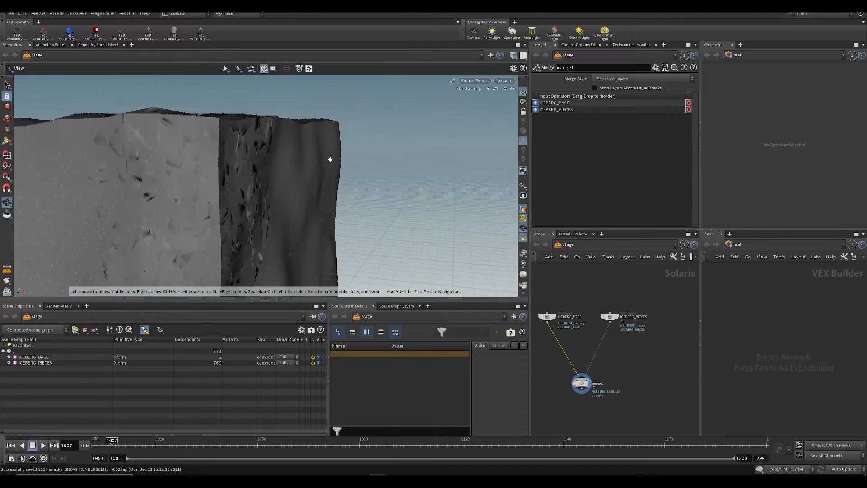
Step: Examine the surface between the fractured pieces and the iceberg base up close at frames around 1007 to 1010
alt+drag(219, 182, 191, 178)
alt+right_drag(192, 178, 149, 203)
alt+drag(149, 203, 185, 181)
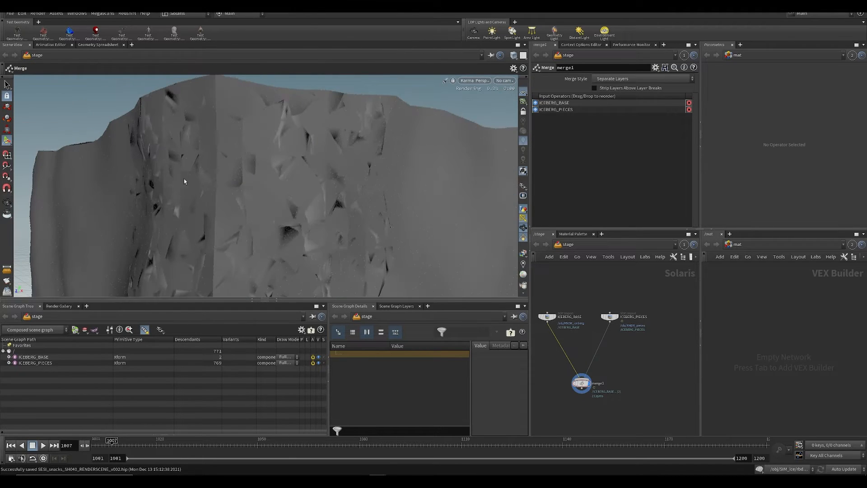
alt+drag(296, 202, 240, 191)
key(ctrl+s)
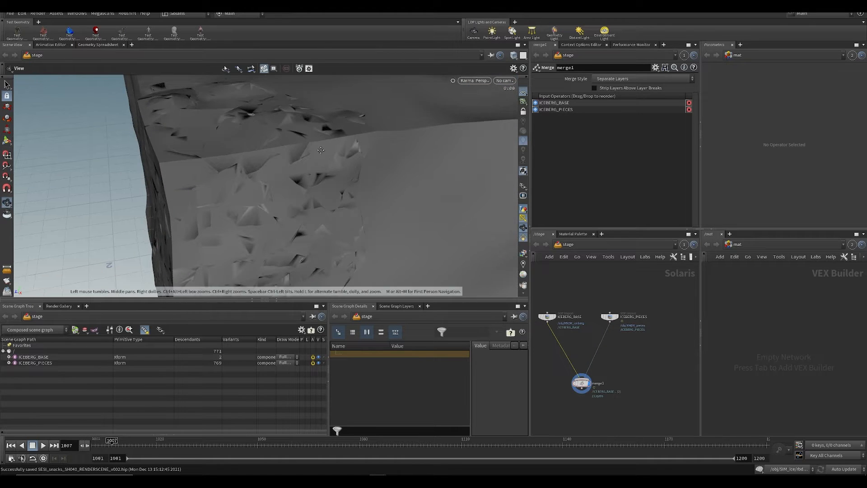
alt+middle_drag(346, 165, 312, 130)
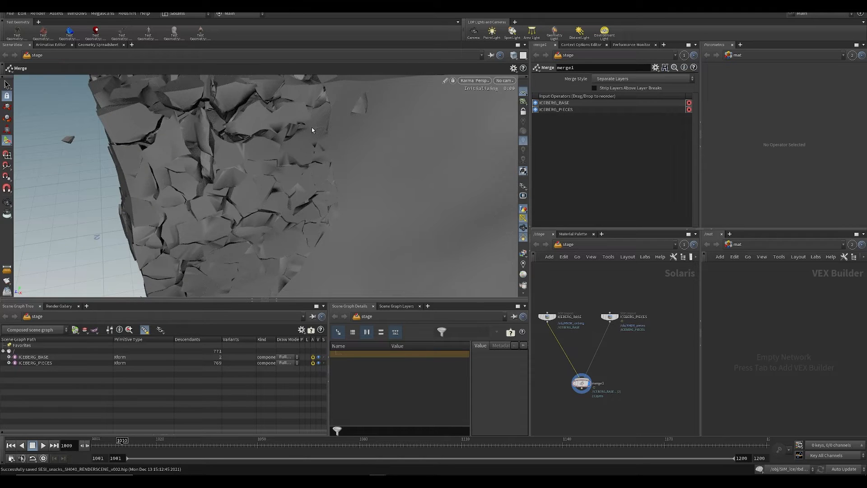
key(Right)
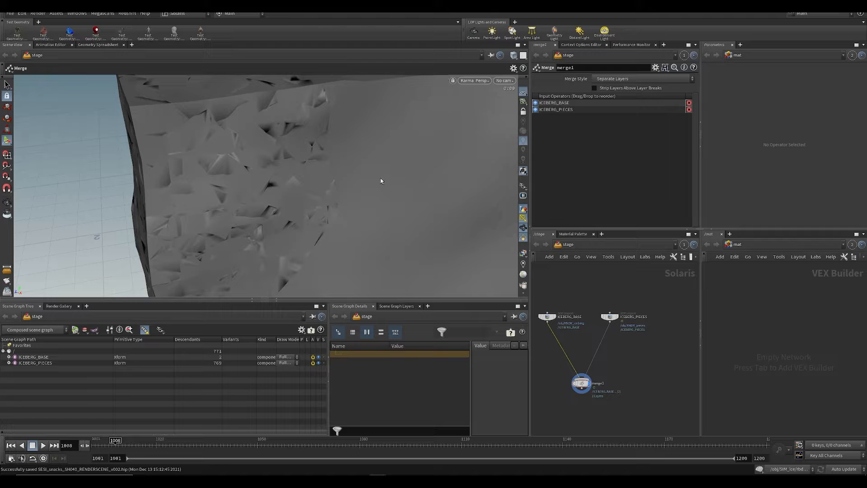
mouse_move(232, 184)
alt+mouse_down()
mouse_move(261, 171)
mouse_move(226, 170)
mouse_move(251, 194)
mouse_move(275, 199)
mouse_move(297, 253)
mouse_move(229, 169)
mouse_move(238, 191)
mouse_move(139, 209)
mouse_move(277, 162)
mouse_move(348, 169)
mouse_move(217, 199)
mouse_move(252, 189)
mouse_move(239, 163)
mouse_move(231, 197)
alt+mouse_up()
drag(300, 198, 333, 195)
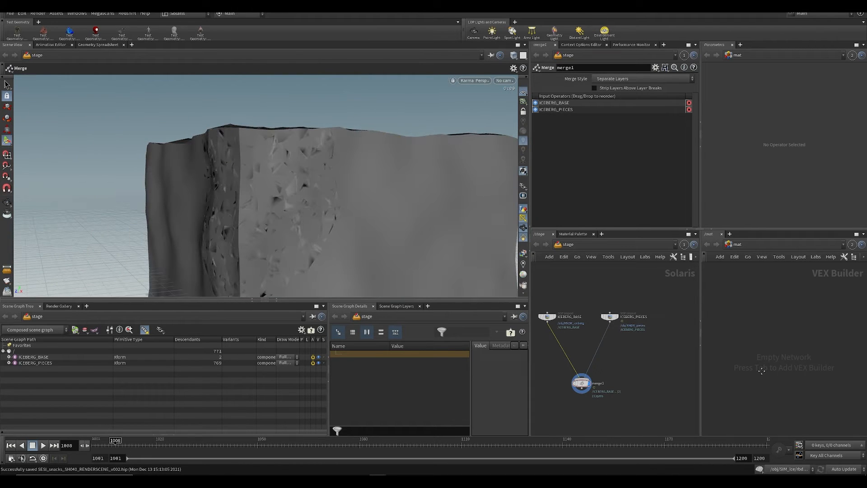
Step: Open the RNDR_pieces object network in the second network editor and link the scene view to pane group 1
click(754, 245)
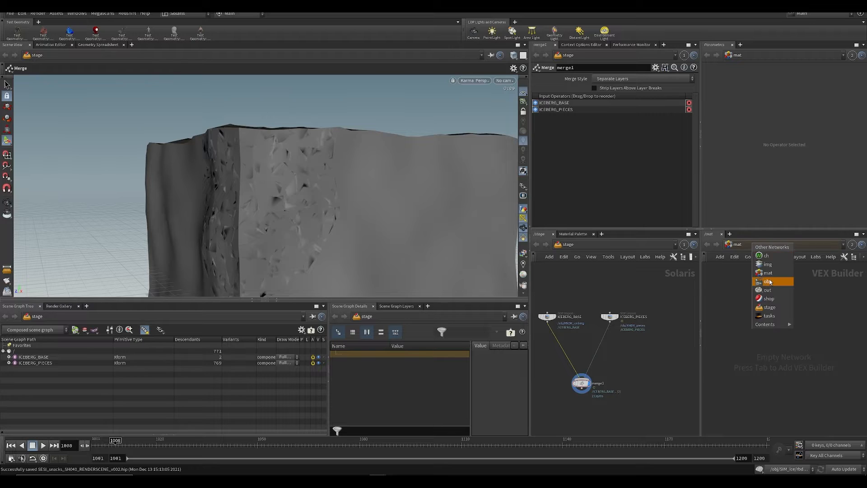
click(768, 291)
click(491, 56)
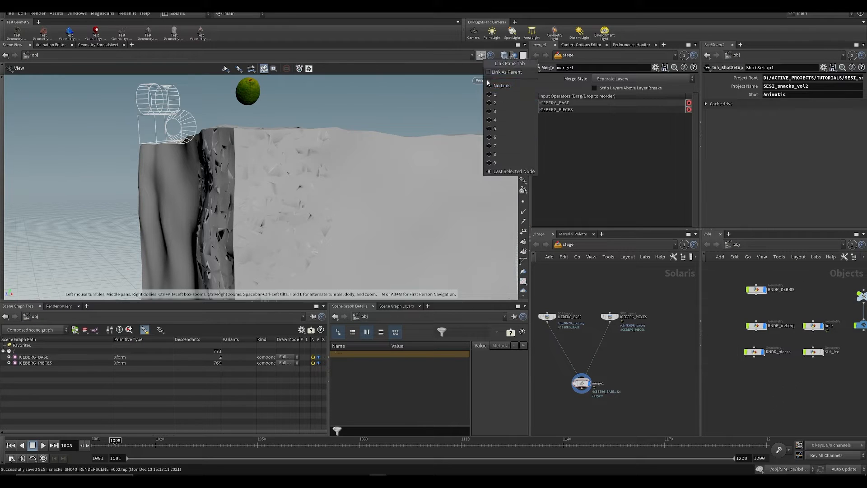
click(493, 94)
scroll(738, 292, up, 3)
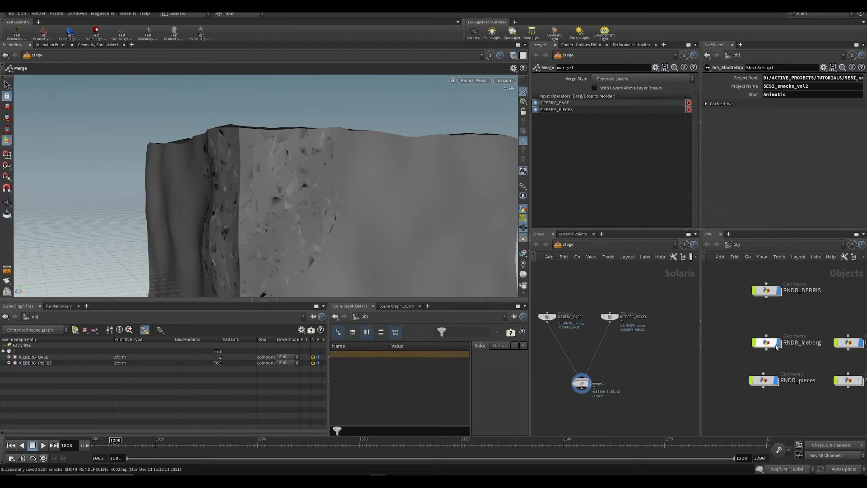
double_click(764, 380)
Step: Try a Normal node with different cusp angles below the pieces' object merge, remove it, and save the scene
key(Tab)
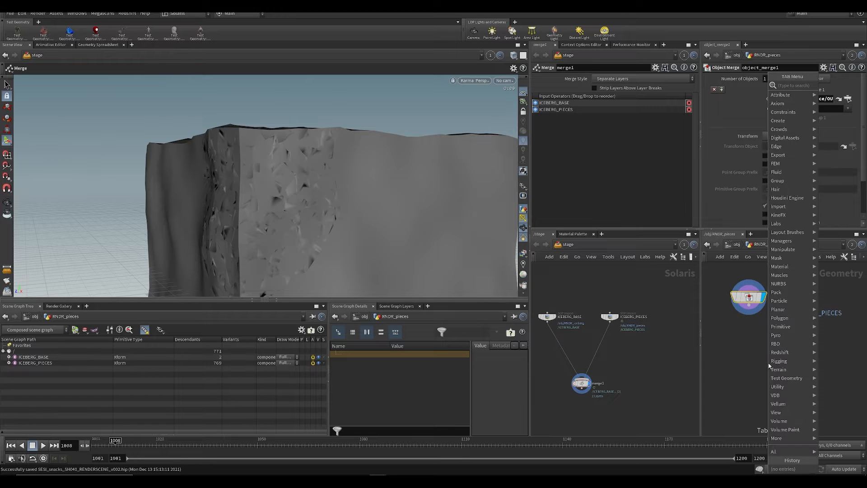
text(normal)
key(Return)
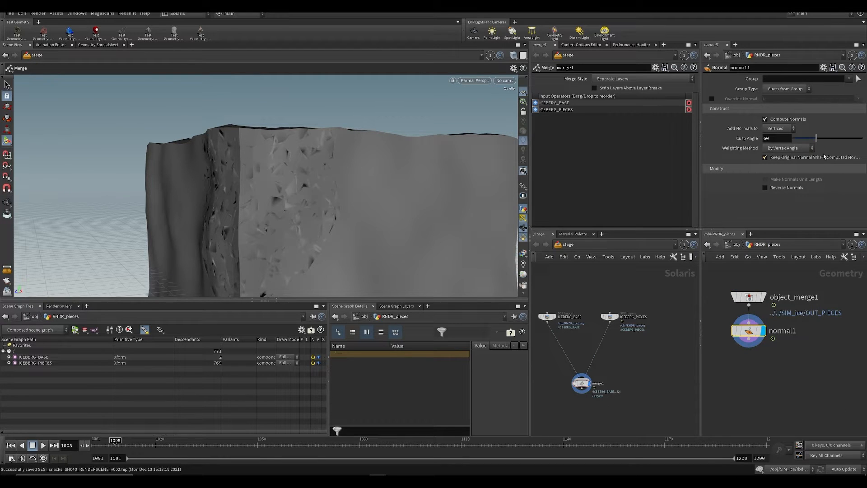
drag(827, 144, 788, 142)
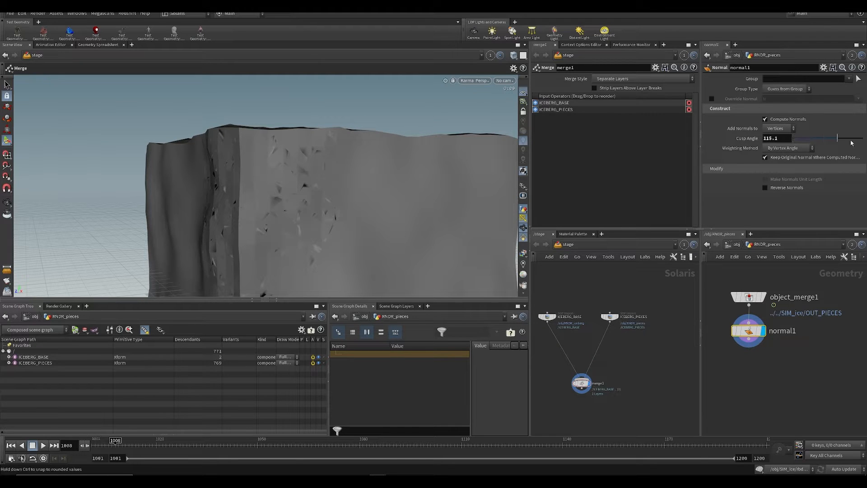
key(ctrl+z)
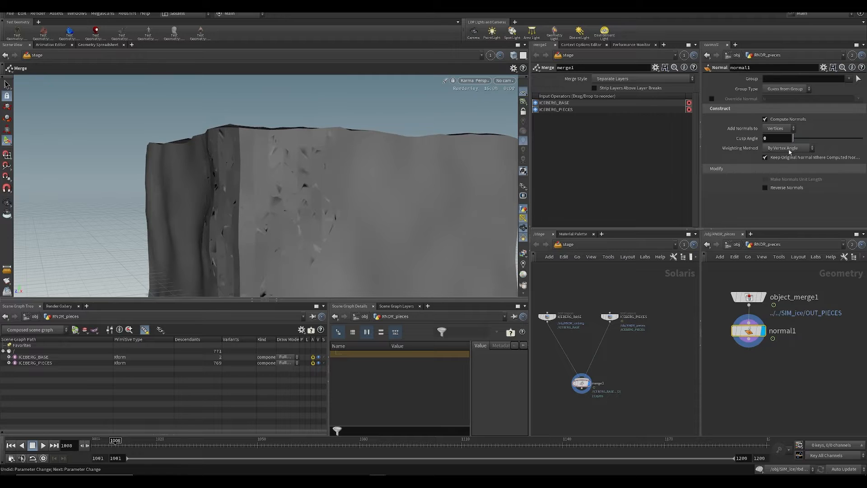
click(750, 332)
key(ctrl+x)
key(ctrl+s)
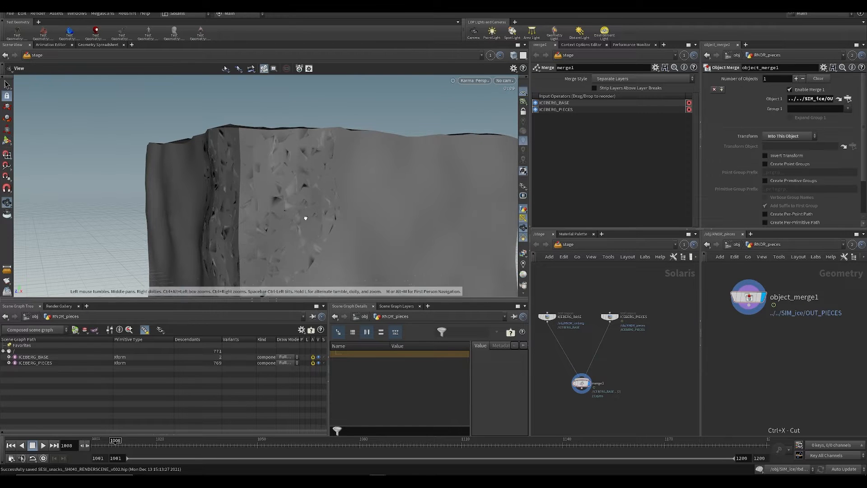
Step: Save the scene and add a Material Library node below merge1 on the stage, displaying its result
alt+drag(304, 217, 354, 184)
alt+right_drag(354, 183, 274, 192)
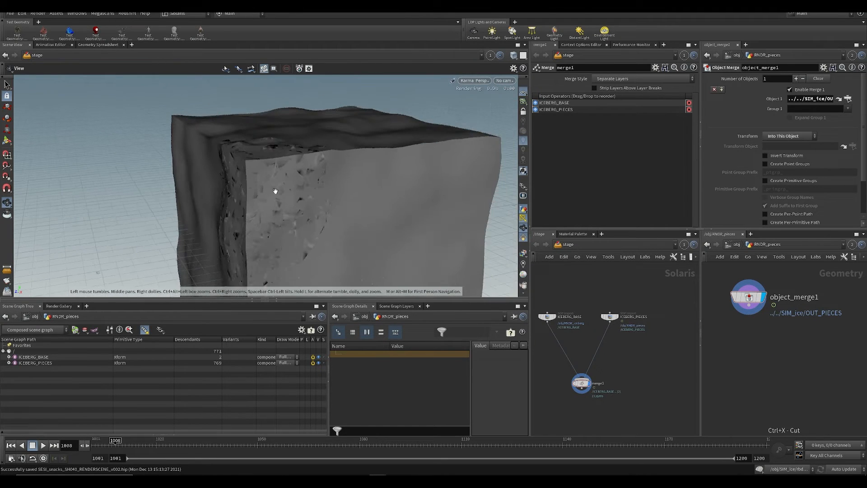
key(ctrl+s)
middle_drag(586, 415, 577, 370)
key(ctrl+s)
key(Tab)
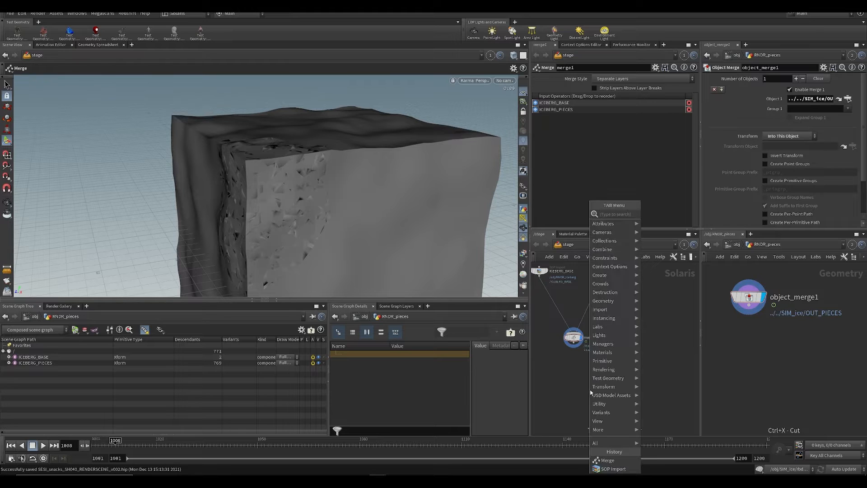
text(as)
key(BackSpace)
key(BackSpace)
text(material)
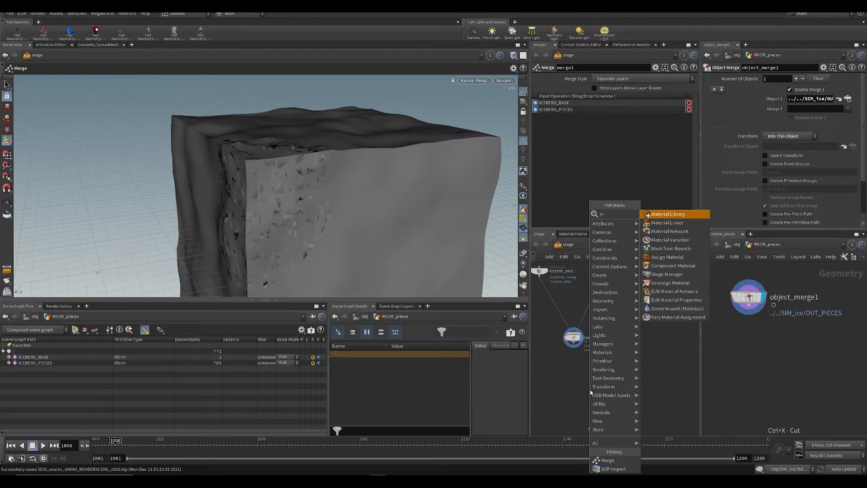
key(Return)
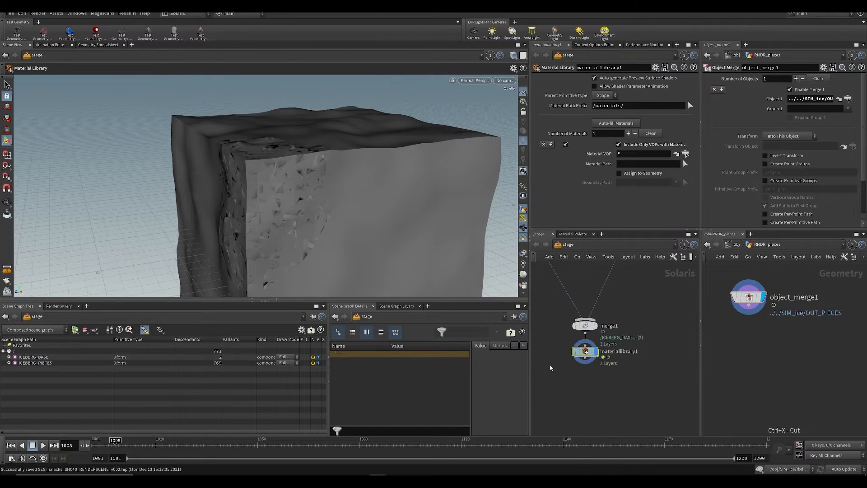
Step: Create a Principled Shader inside the material library and name it ICE
double_click(574, 355)
key(ctrl+s)
key(Tab)
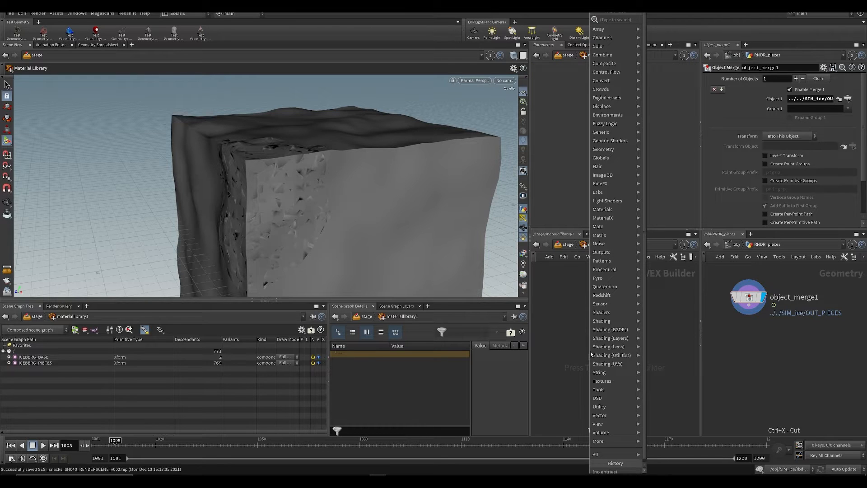
text(princ)
key(Return)
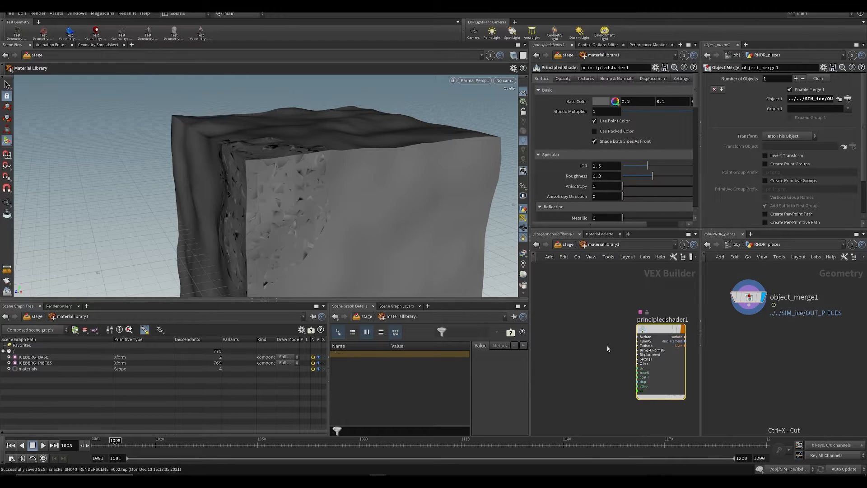
double_click(675, 320)
text(ICE)
key(Return)
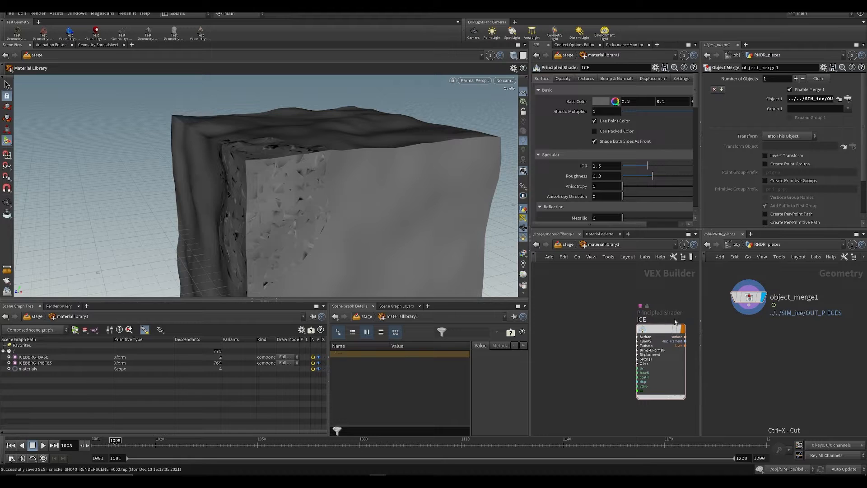
Step: Assign the ICE material to all geometry using the geometry path *, and save the scene
key(u)
key(ctrl+s)
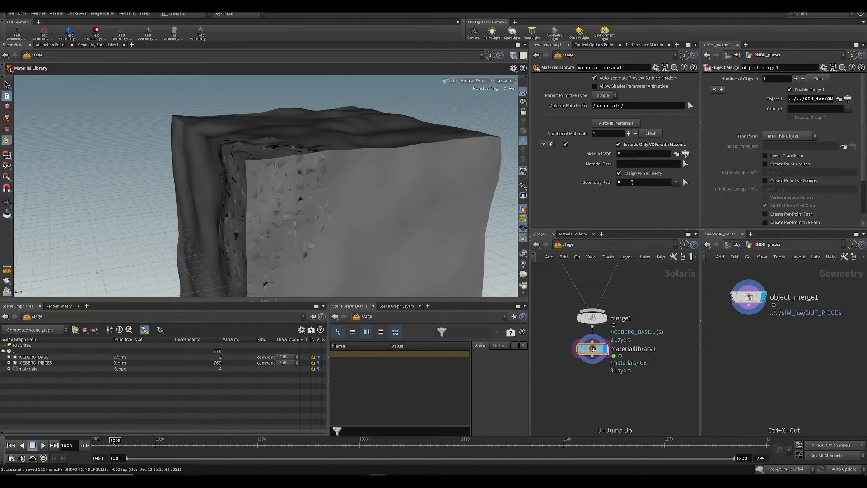
key(Escape)
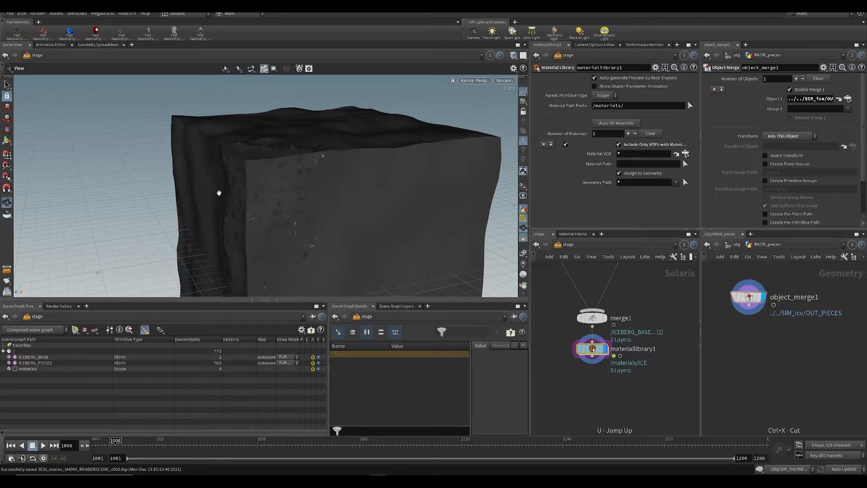
drag(218, 189, 477, 272)
key(ctrl+s)
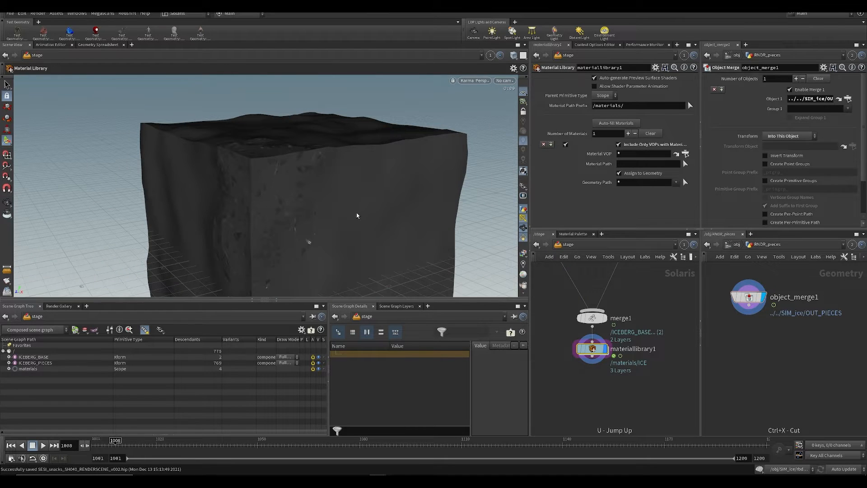
Step: Hide the reference grid in the scene view
drag(354, 212, 481, 151)
key(Escape)
click(522, 93)
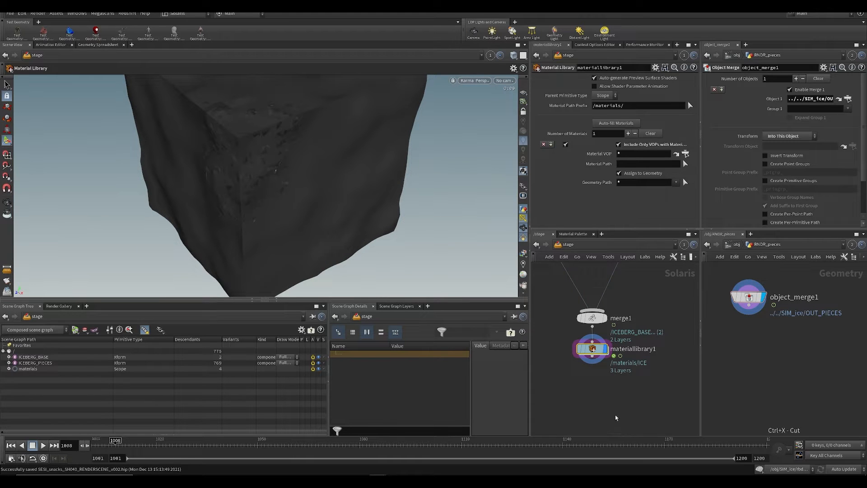
Step: Add a second Merge node below the material library and wire the library into it
key(Tab)
text(dome)
key(Return)
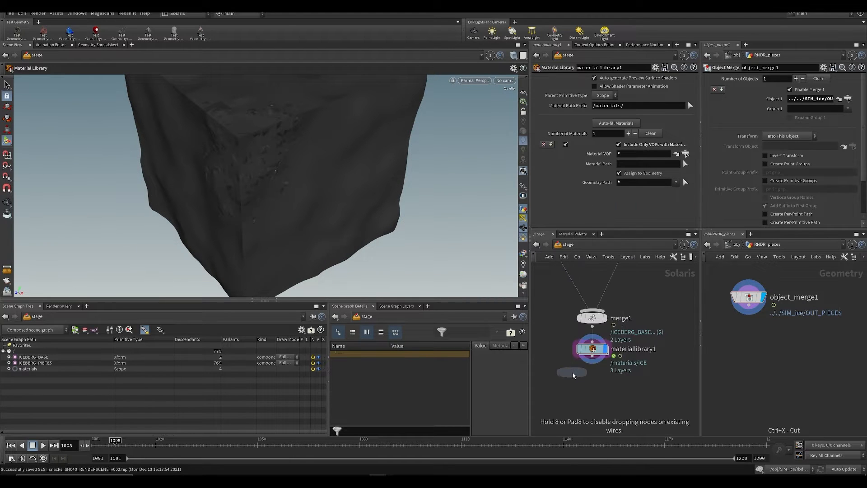
click(593, 400)
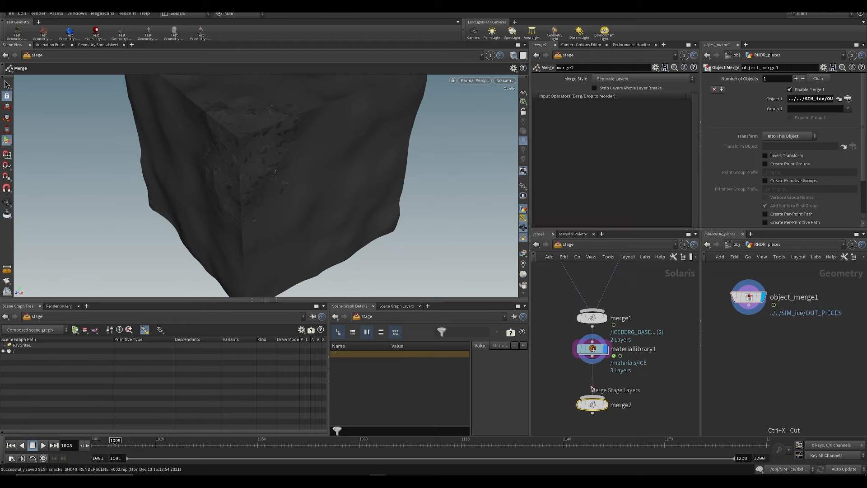
Step: Insert a Scene Import (Cameras) node between the material library and merge2
key(Tab)
text(sca)
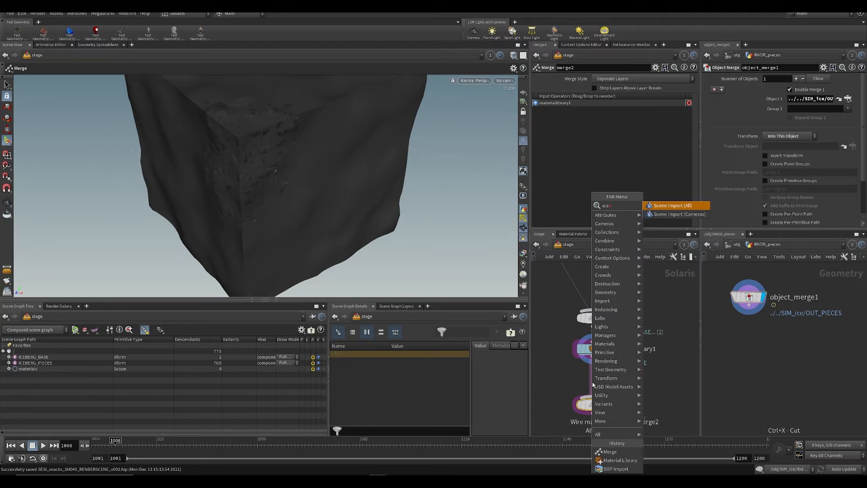
key(Down)
key(Return)
click(593, 385)
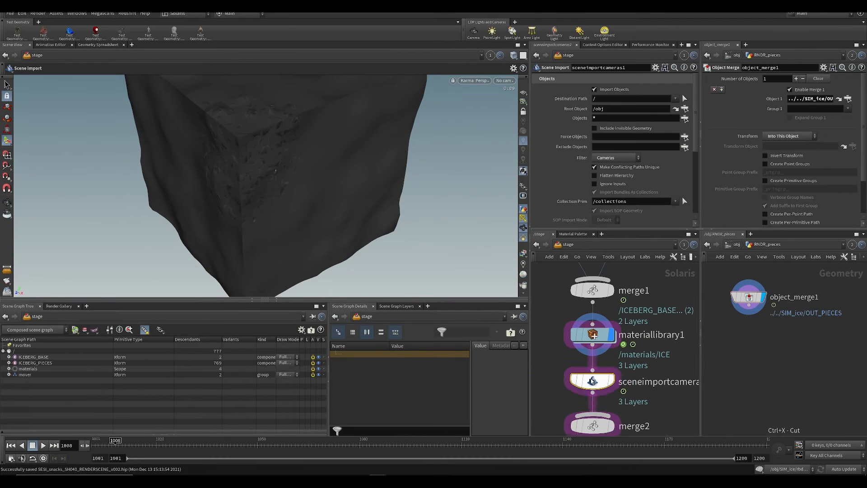
Step: Display the camera import node and look through the camera /mover/SH041
click(611, 381)
click(504, 81)
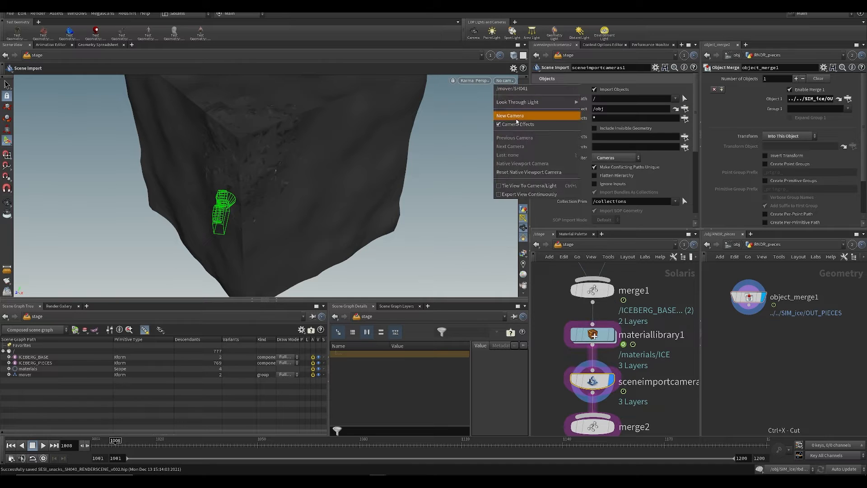
click(512, 89)
Step: Add an Environment Light beside the node chain, wire it into merge2, and display the merged result
middle_drag(577, 392, 568, 322)
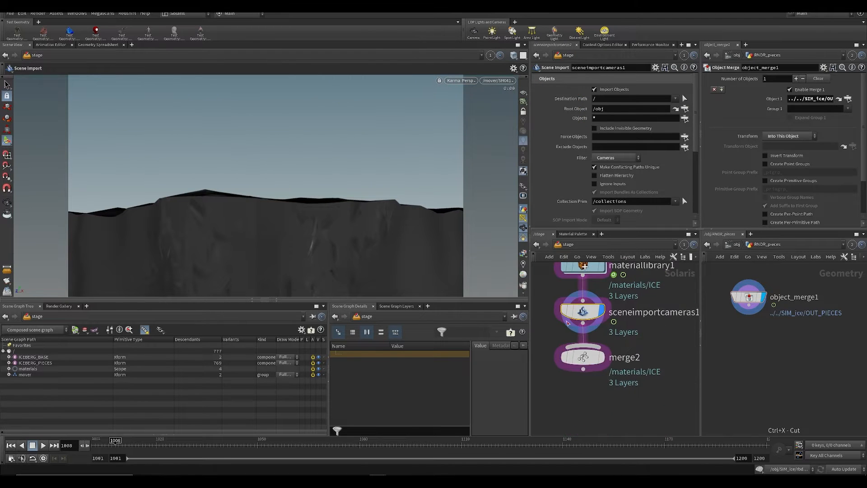
drag(583, 357, 583, 422)
scroll(591, 383, down, 2)
key(Tab)
text(en)
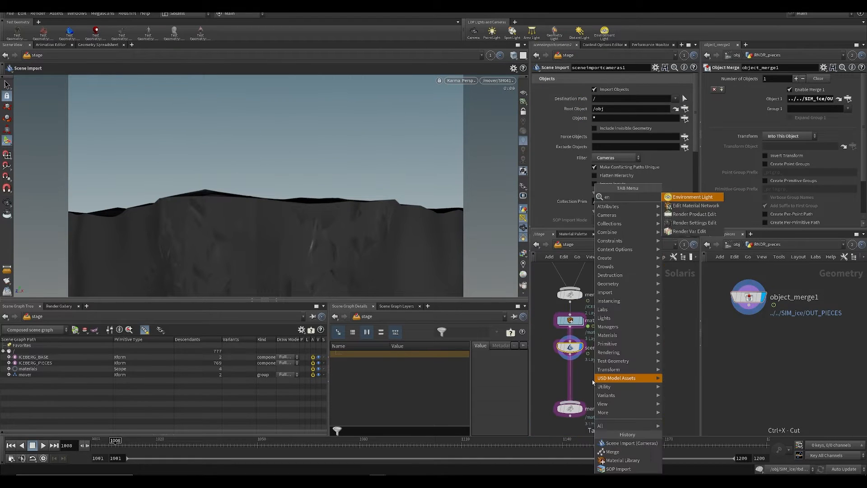
text(vi)
key(Return)
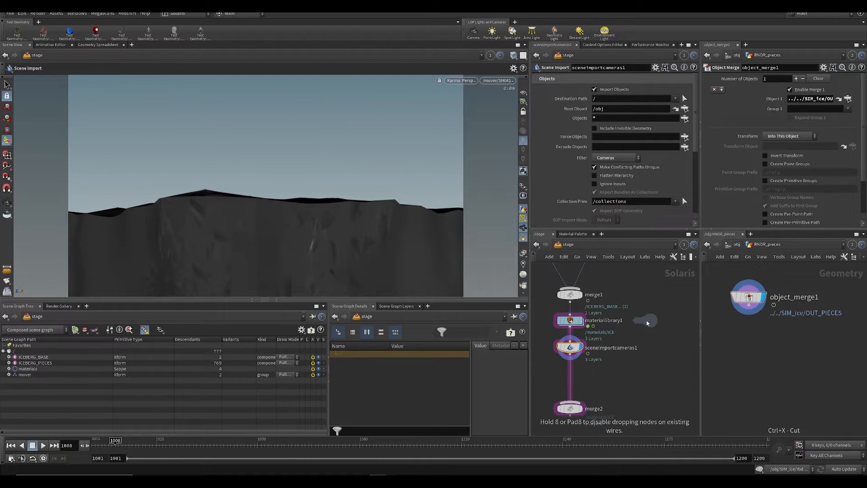
click(657, 325)
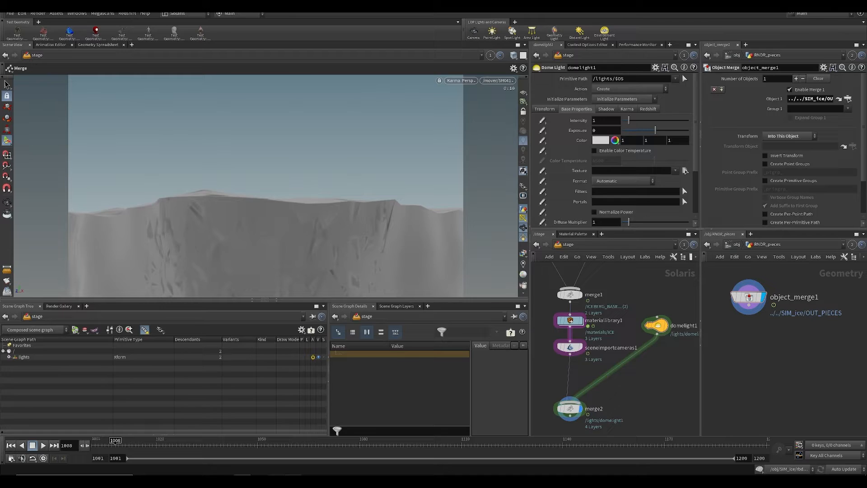
Step: Switch to Poly Haven in the browser and search its HDRIs for "snow"
click(294, 481)
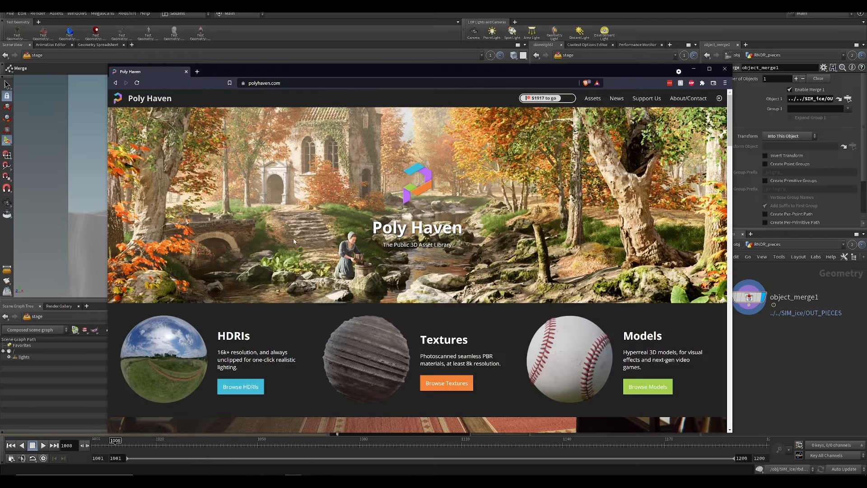
click(191, 370)
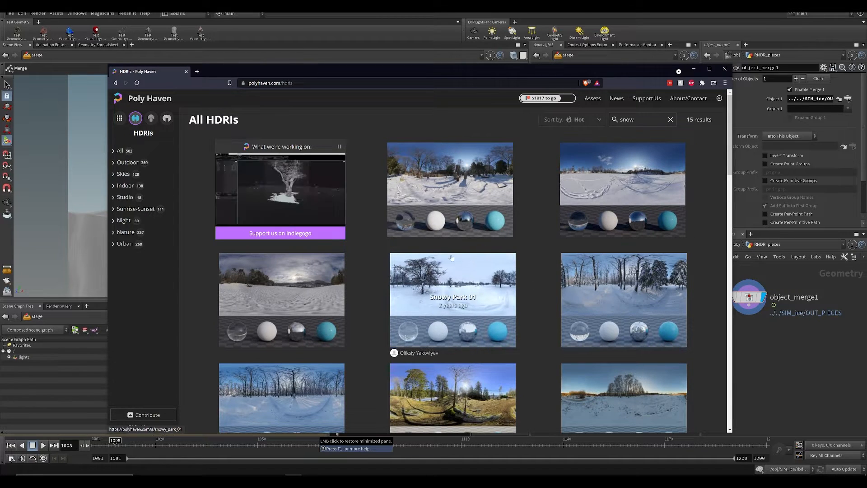
click(763, 353)
Step: Set the dome light's texture to snowy_park_01_4k.exr from $ROOT/ASSETS/HDRI
click(656, 326)
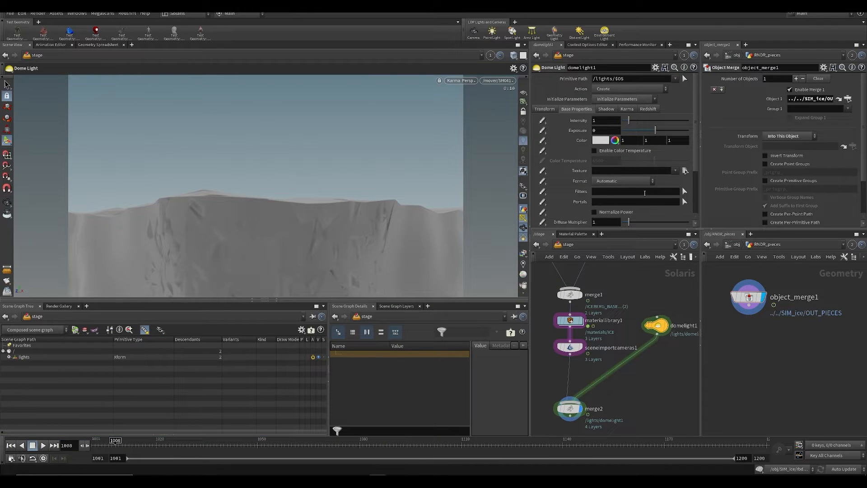
click(608, 172)
text($ROOT/)
key(Return)
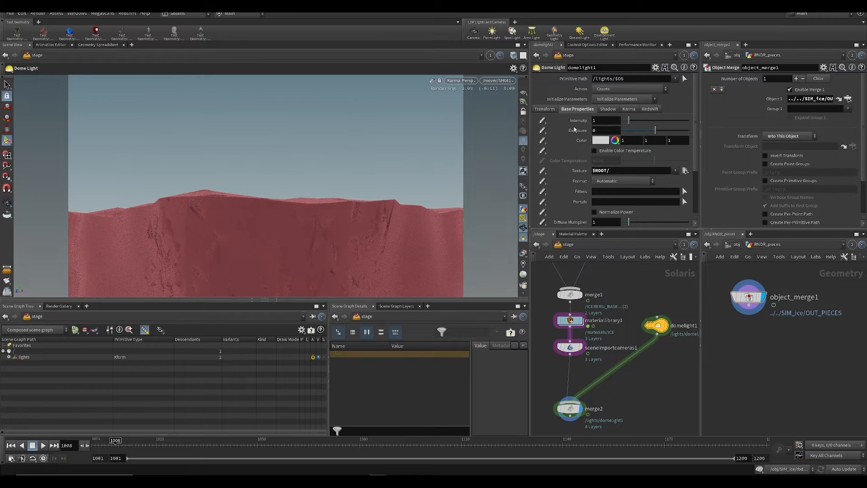
click(685, 171)
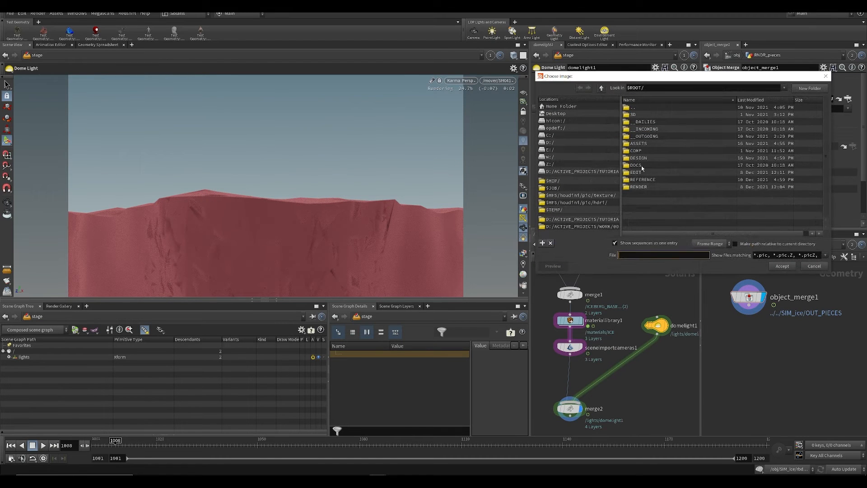
double_click(639, 144)
double_click(639, 146)
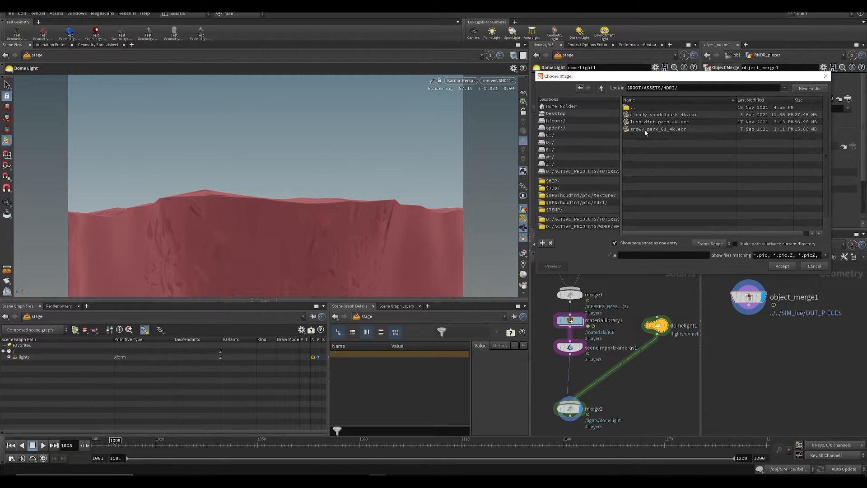
double_click(645, 130)
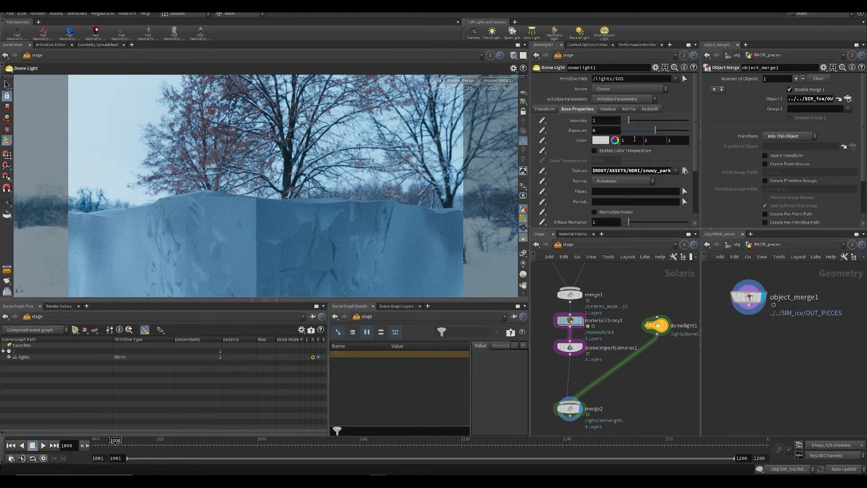
Step: Rotate the dome light to 123.8 degrees around Y to reposition the HDRI background, and save the scene
click(547, 110)
middle_drag(638, 152, 614, 142)
key(ctrl+s)
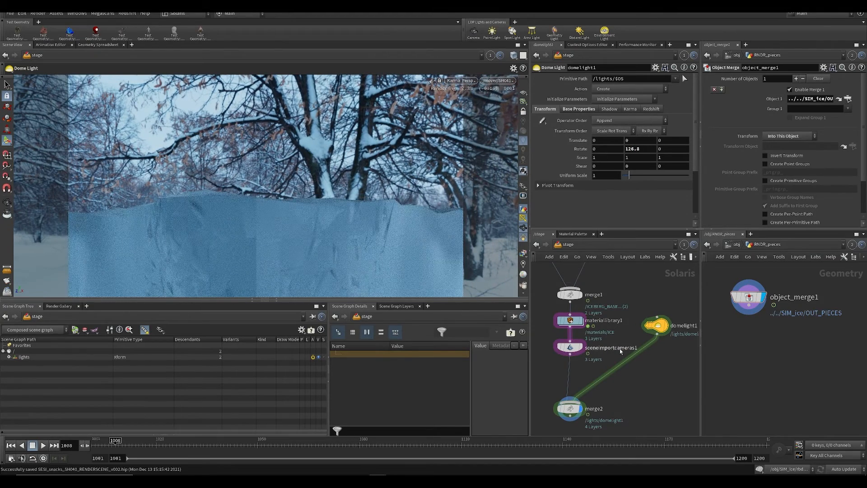
mouse_move(607, 370)
middle_down()
mouse_move(584, 333)
mouse_move(646, 351)
mouse_move(614, 366)
middle_up()
key(ctrl+s)
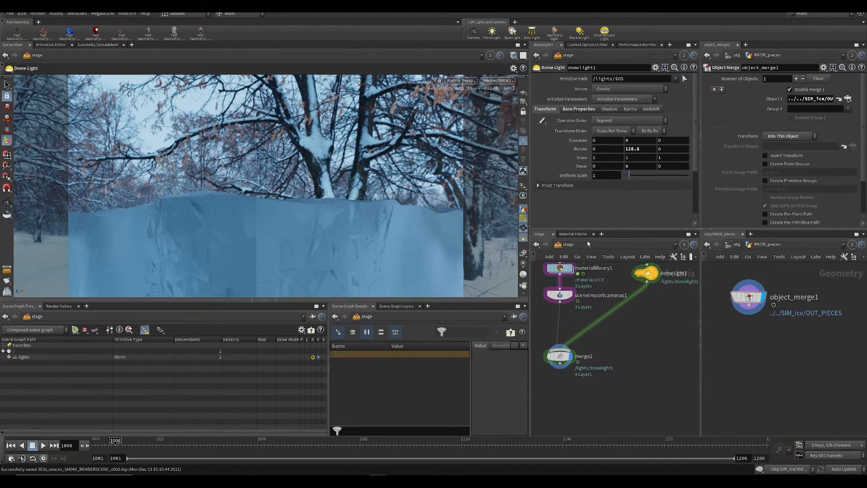
middle_drag(628, 149, 617, 136)
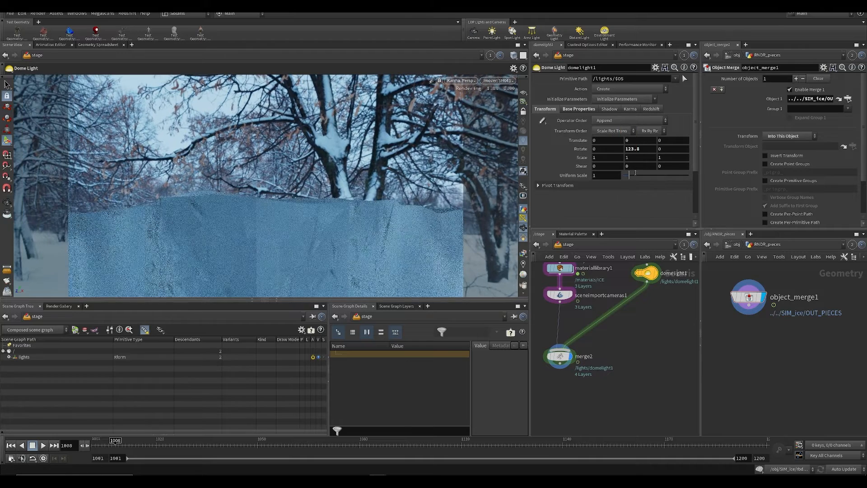
key(ctrl+s)
middle_drag(633, 390, 650, 385)
key(ctrl+s)
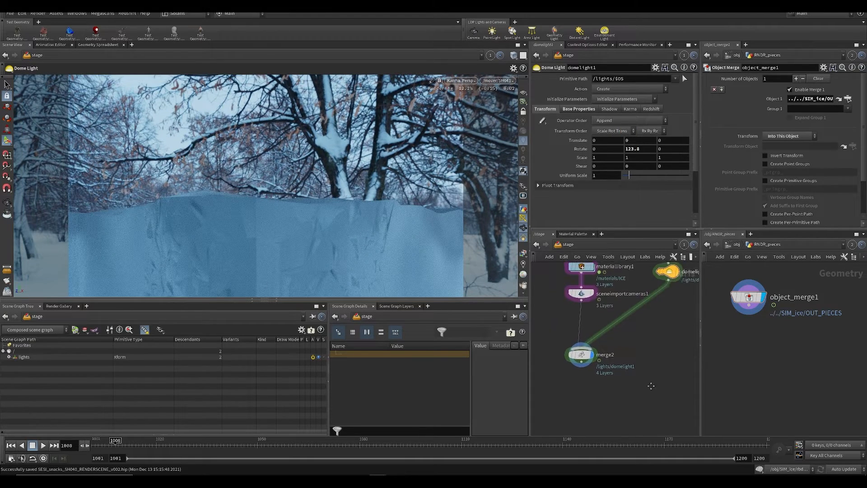
Step: Go inside materiallibrary1 and bring the ICE principled shader into view
scroll(650, 385, down, 1)
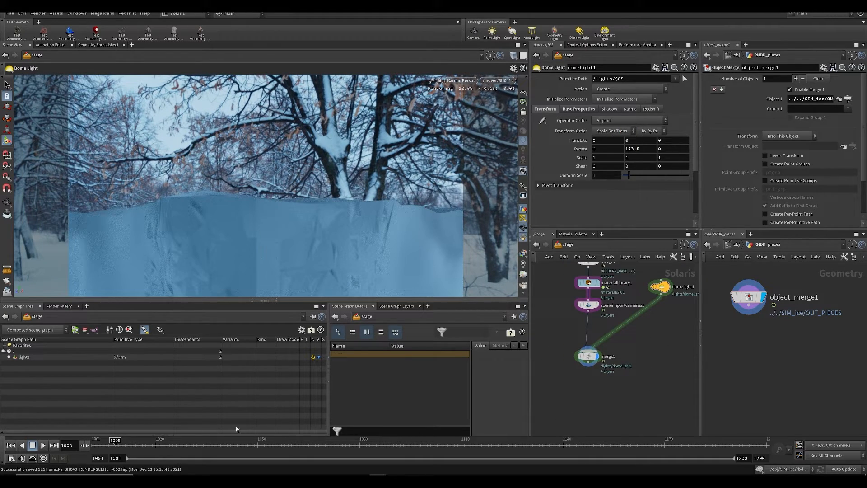
middle_drag(639, 347, 627, 370)
scroll(567, 306, up, 2)
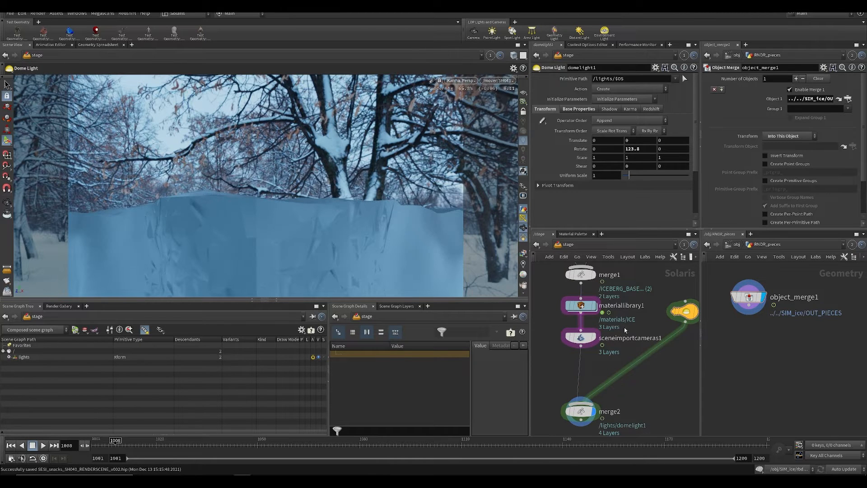
middle_drag(625, 330, 626, 347)
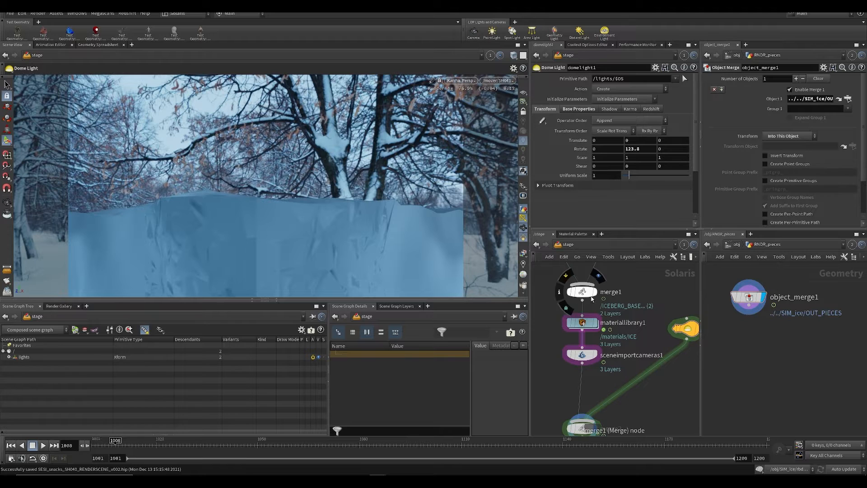
double_click(583, 322)
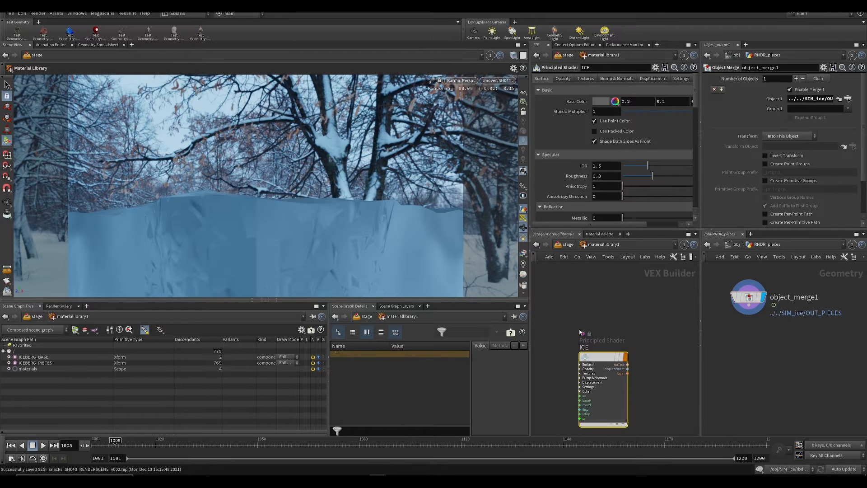
middle_drag(663, 391, 612, 362)
scroll(598, 341, up, 2)
scroll(601, 342, down, 4)
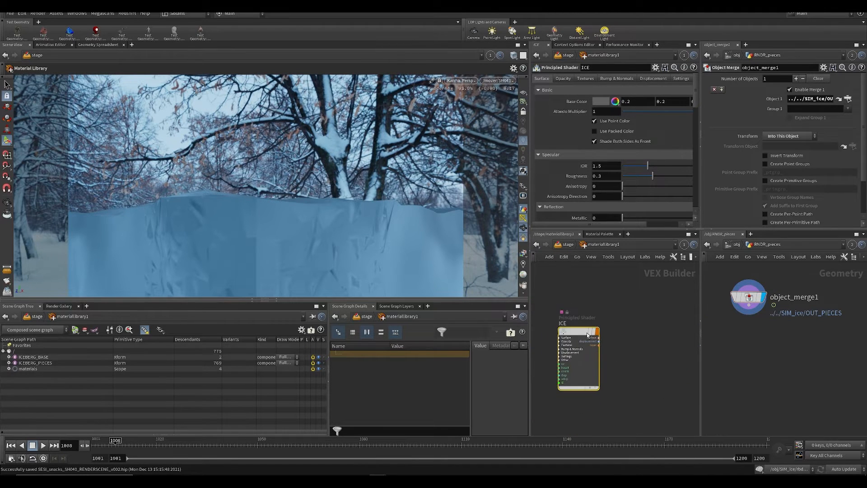
mouse_move(587, 335)
mouse_down()
mouse_move(582, 327)
mouse_move(601, 328)
mouse_up()
middle_drag(641, 317, 630, 301)
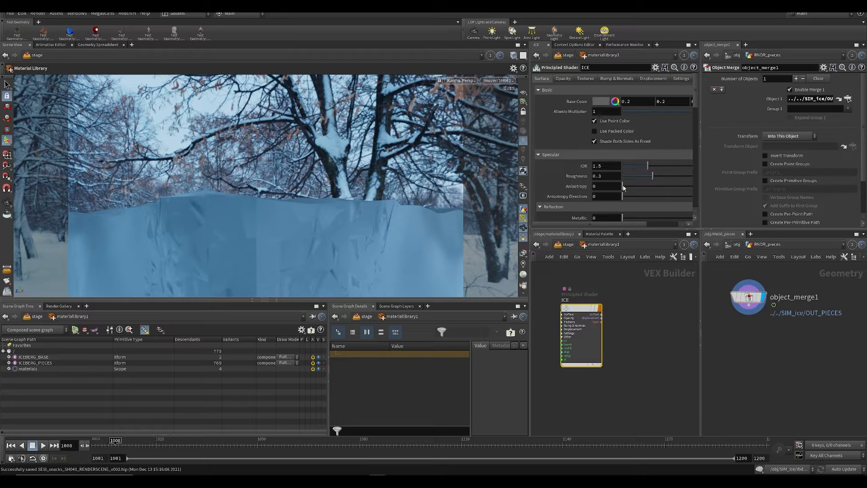
Step: Enlarge the parameter area and examine the ICE shader's specular, reflection, transparency and subsurface settings
scroll(620, 188, down, 6)
scroll(590, 186, up, 6)
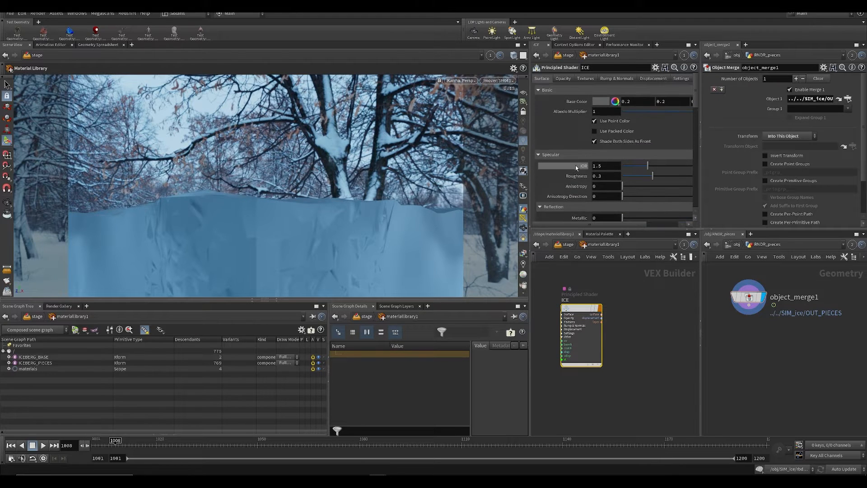
scroll(576, 167, down, 4)
drag(551, 229, 502, 223)
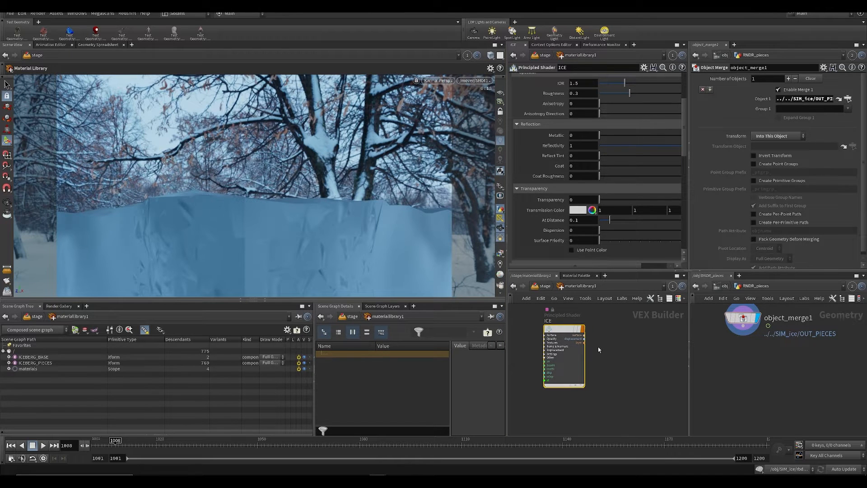
middle_drag(598, 348, 599, 375)
drag(684, 128, 686, 97)
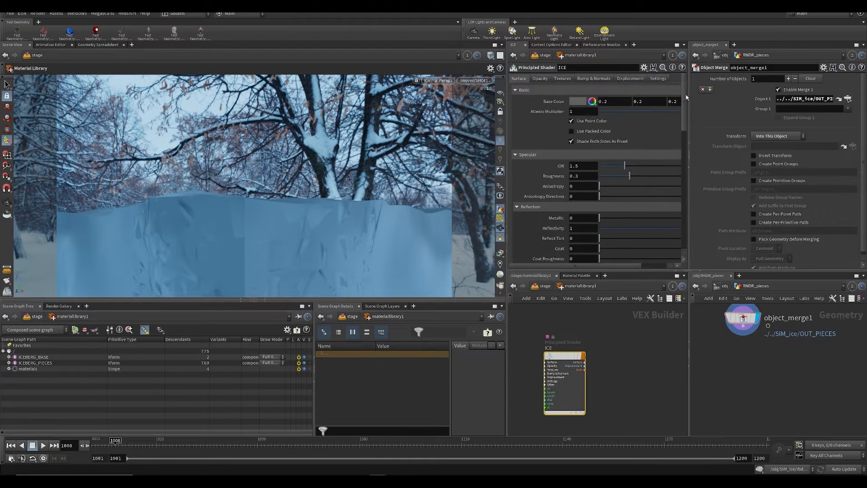
scroll(669, 126, down, 3)
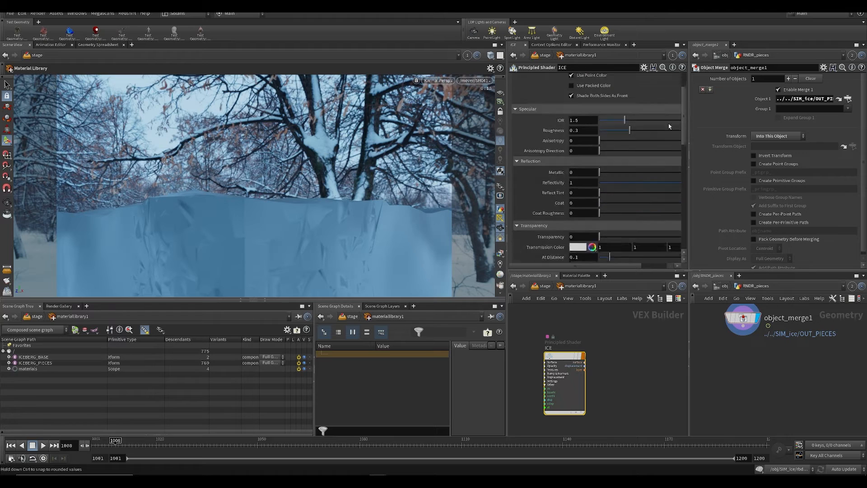
scroll(669, 126, up, 3)
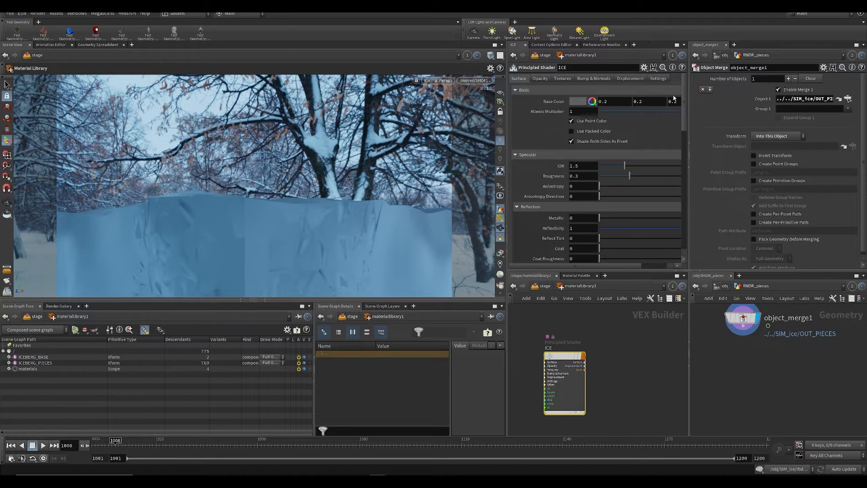
middle_drag(519, 338, 552, 331)
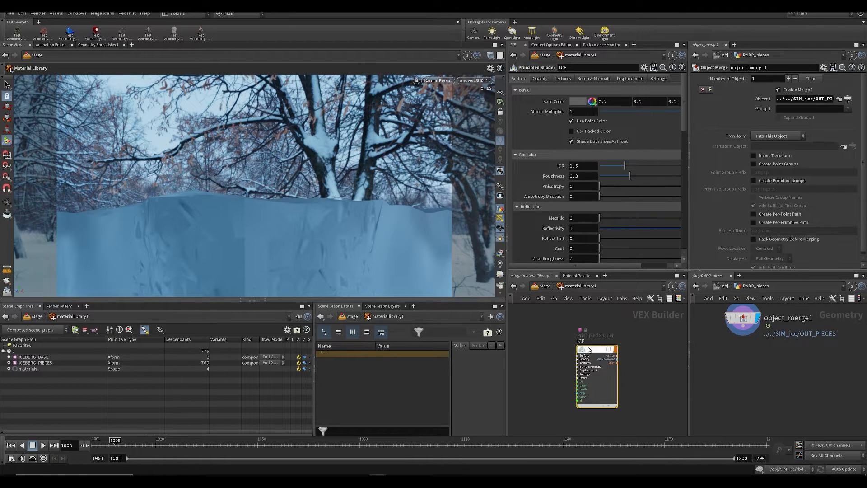
mouse_move(589, 351)
middle_down()
mouse_move(593, 332)
mouse_move(595, 351)
mouse_move(573, 351)
middle_up()
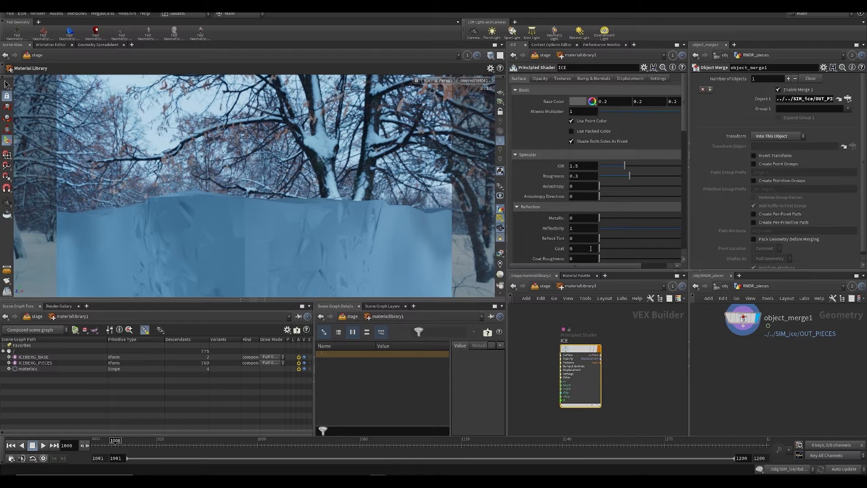
scroll(581, 199, down, 7)
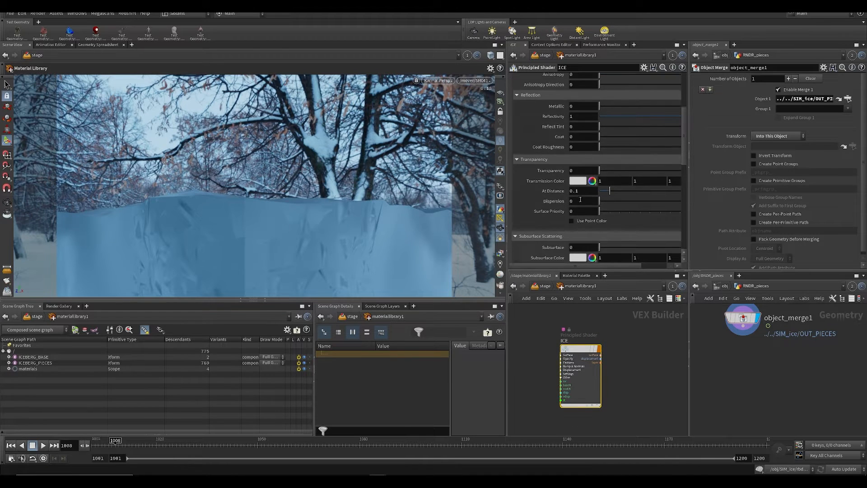
Step: Set the ICE shader's base color to a light grey of 0.75 in all three channels
scroll(539, 163, up, 7)
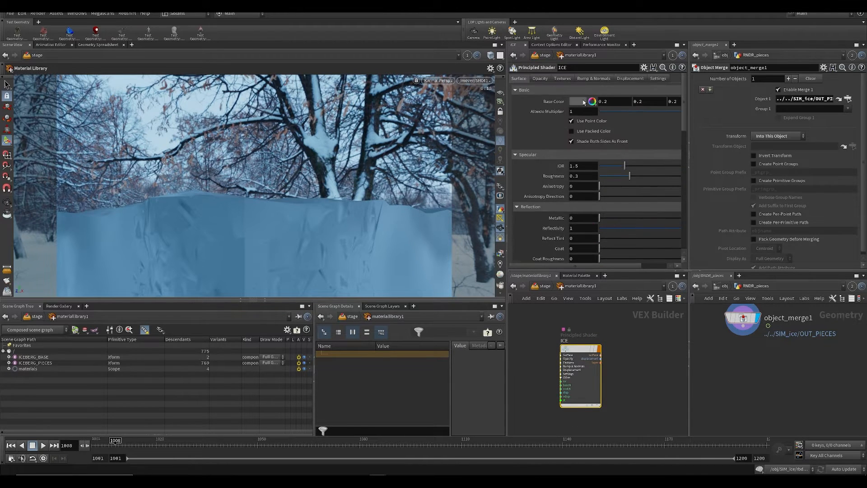
click(579, 101)
click(684, 84)
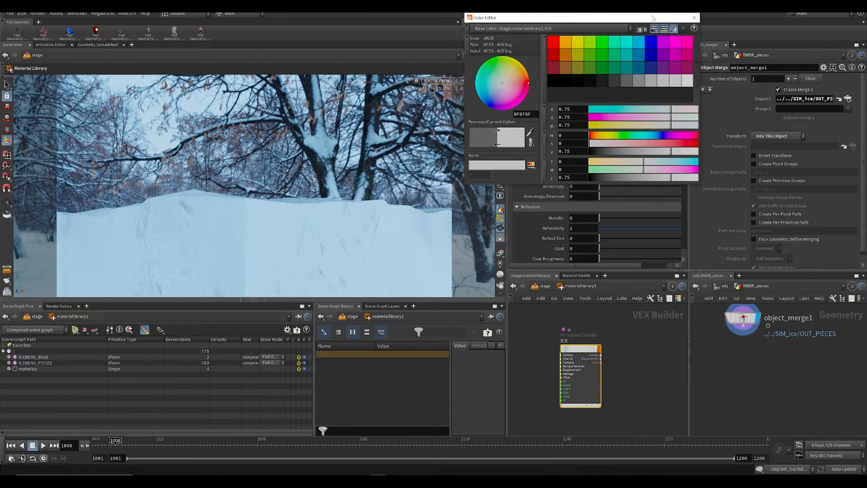
click(694, 17)
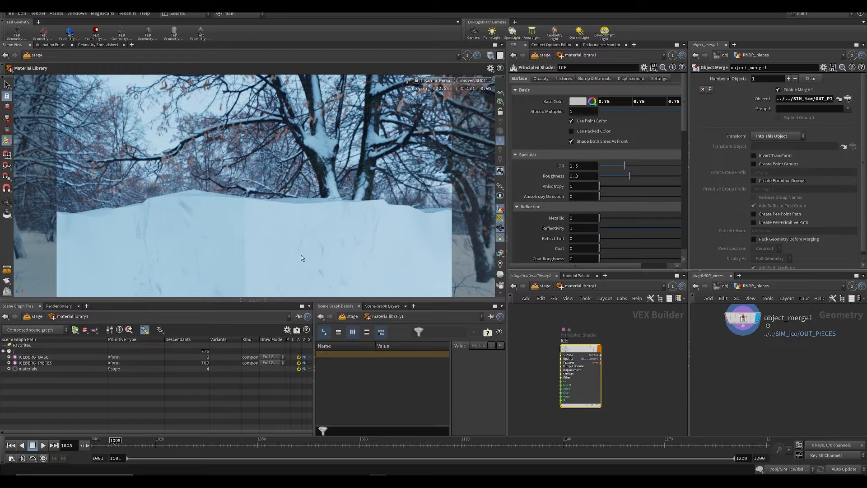
middle_drag(540, 320, 553, 321)
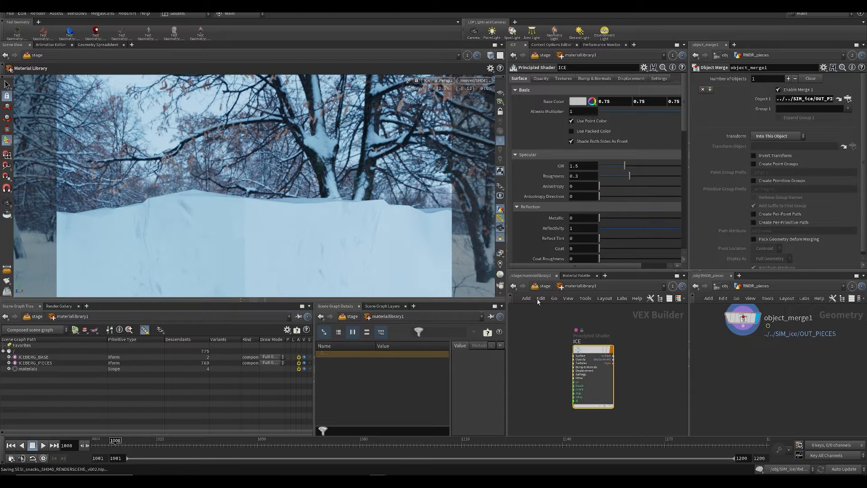
Step: Go to frame 1018, turn off depth of field in the viewport's Karma display options, and save the scene
drag(131, 445, 149, 445)
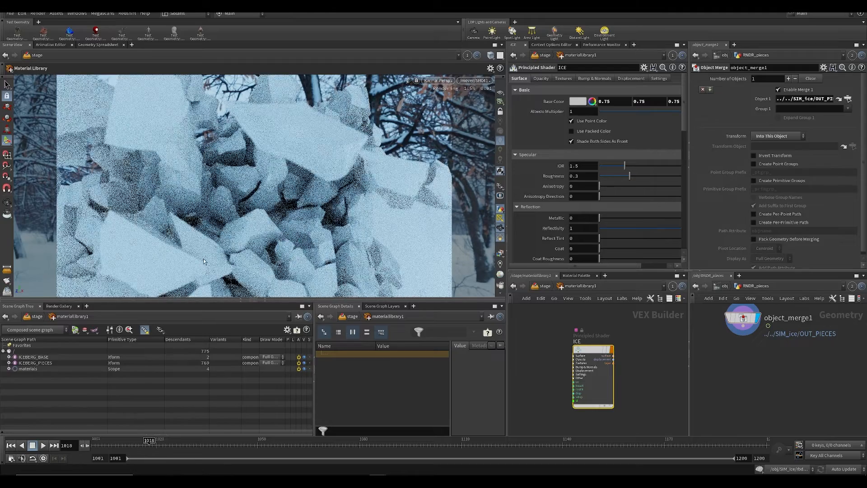
key(d)
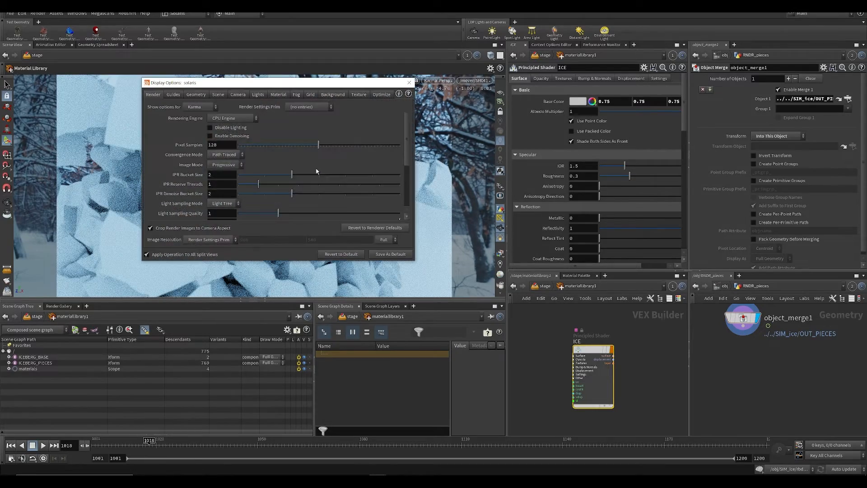
scroll(249, 180, down, 3)
click(225, 179)
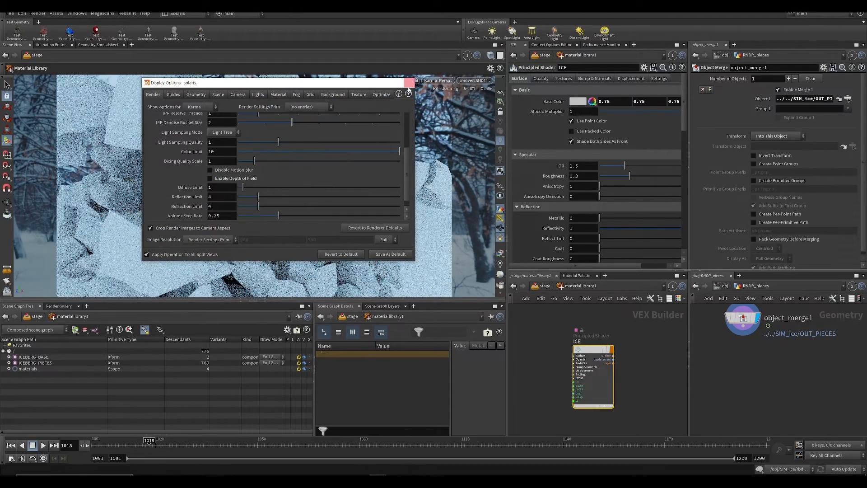
key(Escape)
key(ctrl+s)
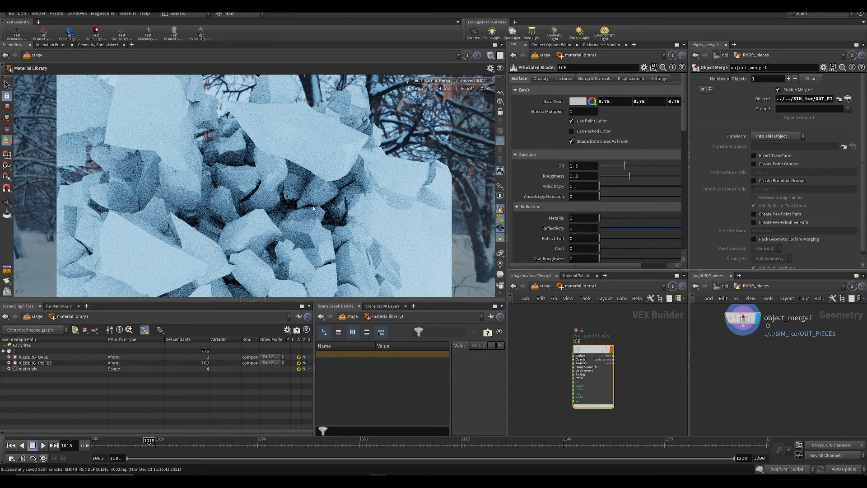
middle_drag(541, 339, 563, 343)
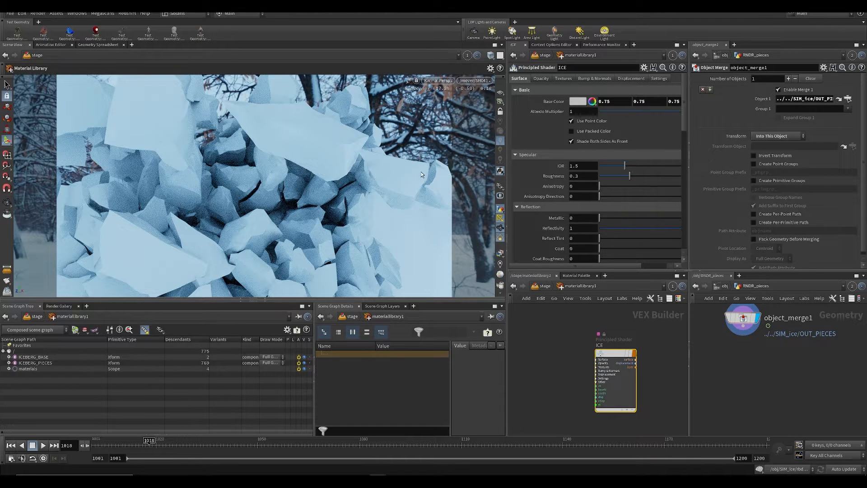
key(ctrl+s)
Step: Enable noise displacement on the ICE shader and set its amplitude to 0.03
click(631, 78)
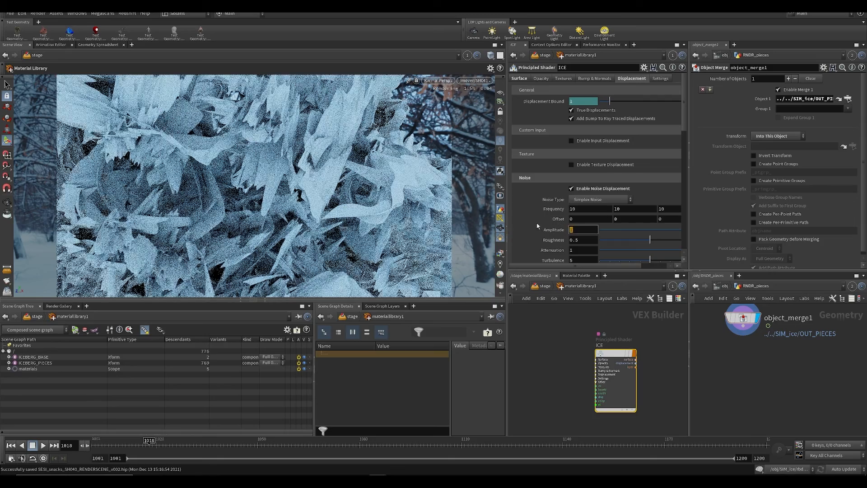
key(Return)
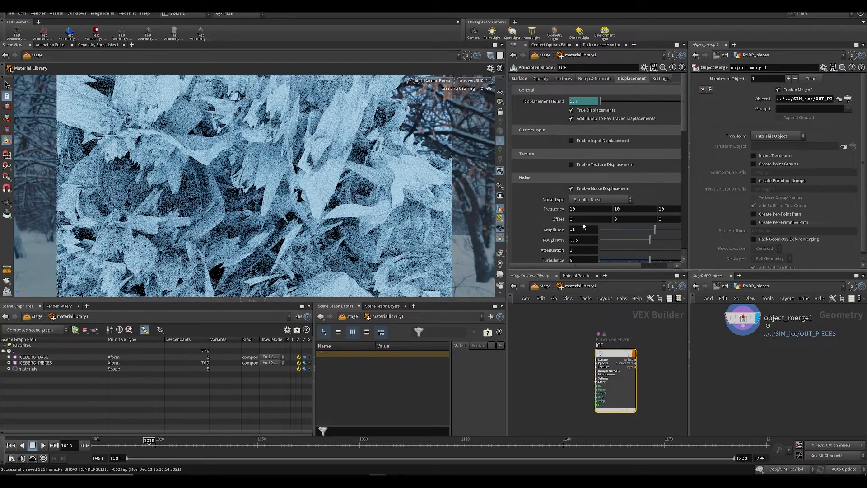
double_click(580, 232)
text(.03)
key(Return)
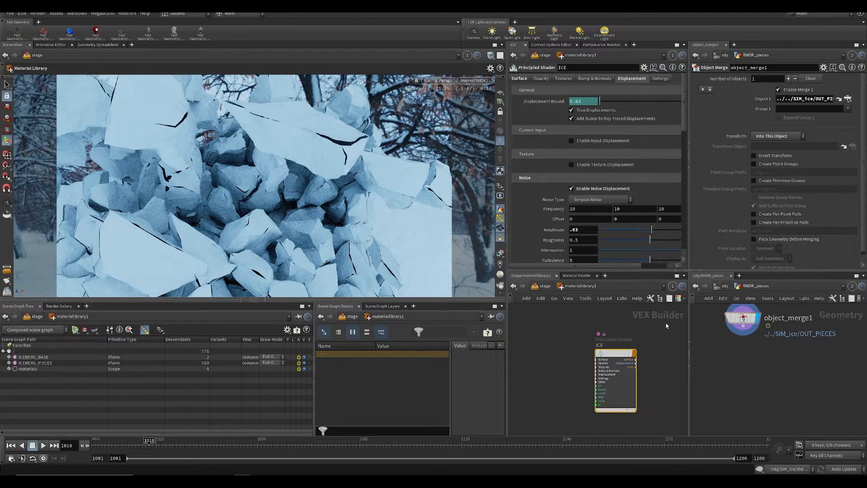
Step: Append a Normal node to object_merge1 in the RNDR_pieces network and switch the viewport away from the Karma renderer
scroll(565, 348, down, 5)
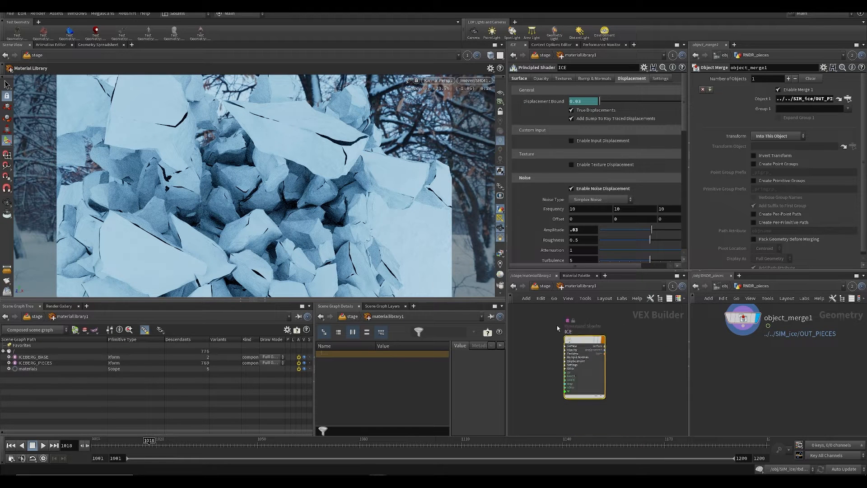
middle_drag(569, 339, 570, 342)
middle_drag(747, 363, 739, 375)
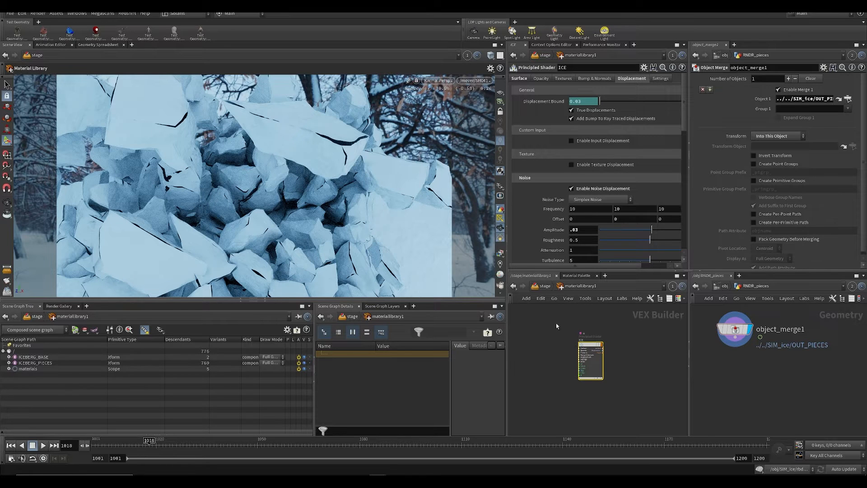
middle_drag(732, 377, 769, 374)
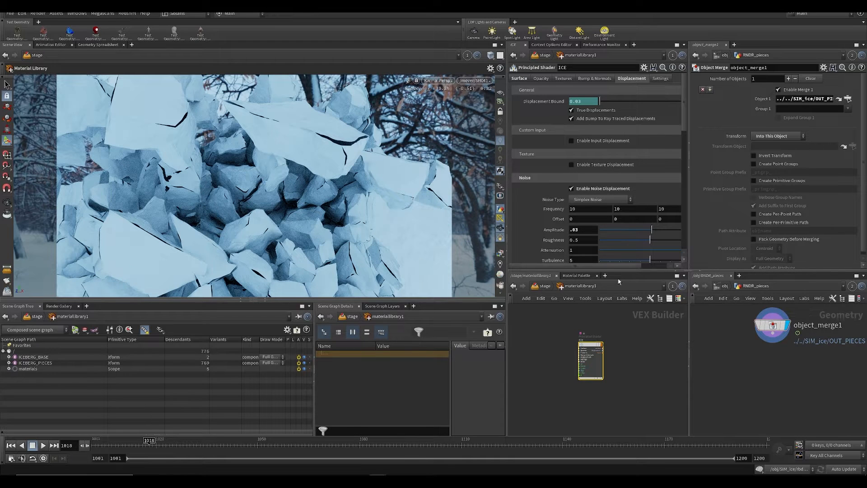
drag(582, 344, 585, 342)
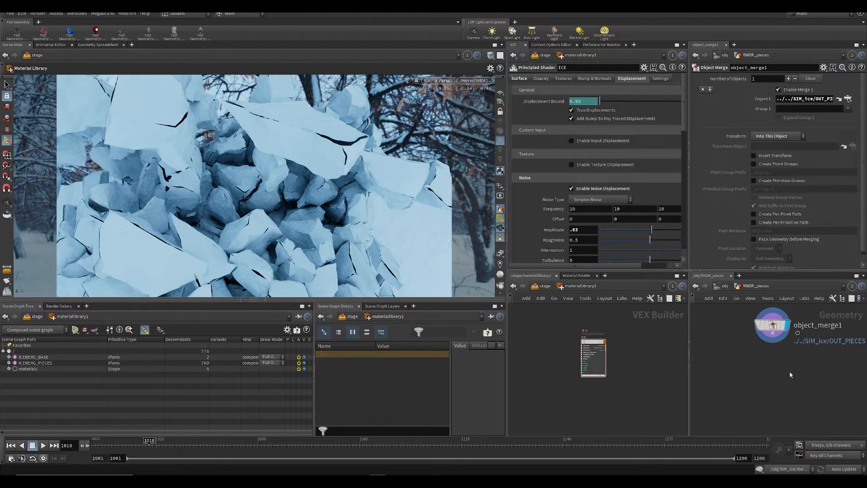
key(Tab)
text(nor)
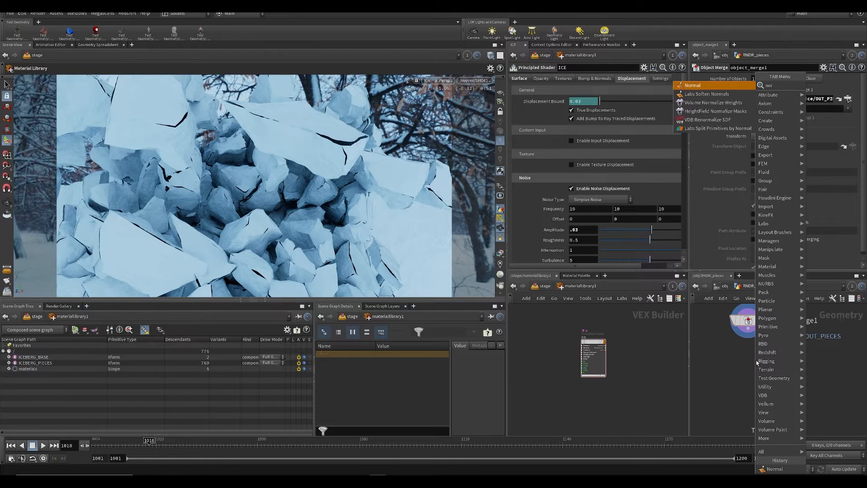
key(Return)
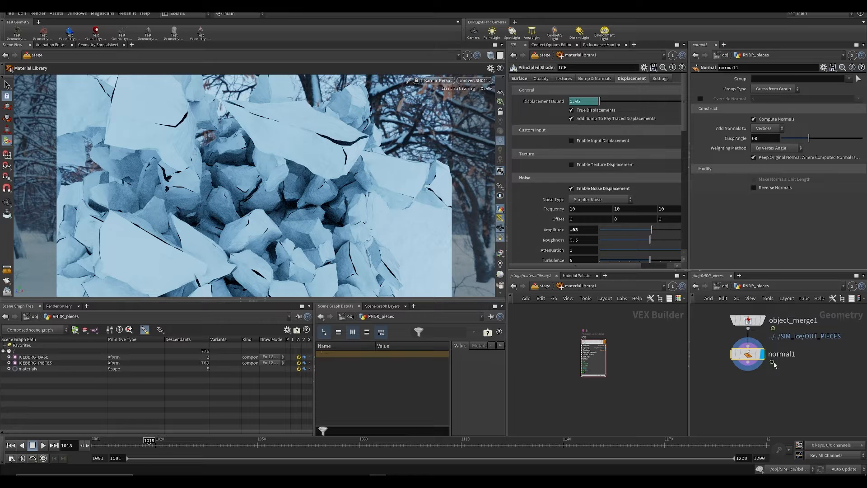
click(438, 80)
click(444, 111)
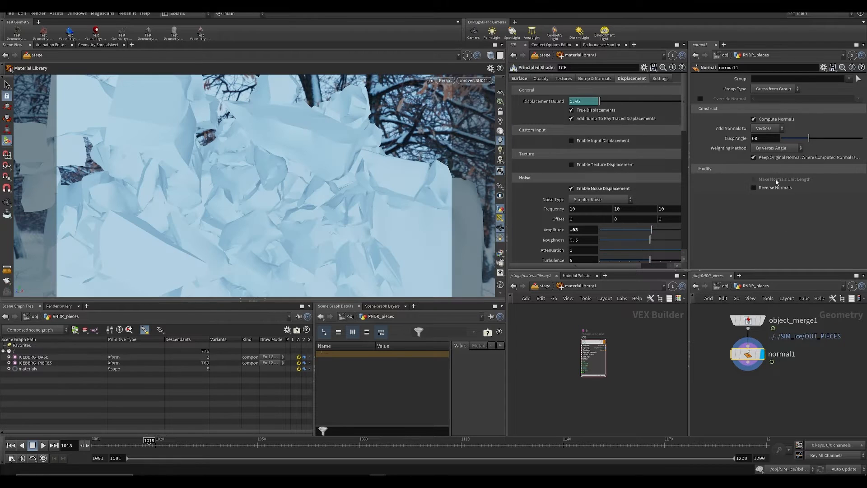
Step: Set the Normal node to override the normal attribute with customN and add normals to points, and save the scene
click(701, 99)
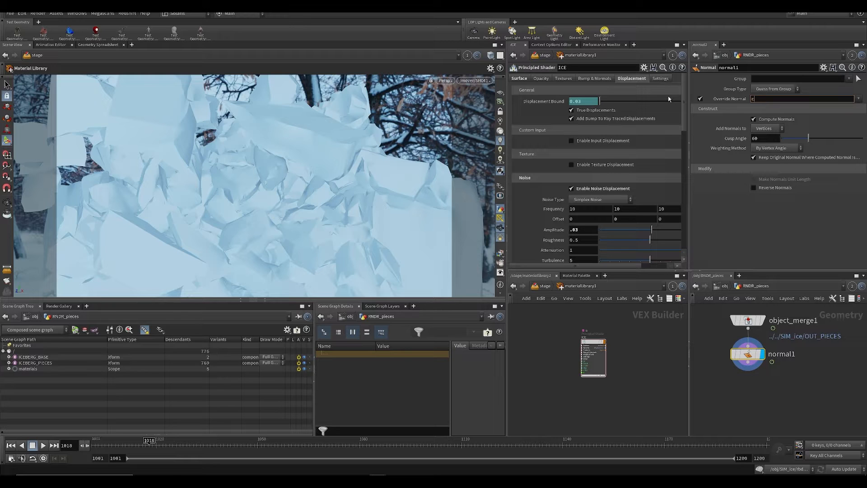
text(customN)
key(Return)
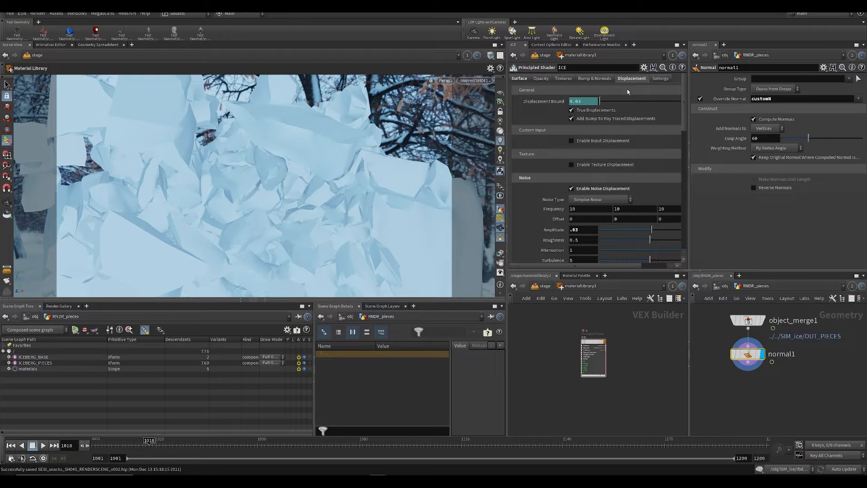
click(758, 128)
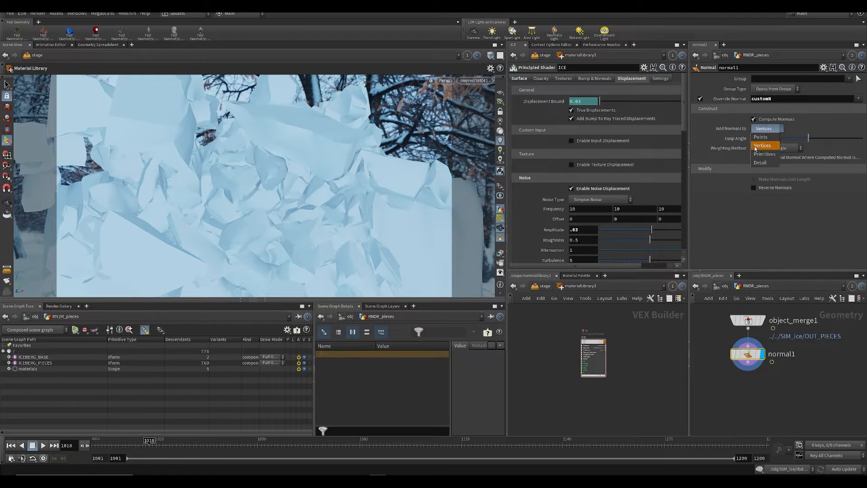
click(760, 137)
key(ctrl+s)
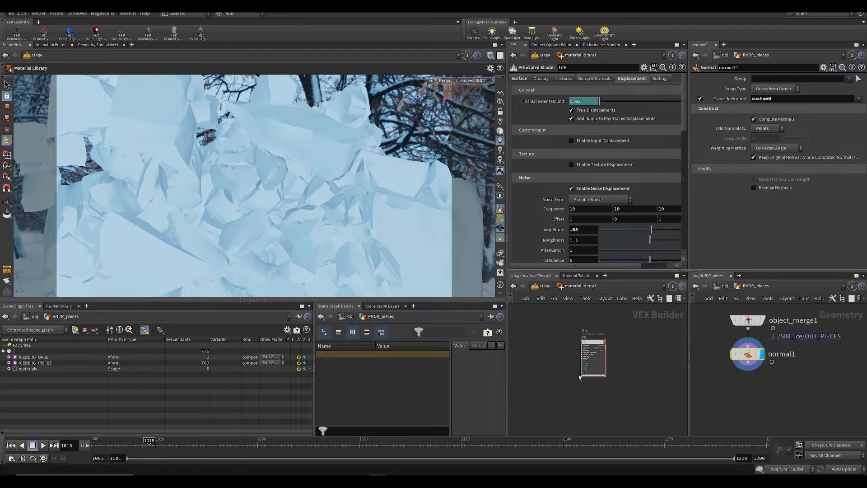
drag(593, 349, 584, 347)
scroll(629, 346, up, 3)
key(ctrl+s)
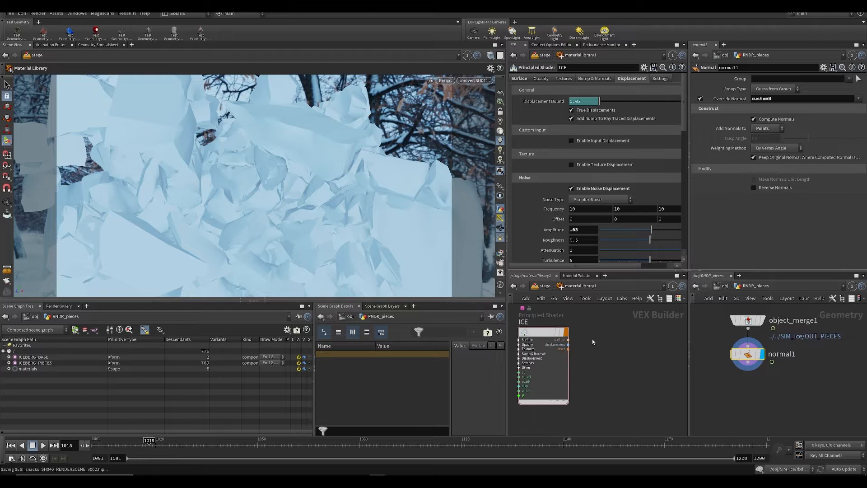
Step: Unlock the ICE principled shader for editing, enlarge the network area and enter the shader's internal network
middle_drag(594, 342, 627, 369)
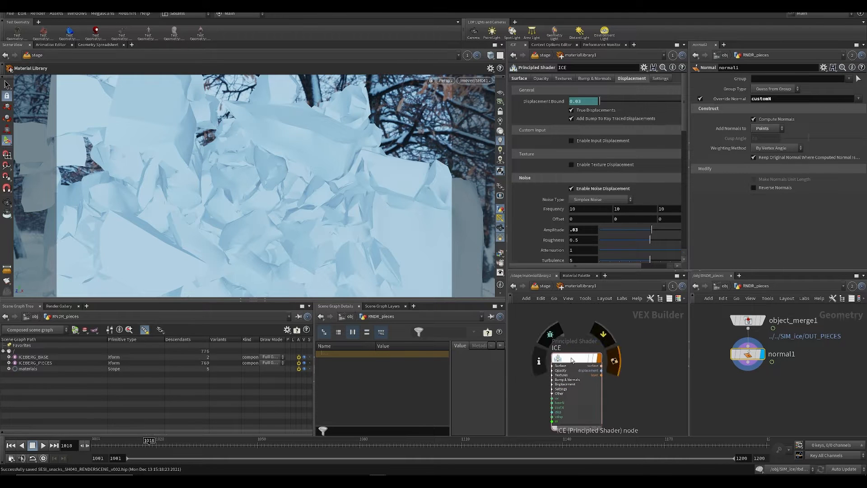
right_click(570, 357)
click(594, 429)
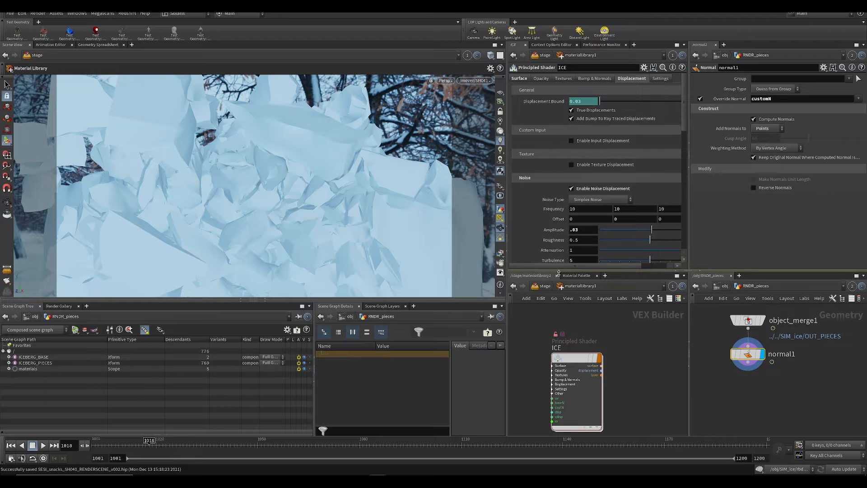
drag(558, 272, 560, 179)
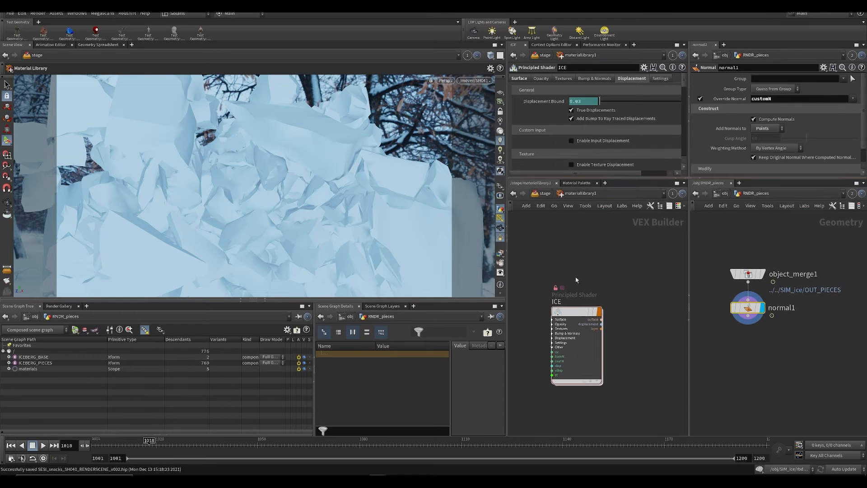
double_click(579, 316)
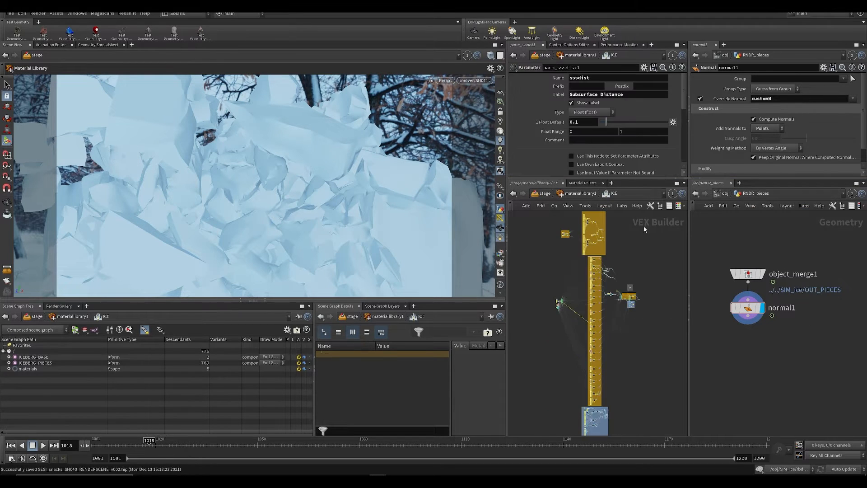
Step: Maximize the network view and search the ICE shader's internal nodes for the displacement section
scroll(638, 312, up, 1)
middle_drag(633, 354, 636, 307)
key(ctrl+b)
scroll(406, 208, up, 6)
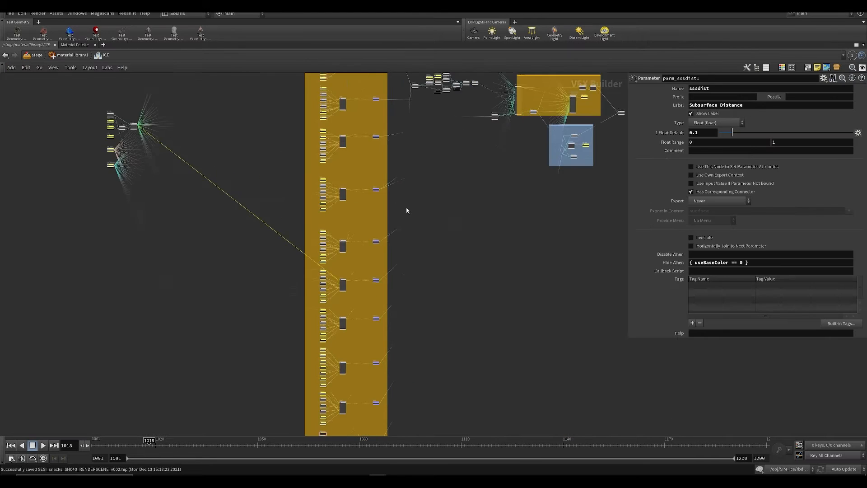
middle_drag(406, 209, 500, 356)
middle_drag(448, 137, 355, 470)
middle_drag(404, 75, 422, 262)
middle_drag(383, 330, 421, 92)
middle_drag(615, 401, 551, 244)
key(p)
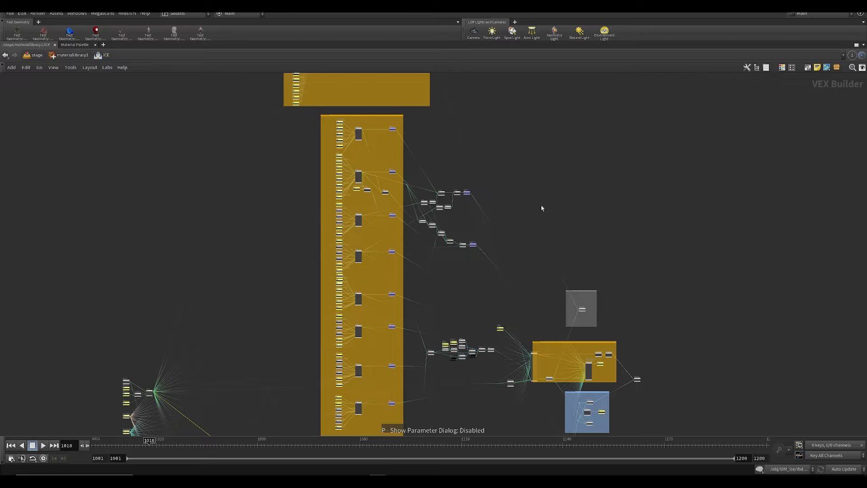
middle_drag(563, 404, 552, 215)
scroll(488, 166, up, 6)
scroll(300, 136, down, 1)
middle_drag(299, 135, 466, 274)
scroll(480, 282, up, 5)
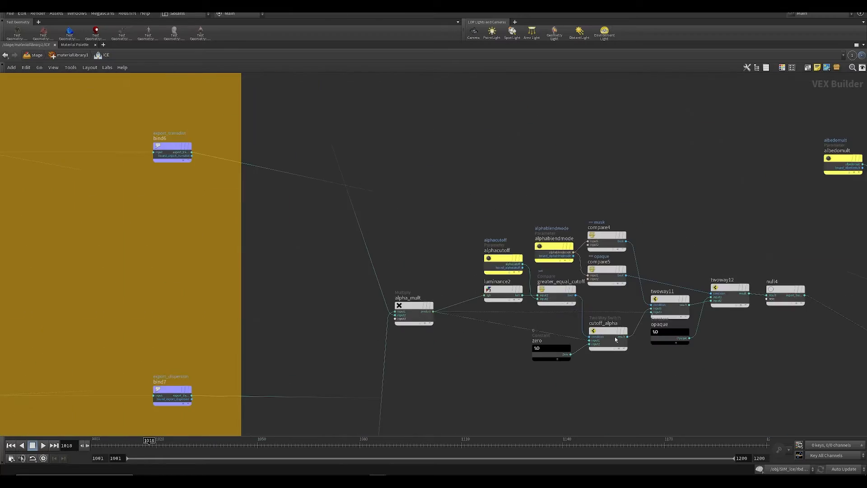
middle_drag(834, 323, 155, 247)
middle_drag(476, 242, 34, 75)
middle_drag(453, 210, 836, 248)
middle_drag(253, 203, 700, 244)
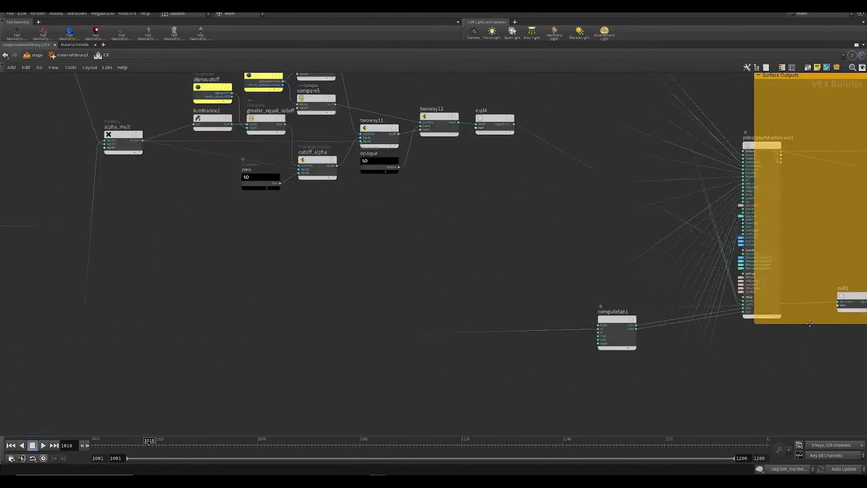
middle_drag(113, 217, 654, 290)
middle_drag(353, 189, 677, 187)
scroll(630, 221, down, 10)
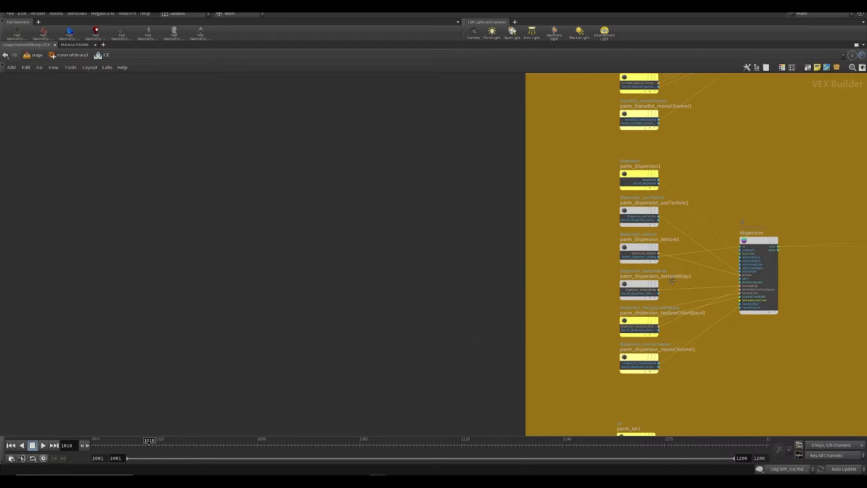
middle_drag(524, 363, 589, 133)
middle_drag(582, 368, 627, 139)
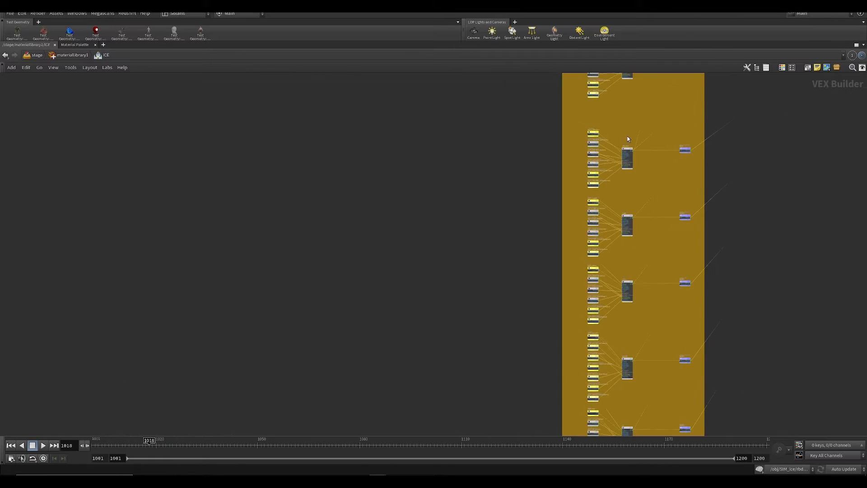
middle_drag(464, 161, 367, 136)
middle_drag(573, 334, 447, 167)
middle_drag(442, 357, 478, 166)
scroll(471, 302, down, 5)
middle_drag(408, 317, 371, 110)
scroll(413, 147, up, 6)
scroll(258, 205, up, 3)
key(ctrl+f)
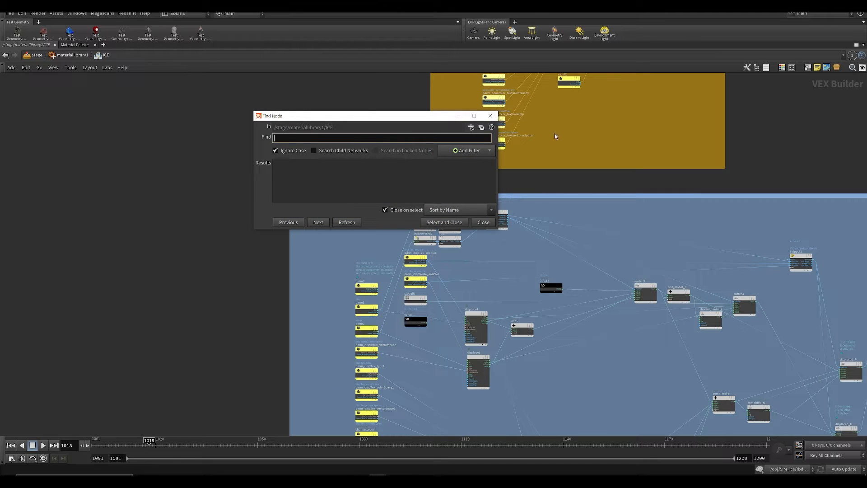
click(490, 115)
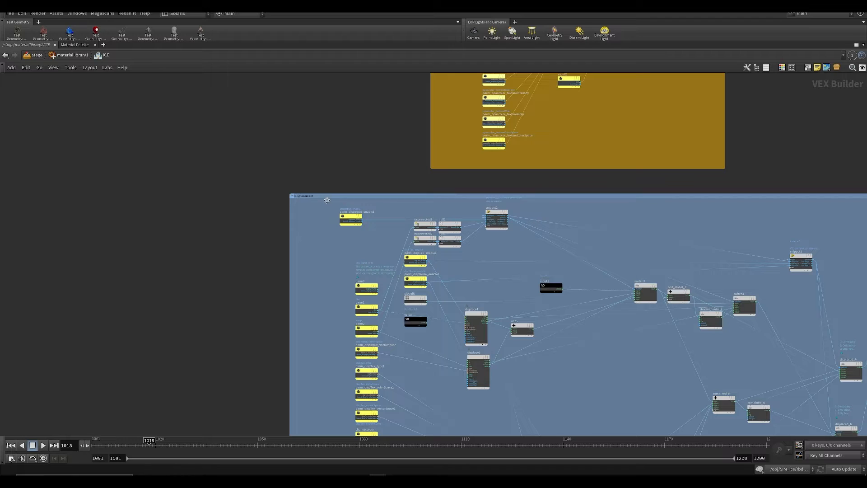
Step: Examine the displacement section's nodes and inspect the parameters of the globalN1 surface normal node
drag(326, 199, 333, 199)
middle_drag(295, 322, 286, 212)
middle_drag(290, 248, 285, 311)
middle_drag(410, 330, 393, 222)
scroll(462, 195, up, 2)
middle_drag(579, 319, 546, 122)
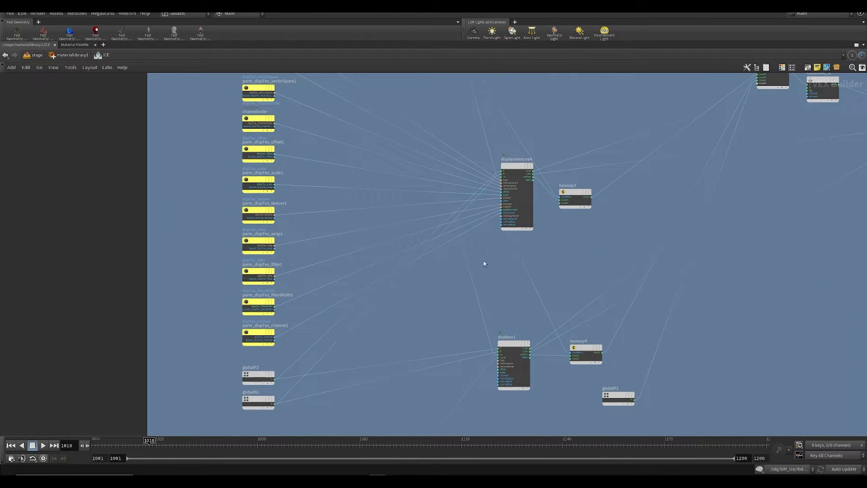
middle_drag(484, 290, 531, 212)
scroll(305, 307, up, 3)
drag(289, 325, 296, 333)
scroll(359, 341, down, 2)
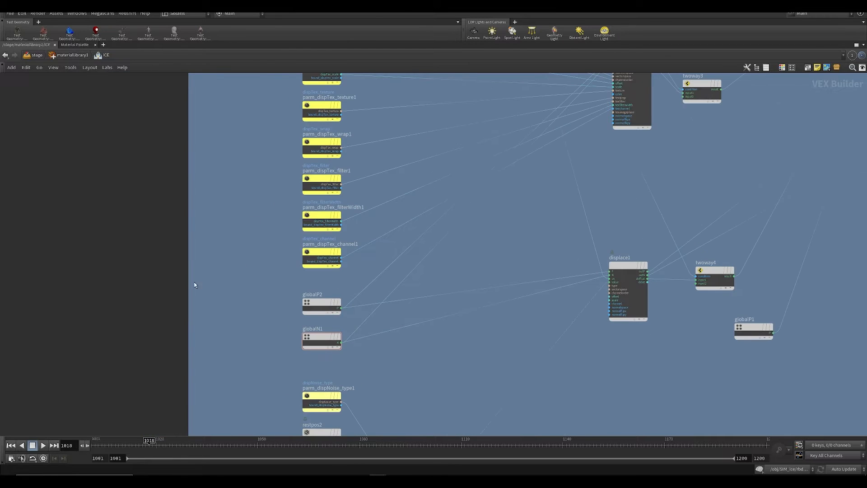
key(p)
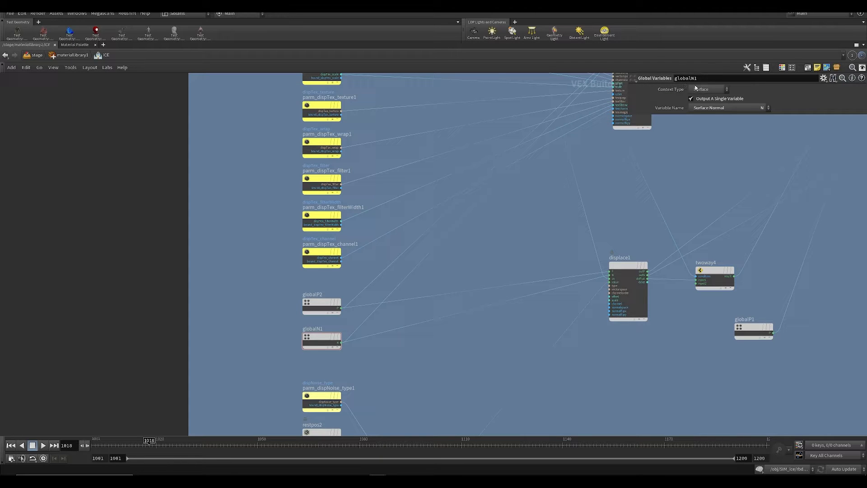
key(p)
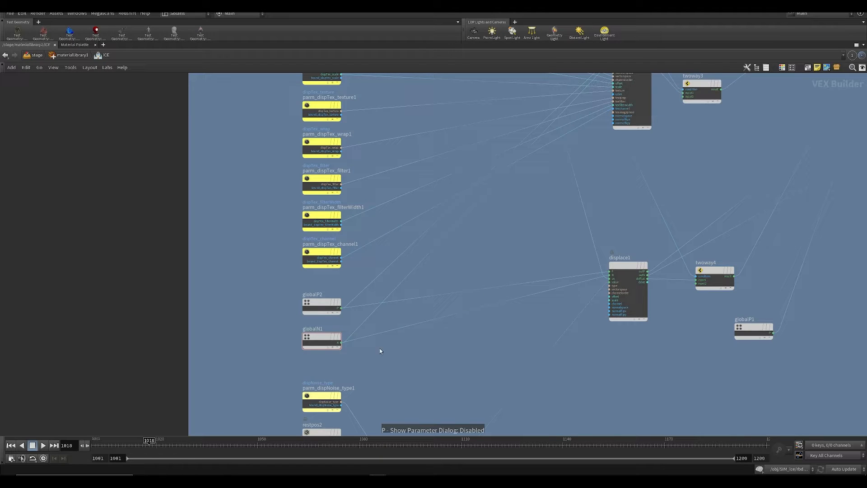
Step: Add a Bind node beside globalP2 and globalN1 in the displacement section and save the scene
key(Tab)
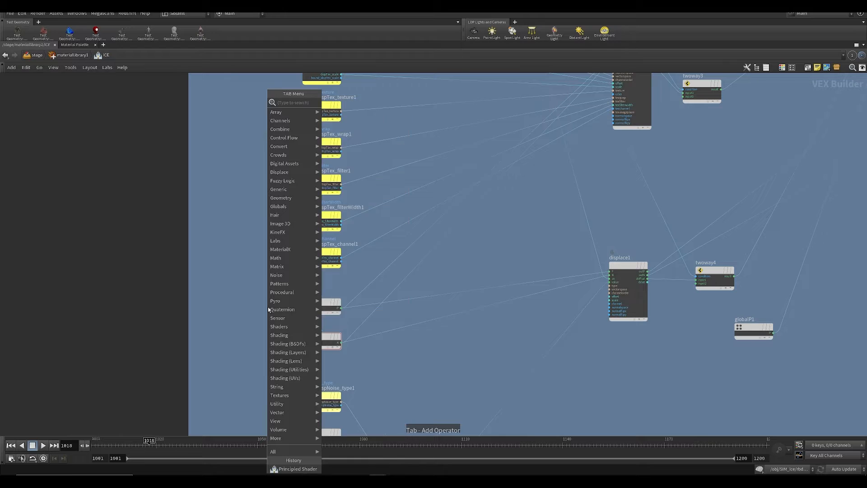
text(bind)
key(Return)
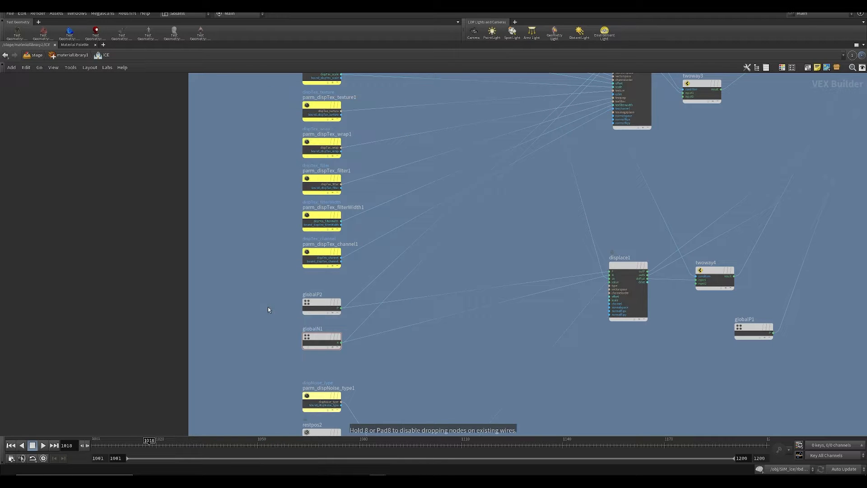
click(267, 307)
key(ctrl+s)
scroll(420, 335, down, 2)
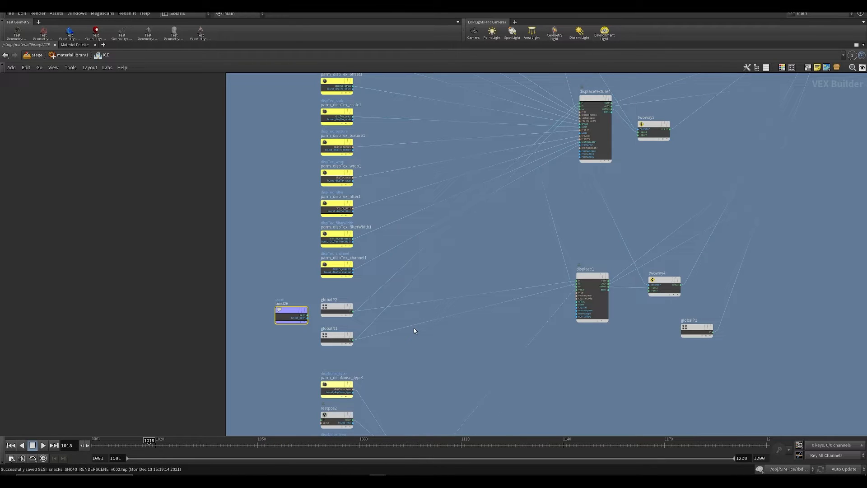
Step: Check the attributes of the normal1 node and set the new Bind node's type to 3 Floats (vector)
key(ctrl+b)
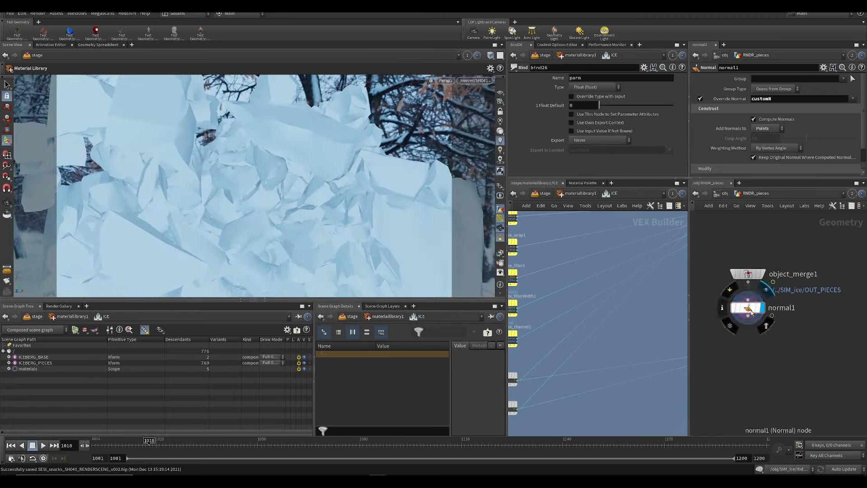
middle_click(748, 311)
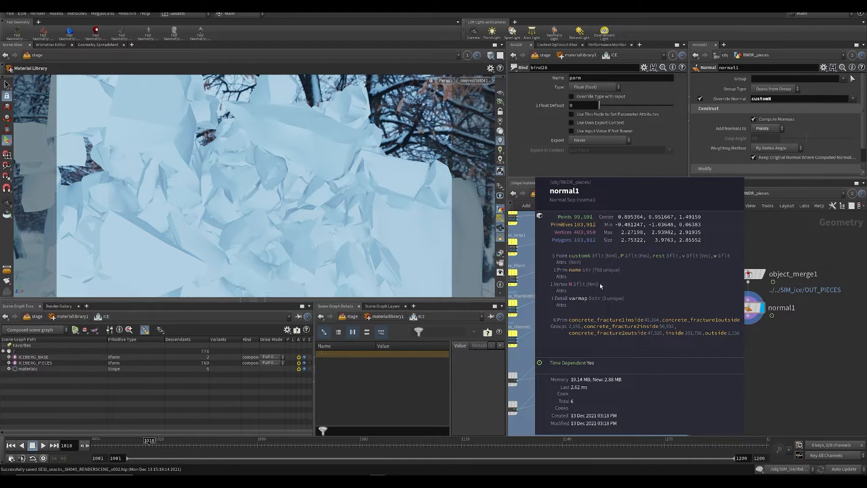
middle_drag(580, 323, 685, 306)
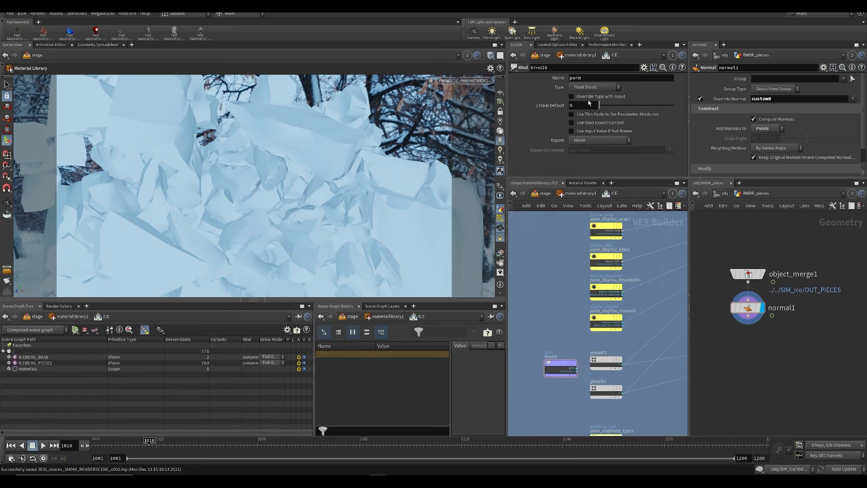
click(593, 87)
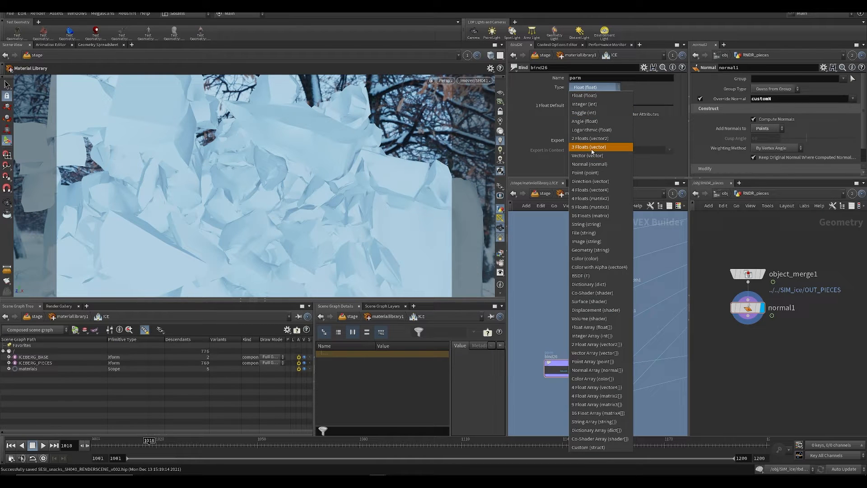
click(593, 150)
click(576, 90)
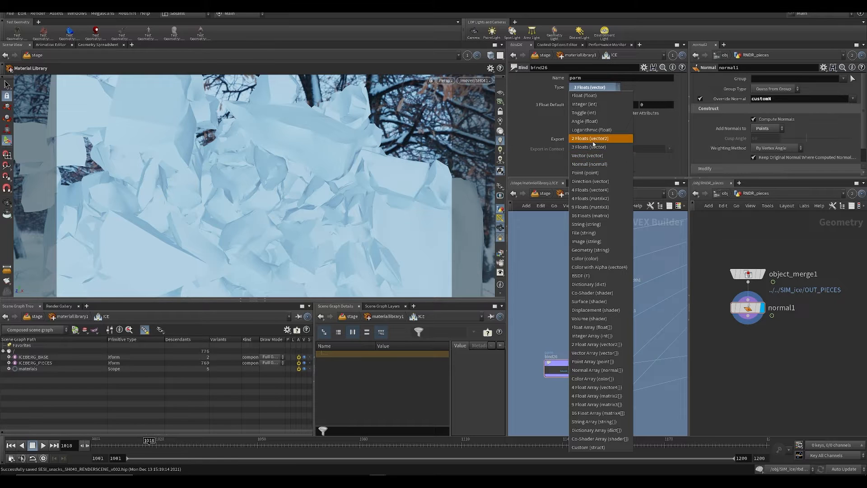
click(583, 147)
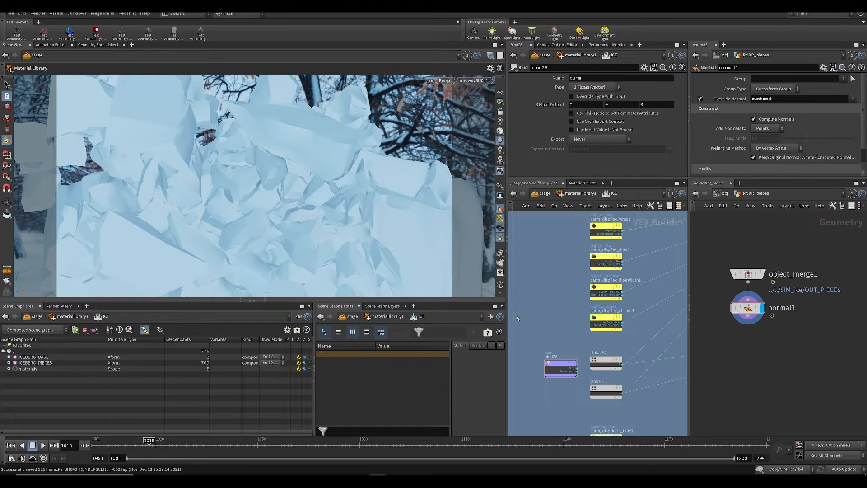
Step: Rename the Bind node customN, placing it slightly farther from the globalP2 and globalN1 nodes
key(ctrl+b)
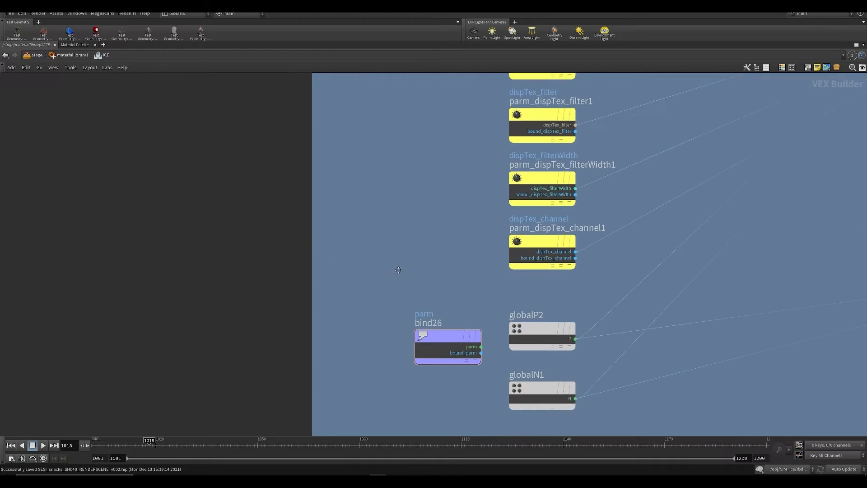
mouse_move(248, 288)
mouse_down()
mouse_move(226, 274)
mouse_move(227, 288)
mouse_move(239, 288)
mouse_up()
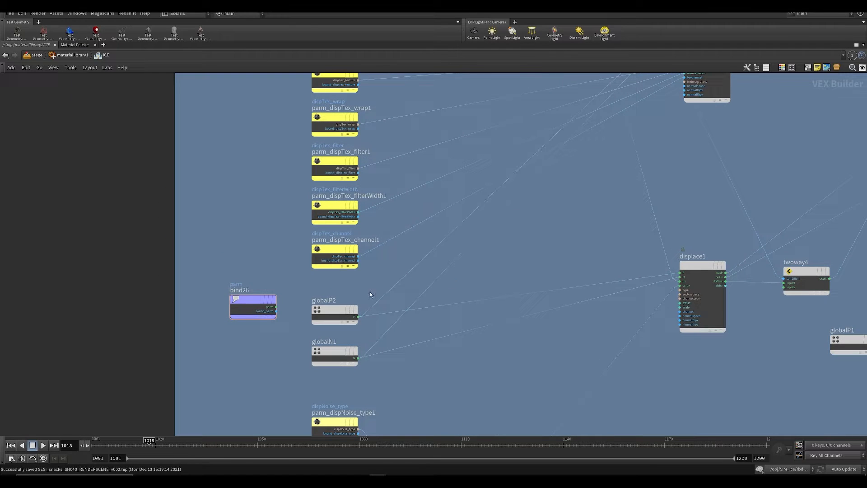
middle_drag(255, 247, 357, 286)
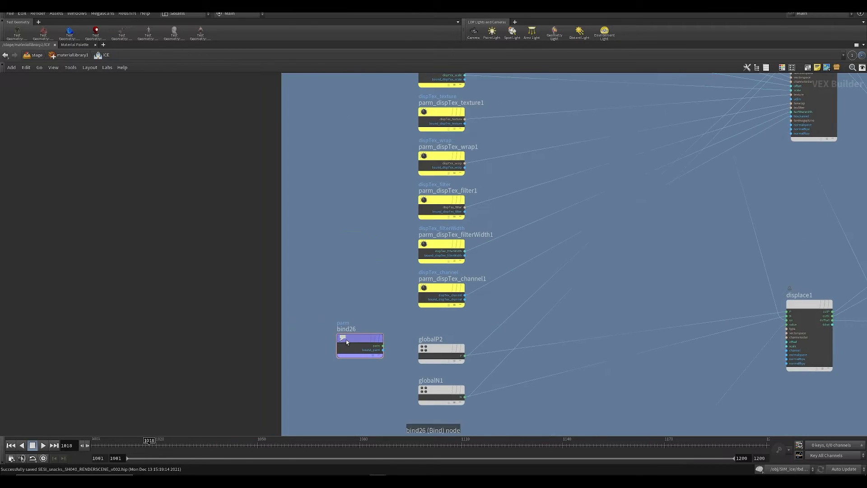
drag(346, 340, 334, 329)
double_click(343, 318)
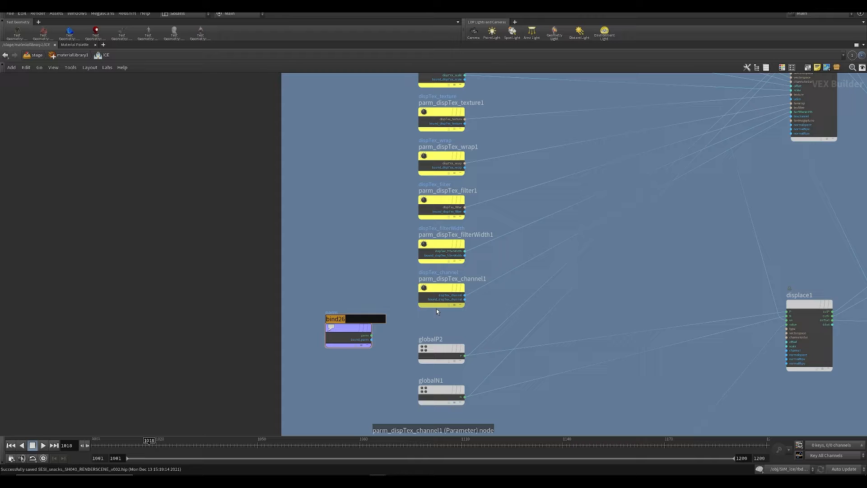
text(customN)
key(Return)
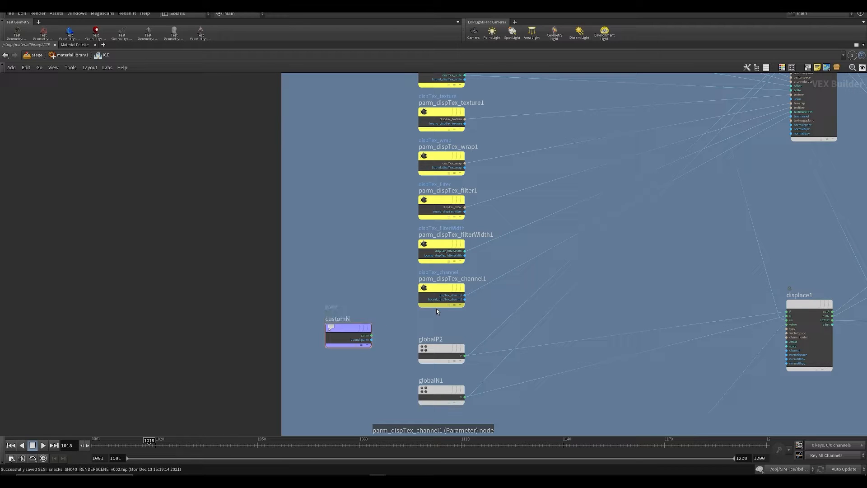
Step: Set the customN Bind node's Name parameter to customN, matching the normal1 override attribute, and save the scene
key(ctrl+b)
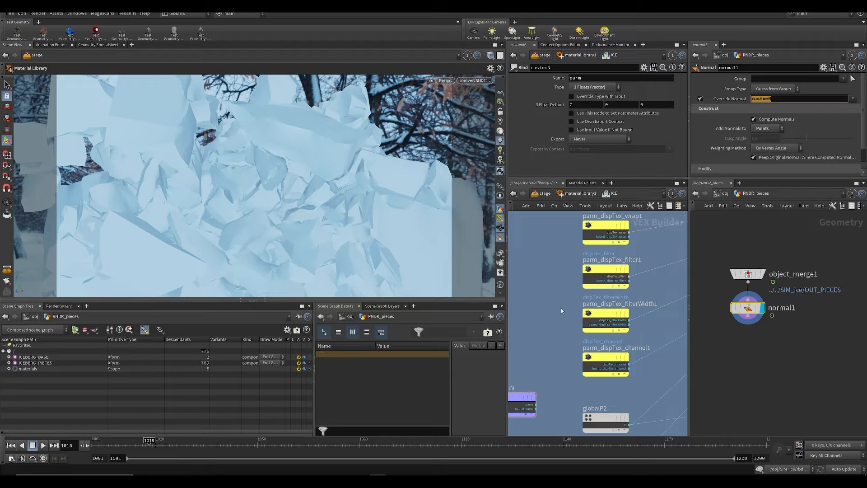
key(f)
drag(583, 78, 564, 78)
drag(595, 309, 569, 366)
drag(582, 78, 562, 81)
text(customN)
key(Return)
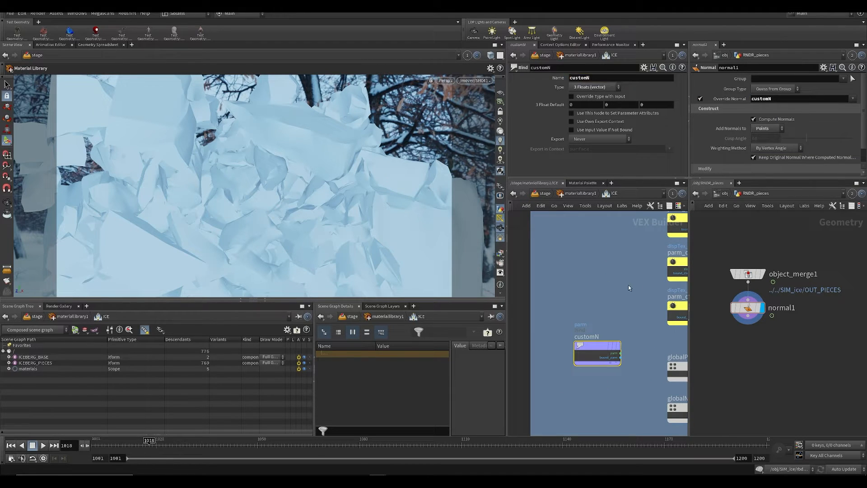
middle_drag(572, 280, 522, 267)
key(ctrl+s)
Step: Move globalN1 aside and insert a Switch node on its outgoing wire
scroll(532, 311, down, 3)
middle_drag(593, 308, 608, 352)
scroll(535, 311, up, 2)
key(Tab)
text(sw)
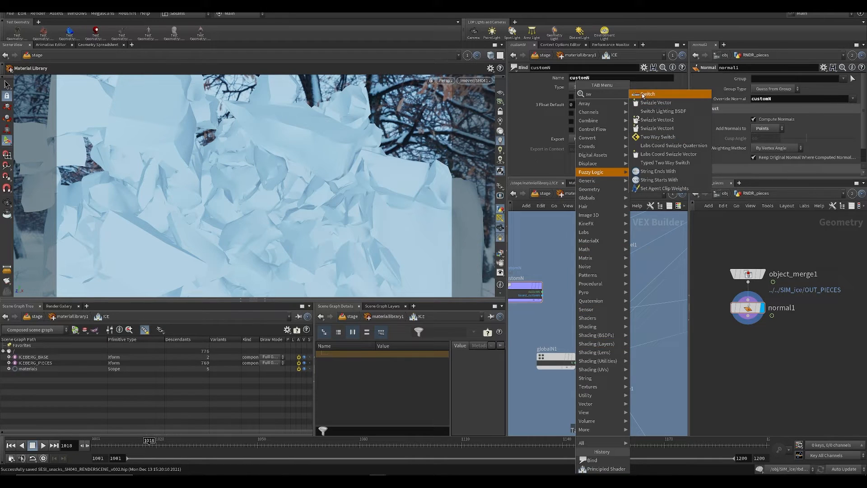
click(642, 93)
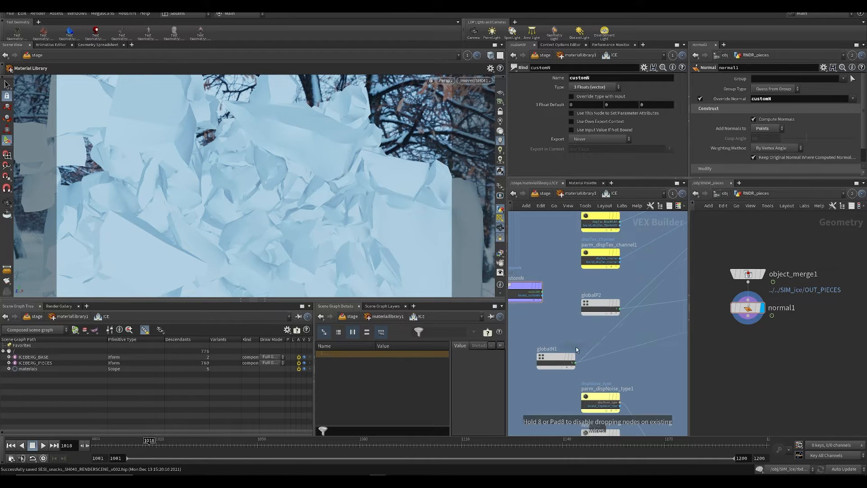
click(615, 352)
mouse_move(612, 357)
mouse_down()
mouse_move(598, 347)
mouse_move(621, 352)
mouse_up()
scroll(610, 380, up, 2)
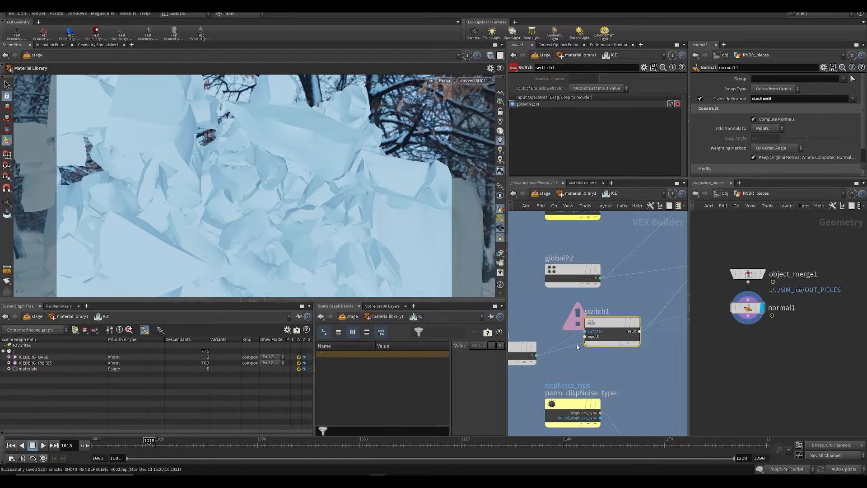
Step: Try to wire globalN1 and customN into the first two inputs of switch1, disconnecting globalN1 from its switcher input
mouse_move(577, 345)
mouse_down()
mouse_move(586, 337)
mouse_move(570, 333)
mouse_move(578, 336)
mouse_up()
scroll(582, 326, up, 2)
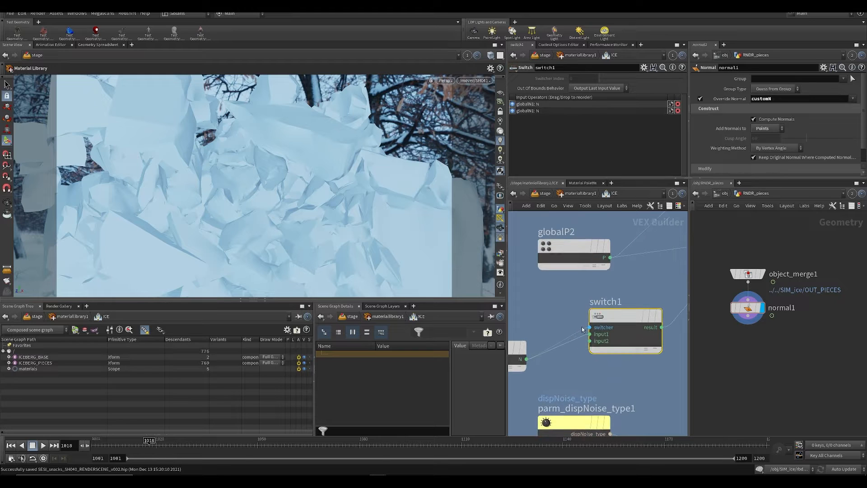
right_click(585, 328)
click(597, 350)
middle_drag(571, 305, 635, 329)
scroll(535, 309, down, 2)
scroll(634, 330, down, 1)
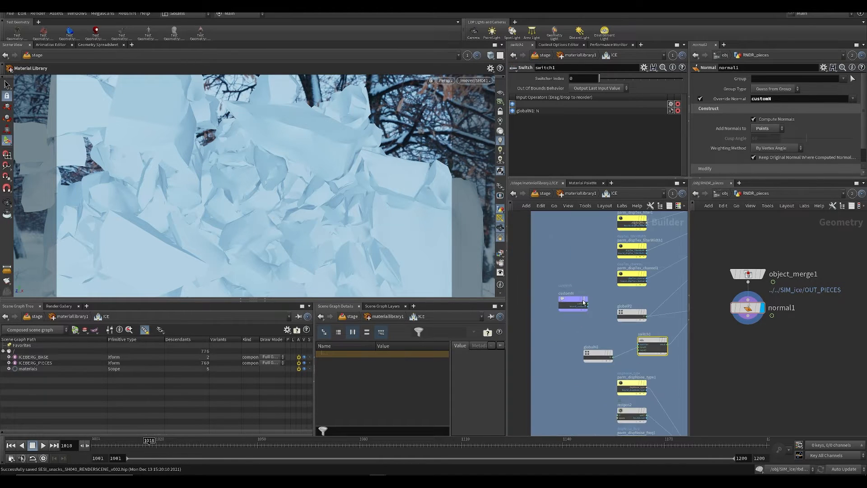
click(583, 302)
scroll(608, 333, up, 1)
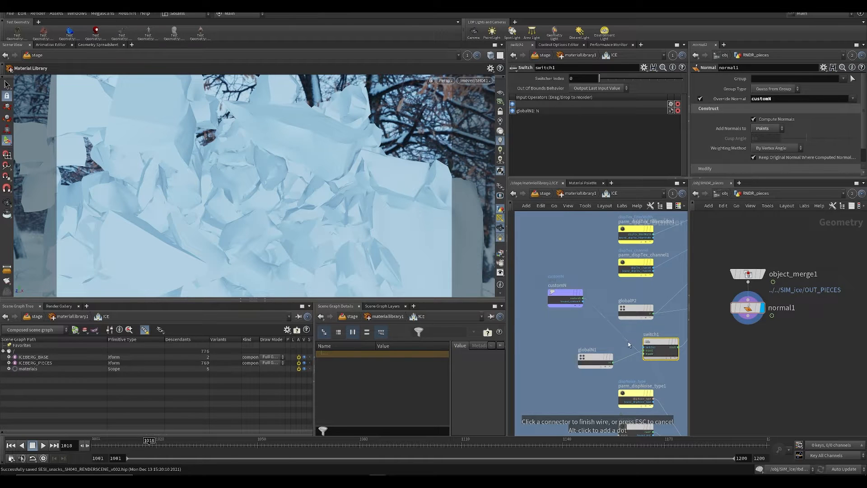
click(645, 353)
scroll(629, 361, down, 3)
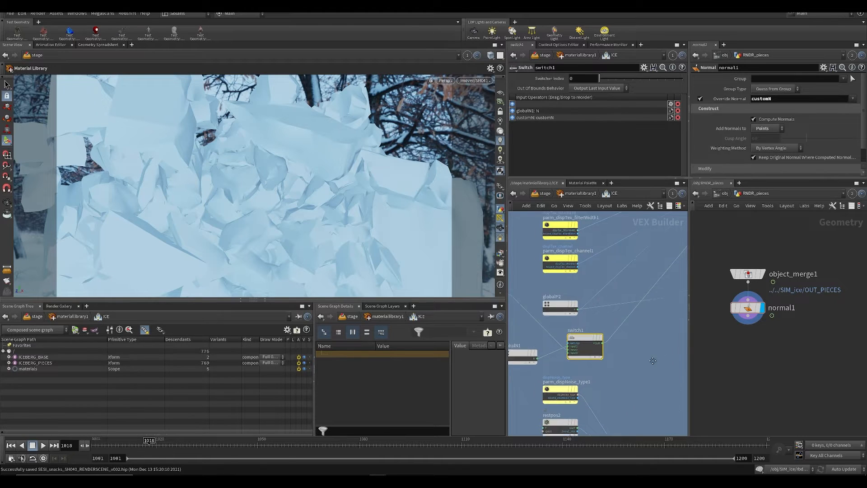
Step: Set the scene's update mode to Manual and undo the recent wiring changes on the Switch node
click(833, 471)
click(838, 462)
key(ctrl+z)
key(ctrl+z)
key(ctrl+z)
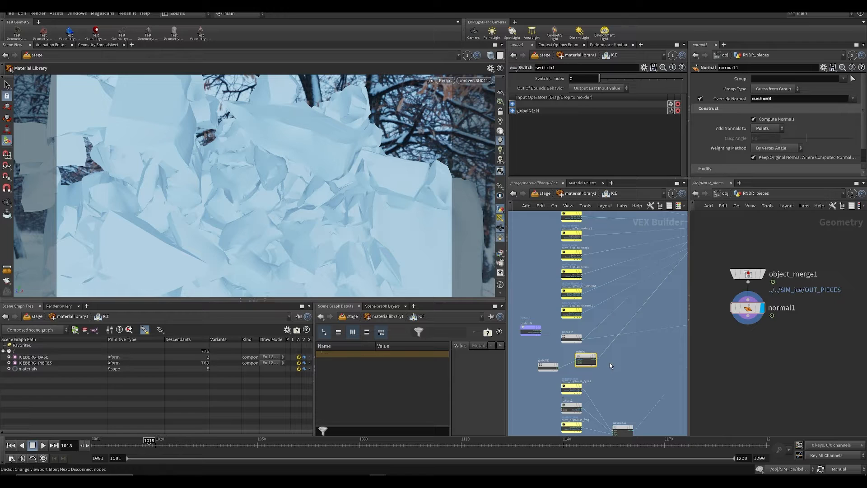
scroll(610, 362, up, 1)
key(ctrl+z)
key(ctrl+z)
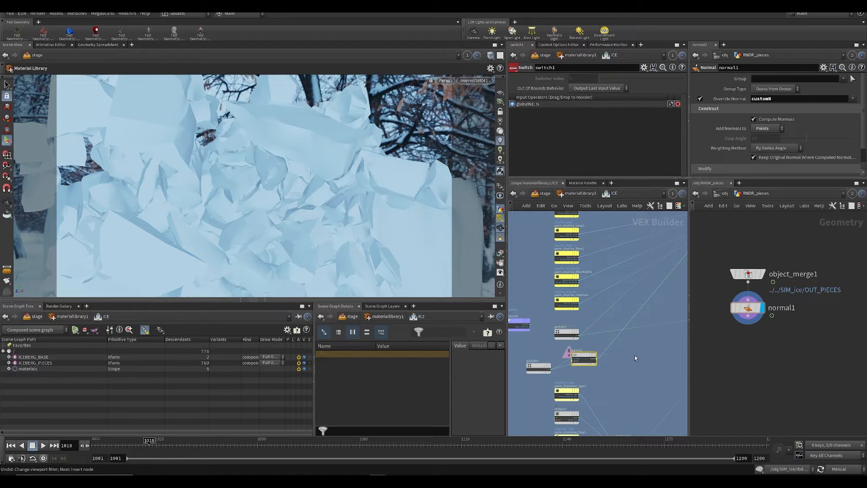
Step: Reposition switch1 off the direct globalN1 wire, save the scene and connect globalN1 to its input1
drag(585, 358, 619, 376)
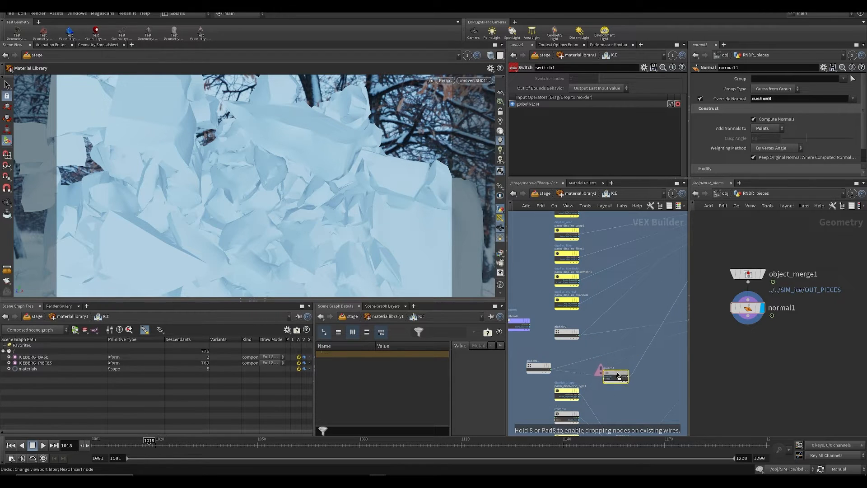
key(ctrl+s)
scroll(647, 365, up, 2)
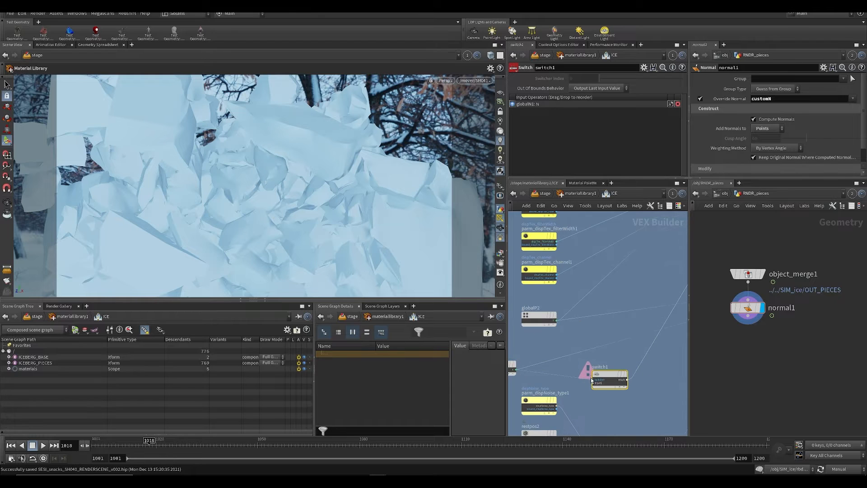
mouse_move(579, 377)
mouse_down()
mouse_move(598, 386)
mouse_move(595, 375)
mouse_up()
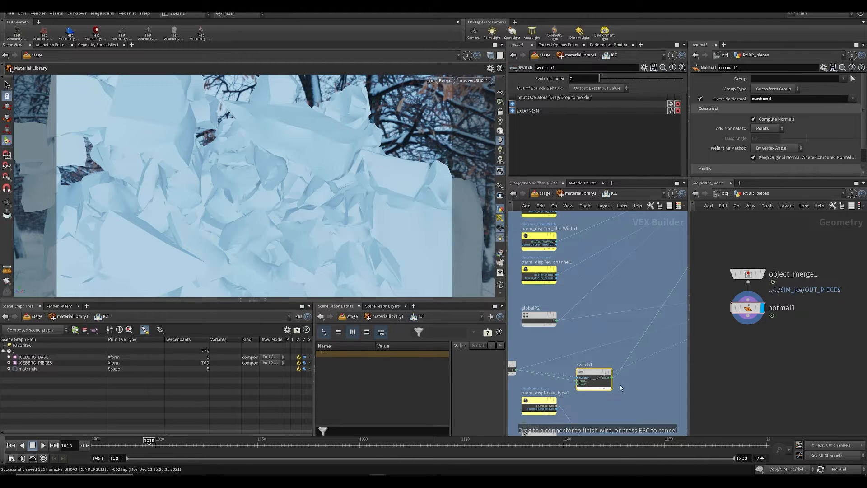
Step: Connect the result of switch1 to the normal input of displace1, replacing the direct globalN1 connection
middle_drag(608, 345, 582, 347)
scroll(582, 347, down, 4)
middle_drag(637, 279, 611, 285)
scroll(649, 218, up, 3)
middle_drag(628, 356, 532, 385)
middle_drag(584, 390, 640, 283)
click(589, 386)
middle_drag(559, 375, 729, 335)
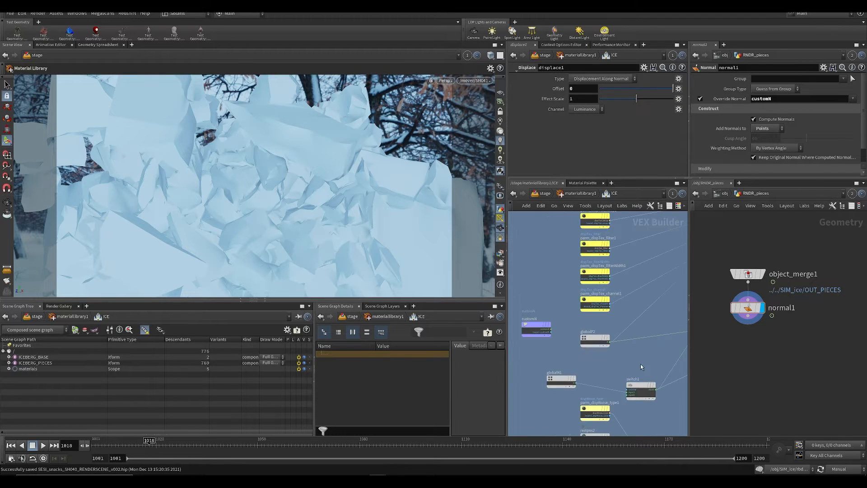
Step: Connect the customN Bind output to input2 of switch1
scroll(640, 365, down, 1)
drag(640, 383, 633, 372)
scroll(617, 375, up, 3)
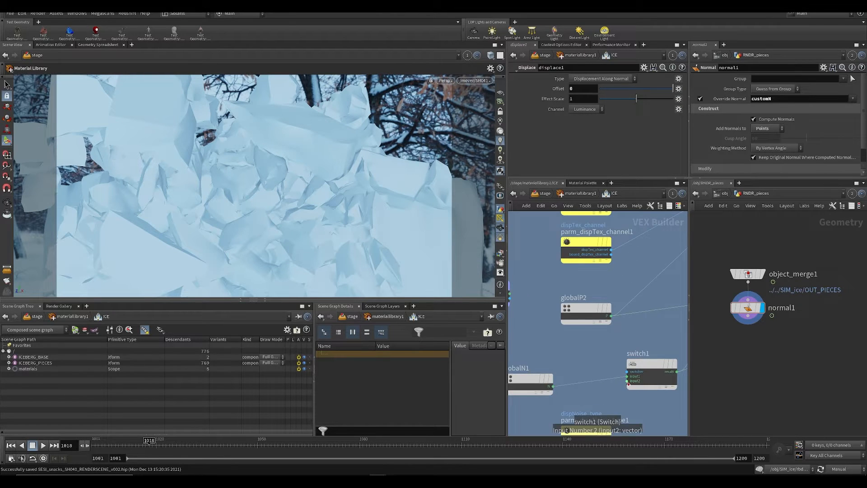
click(627, 381)
middle_drag(549, 341, 597, 370)
click(558, 318)
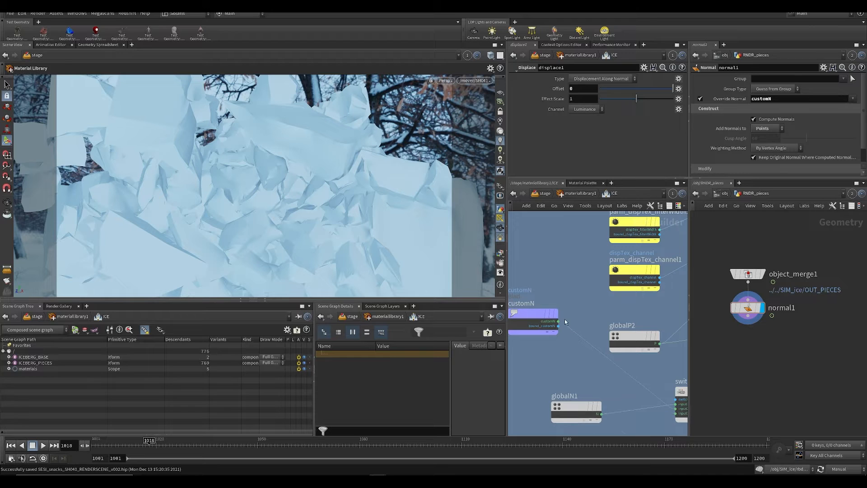
Step: Set the Switcher Index of switch1 to 1 and move customN close above globalN1
middle_drag(678, 367, 615, 333)
drag(620, 334, 641, 383)
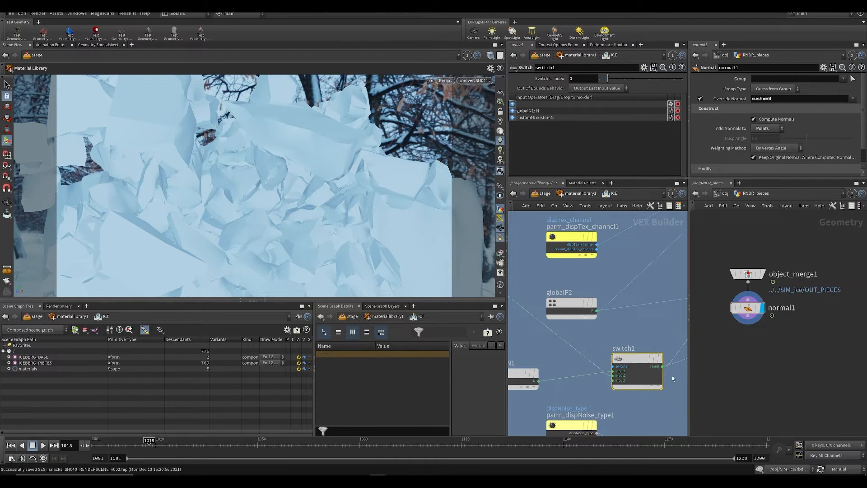
scroll(541, 375, down, 5)
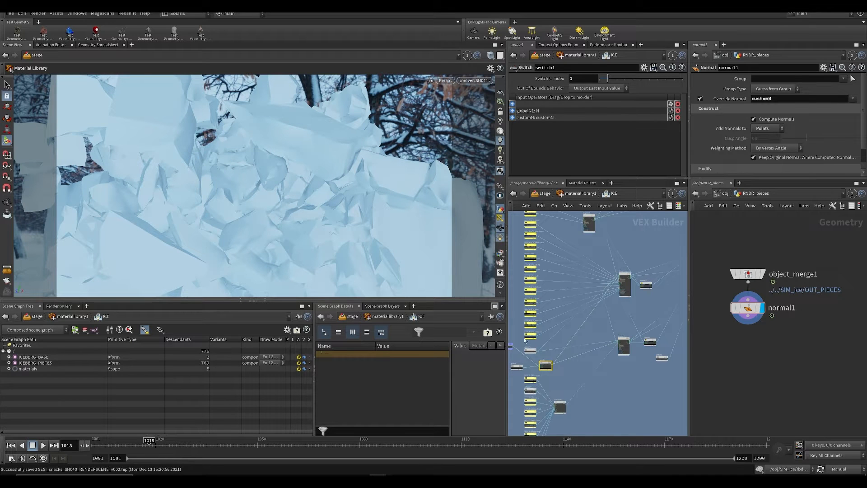
scroll(525, 340, up, 5)
drag(535, 326, 561, 348)
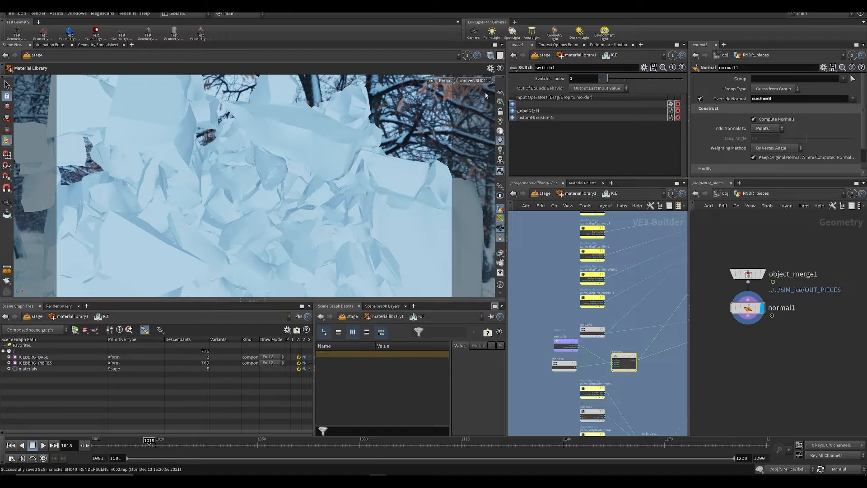
Step: Return from inside the ICE shader to the materiallibrary1 network and save the scene
click(445, 80)
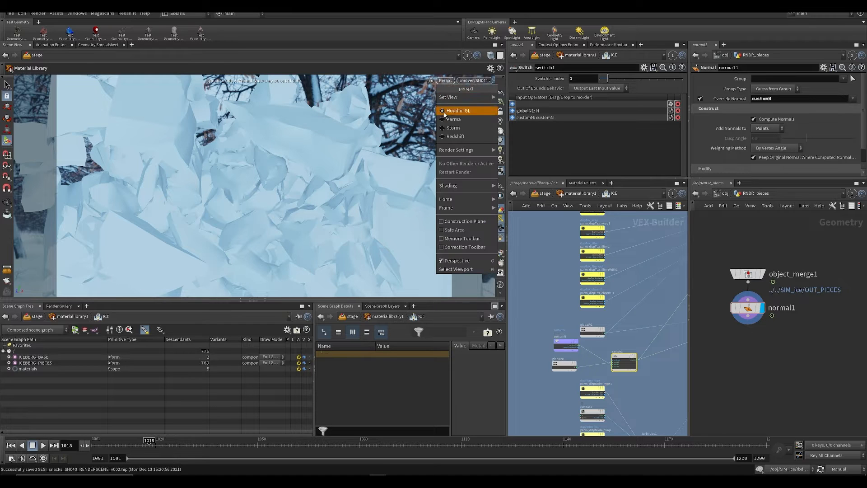
click(701, 341)
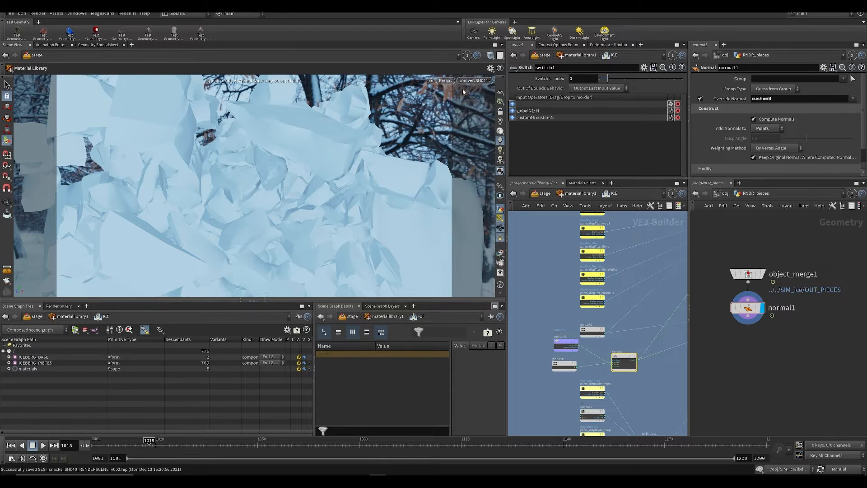
key(ctrl+s)
click(576, 194)
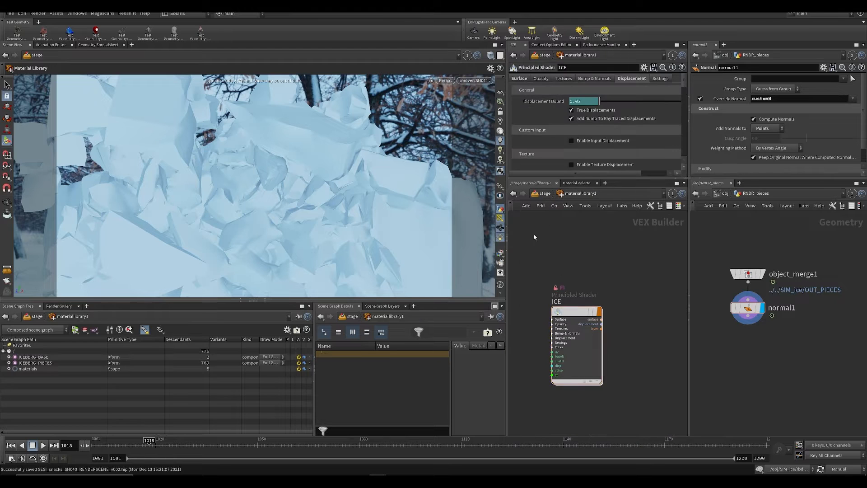
key(ctrl+s)
Step: Switch the viewport renderer to Karma, set the scene update mode to Auto Update and save the scene
click(444, 81)
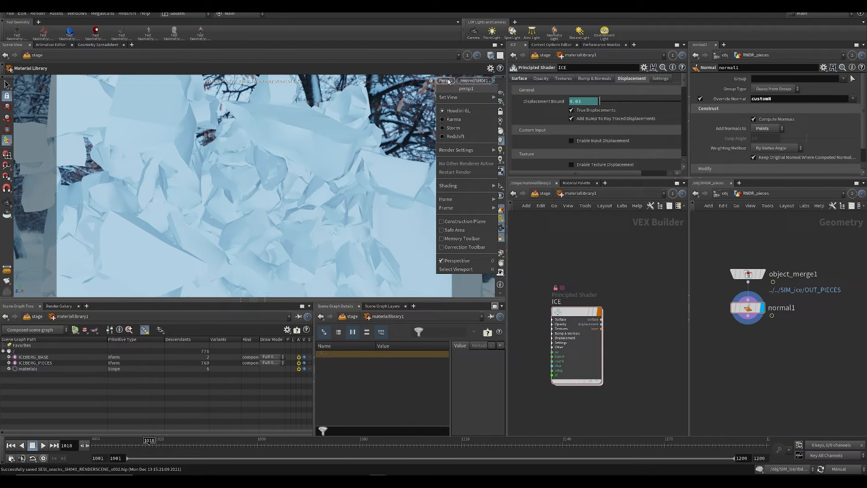
click(453, 121)
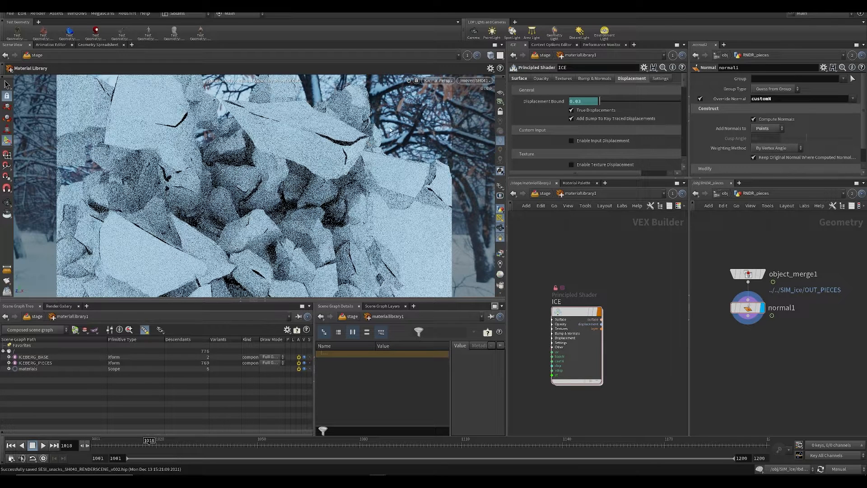
middle_drag(561, 270, 569, 289)
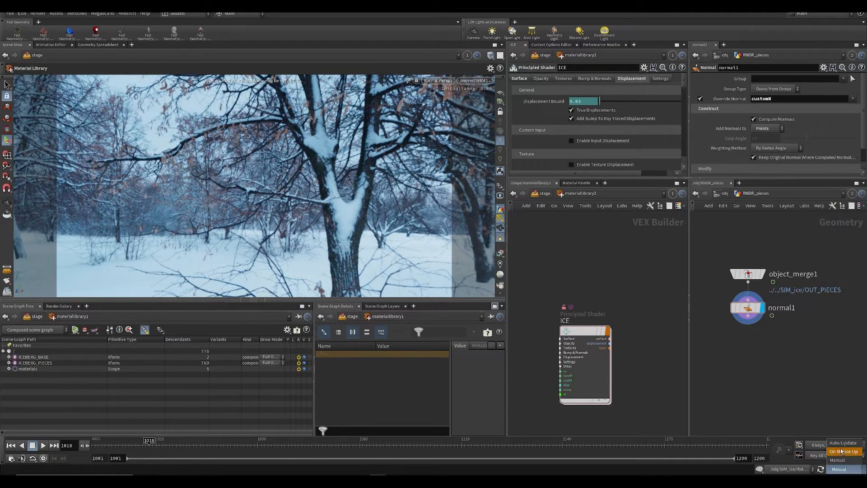
click(842, 442)
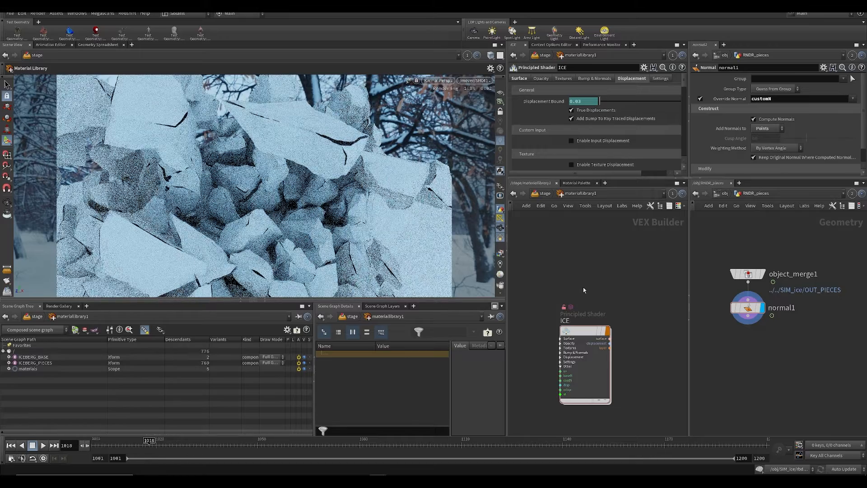
middle_drag(583, 290, 598, 251)
key(ctrl+s)
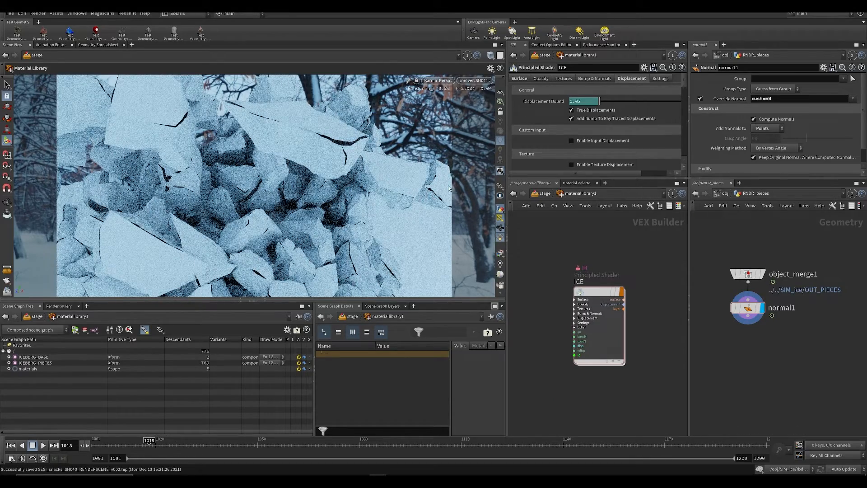
Step: Refresh the Karma viewport render and enable Noise Displacement on the ICE shader
scroll(605, 145, down, 5)
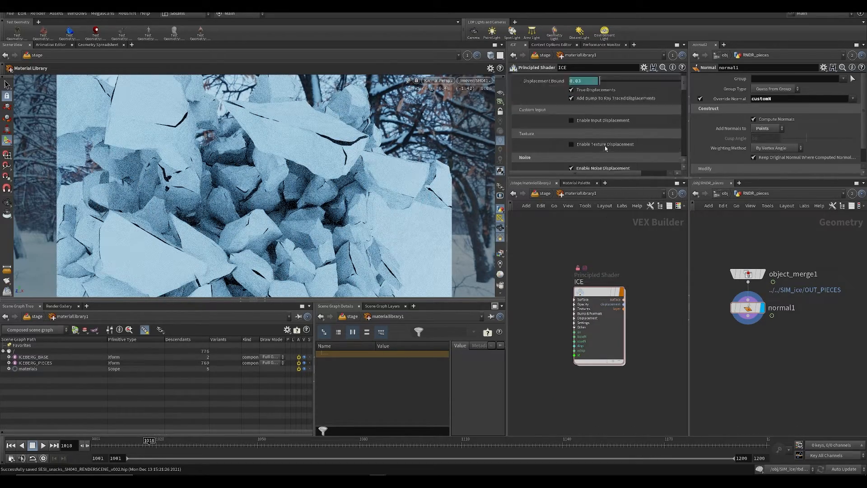
click(444, 81)
click(444, 112)
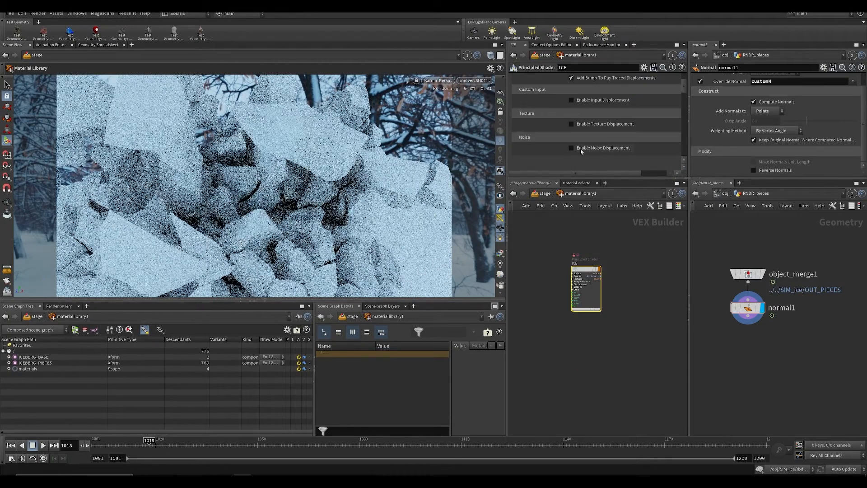
click(581, 149)
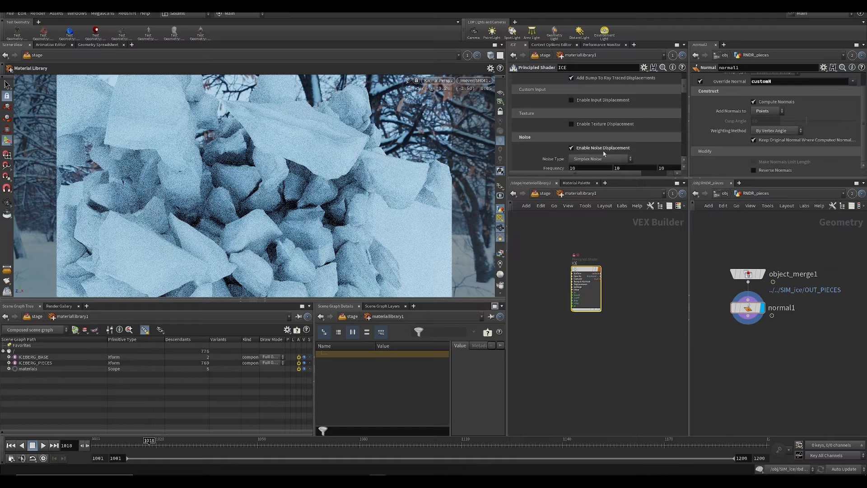
Step: Set the noise displacement Amplitude of the ICE shader to .08 and save the scene
scroll(615, 118, down, 3)
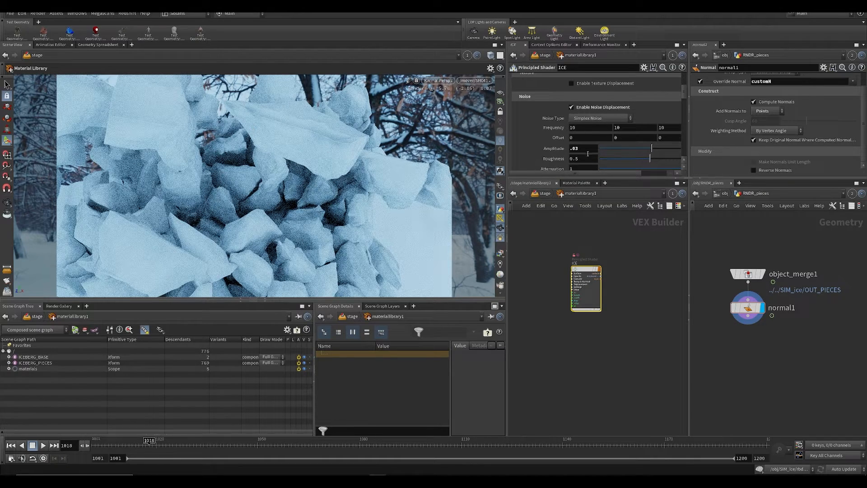
click(585, 148)
key(BackSpace)
text(8)
key(Return)
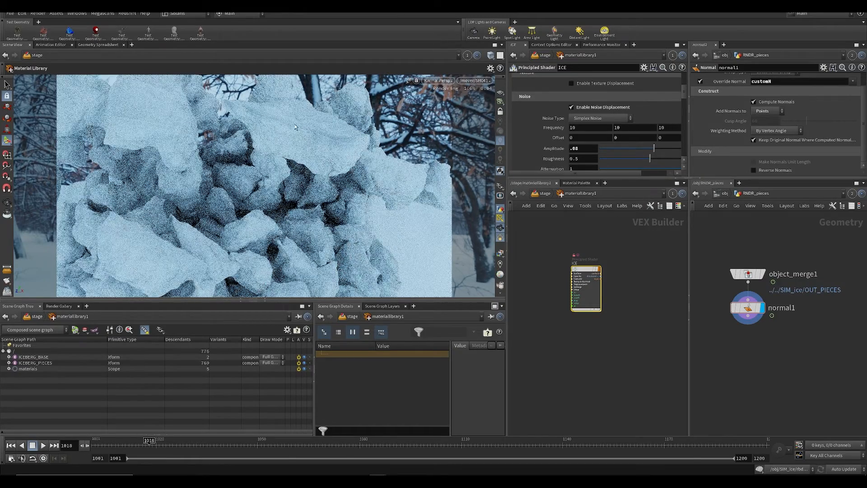
key(ctrl+s)
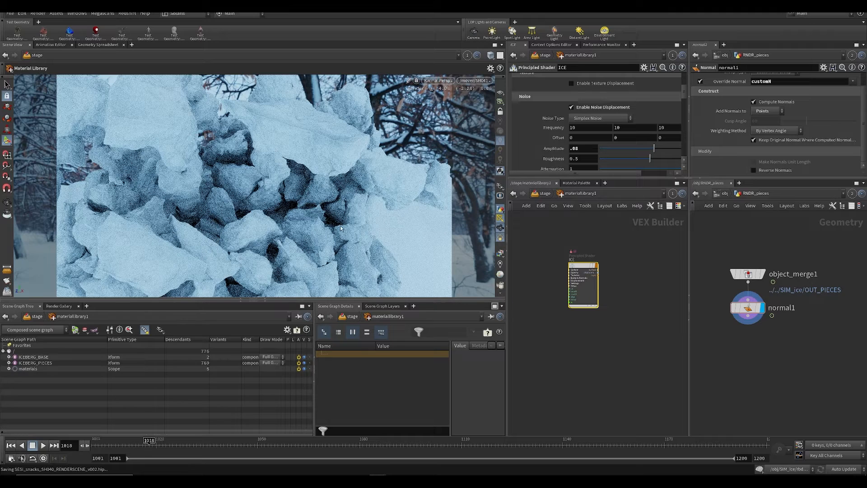
Step: Save the scene again and enlarge the parameter area to show more of the ICE shader's displacement settings
middle_drag(603, 337, 608, 392)
scroll(645, 169, up, 1)
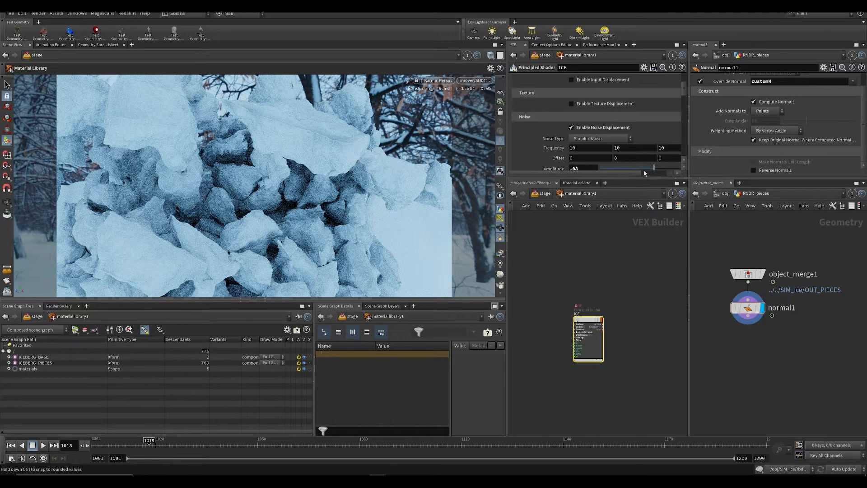
scroll(584, 83, up, 1)
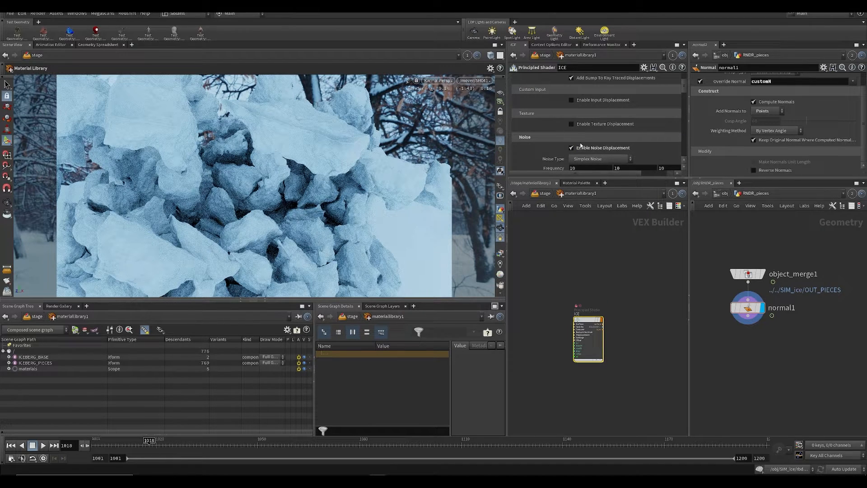
scroll(582, 145, down, 2)
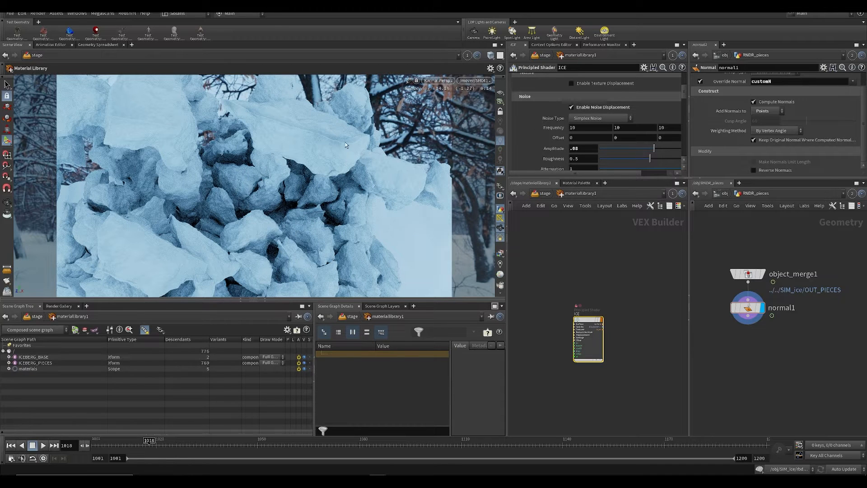
key(ctrl+s)
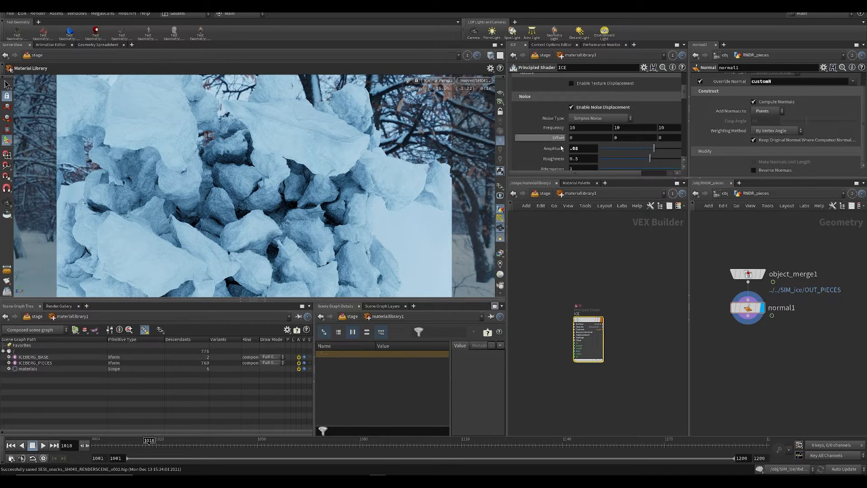
drag(549, 179, 549, 252)
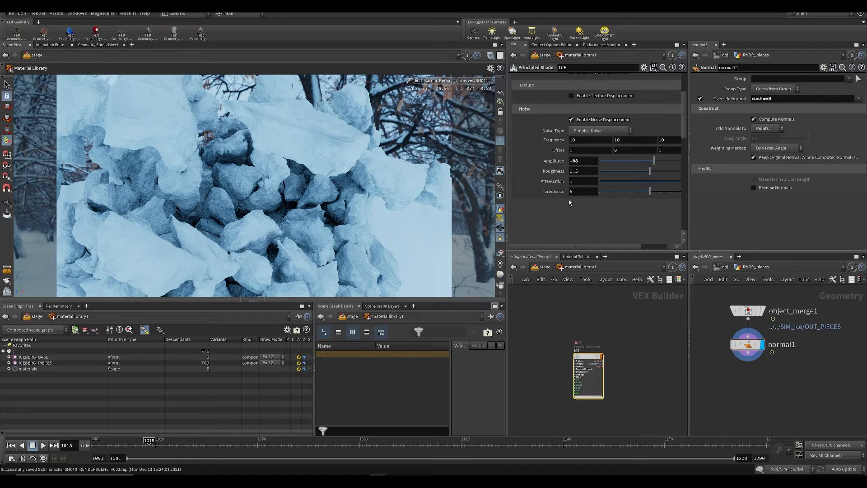
Step: Display the ICE shader's surface settings down to the specular and reflection parameters
scroll(569, 203, up, 5)
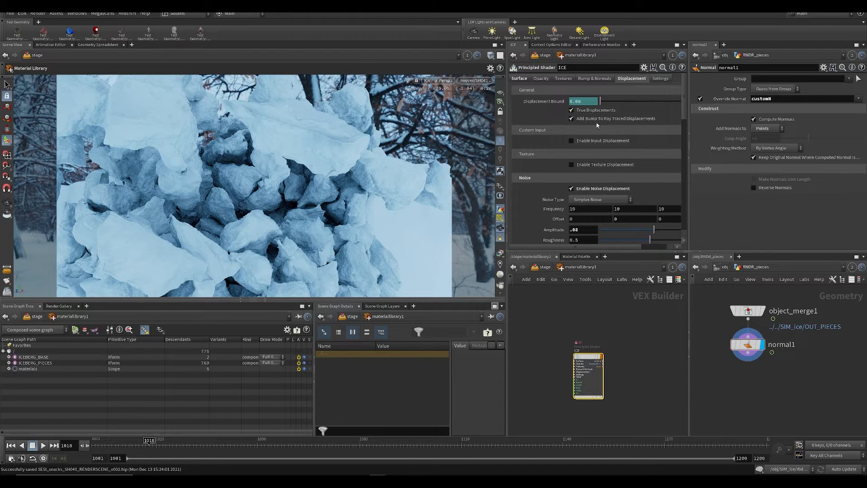
click(519, 79)
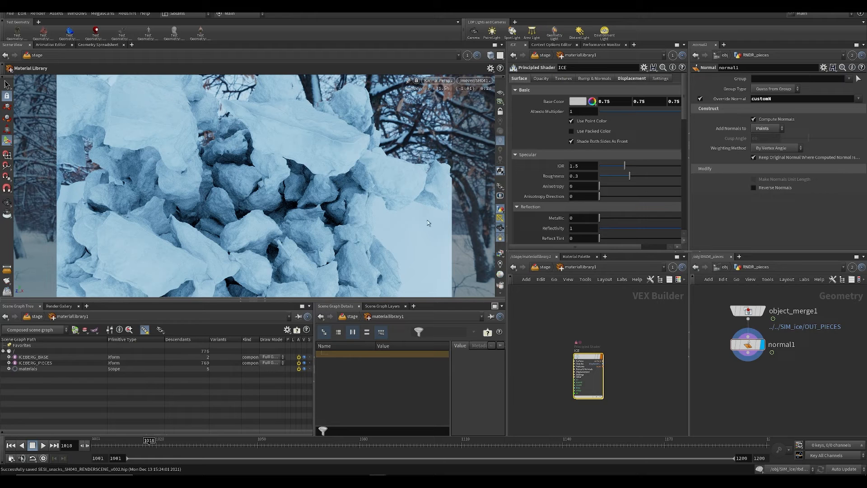
middle_drag(585, 317, 579, 283)
mouse_move(586, 302)
middle_down()
mouse_move(537, 337)
mouse_move(572, 304)
middle_up()
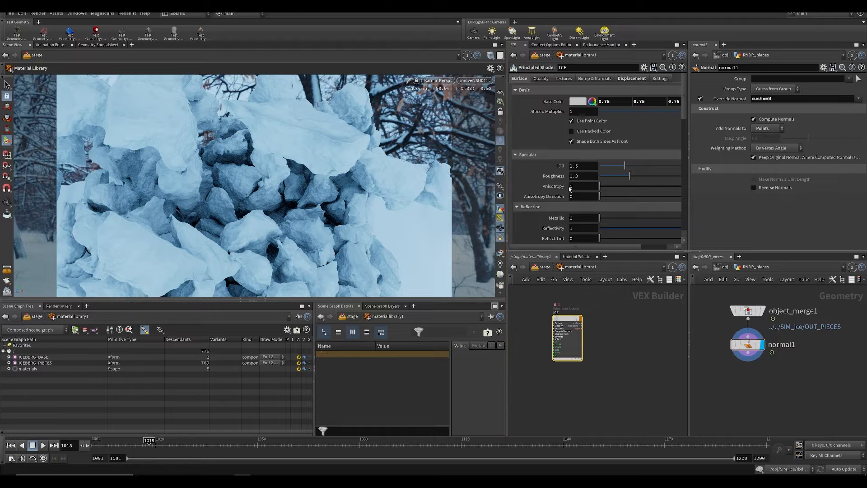
scroll(584, 178, down, 3)
scroll(584, 178, down, 2)
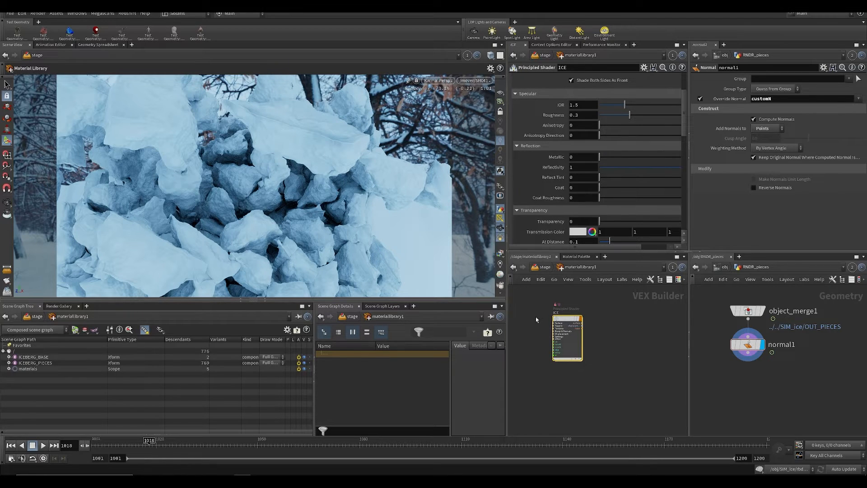
Step: Try a specular Anisotropy of 0.875 on the ICE shader and undo the last change
drag(600, 125, 671, 126)
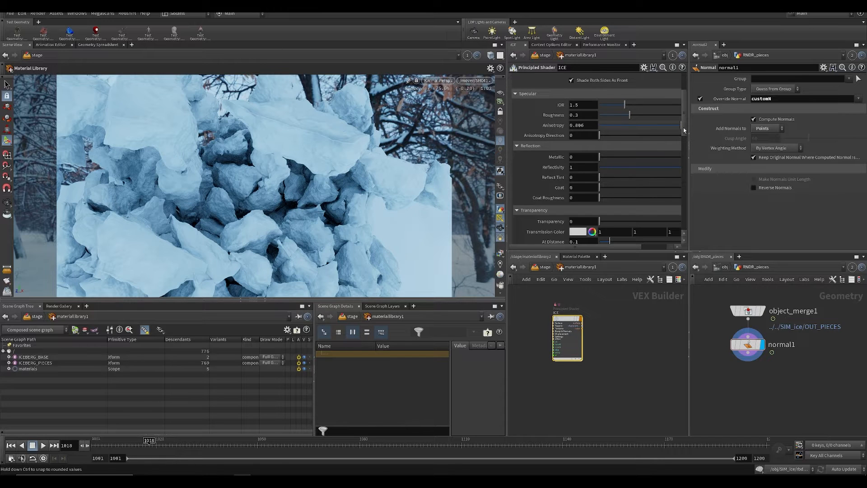
click(642, 334)
key(ctrl+z)
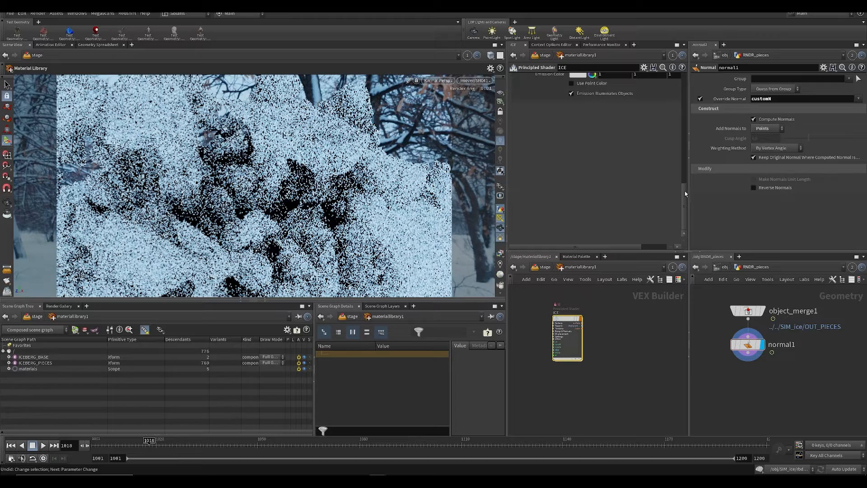
Step: Try a Subsurface amount of 0.239 on the ICE shader and reset it to its default
scroll(684, 191, up, 5)
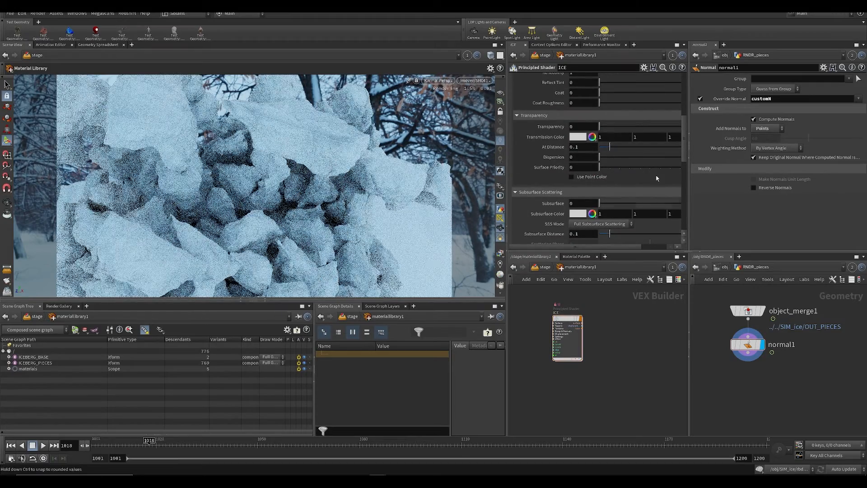
scroll(680, 199, down, 5)
drag(681, 199, 681, 156)
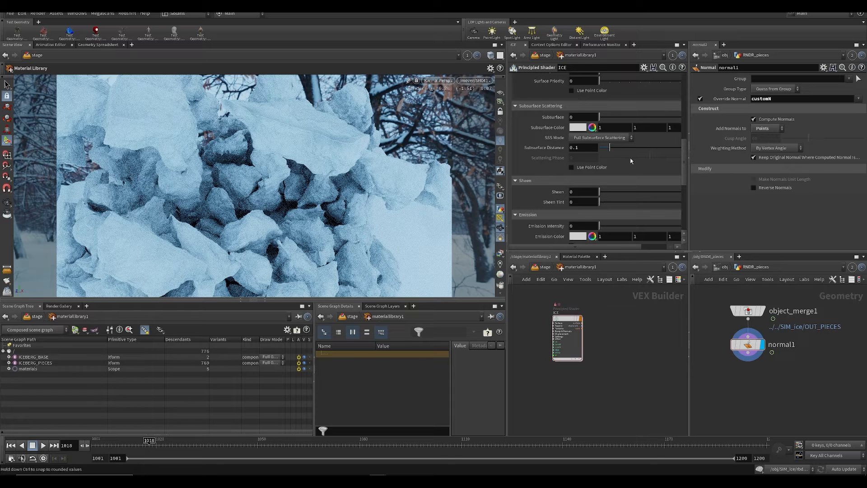
scroll(631, 161, up, 1)
drag(602, 147, 623, 148)
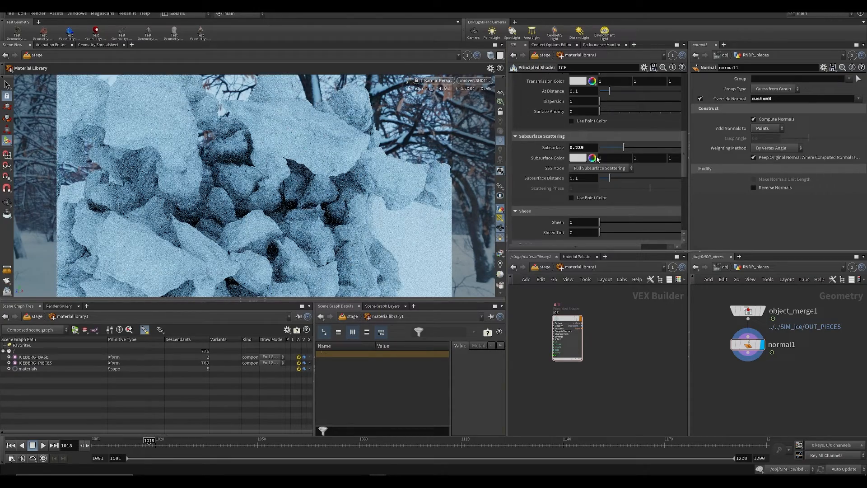
ctrl+middle_click(564, 148)
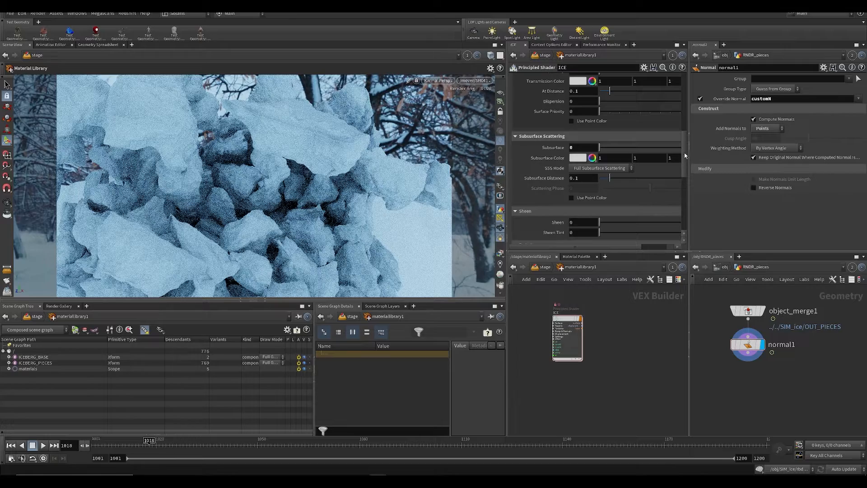
Step: Set the specular Anisotropy of the ICE shader to 0.496
scroll(616, 166, up, 1)
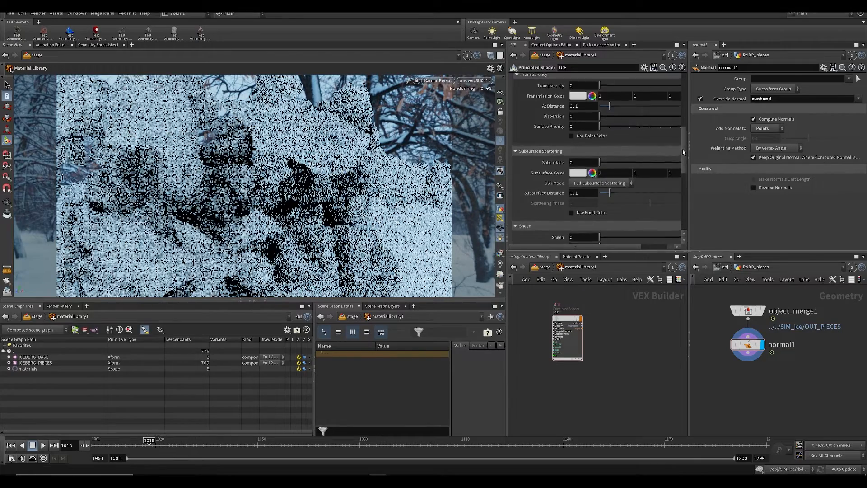
drag(683, 150, 689, 107)
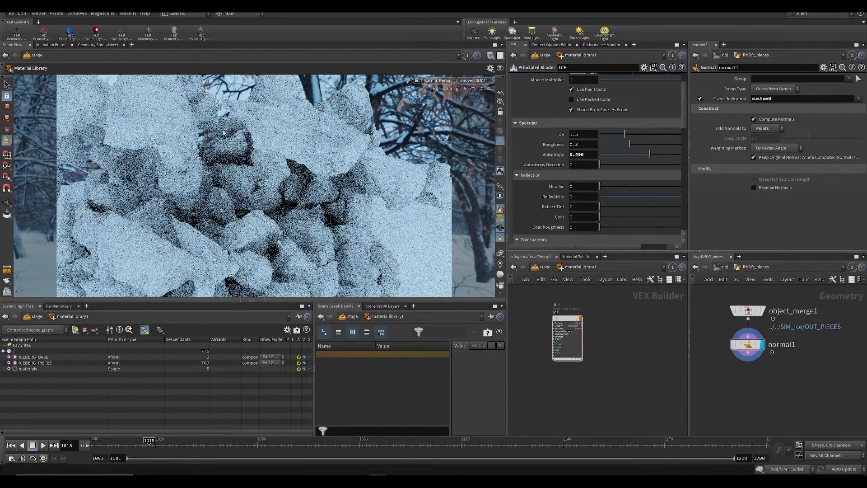
Step: Enable denoising for Karma in the viewport display options, minimize the Houdini Console and save the scene
key(d)
scroll(257, 149, up, 5)
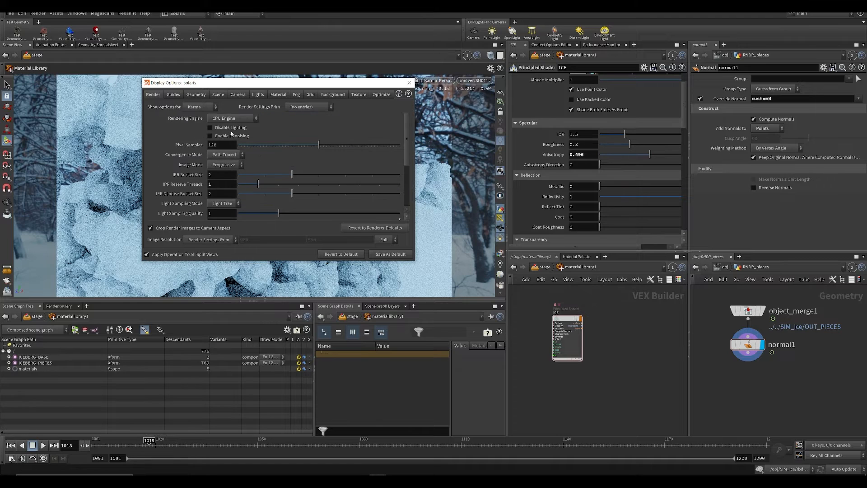
click(410, 83)
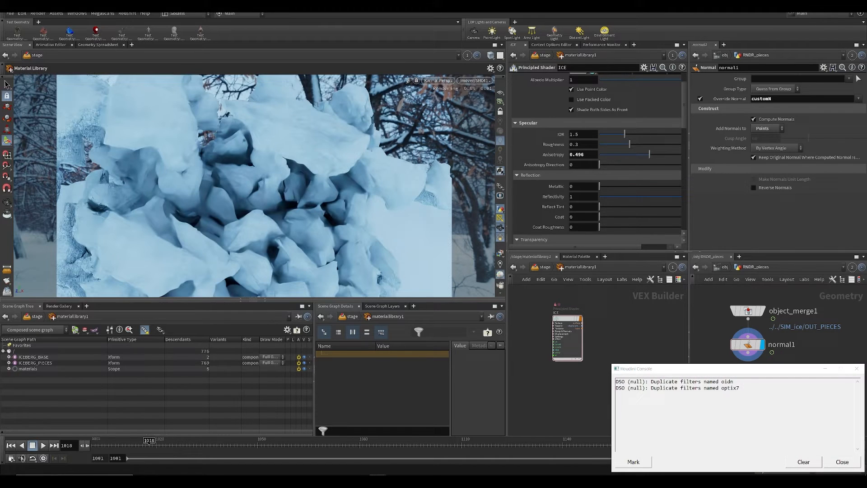
click(824, 369)
key(ctrl+s)
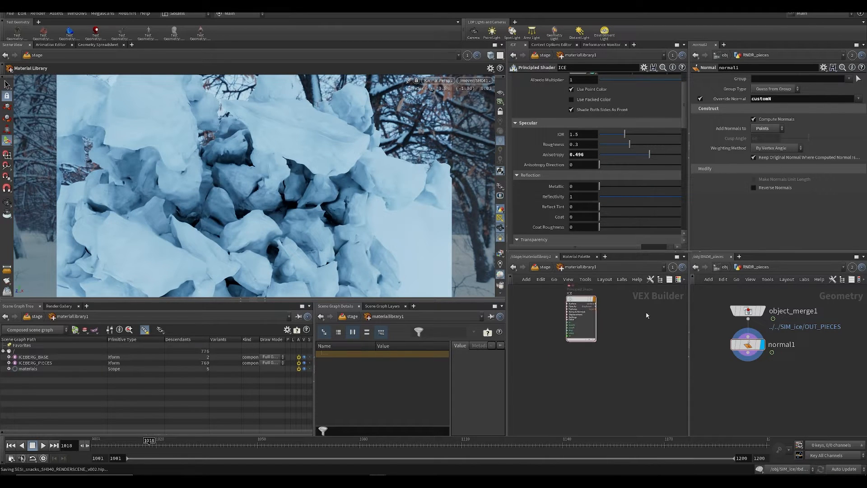
scroll(595, 168, down, 6)
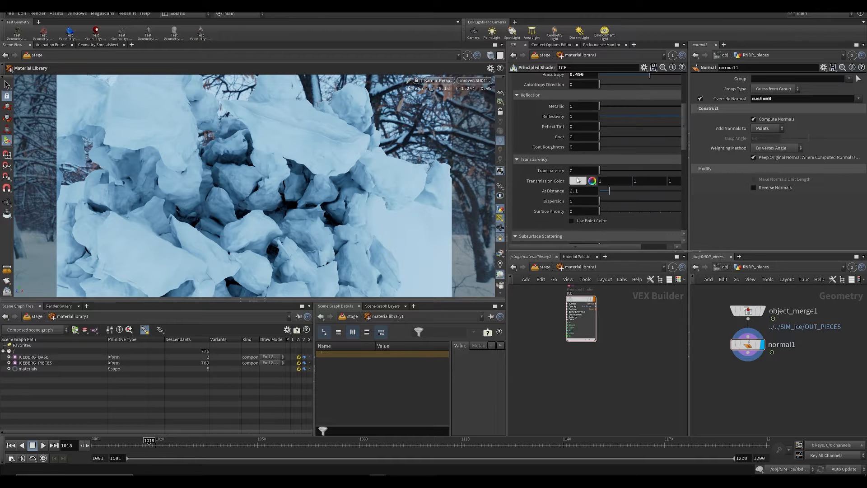
Step: Set the Transparency of the ICE shader to 0.489 and save the scene
scroll(589, 181, up, 3)
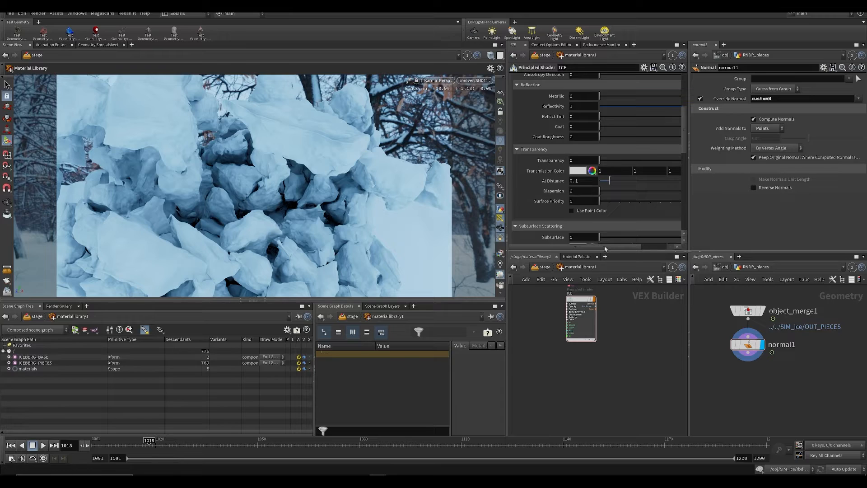
drag(625, 162, 648, 160)
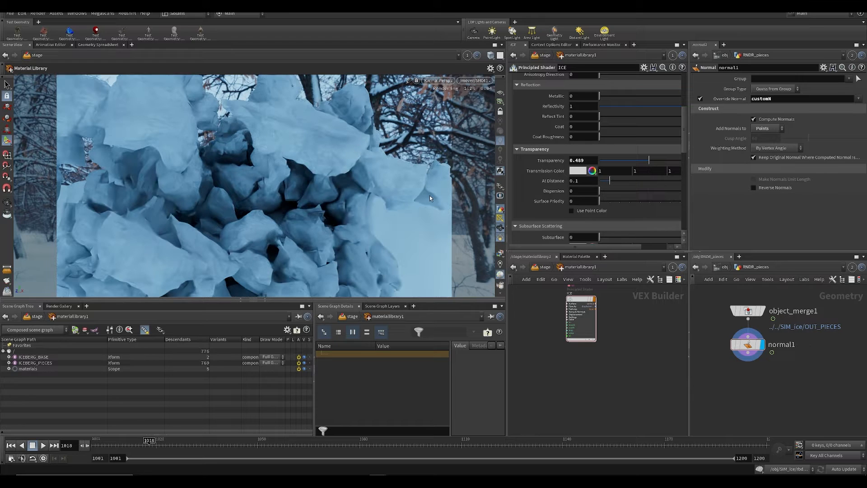
key(ctrl+s)
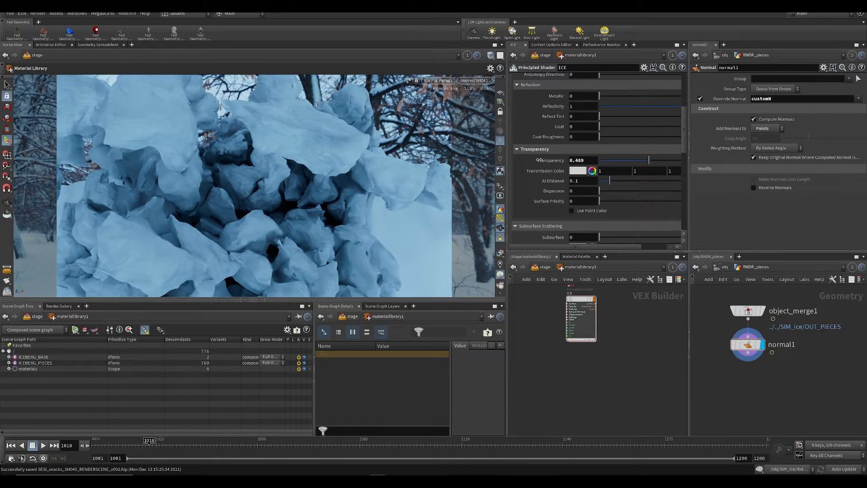
Step: Set the specular Roughness of the ICE shader to 0.569
scroll(646, 149, up, 5)
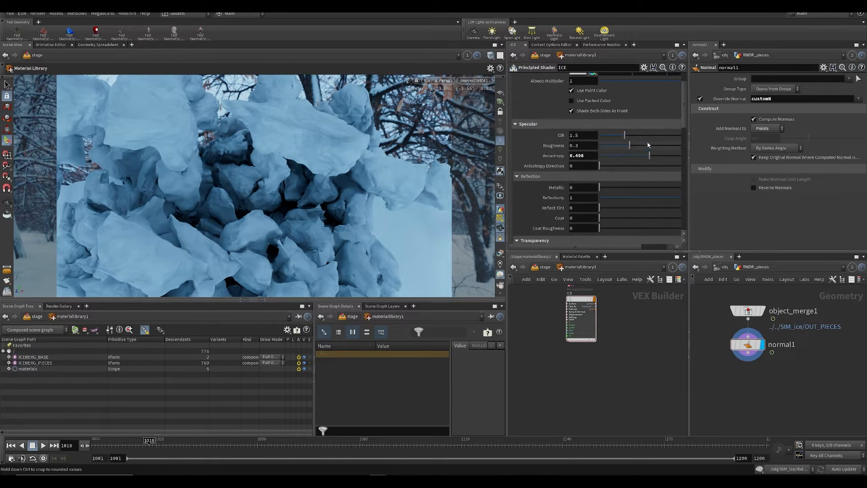
click(657, 146)
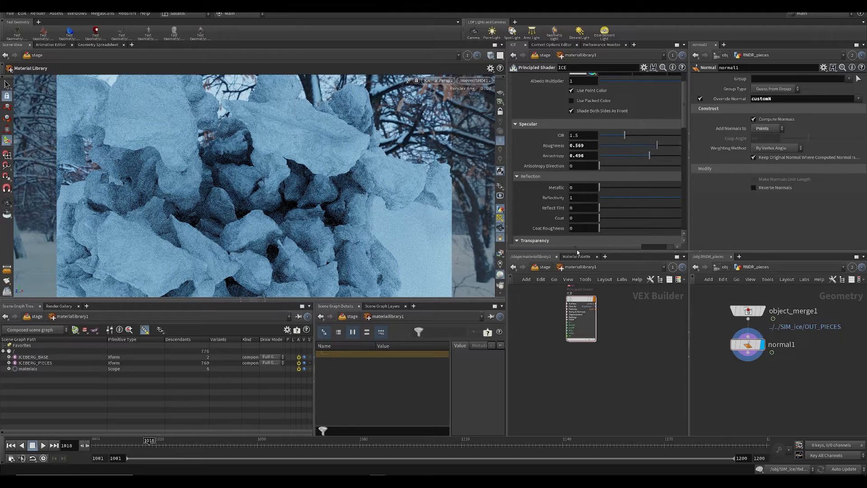
Step: Raise the Transparency of the ICE shader to 1 and save the scene
scroll(599, 194, down, 3)
scroll(599, 194, down, 4)
drag(586, 246, 615, 247)
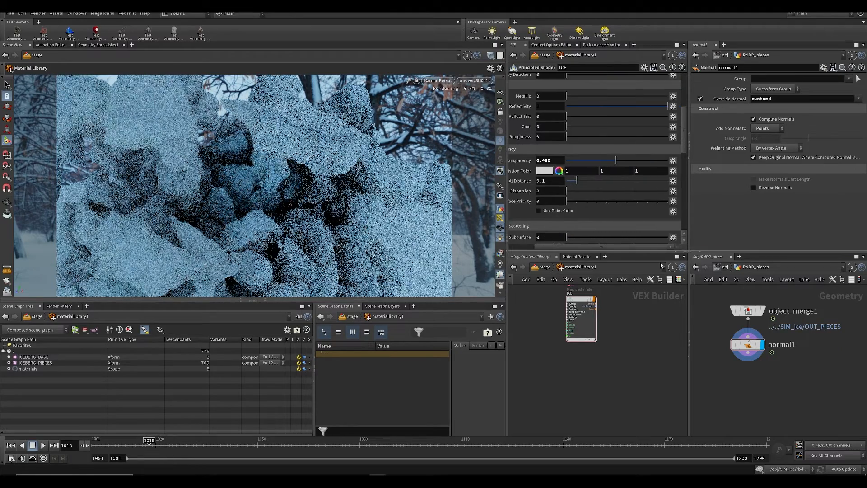
drag(630, 160, 664, 160)
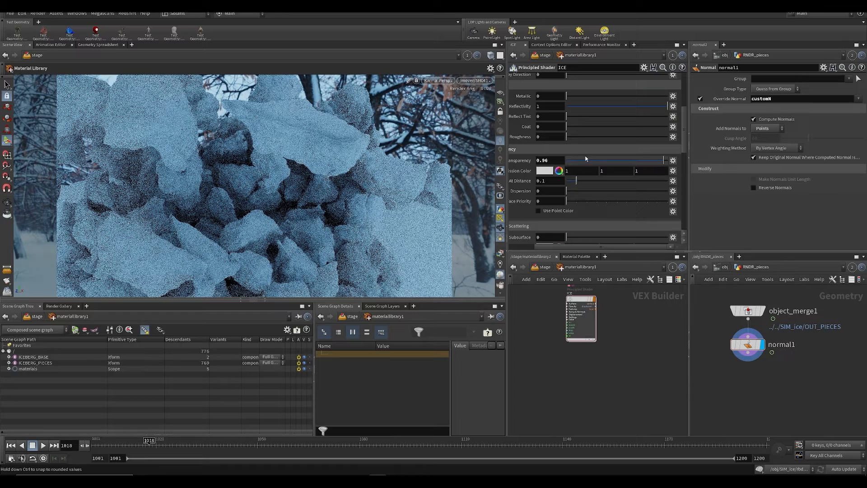
click(663, 160)
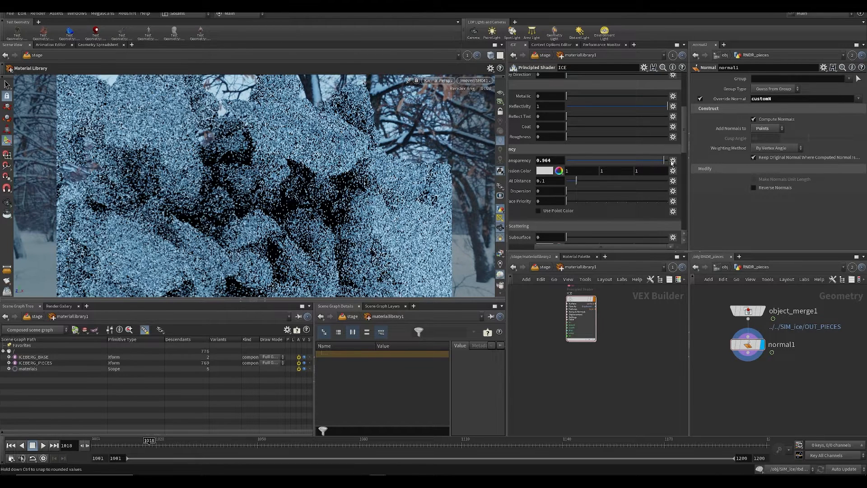
drag(672, 163, 673, 163)
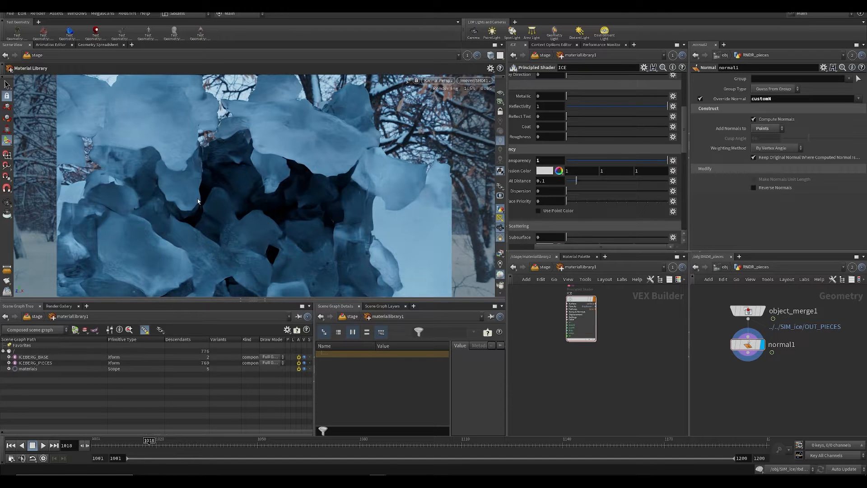
key(ctrl+s)
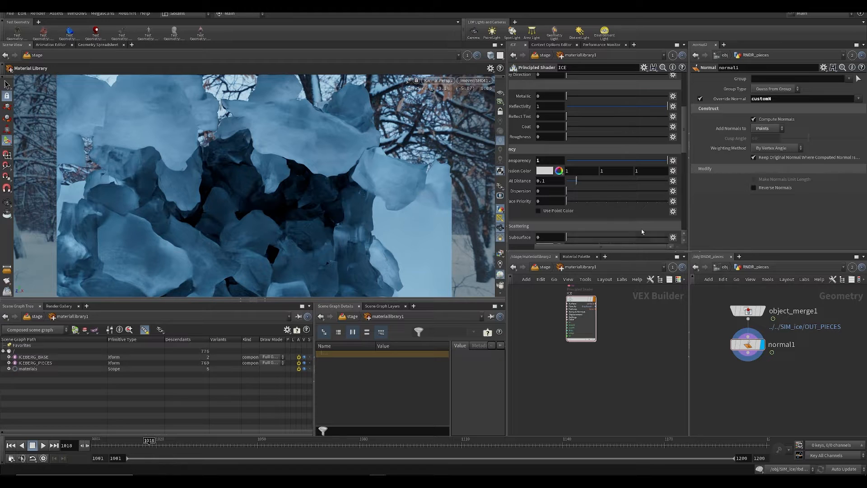
Step: Move the timeline back to frame 1011 to preview the transparent ice early in the collapse
click(132, 441)
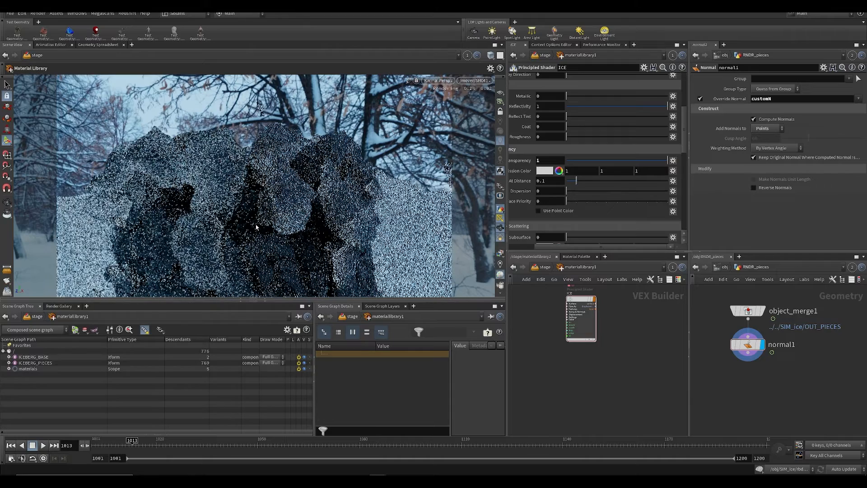
key(Left)
key(Left)
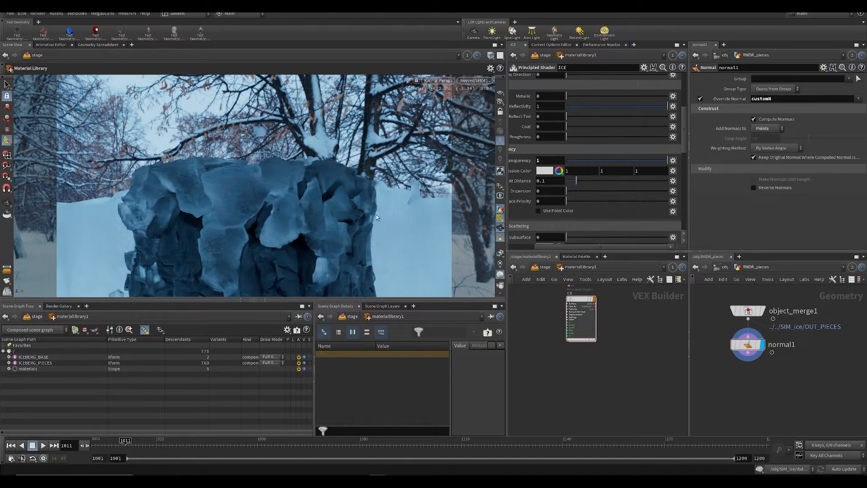
Step: Set the Karma Refraction Limit to 8 in the viewport display options, save the scene and close the options
key(d)
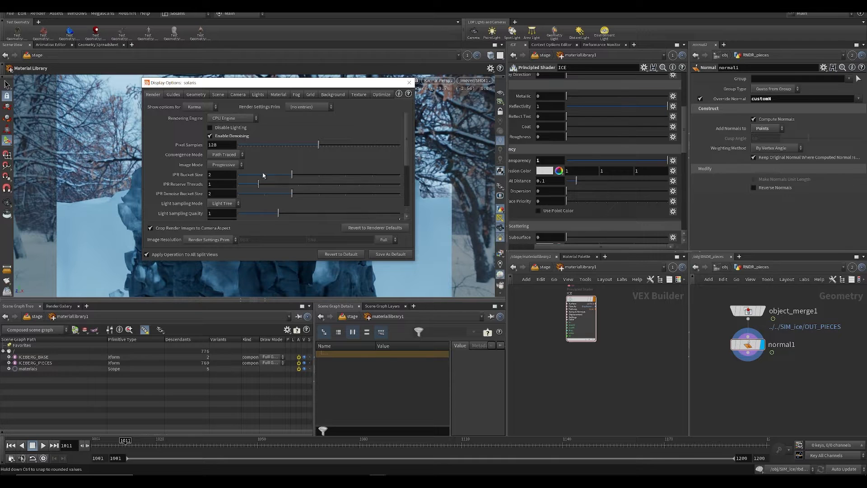
scroll(218, 202, down, 2)
drag(199, 196, 198, 196)
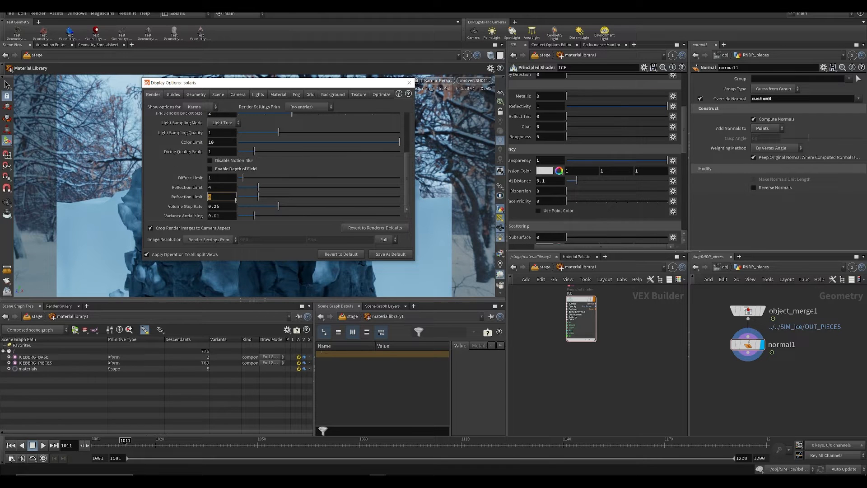
text(8)
drag(349, 86, 598, 125)
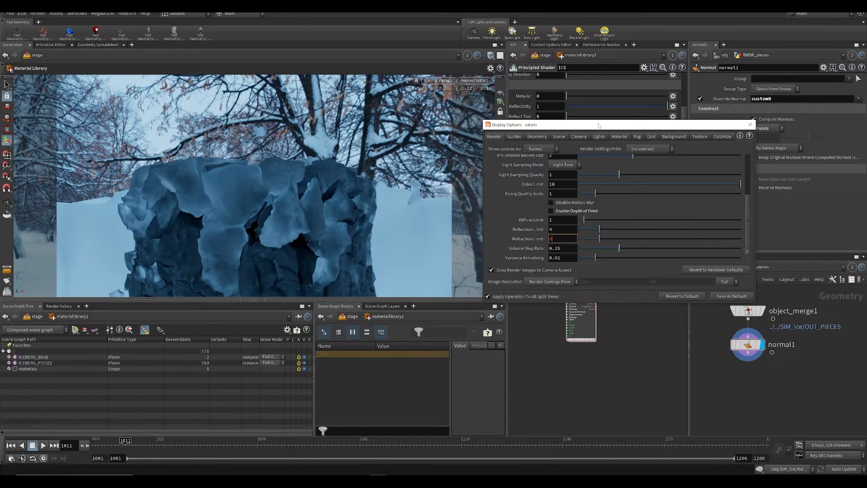
key(Return)
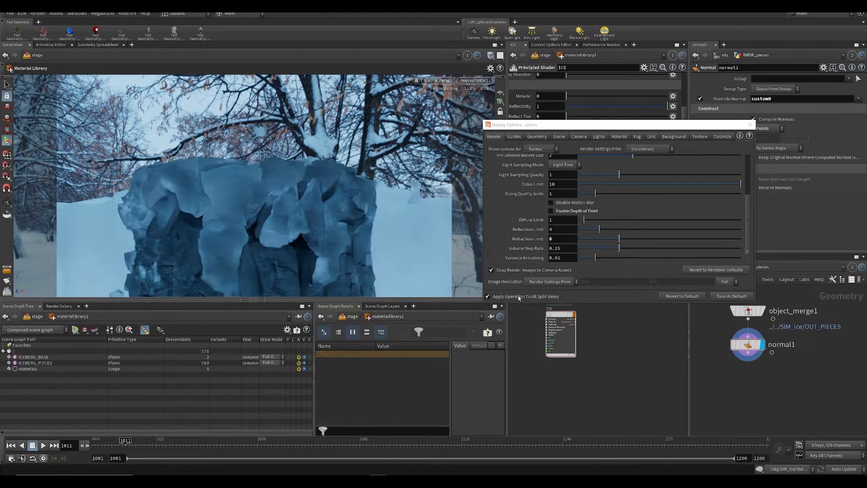
key(ctrl+s)
drag(646, 124, 435, 157)
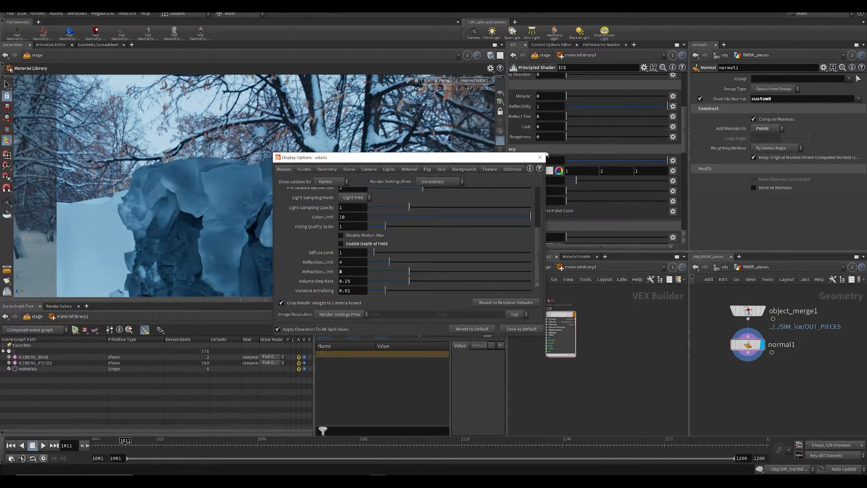
click(540, 157)
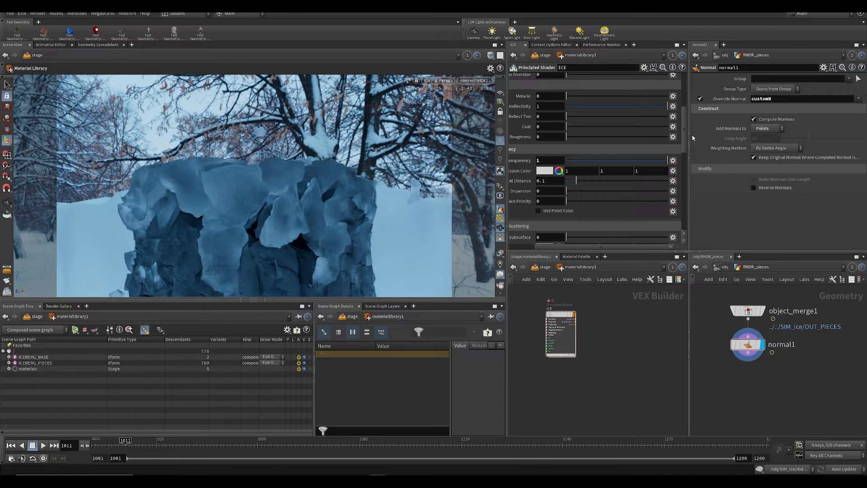
Step: Leave the RNDR_pieces network and open the RNDR_iceberg geometry network
scroll(587, 136, up, 8)
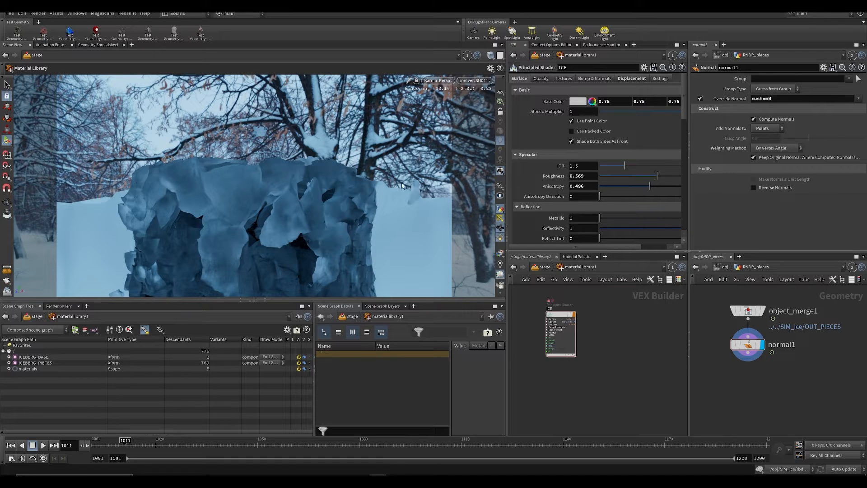
click(726, 268)
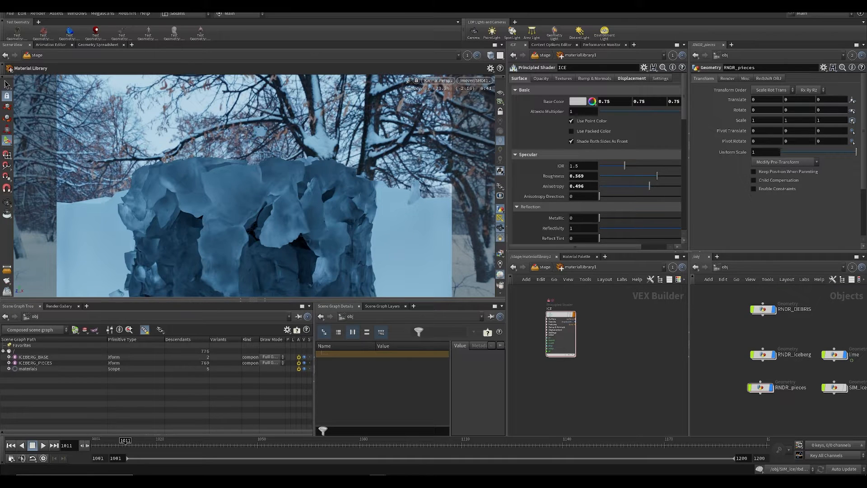
double_click(773, 356)
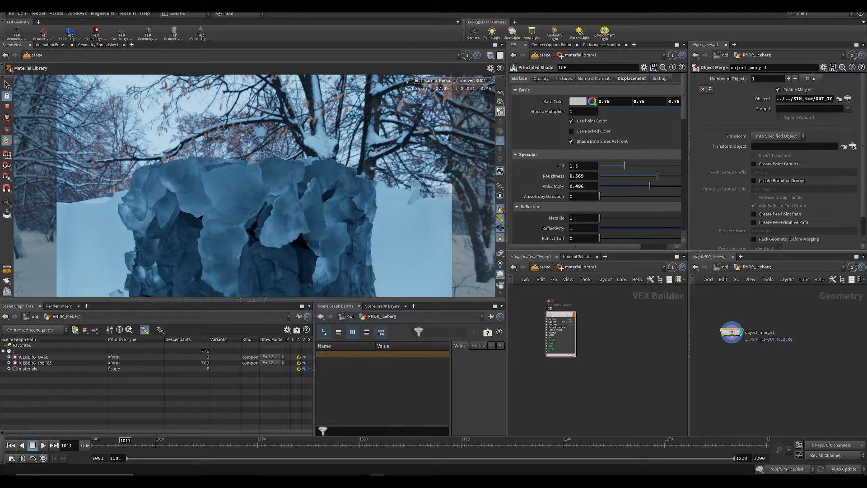
Step: Switch the viewport away from the Karma renderer and save the scene
click(436, 80)
click(455, 103)
key(ctrl+s)
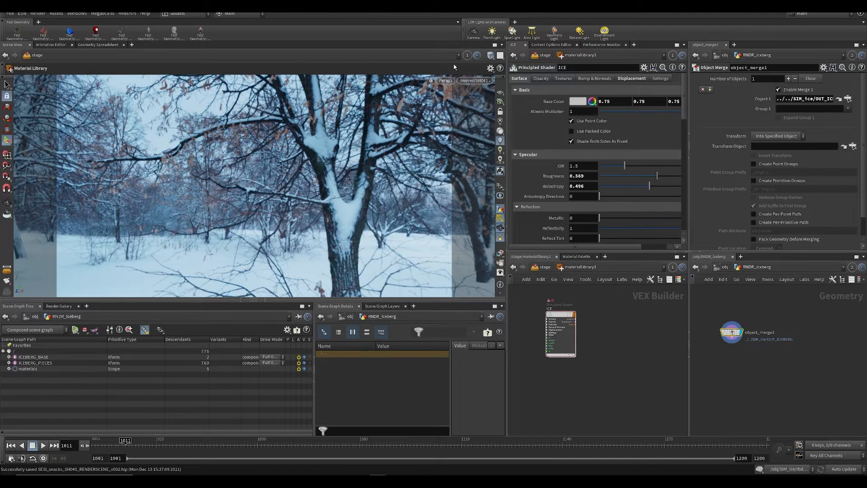
Step: Link the Scene View to pane group 2 and show only the RNDR_iceberg geometry
click(467, 56)
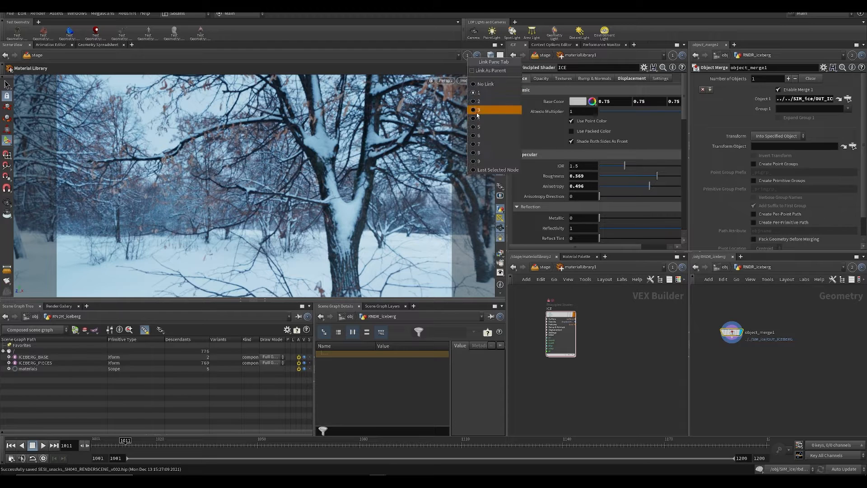
click(476, 101)
key(Tab)
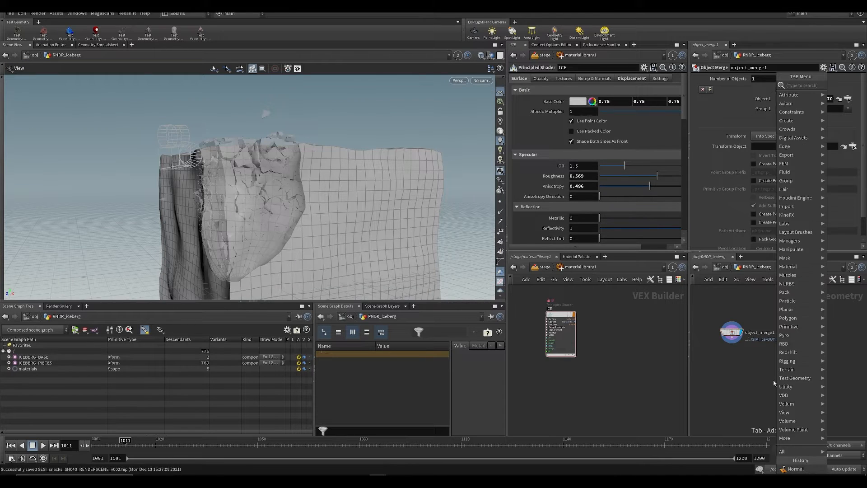
key(Escape)
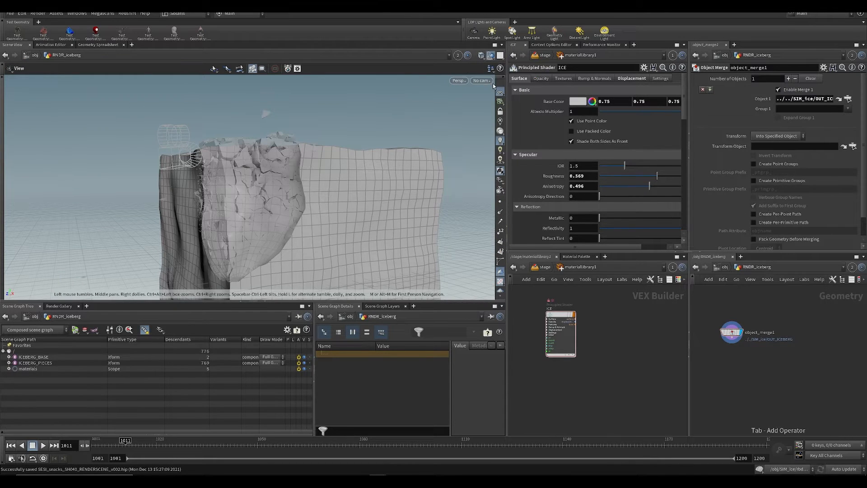
Step: Add a displayed IsoOffset node fed by object_merge1 and set its Uniform Sampling Divs to 41
key(Tab)
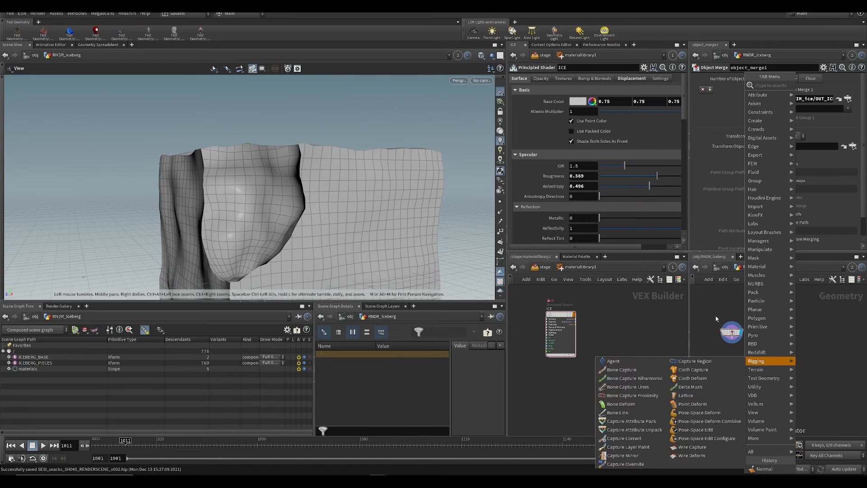
text(iso)
key(Return)
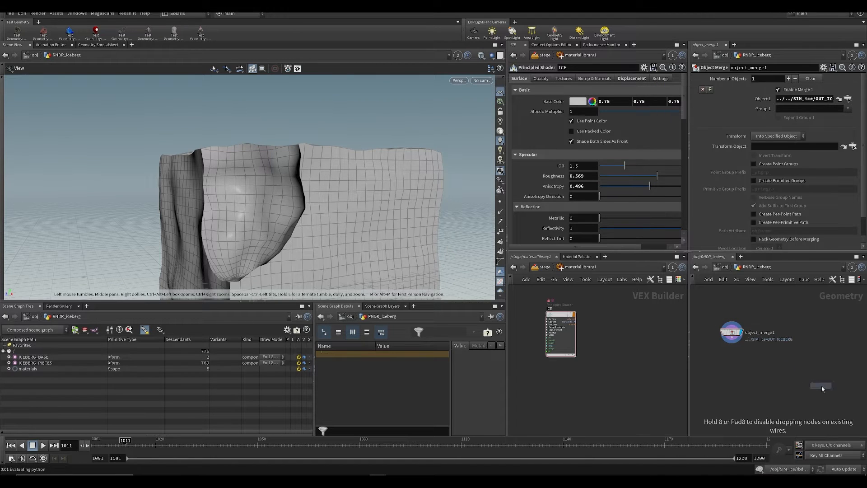
click(780, 385)
click(732, 343)
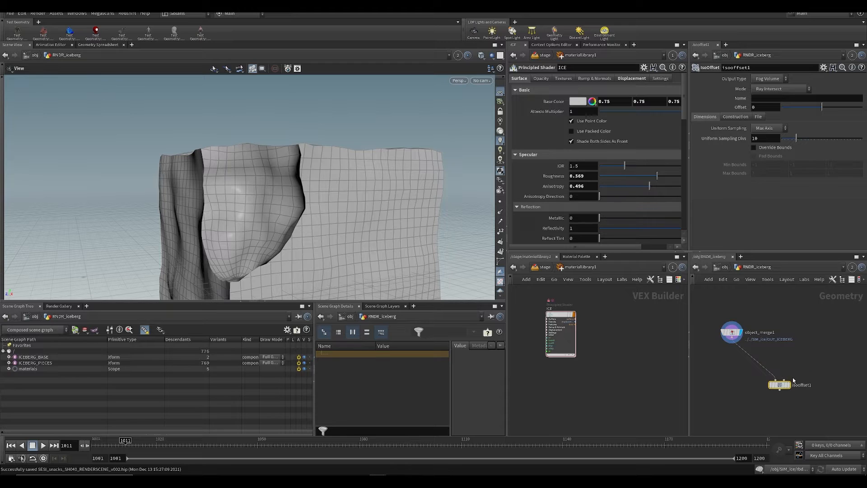
click(779, 378)
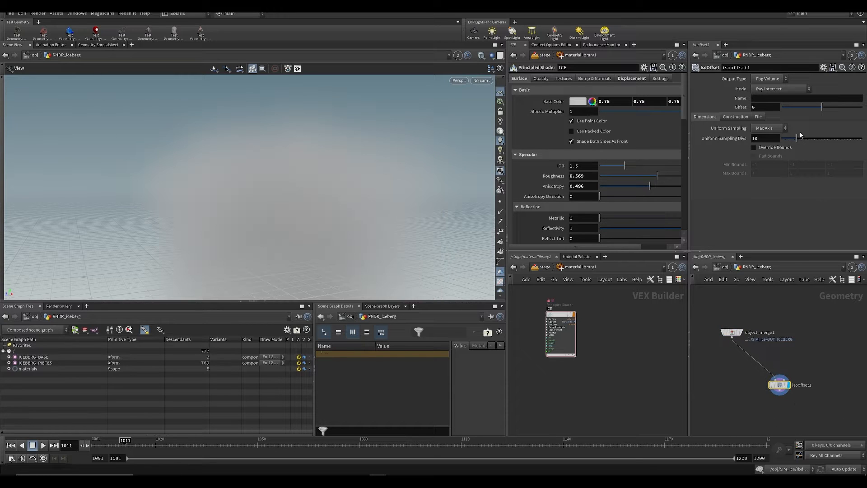
drag(796, 138, 847, 138)
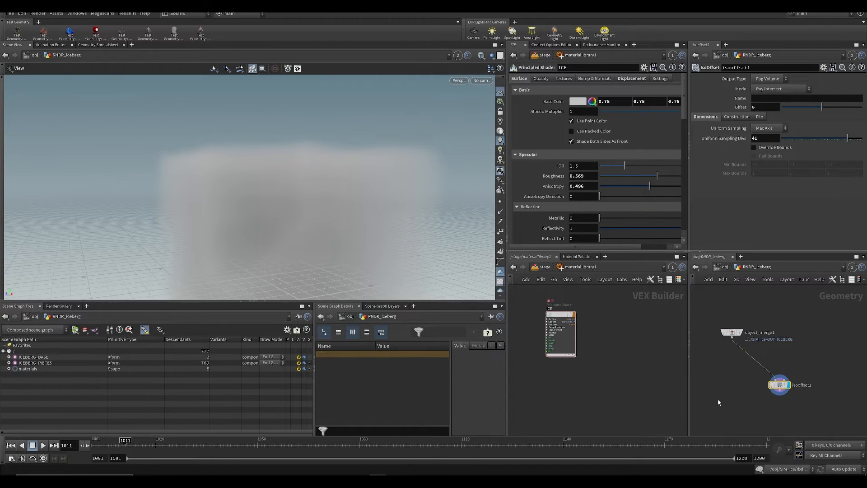
Step: Add a Scatter node below the IsoOffset node to fill the iceberg volume with points
key(Tab)
text(sca)
key(Down)
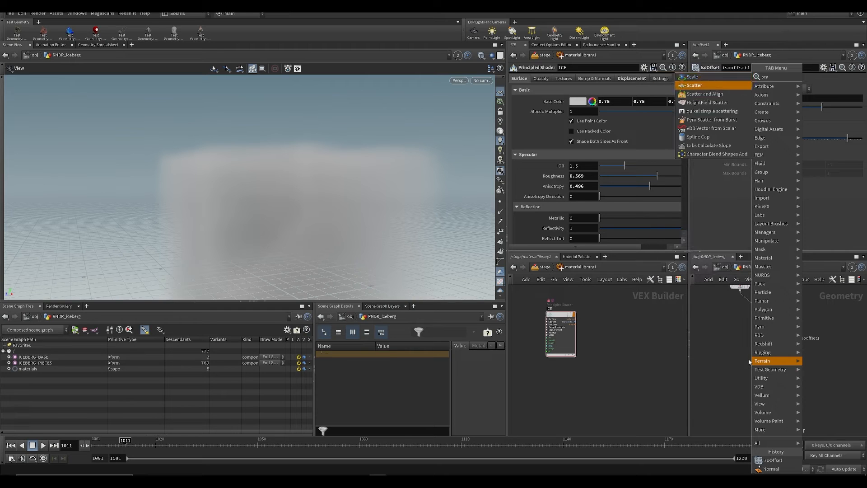
key(Return)
key(Return)
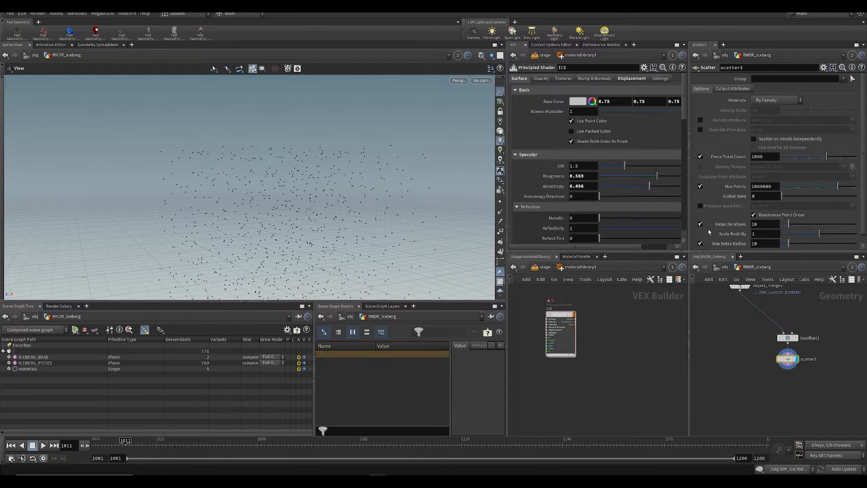
Step: Disable Relax Iterations on the Scatter node, set Force Total Count to 4014 and save the scene
click(700, 224)
drag(826, 156, 836, 159)
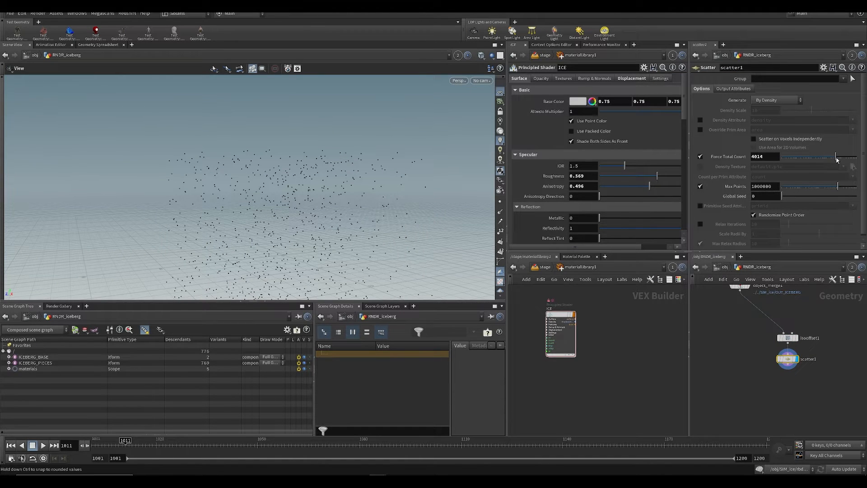
key(ctrl+s)
key(Tab)
text(vr)
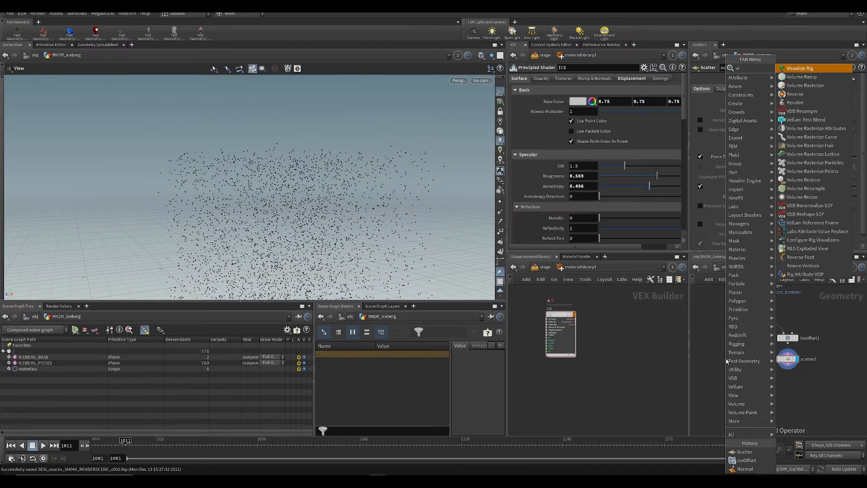
key(BackSpace)
text(oro)
key(Return)
key(Escape)
Step: Add a displayed Voronoi Fracture node fed by object_merge1 and the scatter1 points, and save the scene
key(Tab)
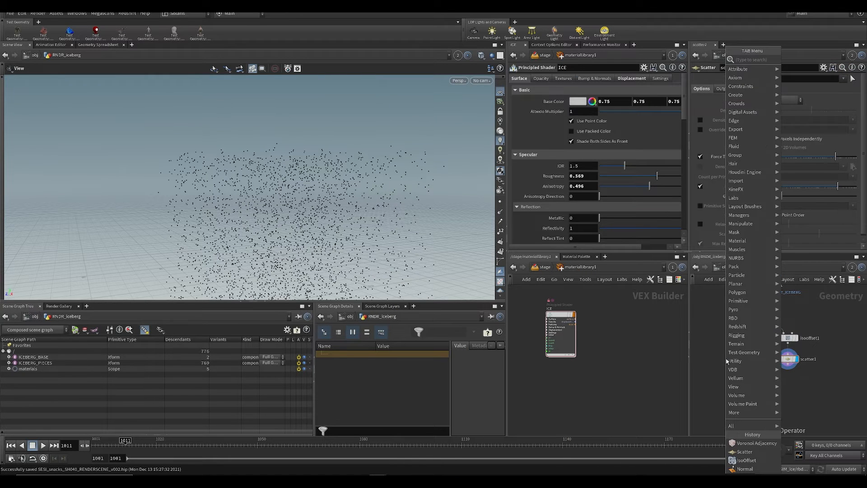
text(voro)
click(817, 69)
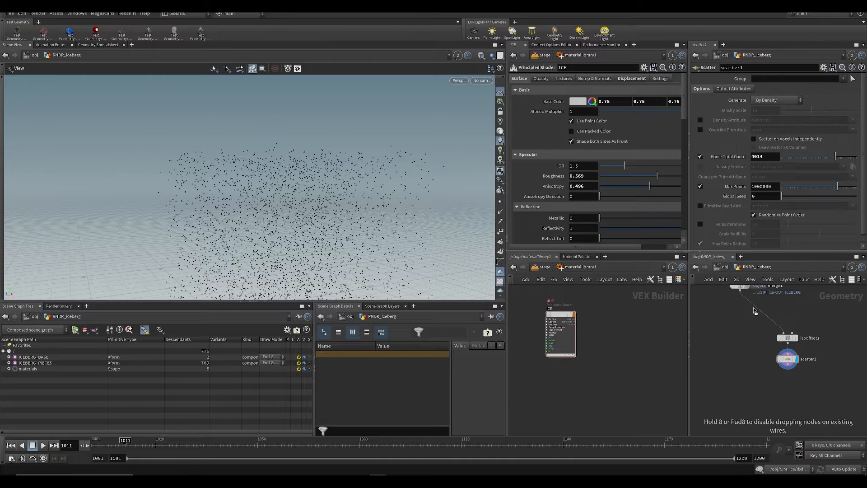
click(743, 369)
click(739, 363)
click(788, 364)
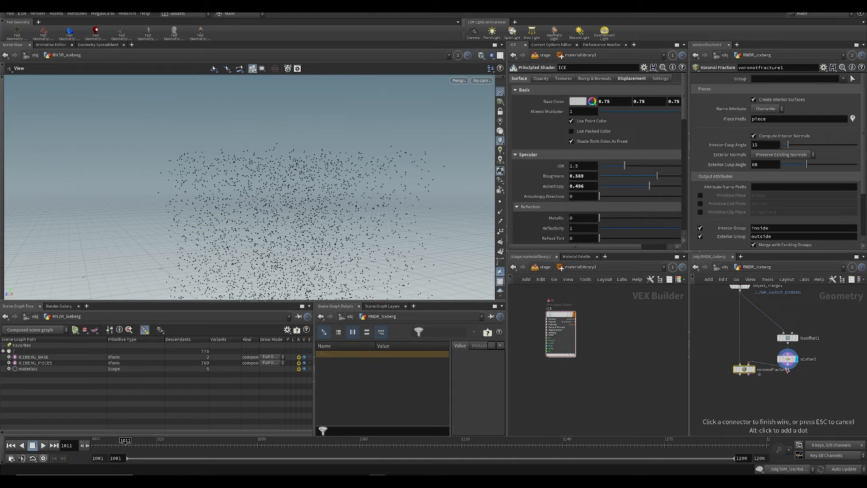
click(748, 363)
mouse_move(745, 369)
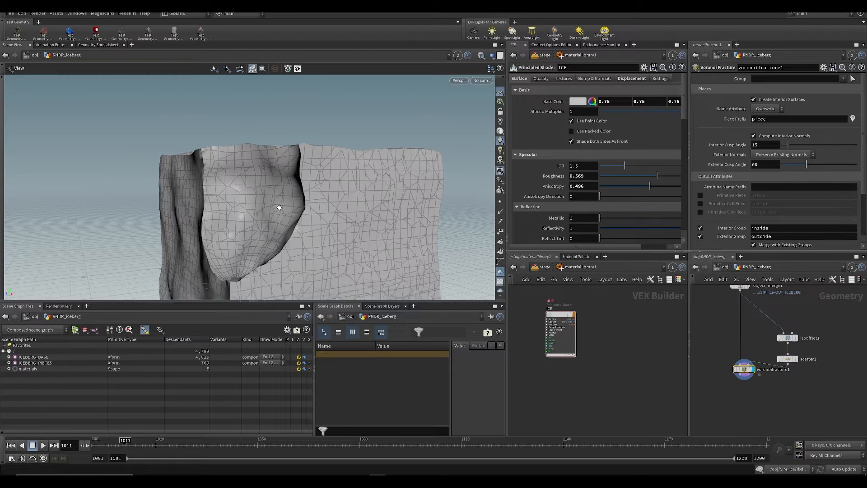
key(ctrl+s)
Step: Add a File Cache node below the voronoifracture1 node, fed by its fractured geometry
middle_drag(783, 426, 768, 380)
click(781, 363)
key(Tab)
text(filec)
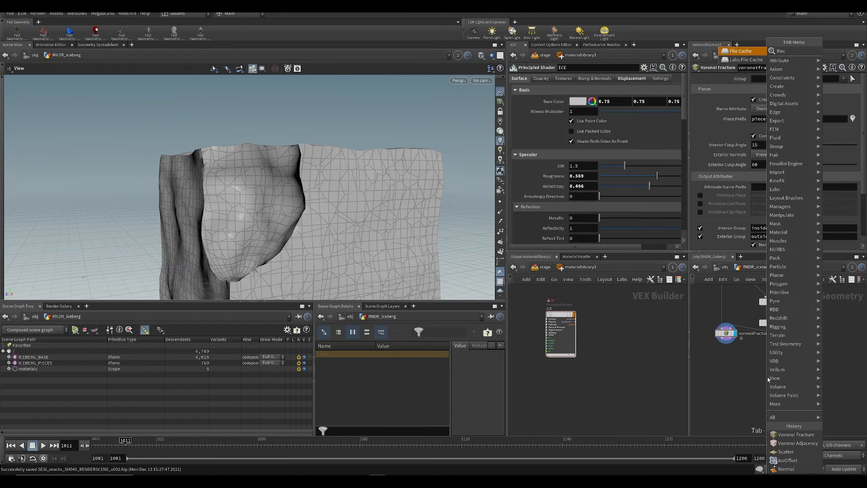
key(Return)
click(721, 378)
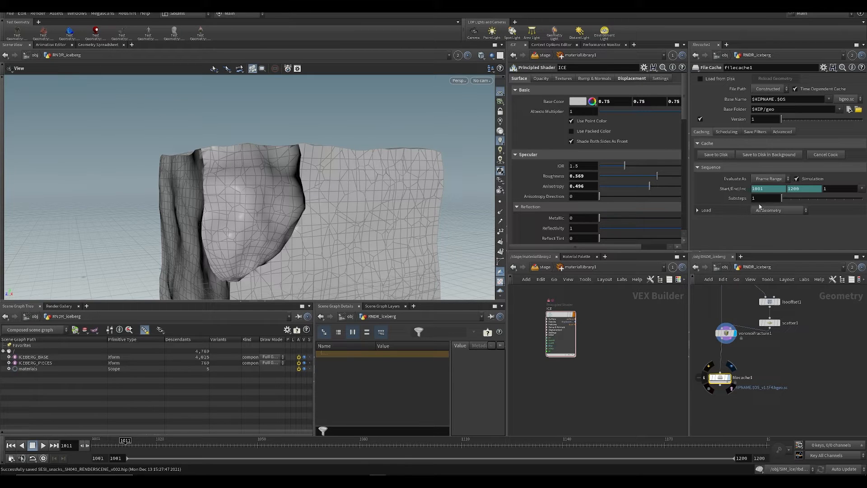
Step: Disable Simulation on the File Cache node and set it to evaluate as a Single Frame
click(797, 178)
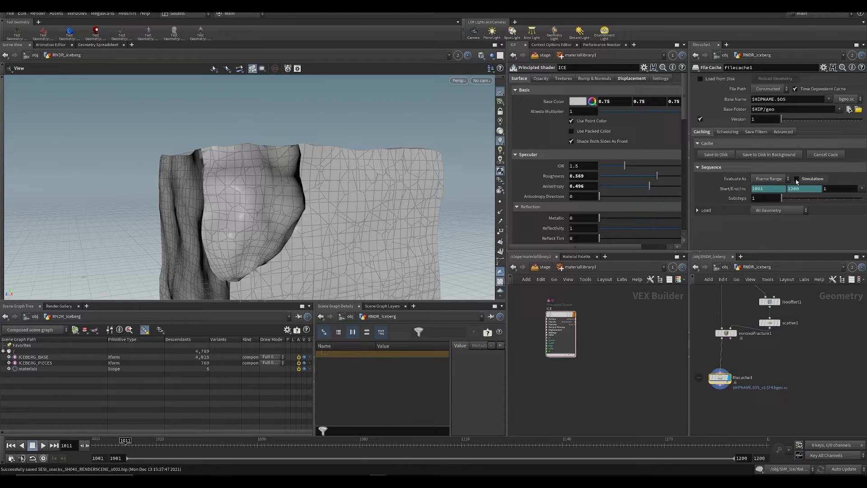
click(766, 180)
click(768, 176)
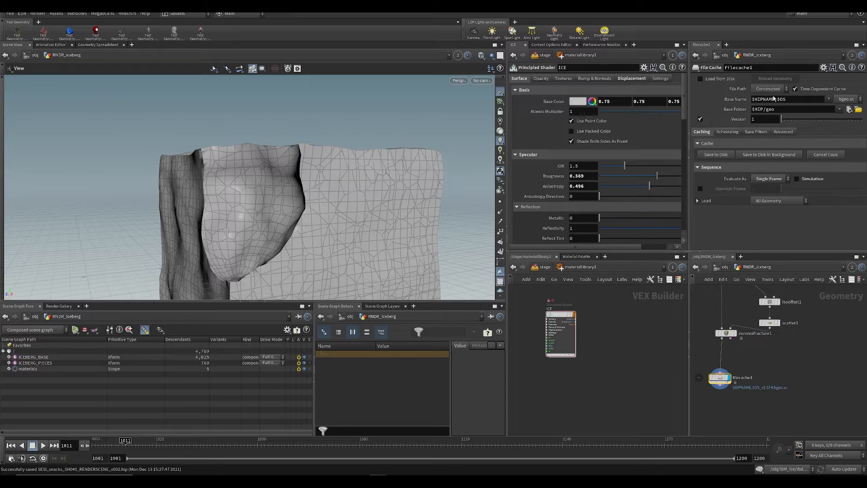
Step: Cache the fractured iceberg to $JOB/geo with the base name iceberg_static and save the scene
drag(763, 110, 746, 96)
text($JOB)
triple_click(776, 99)
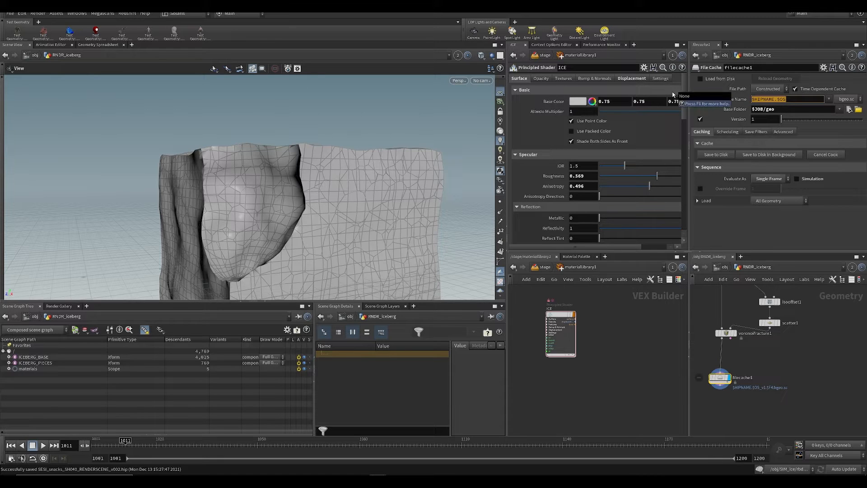
text(iceberg_static)
key(Return)
key(ctrl+s)
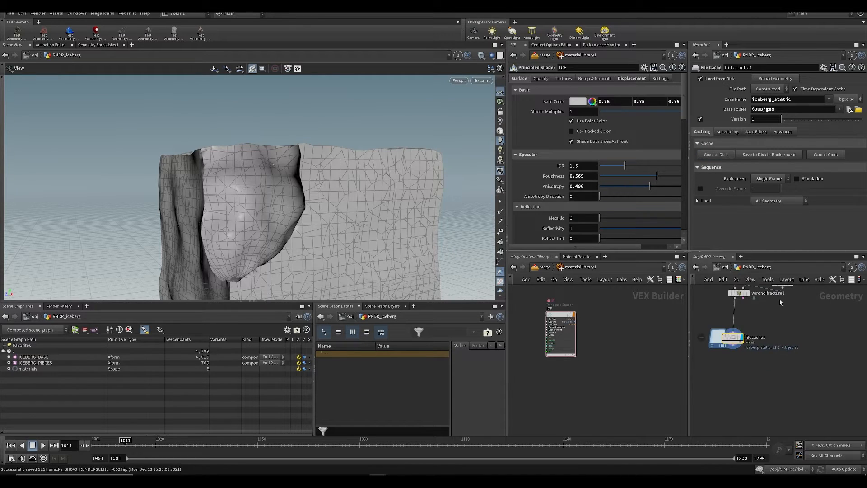
Step: Add a Null node fed by filecache1 and name it OUT
key(Tab)
text(null)
key(Return)
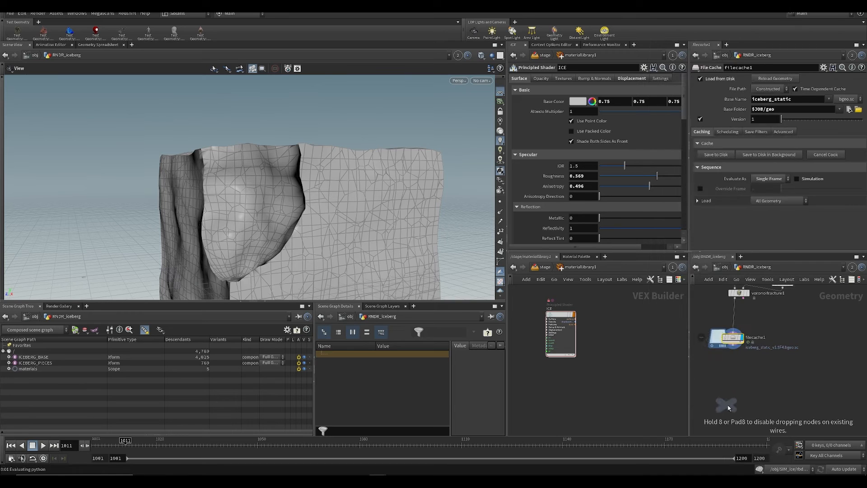
click(739, 387)
drag(732, 348, 739, 380)
double_click(753, 385)
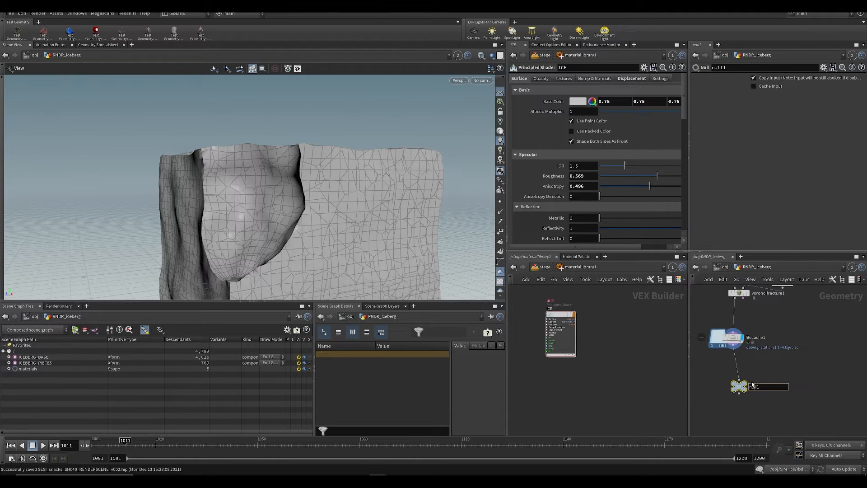
text(OUT)
key(Return)
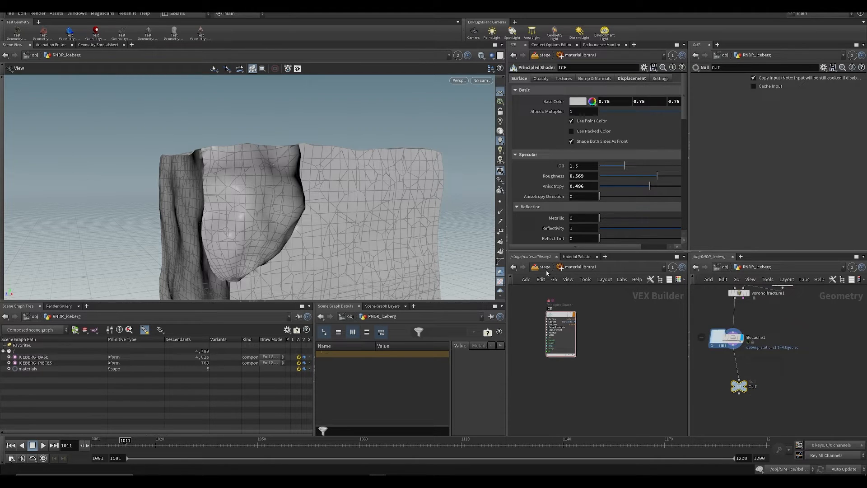
Step: Set the SOP Path of the ICEBERG_BASE import on the stage to /obj/RNDR_iceberg/OUT and save the scene
click(545, 267)
middle_drag(618, 390, 619, 406)
scroll(619, 406, down, 3)
scroll(567, 344, up, 3)
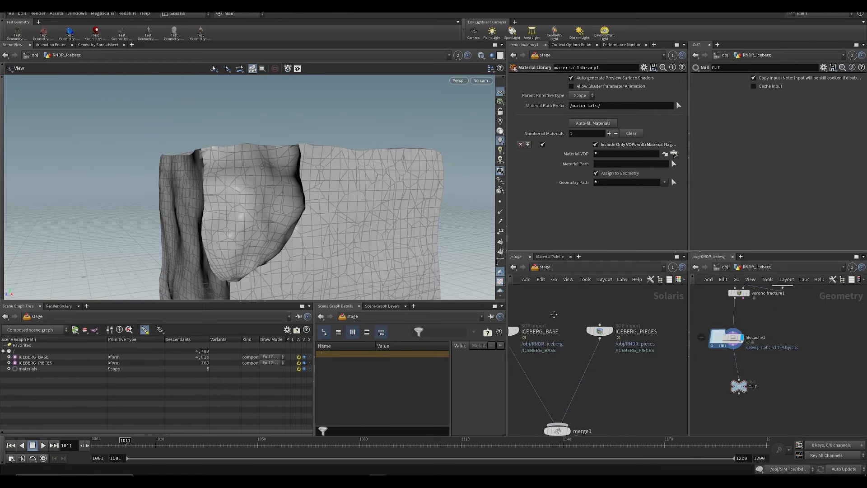
middle_drag(527, 336, 571, 334)
click(551, 330)
drag(742, 383, 603, 81)
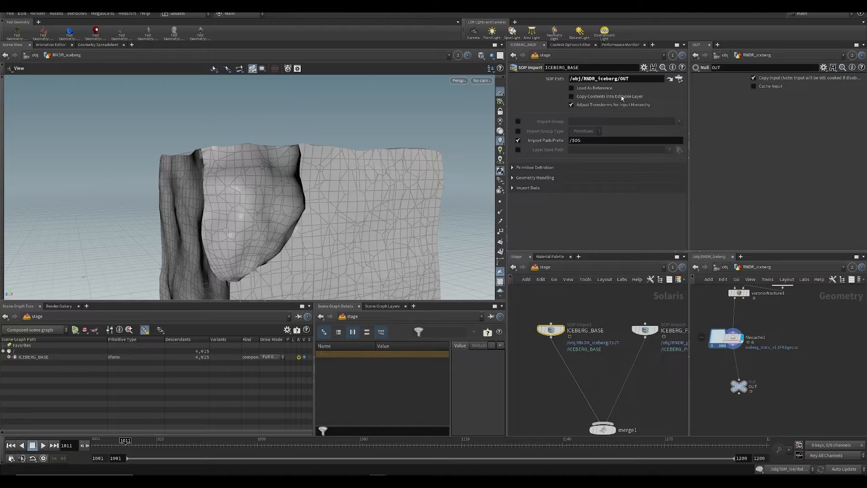
middle_drag(619, 406, 576, 310)
key(ctrl+s)
Step: Link the Scene View to pane group 1 so it shows the Solaris stage
click(458, 58)
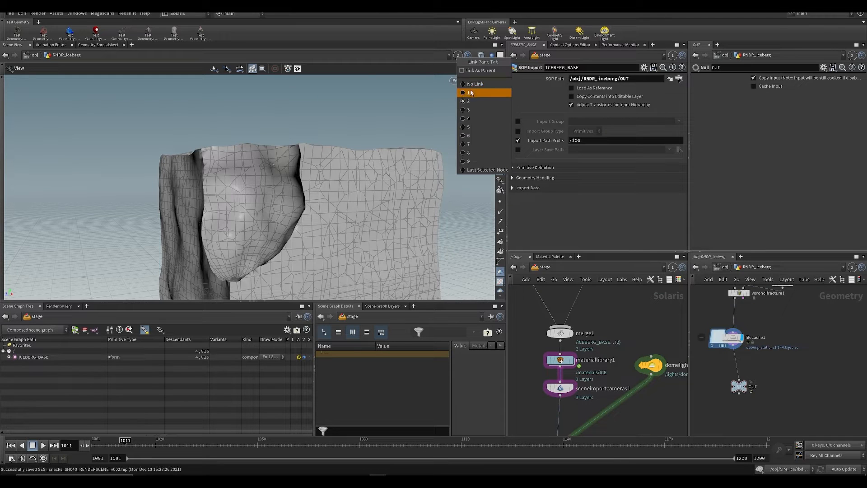
click(467, 89)
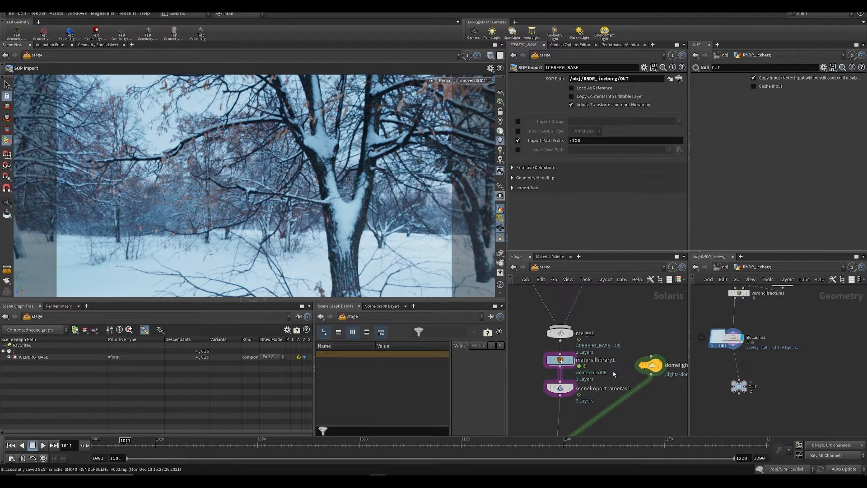
middle_drag(610, 427, 629, 303)
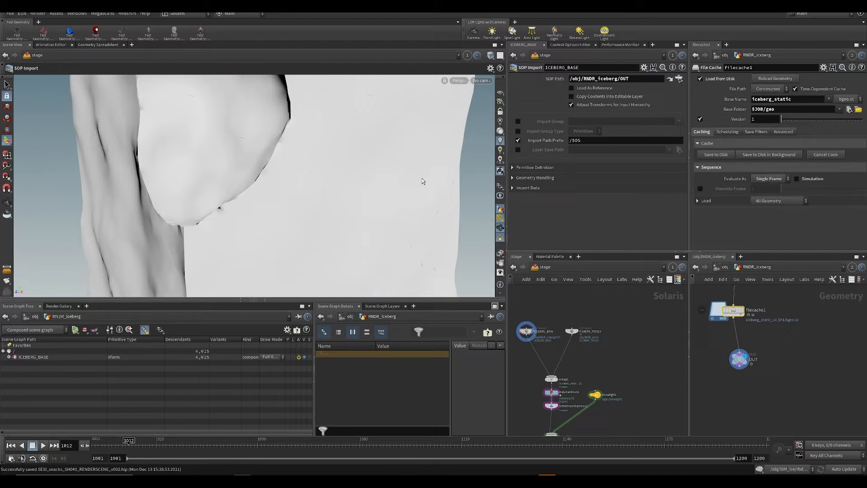
scroll(320, 192, down, 6)
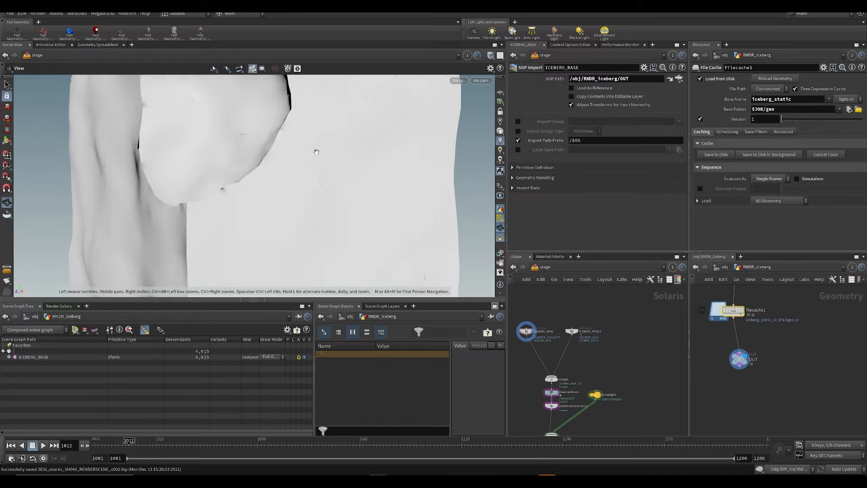
middle_drag(576, 408, 589, 318)
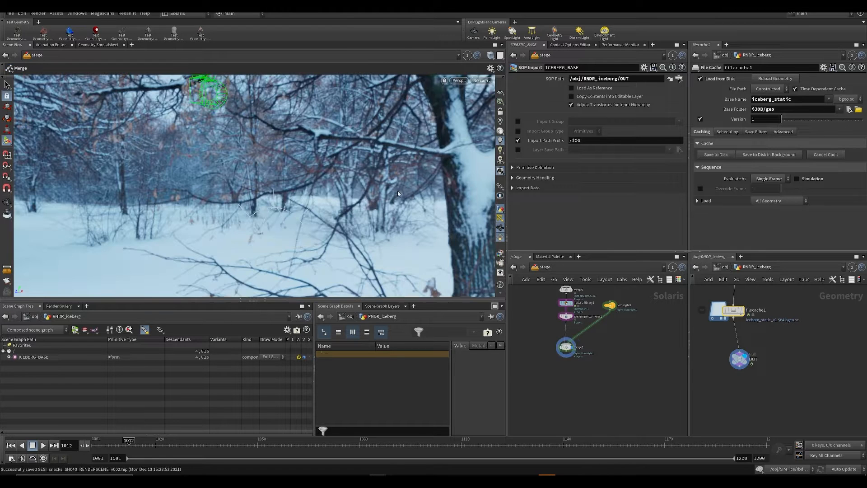
Step: Look through the /mover/SH041 camera and move the timeline to frame 1013
click(487, 80)
mouse_move(520, 103)
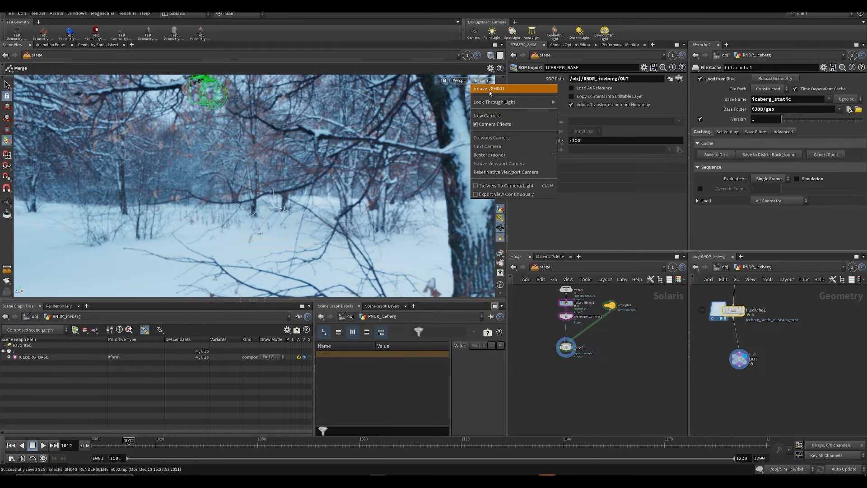
click(583, 111)
click(133, 443)
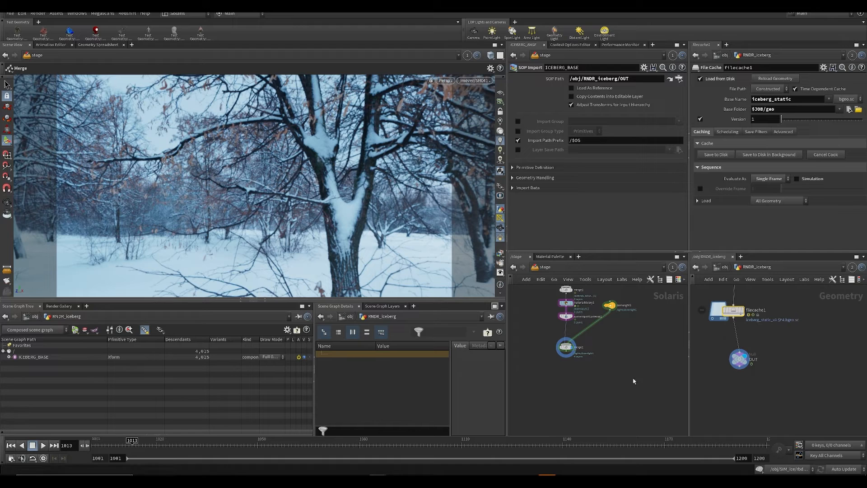
Step: View the ICEBERG_PIECES and ICEBERG_BASE imports separately on the stage and save the scene
middle_drag(610, 362, 619, 422)
click(604, 294)
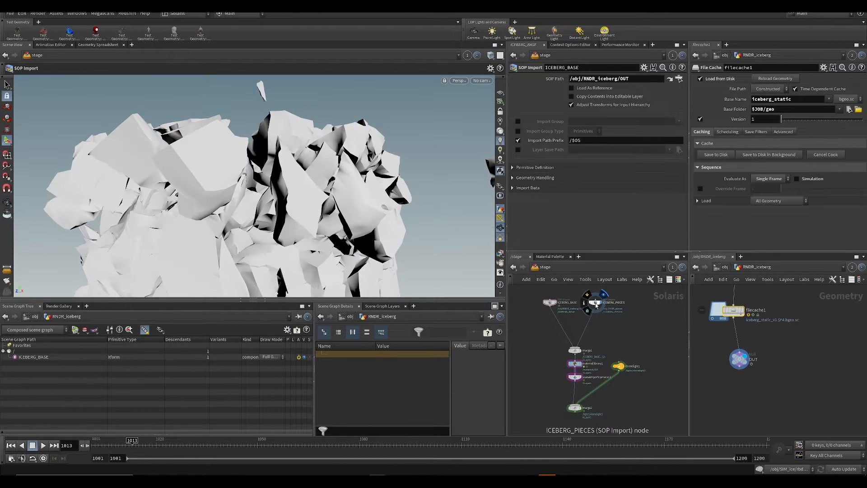
click(596, 303)
click(555, 303)
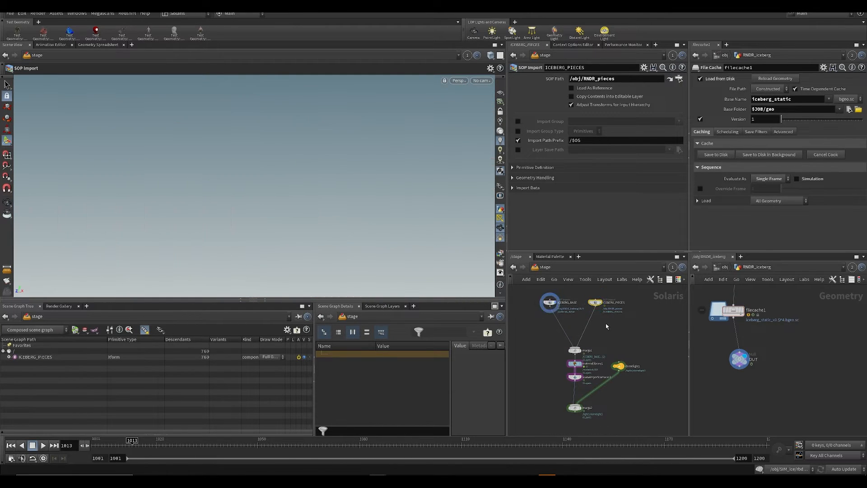
key(ctrl+s)
Step: Disable Time Dependent Cache on the File Cache node, write the cache to disk again and save the scene
click(802, 90)
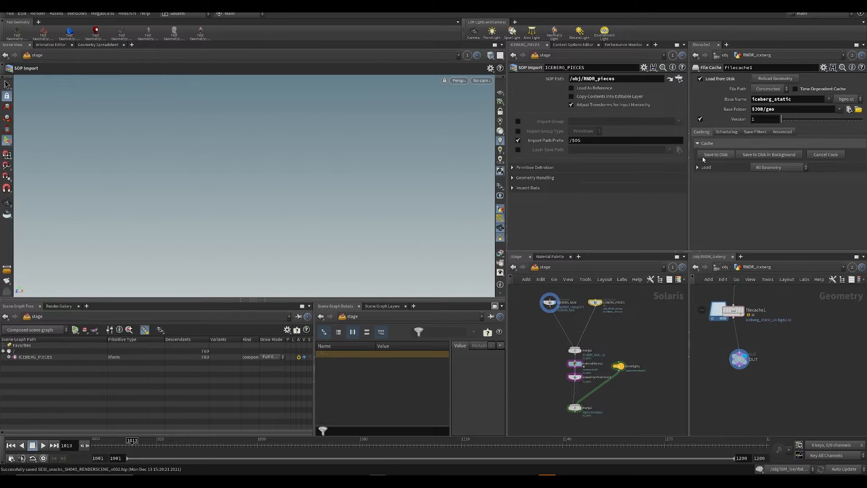
click(716, 155)
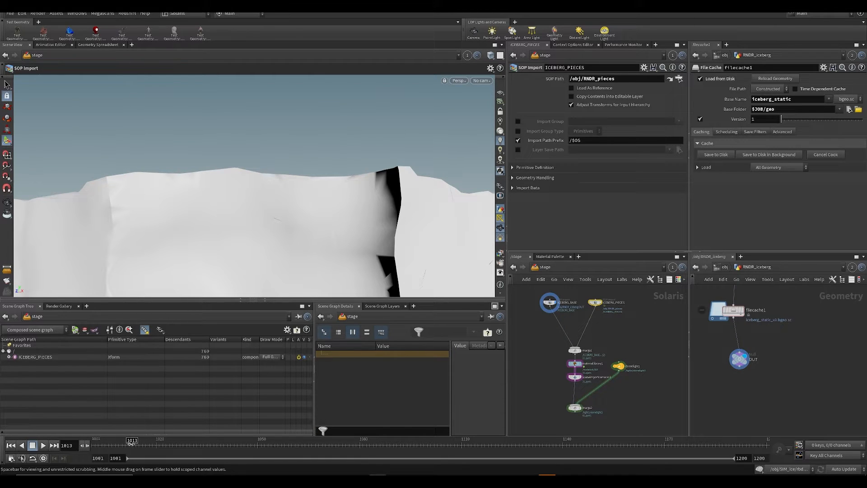
key(ctrl+s)
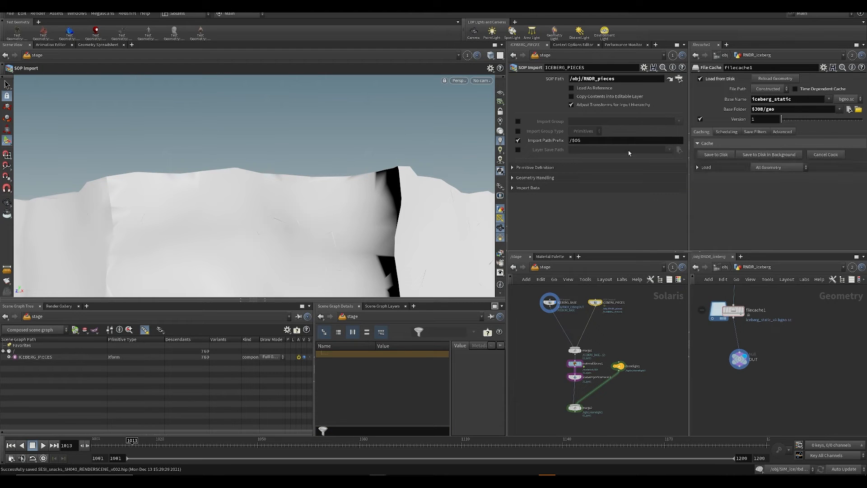
Step: Scrub the timeline to frame 1022, check the merged stage with the dome light and save the scene
drag(134, 446, 139, 458)
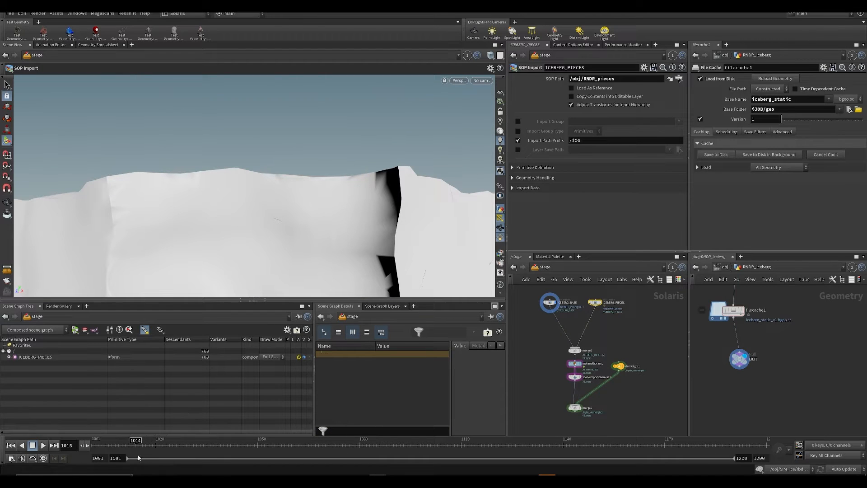
mouse_move(586, 403)
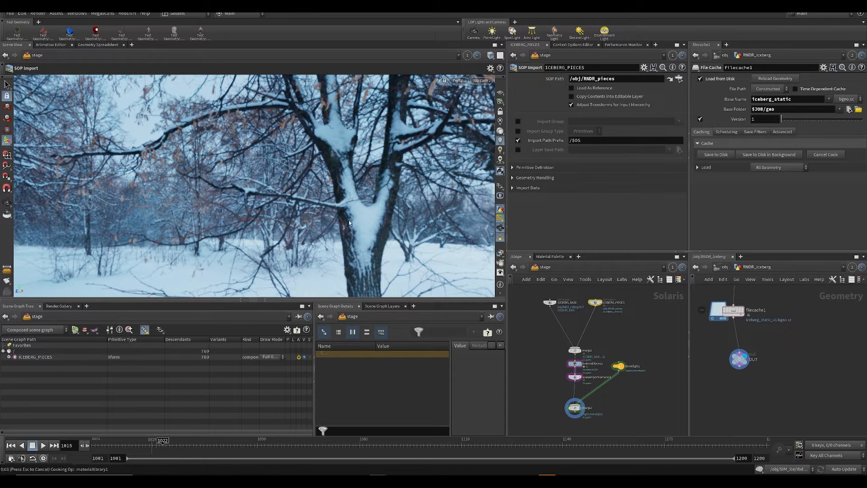
key(Escape)
drag(349, 220, 302, 230)
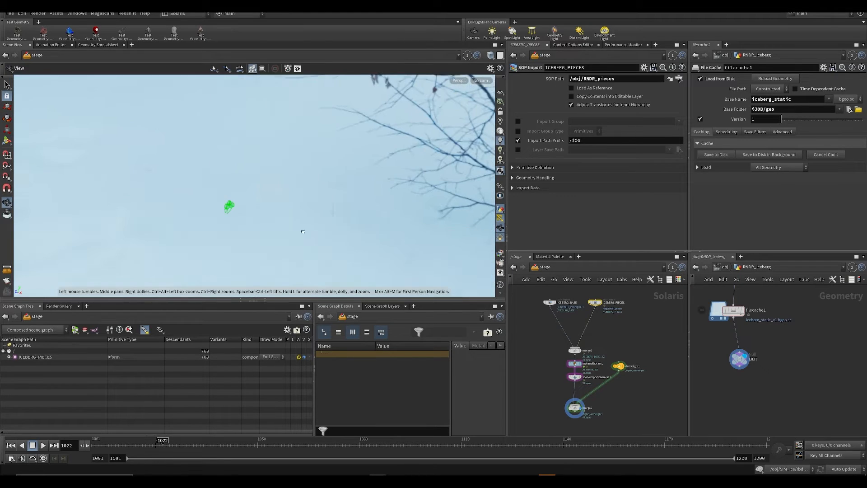
key(ctrl+s)
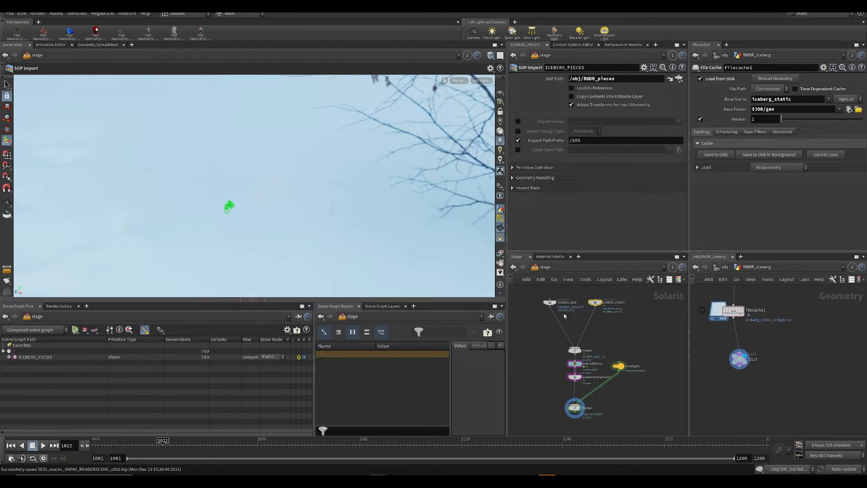
Step: Compare the ICEBERG_BASE, ICEBERG_PIECES and merge1 outputs in the viewport, and display the materiallibrary1 output
click(549, 302)
click(555, 302)
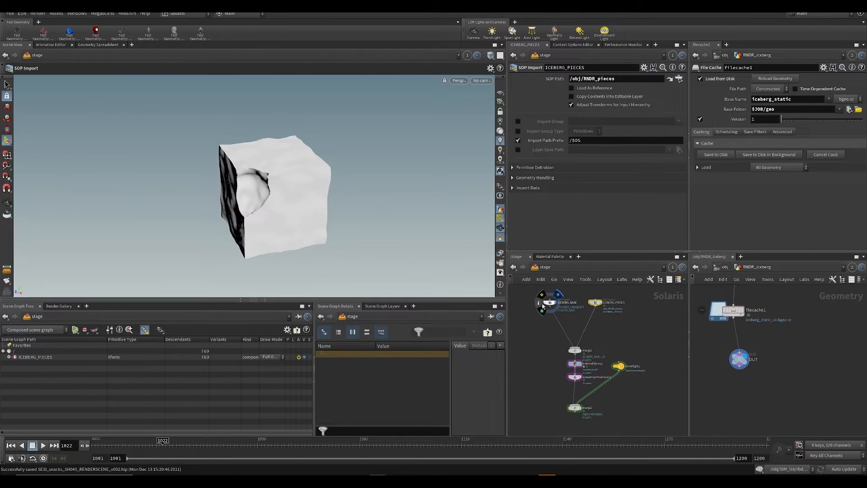
click(600, 302)
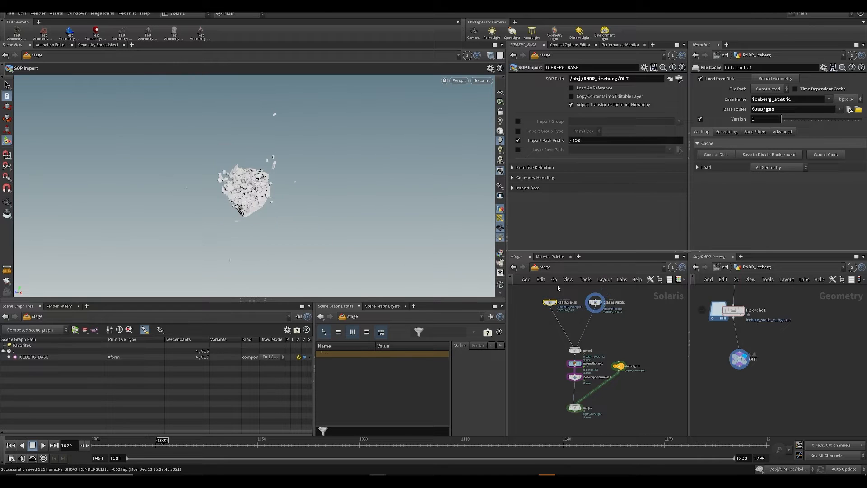
click(580, 350)
scroll(569, 367, up, 3)
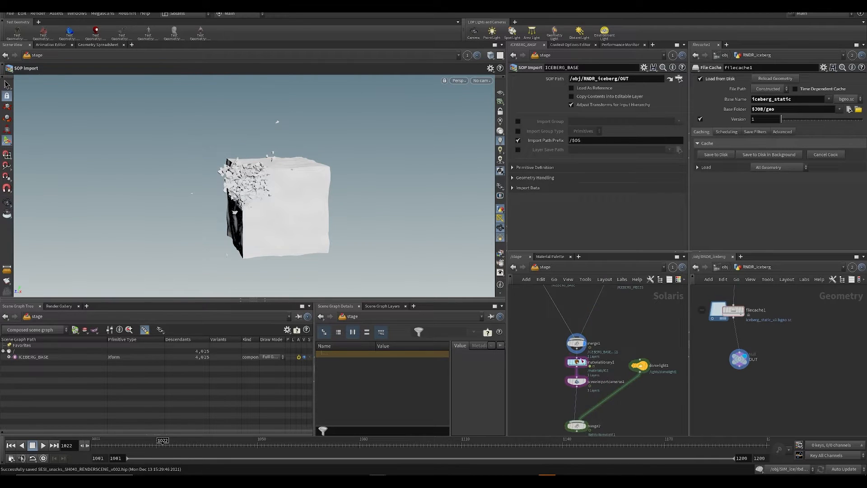
click(579, 362)
click(578, 363)
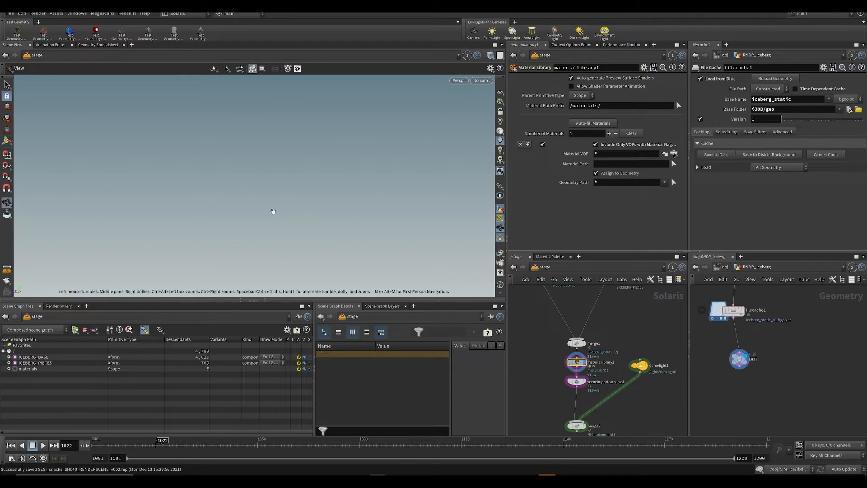
Step: Clear the material library, auto-fill it with the ICE material, assign it to all geometry with * and save the scene
click(630, 133)
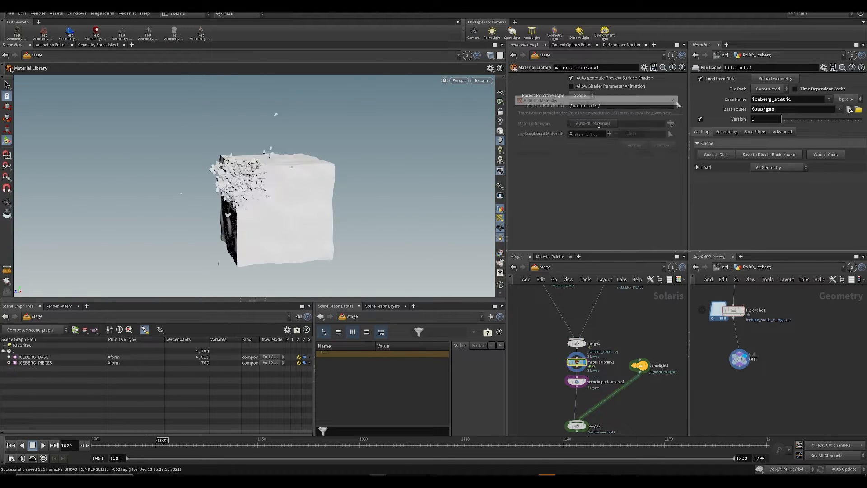
click(603, 123)
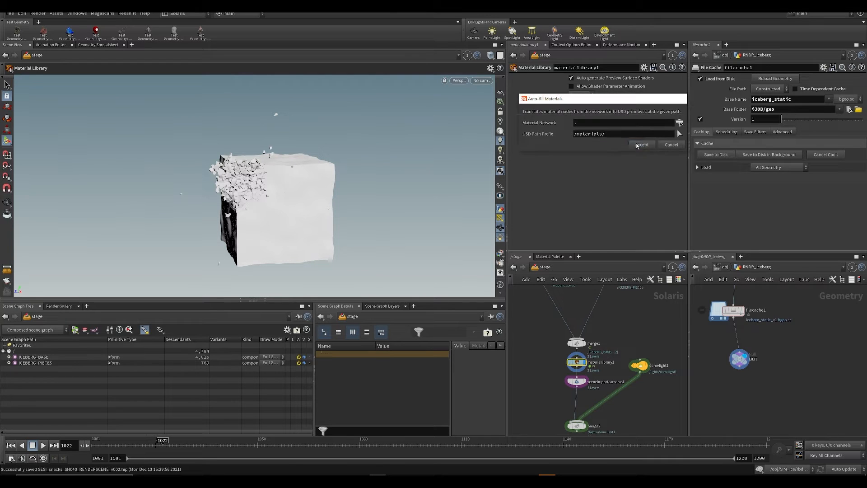
click(640, 145)
click(620, 182)
text(*)
key(Return)
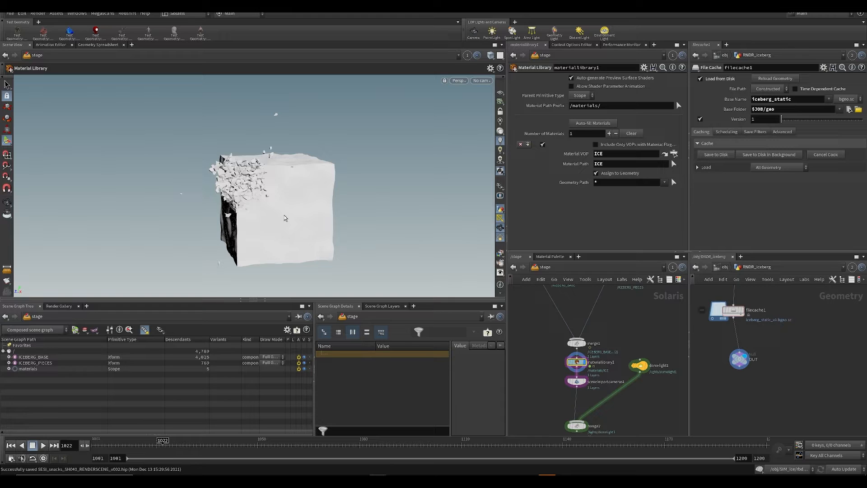
key(ctrl+s)
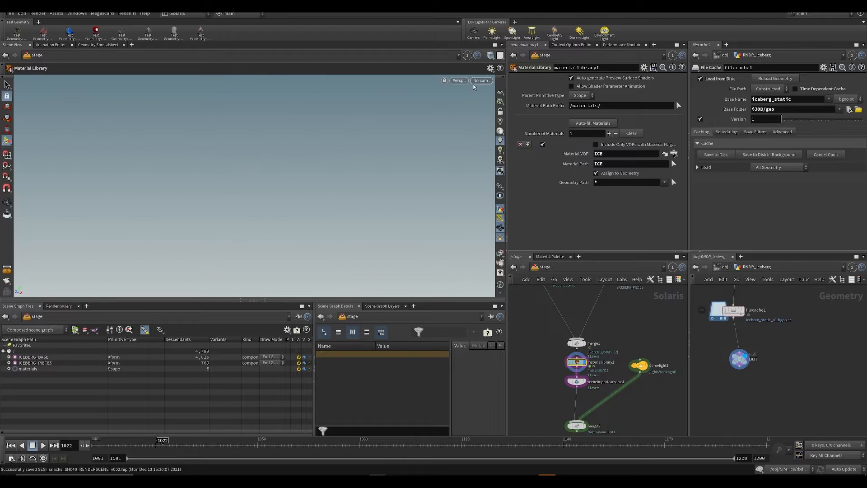
Step: Display the merge2 output and look through the /mover/SH041 camera
click(480, 82)
click(533, 405)
middle_drag(533, 405, 539, 341)
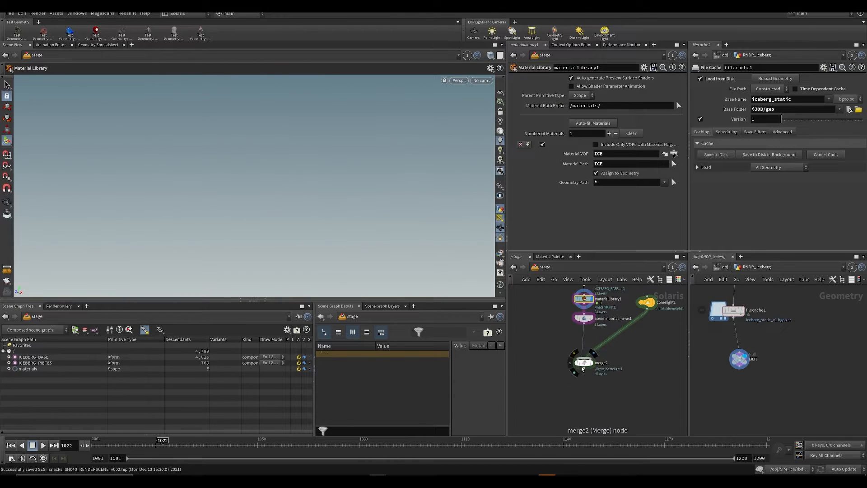
click(590, 366)
click(480, 81)
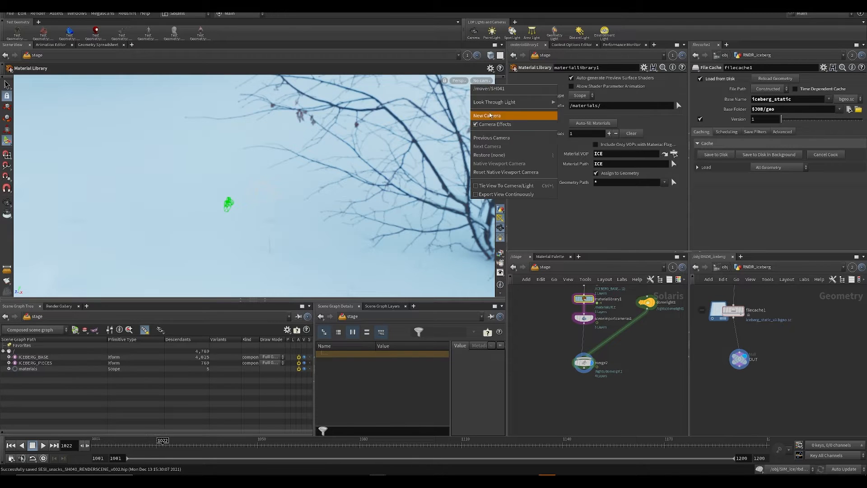
click(496, 90)
Step: Change the viewport lighting mode to hide the dome light backdrop and switch the camera view to the Karma renderer
click(500, 172)
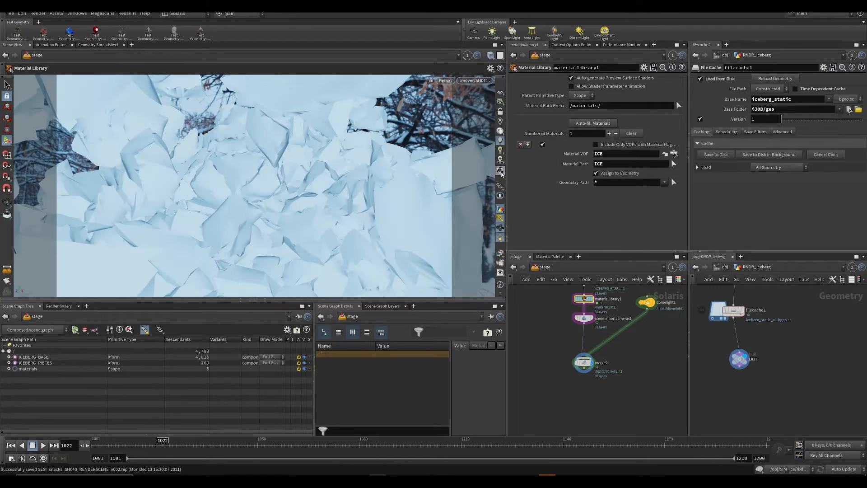
click(501, 172)
click(500, 173)
click(500, 172)
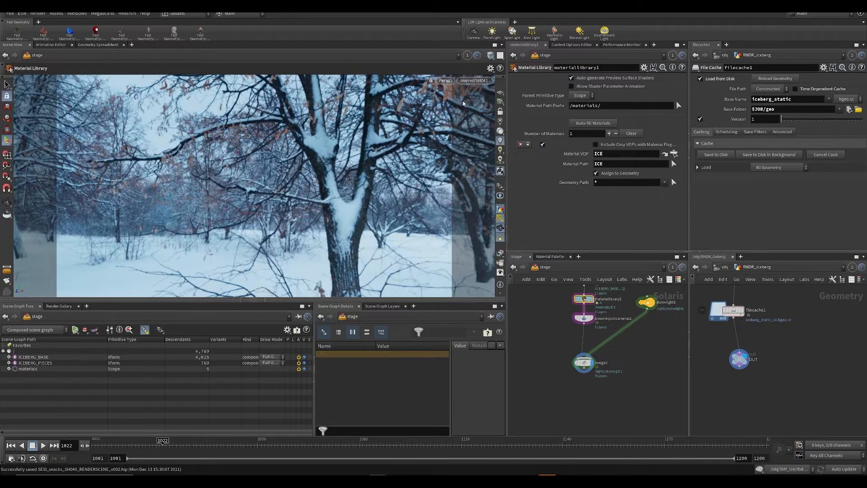
click(500, 131)
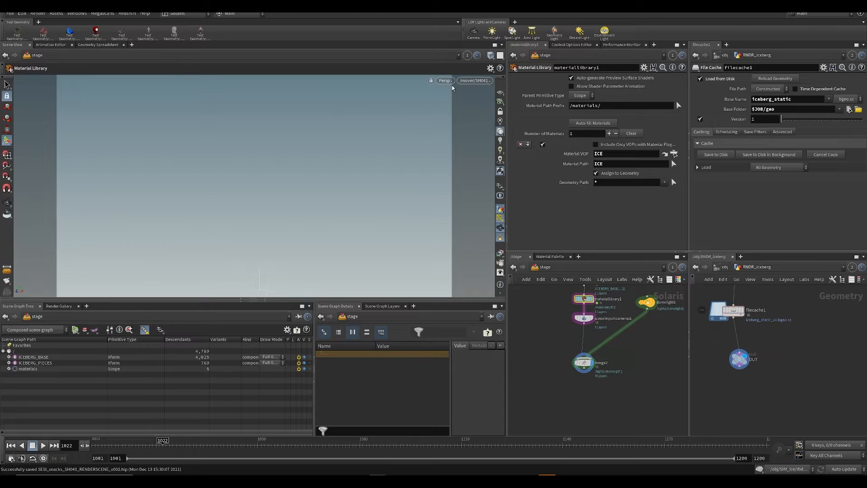
click(438, 78)
click(459, 123)
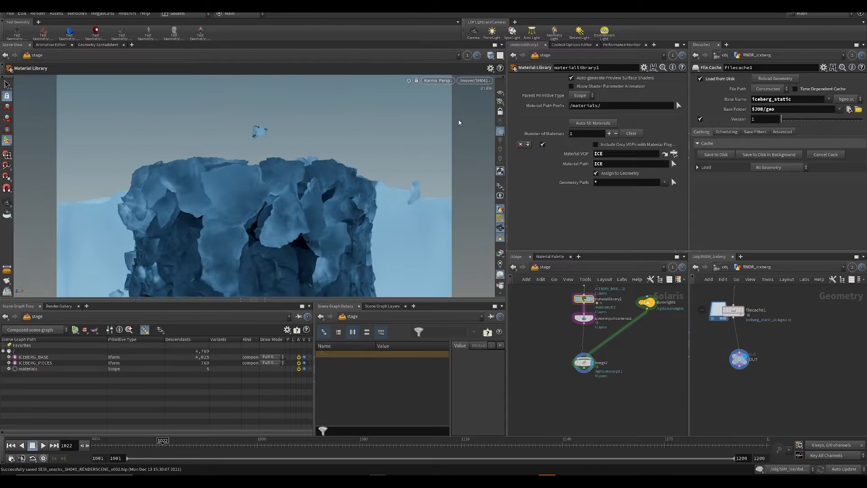
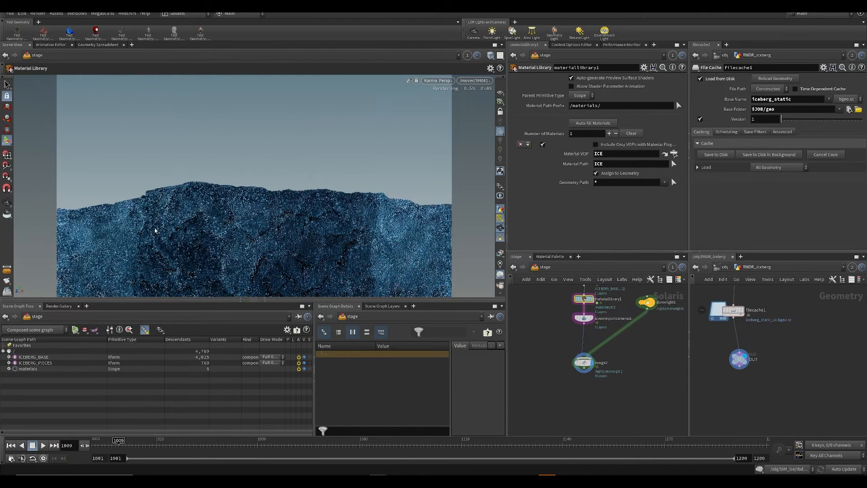
Step: Save the scene while the shot camera view renders in Karma
middle_drag(555, 353, 555, 316)
key(ctrl+s)
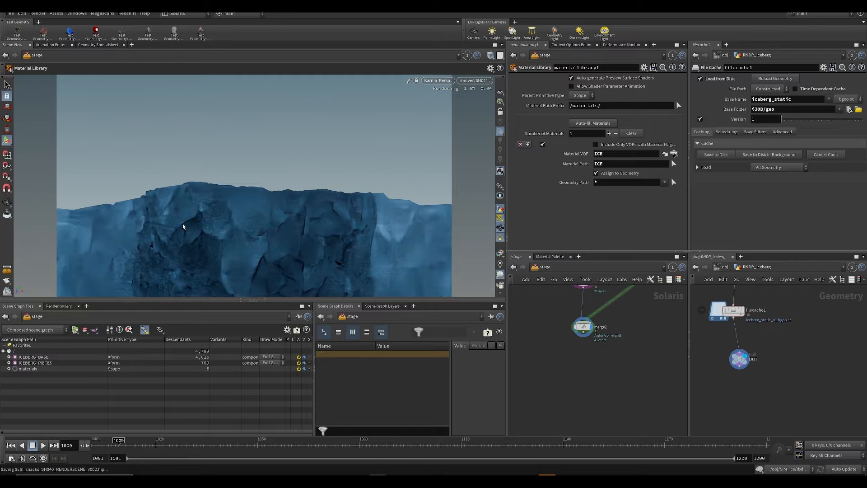
middle_drag(625, 306, 601, 359)
key(ctrl+s)
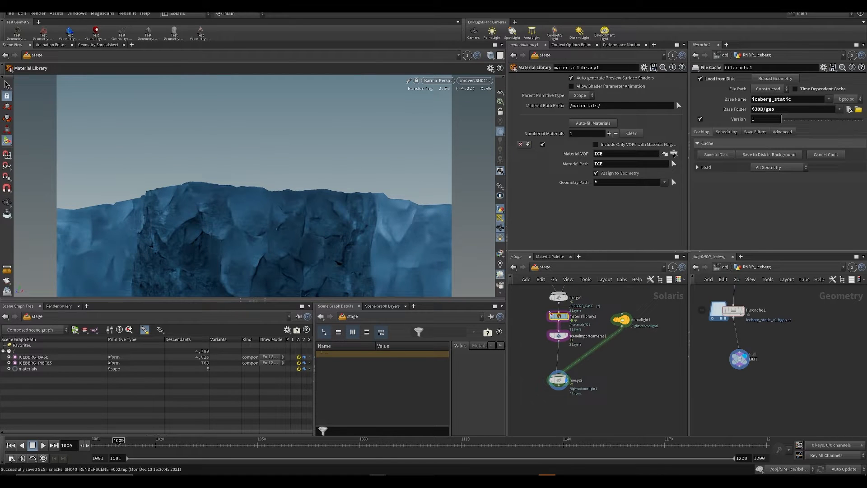
Step: Set the ICE principled shader's Transparency to 0.5 inside materiallibrary1 and save the scene
mouse_move(542, 335)
middle_down()
mouse_move(547, 356)
mouse_move(531, 327)
middle_up()
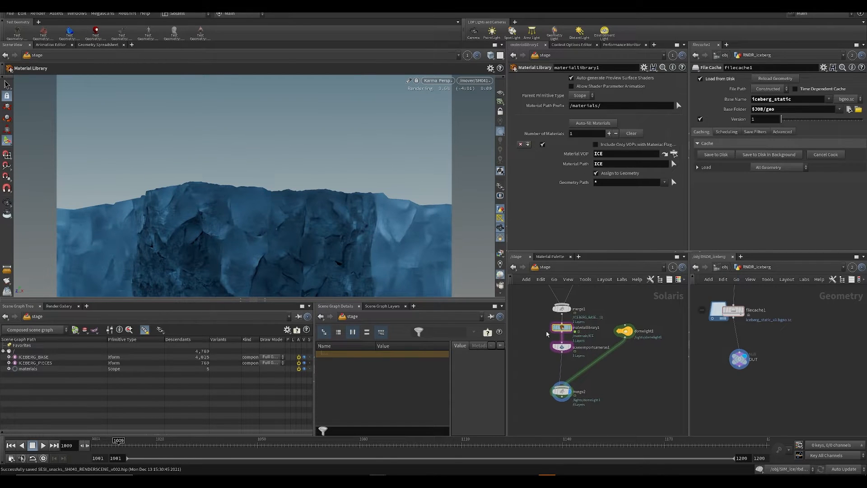
double_click(565, 329)
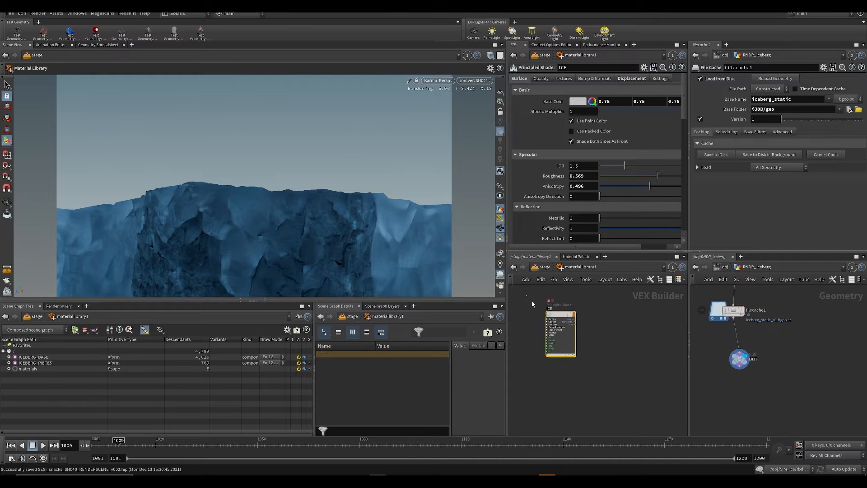
scroll(608, 210, down, 3)
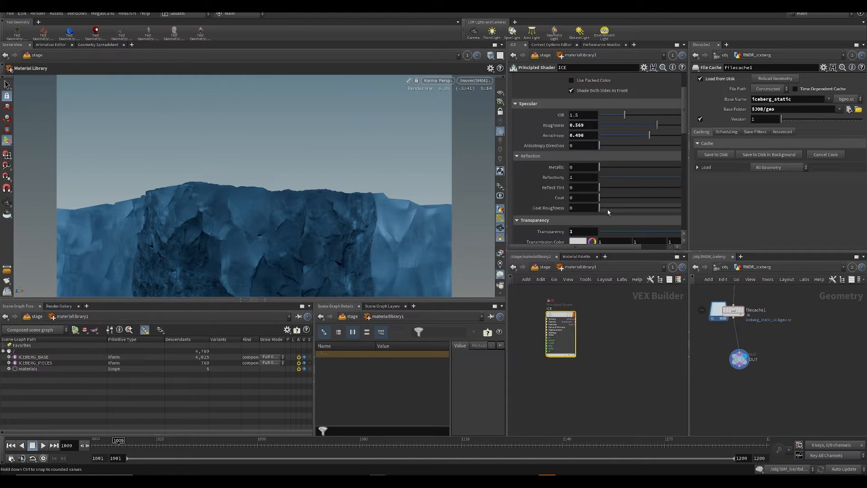
click(575, 231)
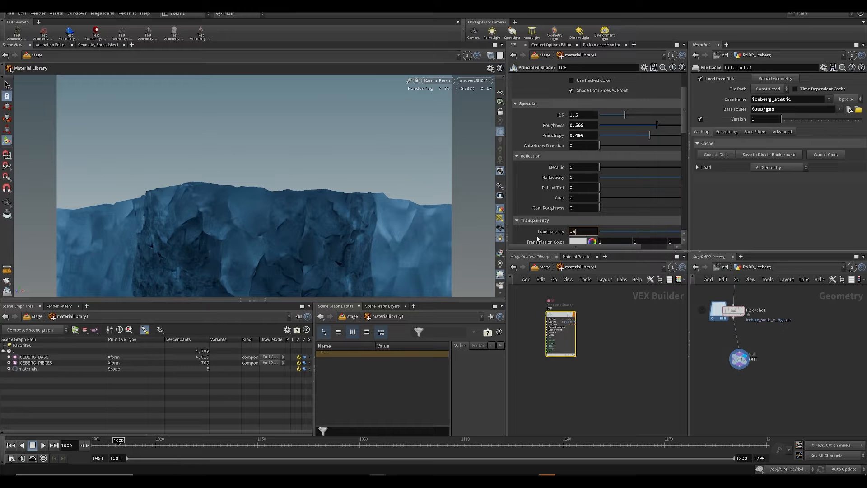
text(.5)
key(Return)
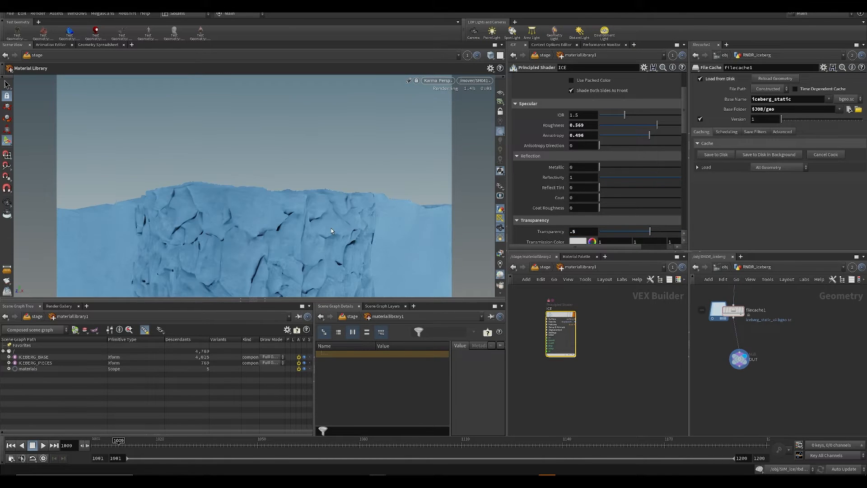
middle_drag(542, 351, 541, 338)
key(ctrl+s)
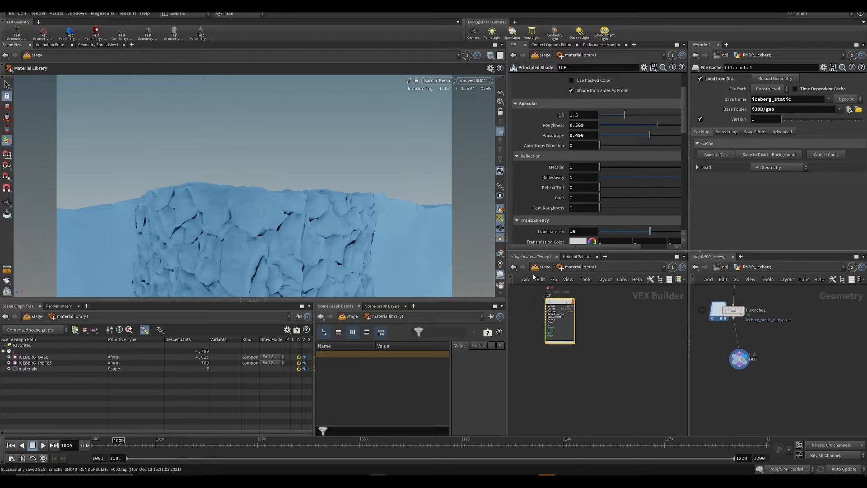
Step: Insert a Rest Position node between filecache1 and OUT in RNDR_iceberg, and switch the viewport out of Karma rendering
middle_drag(618, 314, 615, 354)
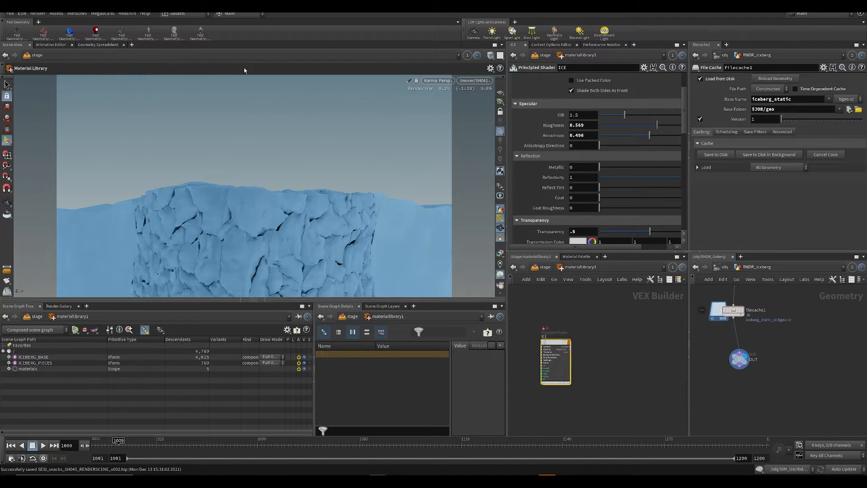
key(Tab)
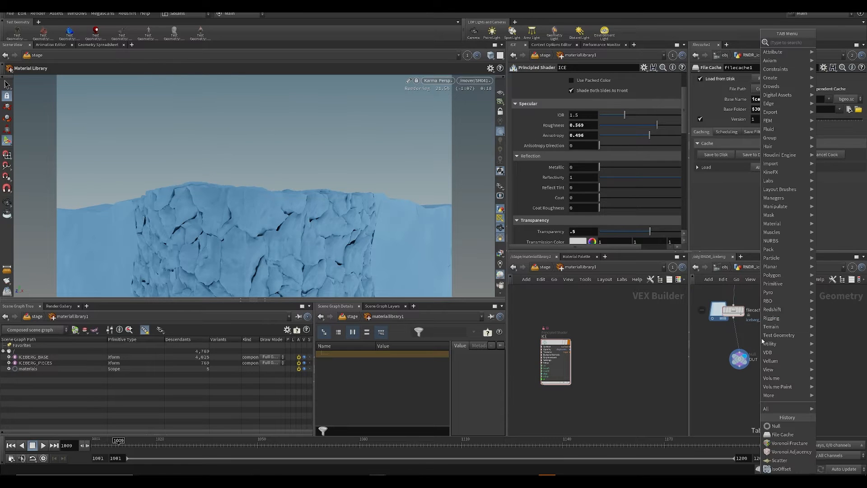
text(res)
click(704, 42)
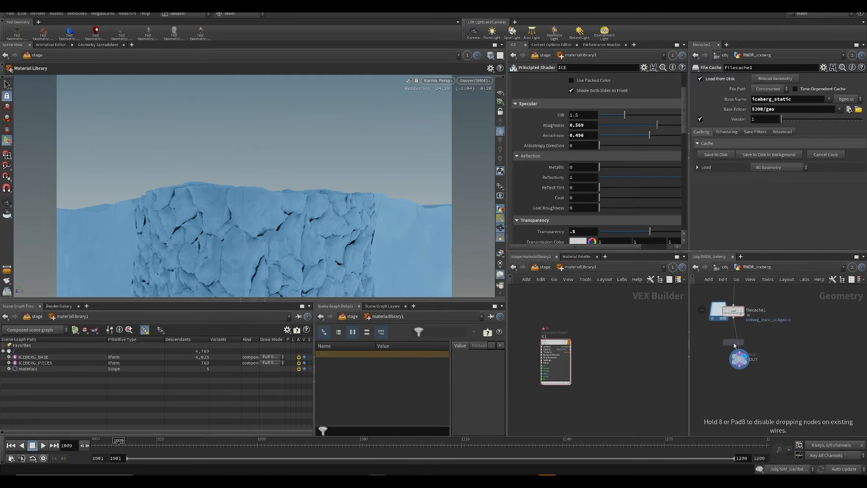
click(738, 342)
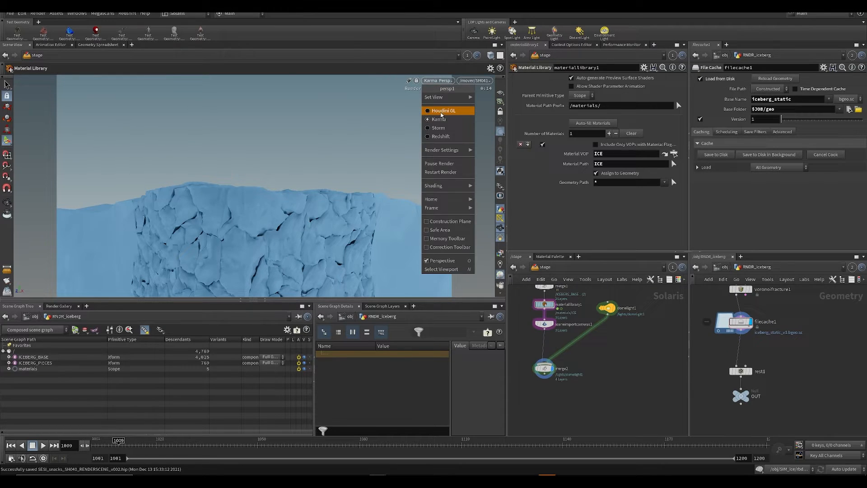
click(447, 111)
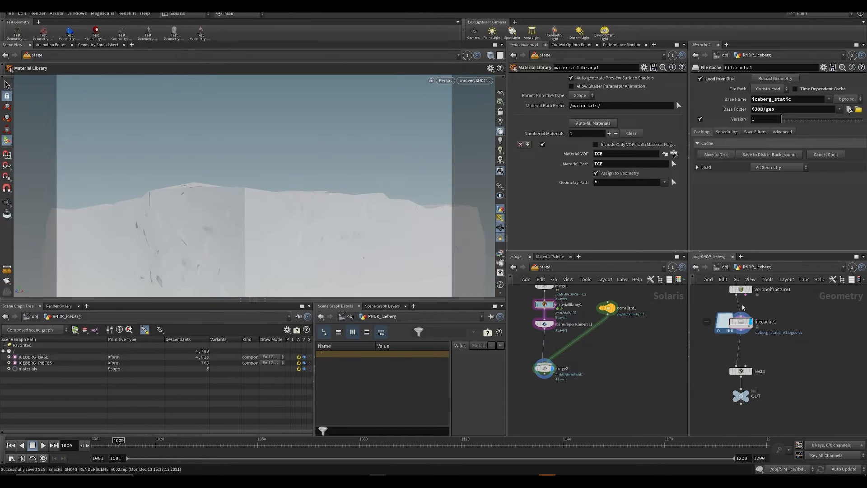
Step: Display the OUT null in RNDR_iceberg and copy that node for referencing
scroll(736, 309, down, 2)
middle_drag(737, 316, 739, 293)
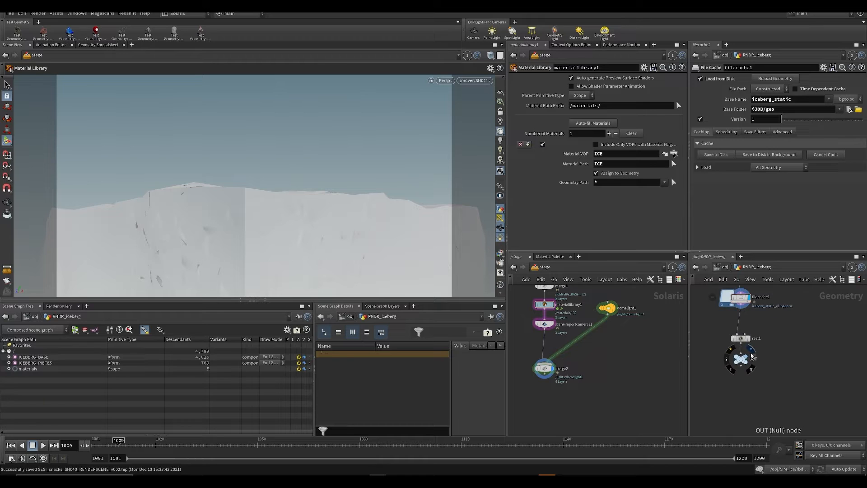
click(747, 357)
middle_drag(779, 358, 777, 376)
key(u)
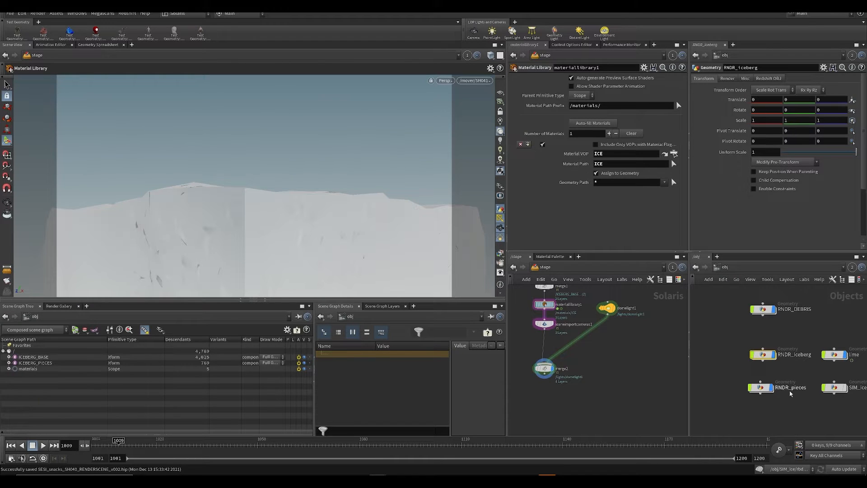
double_click(763, 354)
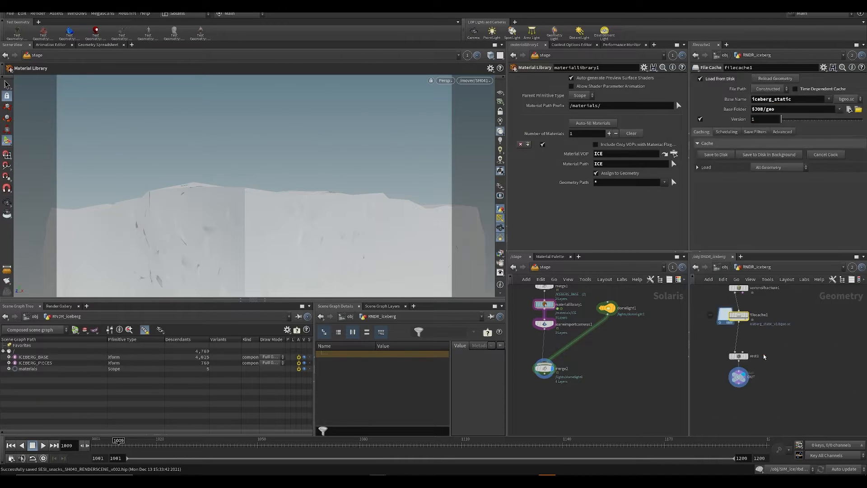
key(ctrl+c)
key(u)
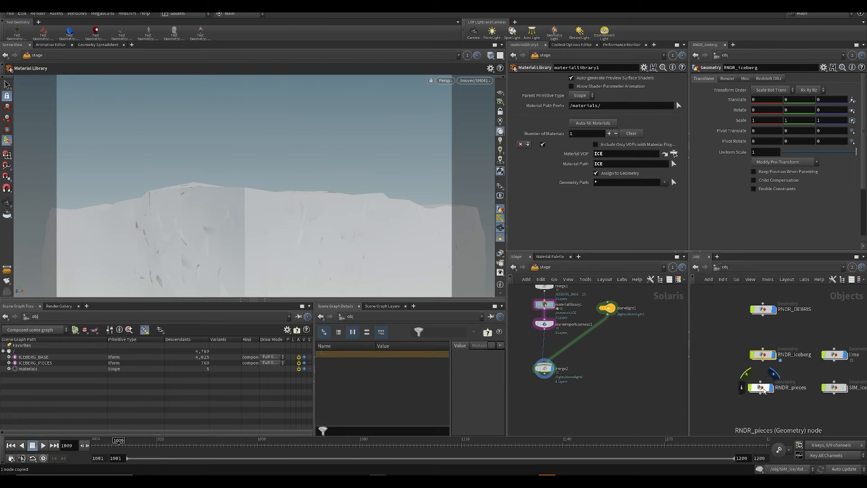
Step: Add an Object Merge in RNDR_pieces that references /obj/RNDR_iceberg/OUT, with Transform set to Into This Object
double_click(764, 388)
middle_drag(762, 388, 802, 399)
scroll(799, 362, down, 3)
key(Tab)
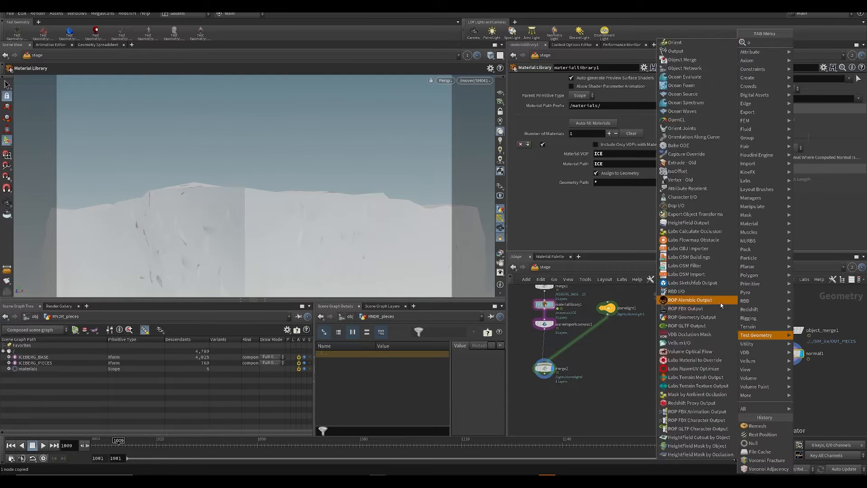
text(obj)
key(Return)
click(719, 304)
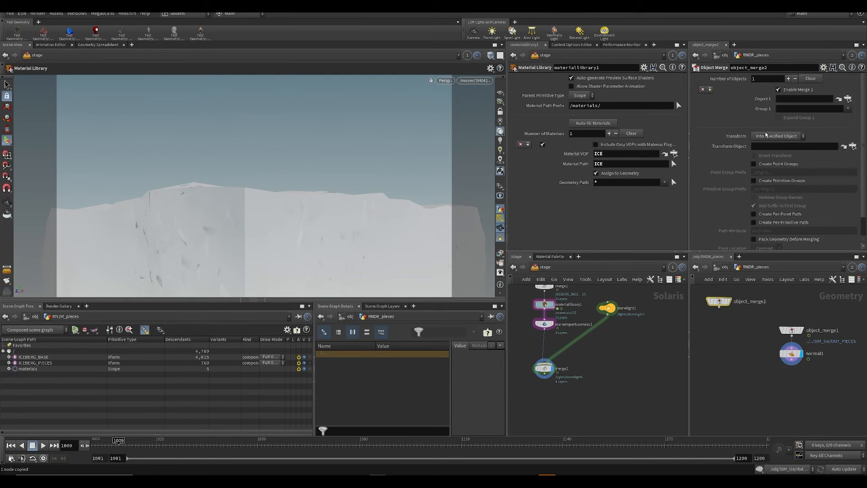
click(794, 99)
key(ctrl+v)
click(776, 136)
click(775, 153)
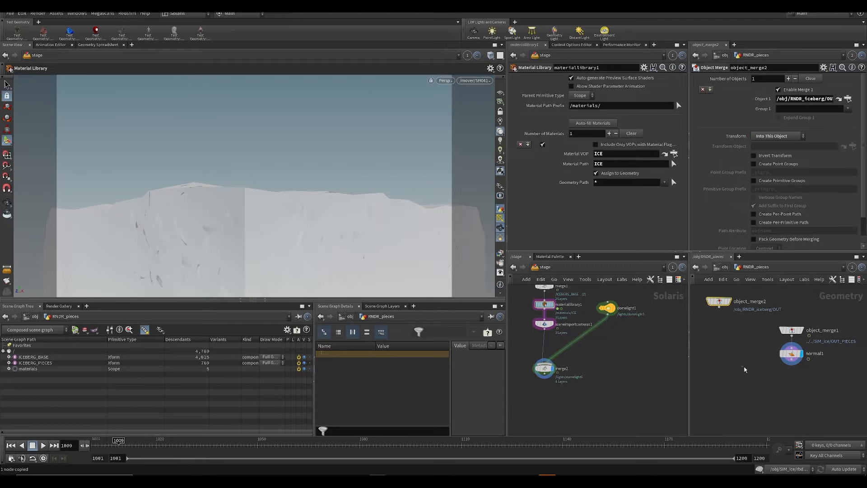
Step: Add a Merge node in RNDR_pieces combining object_merge2 and normal1, and display its output
click(745, 371)
key(Tab)
click(772, 356)
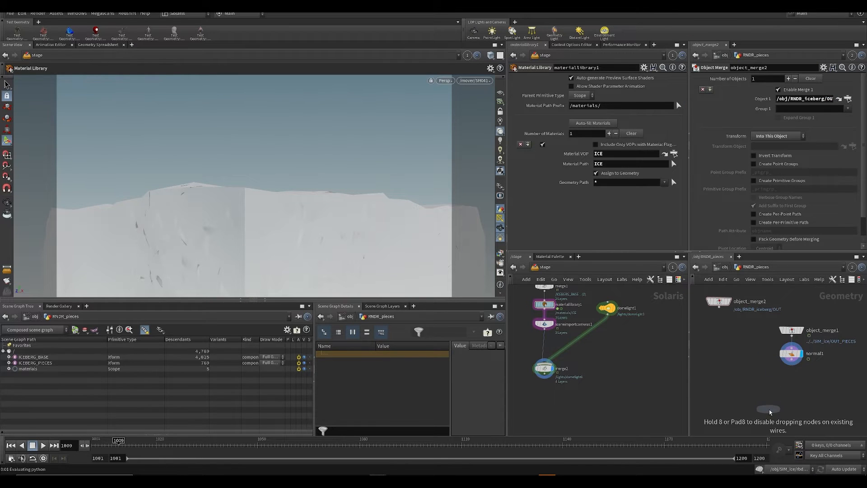
click(773, 408)
drag(719, 307, 768, 402)
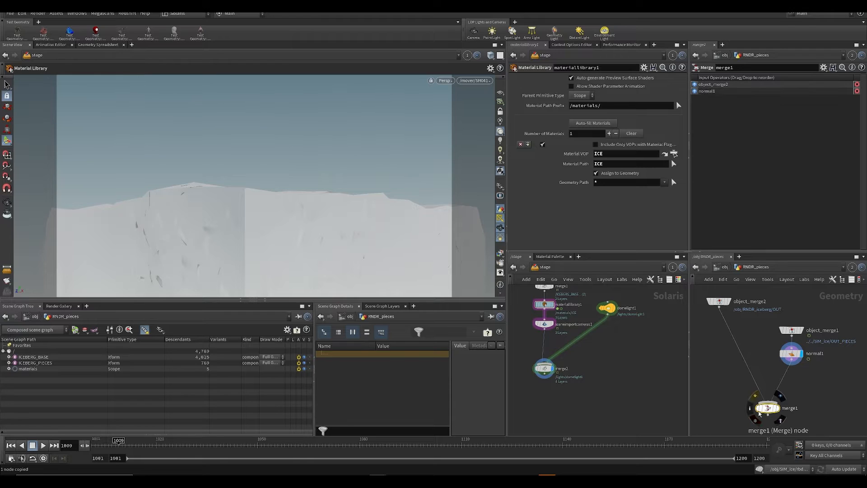
drag(792, 360, 767, 403)
click(778, 407)
Step: Set the update mode to Manual and delete the ICEBERG_PIECES import from the stage network
middle_drag(537, 342, 559, 427)
middle_drag(599, 335, 603, 349)
click(835, 470)
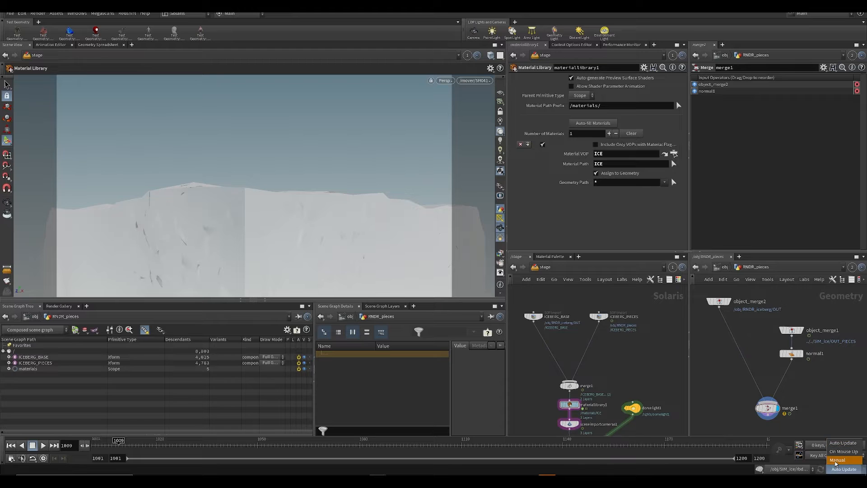
click(839, 470)
drag(588, 291, 663, 368)
key(Delete)
scroll(596, 345, down, 4)
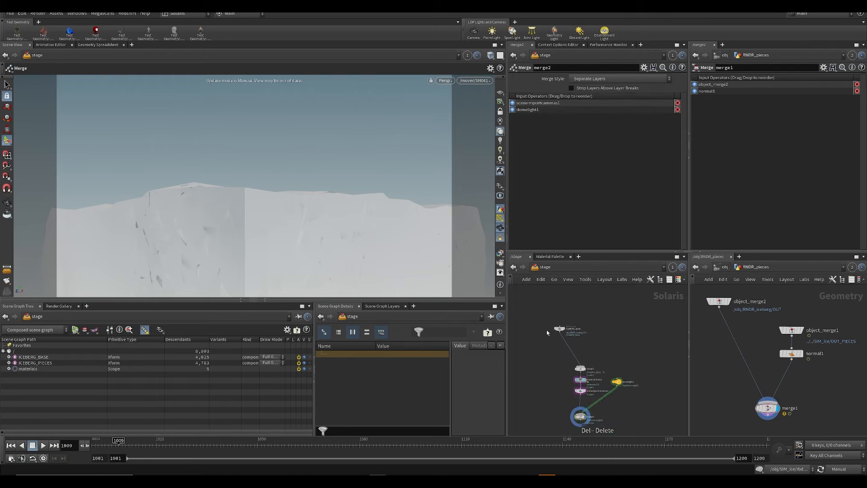
Step: Place the ICEBERG_BASE node straight above merge1 and return the update mode to Auto Update
mouse_move(560, 330)
drag(560, 329, 576, 283)
click(839, 469)
click(841, 445)
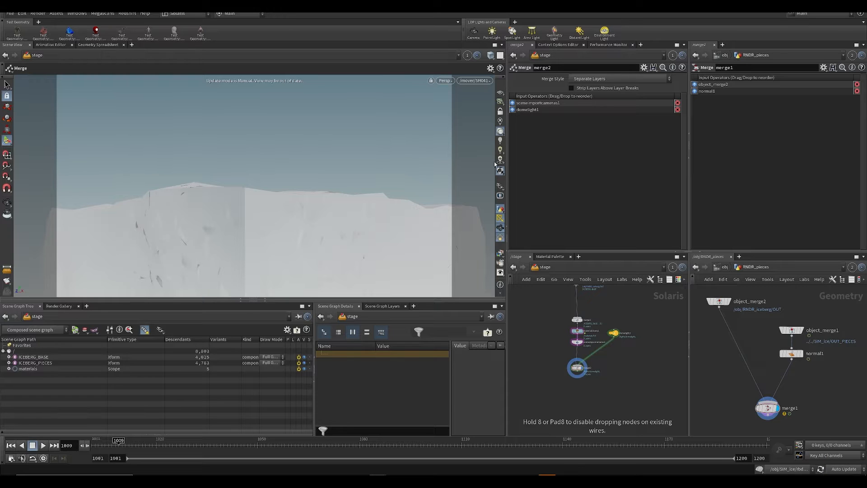
Step: Preview the shot camera view in Karma, save the scene and return to the standard viewport renderer
click(444, 81)
click(461, 116)
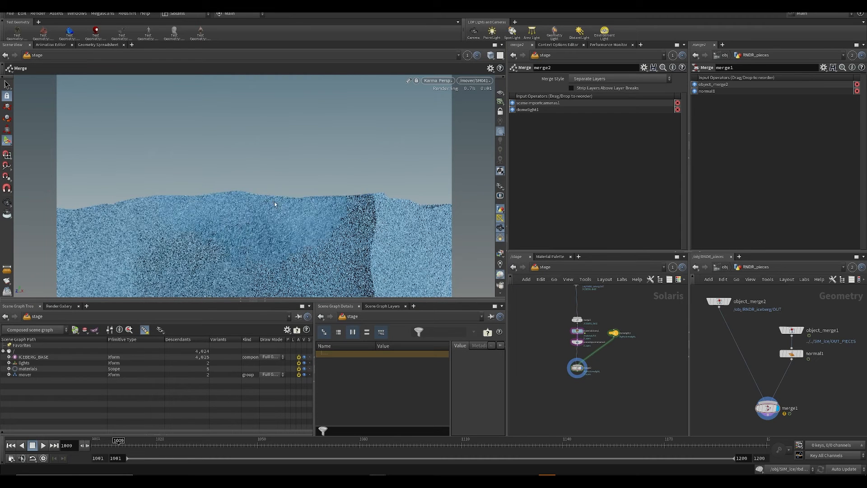
key(ctrl+s)
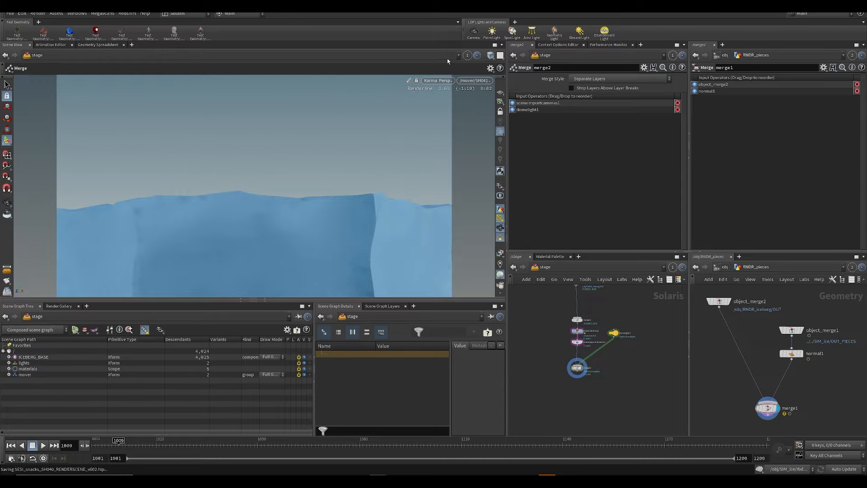
click(437, 80)
click(445, 110)
Step: Link the viewport to pane group 2 and examine the object_merge2 output and its source path in RNDR_pieces
click(467, 55)
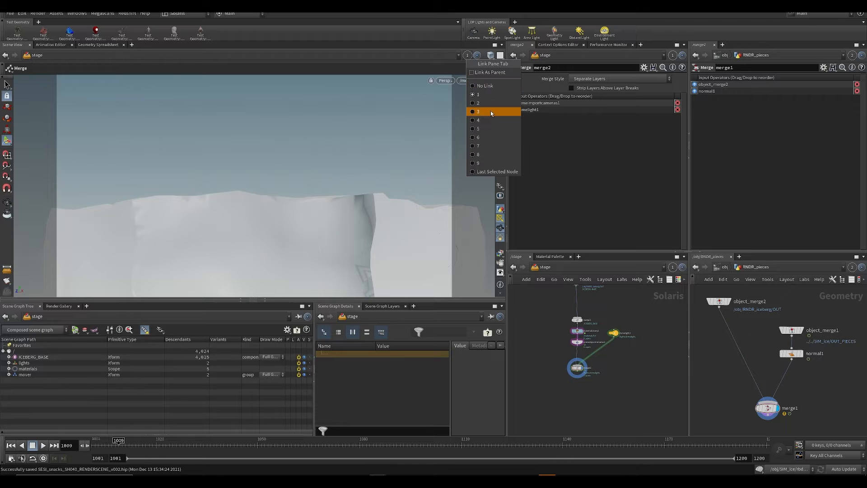
click(490, 102)
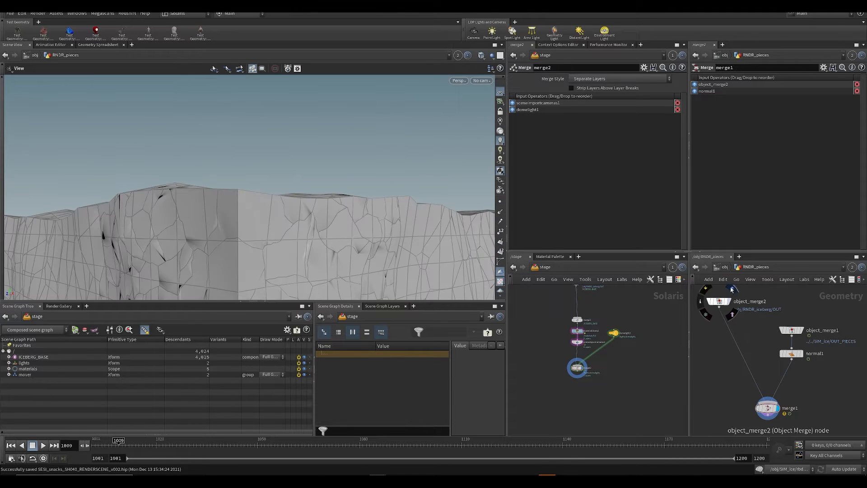
click(729, 308)
click(719, 301)
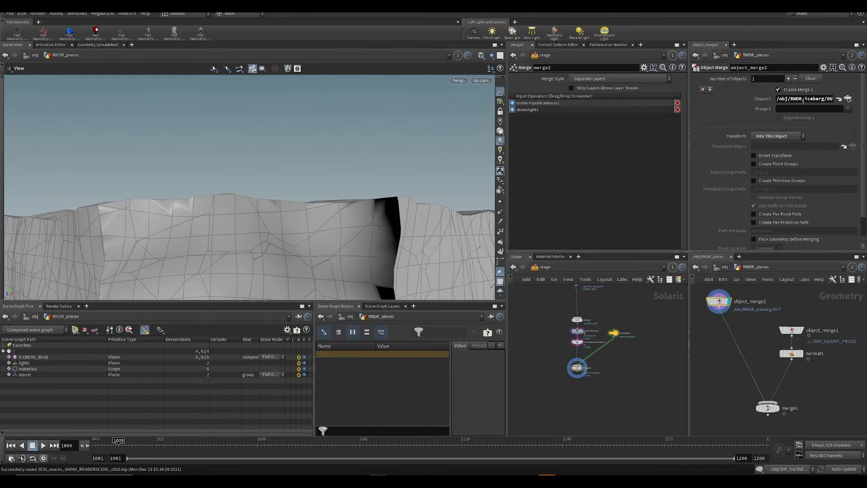
drag(803, 100, 833, 99)
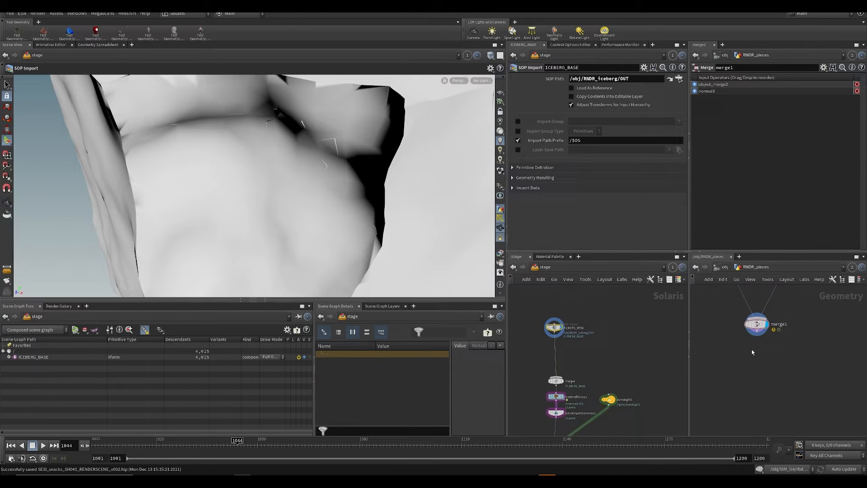
Step: Add a Null below merge1 in RNDR_pieces and set the ICEBERG_BASE SOP Path to /obj/RNDR_pieces/null1
key(Tab)
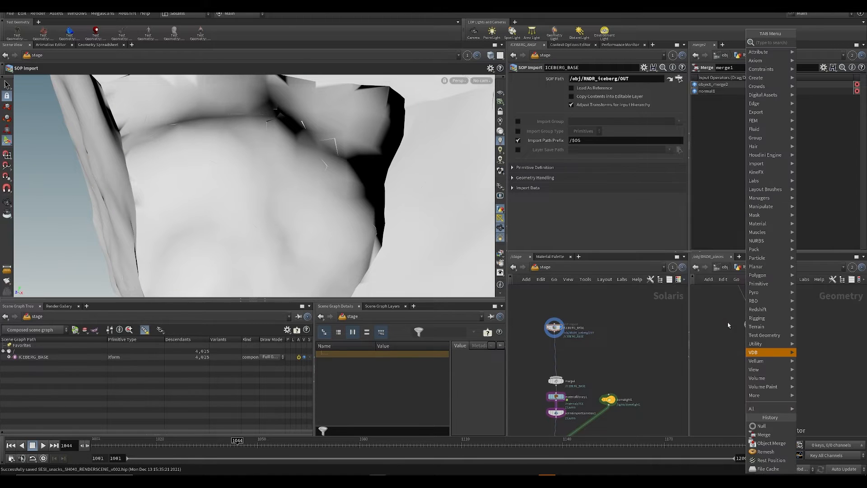
text(null)
key(Return)
click(757, 375)
drag(767, 327, 757, 370)
drag(600, 76, 600, 78)
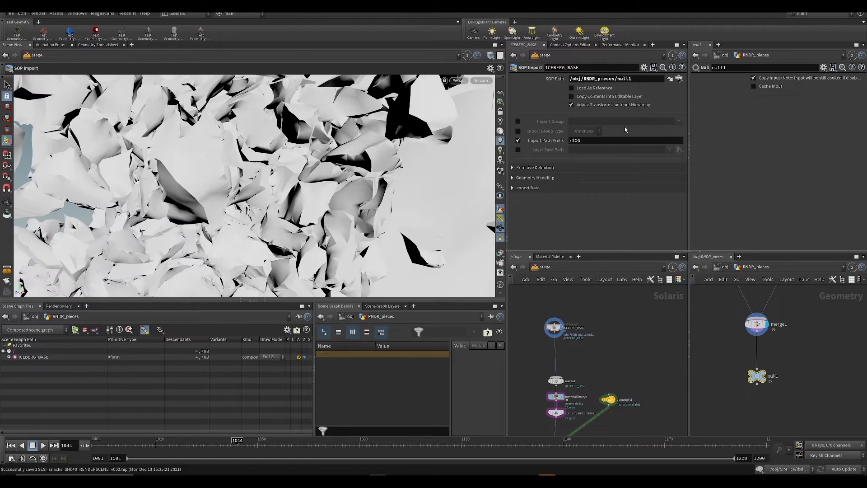
Step: Display merge2 in the stage network at frame 1012 and look through the shot camera /mover/SH041
drag(185, 450, 129, 446)
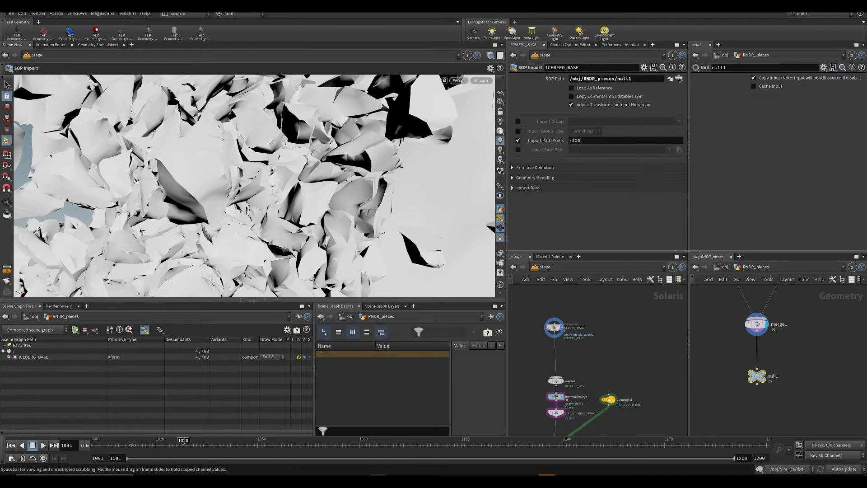
click(481, 81)
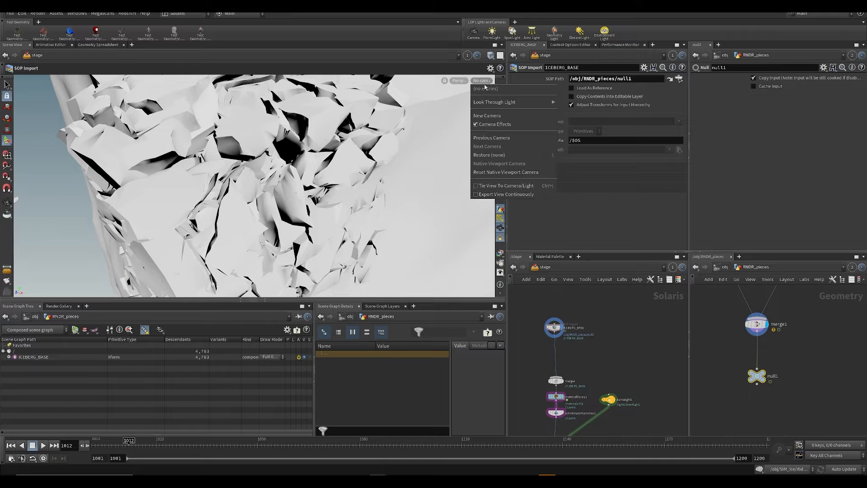
click(592, 354)
middle_drag(592, 354, 596, 245)
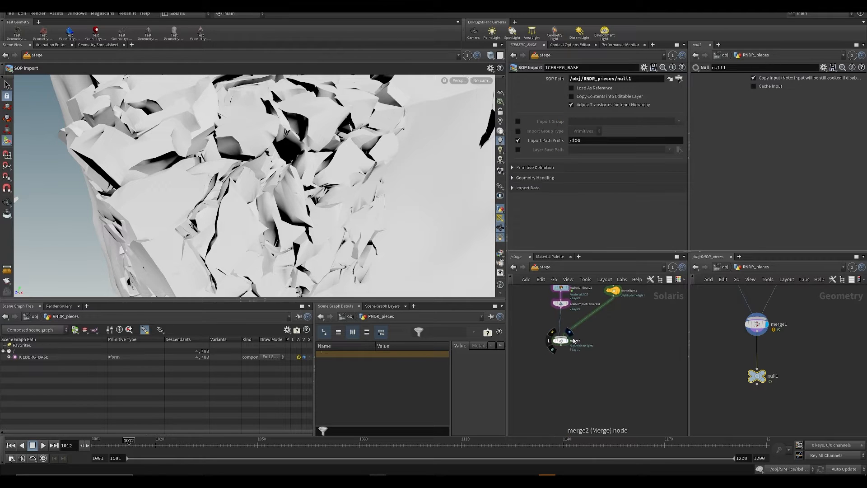
click(570, 332)
click(483, 81)
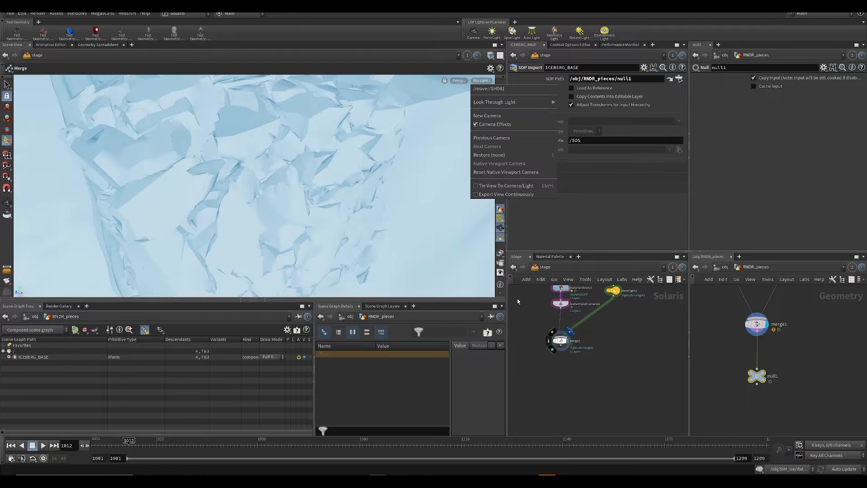
click(493, 90)
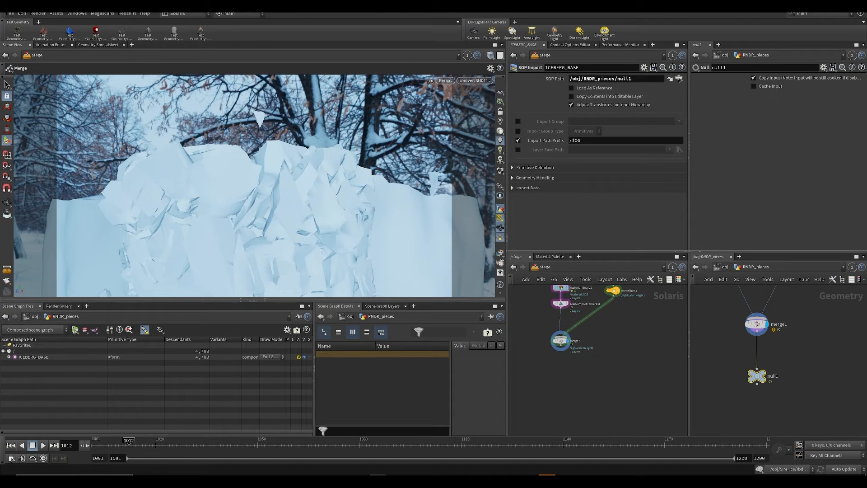
Step: Switch the viewport renderer to Karma and save the scene
click(445, 81)
click(447, 112)
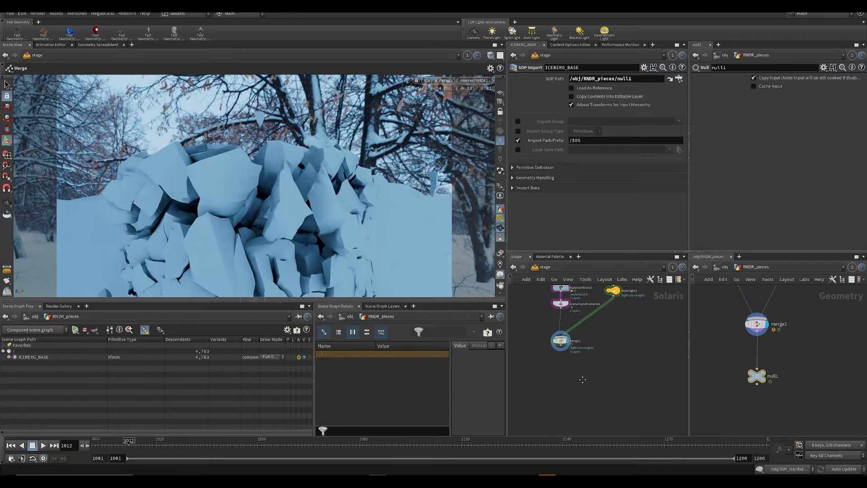
middle_drag(583, 380, 585, 419)
key(ctrl+s)
key(Tab)
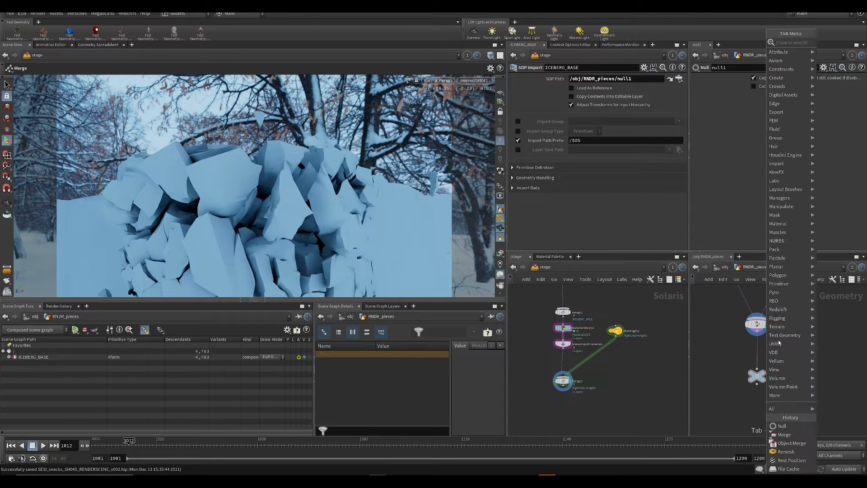
text(rest)
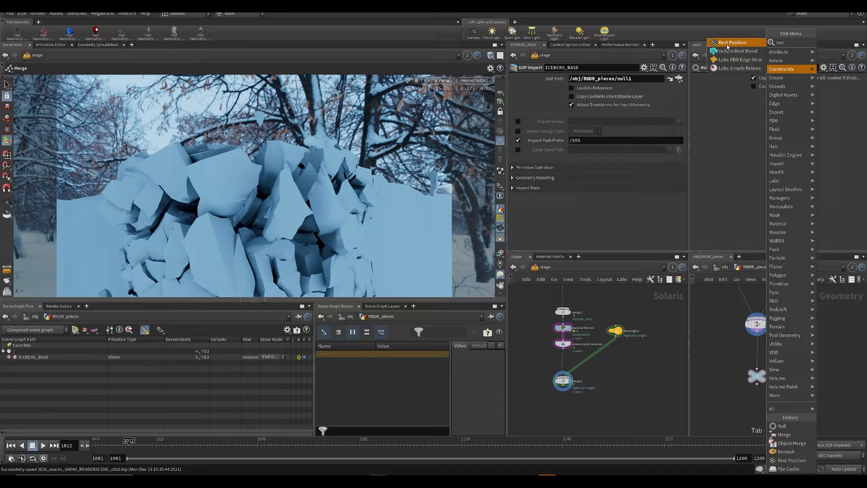
click(702, 368)
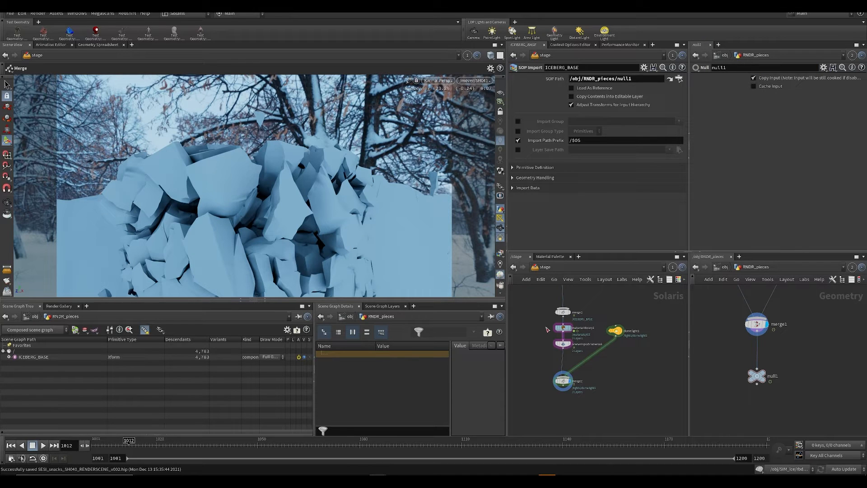
Step: Open the ICE shader inside materiallibrary1 and set its displacement noise amplitude to 50
click(563, 327)
key(ctrl+s)
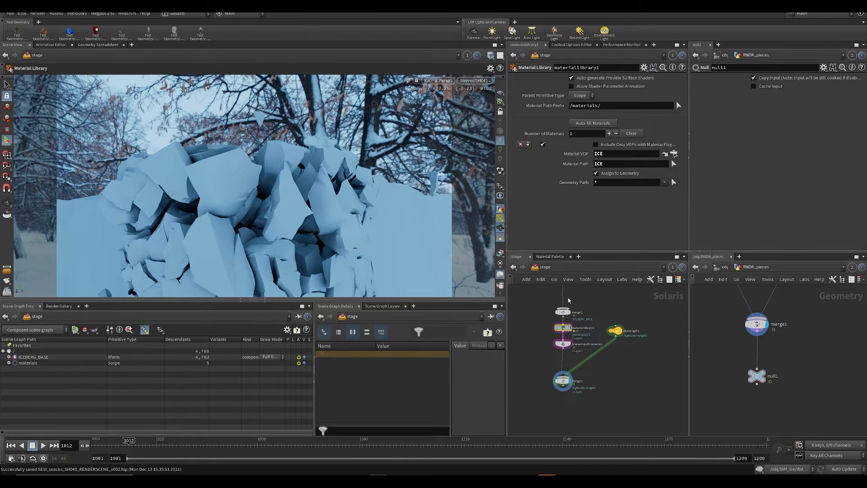
double_click(564, 328)
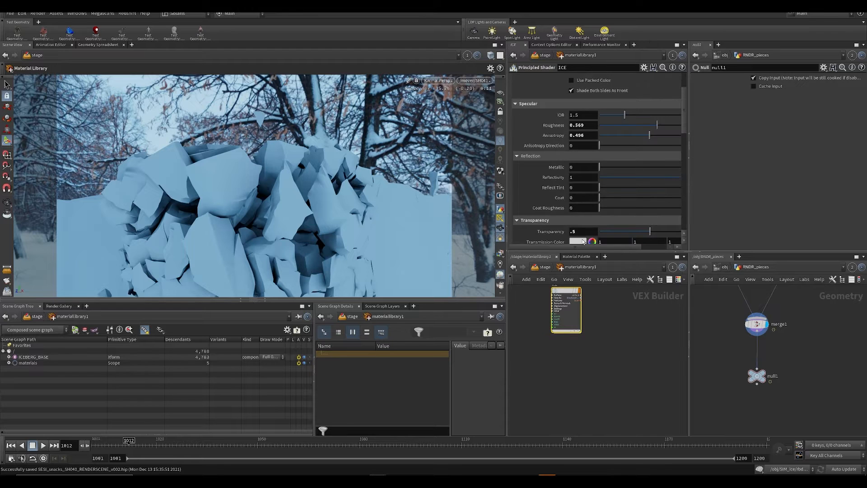
scroll(592, 201, down, 3)
scroll(592, 201, up, 5)
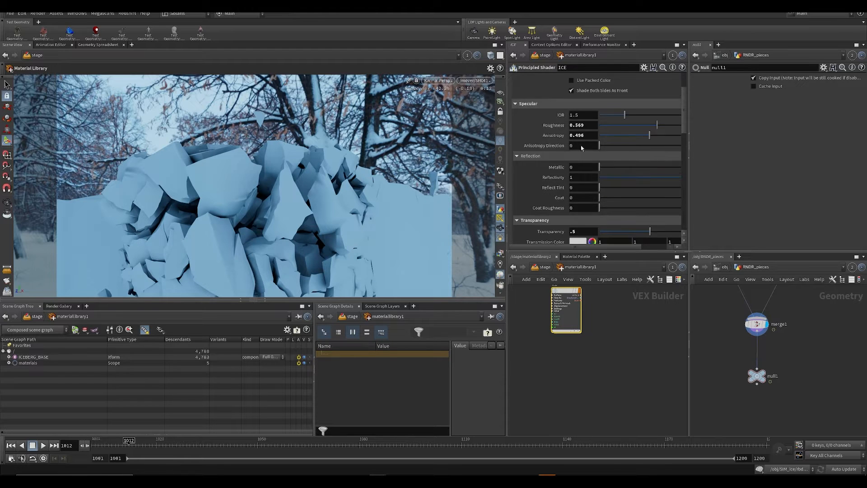
click(632, 78)
drag(588, 228, 523, 218)
text(50)
key(Return)
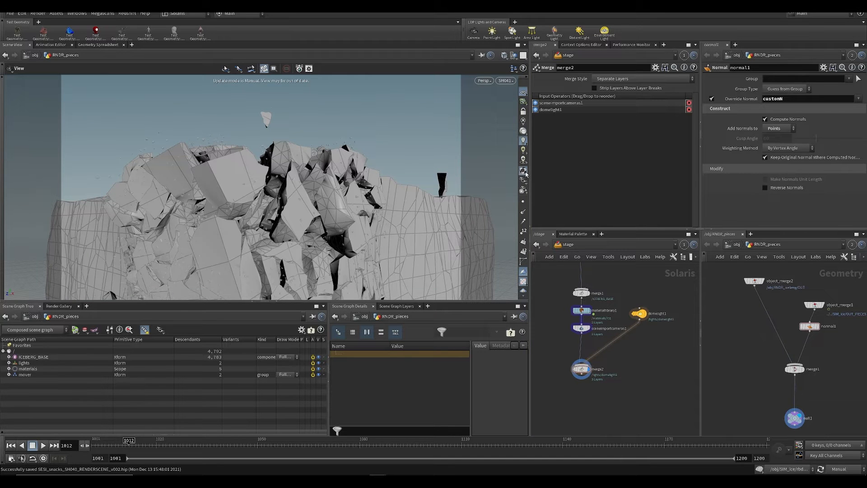
Step: Reopen the ICE shader in materiallibrary1 and set its displacement noise amplitude to .03
double_click(581, 310)
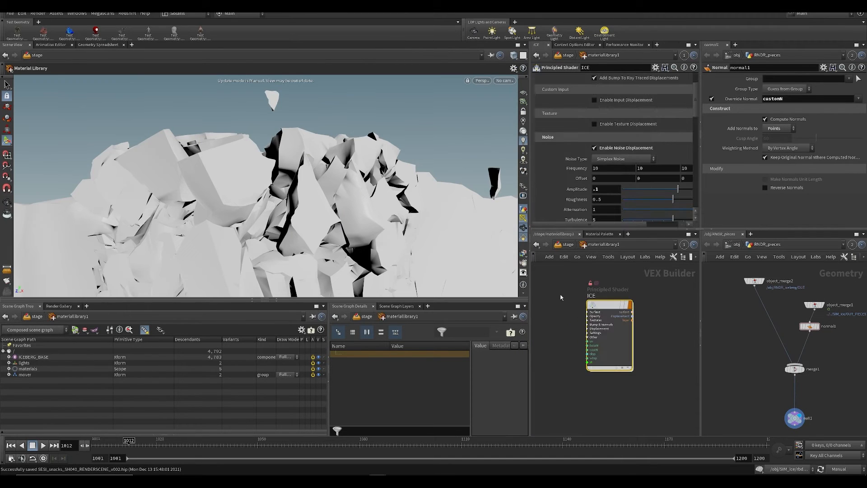
click(603, 192)
text(03)
key(Return)
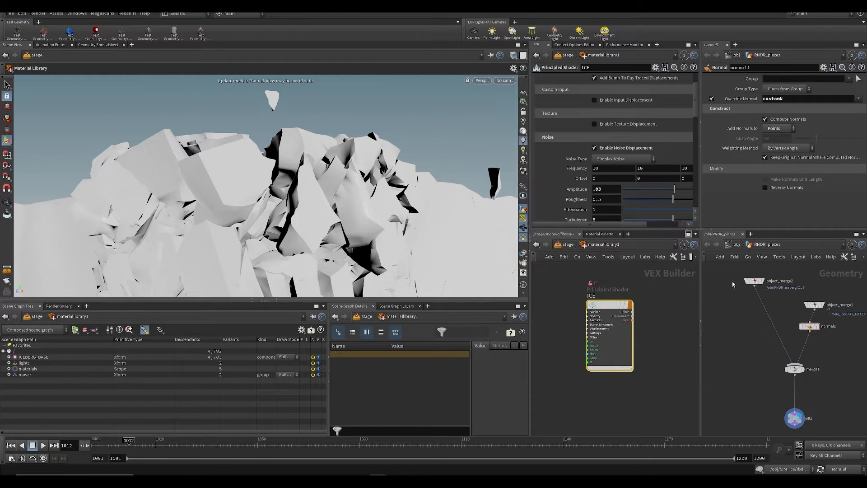
Step: Move normal1 from the object_merge1 branch to between merge1 and the final null in RNDR_pieces, and save the scene
drag(788, 319, 819, 344)
key(ctrl+x)
key(ctrl+v)
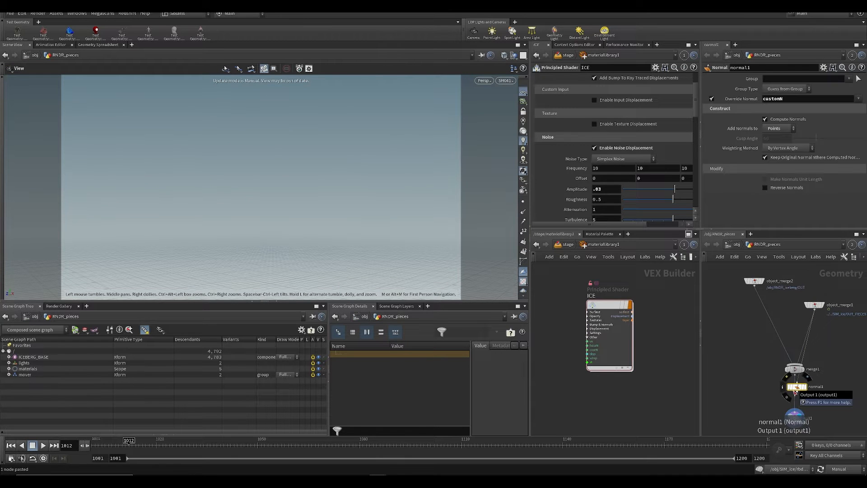
drag(797, 392, 803, 392)
click(795, 411)
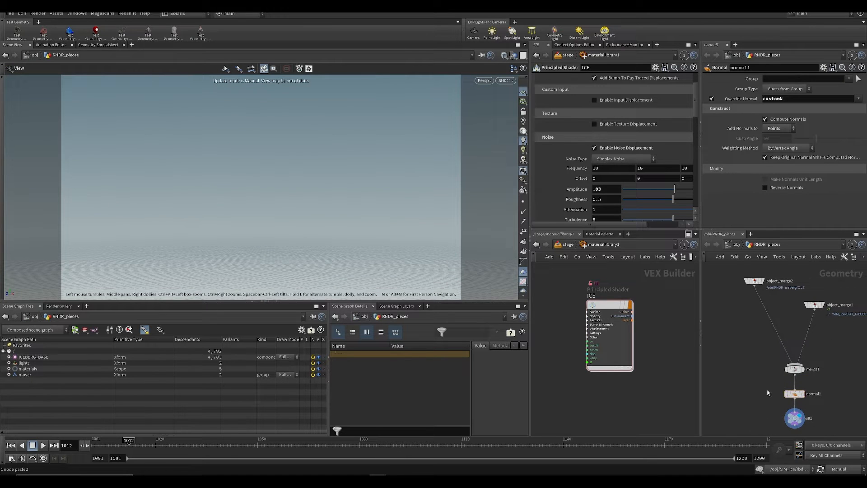
middle_drag(779, 399, 772, 384)
key(ctrl+s)
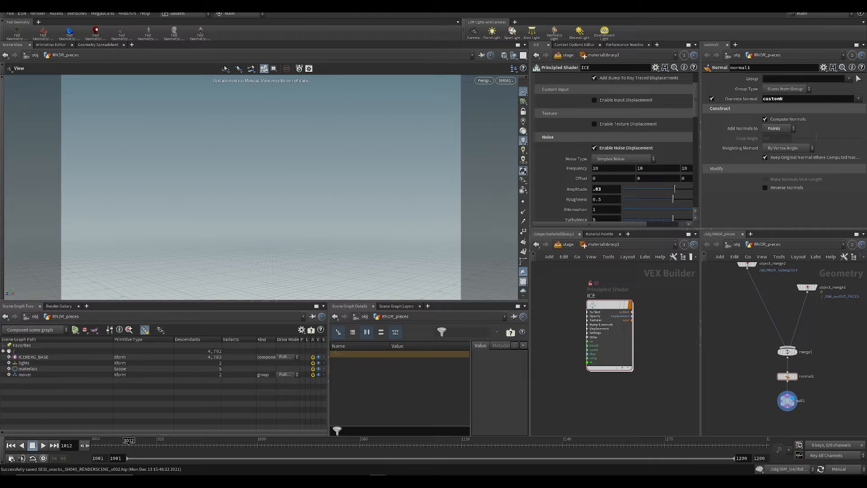
Step: Return to the stage network and render the viewport with Karma
click(484, 80)
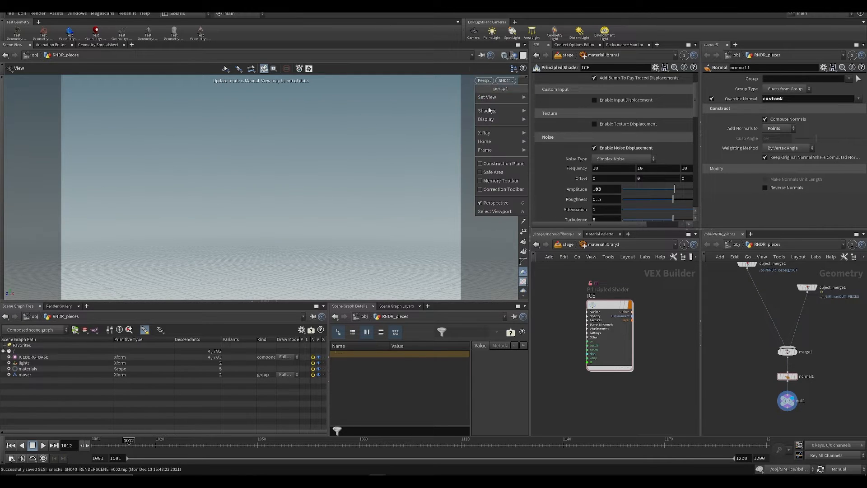
click(433, 201)
click(567, 243)
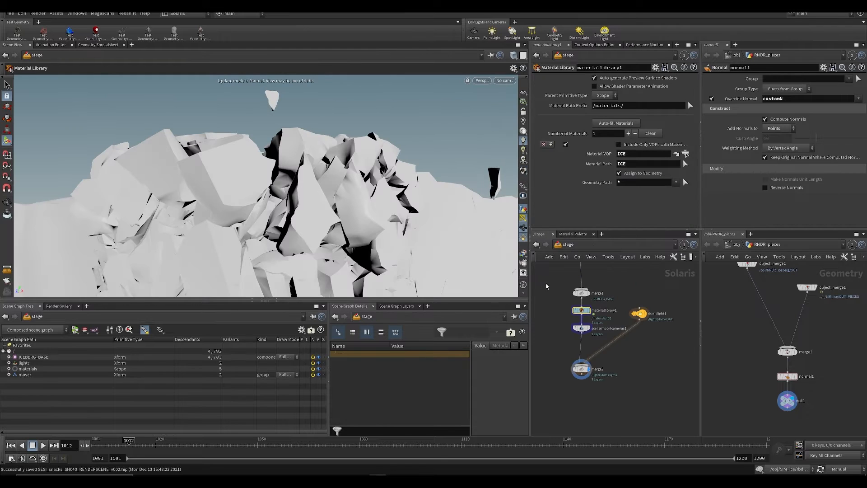
click(491, 81)
click(484, 150)
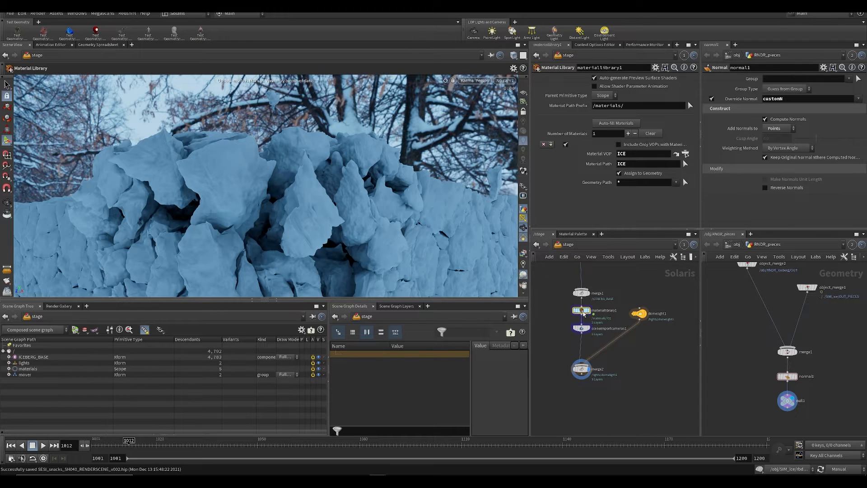
Step: Review the ICE shader's surface, transparency and noise displacement settings alongside the Karma render
double_click(582, 311)
scroll(568, 107, up, 3)
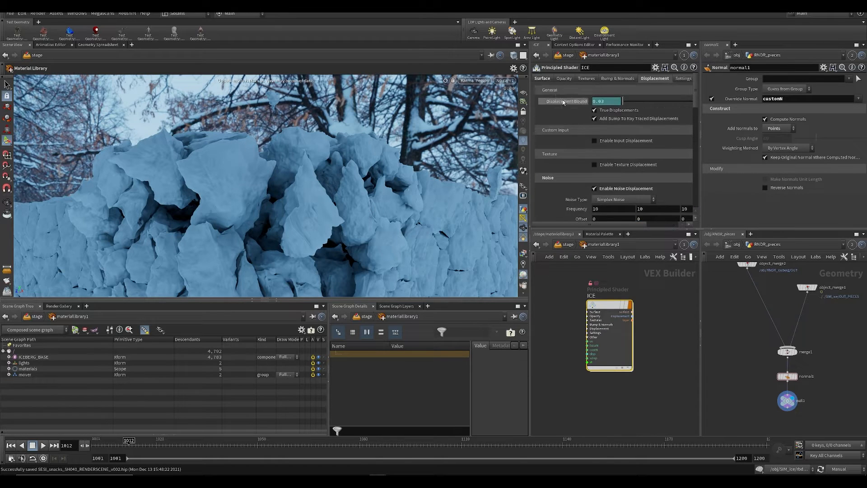
click(543, 79)
scroll(702, 137, down, 5)
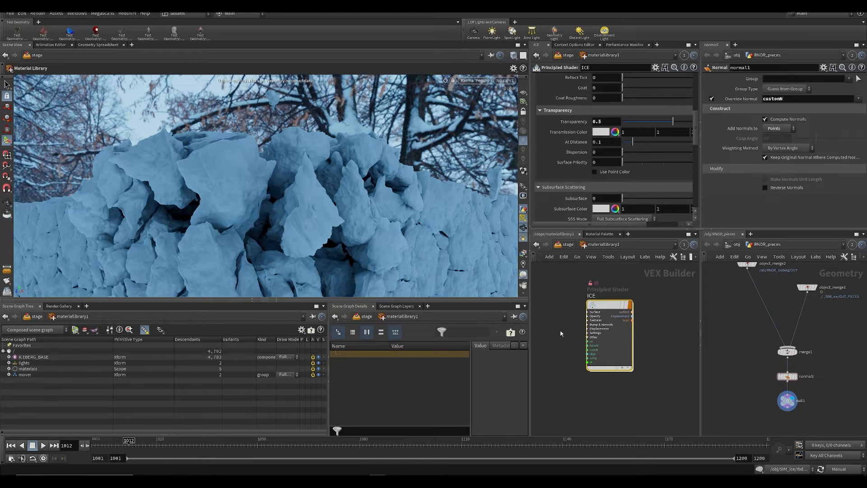
click(523, 167)
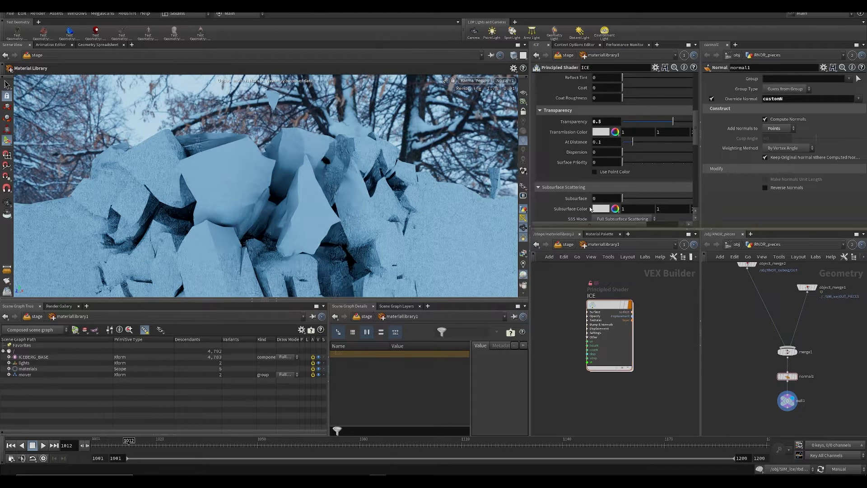
scroll(639, 94, up, 5)
scroll(639, 94, up, 2)
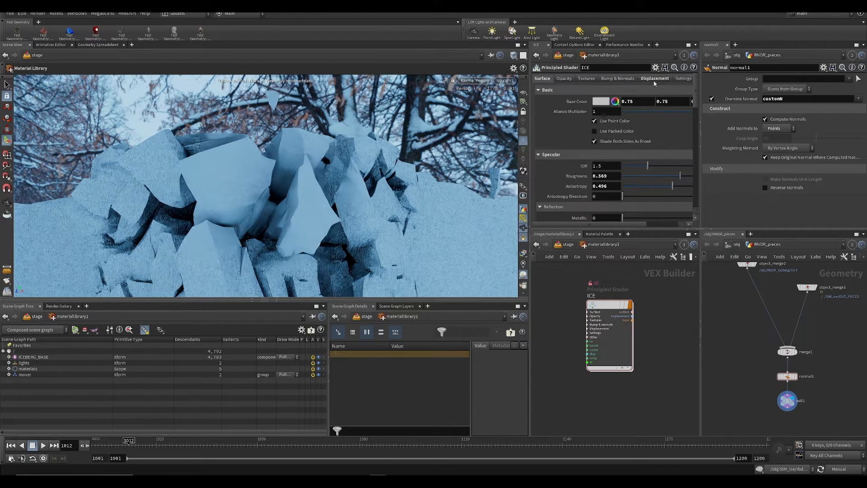
click(654, 78)
scroll(626, 171, down, 3)
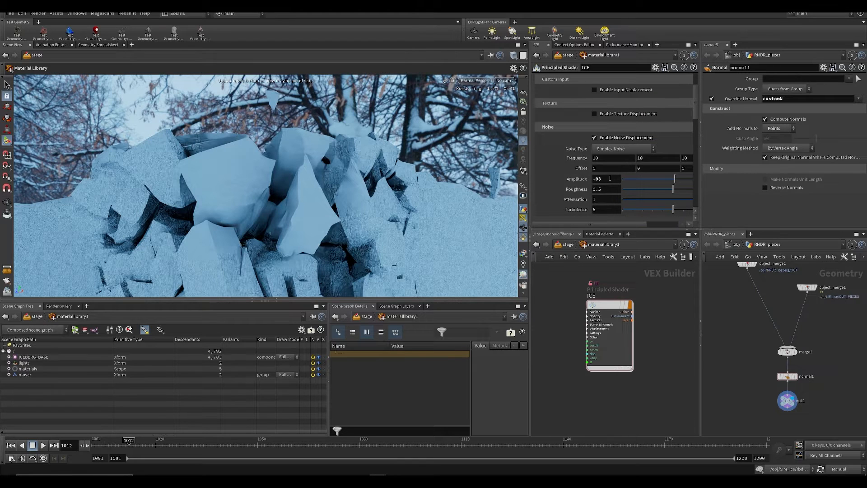
Step: Return the update mode to Auto Update and save the scene
click(524, 170)
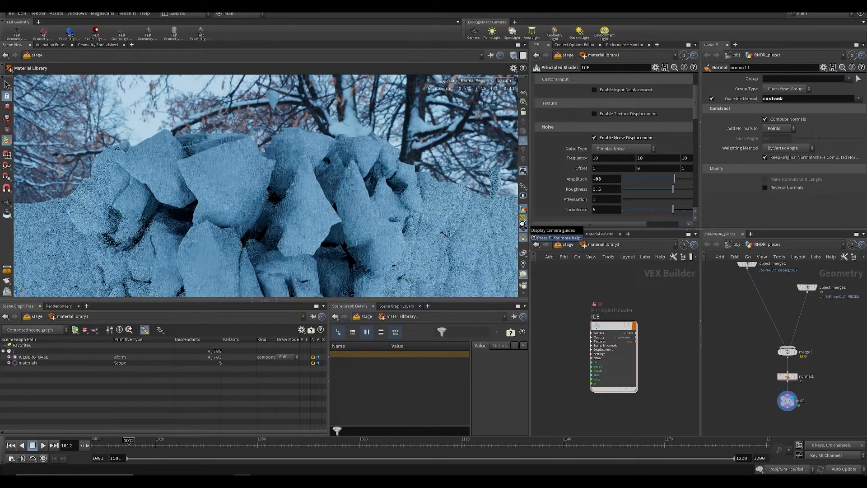
middle_drag(572, 350, 578, 323)
key(ctrl+s)
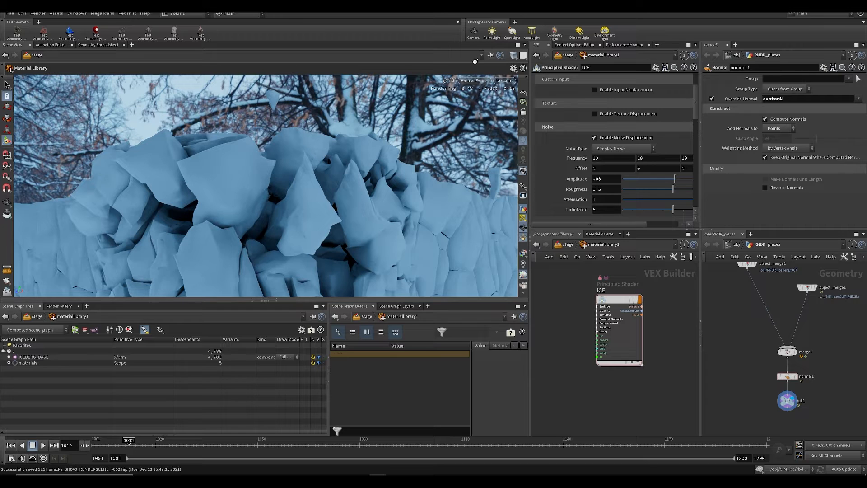
Step: Switch the viewport to Houdini GL and set the ICE shader's displacement noise frequency to 55 on all three axes
click(482, 82)
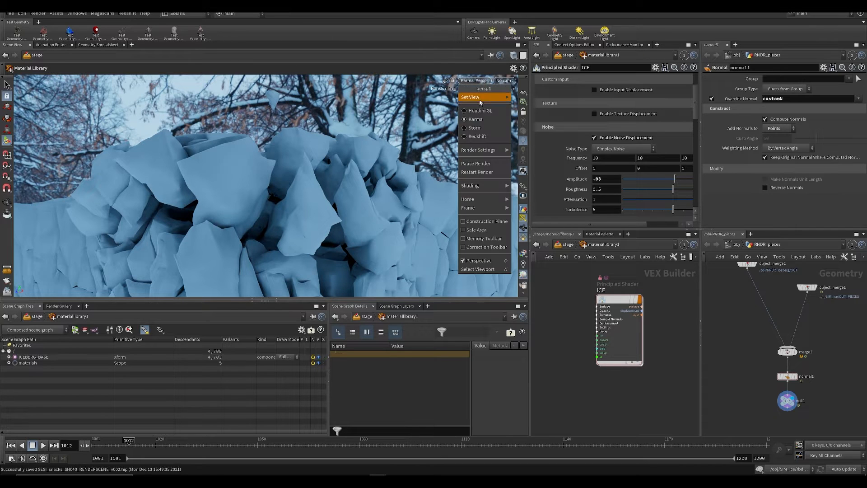
click(483, 107)
text(55)
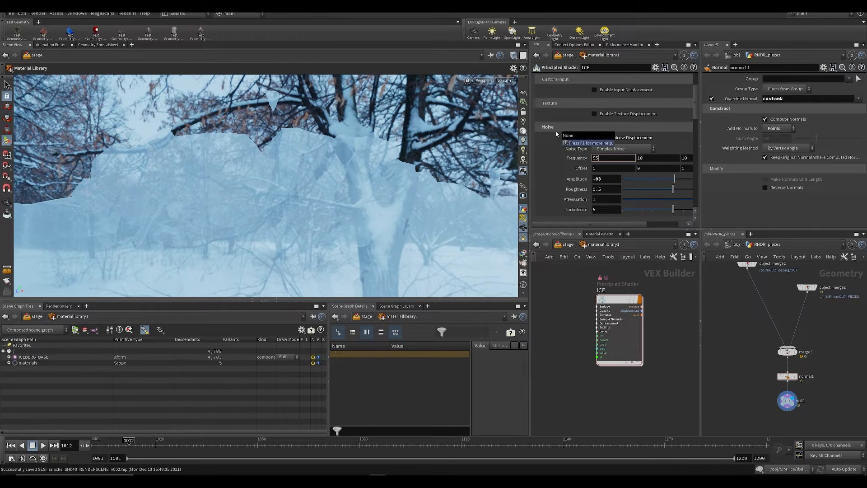
key(Tab)
text(55)
key(Tab)
text(55)
key(Return)
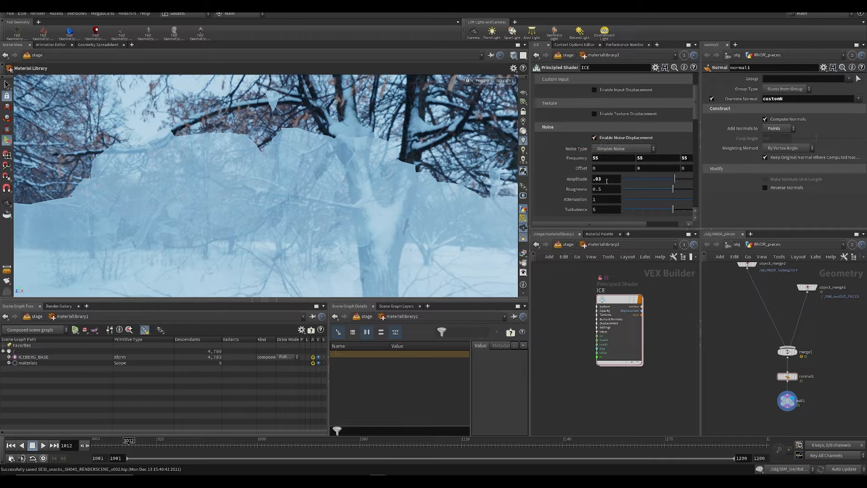
Step: Preview the displaced iceberg with the Karma renderer and save the scene
click(482, 80)
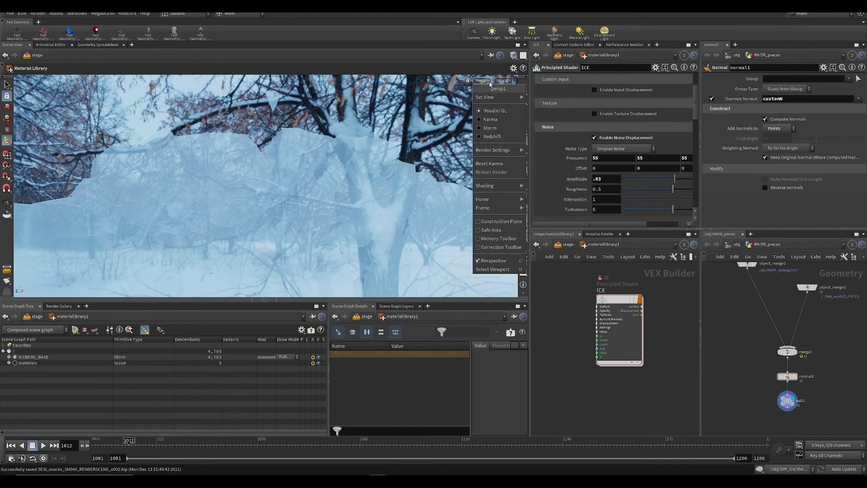
click(492, 116)
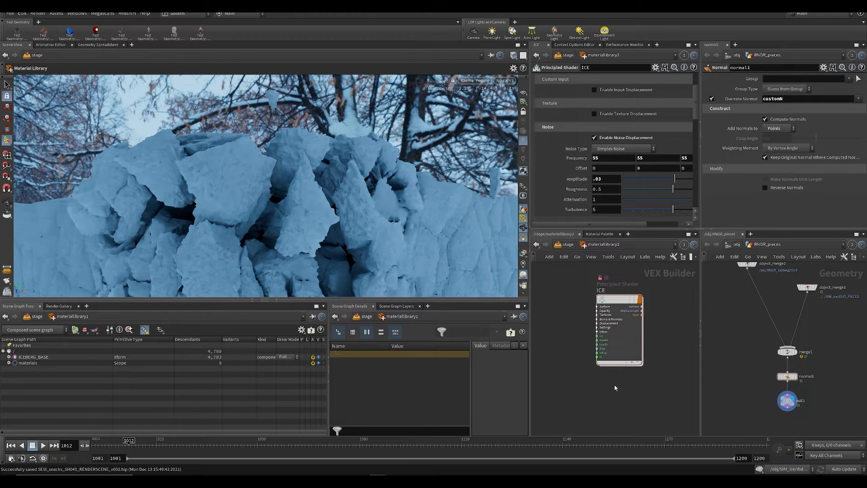
key(ctrl+s)
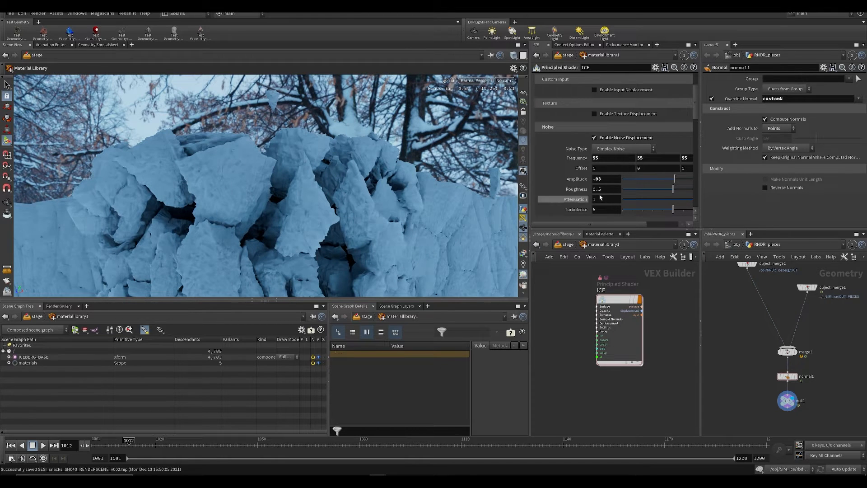
Step: Set the ICE shader's displacement noise amplitude to .01
key(BackSpace)
text(1)
key(Return)
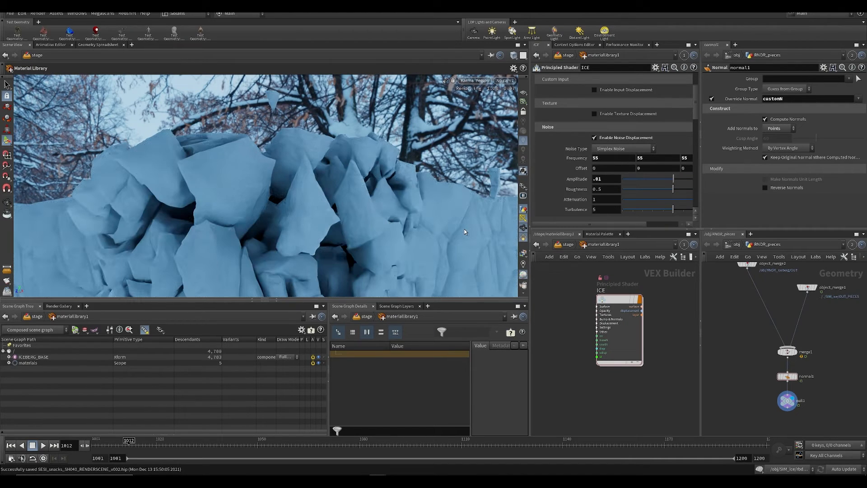
Step: Try a displacement noise amplitude of .015 on the ICE shader, then settle on .022
click(607, 179)
text(5)
key(Return)
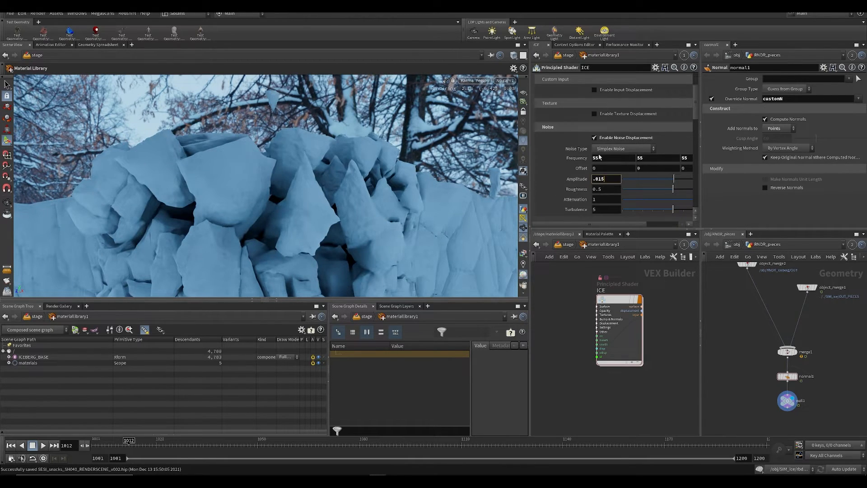
key(BackSpace)
key(BackSpace)
text(22)
key(Return)
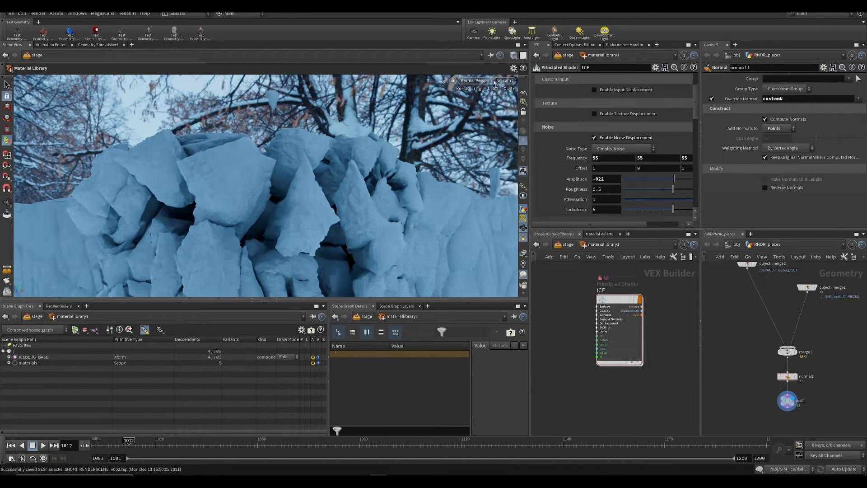
Step: With the viewport in Houdini GL, set the ICE shader's noise frequency to 40 on all axes, save, and preview it in Karma
click(480, 110)
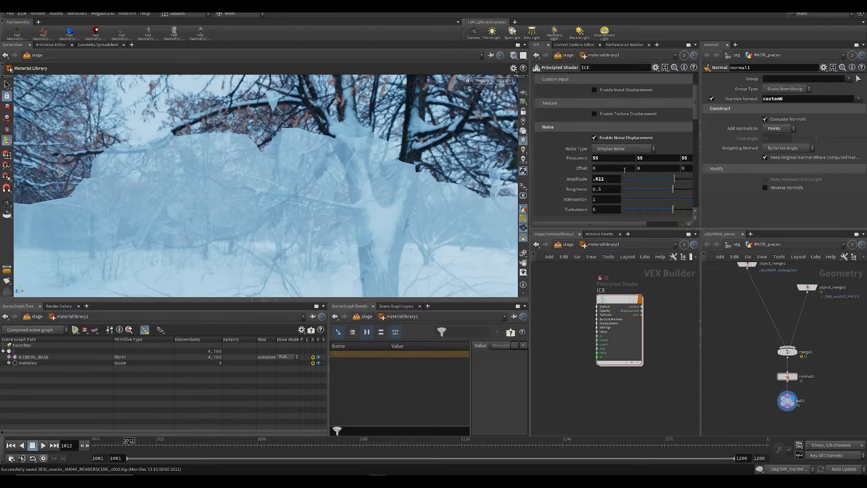
key(ctrl+s)
drag(607, 159, 544, 146)
text(40)
key(Return)
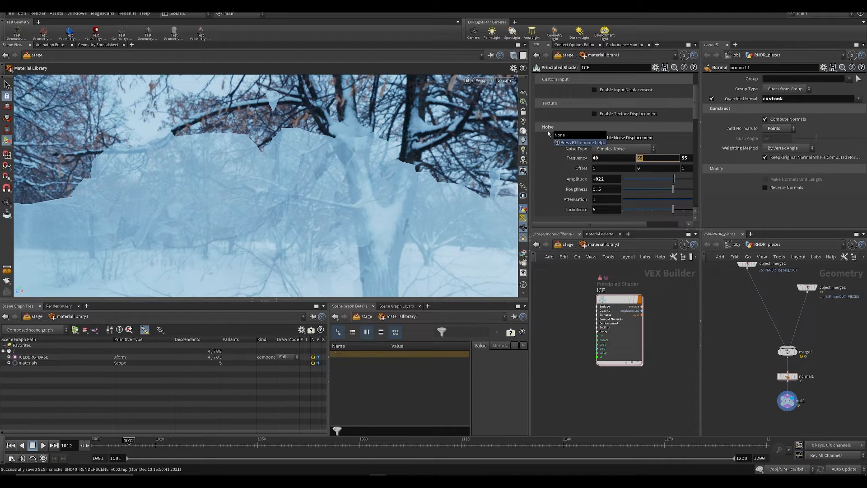
key(ctrl+s)
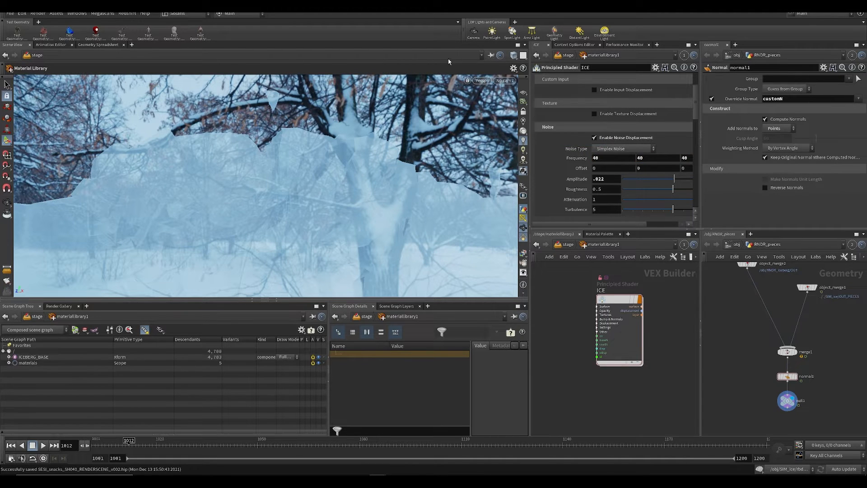
click(481, 81)
click(488, 120)
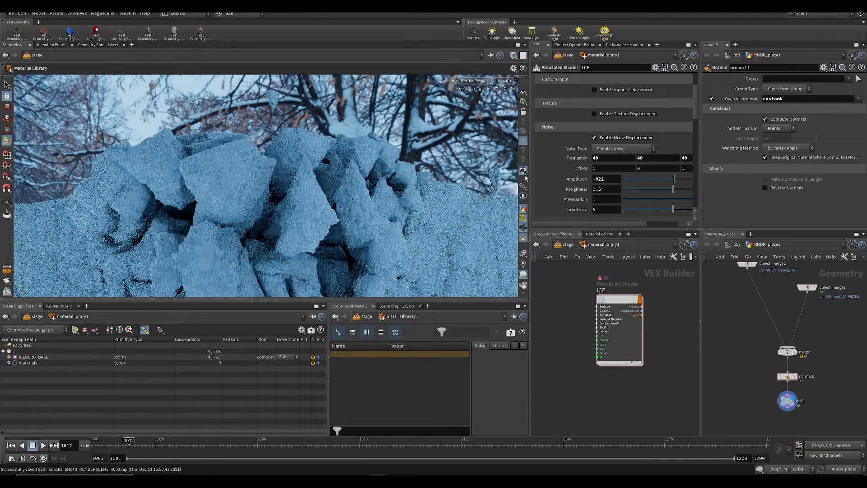
Step: Set the ICE shader's surface transparency to 0.58
scroll(544, 80, up, 3)
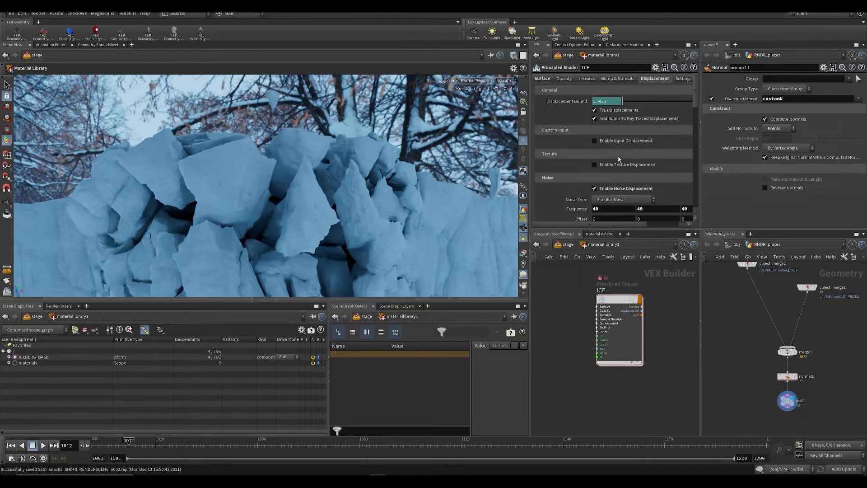
right_click(556, 66)
click(548, 67)
click(545, 79)
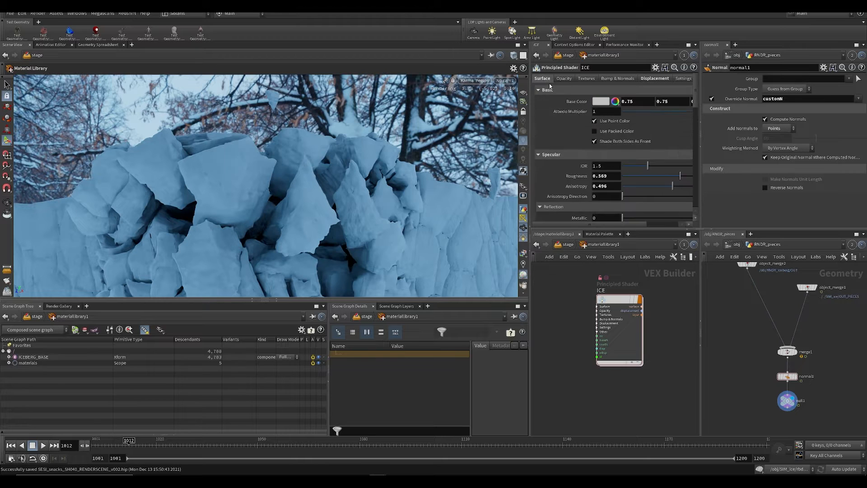
scroll(641, 186, down, 5)
drag(673, 170, 681, 171)
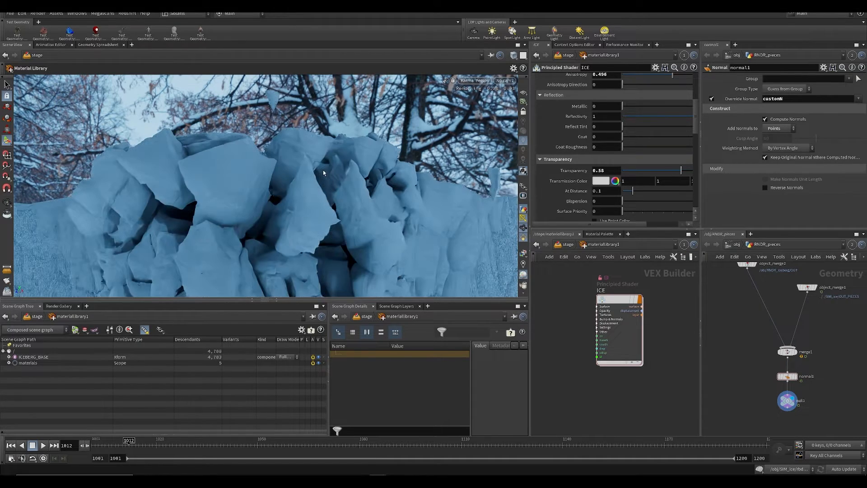
Step: Enable fake caustics in the ICE shader's opacity settings and set the shadow opacity to 0.203
scroll(586, 94, up, 5)
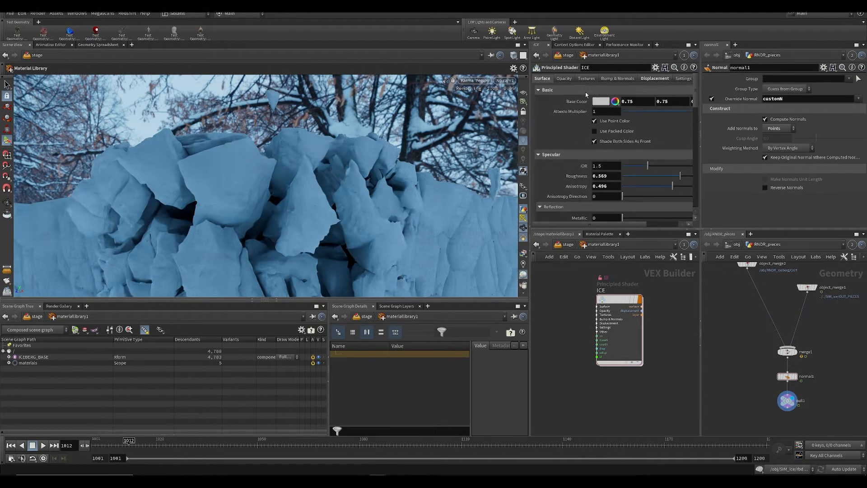
click(564, 78)
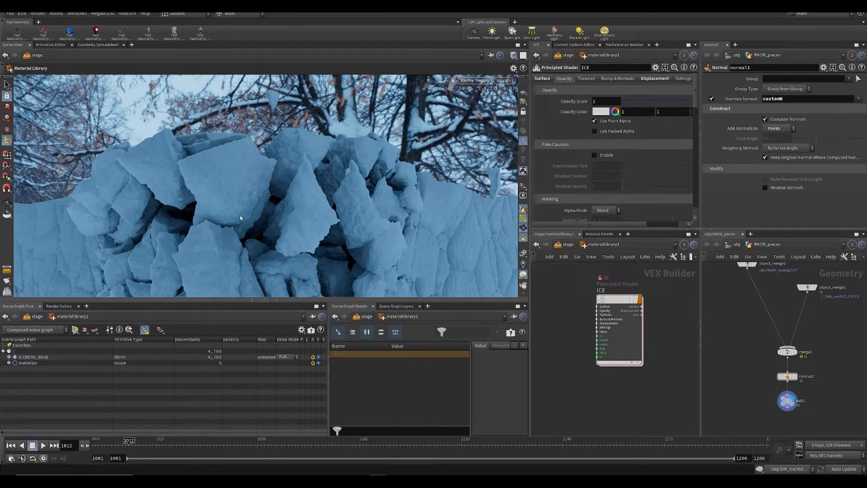
click(607, 155)
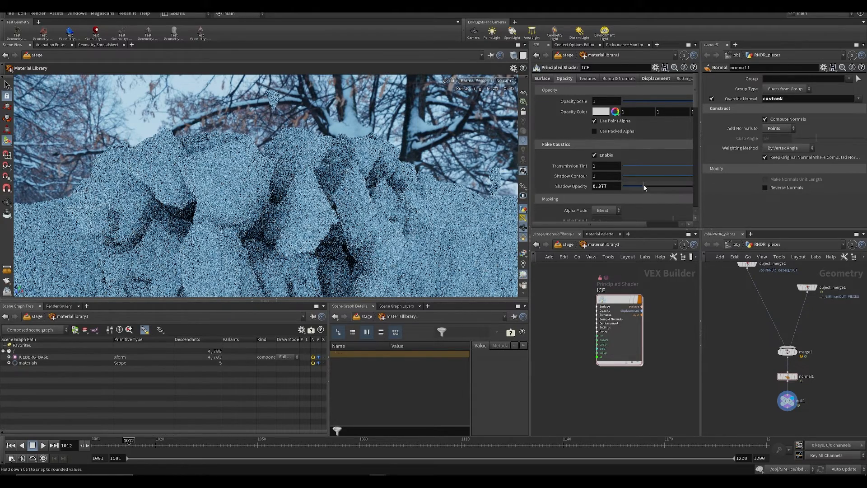
drag(639, 188, 643, 187)
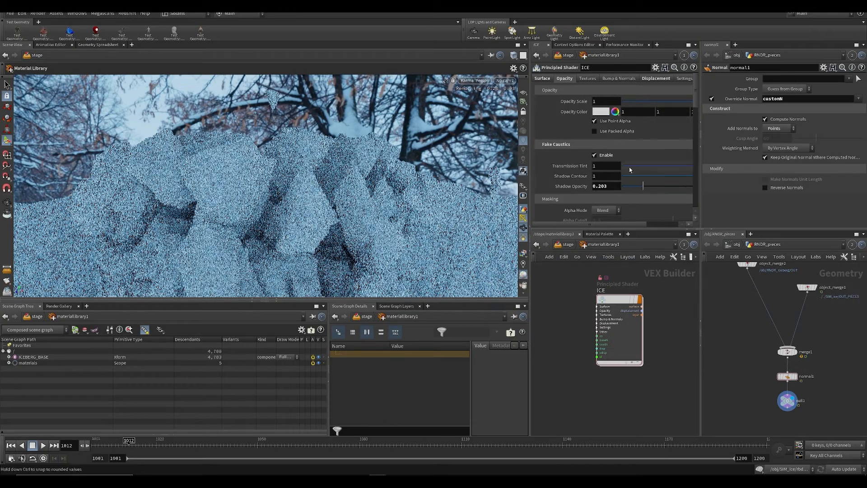
Step: Try transmission tint and shadow contour at 0, save the scene, and set them to 0.116 and 0.129
click(630, 166)
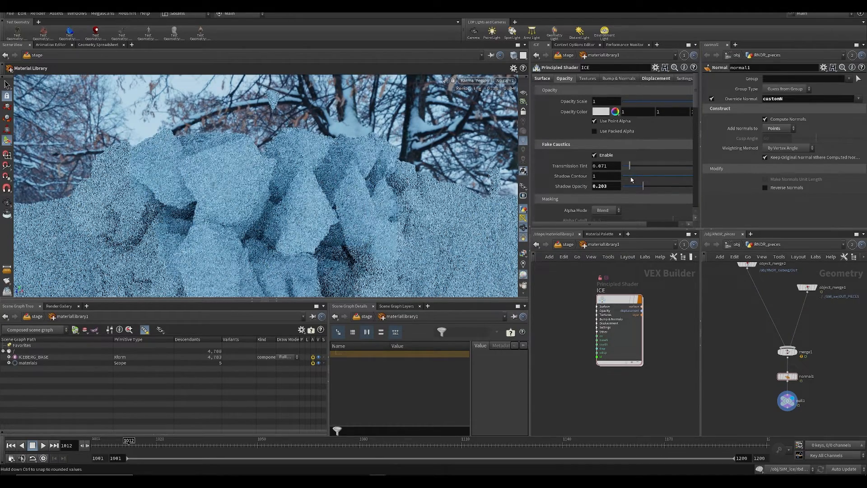
drag(631, 180, 601, 177)
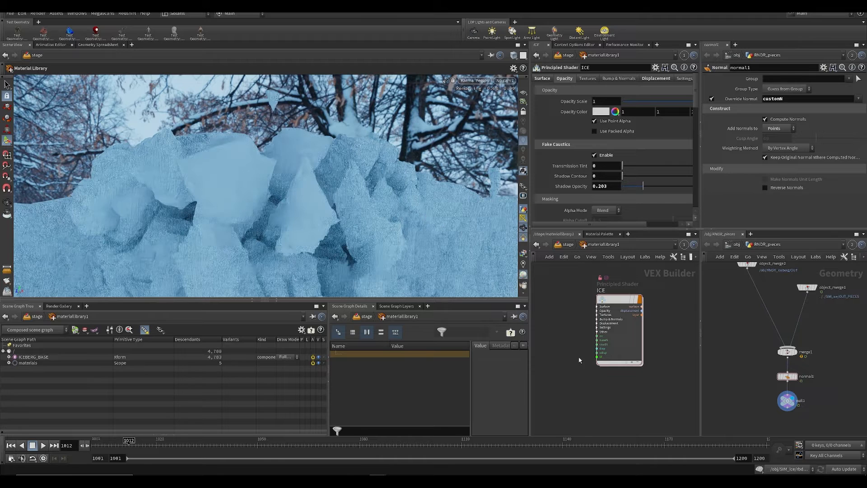
middle_drag(601, 368, 604, 350)
key(ctrl+s)
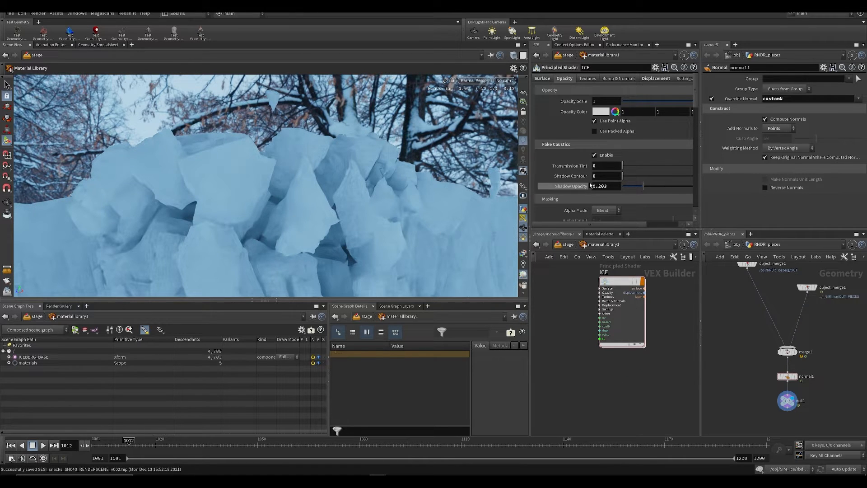
click(634, 166)
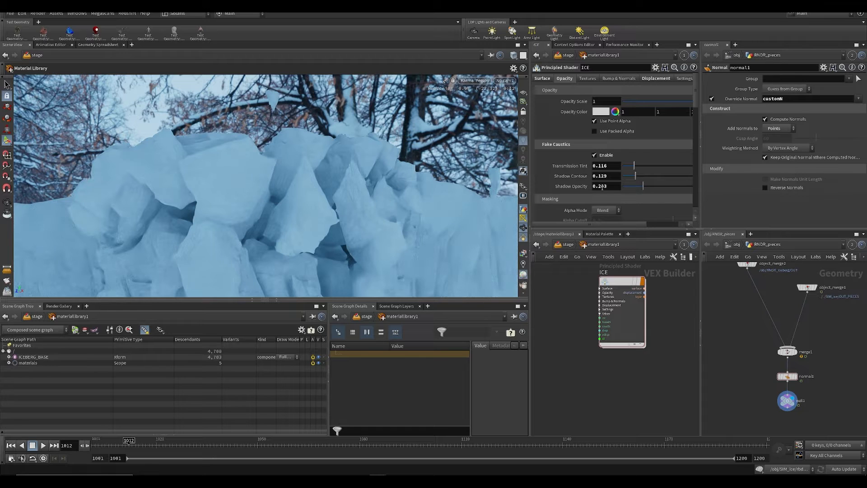
Step: Set Karma's refraction limit to 2 in the viewport display options, keeping the dialog clear of the render
click(546, 79)
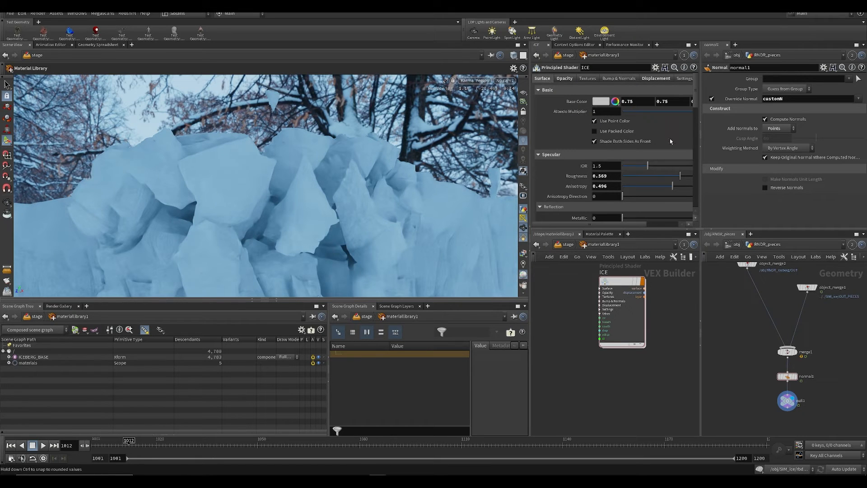
drag(696, 93, 704, 136)
key(d)
scroll(320, 254, down, 3)
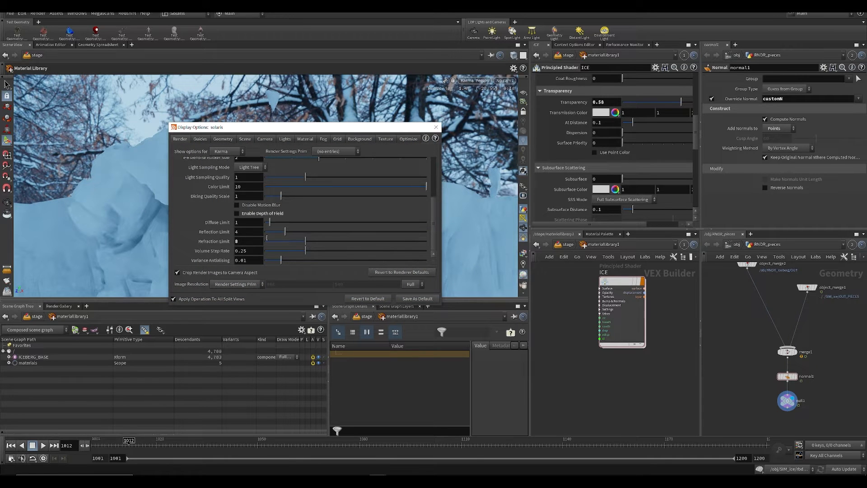
drag(277, 132, 473, 136)
double_click(434, 245)
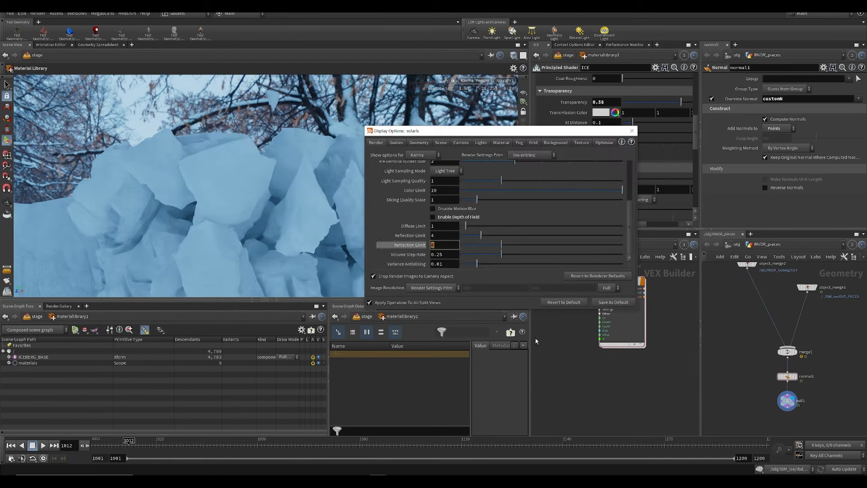
text(2)
key(Return)
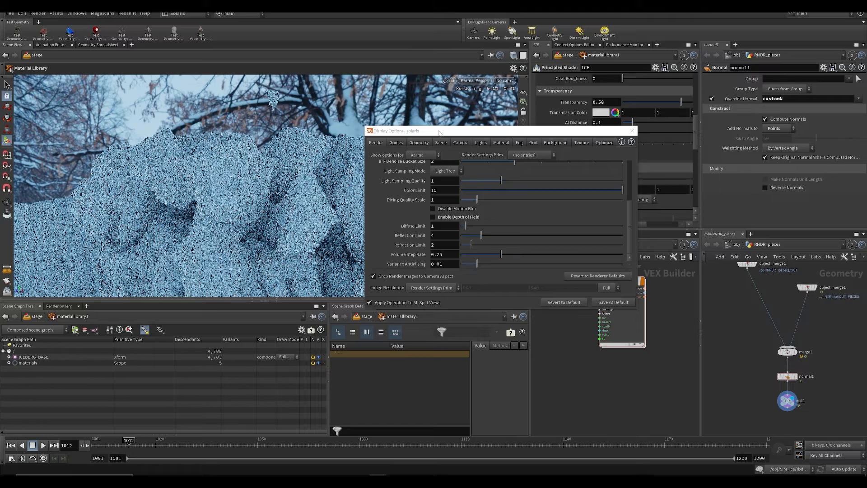
drag(451, 131, 604, 130)
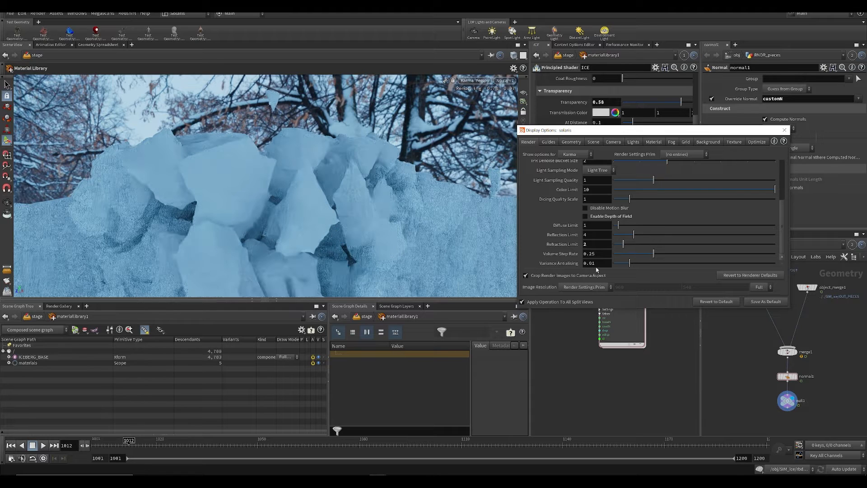
Step: Set Karma's refraction limit to 3, close the display options and save the scene
double_click(589, 244)
text(3)
key(Return)
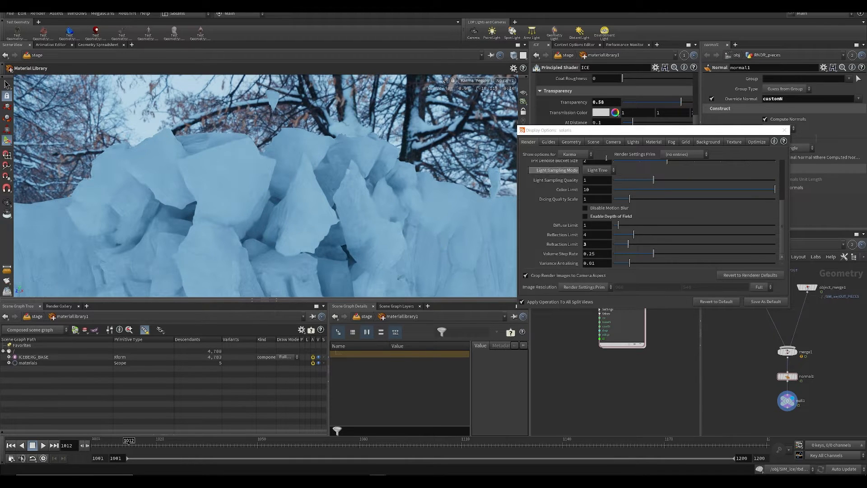
click(783, 130)
key(ctrl+s)
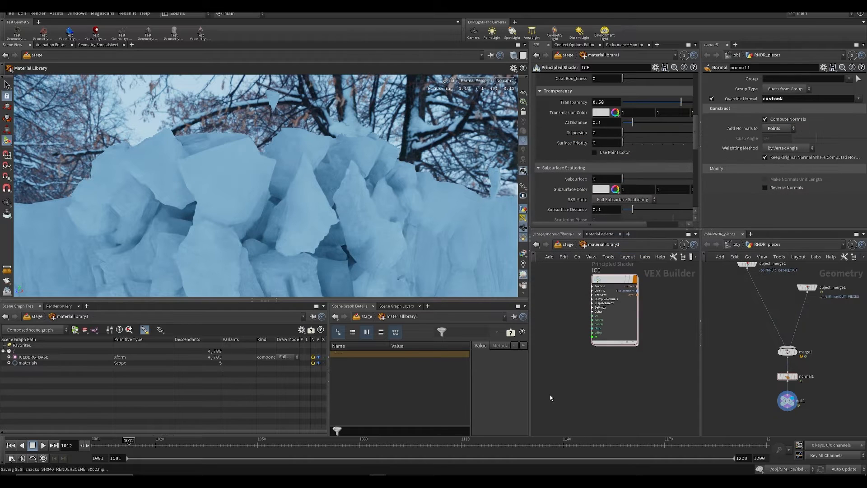
Step: Switch the viewport to Houdini GL and back to Karma to restart the iceberg preview
click(475, 80)
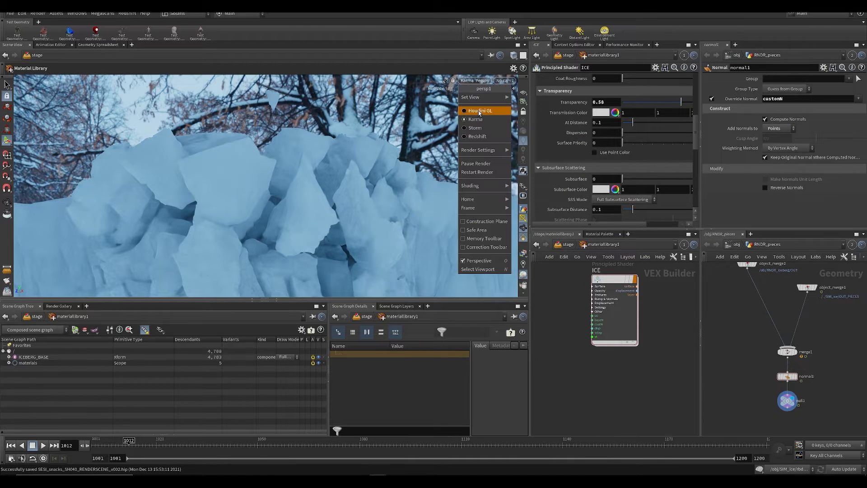
click(483, 111)
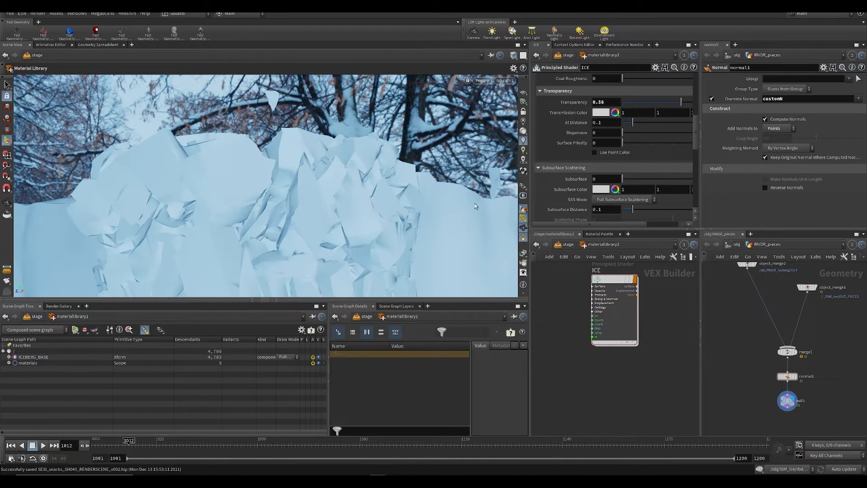
click(480, 80)
click(483, 119)
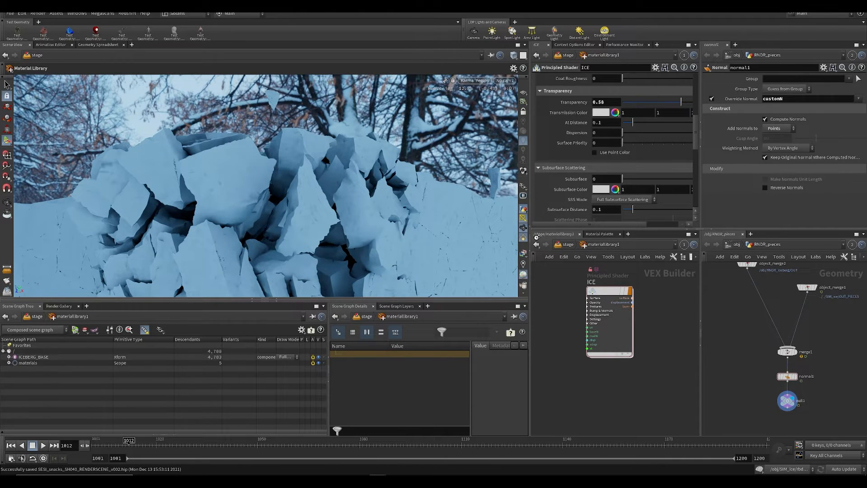
Step: Select the merge2 node in the stage network and look through the /mover/SH041 camera
click(567, 244)
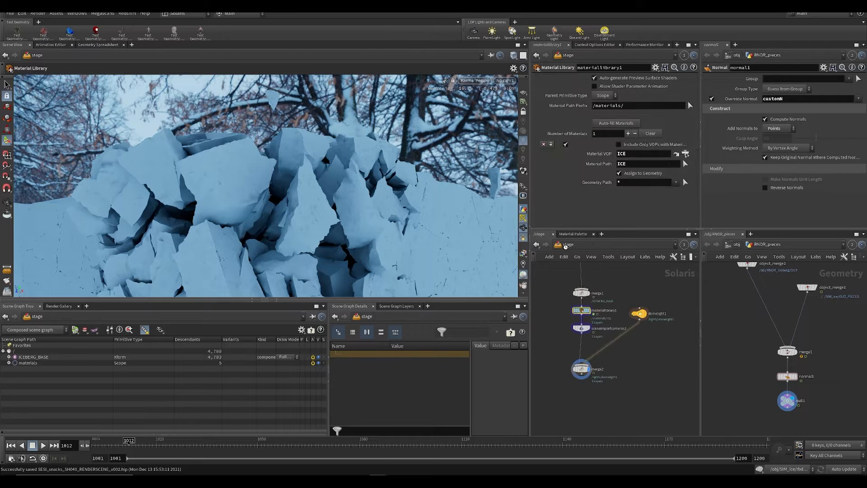
click(582, 369)
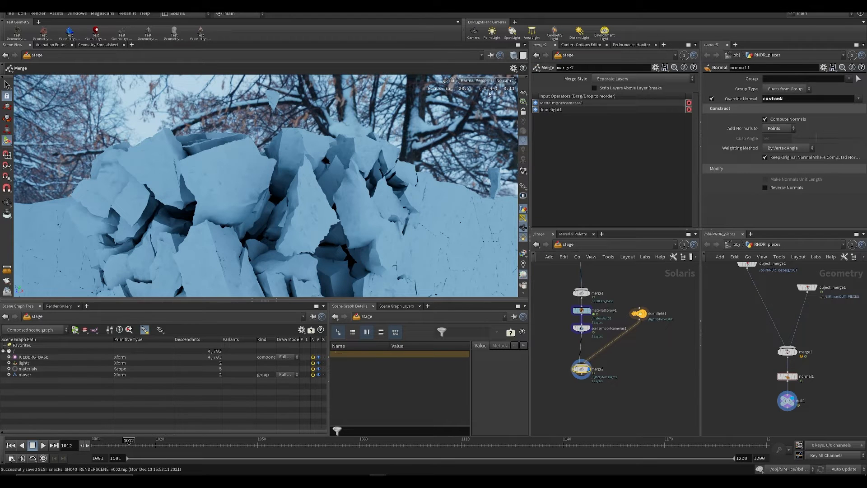
click(502, 80)
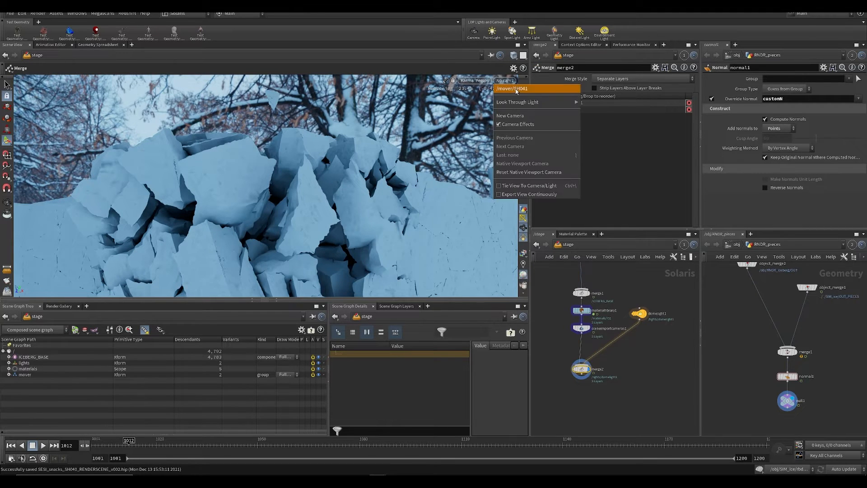
click(515, 89)
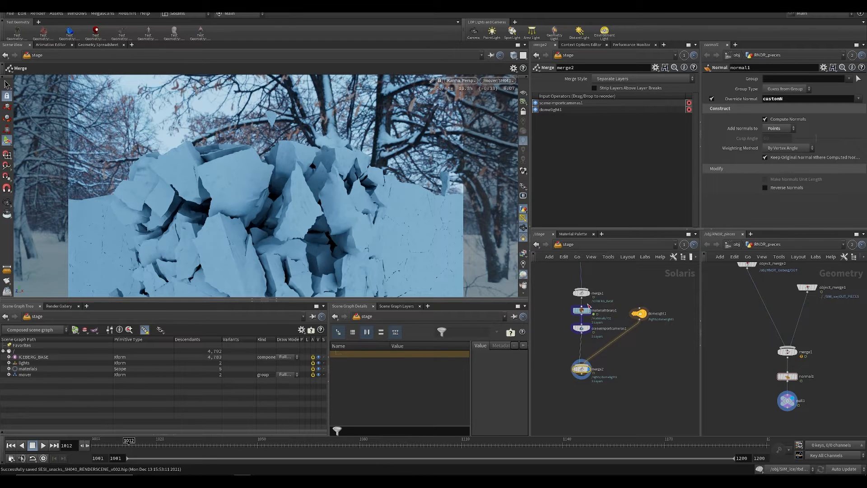
Step: Check the fake caustics toggle in the ICE shader's opacity settings and turn on material display in the Karma viewport
double_click(583, 310)
scroll(621, 110, up, 5)
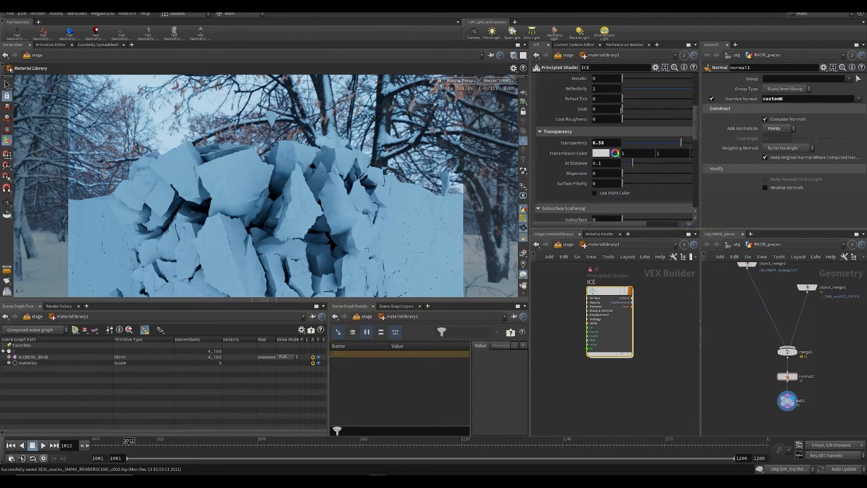
scroll(621, 111, up, 5)
click(572, 80)
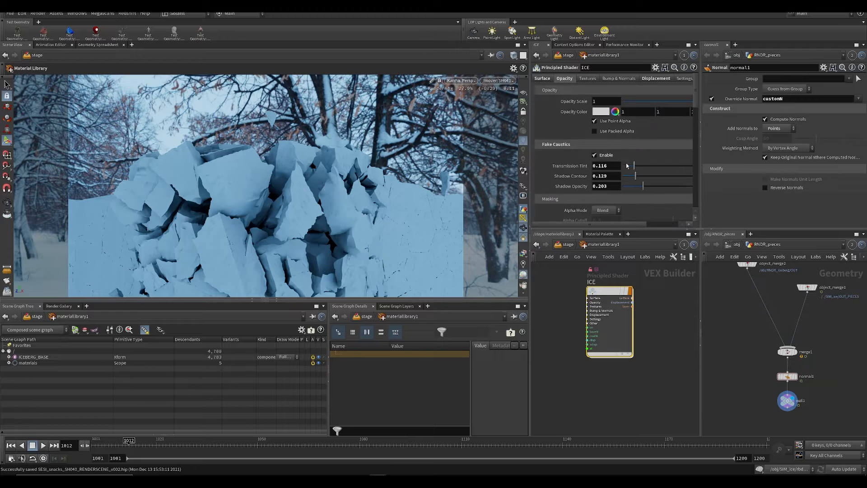
click(594, 156)
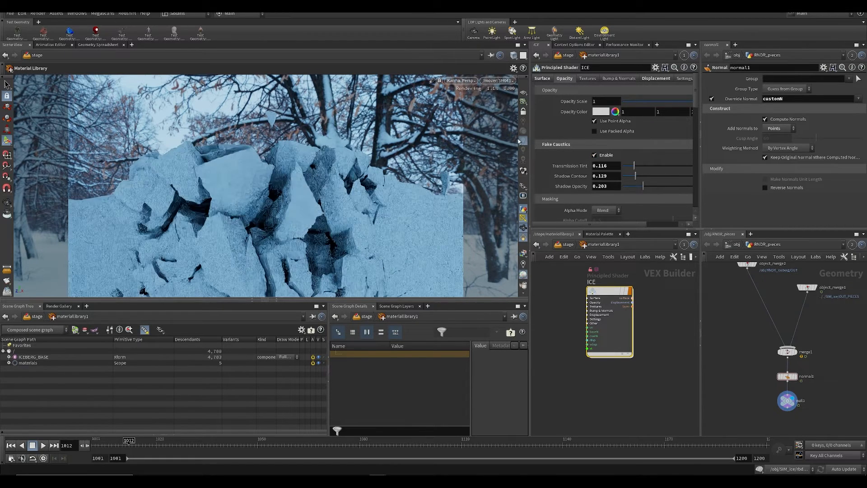
click(524, 172)
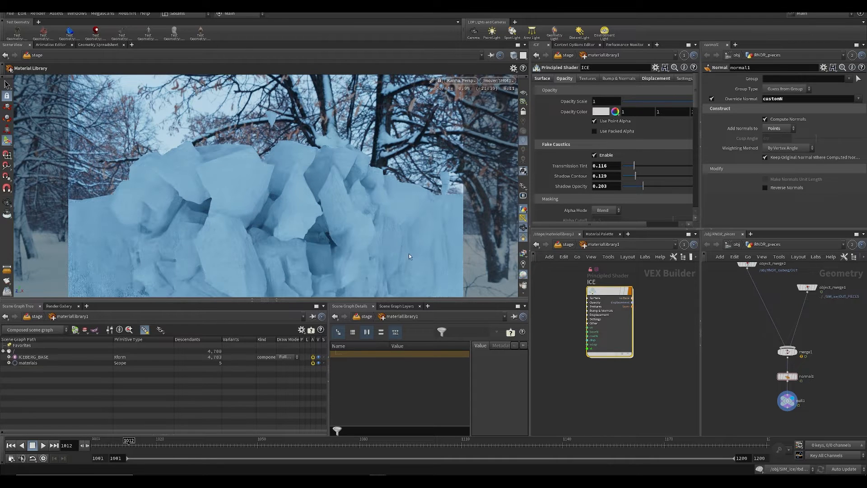
Step: Save the scene and preview the iceberg's Karma render at frame 1007, then save again
middle_drag(684, 399, 662, 437)
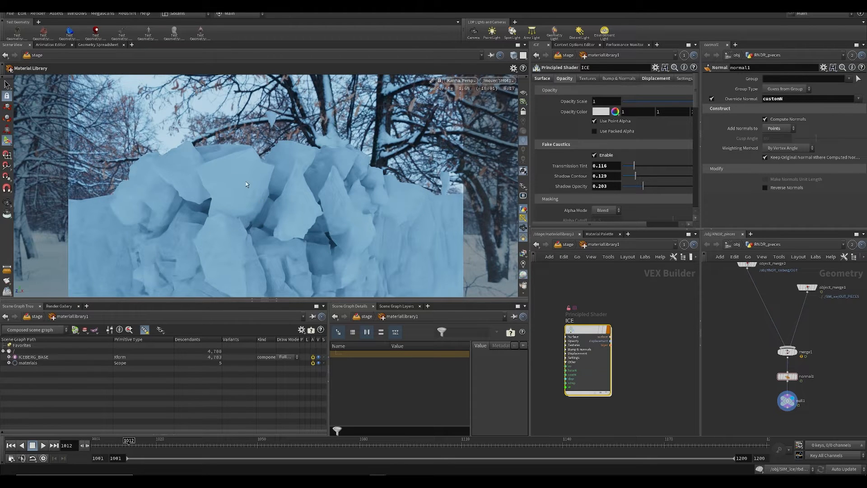
middle_drag(617, 310, 627, 332)
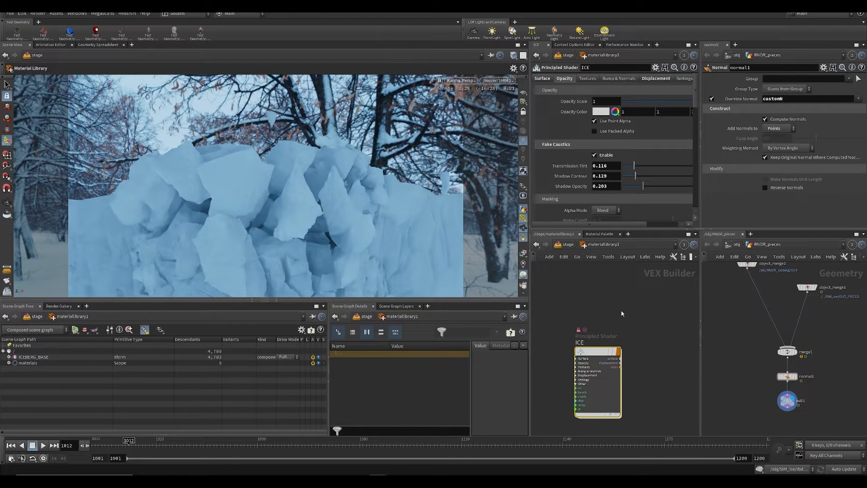
key(h)
key(ctrl+s)
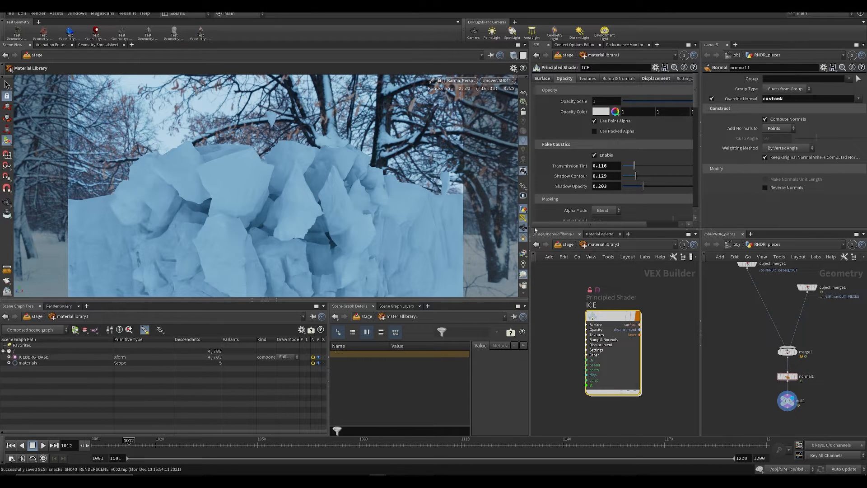
click(115, 445)
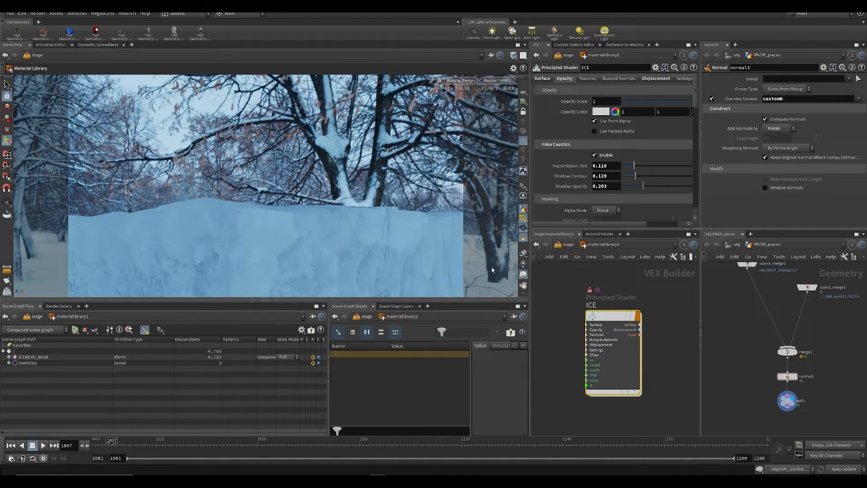
key(ctrl+s)
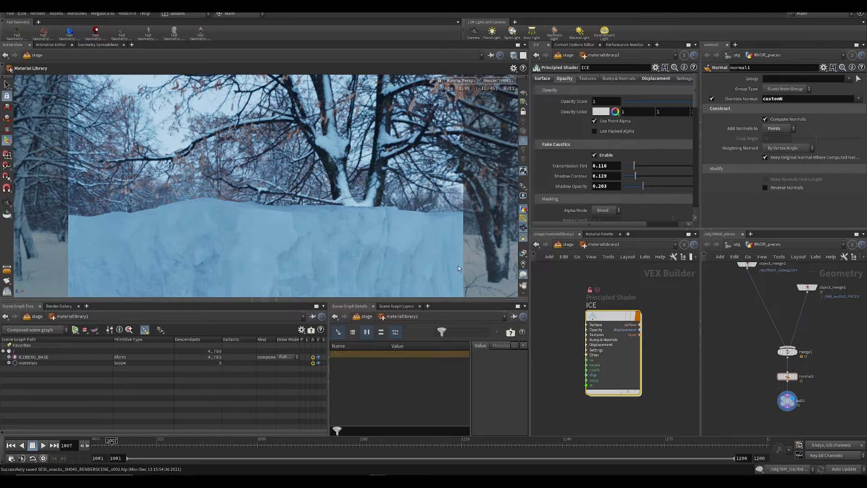
middle_drag(560, 286, 560, 292)
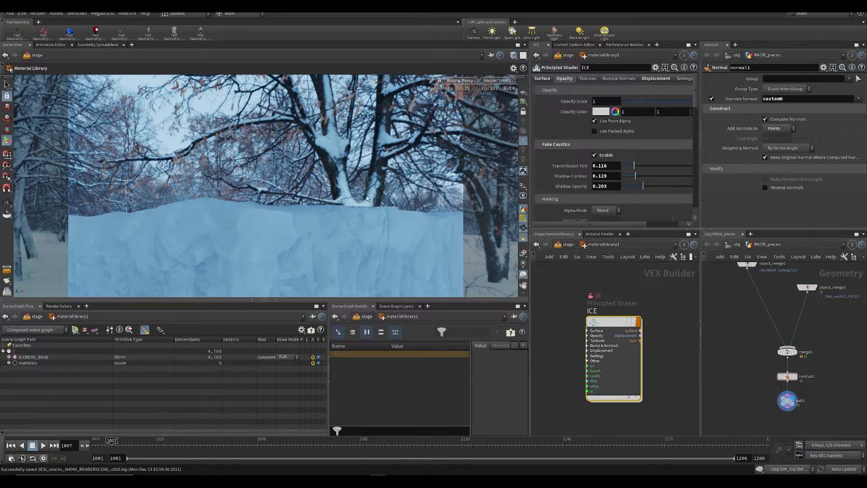
Step: Switch the viewport to the Karma image view, save the scene and examine the ice surface up close
key(space+5)
middle_drag(340, 158, 394, 101)
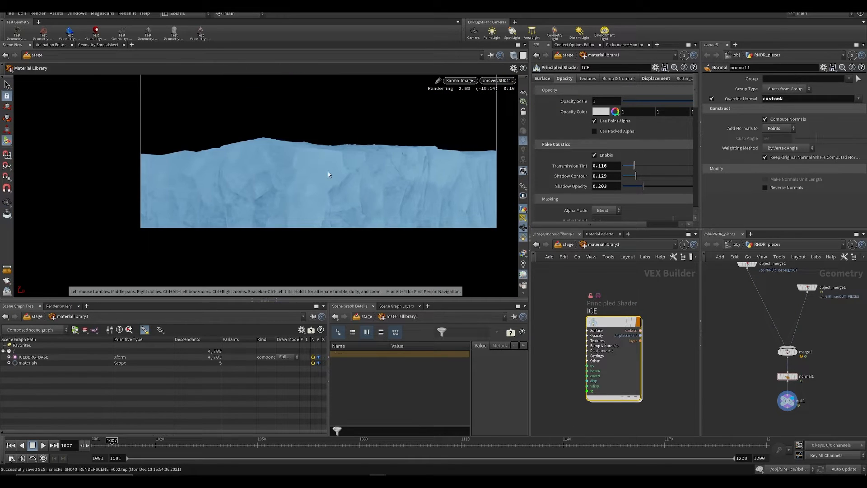
key(ctrl+s)
middle_drag(381, 177, 356, 215)
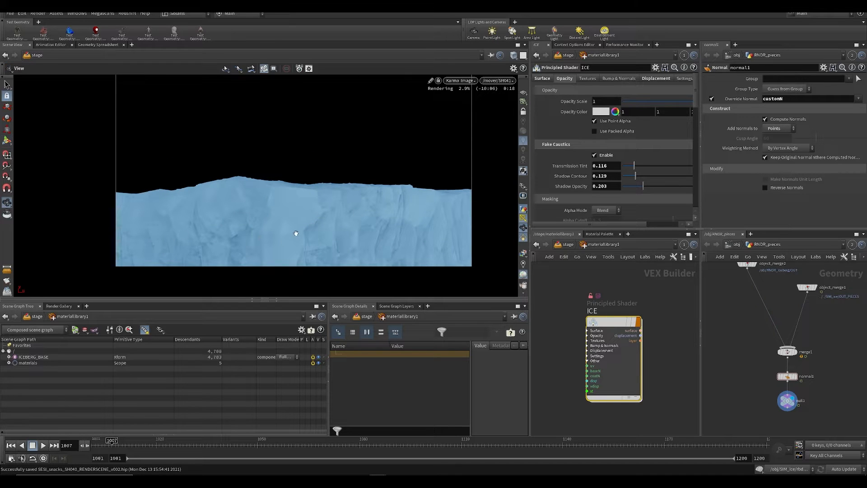
scroll(344, 228, up, 2)
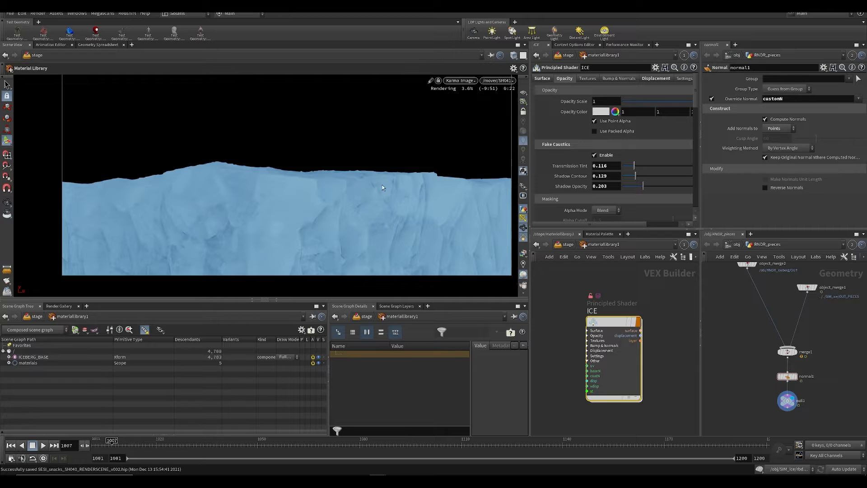
scroll(392, 224, down, 3)
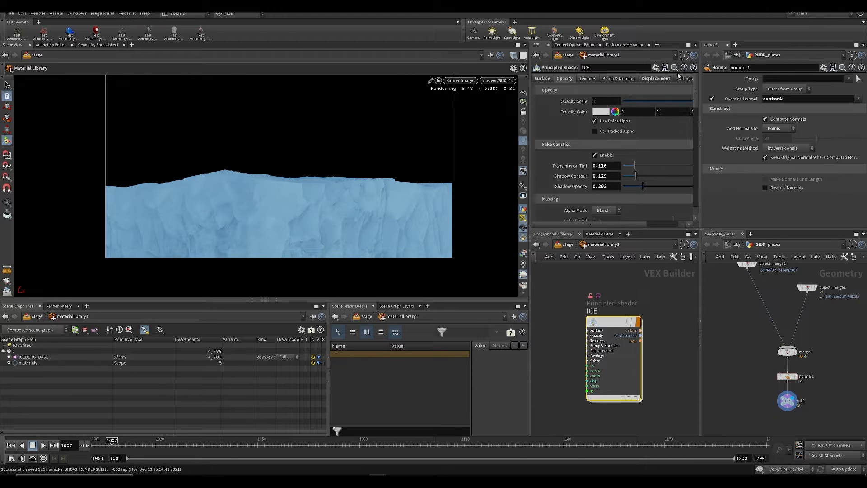
Step: Display the ICE shader's noise displacement settings and examine their effect on the rendered ice, saving the scene along the way
click(661, 79)
mouse_move(698, 83)
mouse_down()
mouse_move(700, 112)
mouse_move(699, 93)
mouse_up()
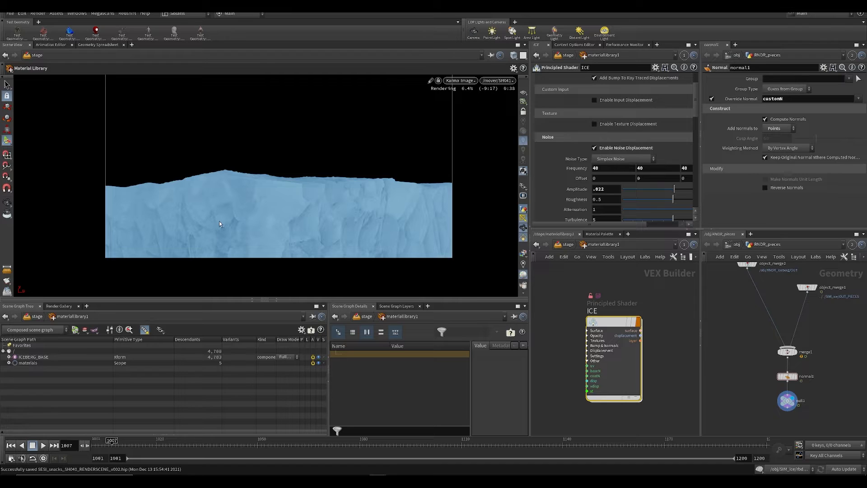
key(Escape)
scroll(232, 216, up, 6)
scroll(255, 200, down, 4)
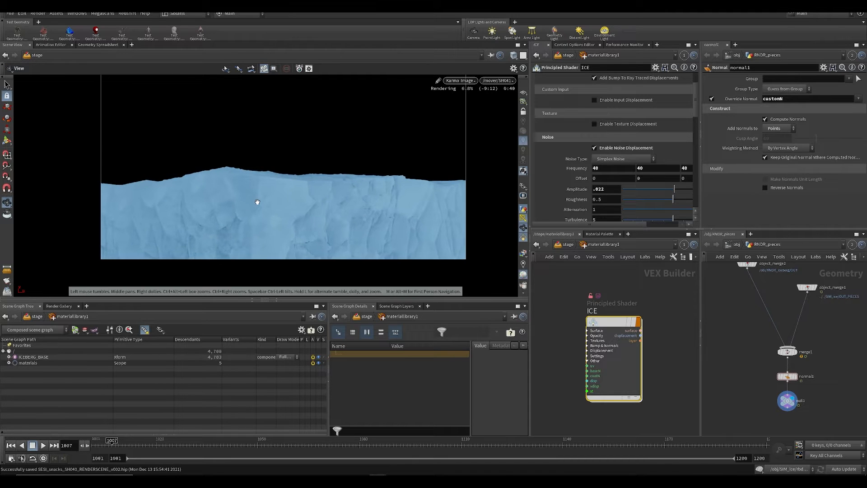
scroll(257, 202, down, 1)
middle_drag(258, 203, 275, 244)
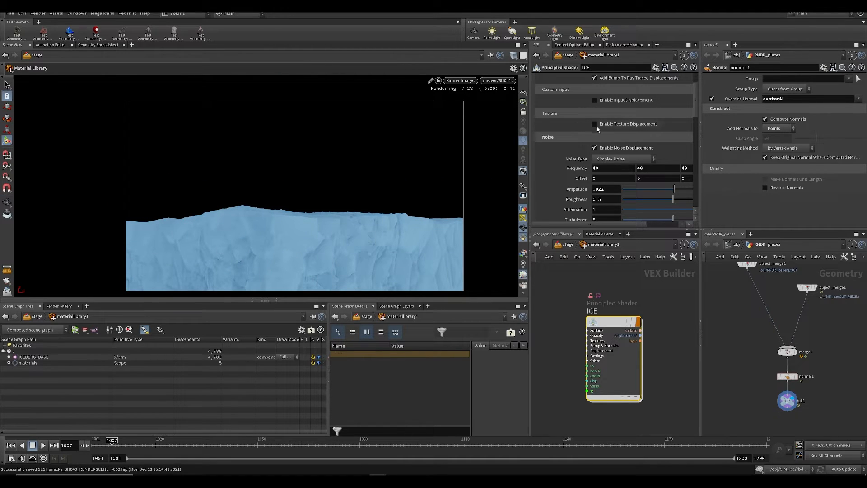
middle_drag(360, 232, 330, 209)
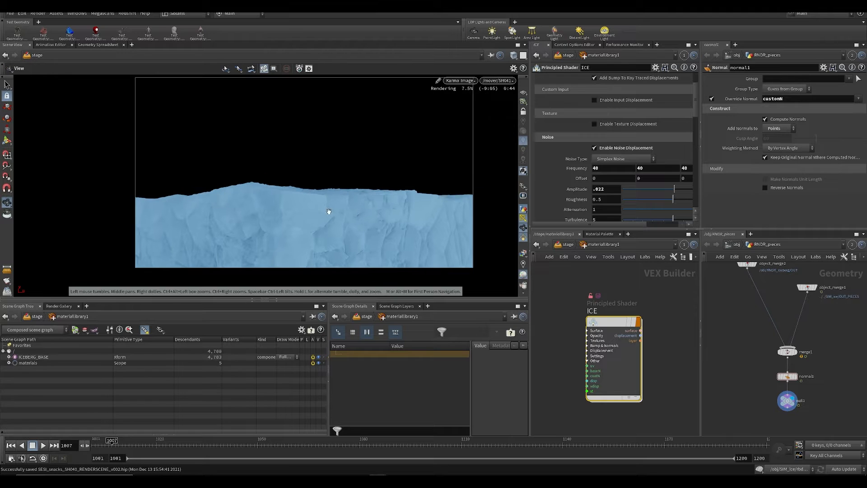
key(ctrl+s)
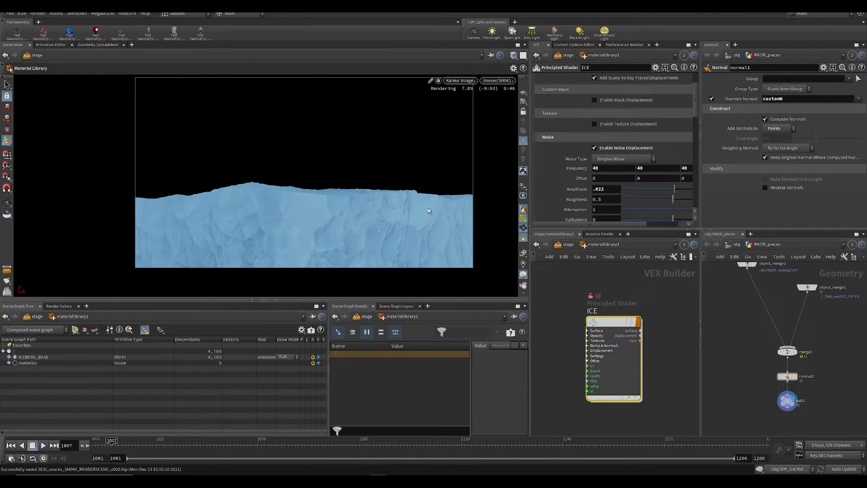
middle_drag(599, 276, 602, 282)
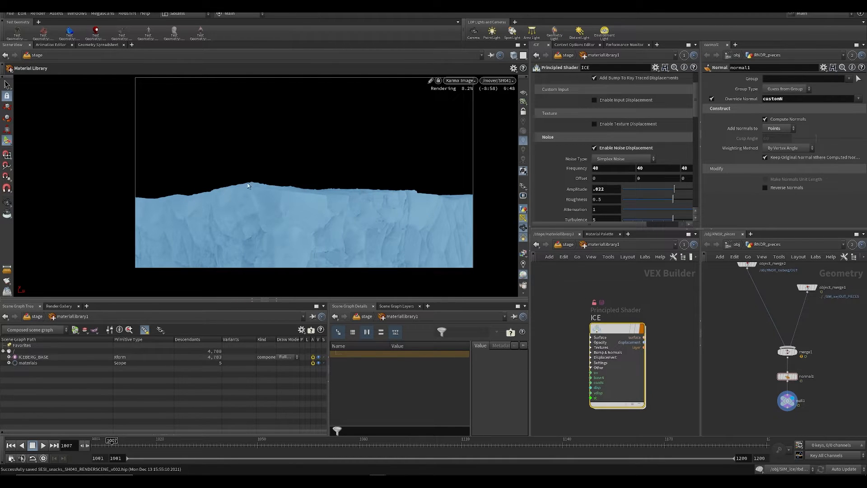
scroll(569, 280, down, 2)
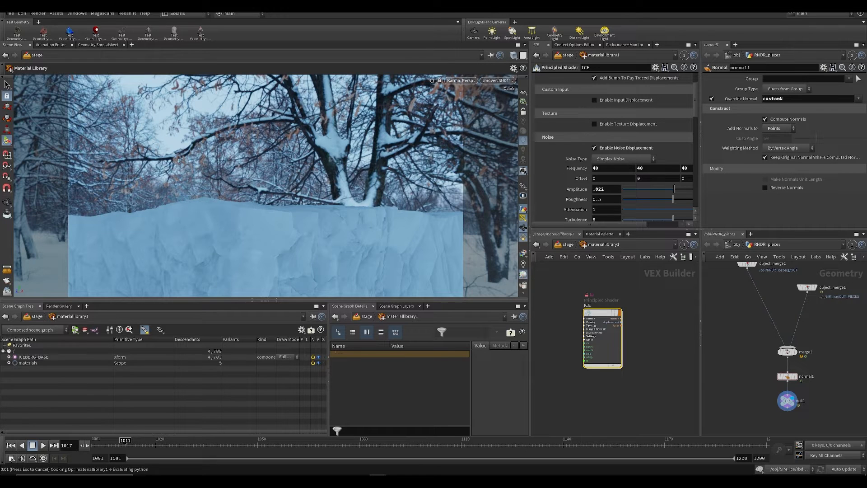
Step: Switch the viewport to Houdini GL and expand ICEBERG_BASE in the scene graph to inspect its pieces, saving the scene
click(462, 81)
click(465, 111)
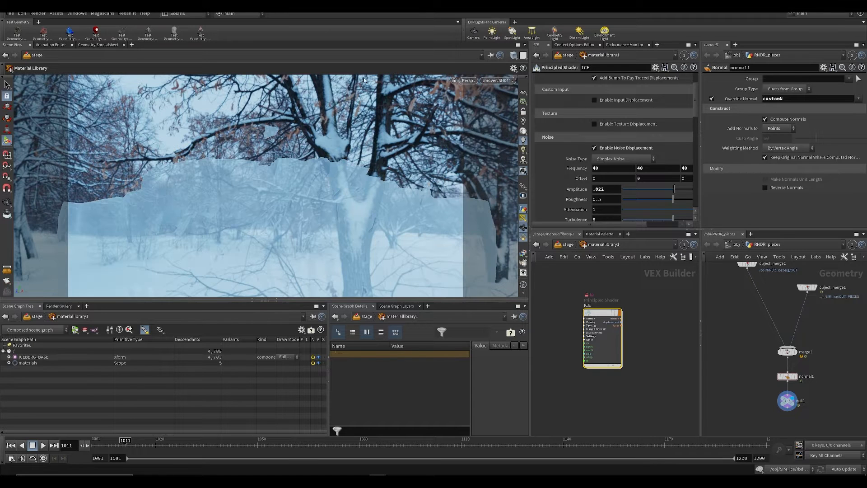
click(9, 357)
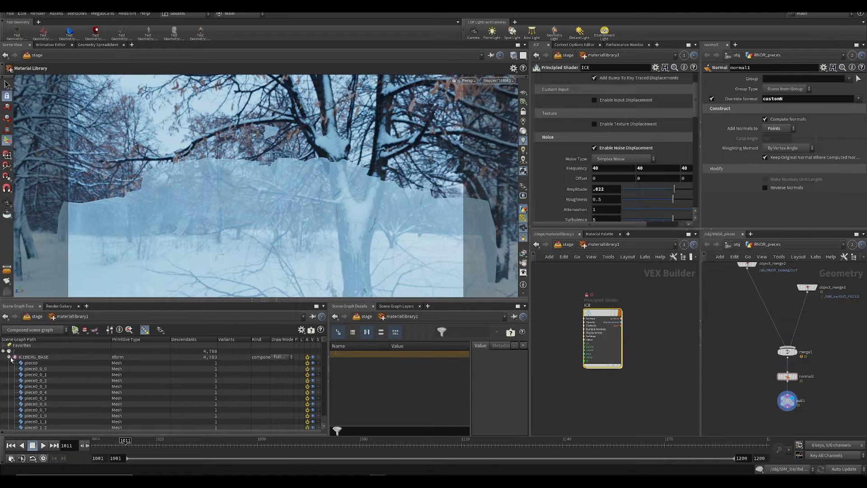
drag(324, 342, 346, 314)
key(ctrl+s)
Step: Insert an Attribute Delete node between normal1 and null1 in the RNDR_pieces network
scroll(763, 380, up, 2)
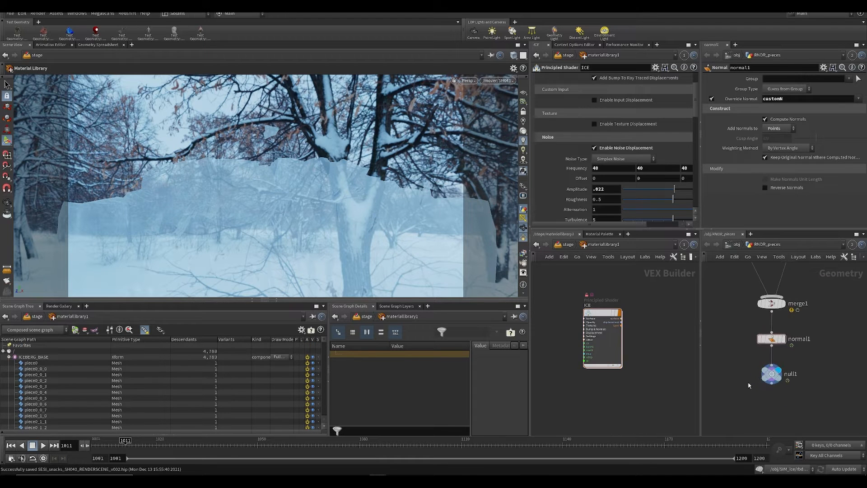
mouse_move(767, 380)
drag(768, 380, 767, 412)
key(Tab)
text(aw)
key(Return)
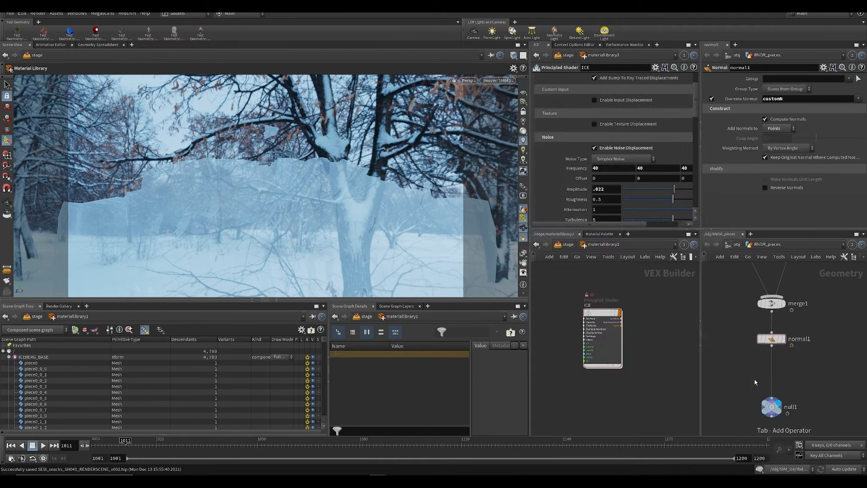
click(759, 381)
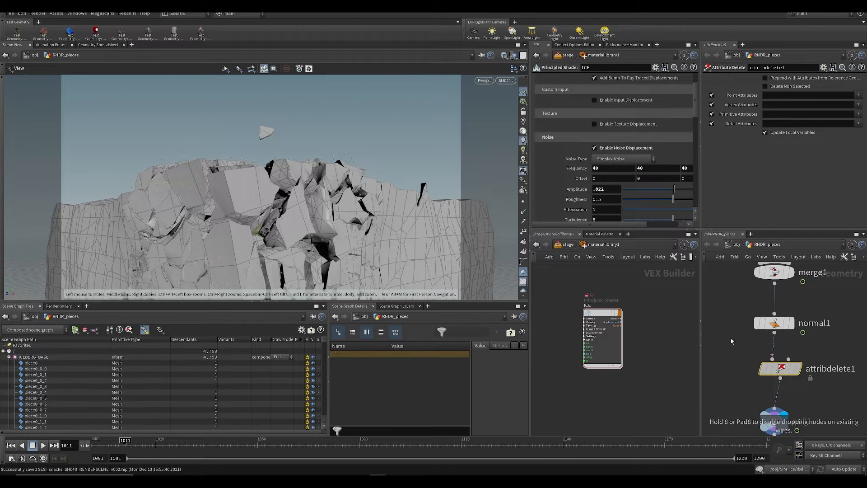
Step: Link the scene view to group 1 and set attribdelete1 to remove the name primitive attribute
click(482, 55)
click(492, 91)
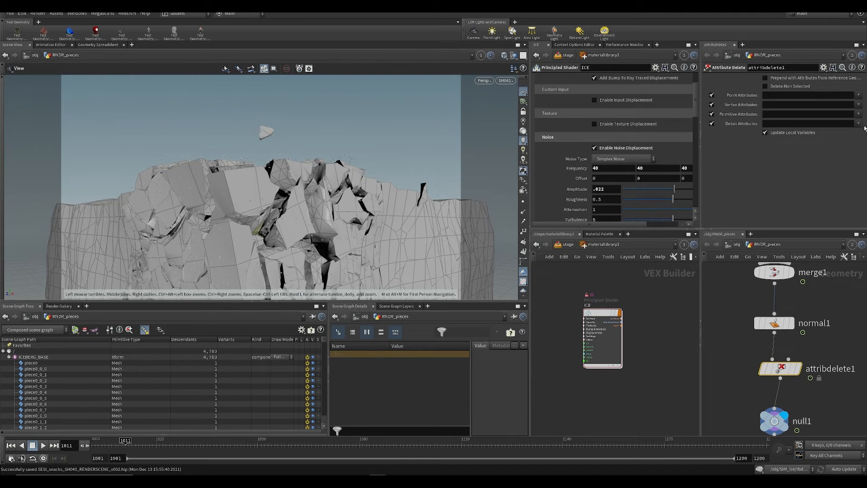
click(858, 95)
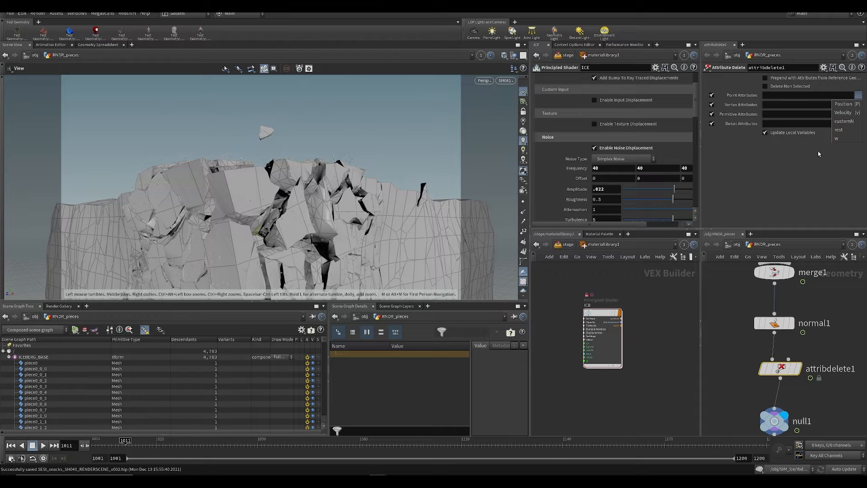
click(859, 105)
click(858, 105)
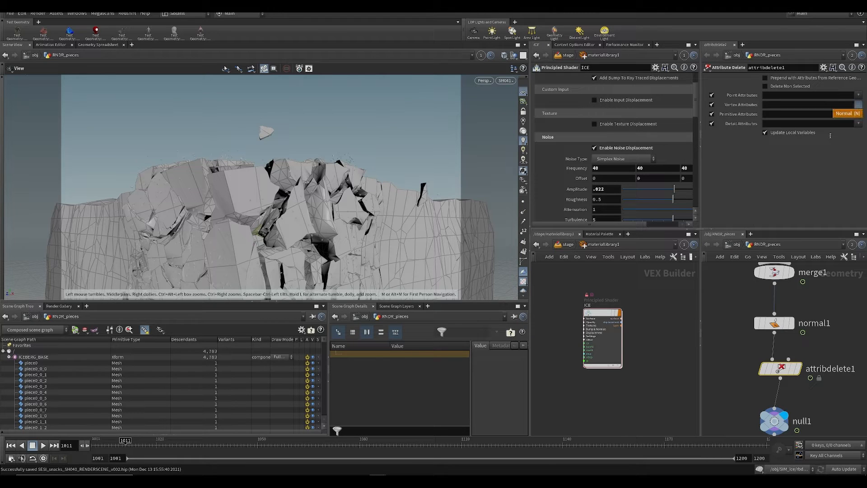
click(859, 115)
click(851, 126)
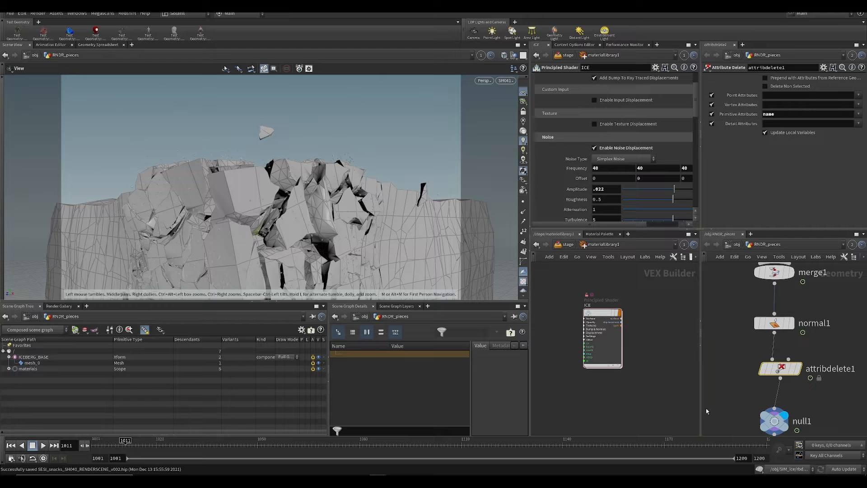
Step: Go up to the stage level and preview the iceberg with Karma before returning the viewport to Houdini GL
key(u)
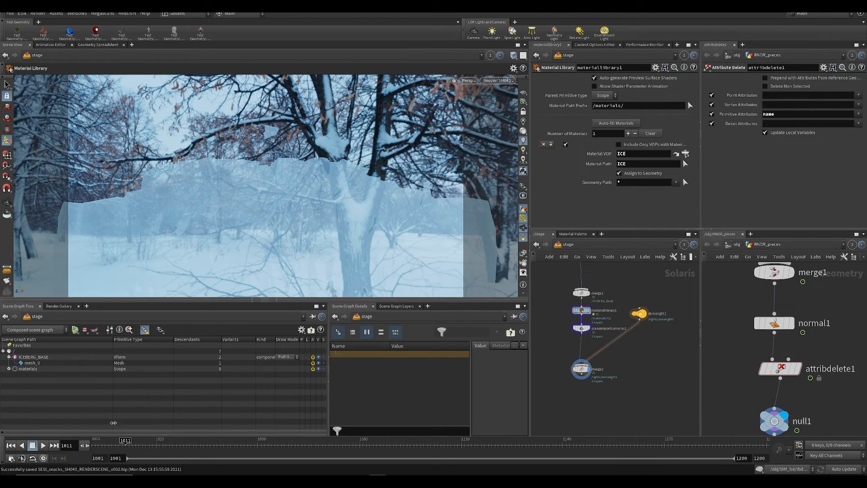
click(468, 80)
click(478, 120)
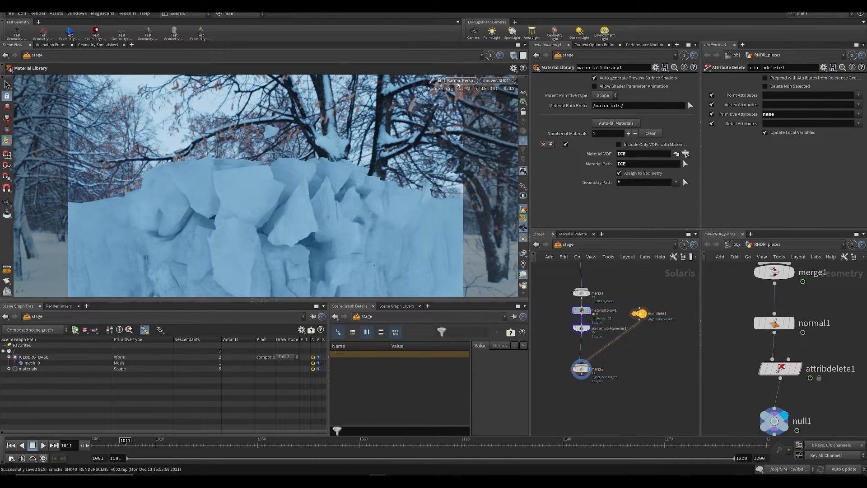
click(460, 81)
click(461, 113)
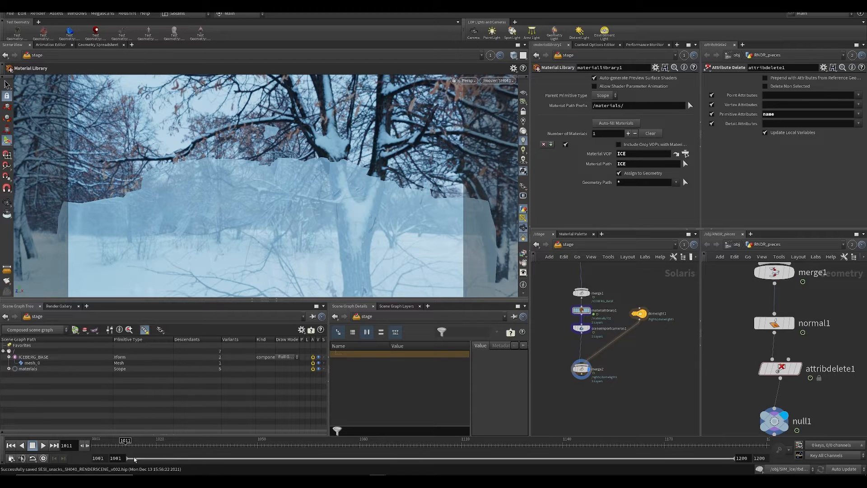
Step: Scrub the timeline to frame 1014 and bring up the ICEBERG_BASE SOP Import node in the stage network
drag(152, 445, 159, 446)
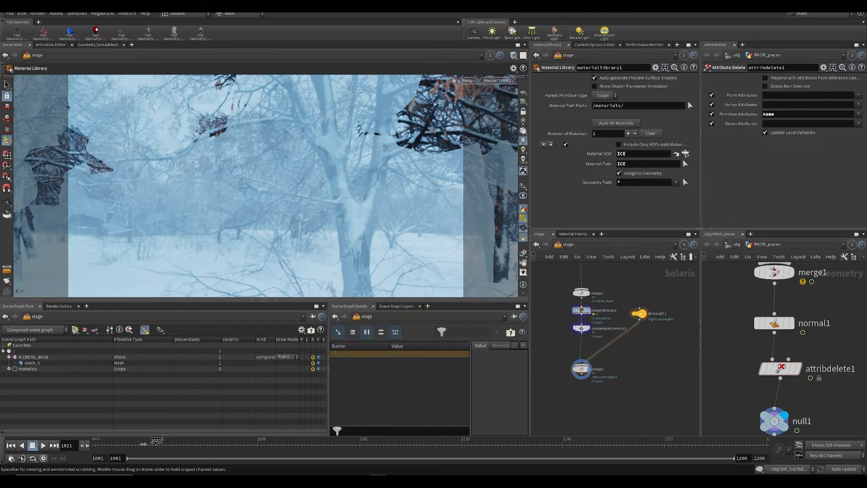
click(139, 445)
drag(123, 450, 136, 450)
middle_drag(634, 399, 638, 419)
middle_drag(642, 286, 625, 374)
drag(545, 317, 577, 357)
middle_drag(602, 349, 609, 284)
scroll(609, 284, up, 2)
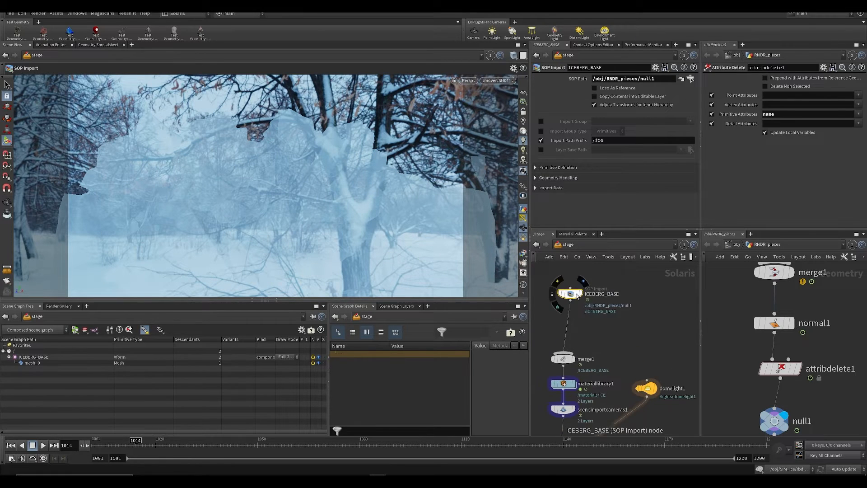
Step: Line up the ICEBERG_BASE and merge2 nodes with the main node chain in the stage network and save the scene
drag(571, 294, 566, 295)
scroll(648, 295, down, 2)
middle_drag(647, 295, 644, 338)
scroll(636, 342, up, 2)
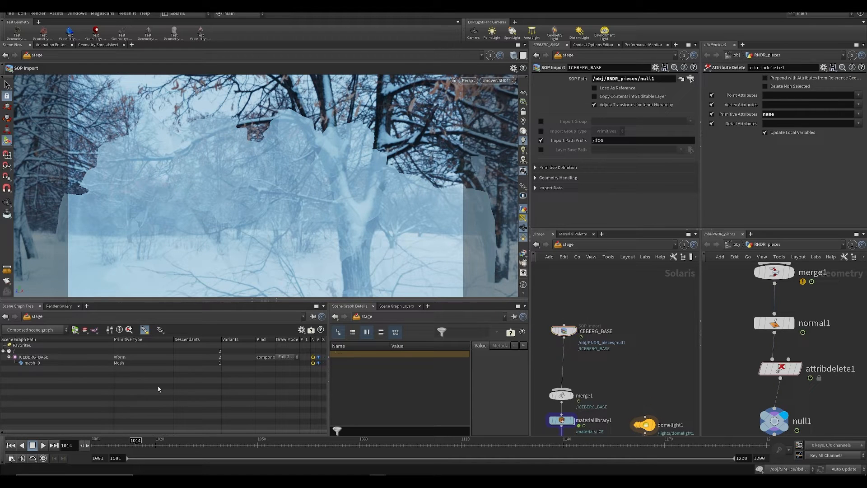
middle_drag(648, 355, 588, 284)
scroll(614, 350, down, 3)
scroll(566, 357, up, 2)
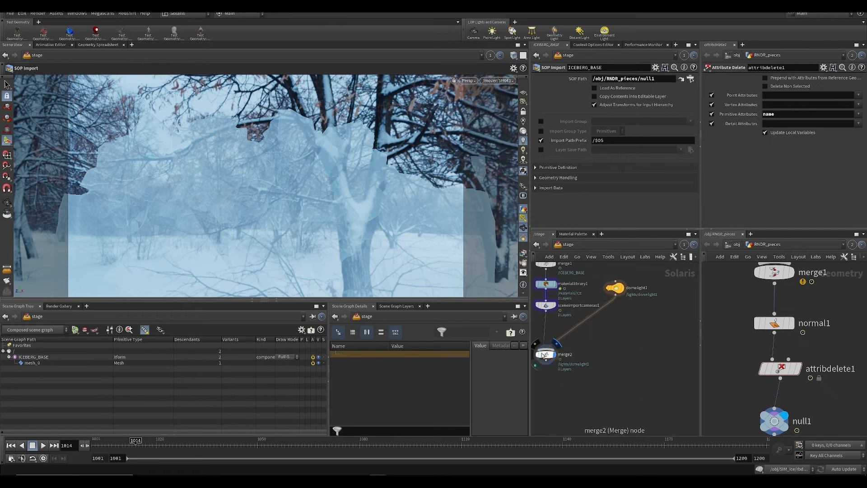
drag(546, 355, 551, 359)
scroll(598, 370, down, 2)
middle_drag(602, 369, 593, 388)
key(ctrl+s)
Step: Insert a Render Geometry Settings node between ICEBERG_BASE and merge1 in the stage network and display it
scroll(587, 343, up, 2)
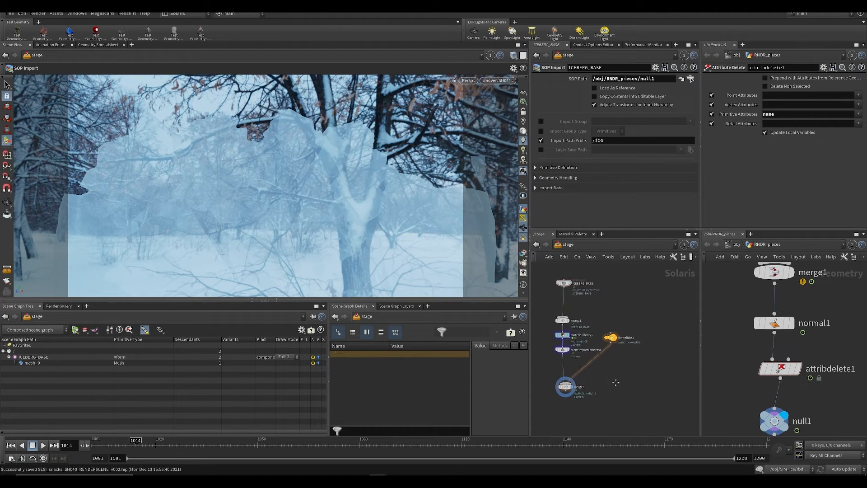
middle_drag(569, 297, 584, 311)
key(Tab)
text(ge)
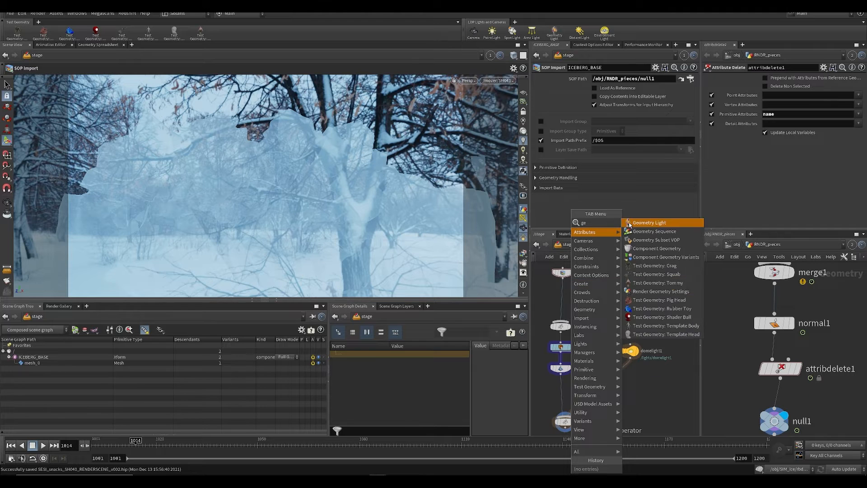
click(655, 292)
click(558, 297)
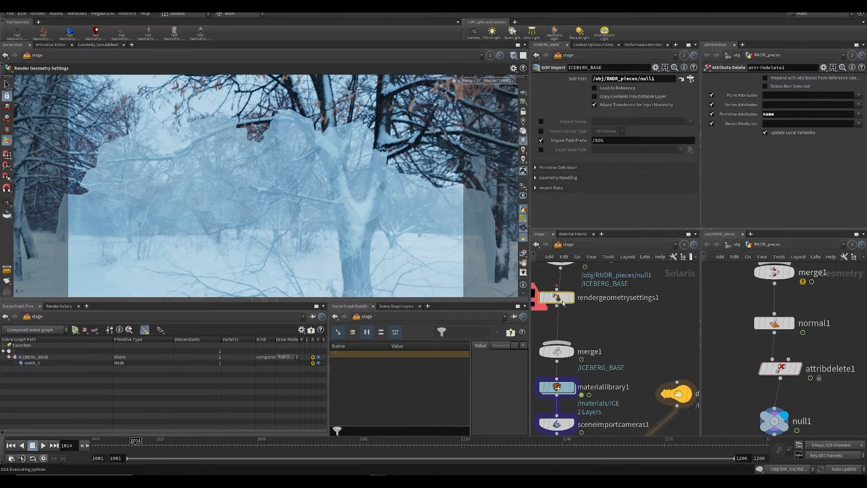
drag(564, 298, 565, 304)
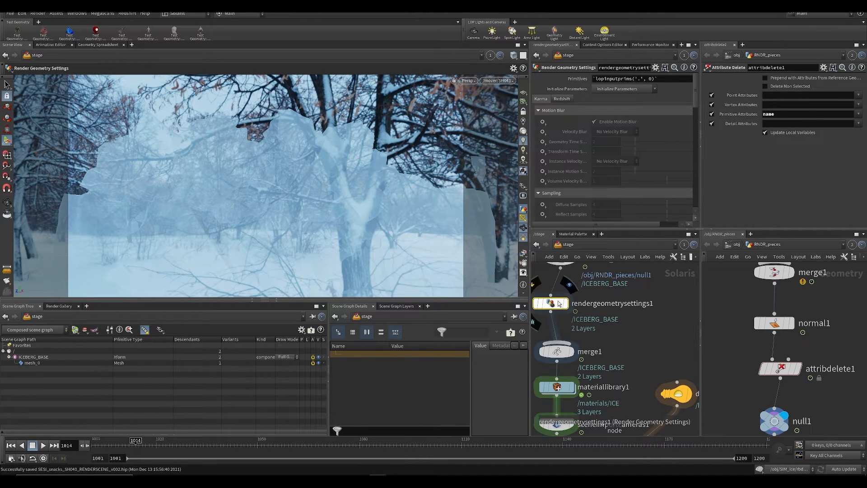
click(576, 301)
Step: Set the Karma Enable Motion Blur and Velocity Blur properties to Set or Create, choosing Velocity Blur as the blur type
click(543, 122)
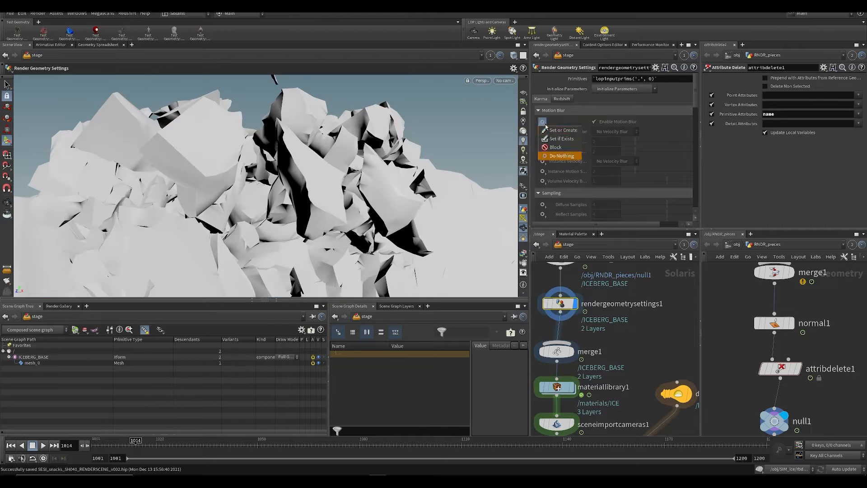
click(562, 130)
click(542, 131)
click(563, 140)
click(615, 131)
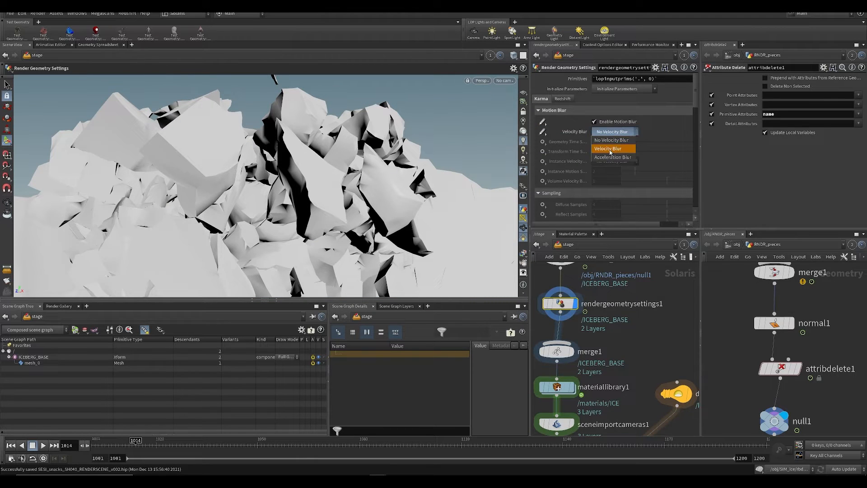
click(615, 144)
Step: Try activating the time sample and instance velocity motion blur properties, and undo those changes
click(543, 141)
click(563, 150)
click(542, 151)
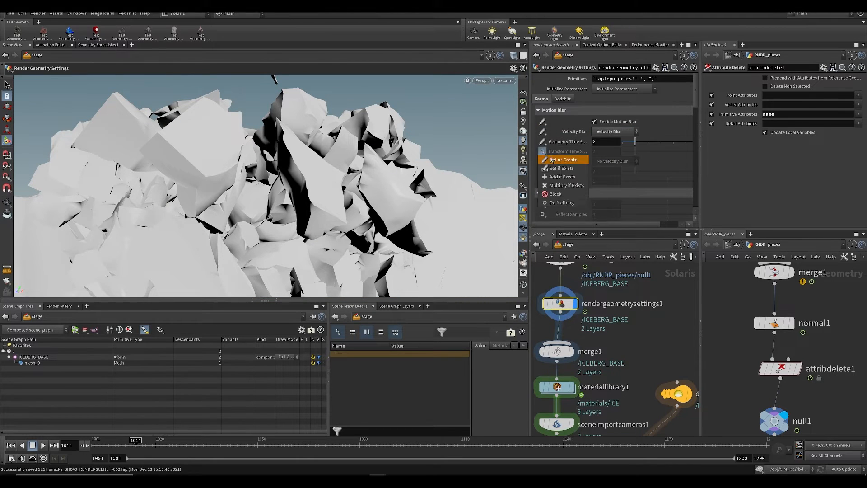
click(563, 160)
click(543, 162)
click(563, 170)
key(ctrl+z)
key(ctrl+z)
key(ctrl+z)
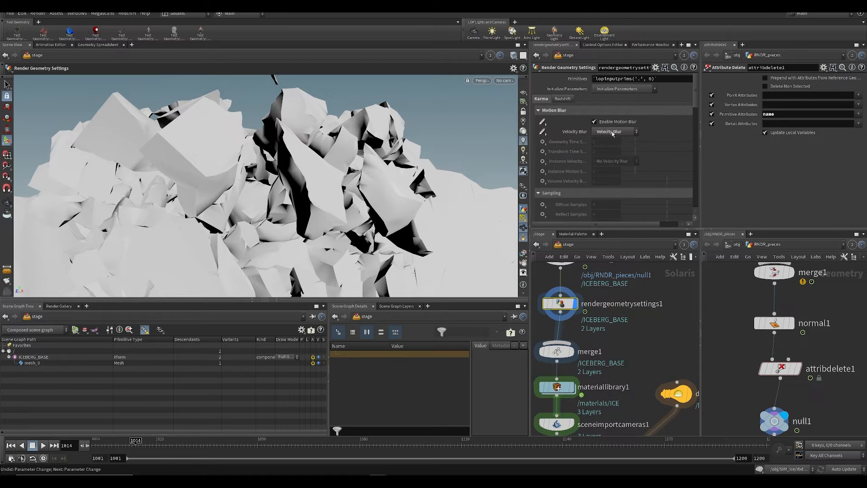
Step: Save the scene with the velocity blur settings
key(ctrl+s)
middle_drag(624, 343, 623, 336)
scroll(620, 323, down, 3)
key(ctrl+s)
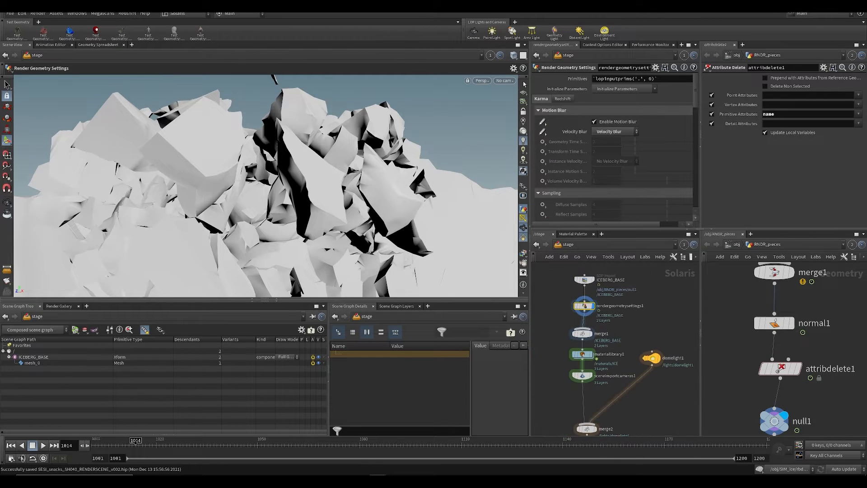
Step: Preview the iceberg's motion blur with Karma at several frames, including 1010, and stop at frame 1018
click(486, 83)
click(493, 122)
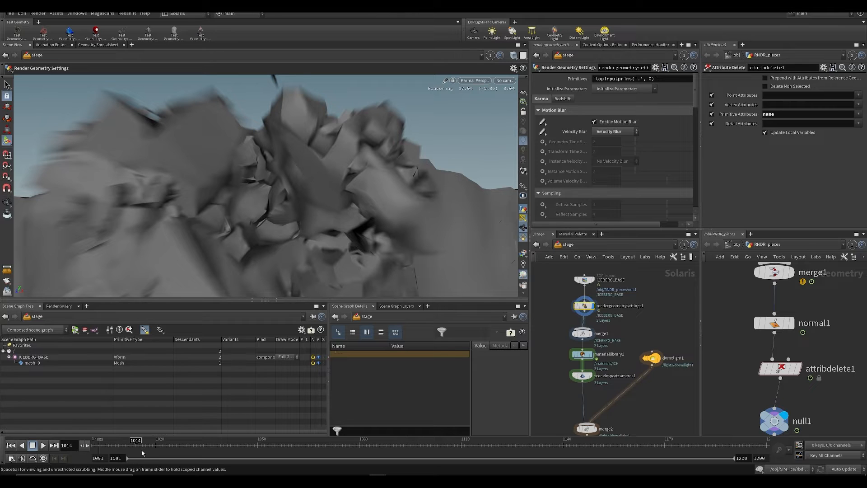
click(122, 446)
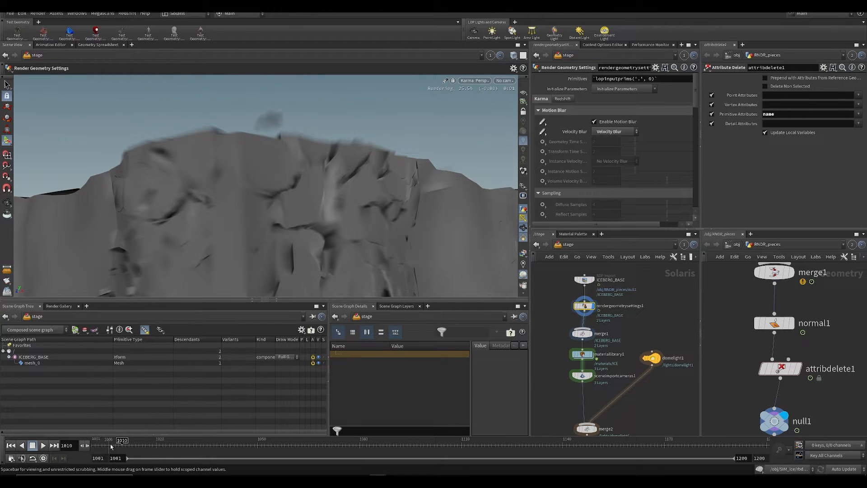
click(118, 445)
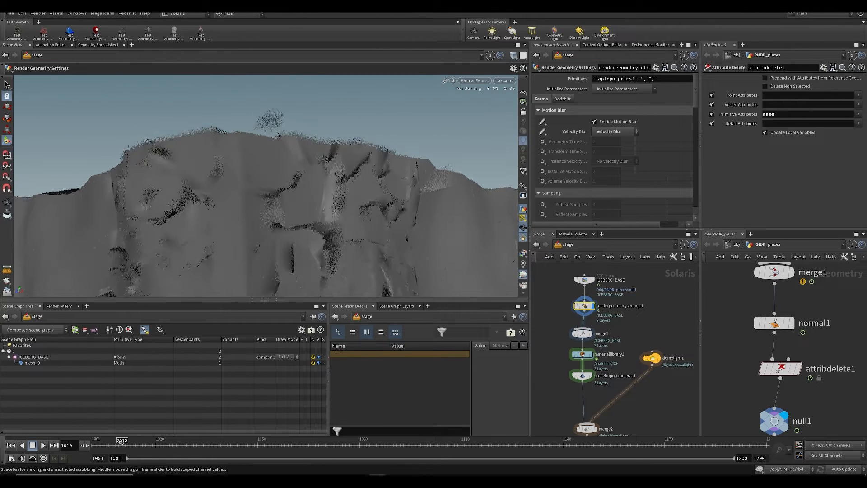
click(140, 445)
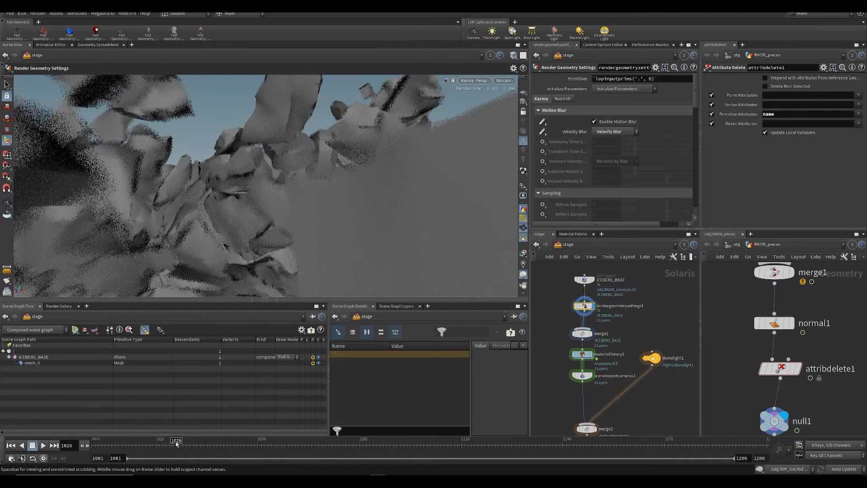
click(150, 442)
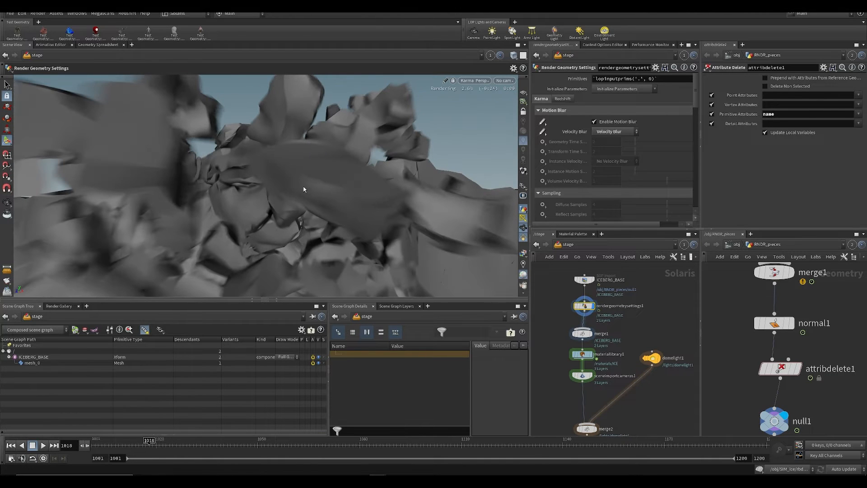
Step: Save the scene and return the viewport to Houdini GL
key(ctrl+s)
middle_drag(618, 402, 635, 327)
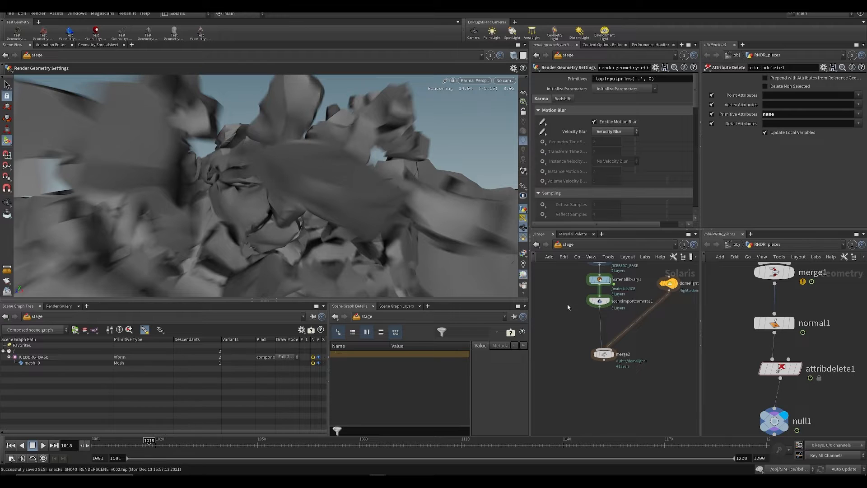
middle_drag(568, 307, 556, 381)
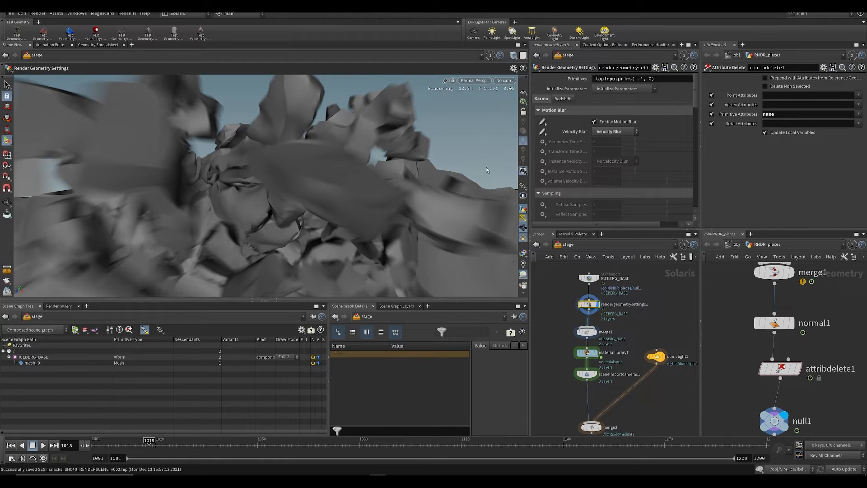
click(485, 81)
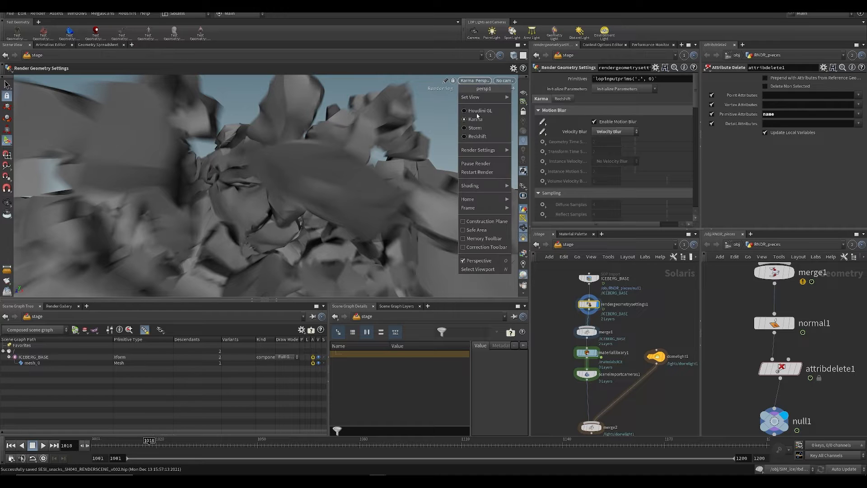
click(475, 114)
Step: Display the merge2 node and preview the lit ice material with Karma, saving the scene
middle_drag(563, 331, 557, 271)
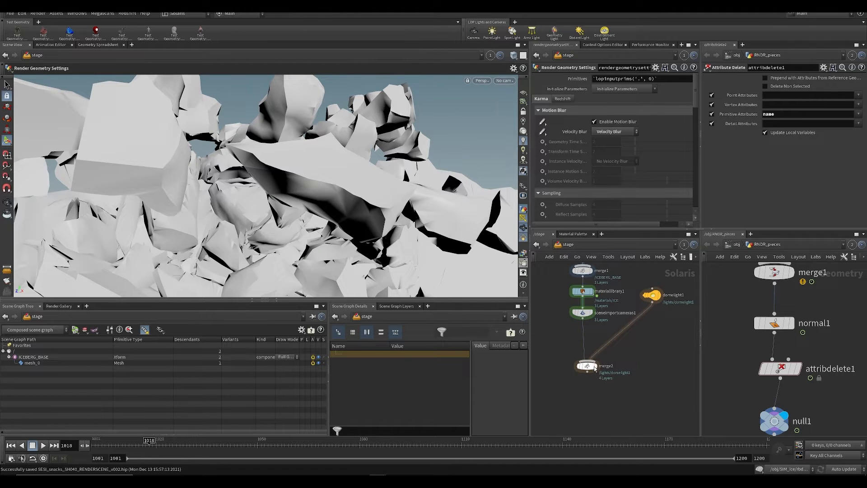
click(603, 366)
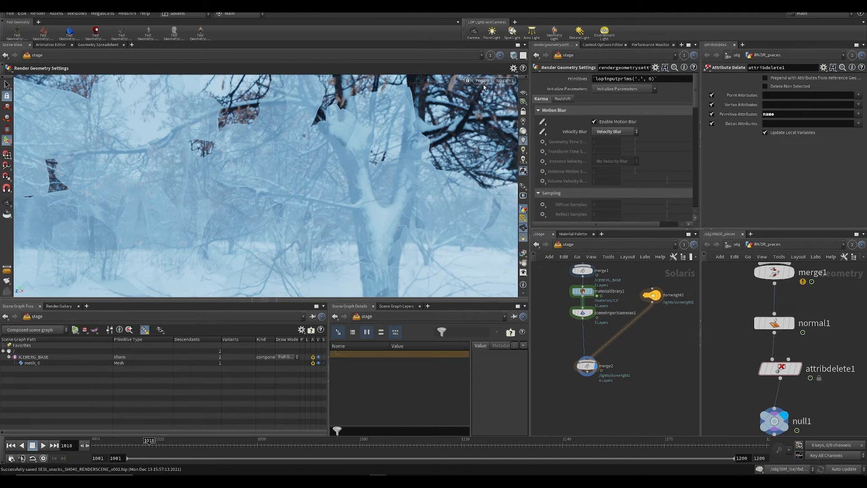
click(482, 82)
click(488, 120)
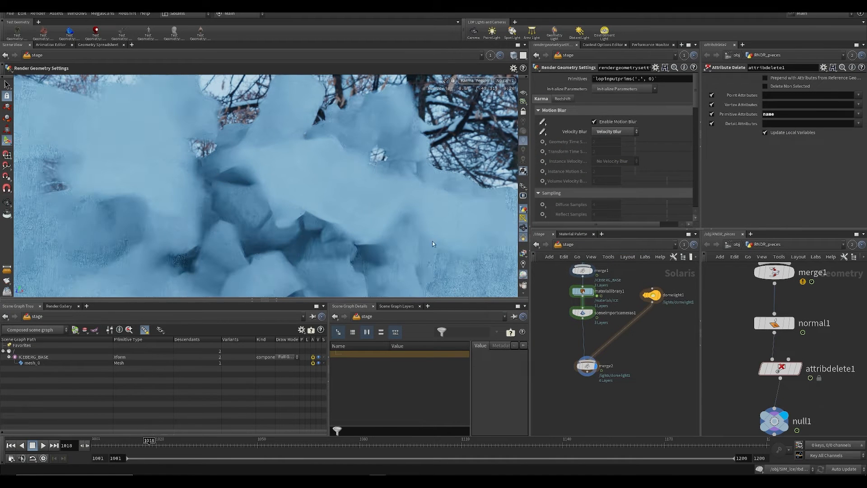
key(ctrl+s)
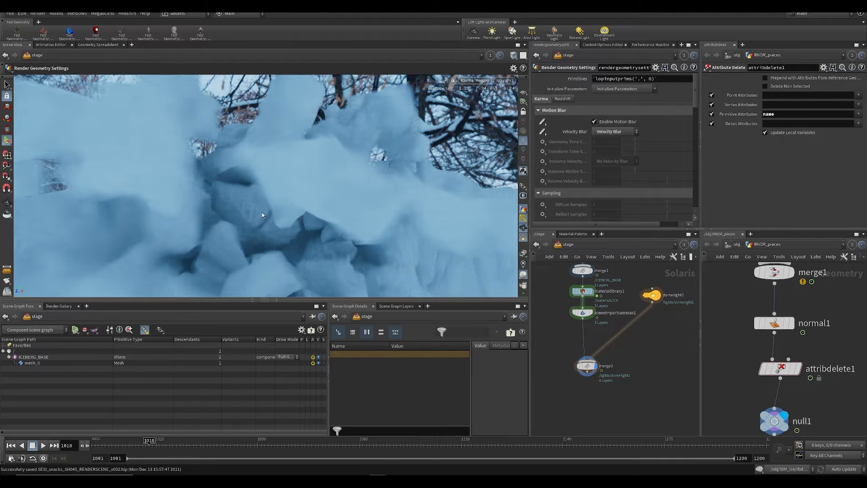
mouse_move(578, 346)
middle_down()
mouse_move(576, 373)
mouse_move(572, 361)
mouse_move(590, 335)
middle_up()
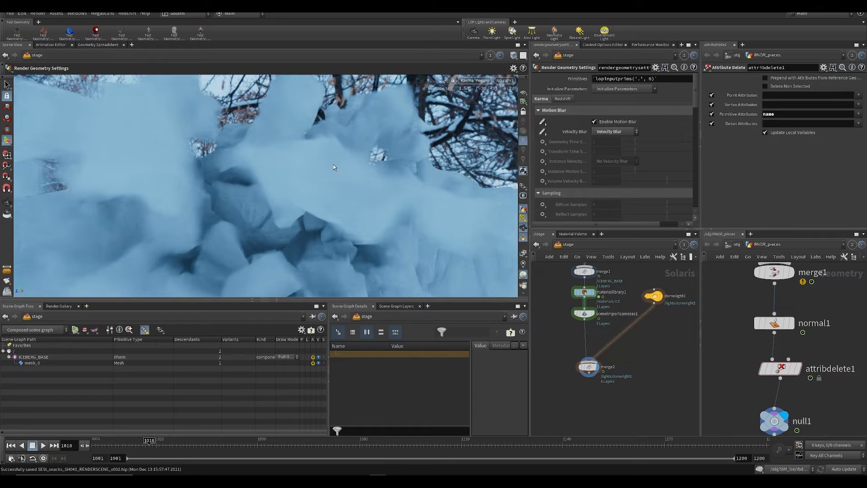
Step: Switch the viewport from Karma back to Houdini GL and save the scene again
click(463, 80)
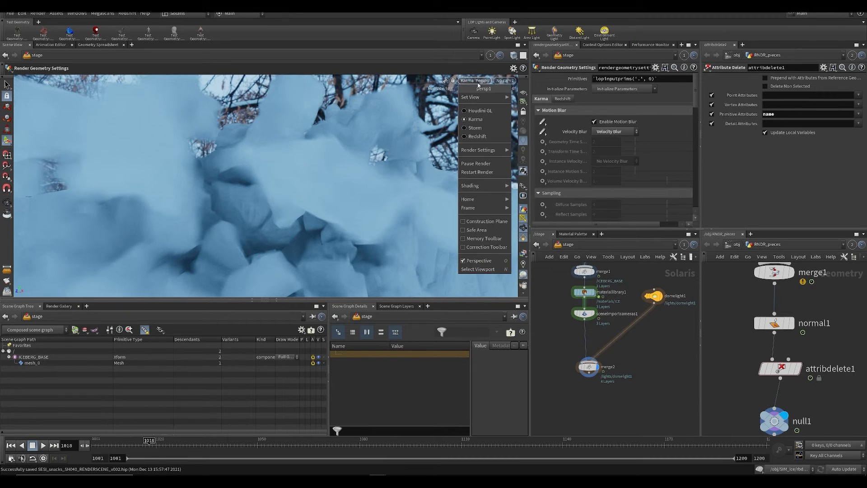
click(480, 109)
key(ctrl+s)
Step: Try the ICE shader in materiallibrary1 with Transparency at 0, previewing it in Karma before restoring Houdini GL
double_click(584, 292)
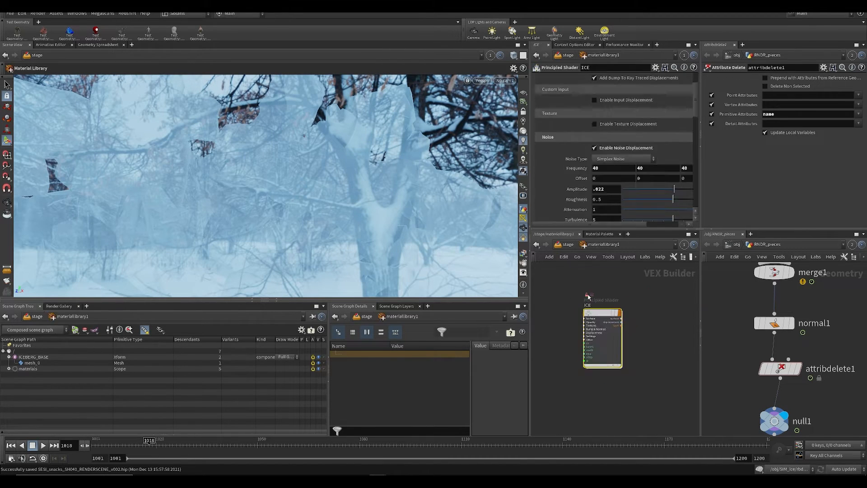
scroll(602, 178, down, 3)
scroll(603, 178, up, 10)
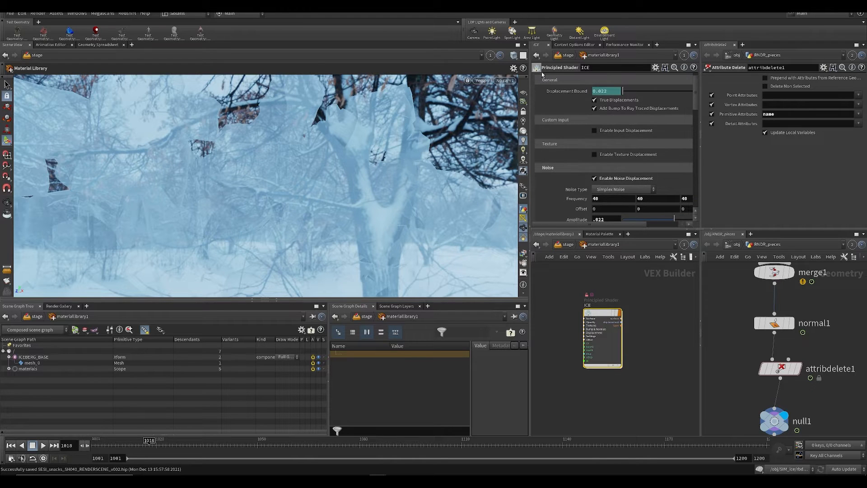
scroll(586, 133, down, 3)
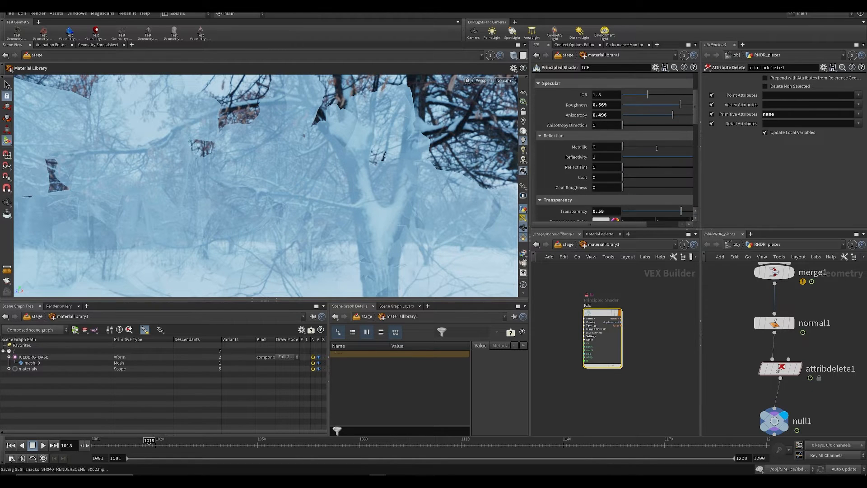
ctrl+middle_click(599, 211)
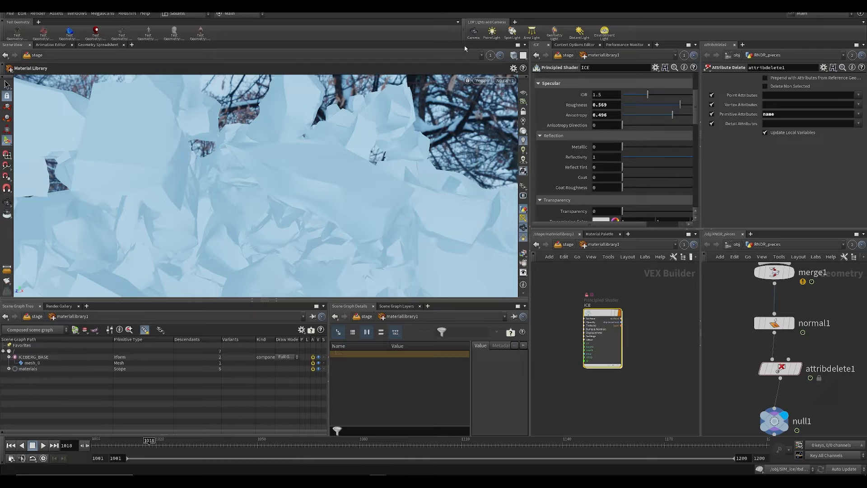
click(481, 81)
click(490, 103)
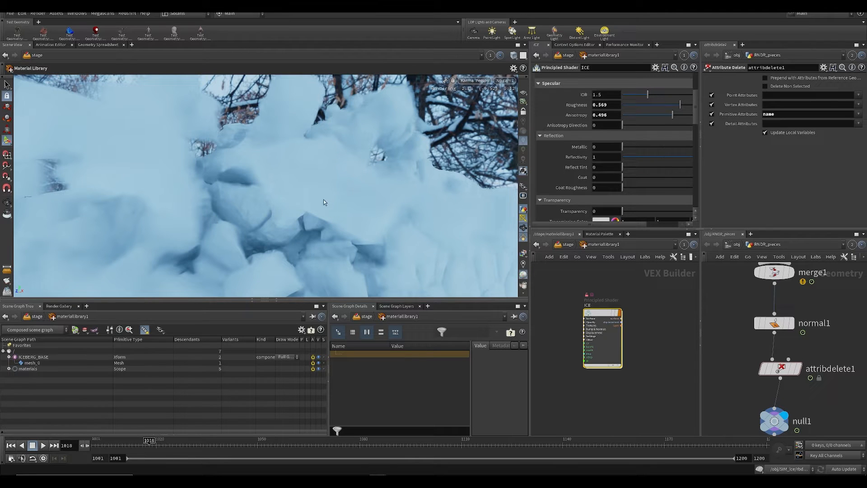
click(485, 81)
click(479, 112)
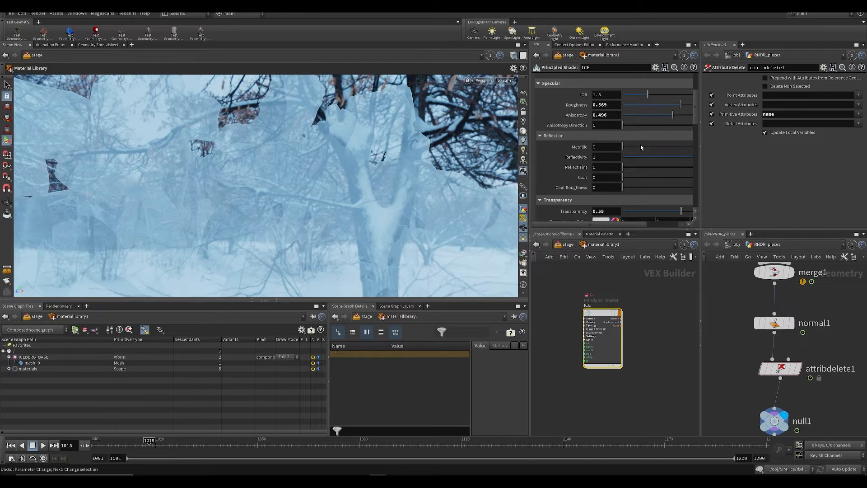
Step: Save the scene and preview the ICE shader with Karma at 0.58 transparency
key(ctrl+s)
click(483, 82)
click(483, 117)
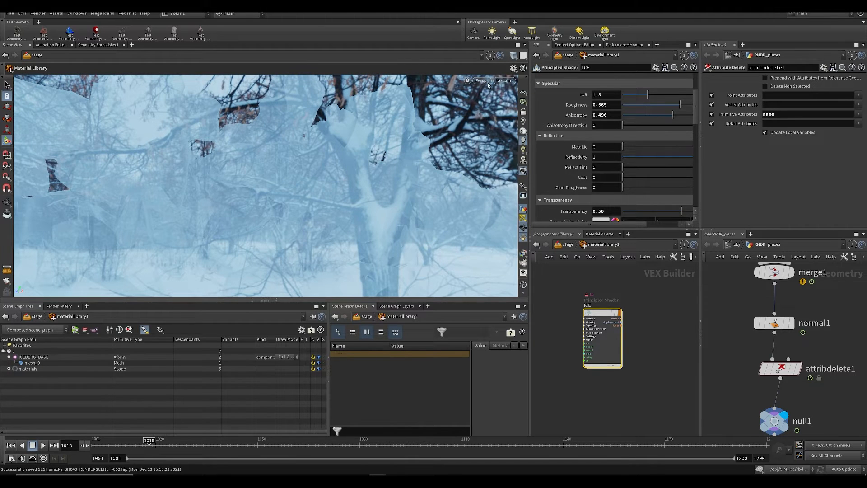
click(482, 81)
click(483, 118)
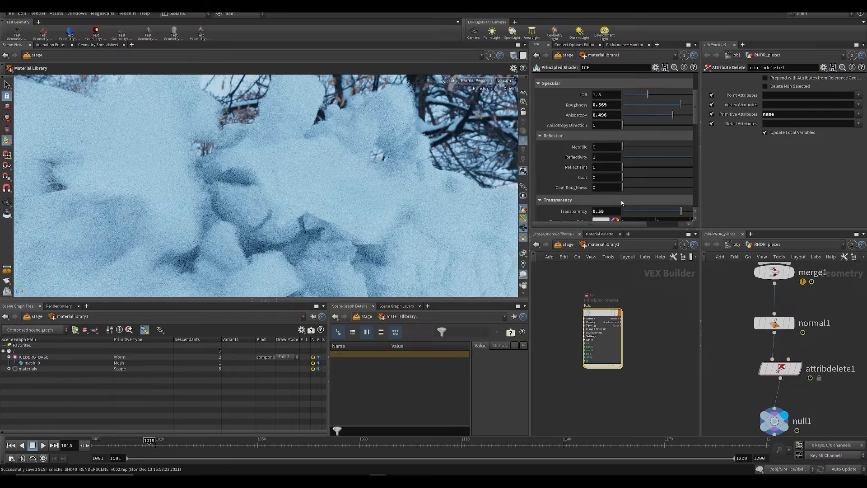
scroll(622, 202, up, 2)
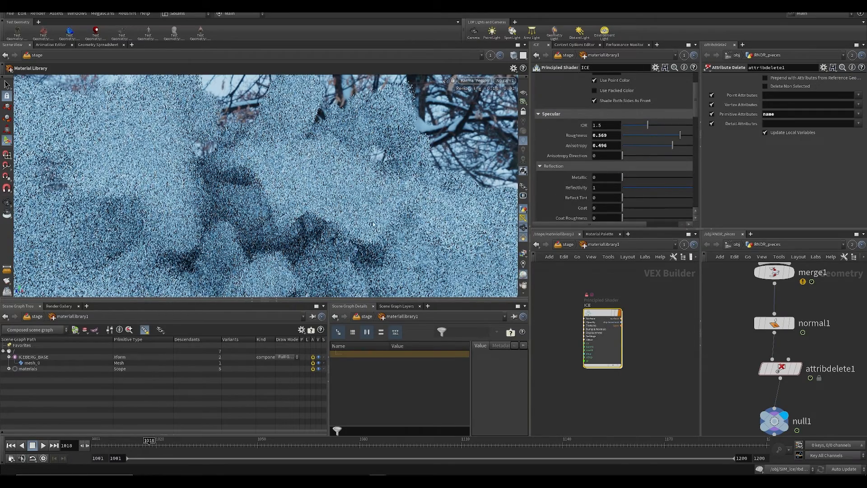
scroll(587, 370, down, 2)
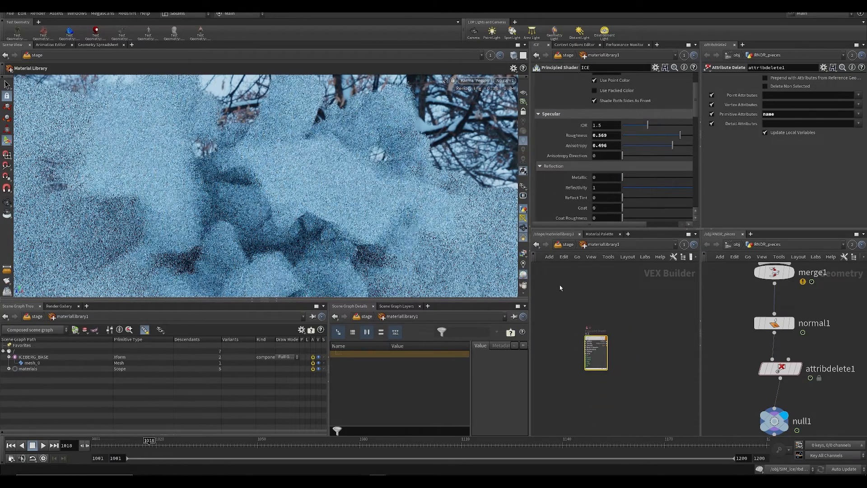
Step: Return the viewport to Houdini GL, save the scene and go back up to the stage level
click(477, 82)
click(480, 111)
key(ctrl+s)
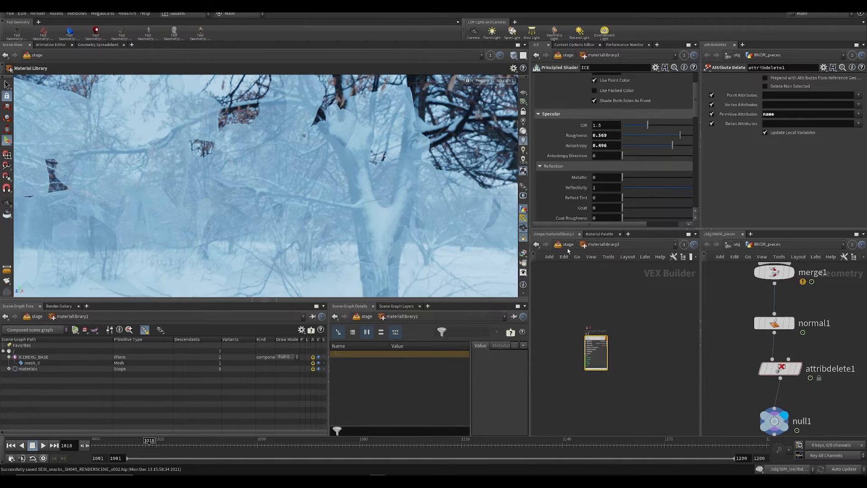
click(567, 246)
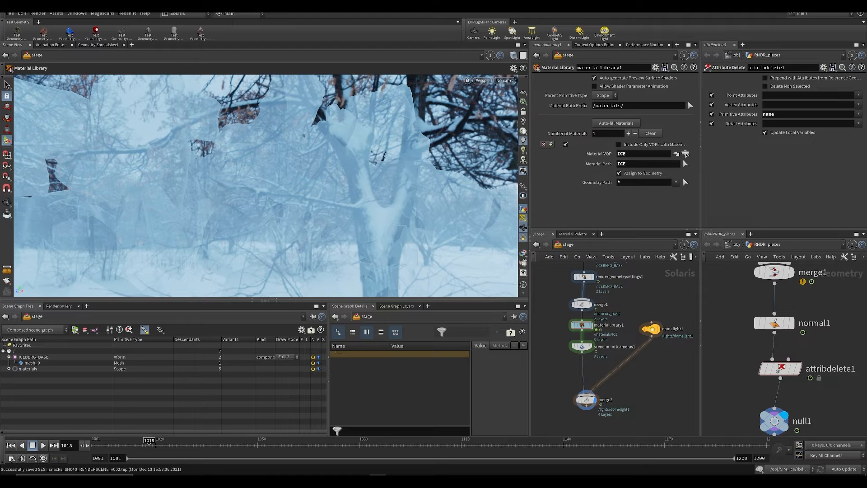
Step: Save the scene and take the geometry network from RNDR_pieces back up to the object level
middle_drag(617, 278, 611, 360)
middle_drag(627, 328, 616, 300)
key(ctrl+s)
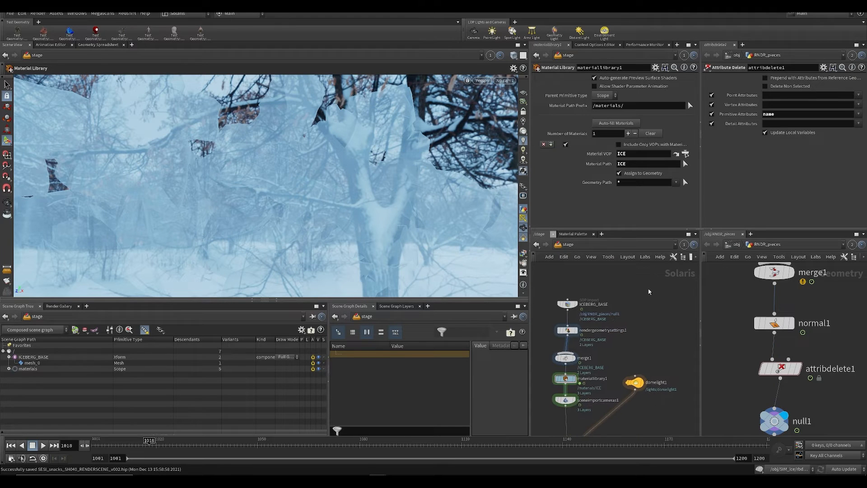
scroll(649, 292, down, 3)
click(736, 244)
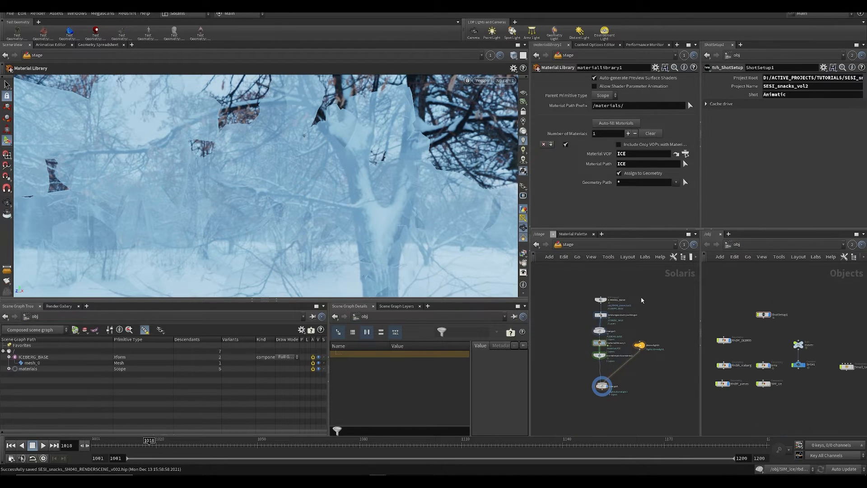
Step: Add a SOP Import node beside ICEBERG_BASE in the stage network
scroll(636, 295, up, 3)
scroll(729, 313, up, 2)
key(Tab)
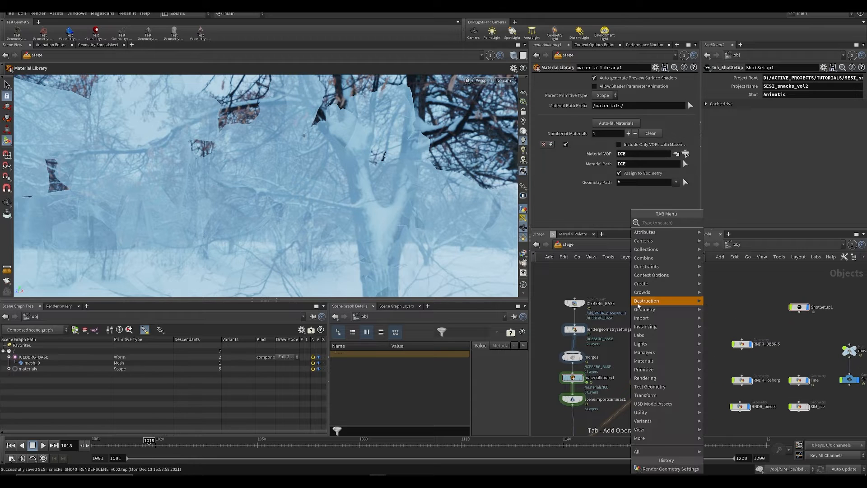
text(sop)
key(Return)
click(637, 303)
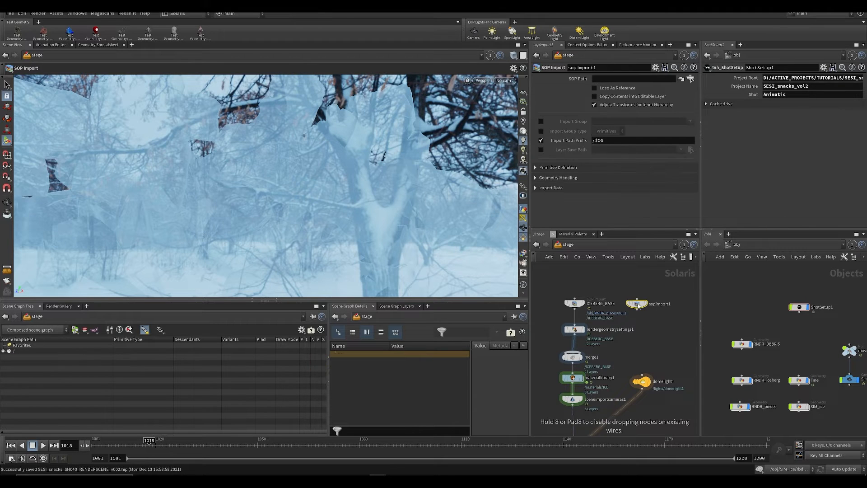
Step: Add a null under object_merge1 inside RNDR_DEBRIS and set the SOP Import's SOP path to /obj/RNDR_DEBRIS/null1
double_click(741, 344)
key(Tab)
text(null)
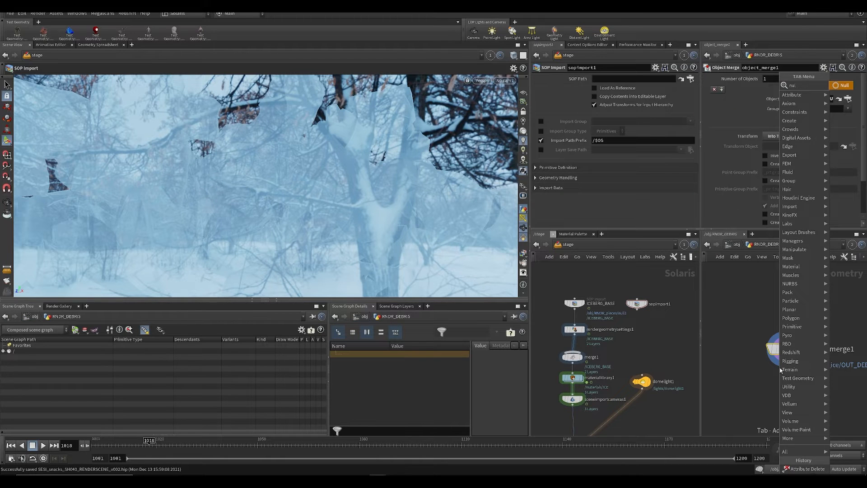
key(Return)
click(786, 387)
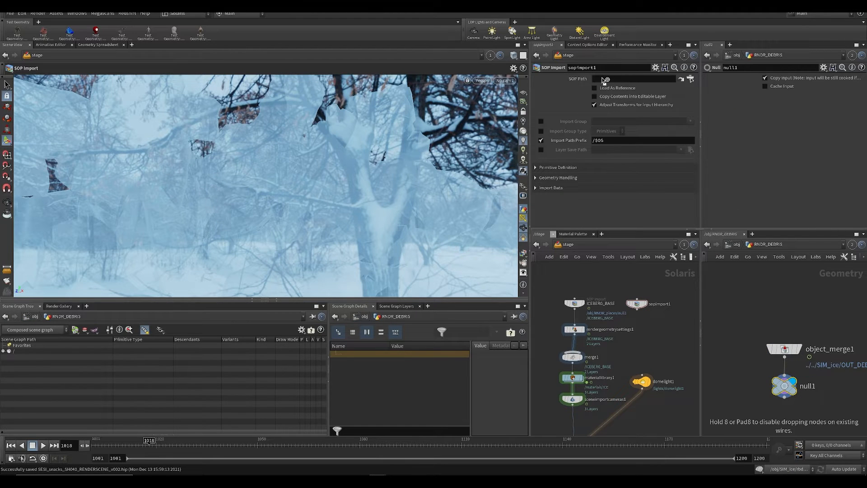
drag(605, 80, 605, 80)
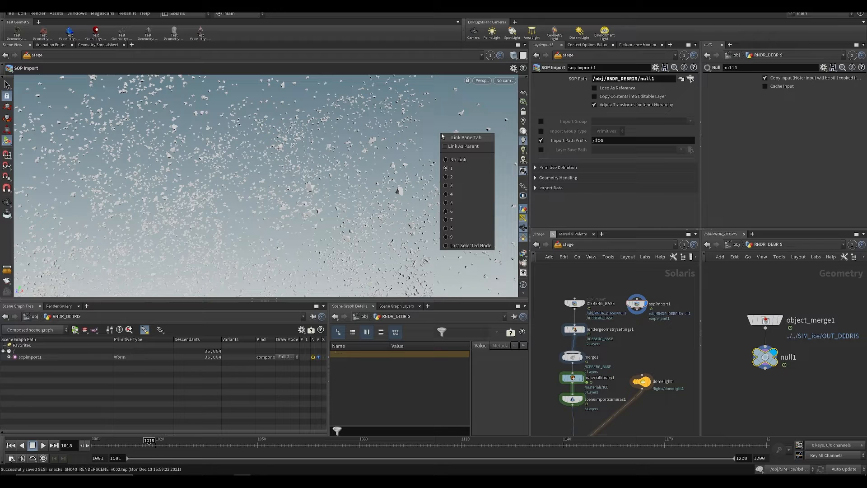
click(661, 276)
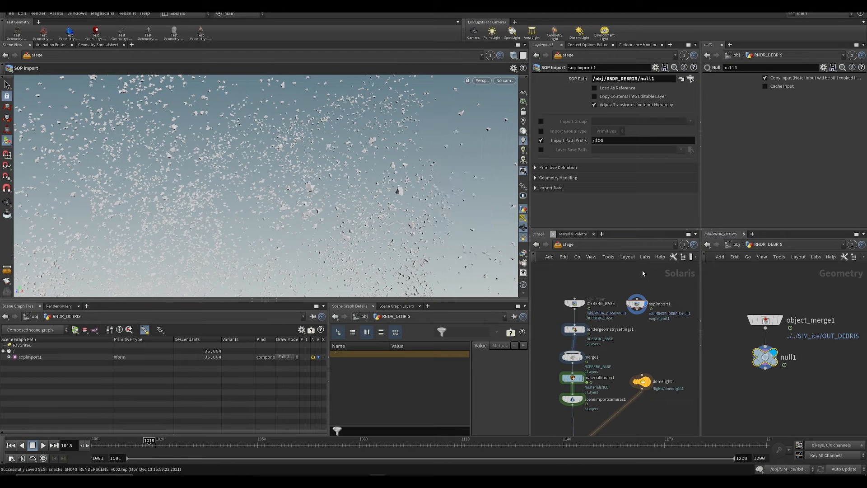
Step: Examine the debris prims and their descendants under sopimport1 in the scene graph tree
click(9, 357)
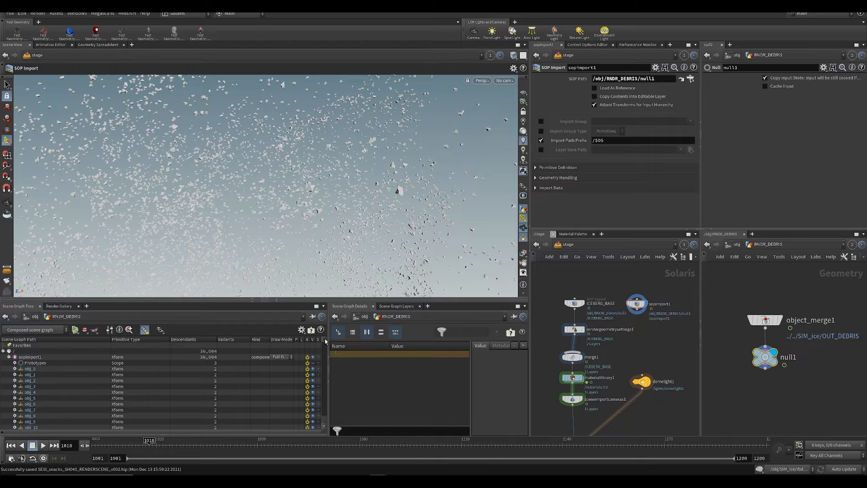
mouse_move(325, 341)
mouse_down()
mouse_move(331, 415)
mouse_move(311, 332)
mouse_move(324, 420)
mouse_move(320, 335)
mouse_up()
click(14, 375)
click(9, 357)
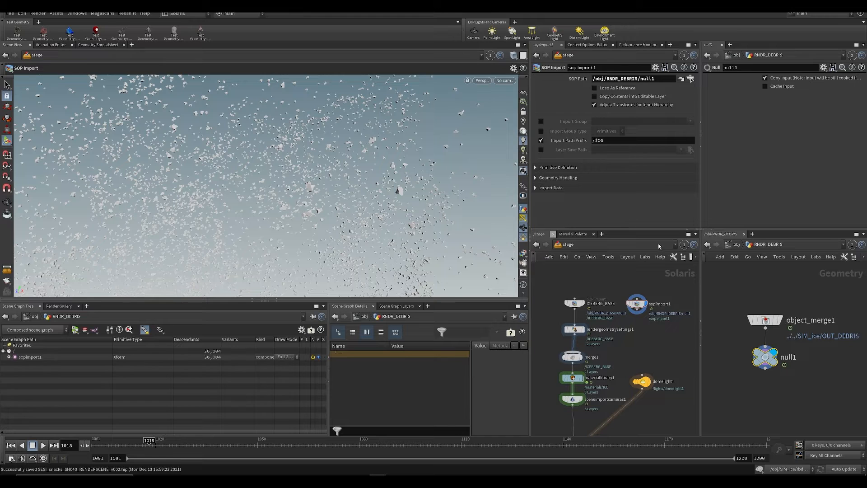
middle_drag(668, 340, 647, 299)
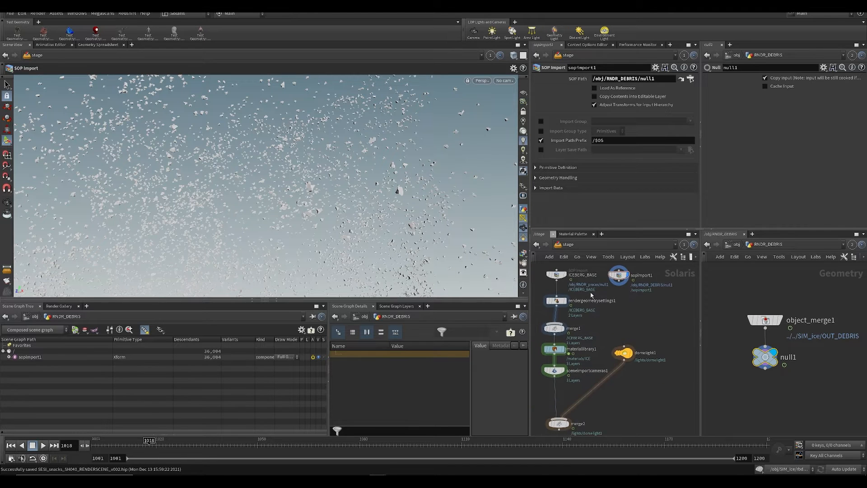
middle_drag(651, 337, 631, 364)
scroll(614, 324, up, 3)
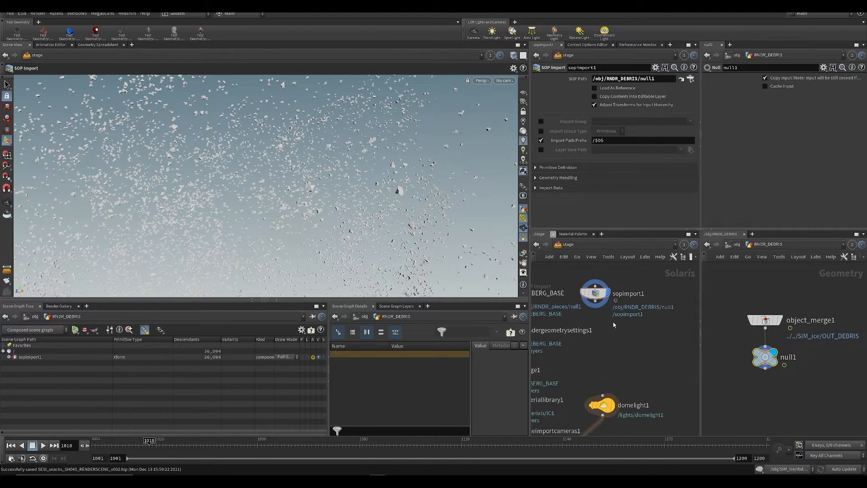
middle_drag(614, 324, 605, 348)
drag(595, 320, 612, 319)
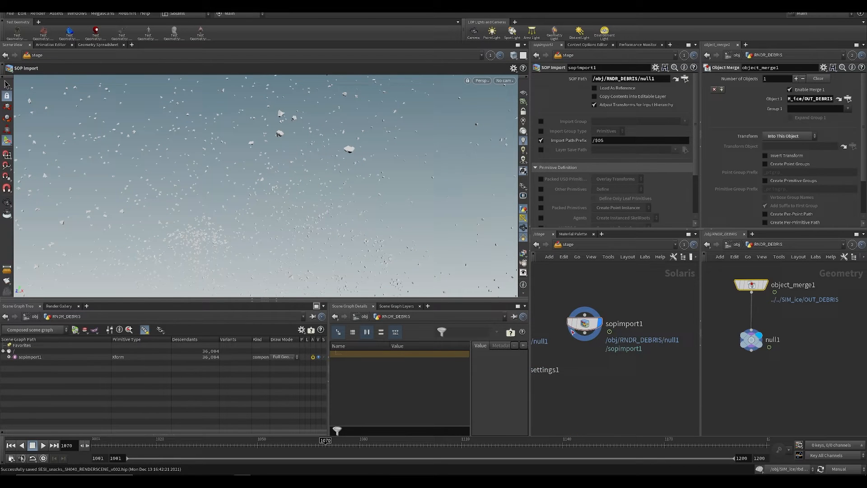
drag(573, 332, 578, 334)
click(9, 357)
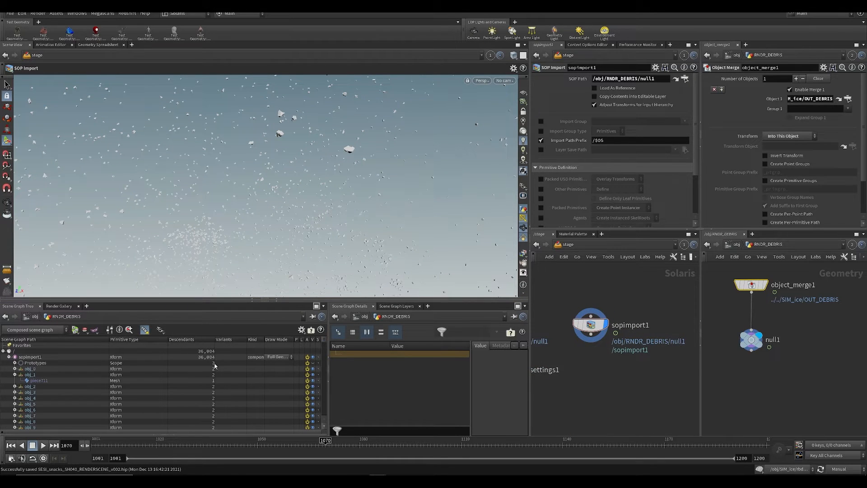
drag(324, 342, 335, 324)
mouse_move(606, 375)
middle_down()
mouse_move(606, 400)
mouse_move(615, 365)
middle_up()
scroll(602, 399, down, 2)
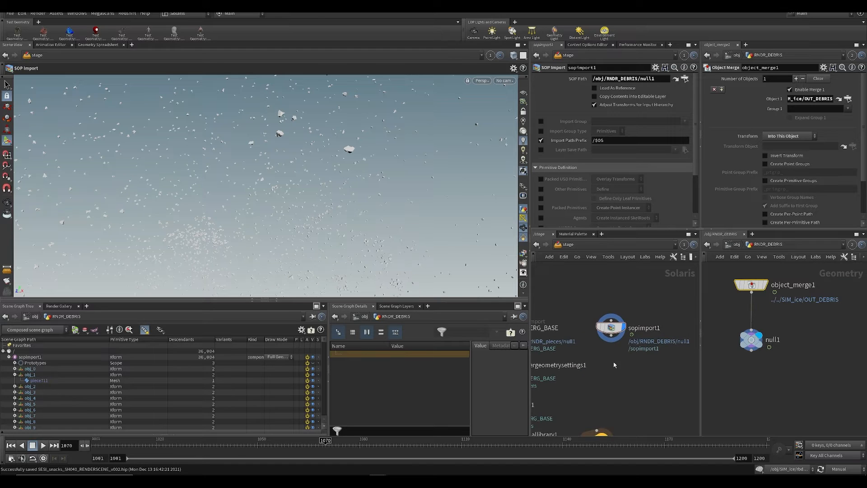
middle_drag(691, 350, 686, 350)
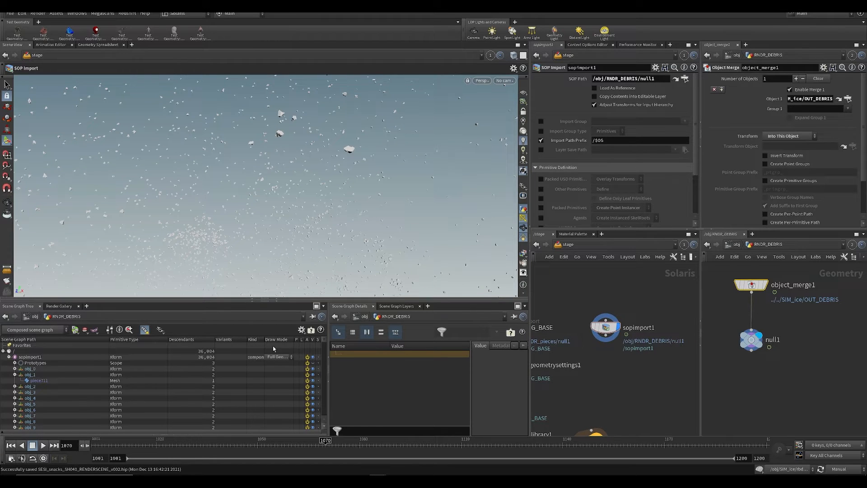
mouse_move(324, 345)
mouse_down()
mouse_move(331, 388)
mouse_move(336, 285)
mouse_move(332, 412)
mouse_move(324, 334)
mouse_up()
middle_drag(619, 305, 611, 301)
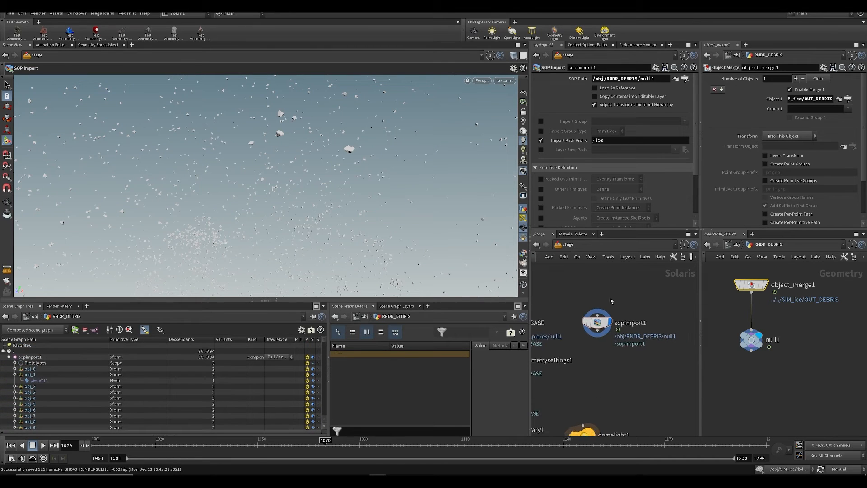
Step: Enable Packed Primitives in sopimport1's Primitive Definition settings and set it to Create Native Instances
scroll(613, 165, down, 3)
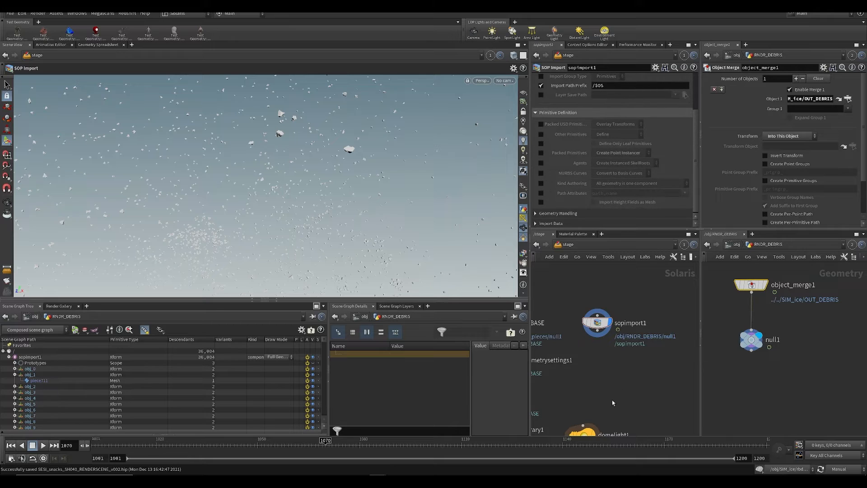
middle_drag(617, 400, 621, 415)
scroll(617, 367, up, 1)
drag(596, 339, 609, 343)
middle_drag(619, 288, 592, 242)
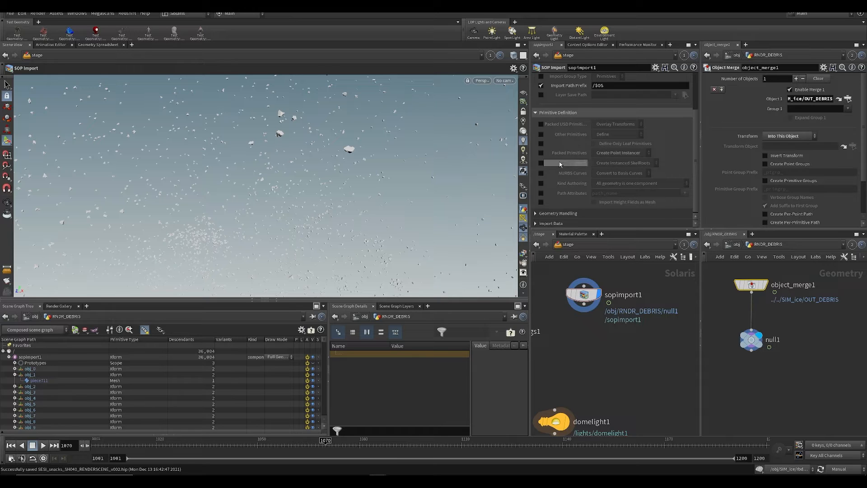
scroll(607, 167, up, 3)
scroll(601, 166, down, 3)
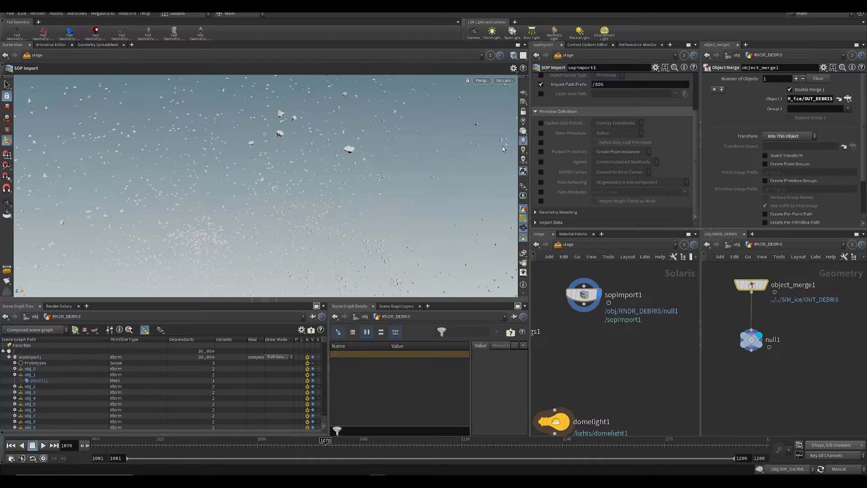
click(541, 152)
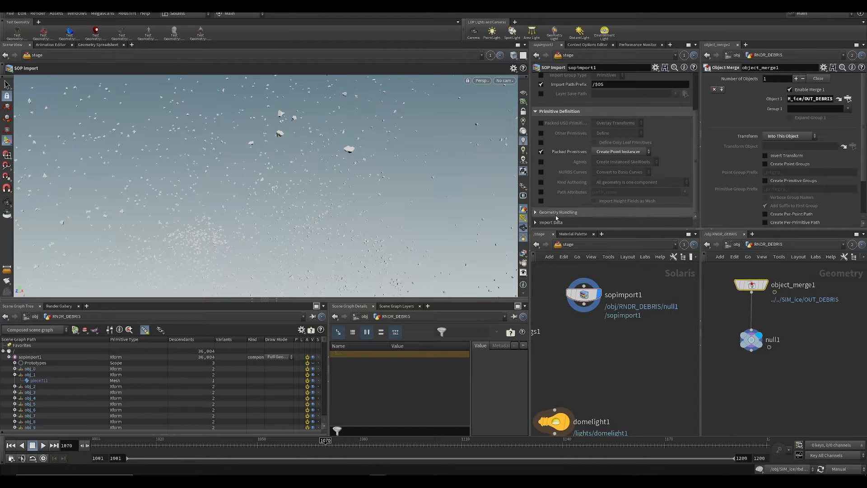
click(609, 152)
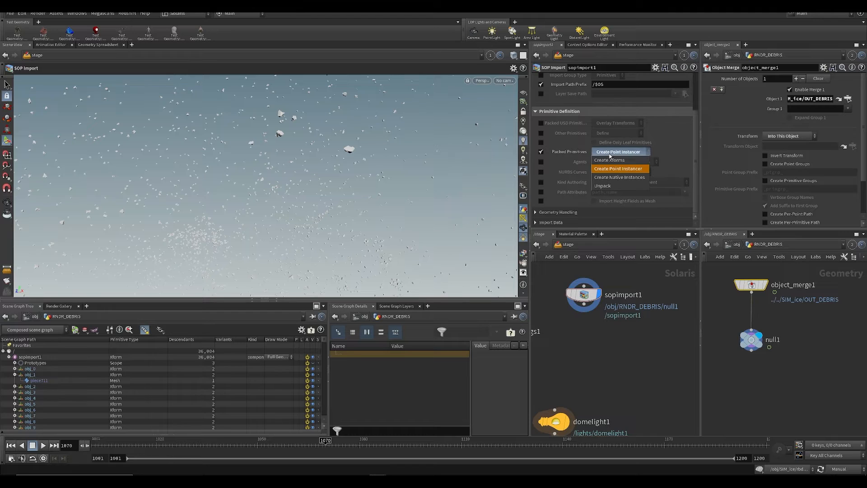
click(606, 177)
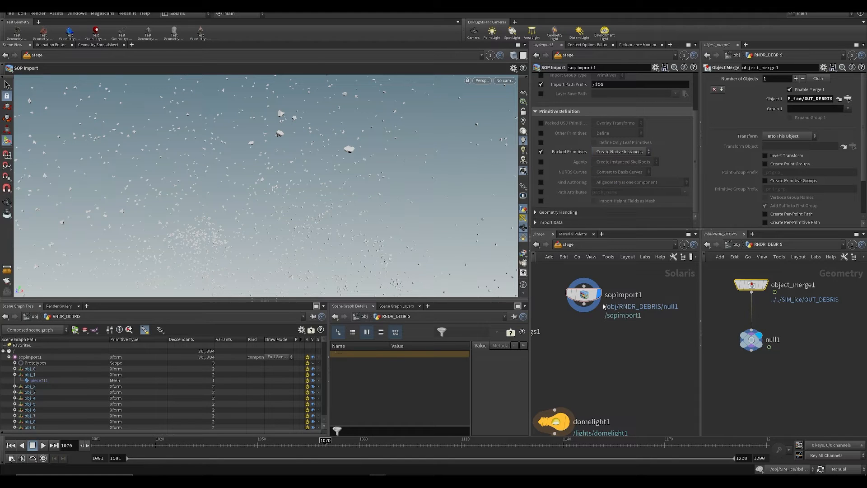
Step: Save the scene and set the cook update mode to Auto Update
middle_drag(604, 306, 618, 330)
key(ctrl+s)
click(839, 469)
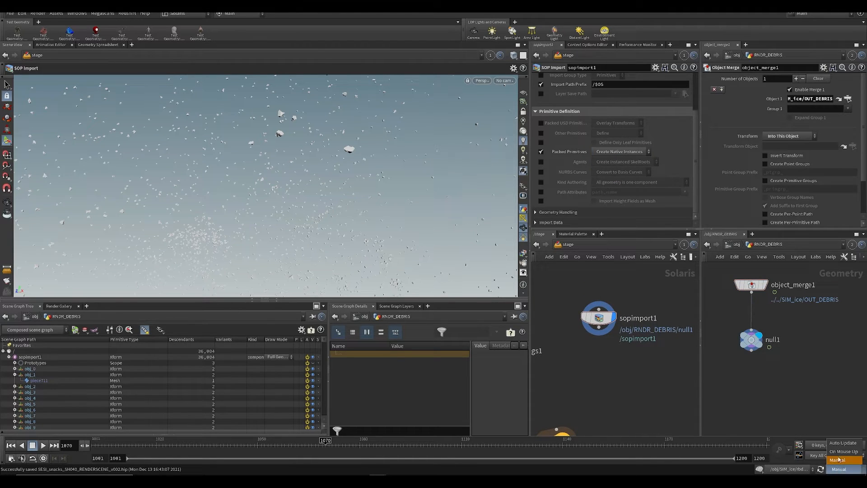
click(841, 443)
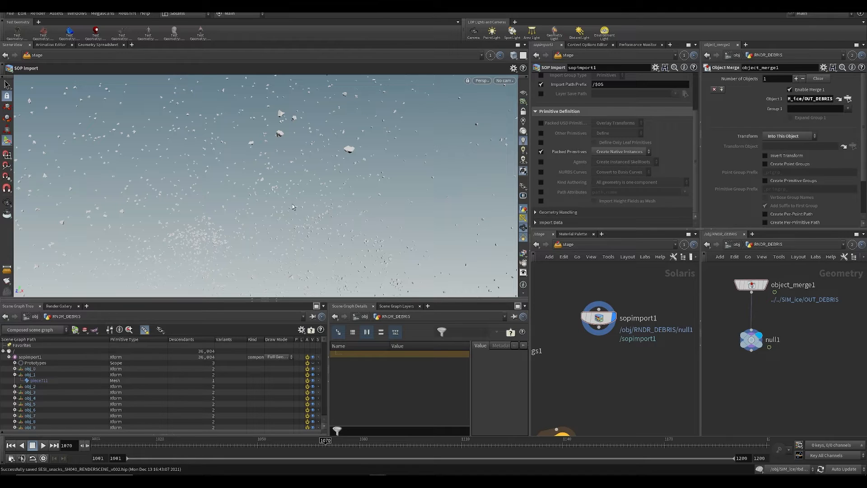
Step: Move the timeline to frame 1075, select sopimport1 and save the scene
scroll(312, 391, down, 4)
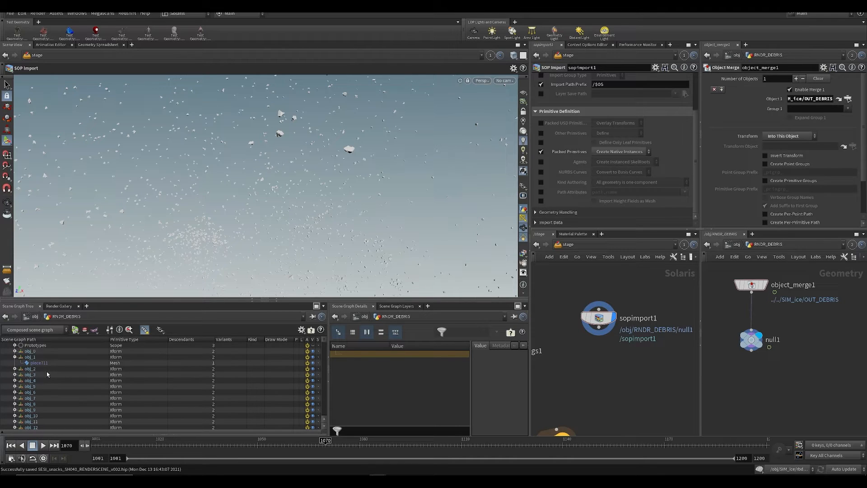
mouse_move(324, 449)
mouse_down()
mouse_move(296, 444)
mouse_move(342, 445)
mouse_up()
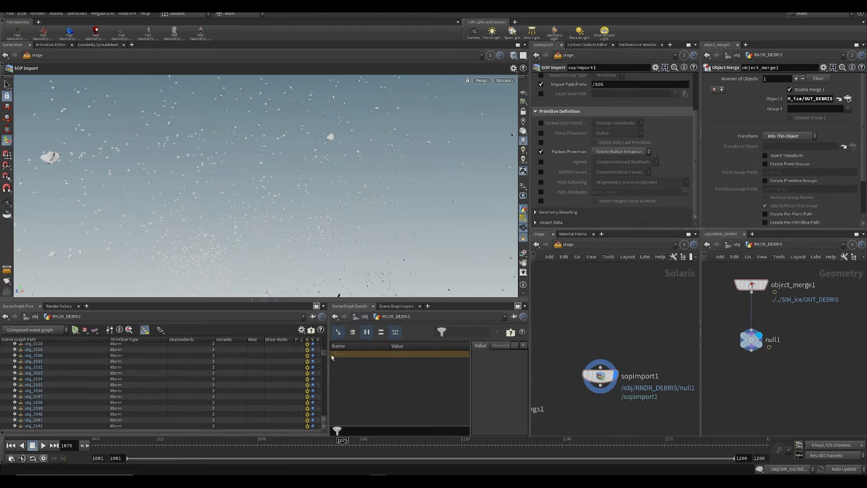
drag(332, 357, 320, 306)
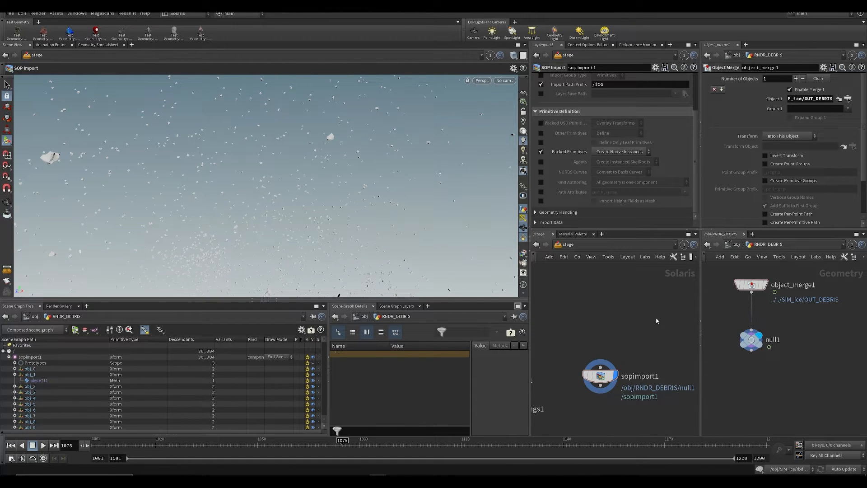
click(593, 380)
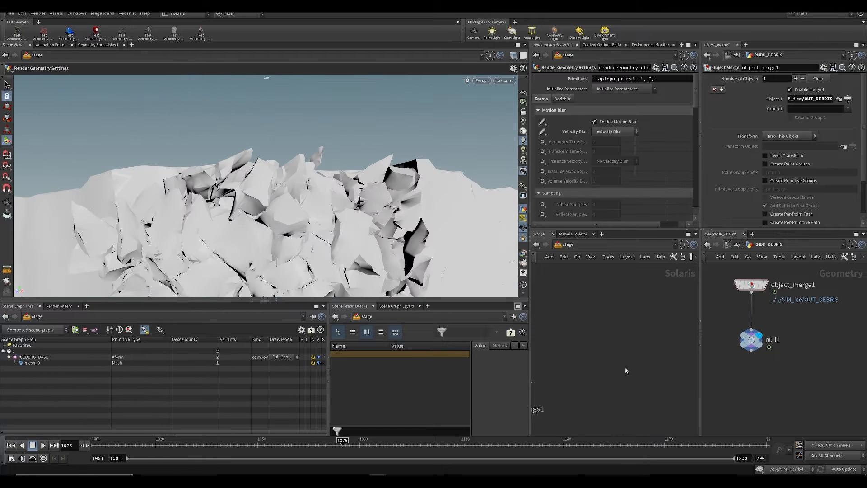
key(ctrl+s)
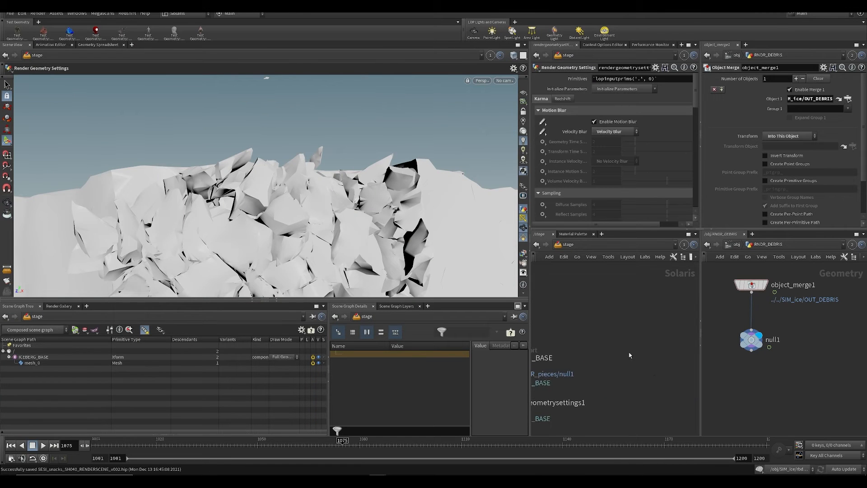
Step: Add a Copy to Points instancer node to the stage network
key(Tab)
text(cop)
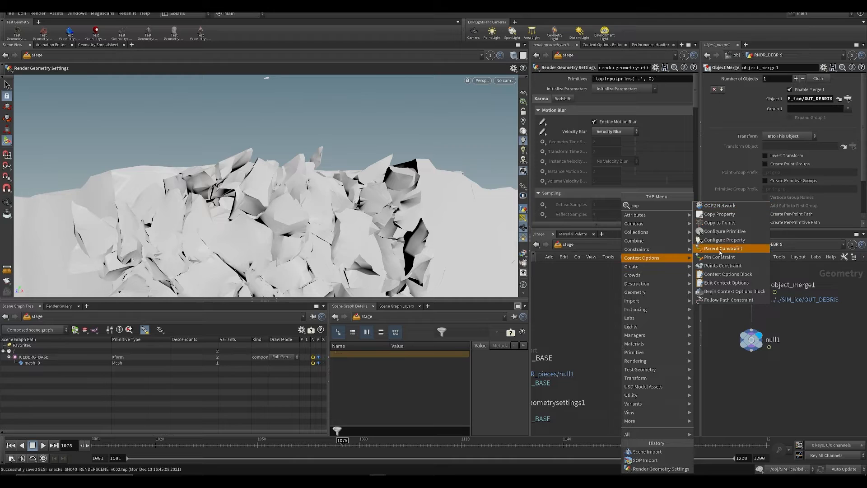
click(711, 223)
click(618, 357)
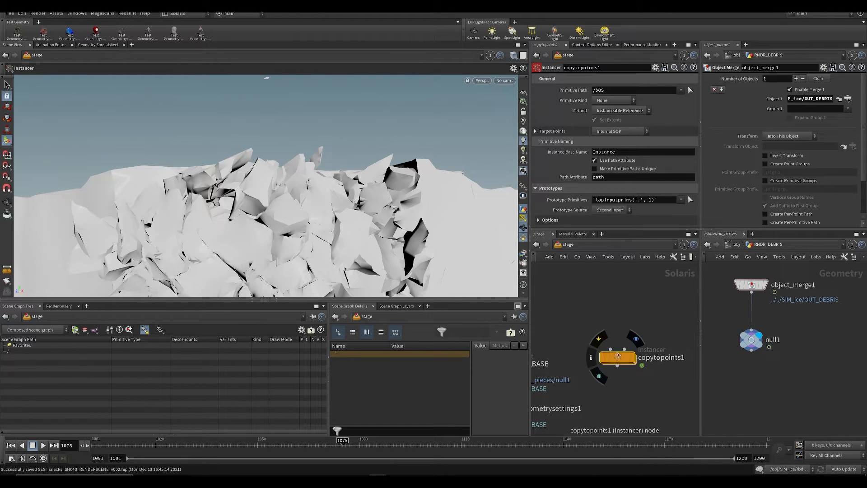
Step: Follow RNDR_DEBRIS's object merge reference into SIM_ice and add a null named OUT_PTS connected to attribrandomize1
click(738, 246)
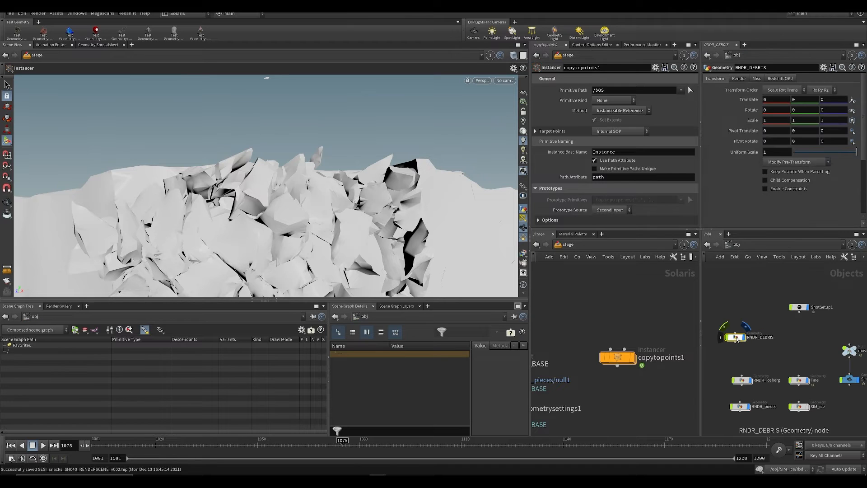
double_click(736, 337)
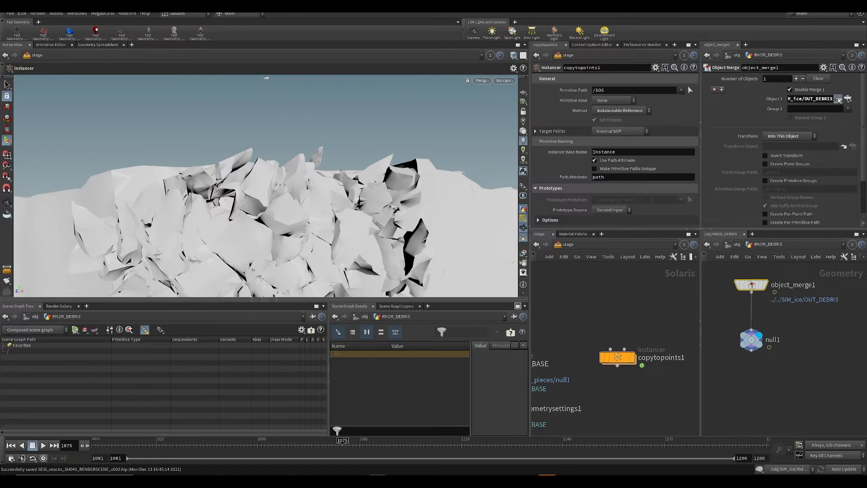
click(839, 99)
key(Tab)
text(null)
key(Return)
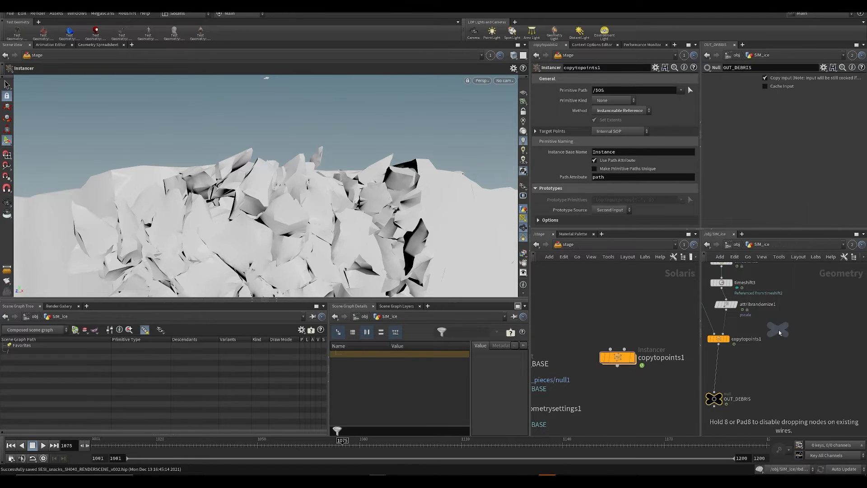
click(756, 391)
drag(726, 310, 770, 381)
click(786, 381)
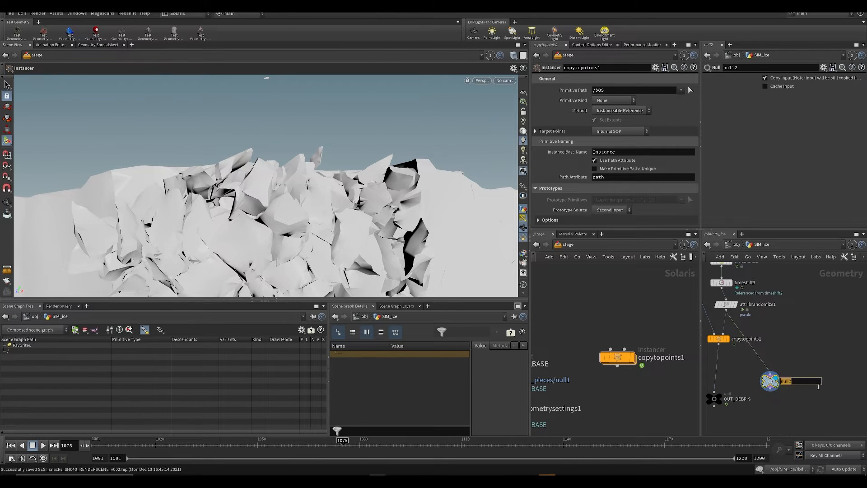
key(BackSpace)
text(OUT_PTS)
key(Return)
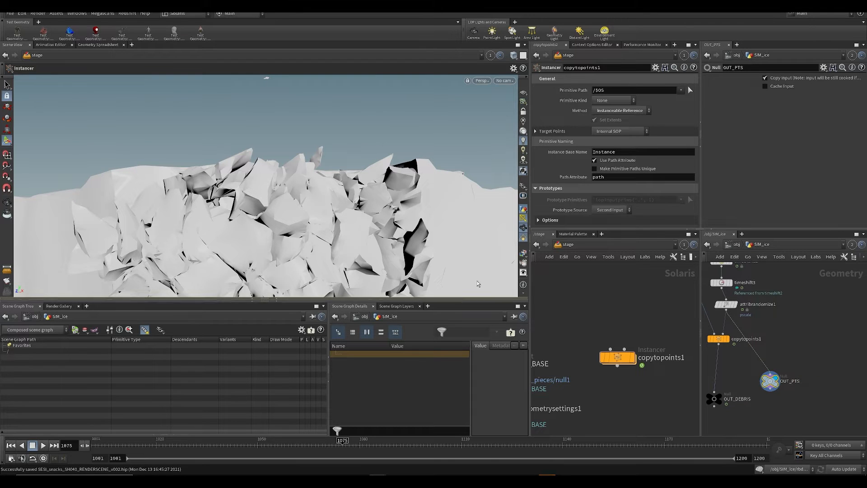
Step: Inside the stage's copytopoints1, replace add1 with an Object Merge referencing SIM_ice's OUT_PTS, save, and return to the stage
double_click(614, 356)
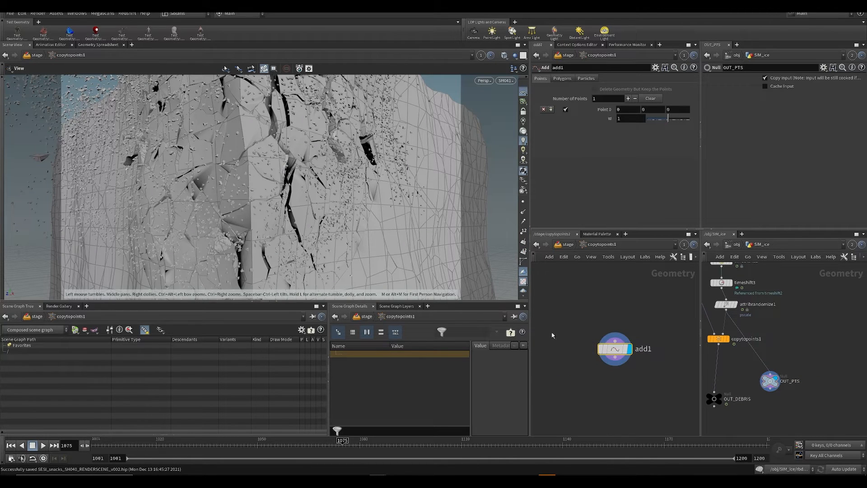
key(Delete)
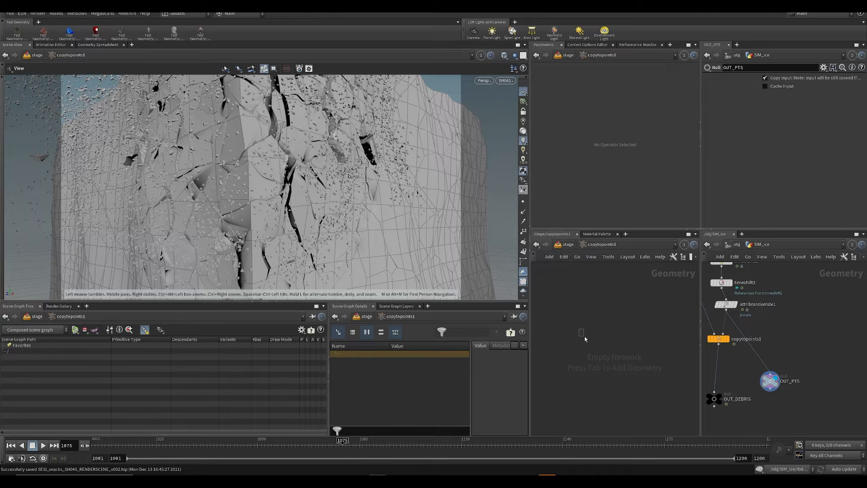
key(Tab)
text(obj)
key(Return)
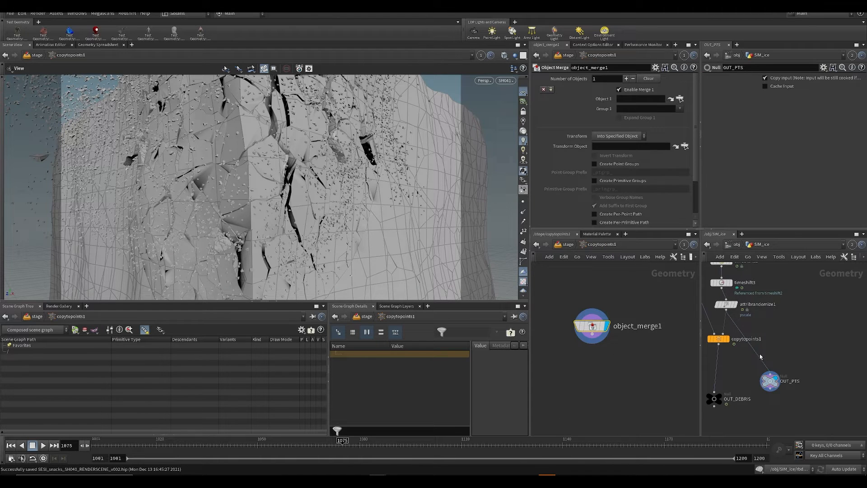
drag(769, 381, 623, 101)
key(ctrl+s)
key(u)
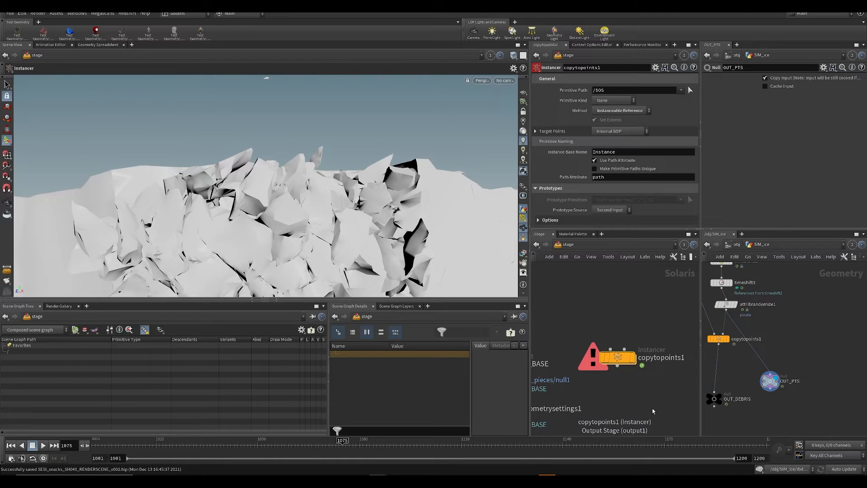
Step: Make copytopoints1 the displayed node in the stage network and save the scene
click(624, 352)
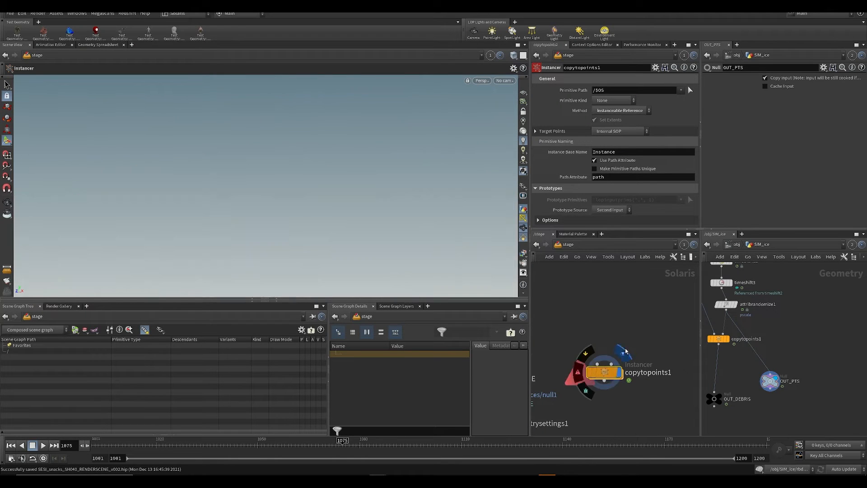
middle_drag(614, 326, 634, 329)
key(ctrl+s)
Step: Add a null in the SIM_ice network and connect rest4's output to it
middle_drag(727, 375, 794, 379)
scroll(793, 380, down, 1)
middle_drag(730, 323, 743, 368)
scroll(743, 367, down, 1)
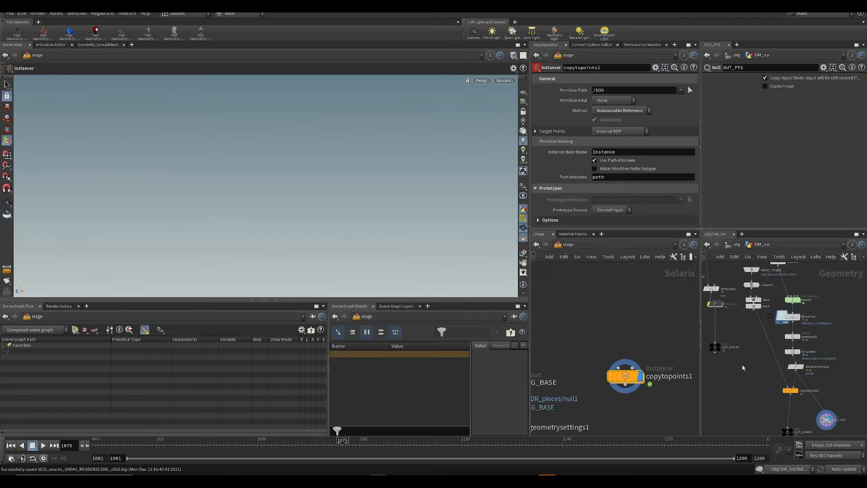
scroll(743, 368, up, 3)
key(Tab)
text(null)
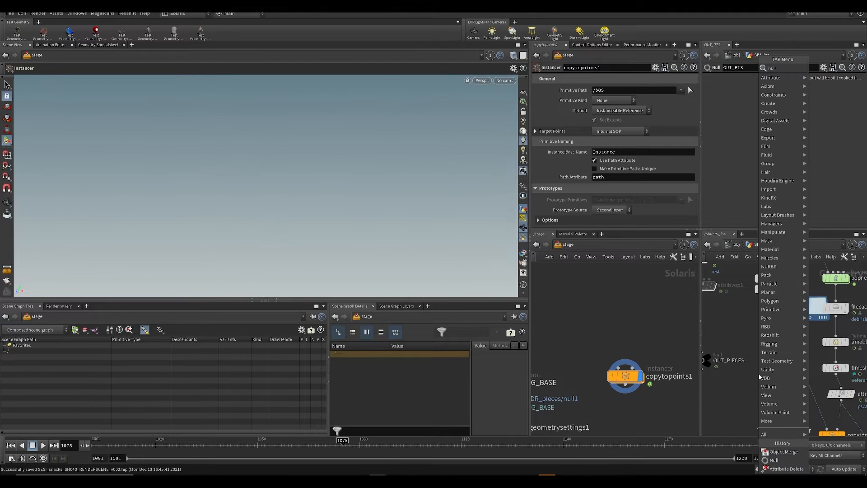
key(Return)
click(758, 374)
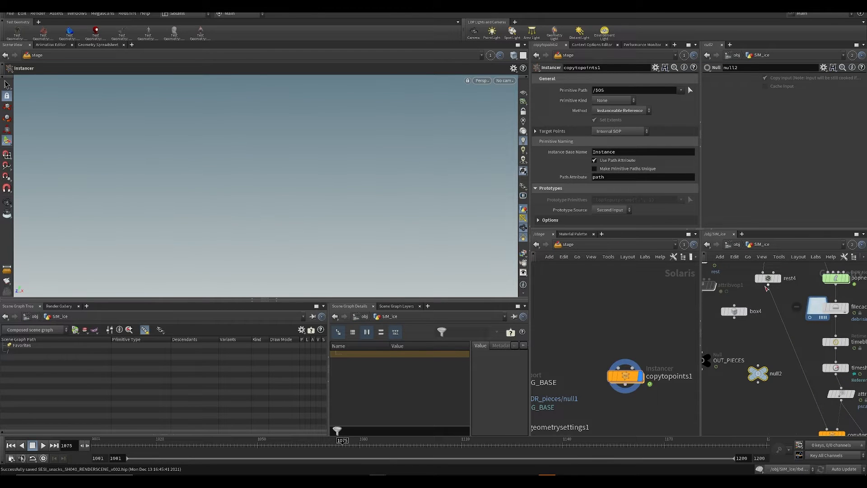
drag(768, 283, 759, 366)
Step: Rename the null under rest4 as OUT_PIECE and save the scene
double_click(776, 374)
text(O)
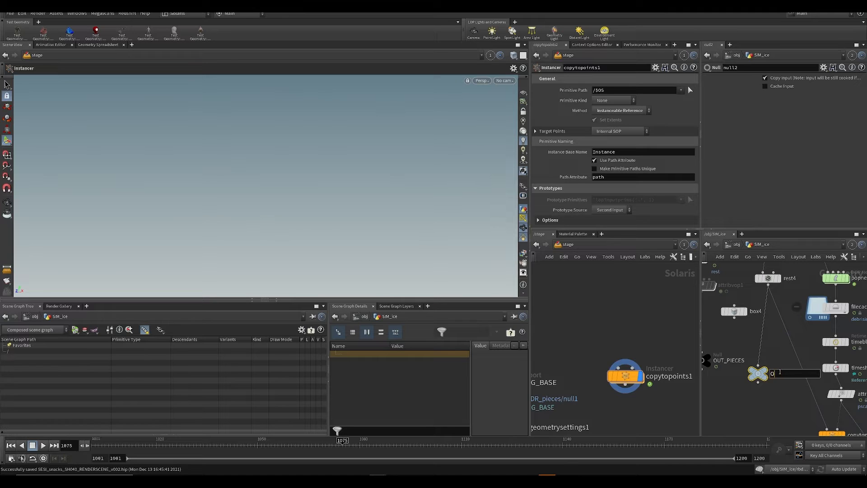
text(UT_PIECE)
key(Return)
key(ctrl+s)
scroll(608, 335, down, 2)
key(ctrl+s)
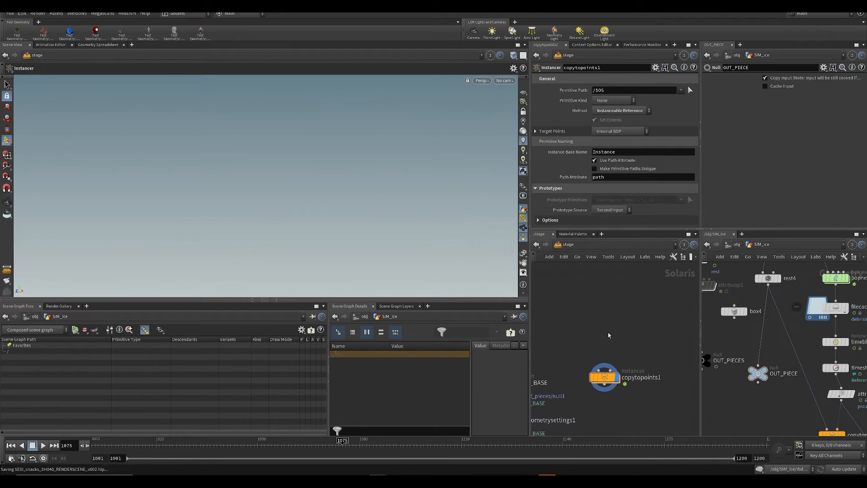
Step: Add a SOP Import above copytopoints1 in the stage, with its SOP path set to /obj/SIM_ice/OUT_PIECE, and display it
key(Tab)
text(sopi)
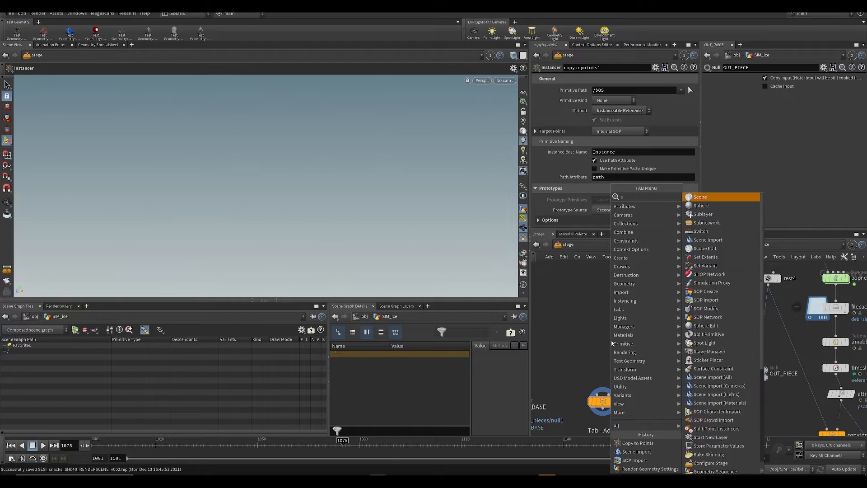
key(Return)
click(612, 344)
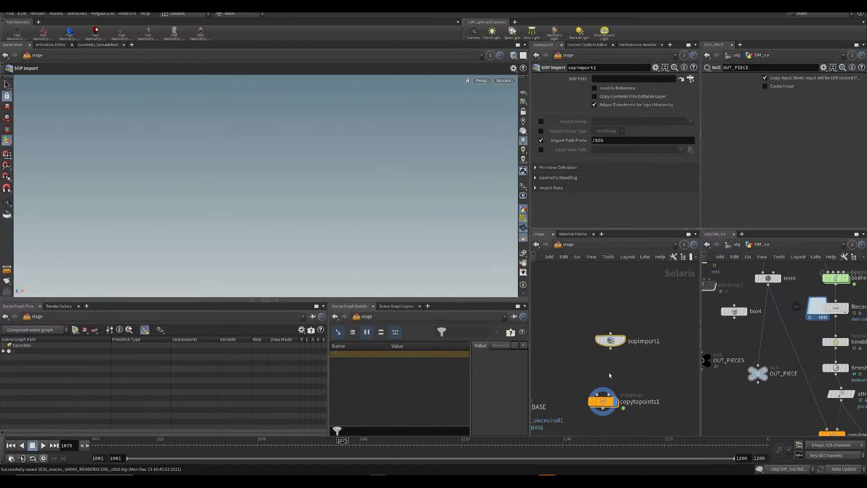
drag(757, 373, 628, 78)
click(628, 327)
drag(612, 341, 614, 314)
Step: Set sopimport1's Import Path Prefix to /geometry/pieces and save the scene
click(615, 141)
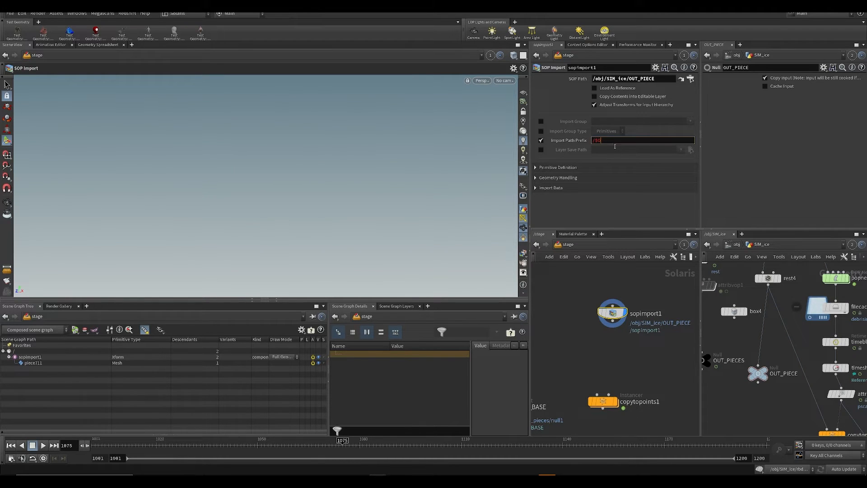
text(/geom,etry/pieces)
key(Return)
key(ctrl+s)
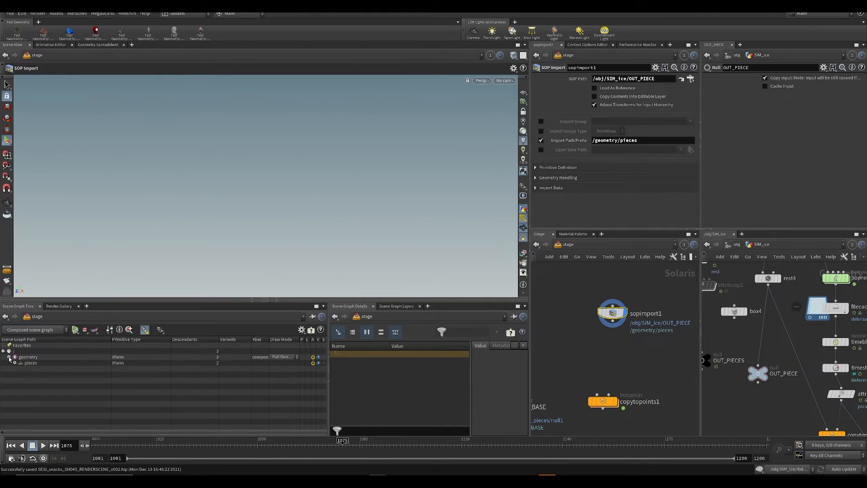
Step: Save the scene, add a Set Variant node connected after sopimport1, and display it
mouse_move(637, 351)
middle_down()
mouse_move(633, 303)
mouse_move(625, 348)
middle_up()
key(ctrl+s)
key(Tab)
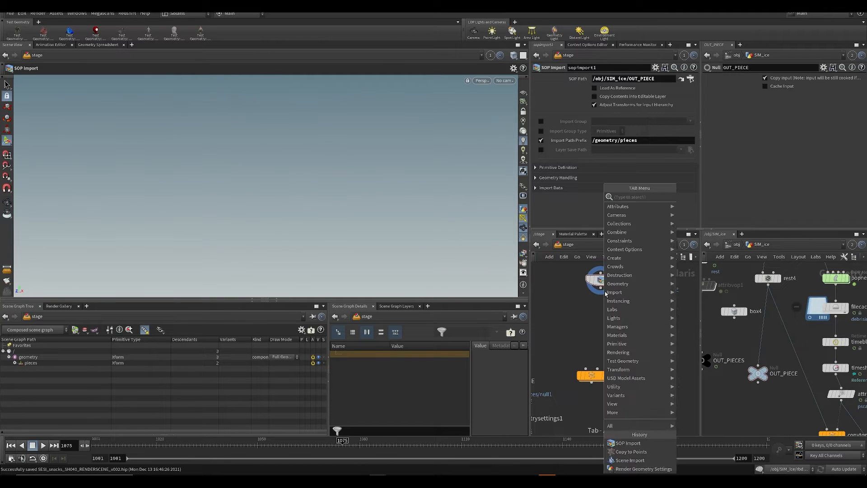
text(set)
key(Down)
key(Return)
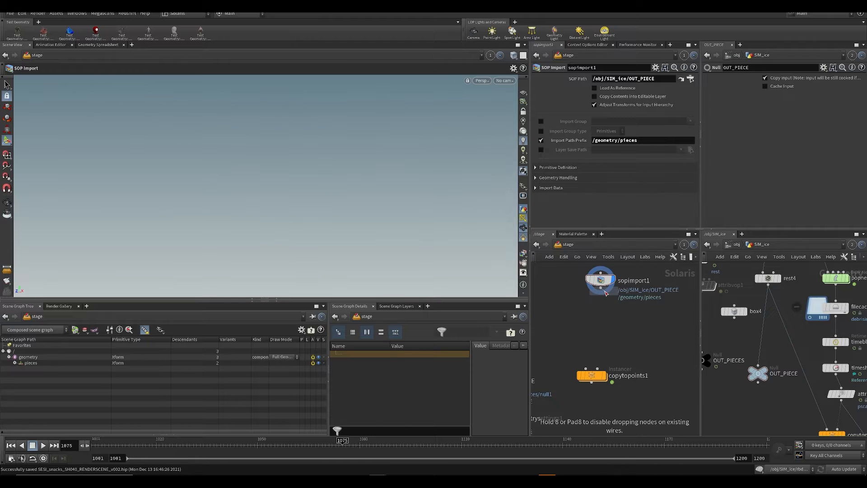
click(596, 325)
drag(601, 288, 598, 325)
click(610, 324)
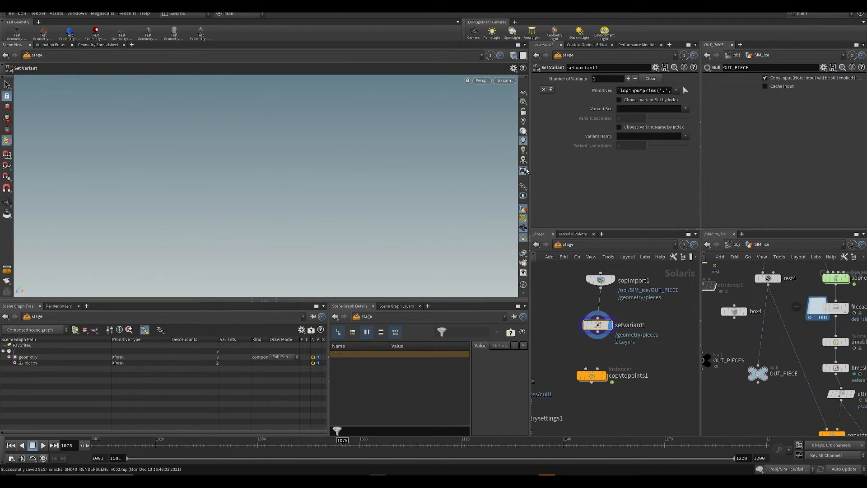
Step: Widen the parameter area and set setvariant1's Variant Set to 0
drag(529, 170, 440, 171)
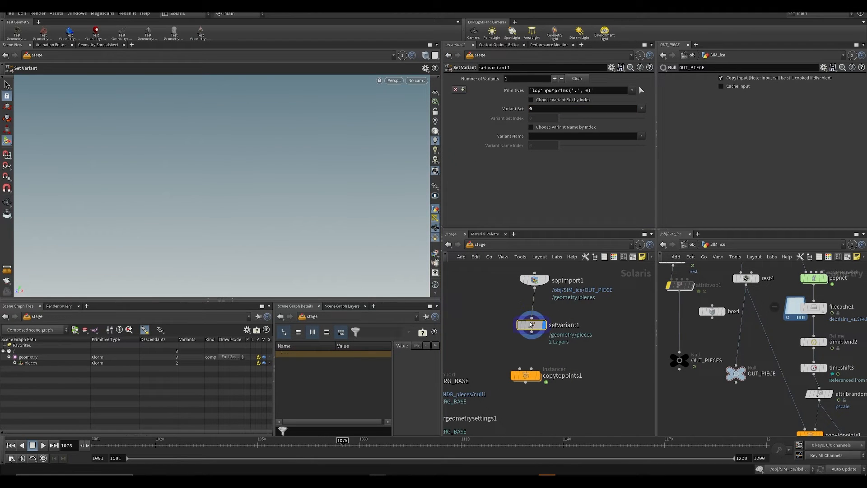
drag(532, 325, 535, 326)
middle_drag(595, 339, 591, 362)
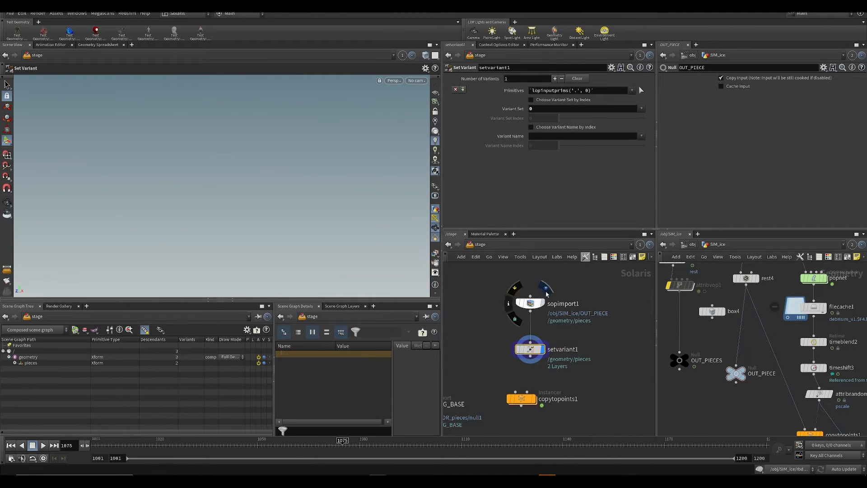
Step: Compare the viewport results of sopimport1 and setvariant1, returning the display to setvariant1 and saving the scene
click(541, 303)
click(537, 304)
key(ctrl+s)
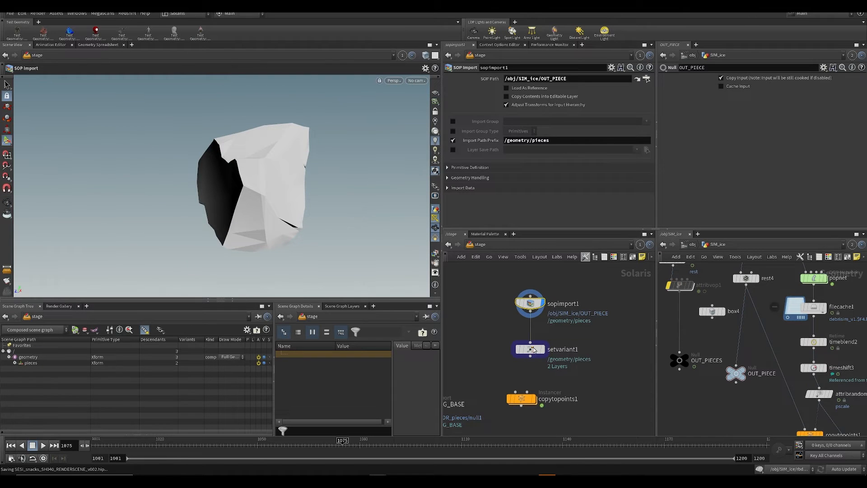
click(542, 342)
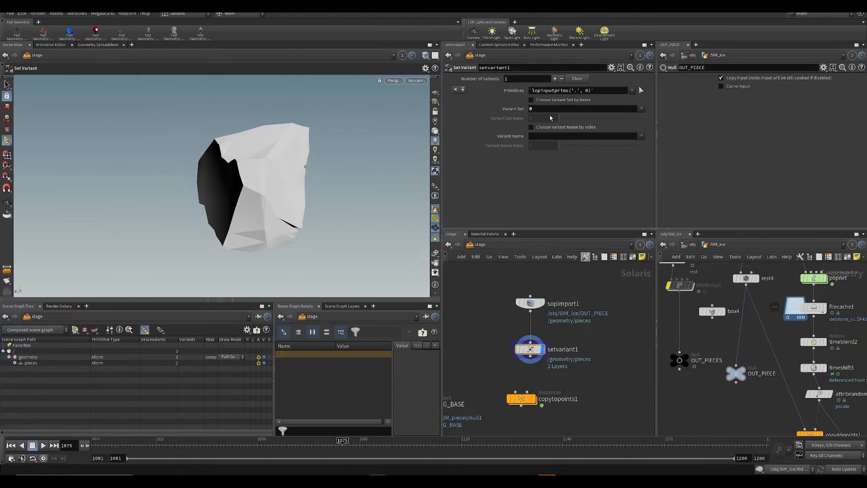
middle_drag(575, 307, 591, 246)
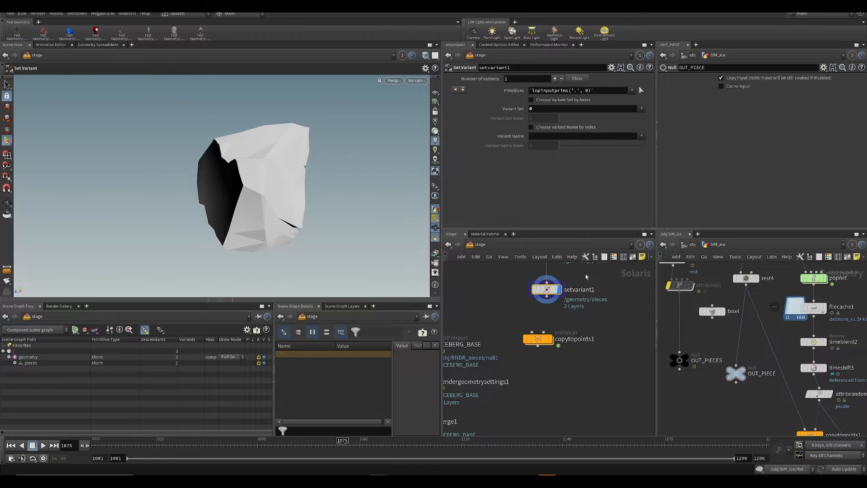
middle_drag(586, 276, 610, 368)
key(ctrl+s)
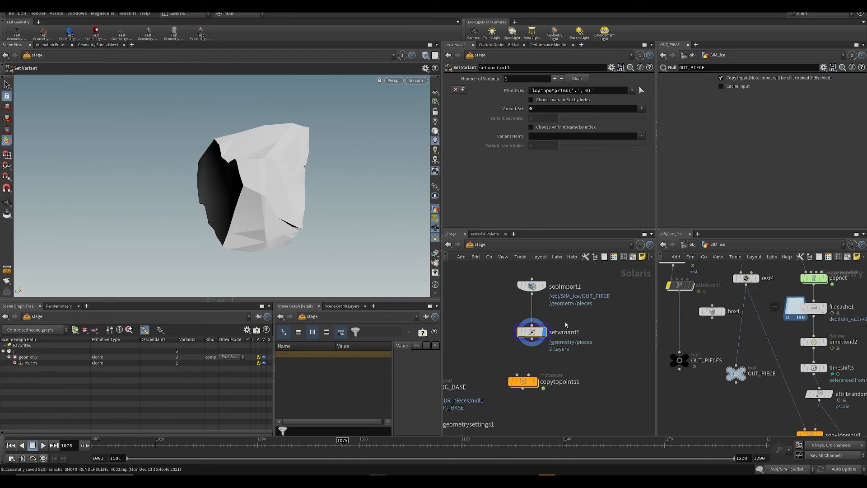
Step: Connect setvariant1 to copytopoints1's second input, display the instancer and inspect its instances in the scene graph
click(529, 375)
click(532, 339)
mouse_move(534, 381)
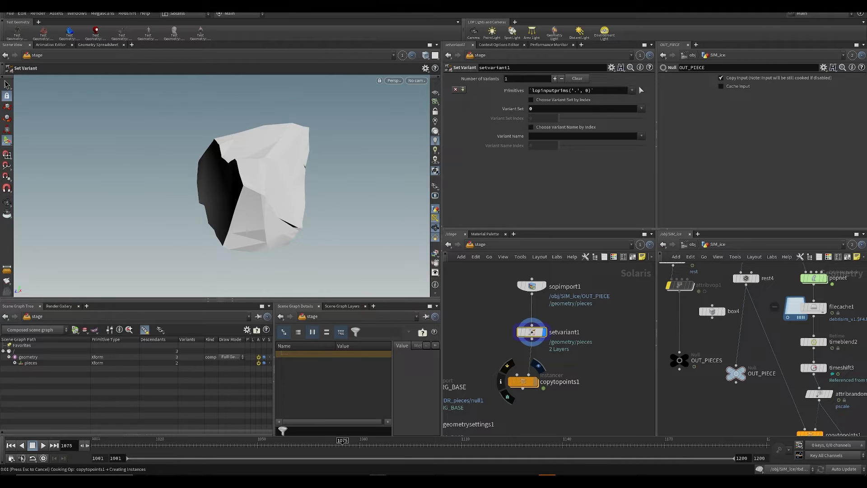
click(523, 381)
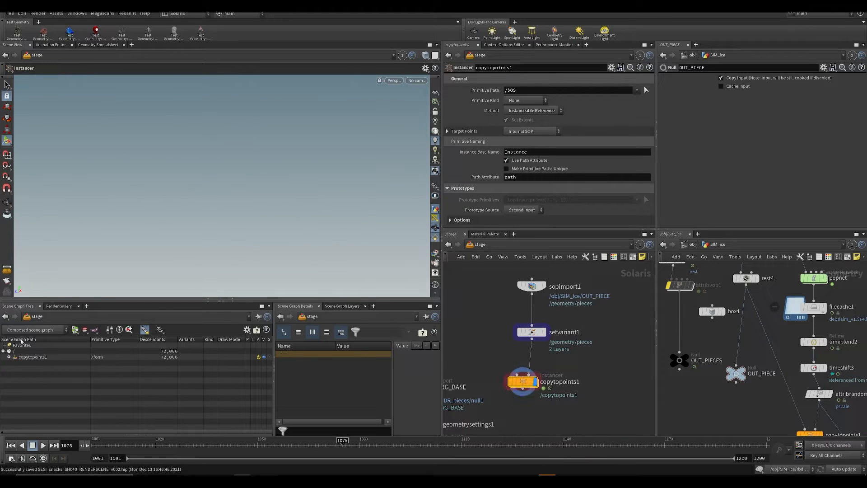
click(10, 357)
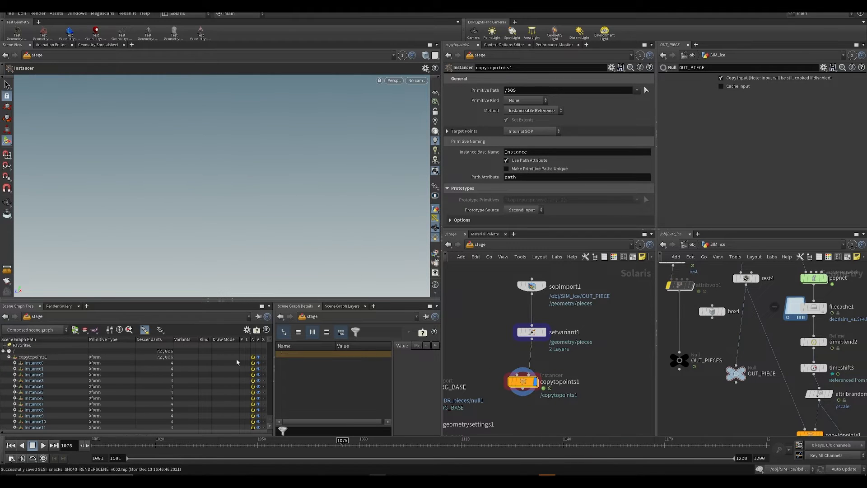
click(9, 357)
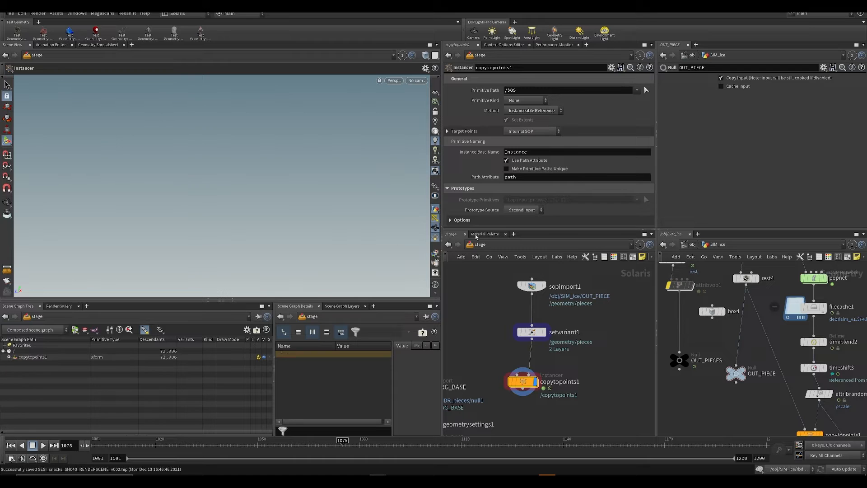
Step: Expand copytopoints1's prototype options, interrupt the cook and set the Prototype Index to Index
drag(518, 228, 518, 269)
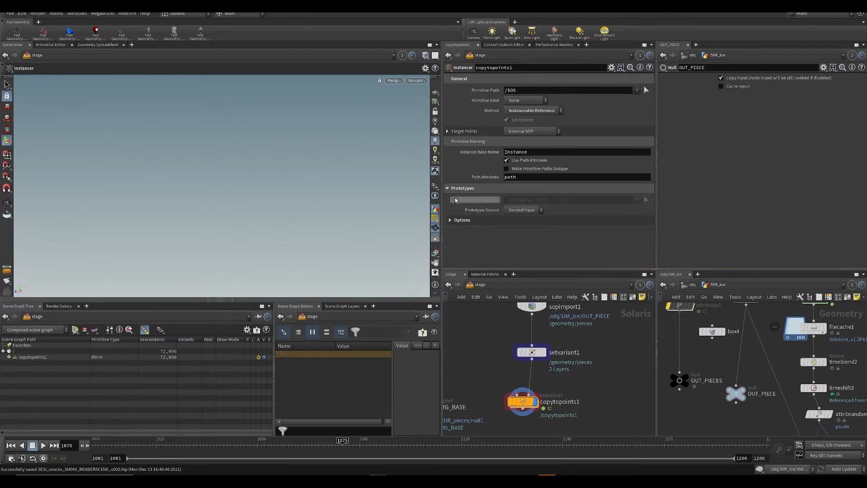
click(520, 220)
scroll(572, 246, down, 2)
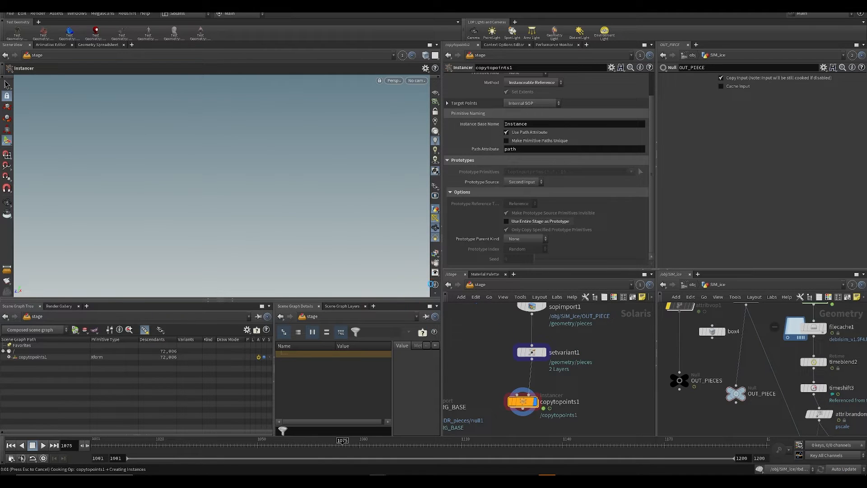
key(Escape)
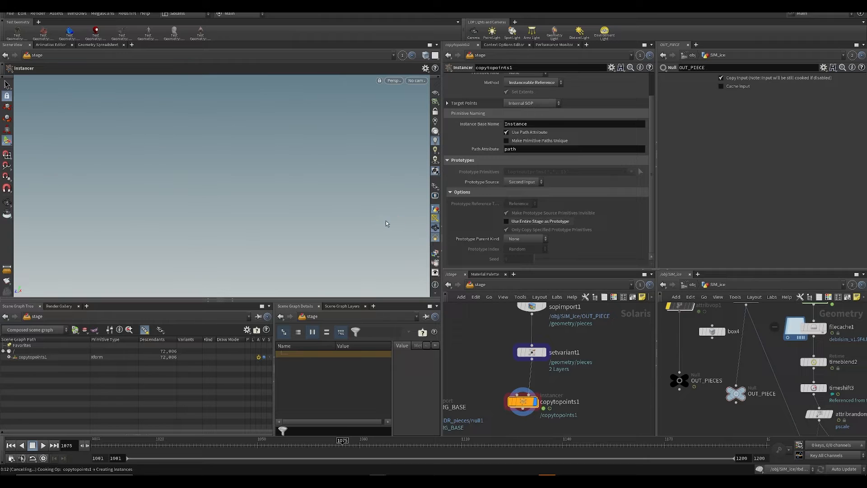
click(524, 248)
click(528, 290)
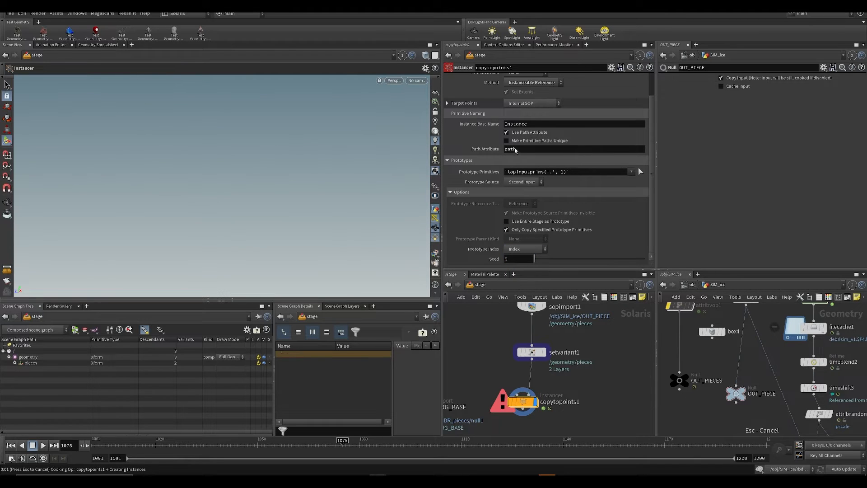
Step: Switch the cook update mode to Manual and set copytopoints1's Method to Point Instancer
click(842, 461)
click(530, 83)
click(532, 91)
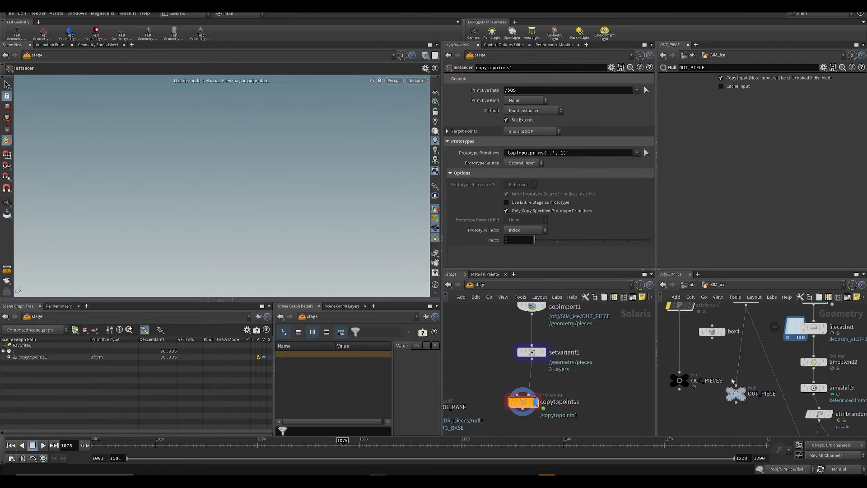
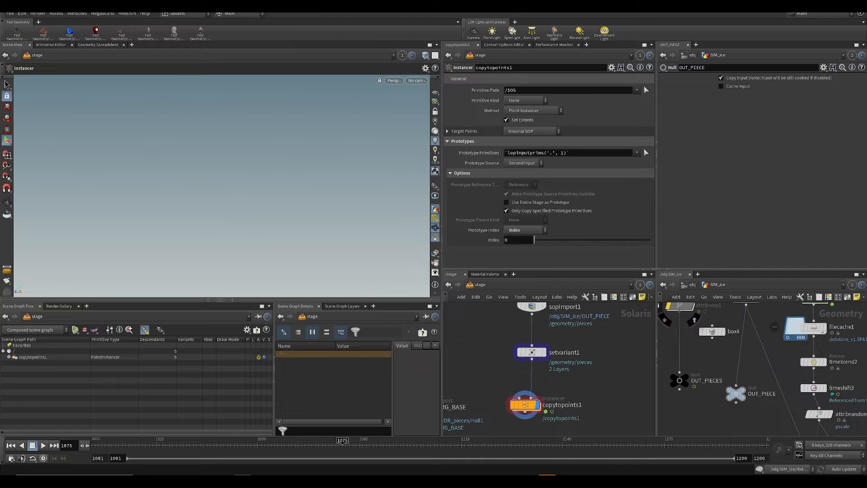
Step: Restore Auto Update, enter copytopoints1 and examine the source points that object_merge1 brings in from OUT_PTS
key(Escape)
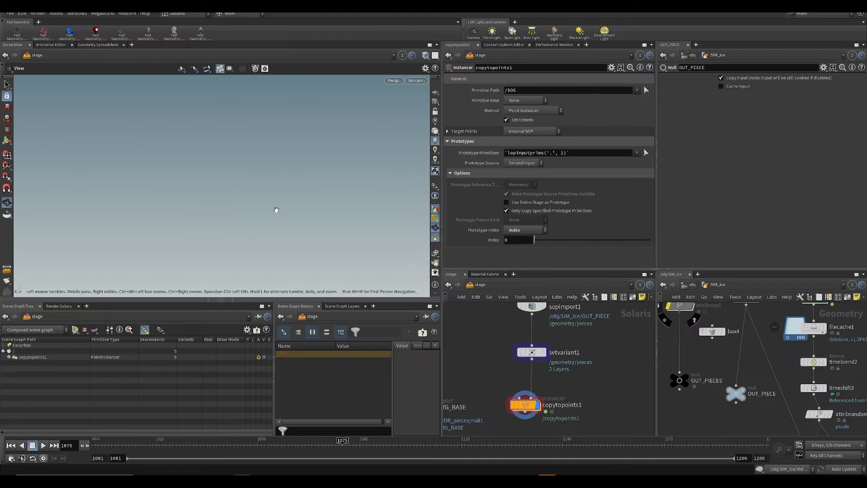
scroll(247, 199, up, 15)
double_click(527, 404)
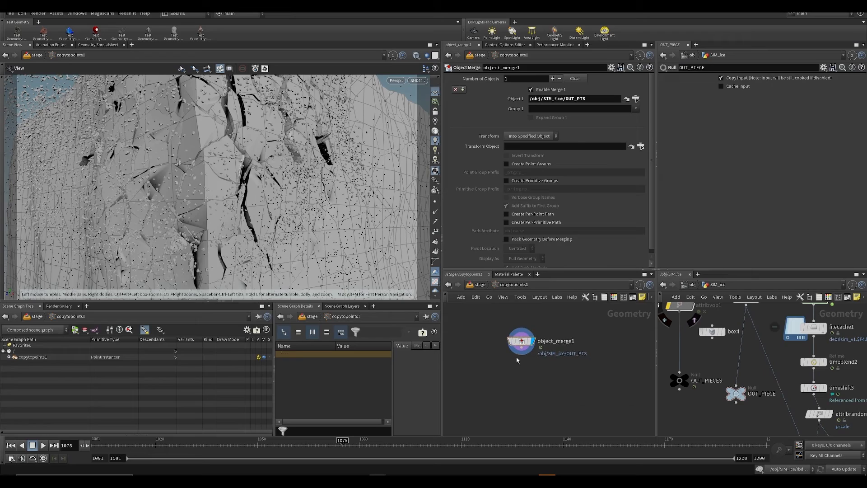
scroll(673, 376, down, 5)
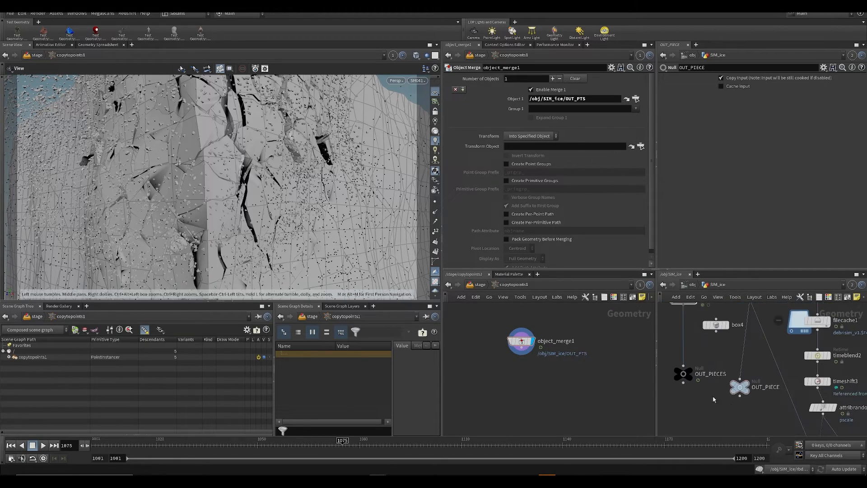
drag(312, 81, 344, 109)
drag(343, 149, 239, 131)
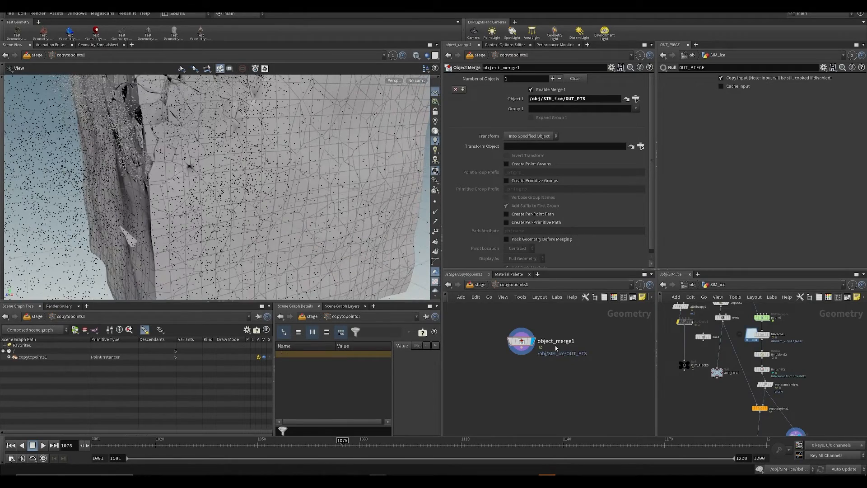
middle_drag(664, 394, 652, 347)
middle_drag(522, 339, 526, 342)
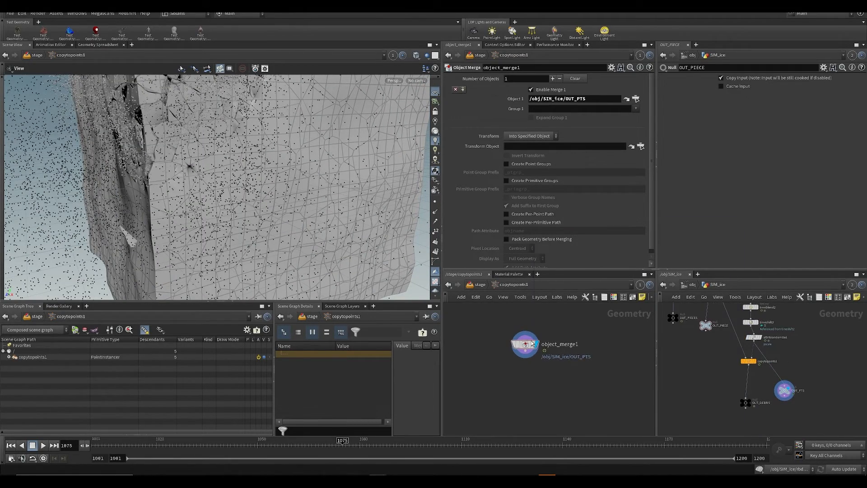
middle_click(526, 343)
Step: Add an Attribute Delete node after object_merge1 inside copytopoints1
middle_drag(516, 385, 520, 375)
key(Tab)
text(adel)
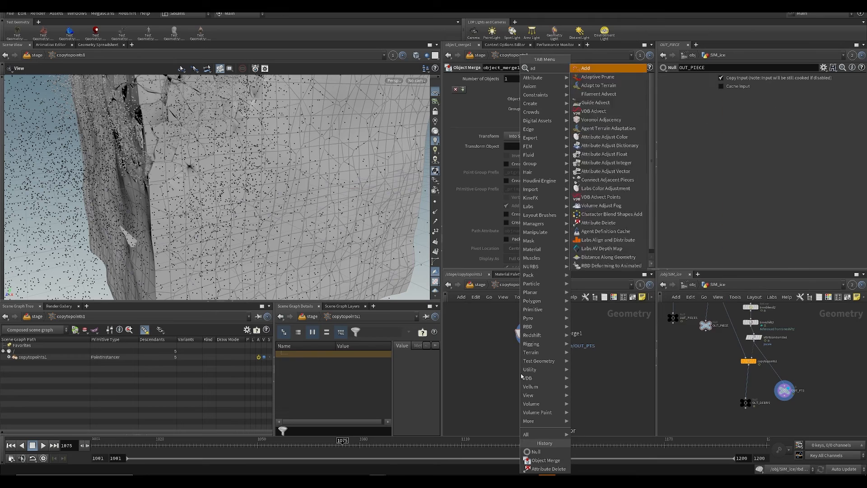
key(shift+Return)
Step: Set attribdelete1 to remove all point attributes except pscale, orient and v
click(647, 95)
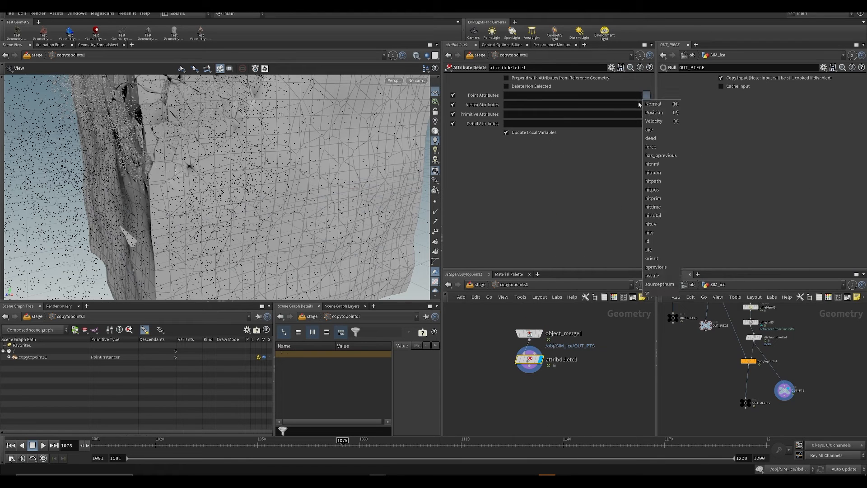
click(555, 95)
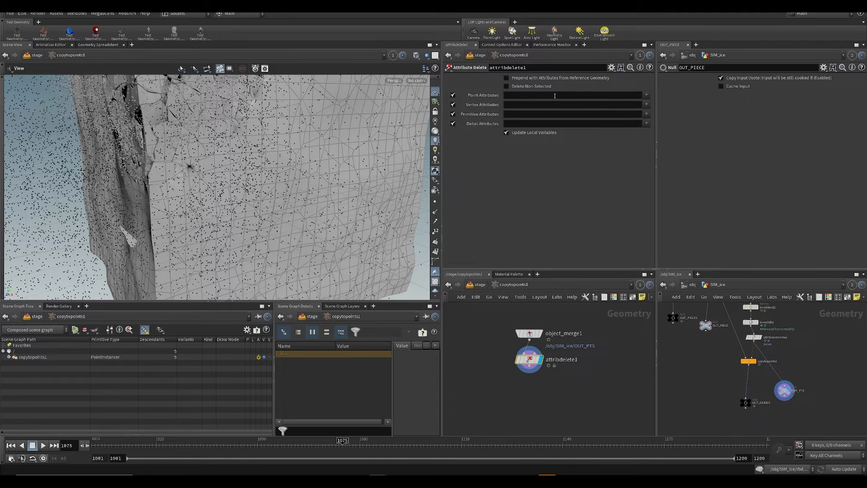
click(561, 99)
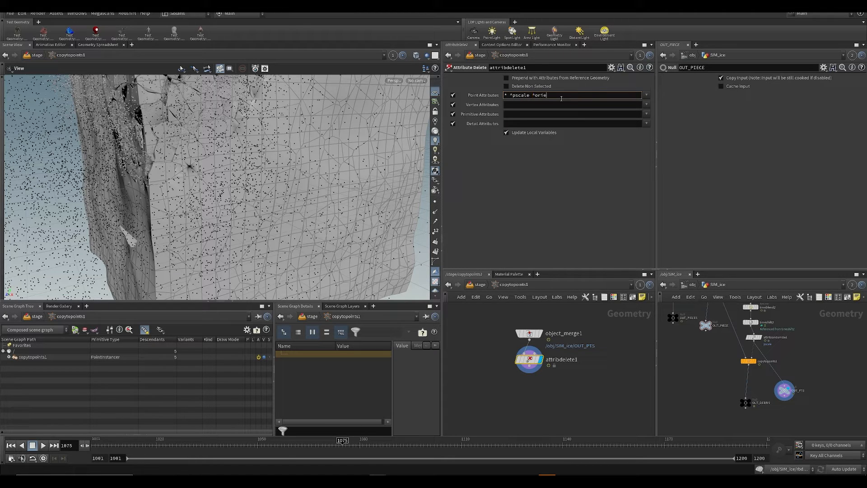
text(v)
key(Return)
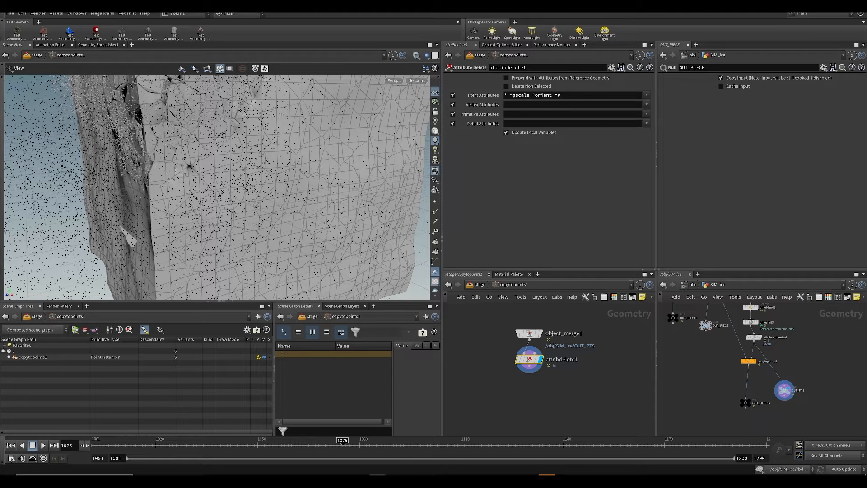
Step: Save the scene, expand copytopoints1 in the scene graph and check the debris instances from the stage network
middle_click(531, 333)
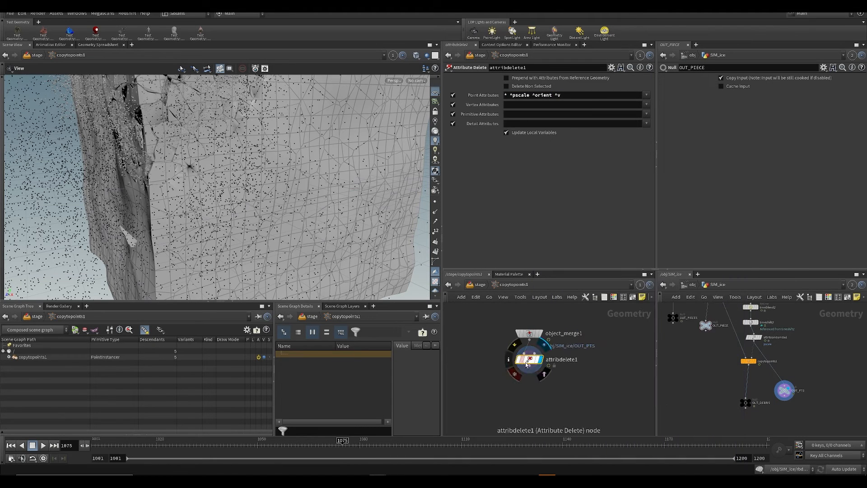
key(ctrl+s)
click(9, 357)
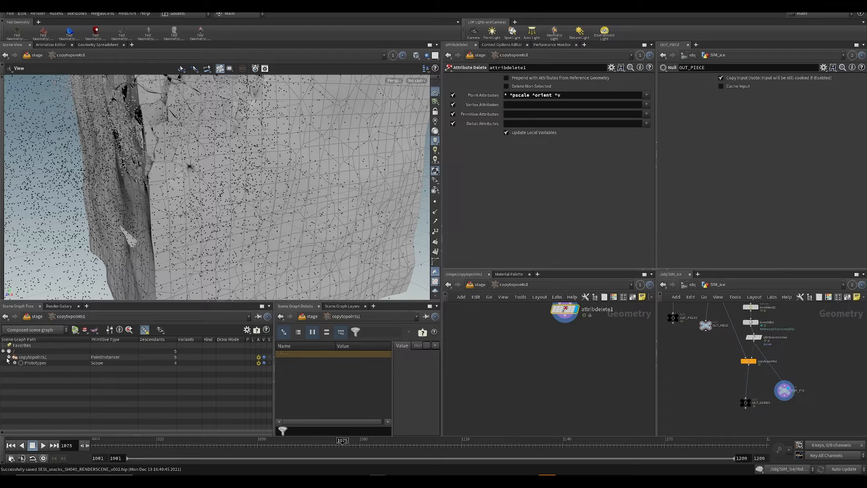
click(473, 284)
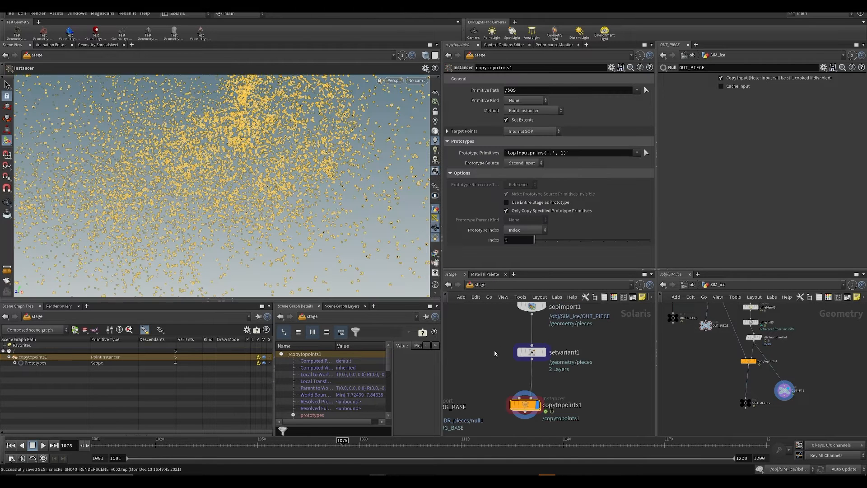
key(ctrl+s)
Step: Re-enter copytopoints1, paste an Attribute Create node for pscale after attribdelete1, display it and save the scene
double_click(524, 404)
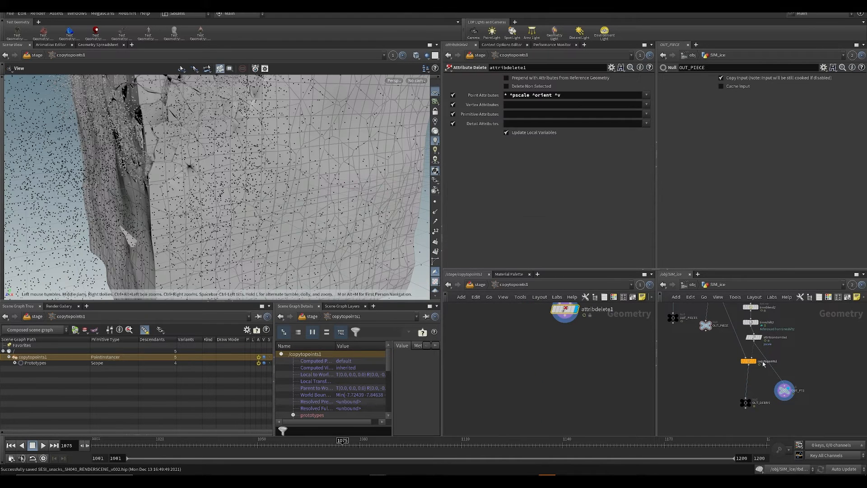
click(739, 341)
key(ctrl+v)
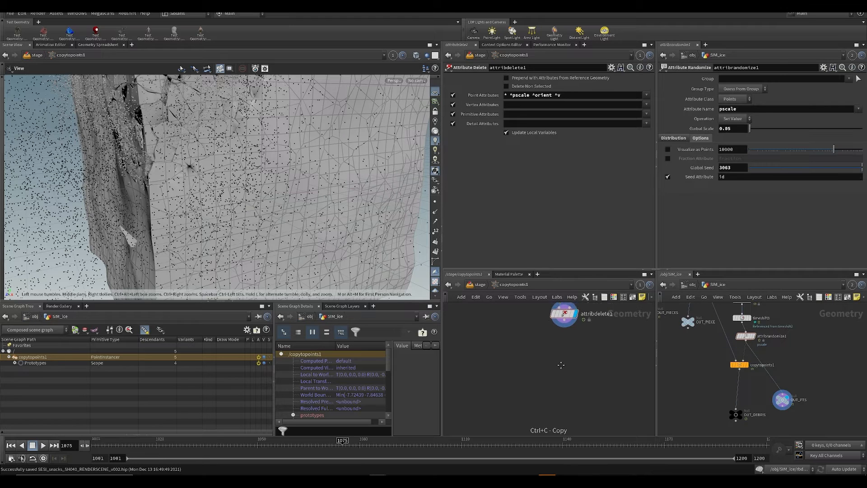
drag(563, 360, 565, 361)
drag(563, 324, 563, 353)
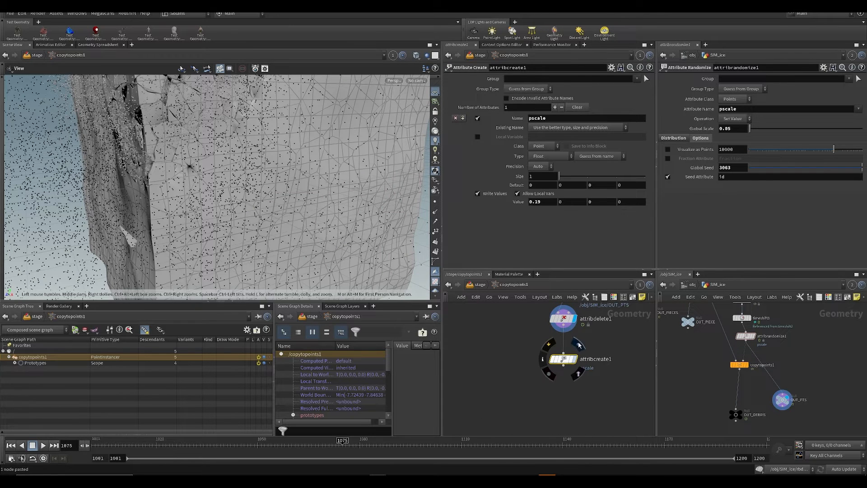
click(576, 345)
key(ctrl+s)
Step: Set attribcreate1's pscale value to 0.5, return to the stage network and save the scene
click(544, 203)
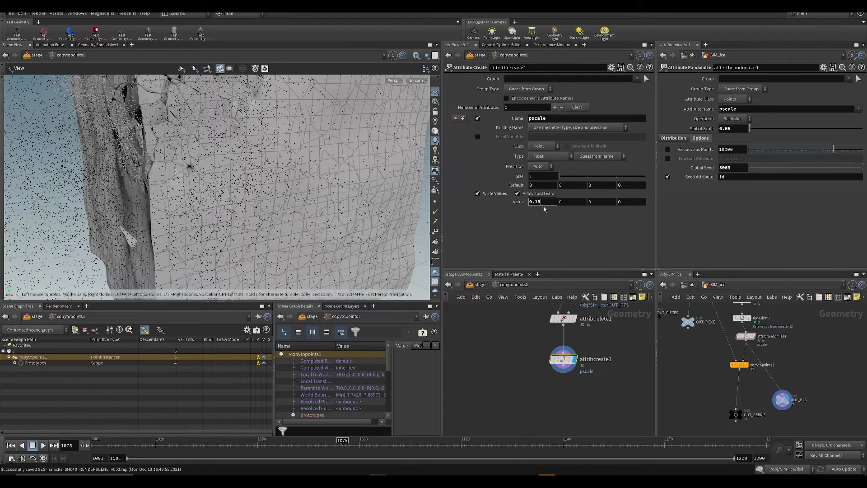
key(Return)
middle_drag(518, 350, 504, 347)
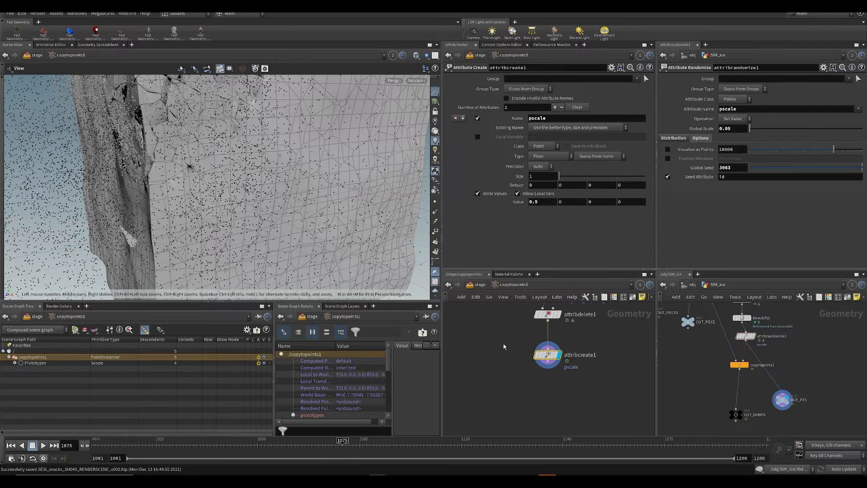
key(u)
key(ctrl+s)
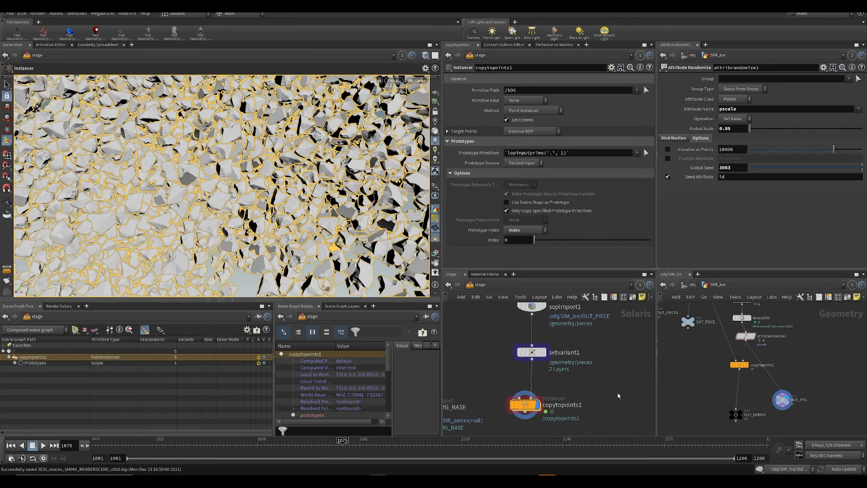
Step: Open copytopoints1's internal network in the second network editor, keeping the stage network in the first
click(694, 286)
click(698, 284)
click(717, 347)
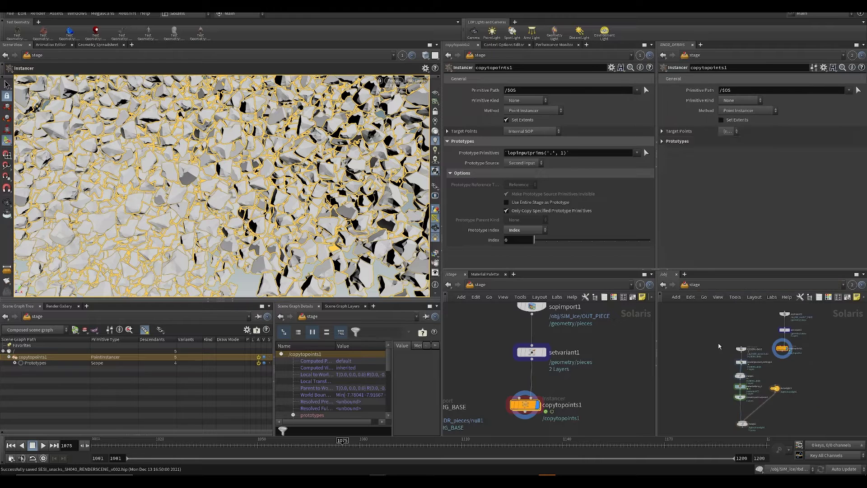
scroll(765, 388, up, 4)
middle_drag(765, 388, 758, 420)
double_click(785, 356)
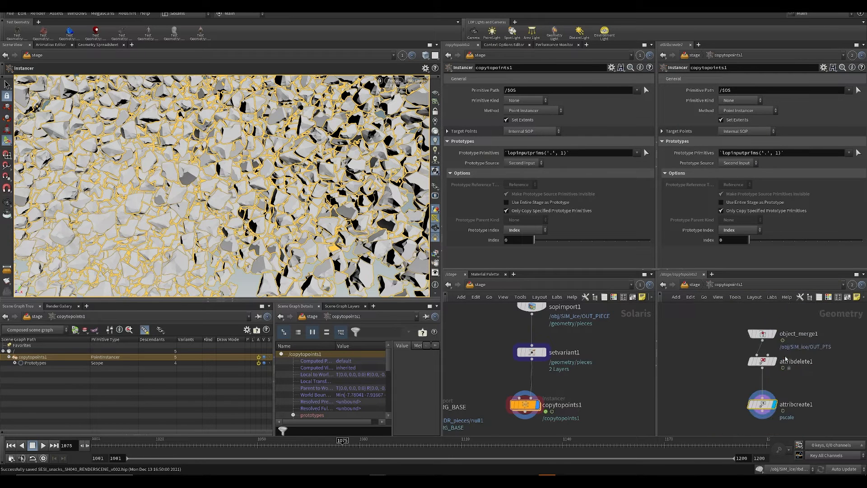
Step: Set attribcreate1's pscale value to 0.3 and save the scene
click(757, 202)
key(BackSpace)
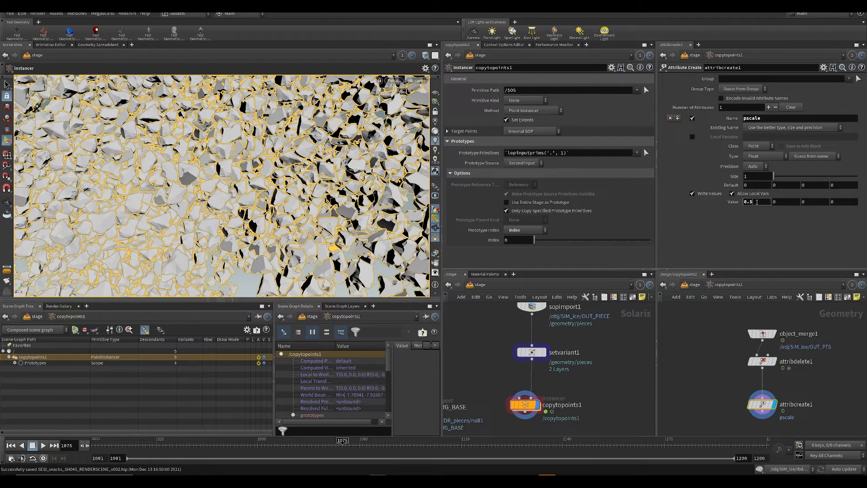
text(3)
key(Return)
key(ctrl+s)
Step: Scrub back to frame 1045 and examine the instanced debris from a wider view
alt+drag(311, 213, 265, 209)
scroll(265, 209, down, 5)
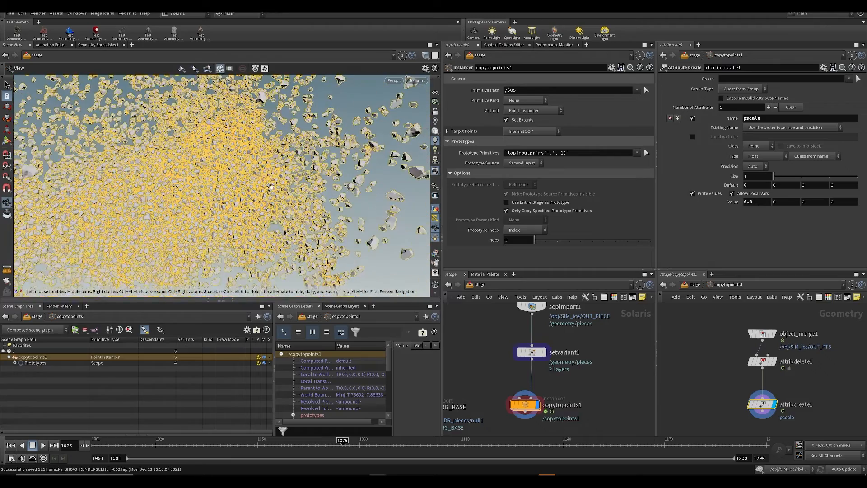
drag(360, 450, 241, 450)
scroll(224, 158, up, 3)
alt+middle_drag(224, 158, 286, 212)
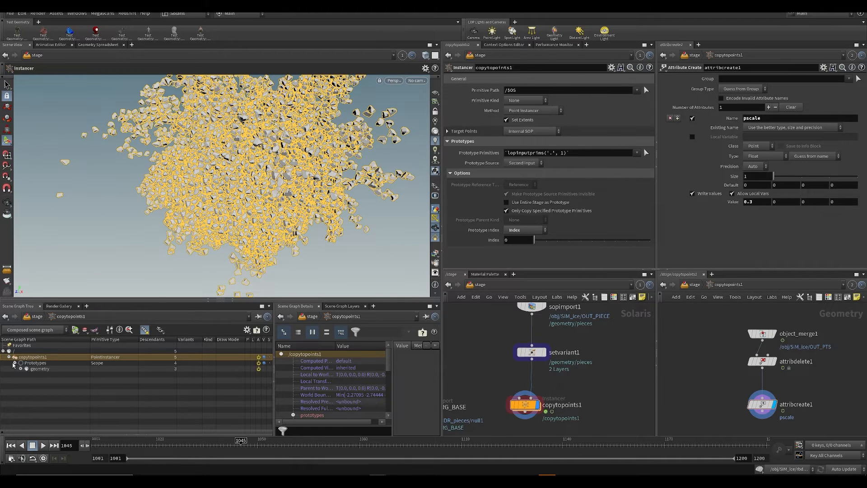
Step: Expand Prototypes in the scene graph down to the pieces primitive's mesh, inspect it, and collapse the hierarchy again
click(15, 363)
click(21, 369)
click(26, 376)
click(27, 375)
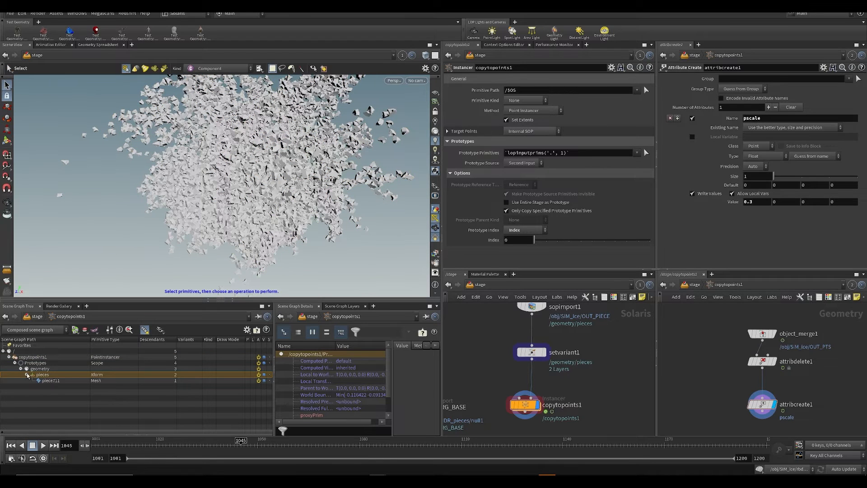
click(27, 375)
click(15, 363)
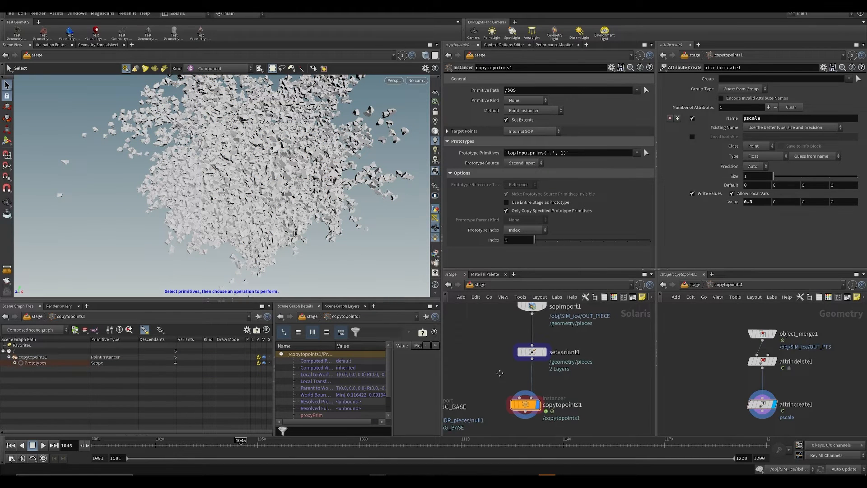
Step: Add a Sphere node beside sopimport1 in the stage network and save the scene
middle_drag(500, 372, 498, 363)
drag(494, 356, 547, 415)
mouse_move(534, 243)
mouse_down()
mouse_move(544, 243)
mouse_move(532, 243)
mouse_up()
middle_drag(516, 339, 521, 378)
drag(512, 309, 555, 351)
middle_drag(618, 374, 592, 381)
click(596, 343)
key(ctrl+s)
key(Tab)
text(sph)
key(Return)
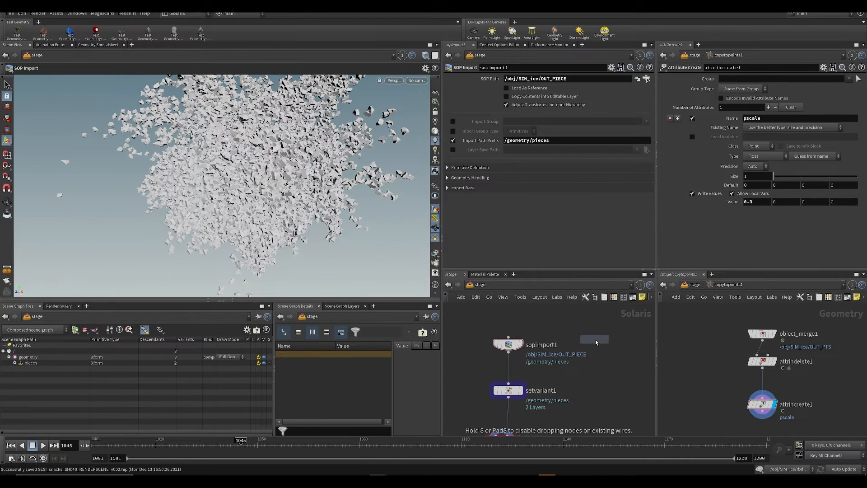
click(596, 340)
key(ctrl+s)
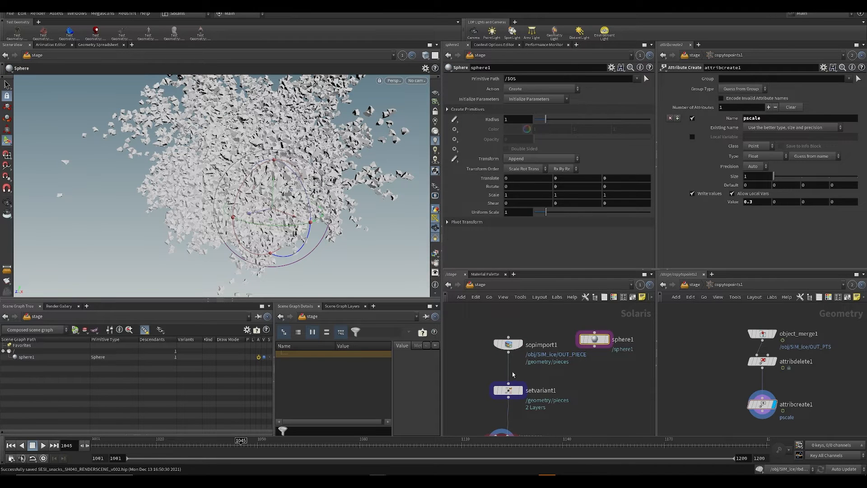
Step: Display sopimport1's piece as a size reference, undo the stray node connection and set sphere1's radius to 0.122
click(521, 344)
key(ctrl+s)
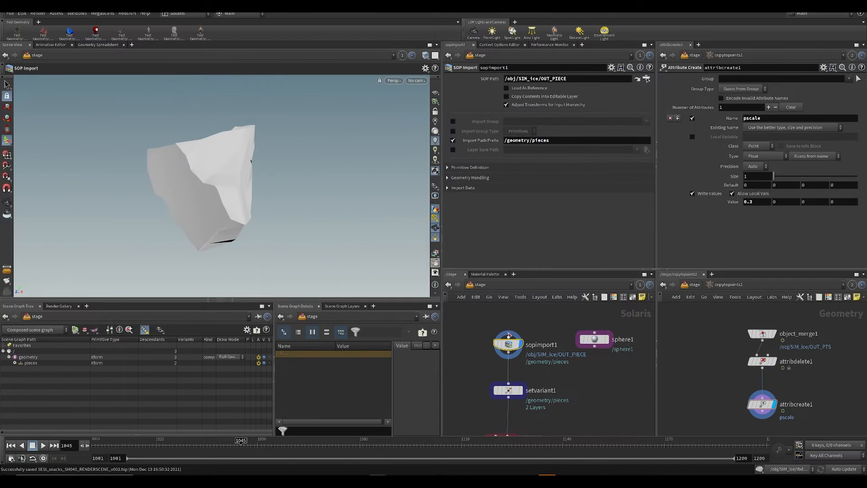
mouse_move(597, 339)
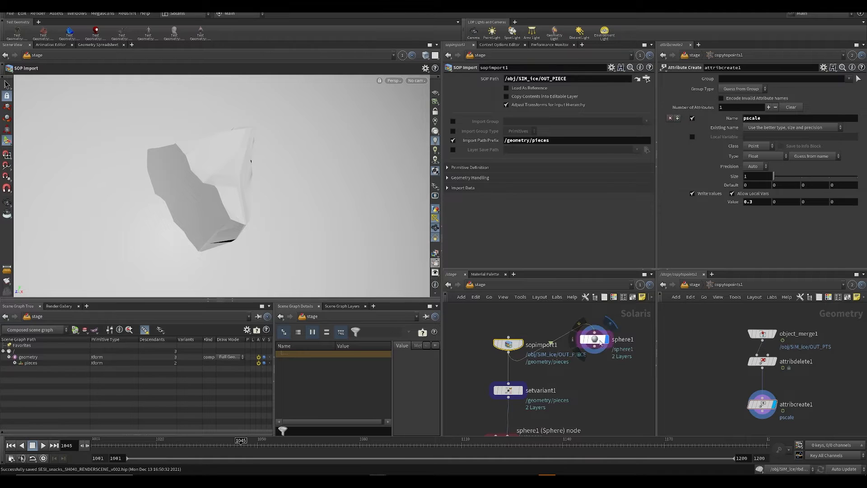
key(ctrl+z)
click(595, 339)
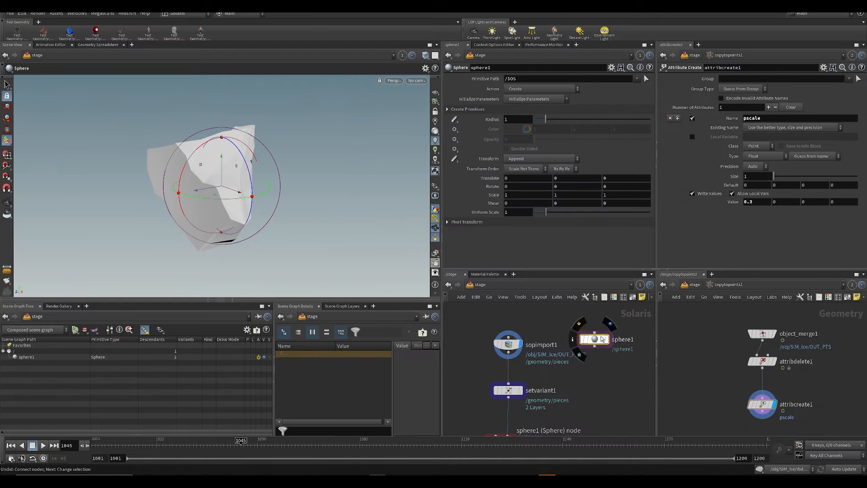
click(606, 339)
drag(545, 120, 536, 122)
middle_drag(520, 121, 512, 158)
Step: Duplicate setvariant1 below sphere1 and connect sphere1 to the copy's input
key(ctrl+c)
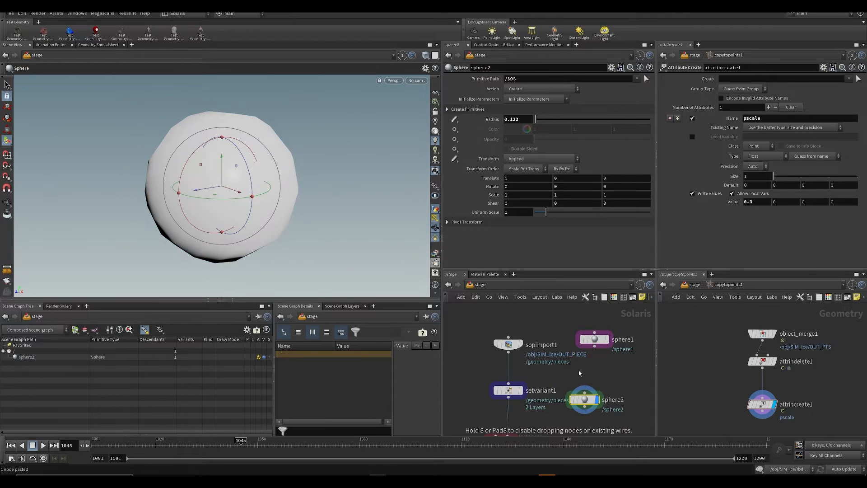
click(510, 391)
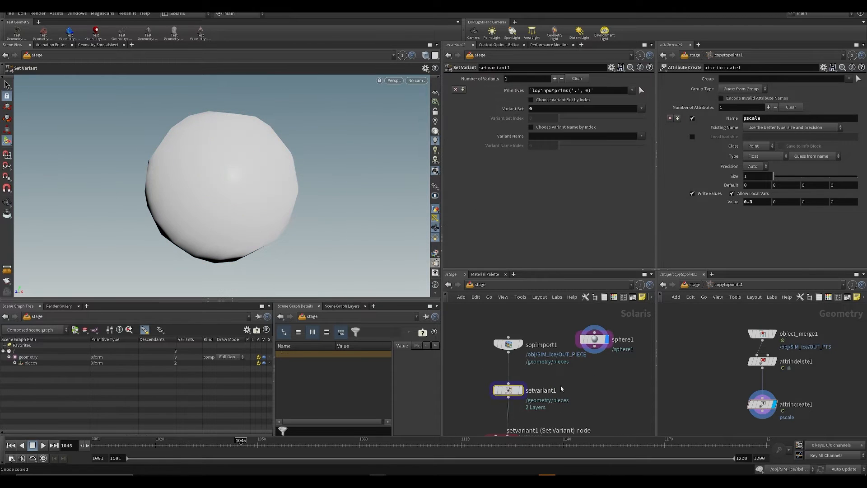
key(ctrl+v)
drag(591, 342, 592, 347)
drag(579, 390, 592, 351)
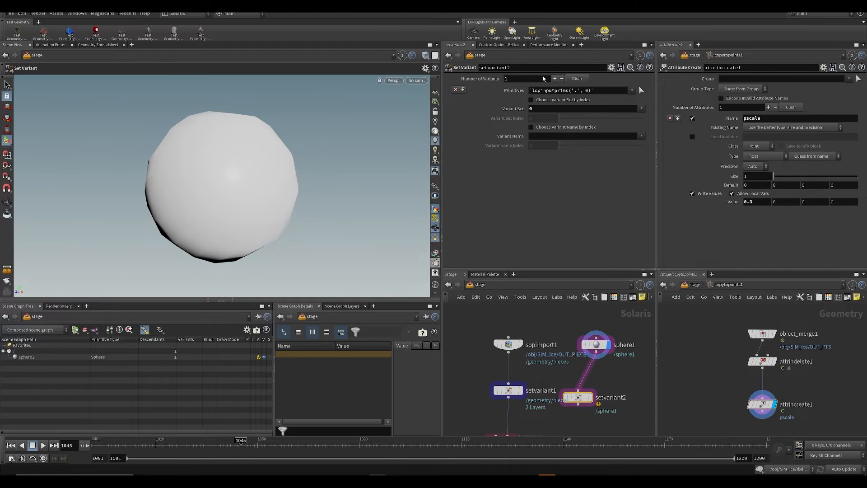
Step: Set setvariant2's Variant Set to 1 and save the scene
key(ctrl+s)
double_click(544, 108)
text(1)
middle_drag(561, 362, 557, 309)
key(ctrl+s)
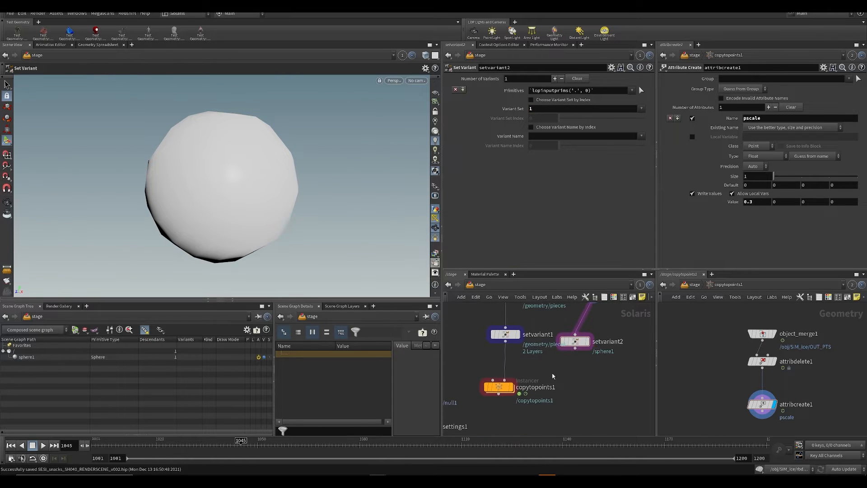
Step: Add a Graft Stages node above copytopoints1 and connect setvariant1 and setvariant2 to its inputs
scroll(550, 408, down, 1)
key(Tab)
middle_drag(552, 374, 517, 343)
key(Return)
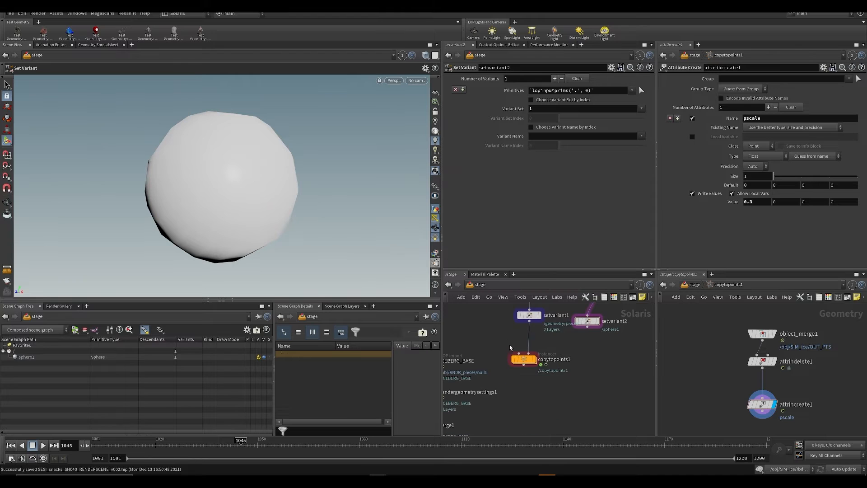
drag(518, 357, 523, 399)
key(Tab)
text(gr)
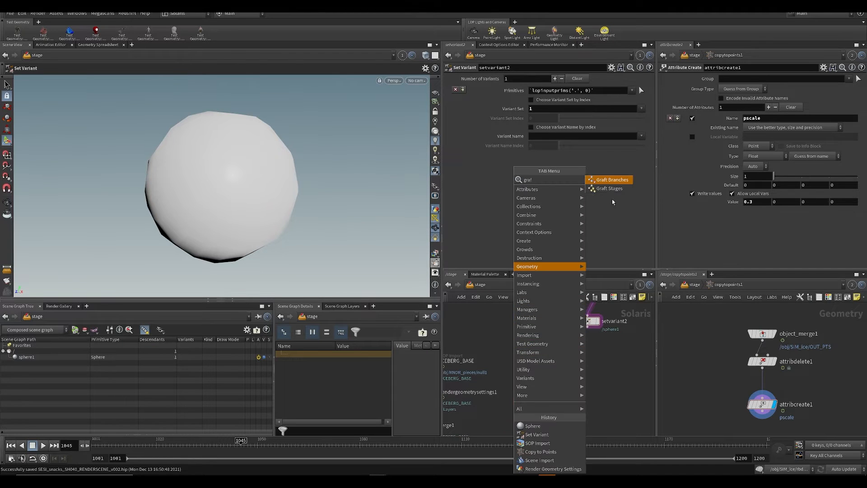
click(609, 197)
click(520, 359)
click(522, 356)
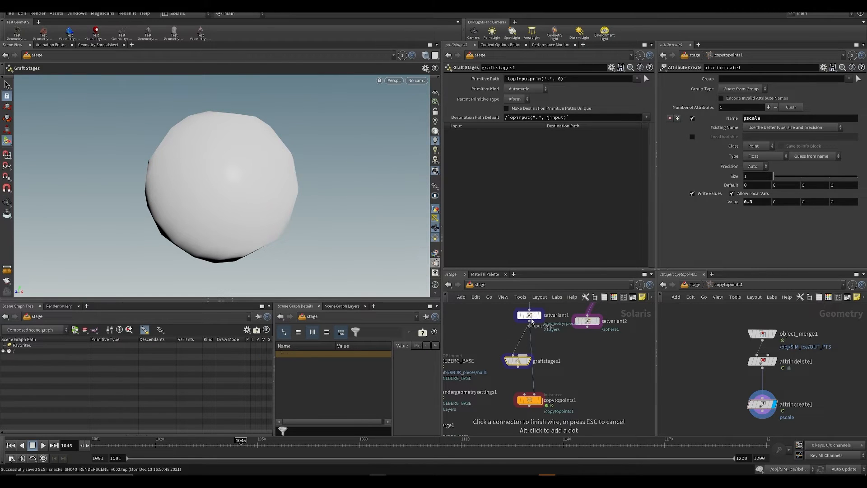
click(530, 320)
click(587, 326)
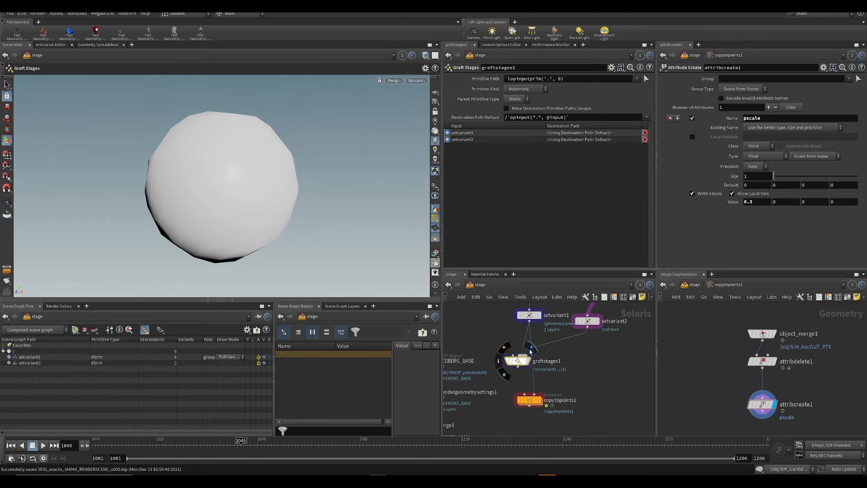
Step: Display graftstages1, save the scene and wire its output into copytopoints1's second input
click(532, 348)
key(ctrl+s)
click(522, 370)
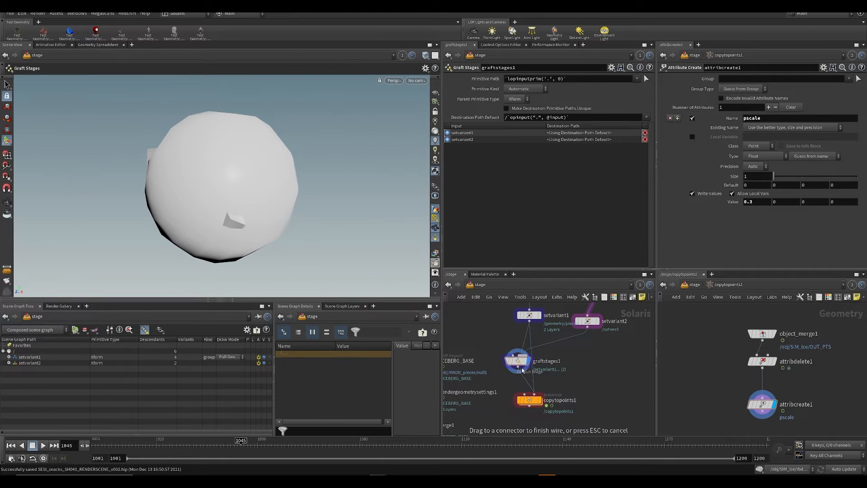
click(534, 395)
drag(529, 401, 515, 404)
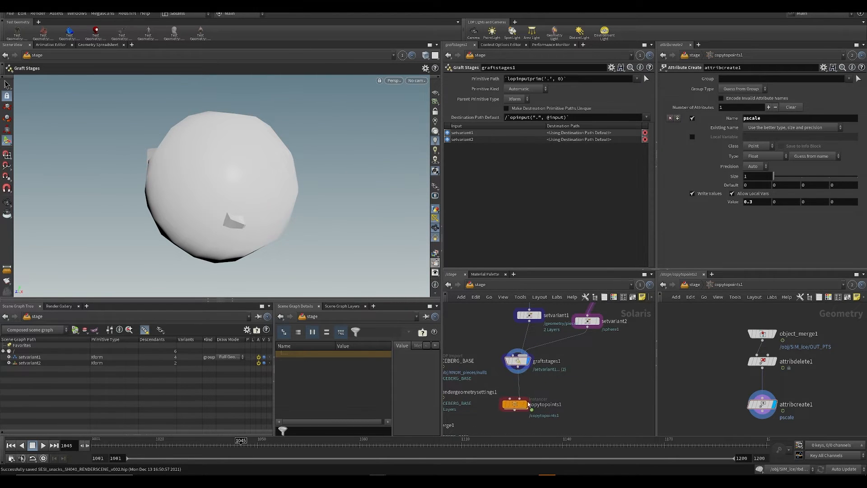
Step: Display setvariant2 in the viewport to check the sphere prototype
scroll(568, 393, down, 3)
mouse_move(563, 369)
middle_down()
mouse_move(568, 392)
mouse_move(573, 368)
middle_up()
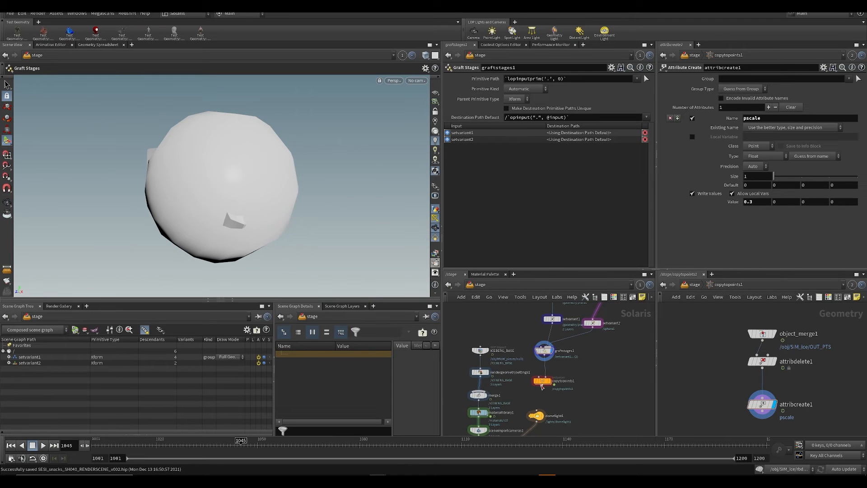
middle_drag(540, 325, 535, 359)
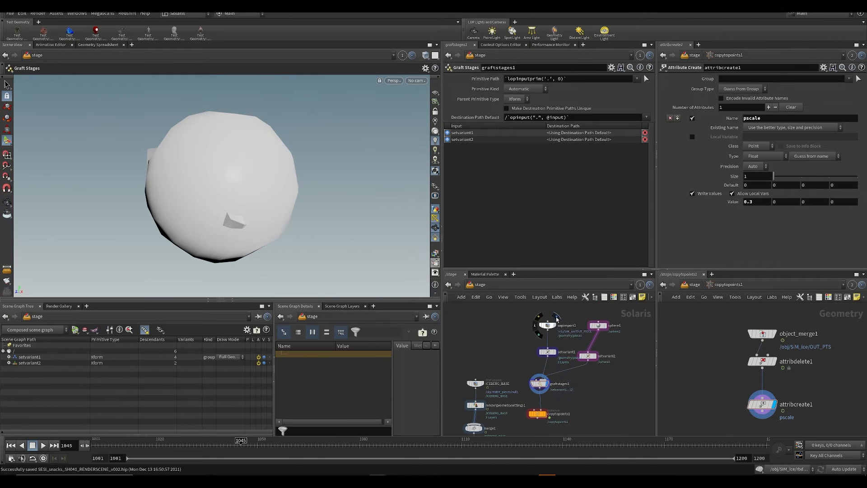
click(554, 325)
click(596, 356)
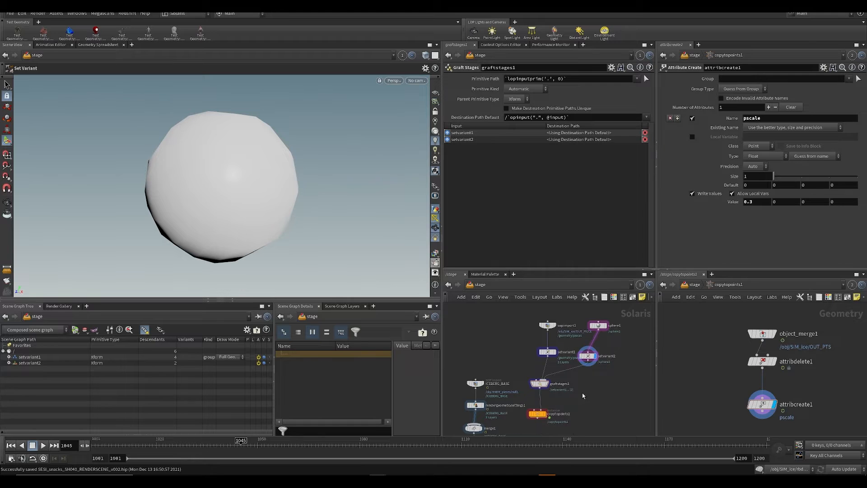
Step: Display and select copytopoints1, inspect its instances while trying the prototype Index, and save the scene
middle_drag(548, 414, 572, 379)
scroll(570, 379, up, 2)
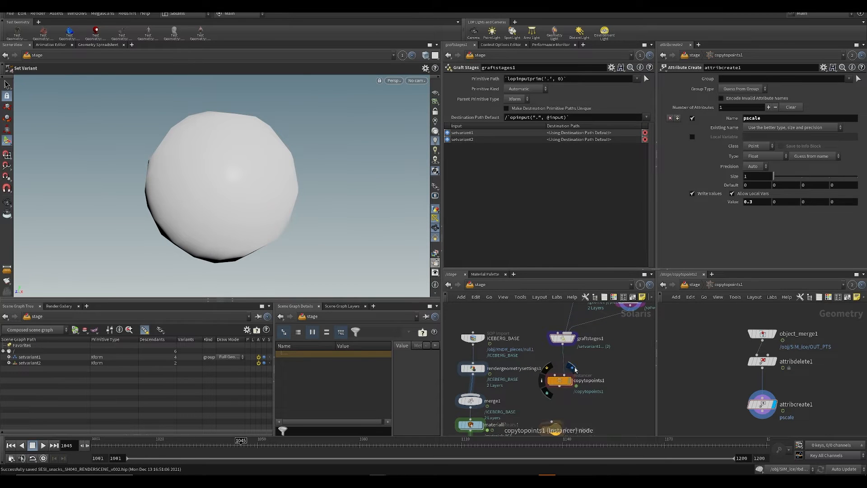
click(570, 381)
click(558, 382)
scroll(238, 210, up, 5)
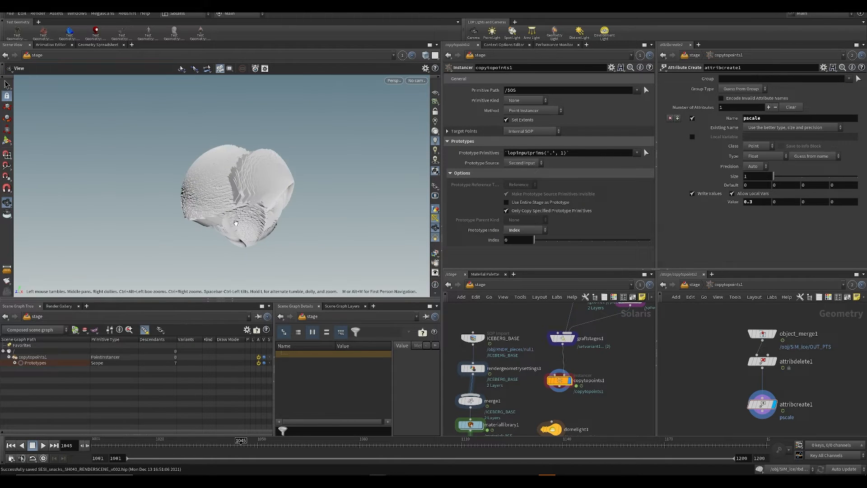
scroll(238, 210, up, 5)
drag(547, 241, 535, 245)
key(ctrl+s)
Step: Try wiring setvariant1 directly into copytopoints1 and undo back to the graftstages1 connection
middle_drag(532, 381, 511, 407)
drag(544, 362, 554, 363)
middle_drag(497, 342, 499, 310)
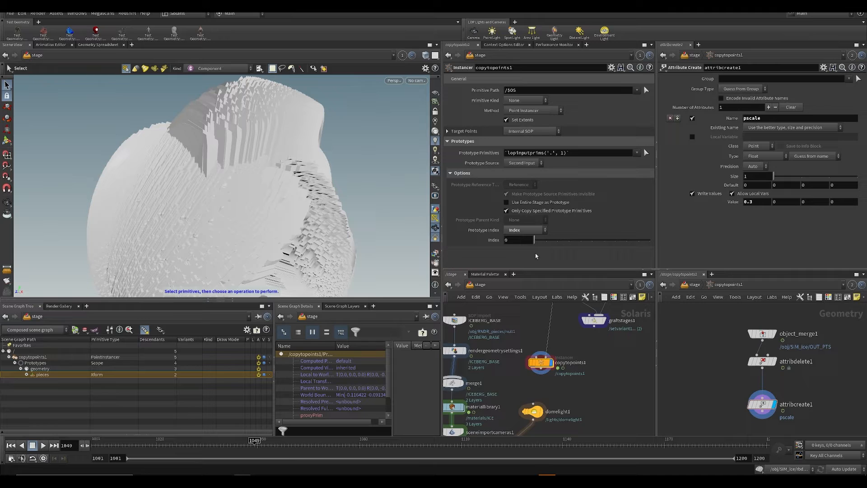
middle_drag(571, 331, 541, 360)
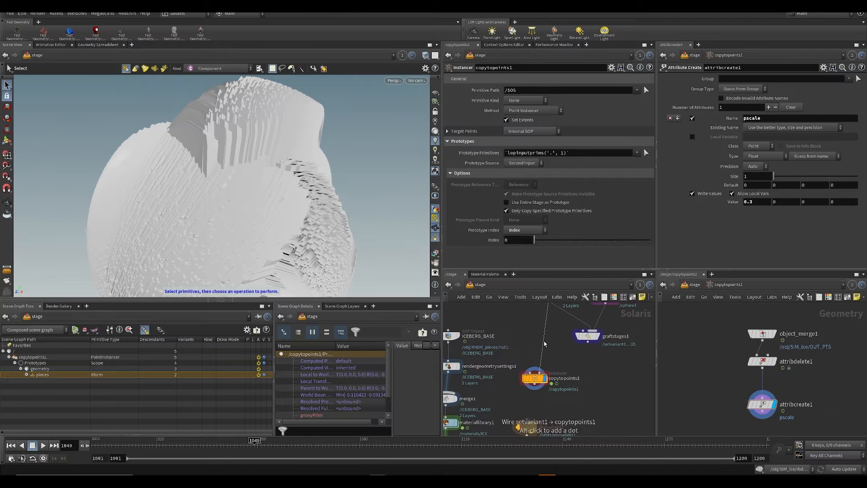
drag(544, 345, 588, 339)
key(ctrl+z)
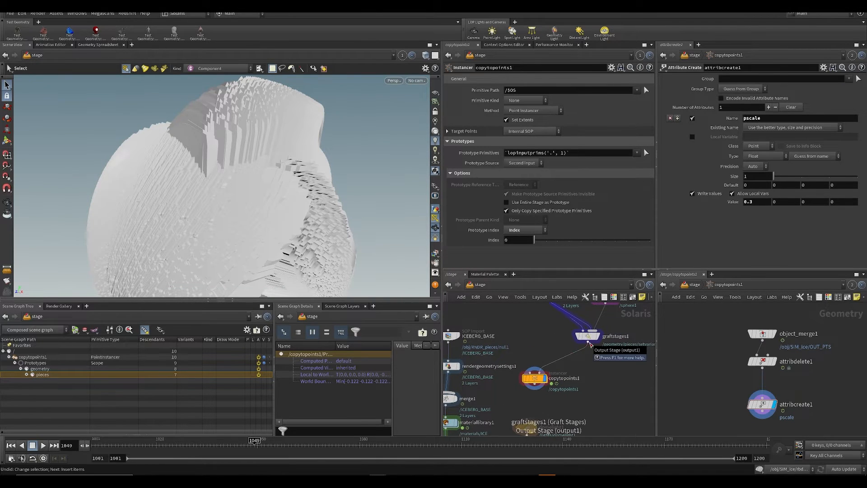
middle_drag(568, 340, 567, 358)
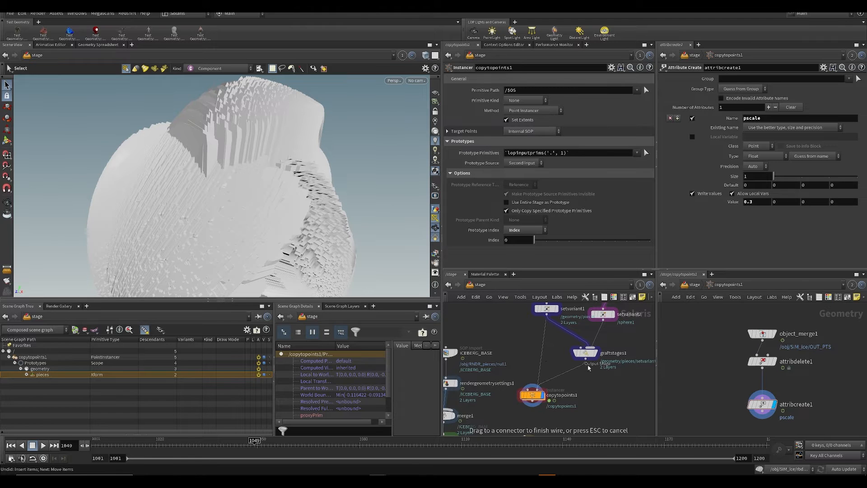
Step: Set the pscale value of attribcreate1 inside copytopoints1 to 0.04, return to the stage and inspect the instances up close
double_click(532, 392)
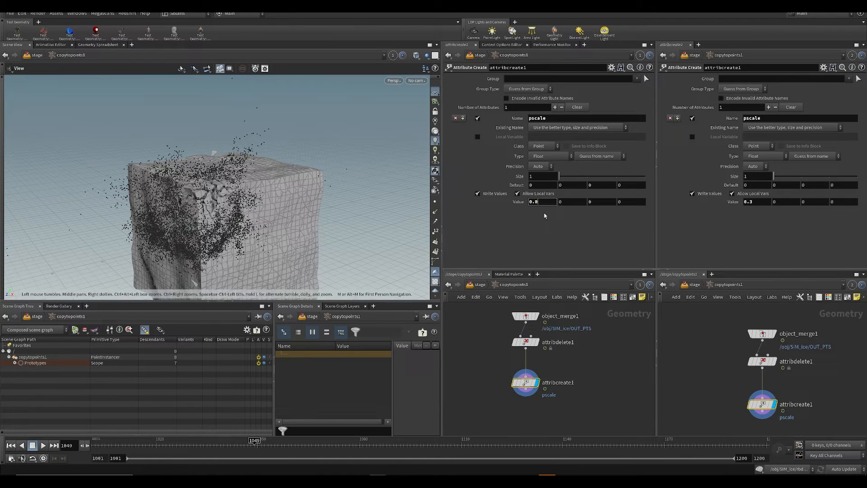
key(u)
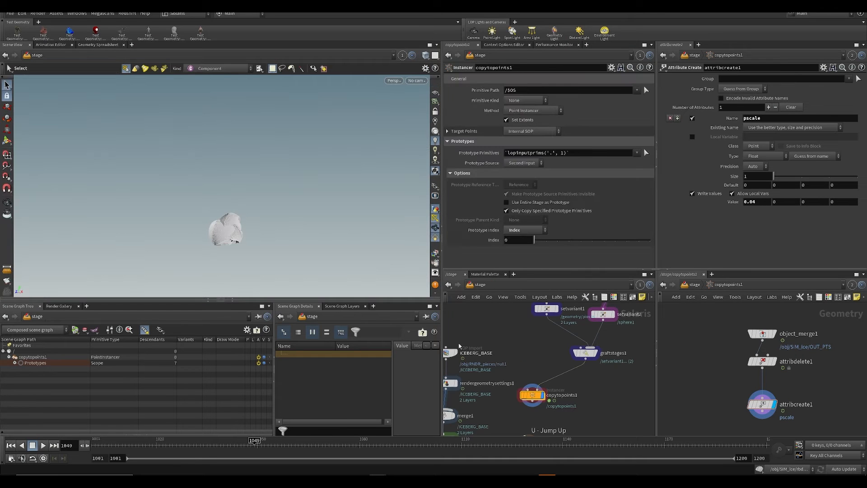
alt+right_drag(211, 225, 185, 216)
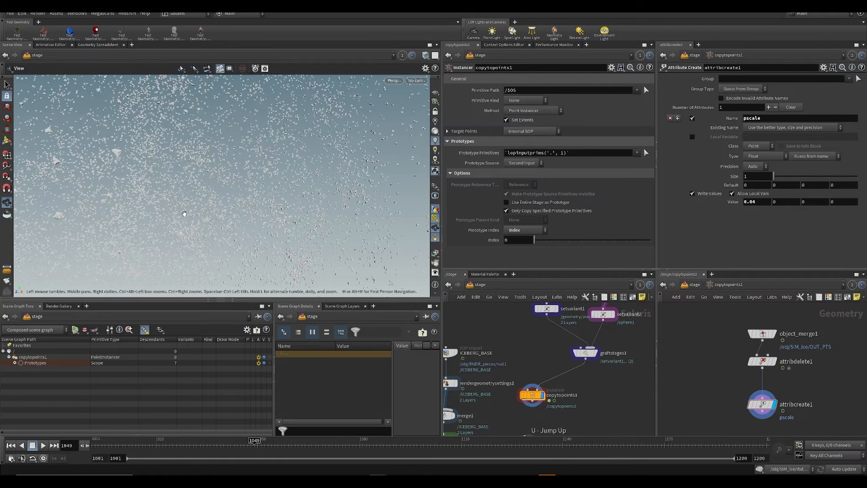
scroll(292, 170, up, 3)
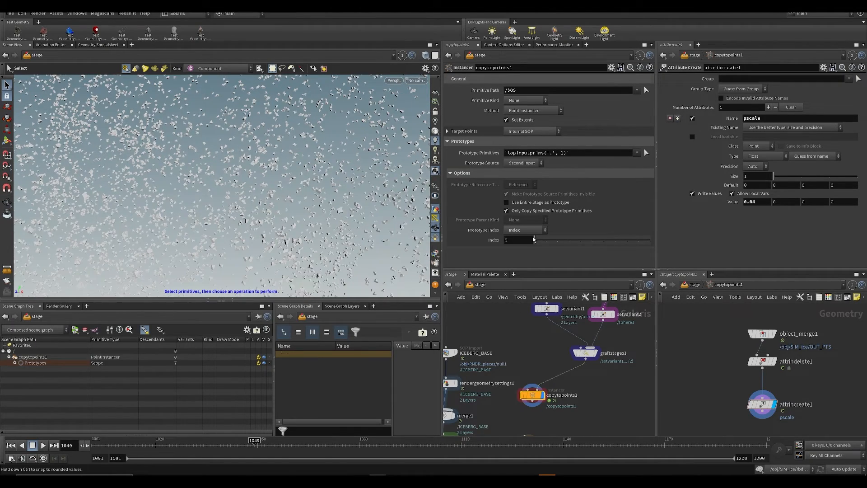
Step: Set copytopoints1's prototype Index to 1, move the timeline to frame 1026 and save the scene
key(ctrl+s)
key(space)
scroll(228, 204, down, 5)
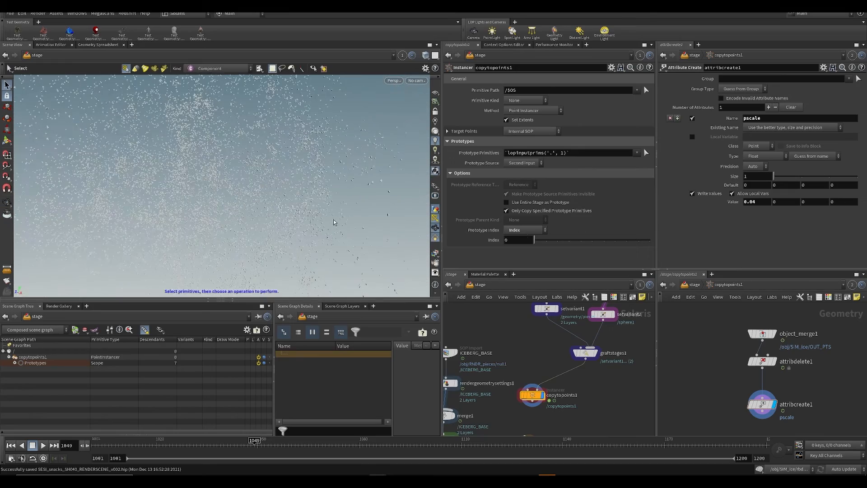
drag(534, 244, 545, 239)
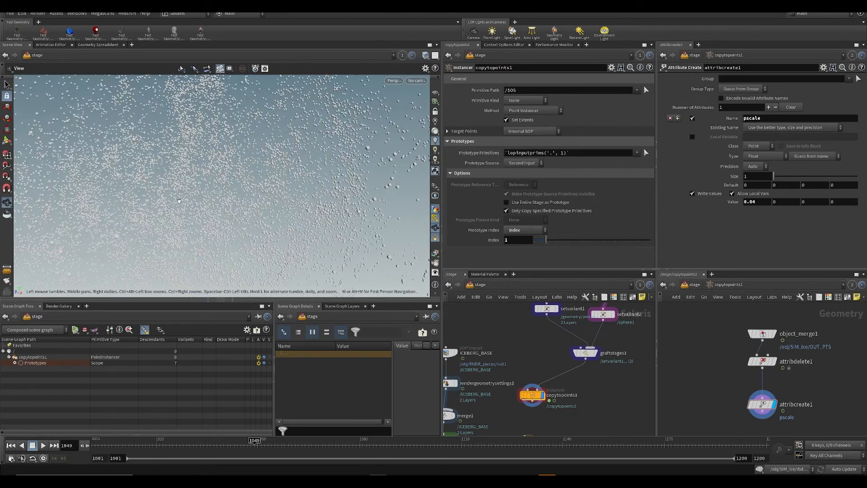
click(267, 433)
drag(275, 444, 177, 444)
key(ctrl+s)
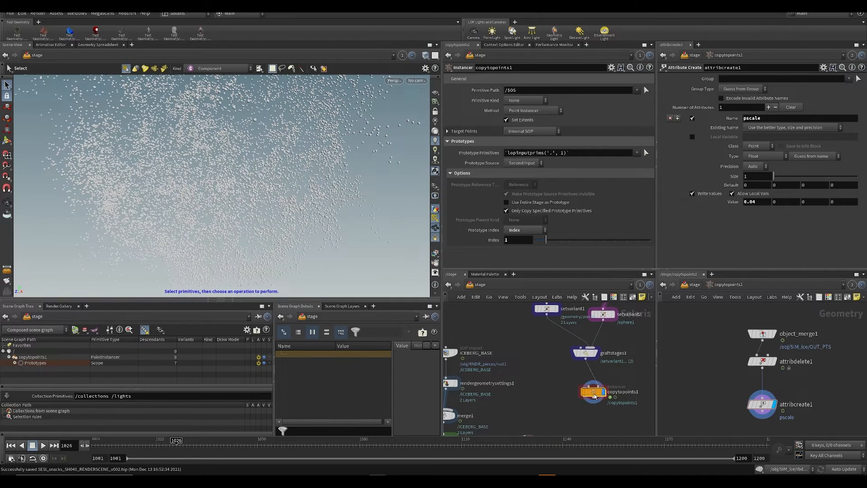
Step: Add an Attribute Wrangle after attribcreate1 inside copytopoints1
double_click(529, 395)
key(Tab)
text(aw)
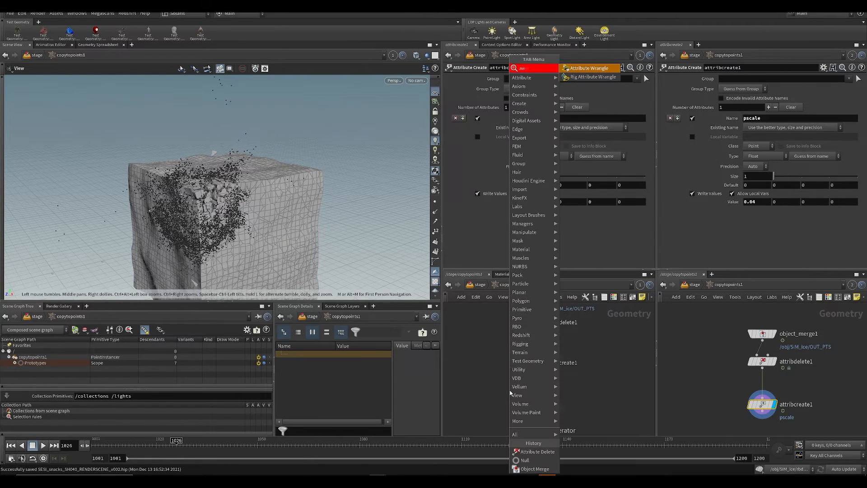
key(Return)
click(538, 366)
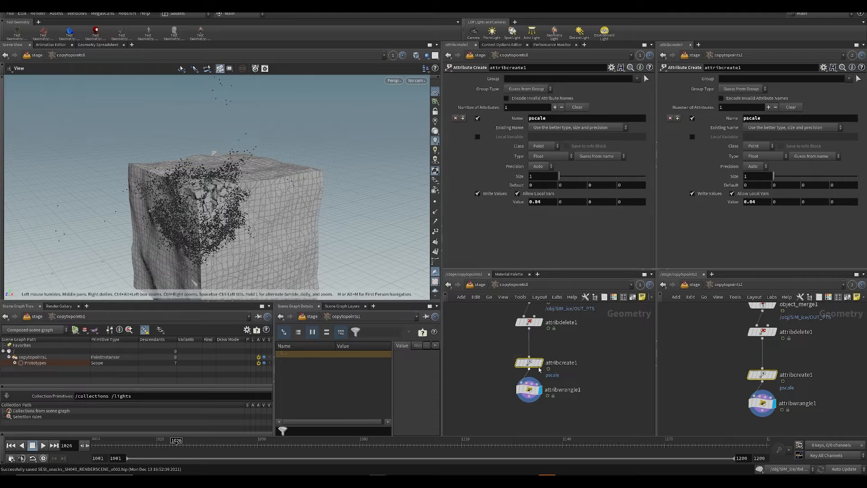
Step: Add ^id to the Point Attributes pattern of attribdelete1 to keep the id attribute, and save the scene
click(530, 322)
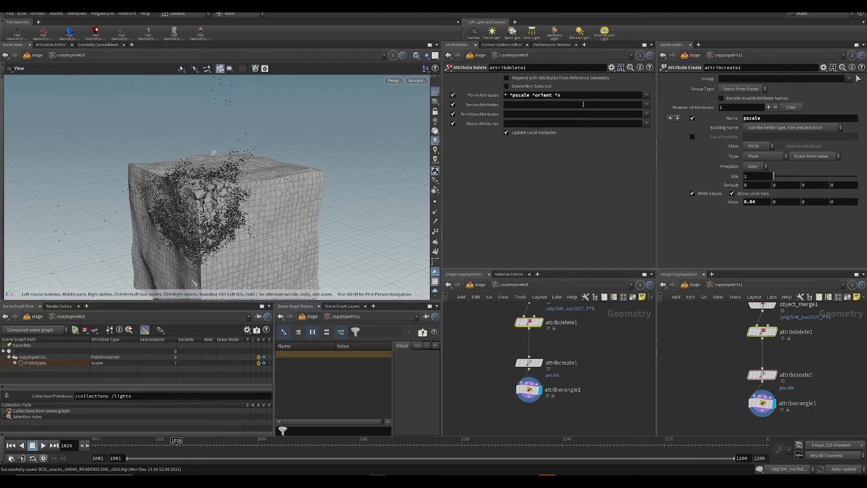
click(585, 95)
text(^id)
key(Return)
key(ctrl+s)
click(529, 390)
click(535, 142)
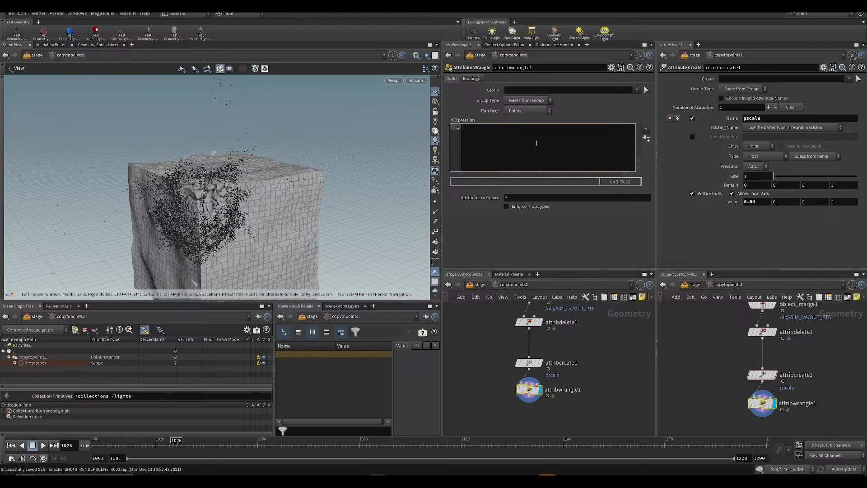
text(float r = rand(@id))
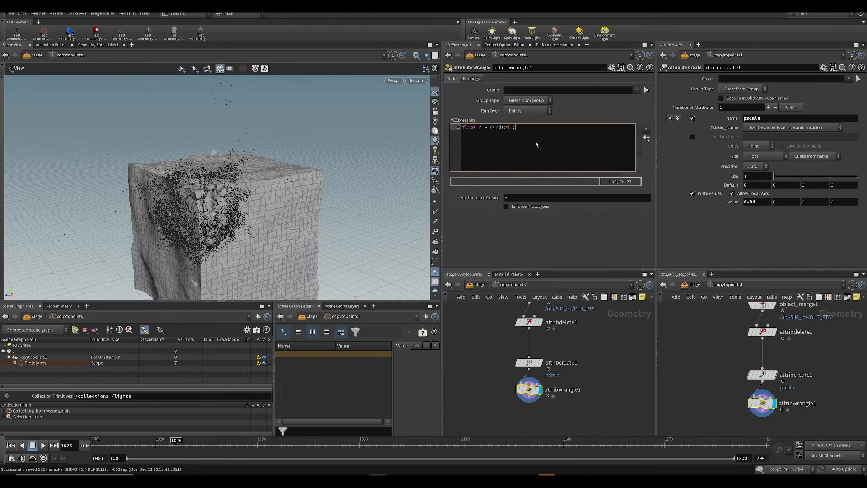
text(;)
key(Return)
text(@index = rin)
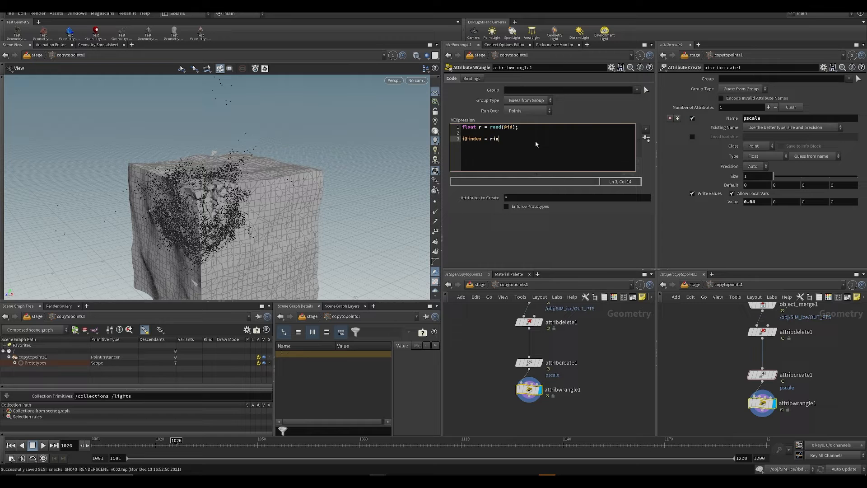
key(ctrl+s)
Step: Open a Geometry Spreadsheet beside the Render Gallery, enlarge it and sort the points by id
click(87, 306)
mouse_move(108, 323)
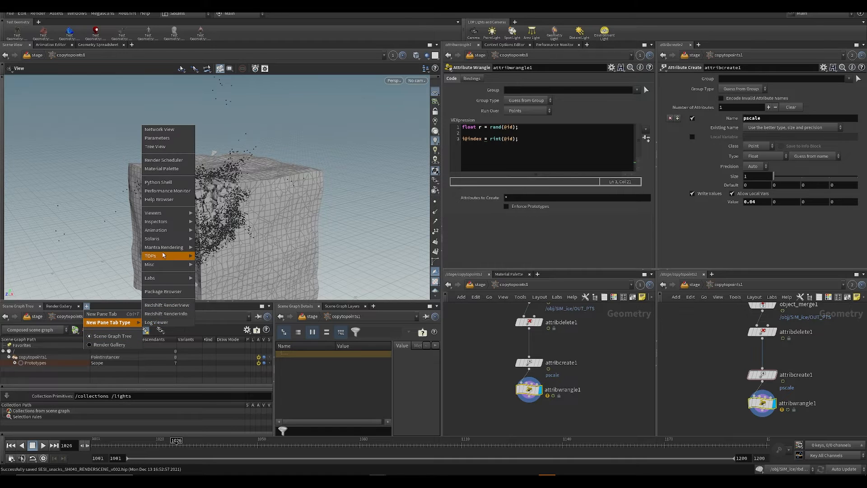
mouse_move(168, 222)
click(222, 222)
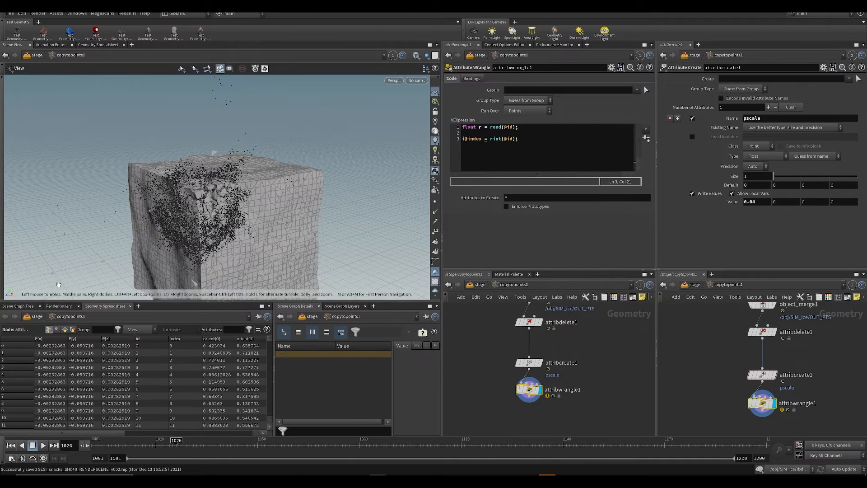
drag(115, 302, 123, 256)
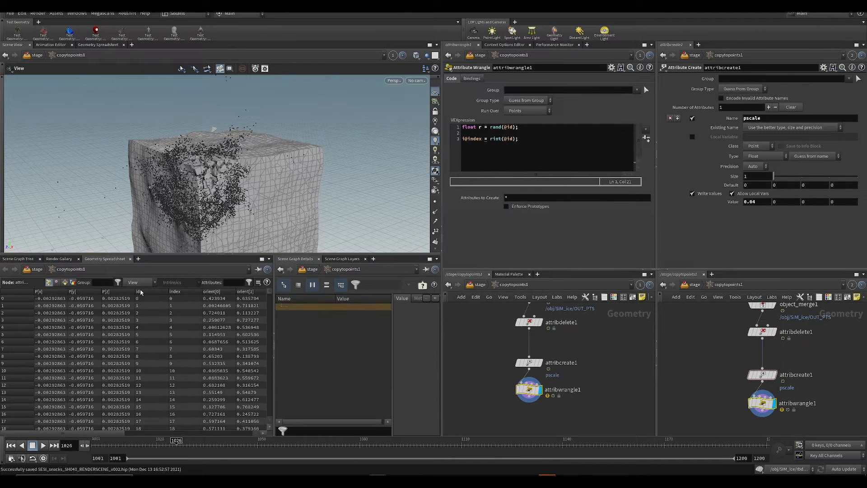
click(142, 292)
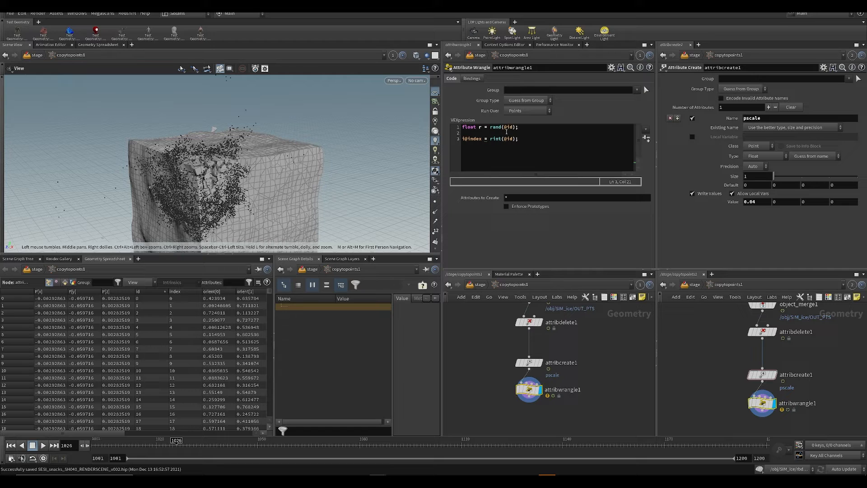
Step: Replace the index line of attribwrangle1's VEX code with "f@r = r;" and save the scene
drag(519, 139, 462, 139)
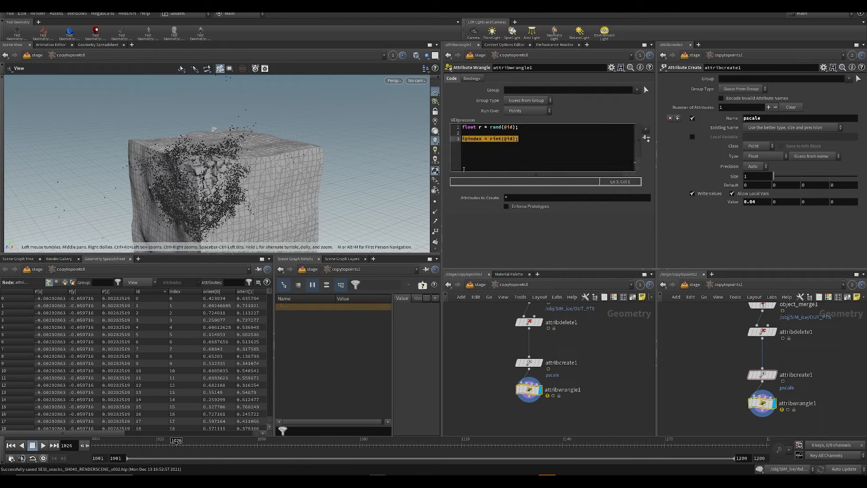
key(BackSpace)
text(f@r = r;)
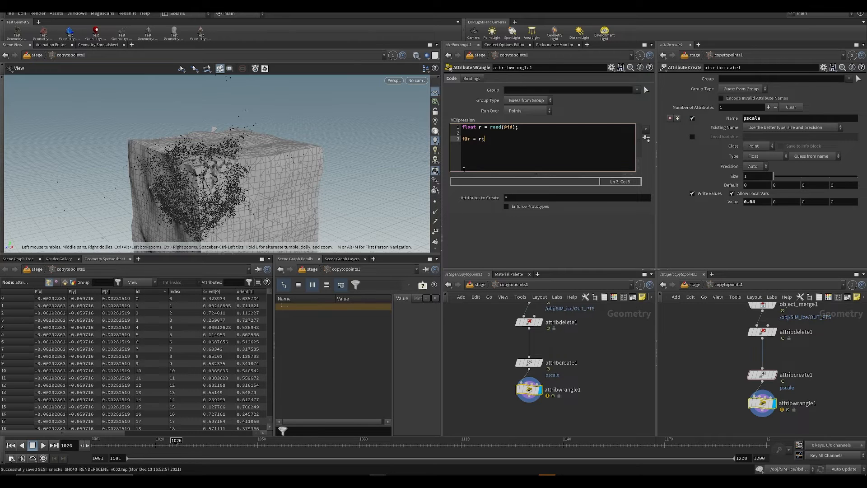
key(ctrl+s)
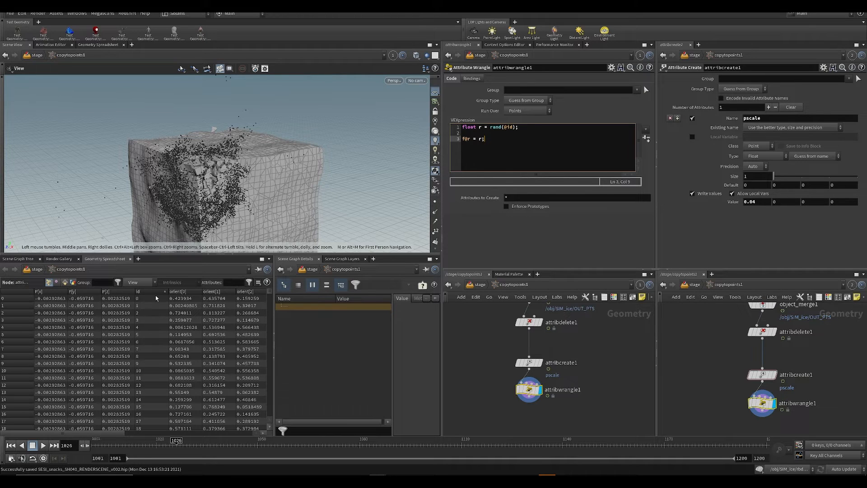
Step: Hide all attributes in the Geometry Spreadsheet and show only the r attribute to check its values
click(133, 282)
click(146, 330)
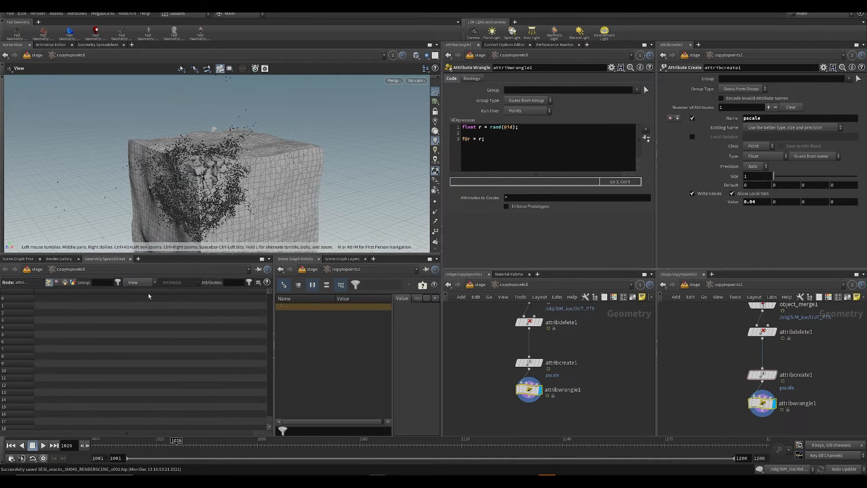
click(143, 394)
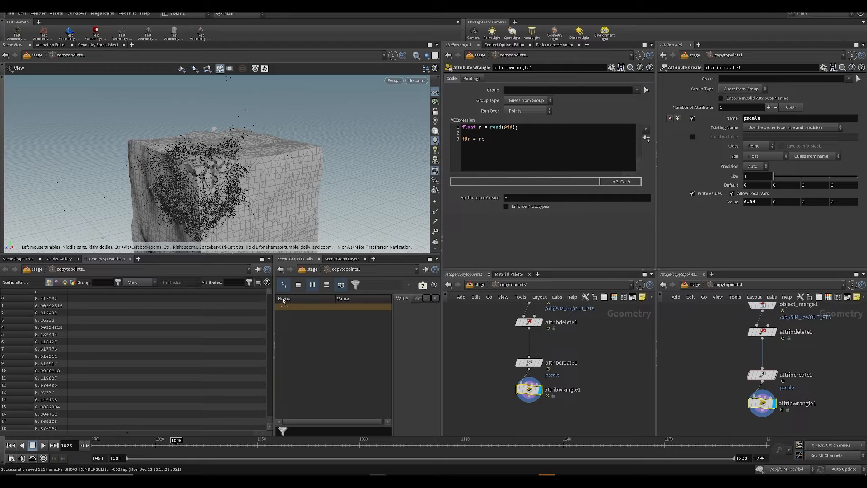
Step: Change the last line of attribwrangle1's VEX code to "i@index = rint(r);" and save the scene
click(493, 148)
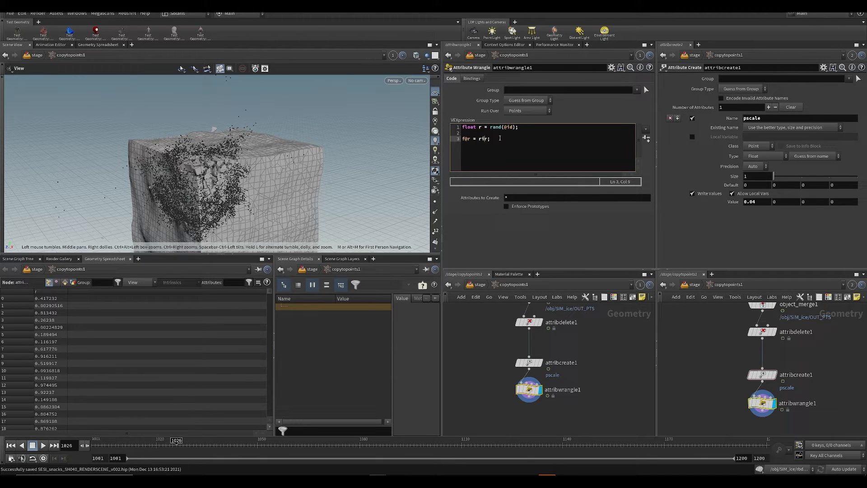
text())
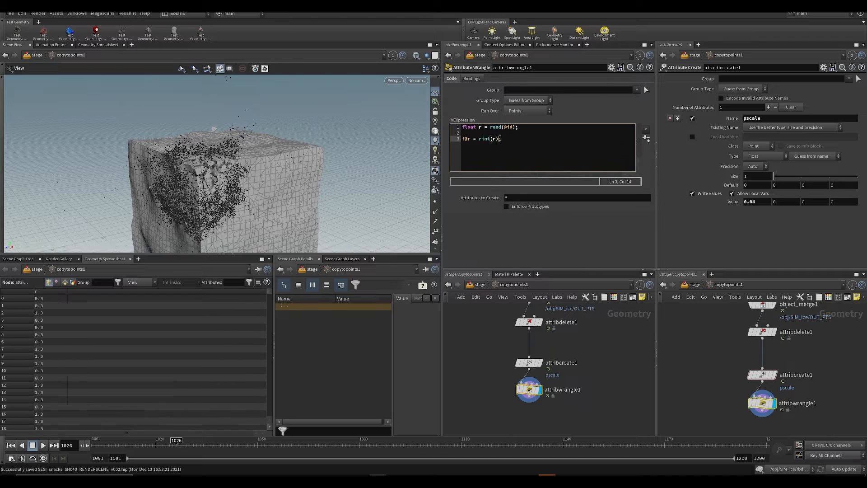
key(ctrl+s)
click(486, 365)
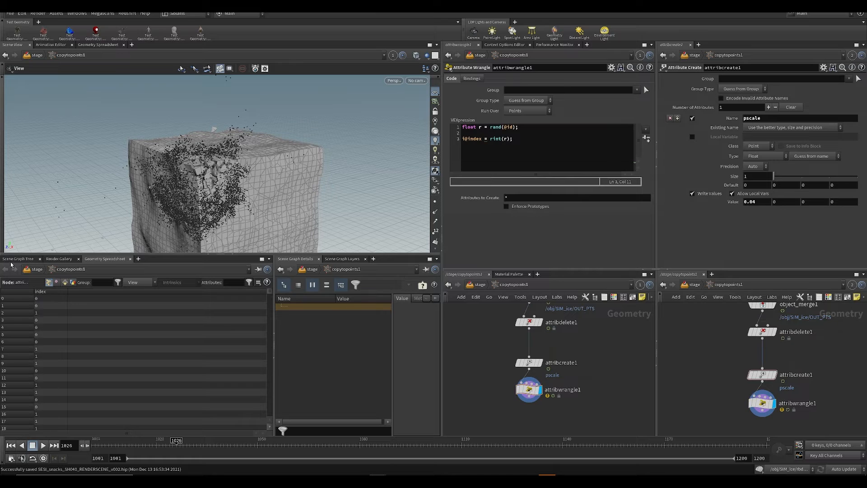
key(ctrl+s)
Step: Return to the stage level, set copytopoints1's Prototype Index to Index Attribute, check the instances and save the scene
middle_drag(494, 413, 484, 401)
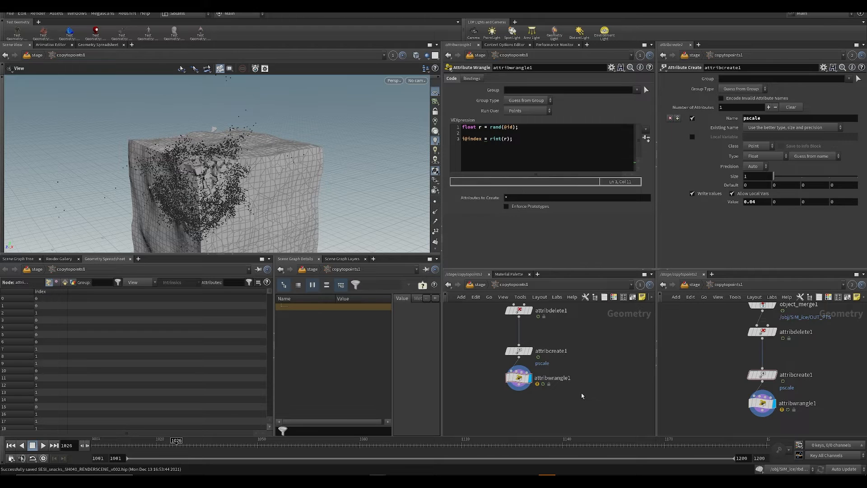
key(u)
click(527, 230)
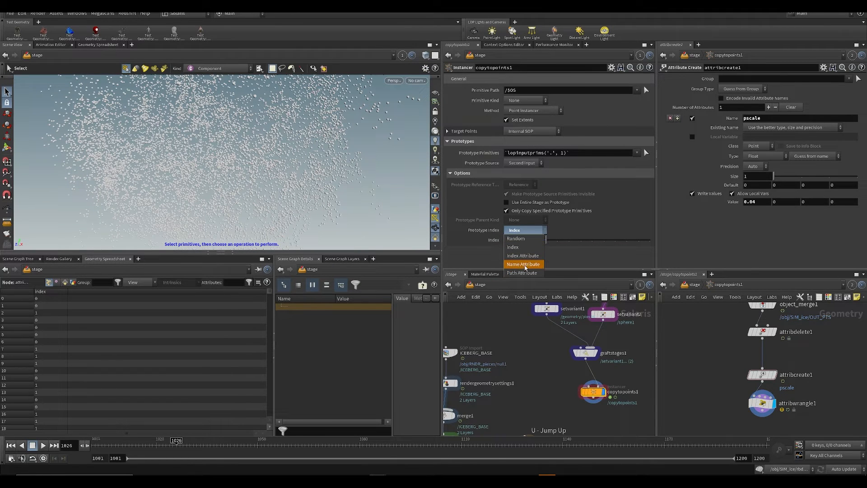
click(515, 259)
alt+right_drag(241, 165, 305, 138)
mouse_move(194, 446)
mouse_down()
mouse_move(210, 443)
mouse_move(110, 446)
mouse_move(176, 444)
mouse_up()
alt+right_drag(280, 145, 208, 185)
key(ctrl+s)
Step: Switch copytopoints1's Prototype Index to Index, set the index to 0 and save the scene
middle_drag(549, 388, 527, 374)
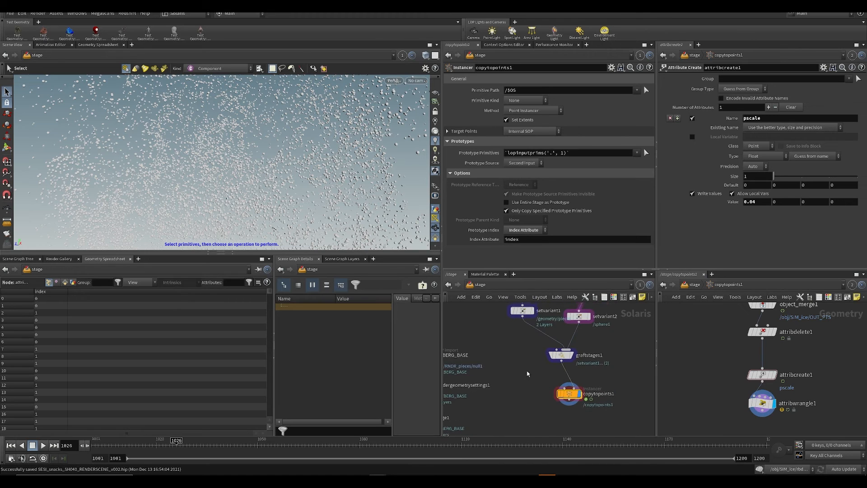
scroll(528, 373, down, 2)
drag(561, 388, 537, 387)
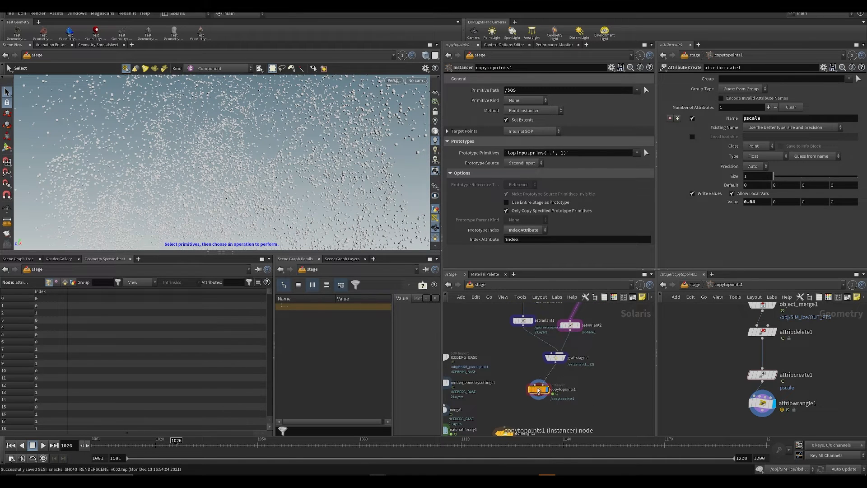
click(523, 230)
click(513, 247)
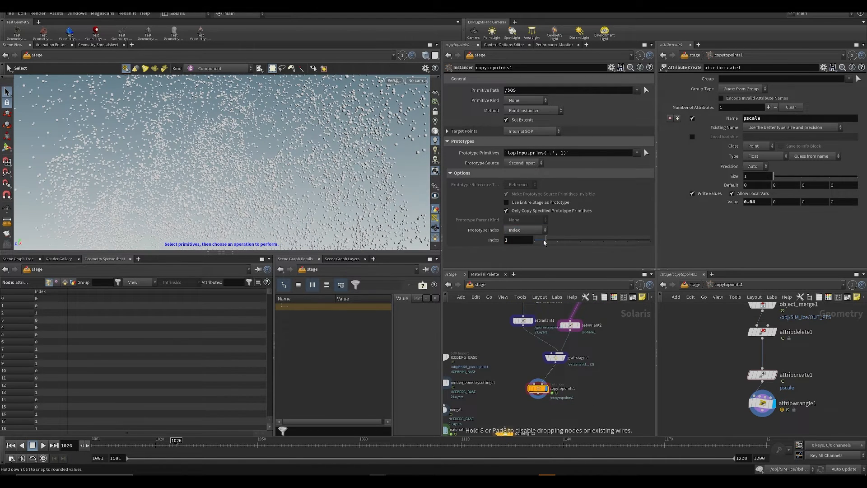
key(Escape)
alt+drag(250, 175, 271, 180)
key(ctrl+s)
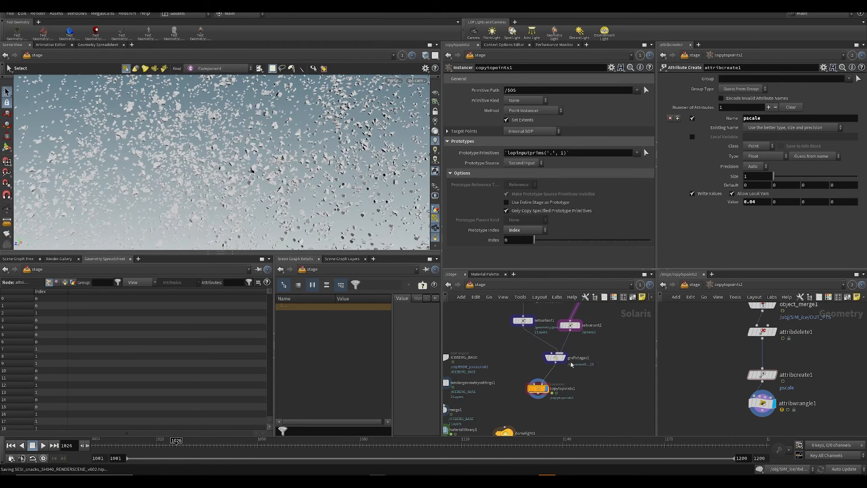
Step: Align the copytopoints1 node beneath graftstages1 in the stage network and save the scene
middle_drag(537, 349, 510, 386)
drag(616, 313, 600, 387)
middle_drag(602, 387, 614, 340)
drag(535, 384, 552, 378)
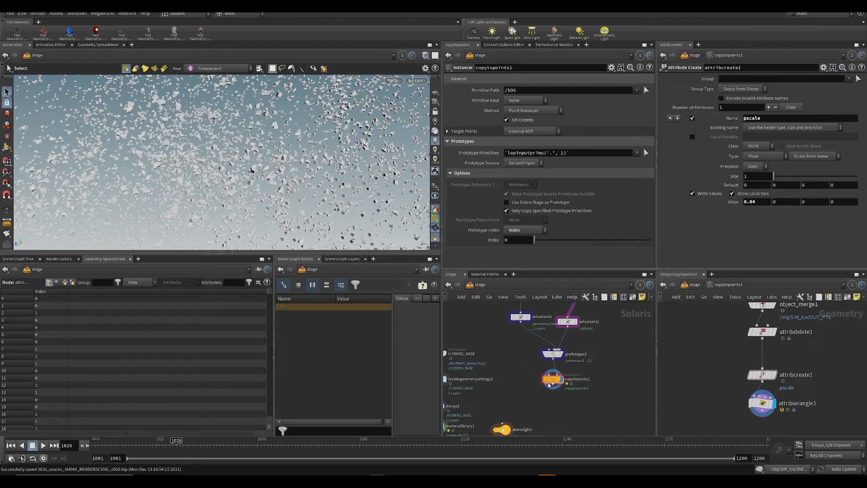
key(ctrl+s)
Step: Move the timeline to frame 1047 and set the scene's update mode to Manual
middle_drag(468, 417, 554, 275)
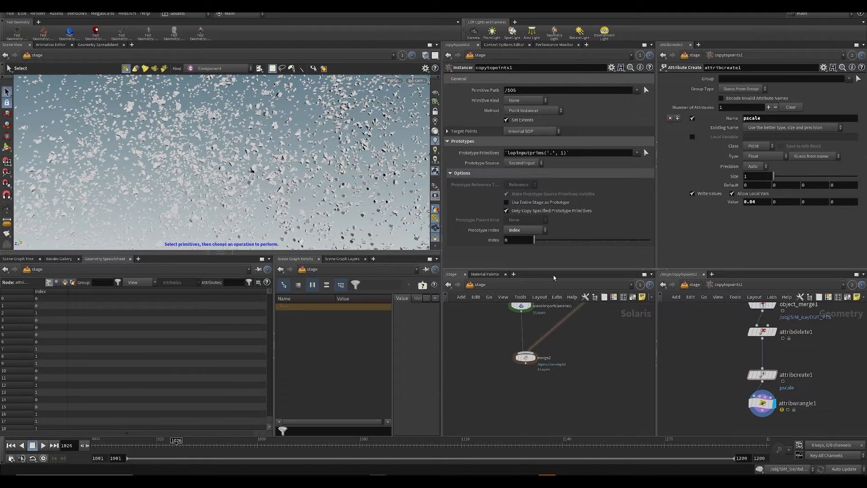
middle_drag(534, 347, 527, 379)
scroll(527, 379, down, 3)
middle_drag(534, 303, 506, 349)
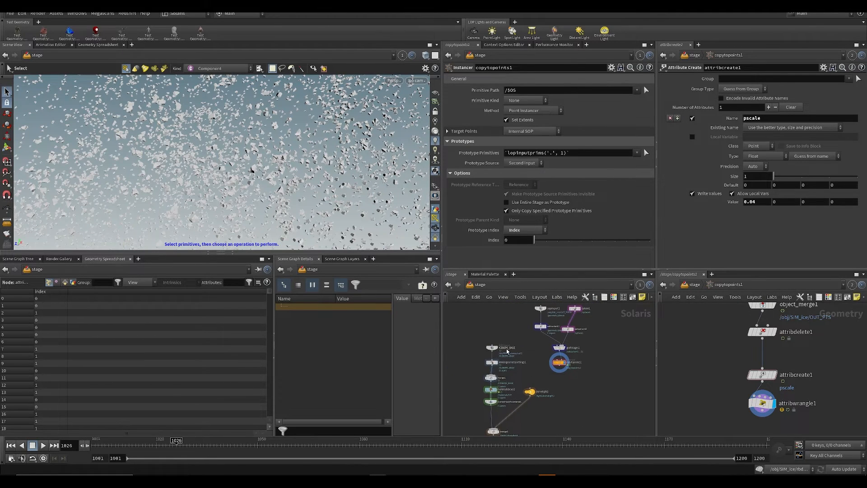
drag(291, 440, 247, 442)
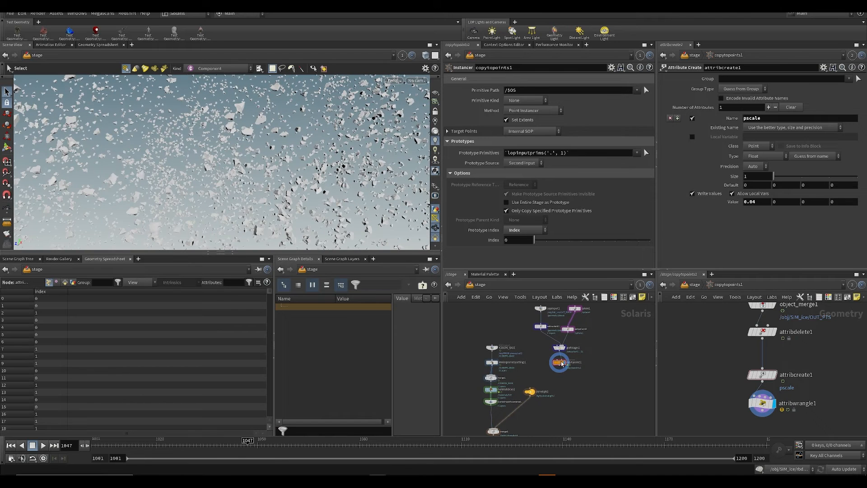
scroll(519, 329, up, 3)
middle_drag(518, 329, 516, 404)
click(838, 469)
click(840, 463)
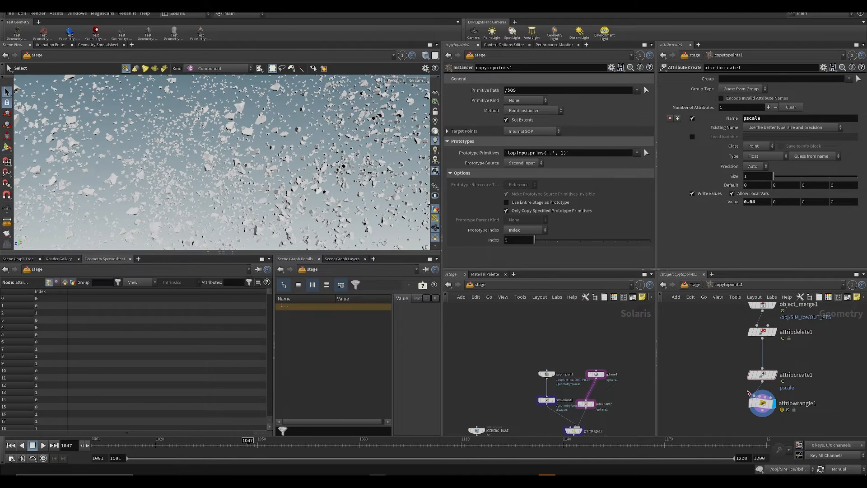
Step: Examine sopimport1's settings, including its Geometry Handling and Primitive Definition sections
click(547, 374)
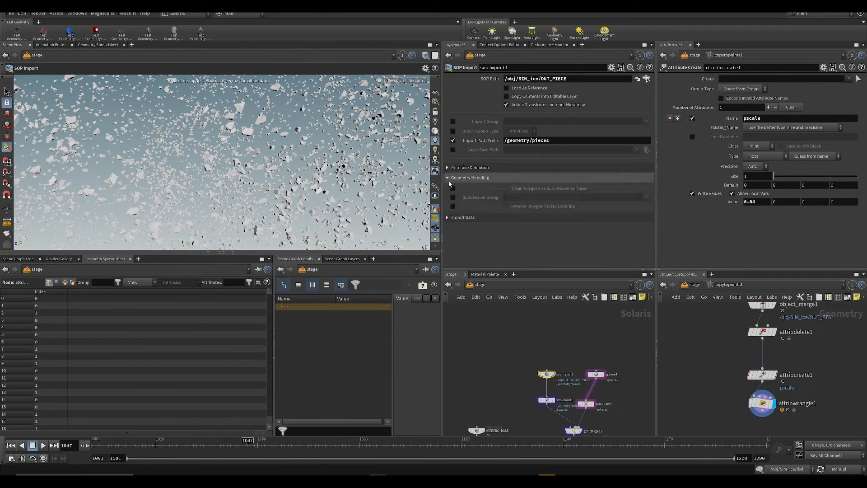
click(450, 167)
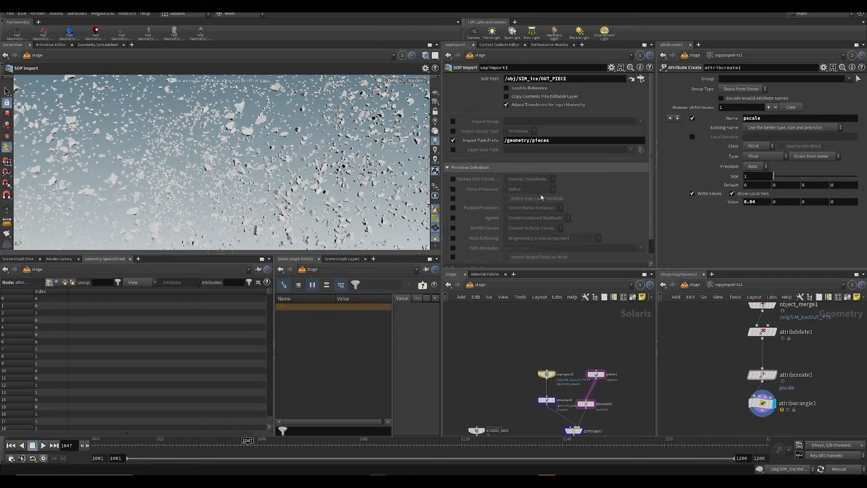
click(448, 167)
scroll(502, 390, down, 2)
scroll(554, 385, up, 3)
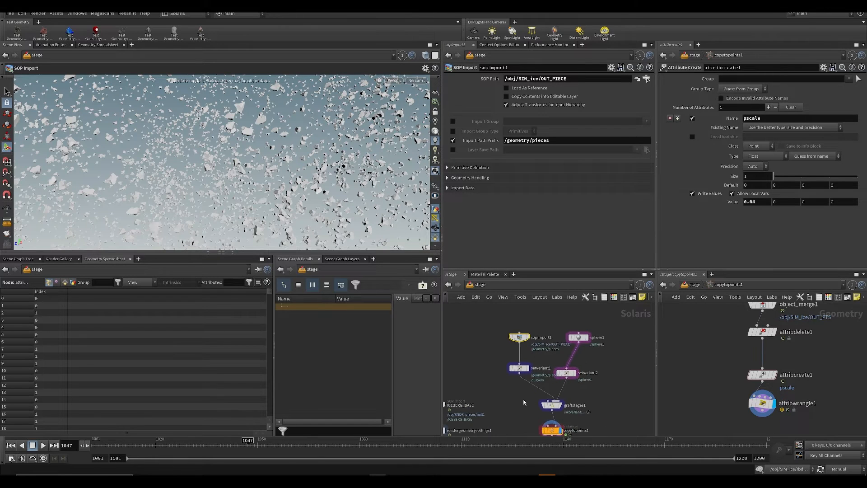
Step: Review the stage network around copytopoints1, the iceberg branch and the dome light, and save the scene
middle_drag(554, 388, 569, 323)
drag(546, 361, 600, 391)
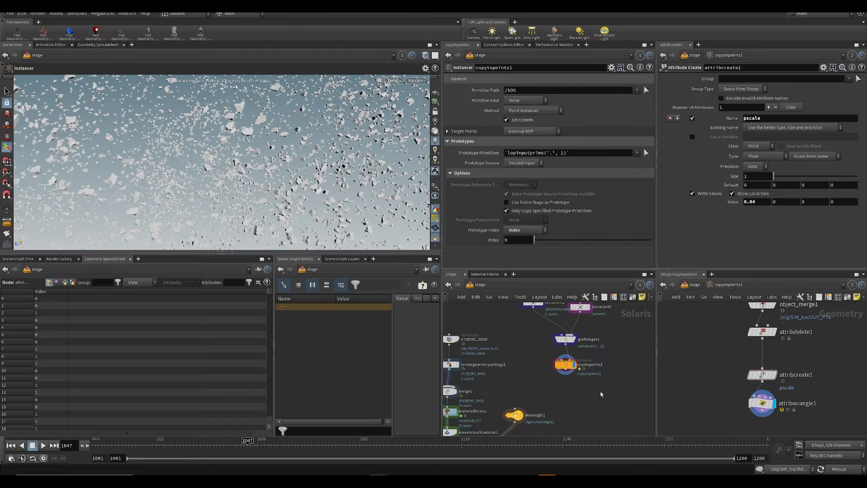
scroll(514, 372, down, 2)
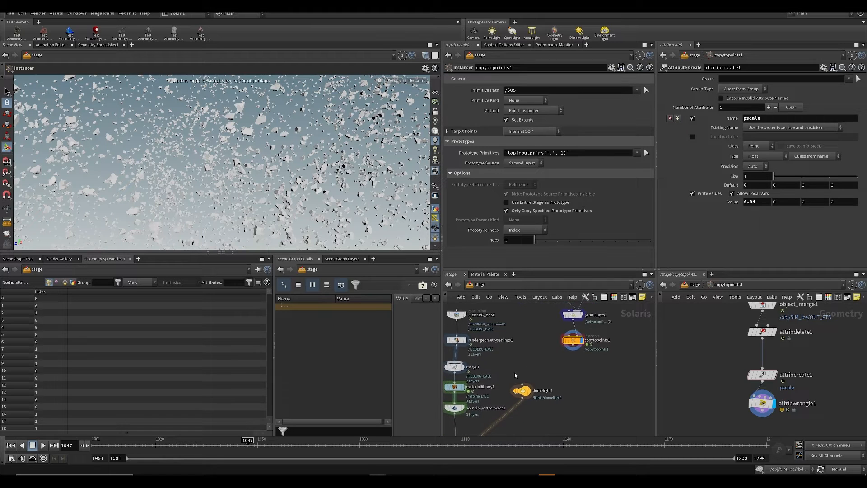
key(ctrl+s)
middle_drag(578, 402, 586, 339)
scroll(514, 351, up, 3)
middle_drag(543, 309, 514, 418)
scroll(513, 379, down, 3)
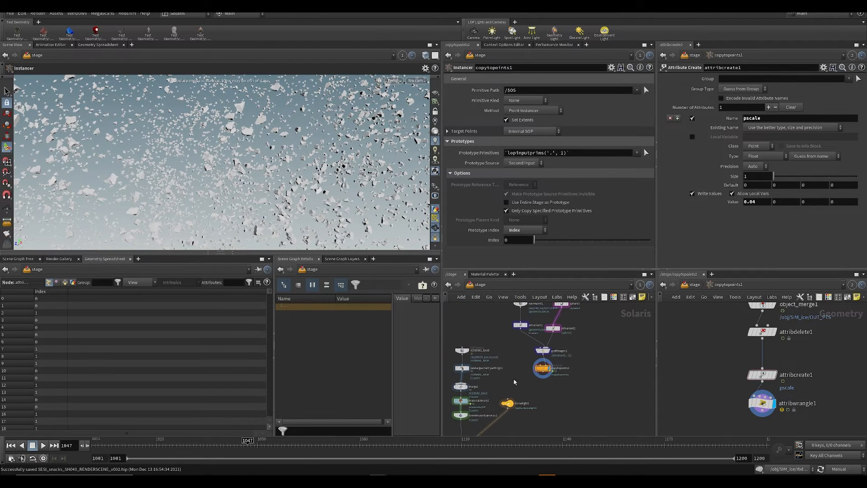
Step: Rename the sopimport1 node DEBRISPIECE and save the scene
middle_drag(520, 347, 519, 377)
drag(510, 362, 524, 374)
click(502, 394)
scroll(530, 338, up, 3)
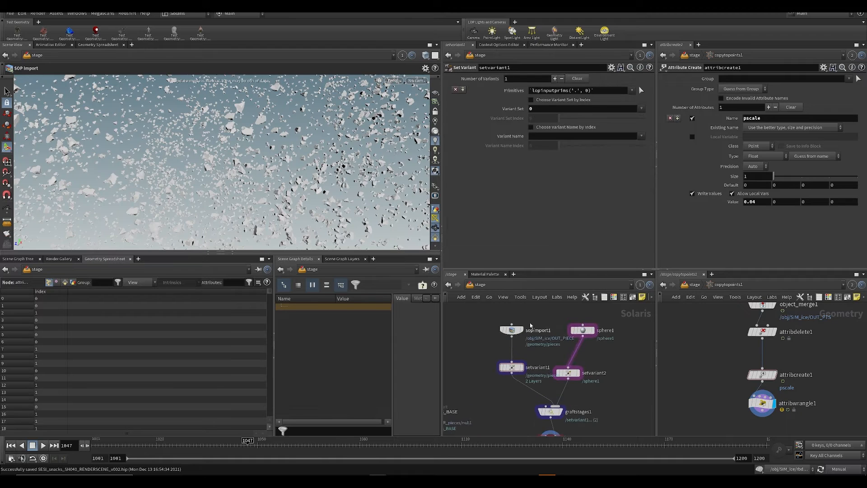
click(512, 329)
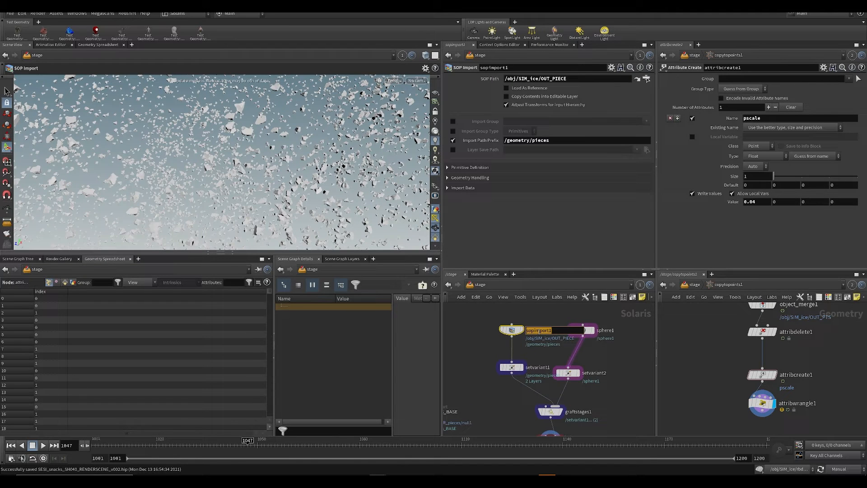
key(BackSpace)
key(Return)
key(ctrl+s)
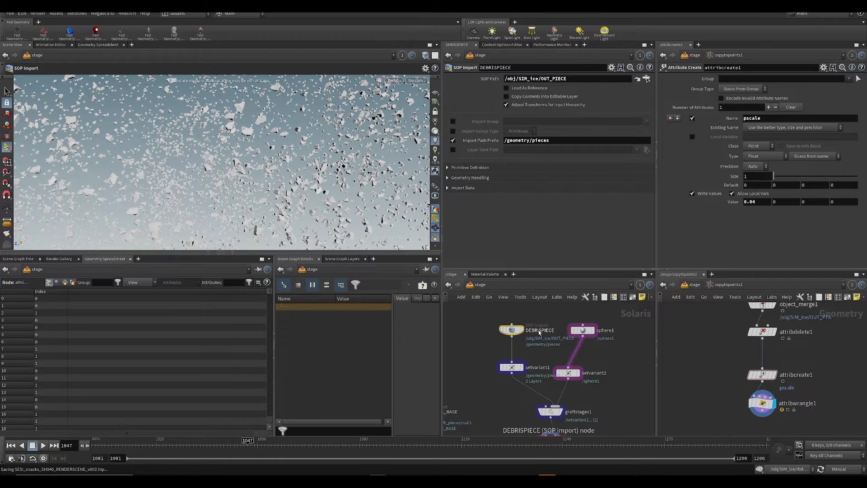
Step: Save the scene and inspect copytopoints1's Prototypes in the Scene Graph Tree, expanding setvariant1 down to its geometry's children
middle_drag(549, 427, 543, 336)
click(544, 350)
key(ctrl+s)
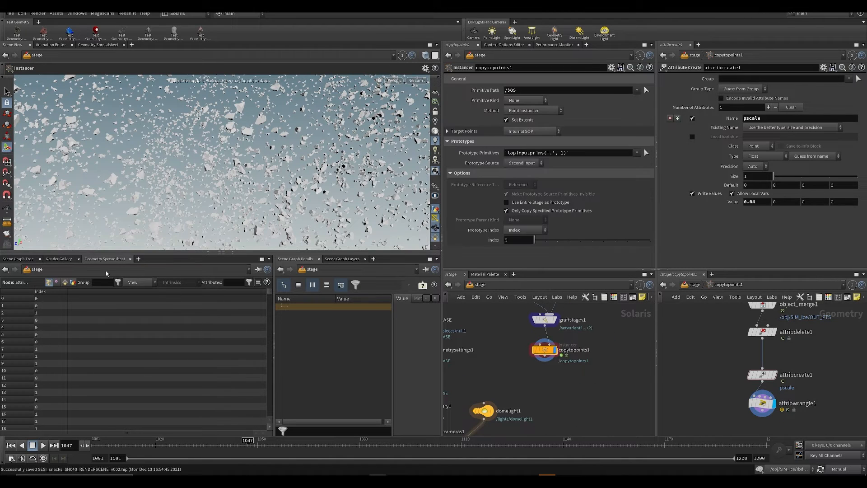
click(18, 258)
click(14, 312)
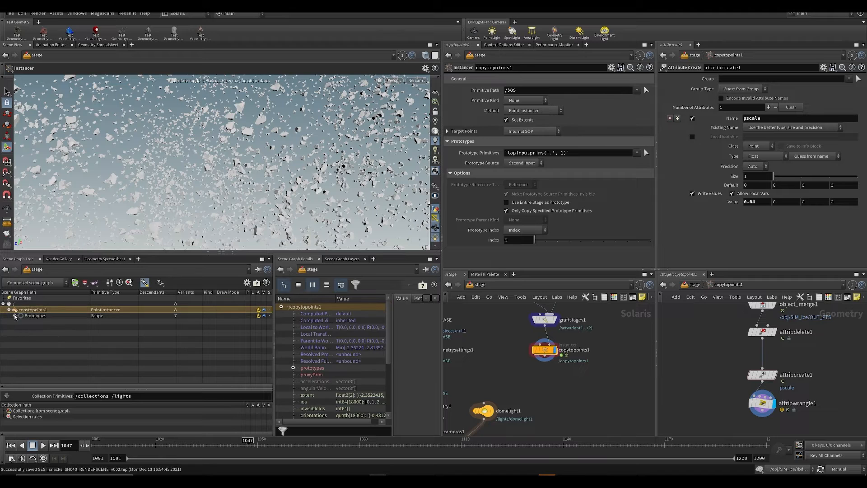
click(15, 315)
click(21, 321)
click(46, 329)
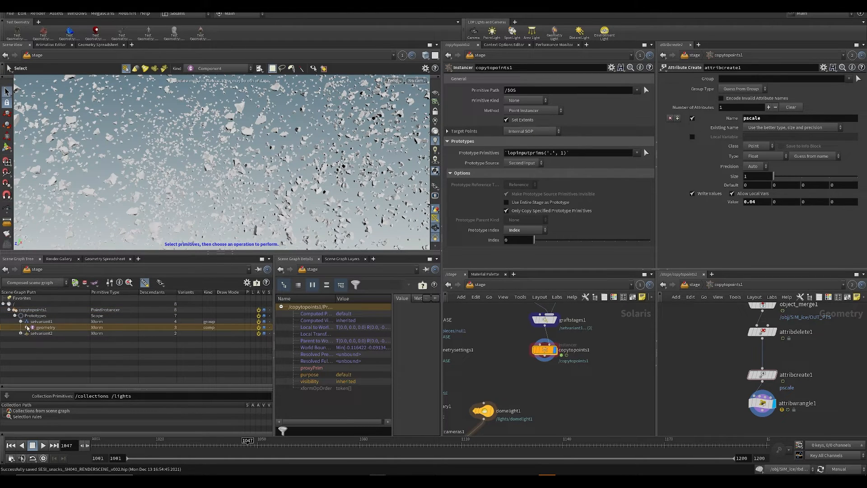
click(27, 328)
Step: Set DEBRISPIECE's Import Path Prefix to debrispiece and save the scene
middle_drag(470, 306, 486, 379)
drag(469, 369, 558, 320)
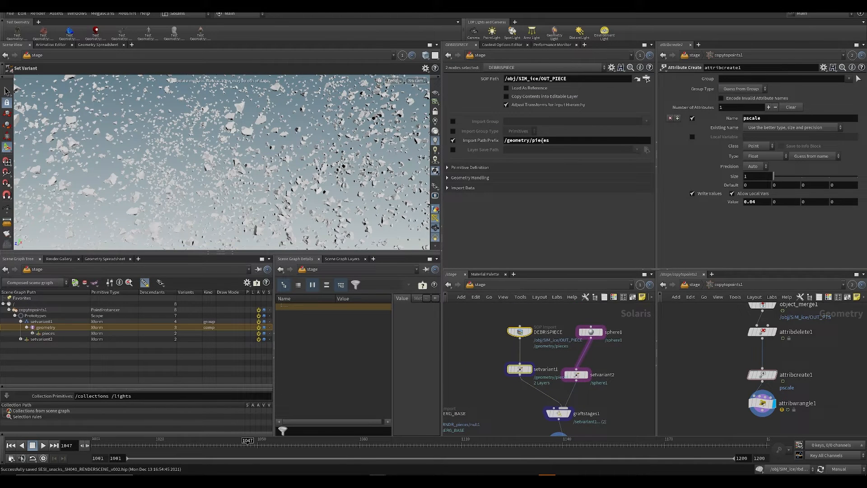
double_click(558, 141)
text(debris)
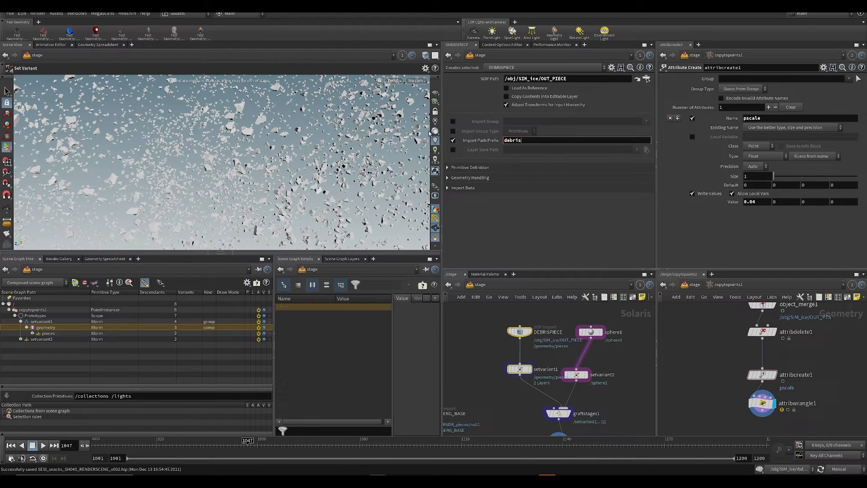
text(piece)
key(Return)
key(ctrl+s)
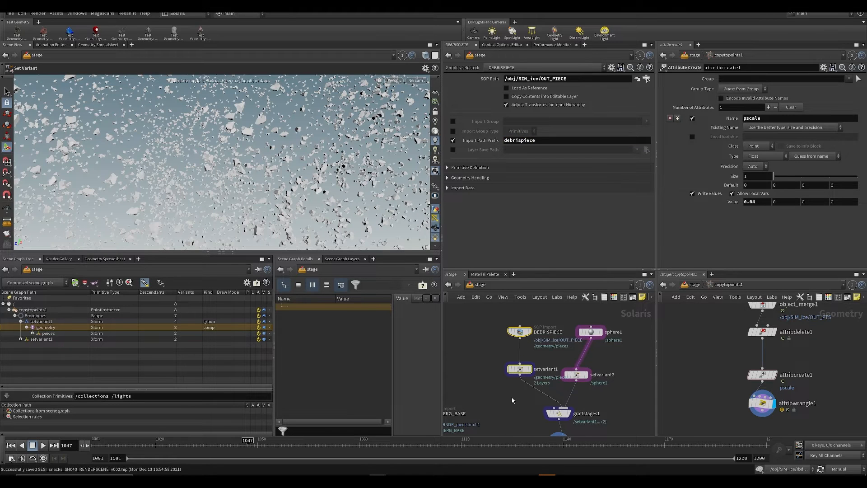
Step: Select copytopoints1 in the stage network and save the scene again
scroll(513, 401, down, 2)
click(497, 408)
middle_drag(497, 408, 496, 347)
click(545, 369)
middle_drag(540, 410, 545, 360)
key(ctrl+s)
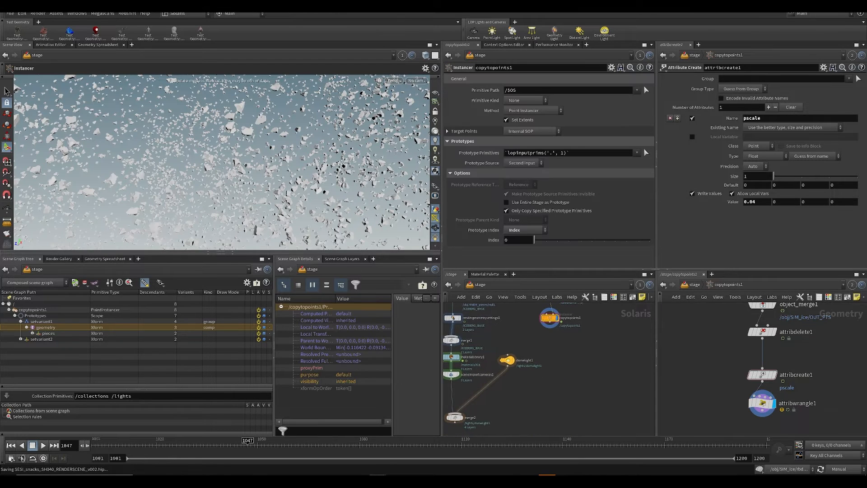
Step: Set the scene's update mode to Auto Update and move the timeline to frame 1033
click(839, 469)
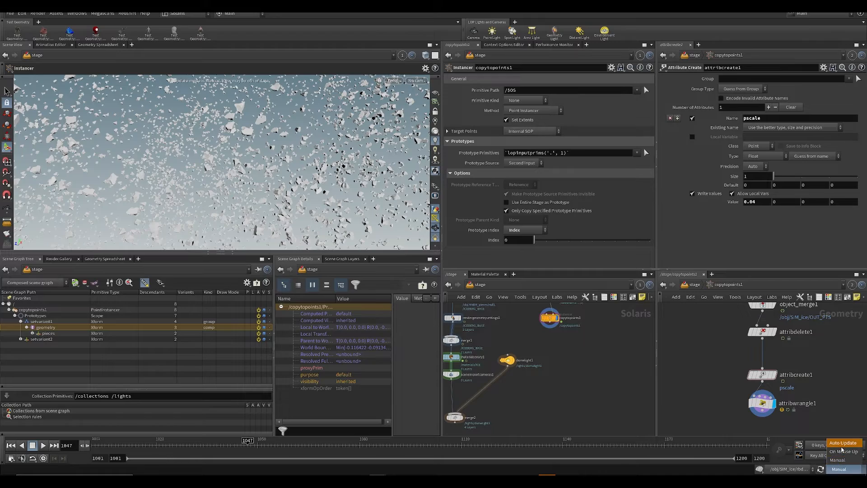
click(842, 444)
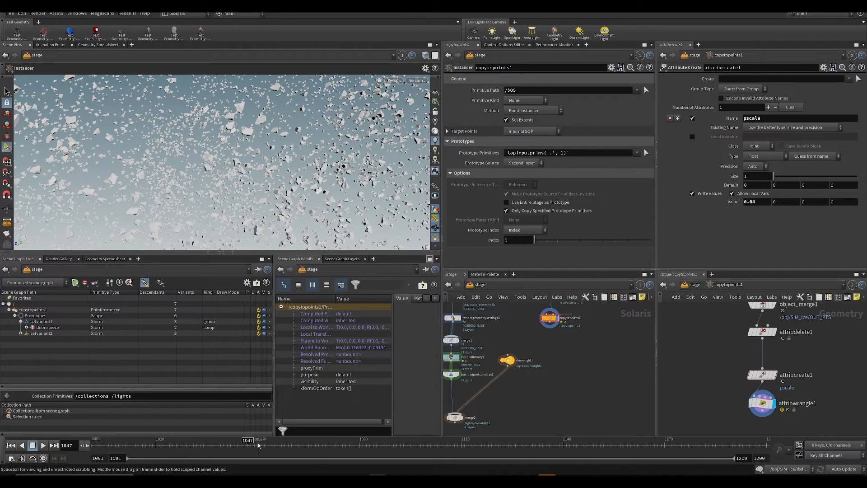
drag(258, 445, 198, 461)
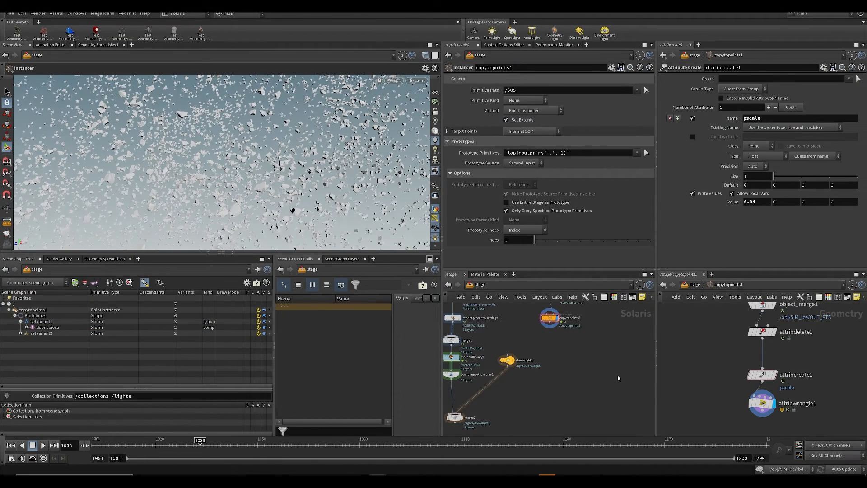
Step: Wire copytopoints1 into merge1, set the display flag on merge2, and save the scene
middle_drag(617, 378, 608, 418)
middle_drag(504, 346, 506, 372)
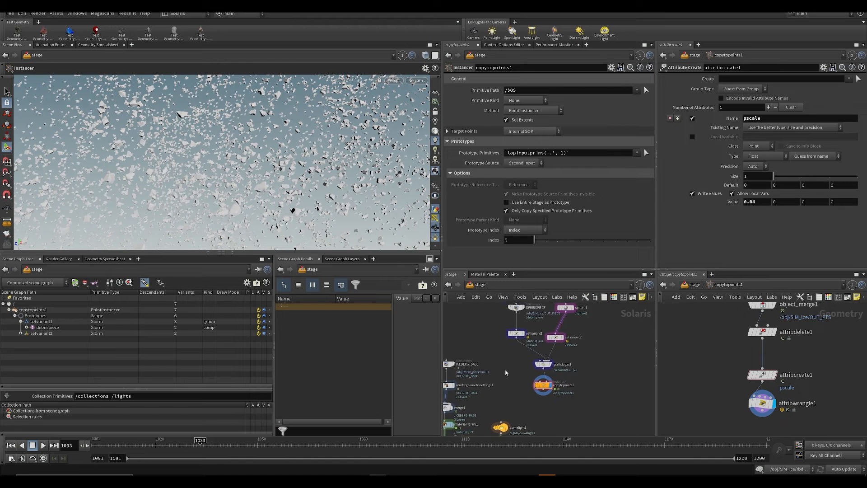
middle_drag(505, 329, 531, 246)
key(ctrl+s)
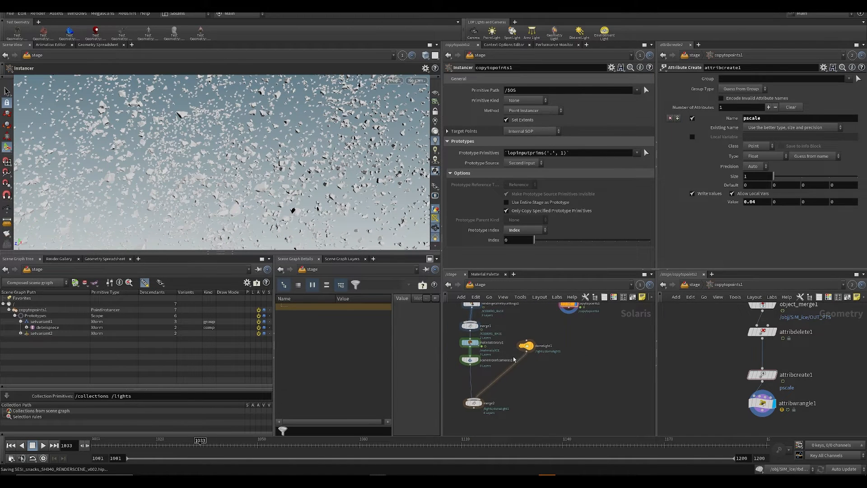
key(Tab)
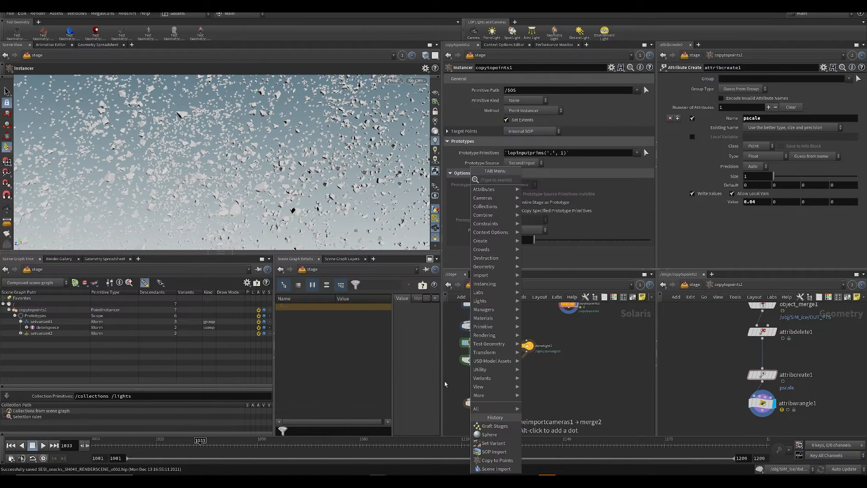
click(445, 384)
middle_drag(459, 415, 469, 450)
click(481, 357)
click(580, 346)
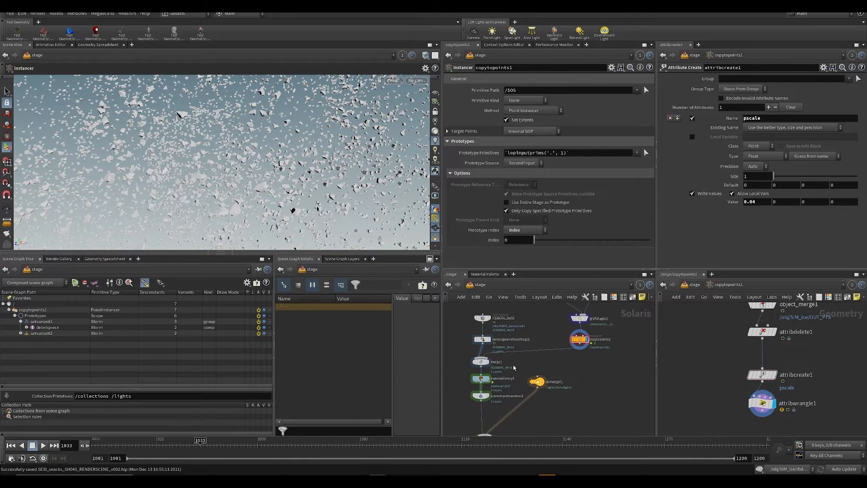
middle_drag(488, 394, 504, 360)
key(ctrl+s)
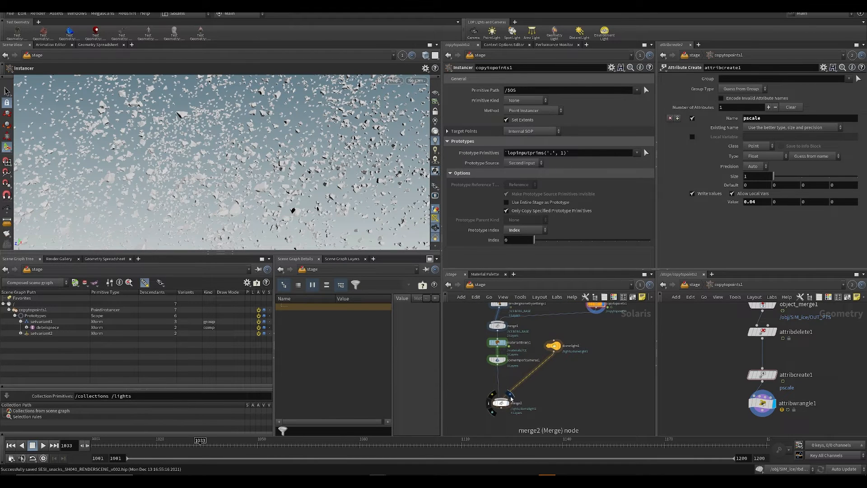
Step: View the merged stage through the shot camera and scrub the timeline to frame 1051
click(418, 81)
click(429, 89)
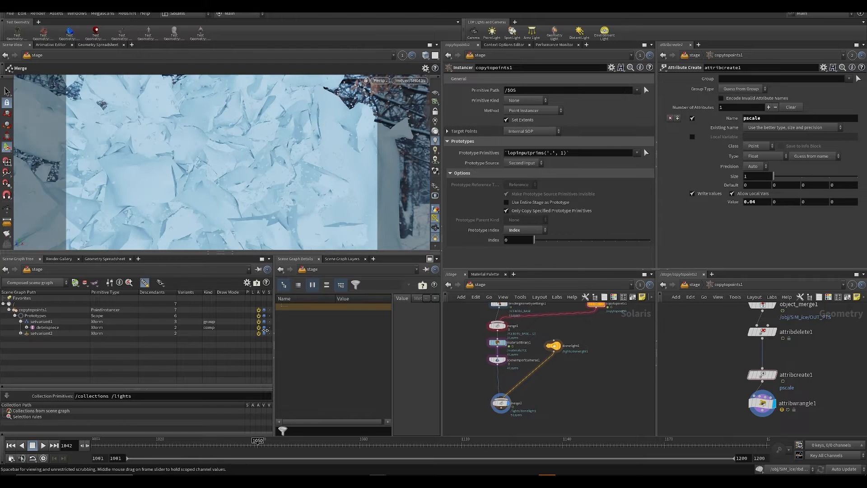
click(291, 444)
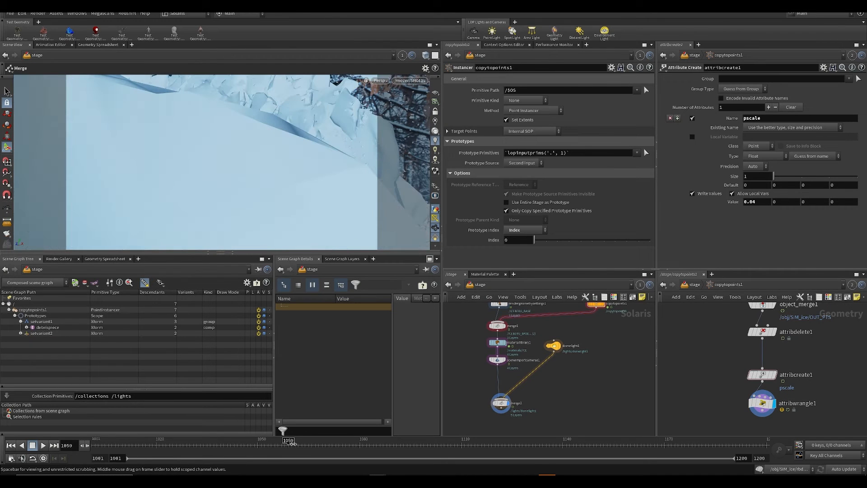
drag(289, 442, 261, 442)
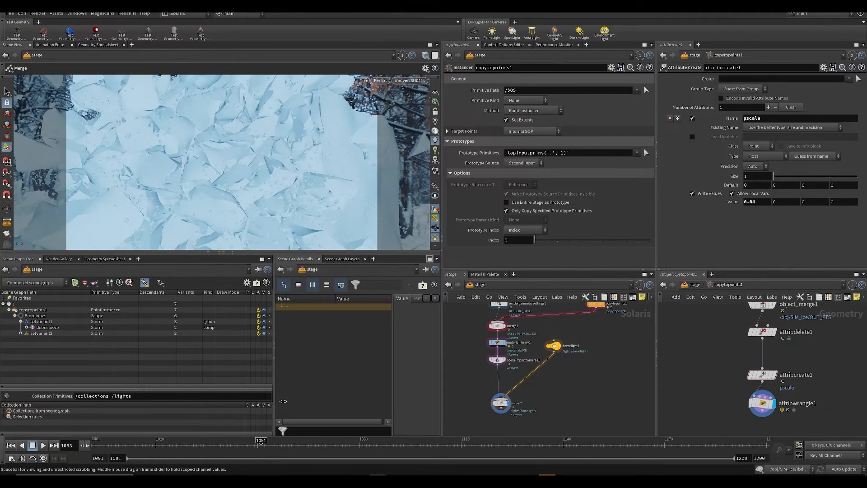
Step: Render the viewport with Karma to check the debris against the iceberg, and save the scene
click(379, 81)
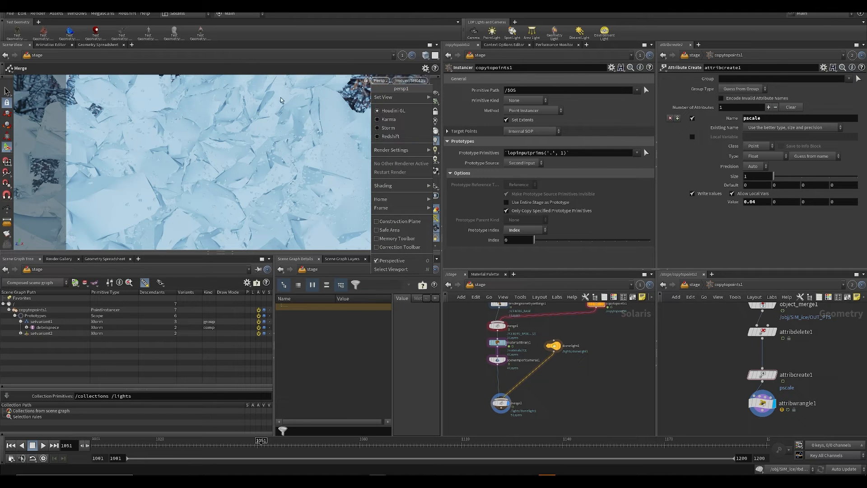
click(387, 119)
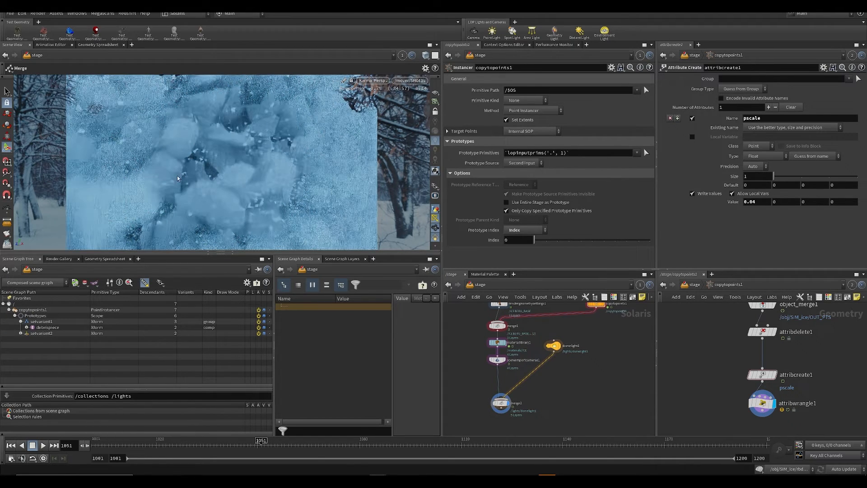
middle_drag(611, 396, 608, 400)
middle_drag(564, 336, 520, 300)
scroll(518, 361, up, 3)
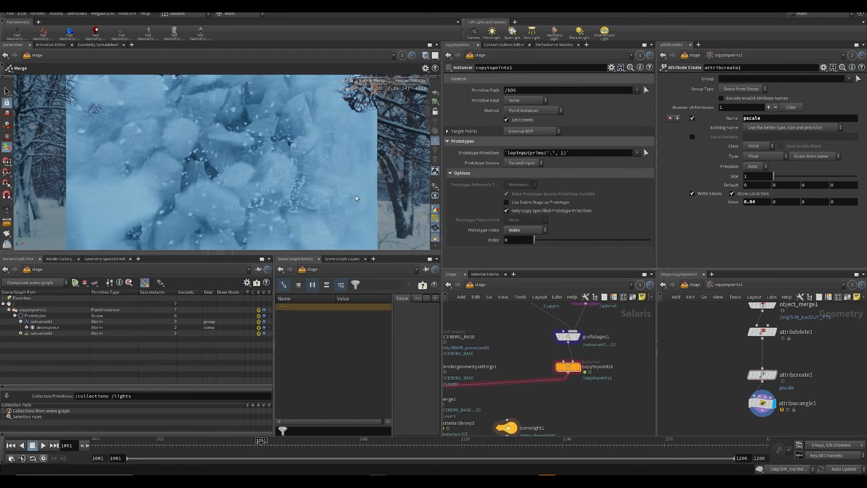
key(ctrl+s)
middle_drag(502, 378, 527, 334)
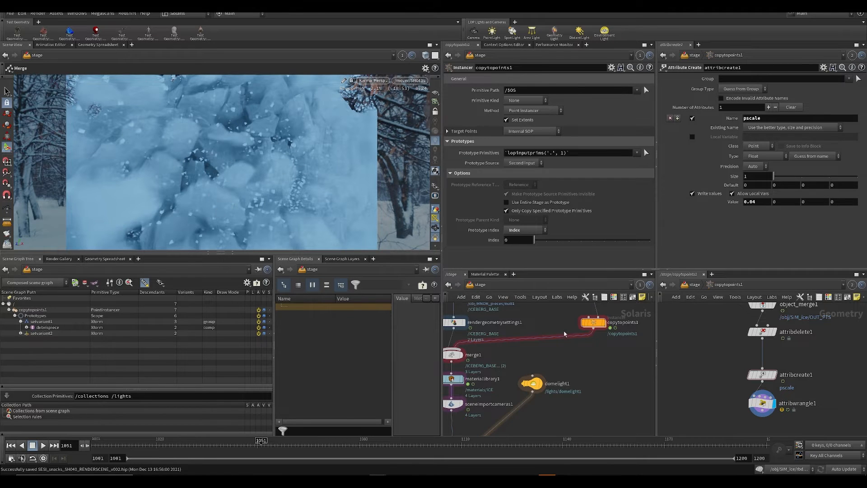
Step: Display copytopoints1 and insert a Render Geometry Settings node between it and merge1
middle_drag(565, 334, 557, 346)
click(596, 335)
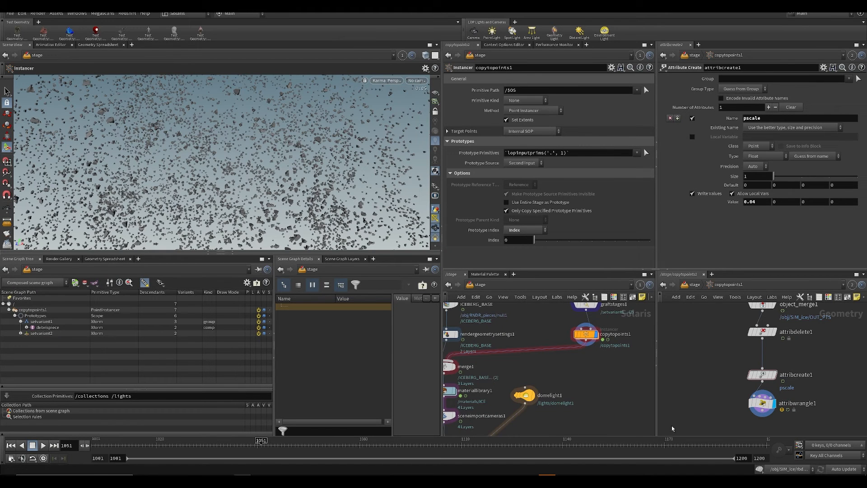
key(Tab)
text(ge)
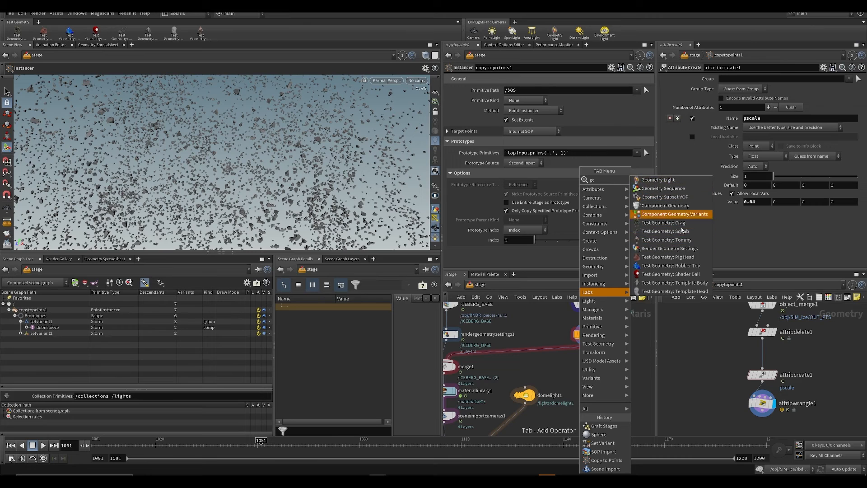
click(669, 248)
click(552, 358)
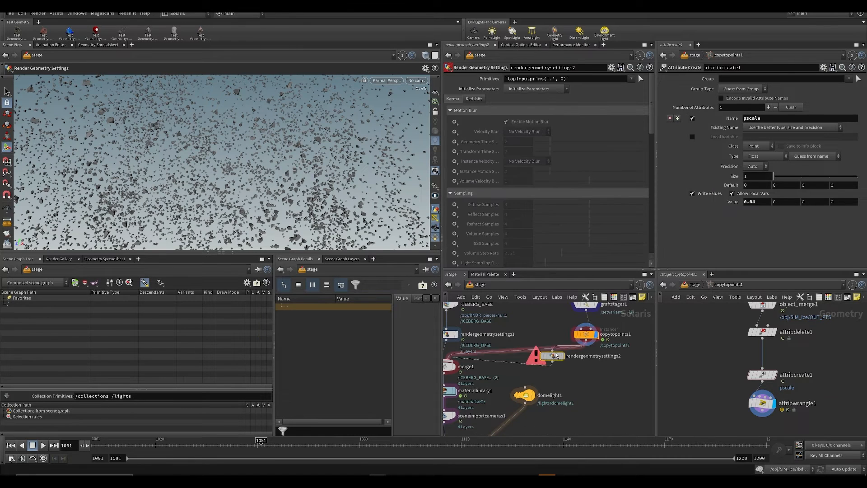
drag(555, 363, 579, 370)
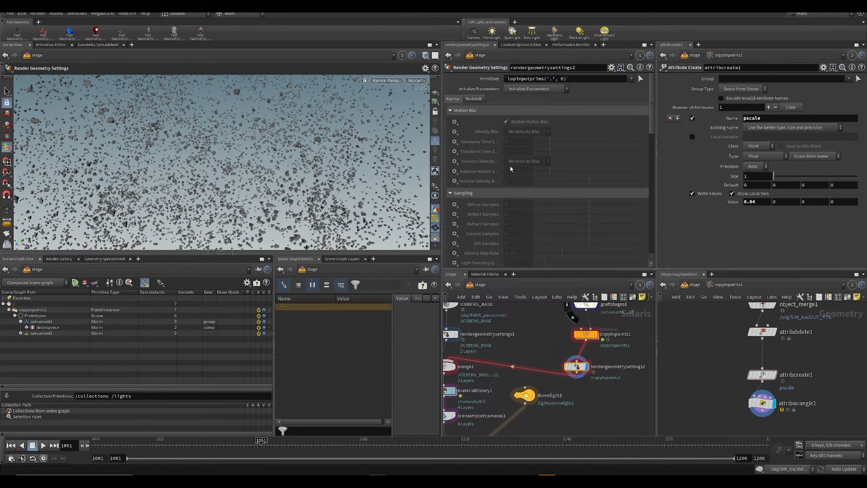
Step: Set rendergeometrysettings2 to Velocity Blur for instances with 2 instance motion samples, and preview the blur at frame 1063
click(454, 161)
click(470, 171)
click(527, 161)
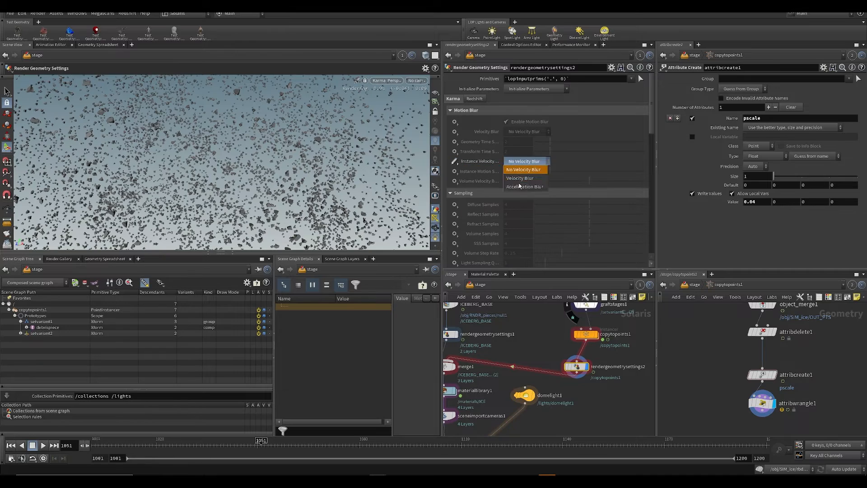
click(519, 178)
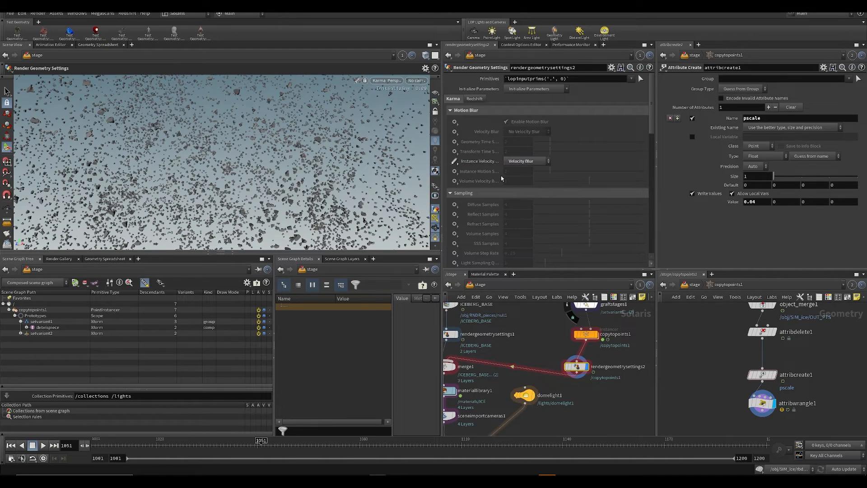
click(454, 171)
click(474, 180)
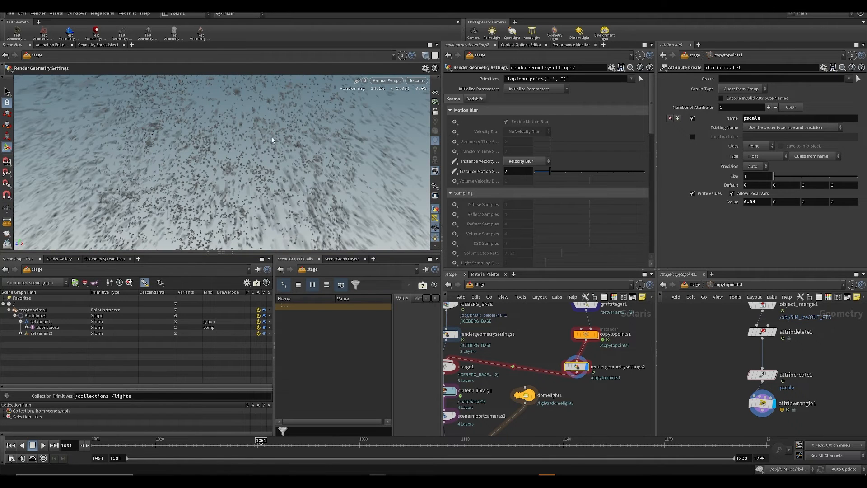
click(285, 443)
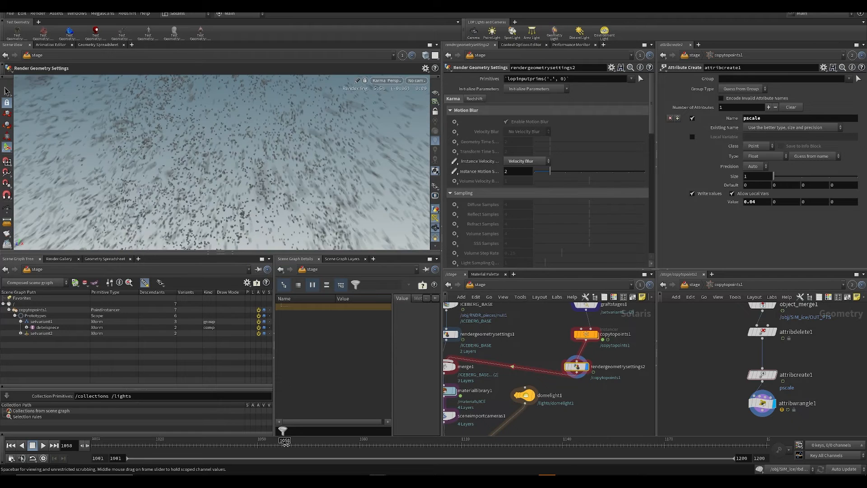
click(302, 443)
key(Tab)
text(a)
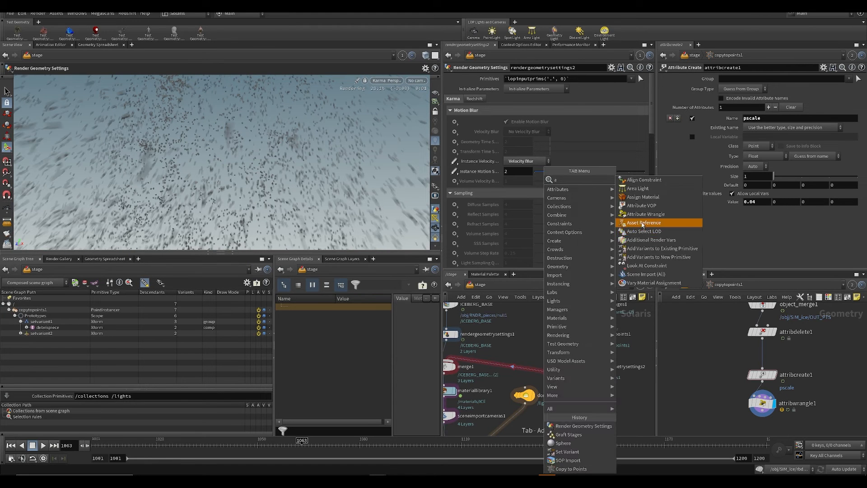
key(BackSpace)
text(ac)
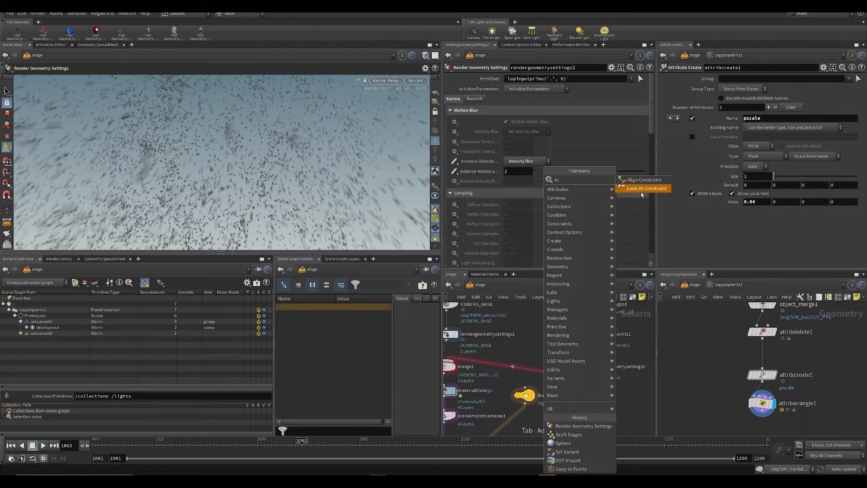
key(BackSpace)
key(BackSpace)
text(cac)
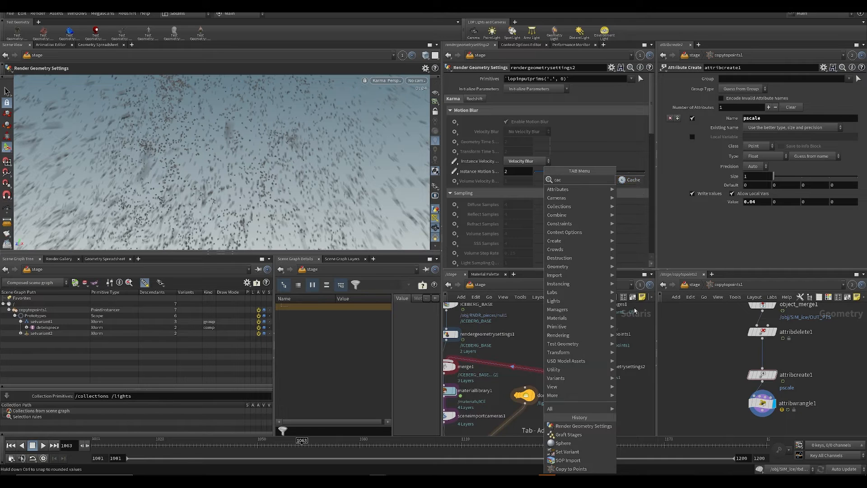
key(Escape)
Step: Display merge2 and check its Karma render through the shot camera, saving the scene
key(ctrl+s)
middle_drag(459, 412, 519, 366)
scroll(519, 366, down, 3)
click(517, 382)
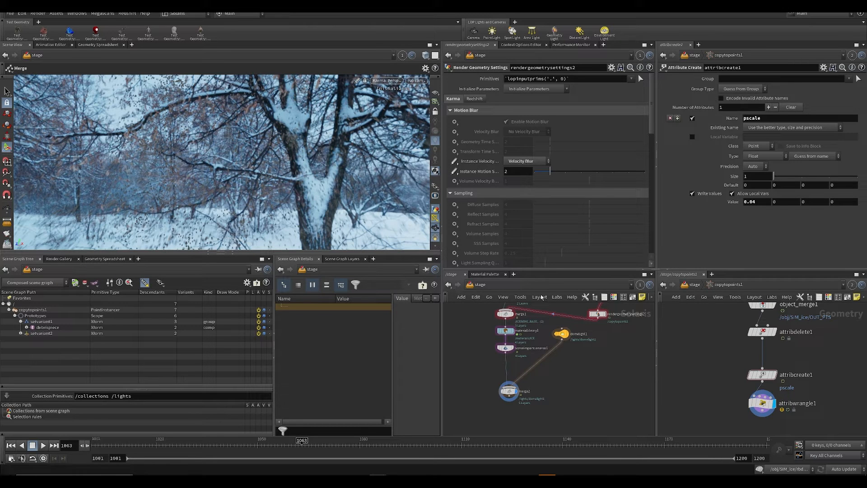
middle_drag(586, 362, 599, 337)
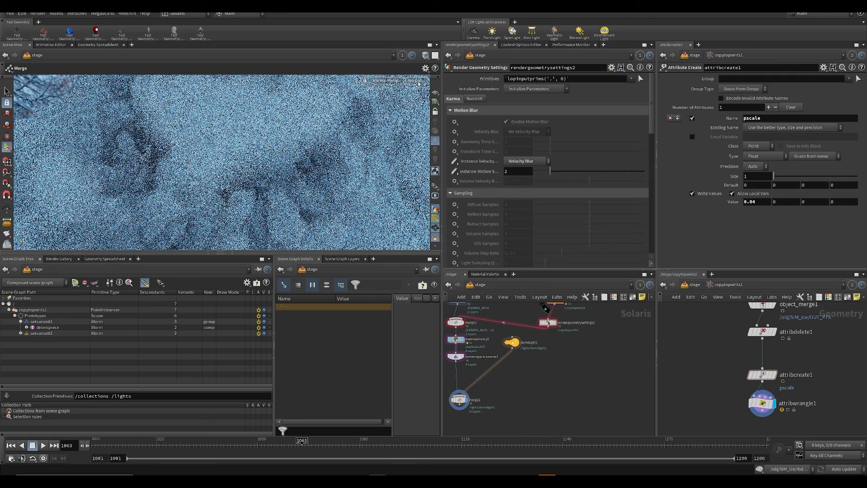
click(412, 81)
click(420, 149)
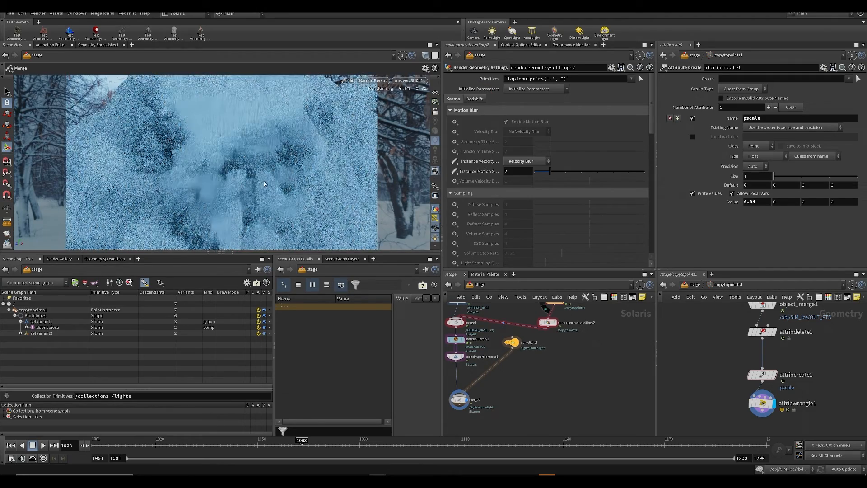
middle_drag(509, 386, 515, 362)
key(ctrl+s)
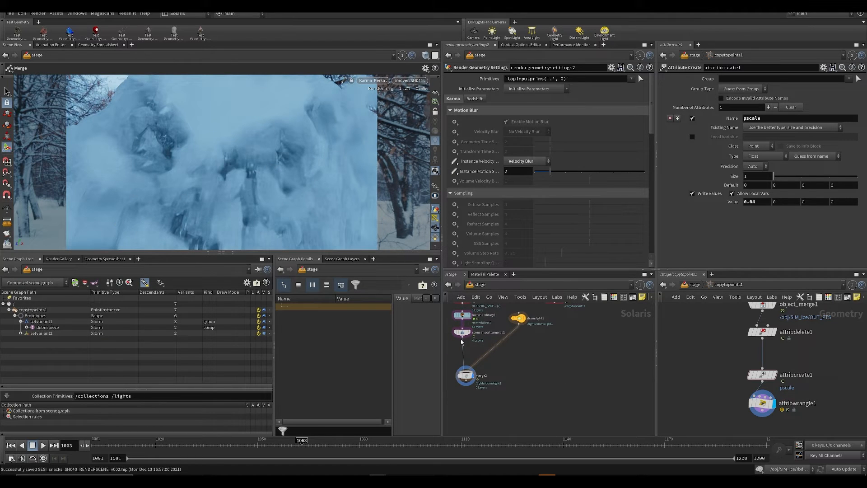
Step: Switch the viewport renderer back to Houdini GL, save the scene, and move the timeline to frame 1004
click(374, 82)
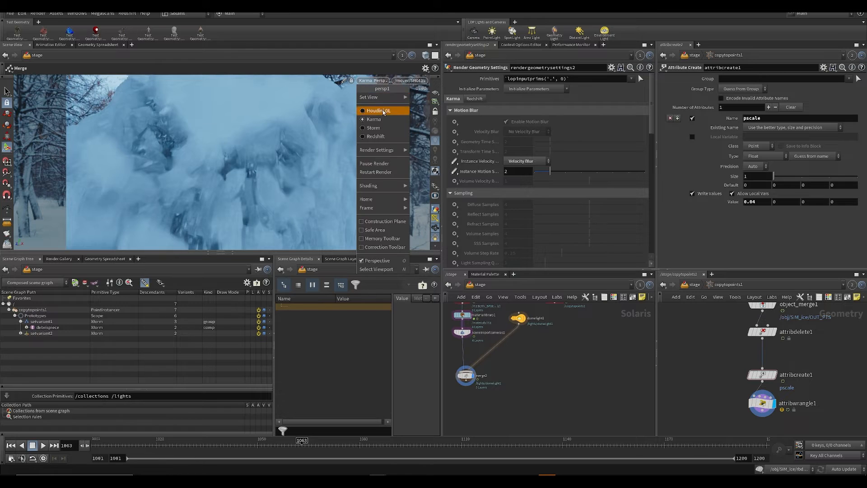
click(386, 111)
scroll(560, 376, down, 3)
middle_drag(498, 317, 576, 408)
key(ctrl+s)
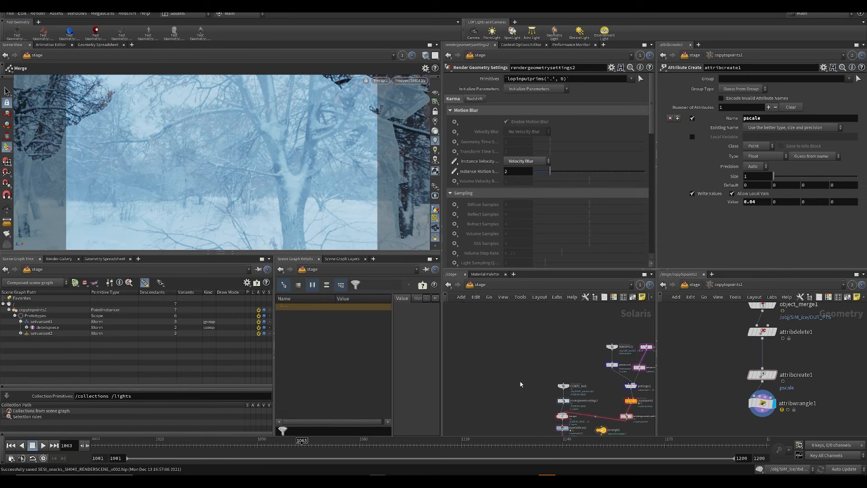
middle_drag(520, 384, 476, 287)
drag(113, 445, 101, 446)
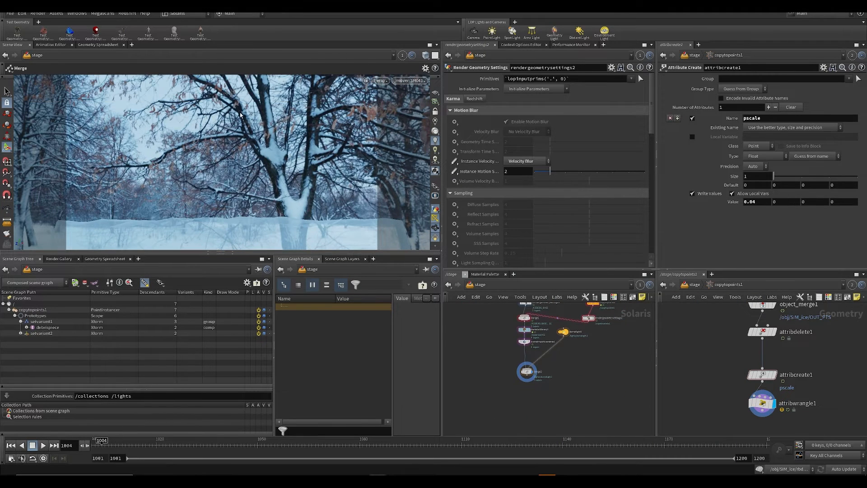
Step: Switch the second network view to the obj context, select the lime geometry object, and save the scene
middle_drag(505, 338, 506, 392)
scroll(486, 329, up, 2)
key(Tab)
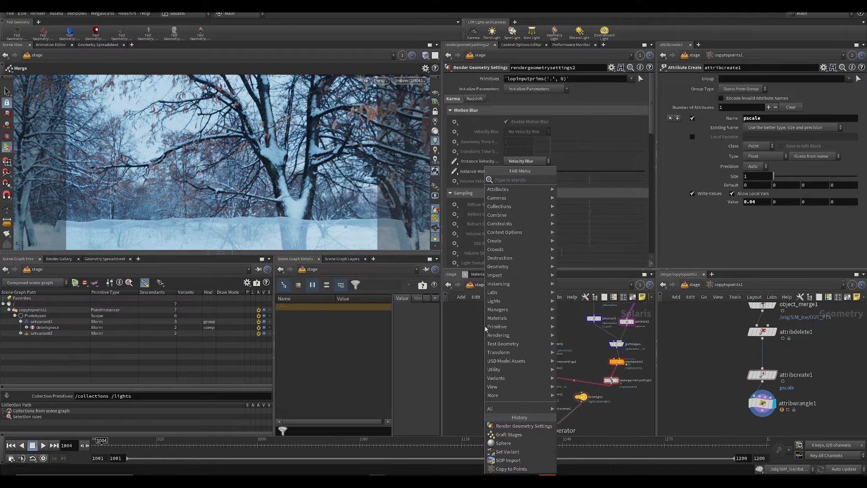
click(722, 342)
click(694, 285)
click(693, 285)
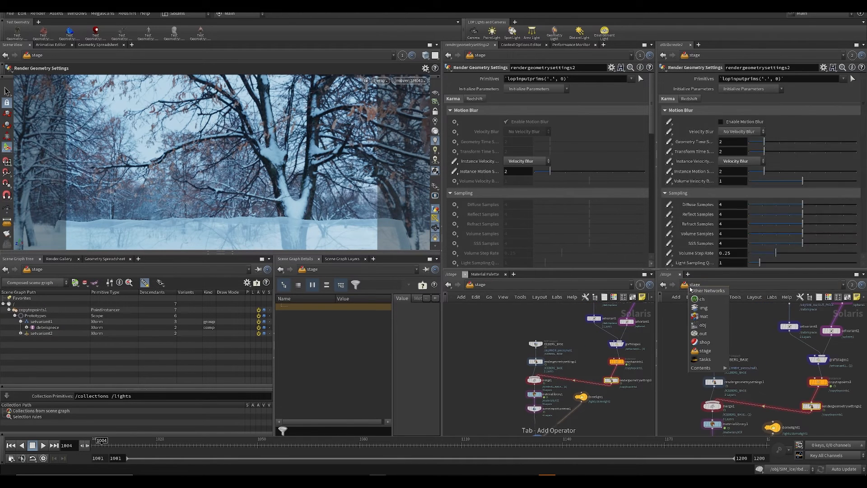
click(703, 326)
scroll(768, 388, up, 2)
middle_drag(777, 406, 784, 377)
key(ctrl+s)
scroll(784, 376, down, 1)
click(766, 366)
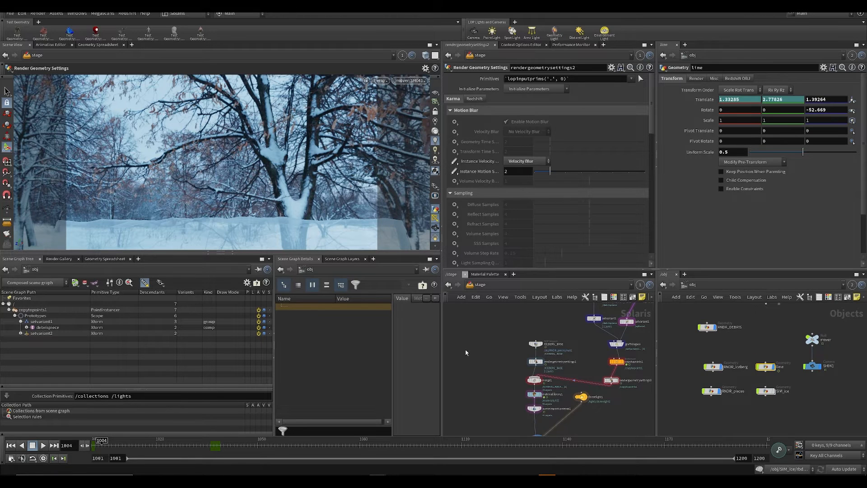
Step: Add a Scene Import node to the stage network beside the ICEBERG_BASE branch
key(Tab)
text(s)
key(BackSpace)
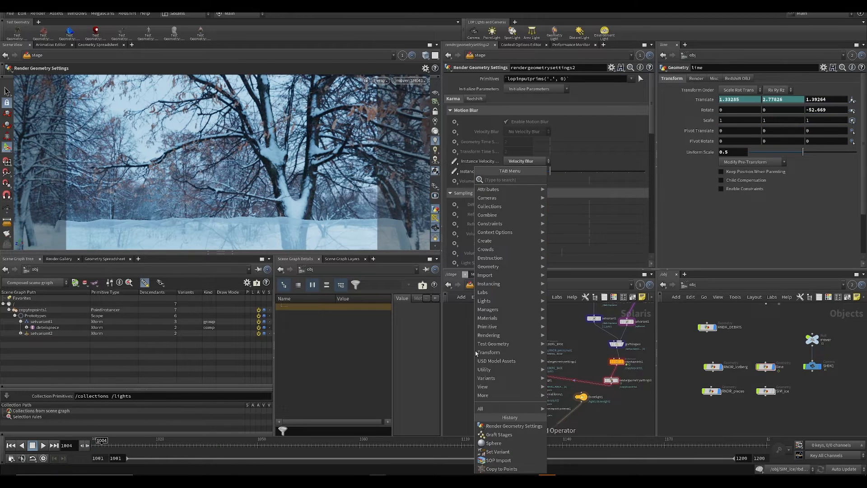
text(scen)
key(Return)
click(475, 350)
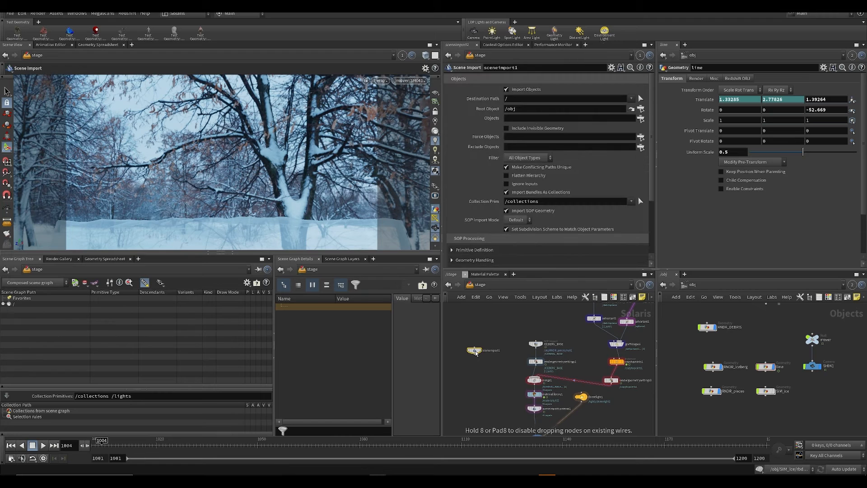
Step: Set the Scene Import's Objects to /obj/lime, display the node, and move the timeline to frame 1008
drag(740, 320, 746, 324)
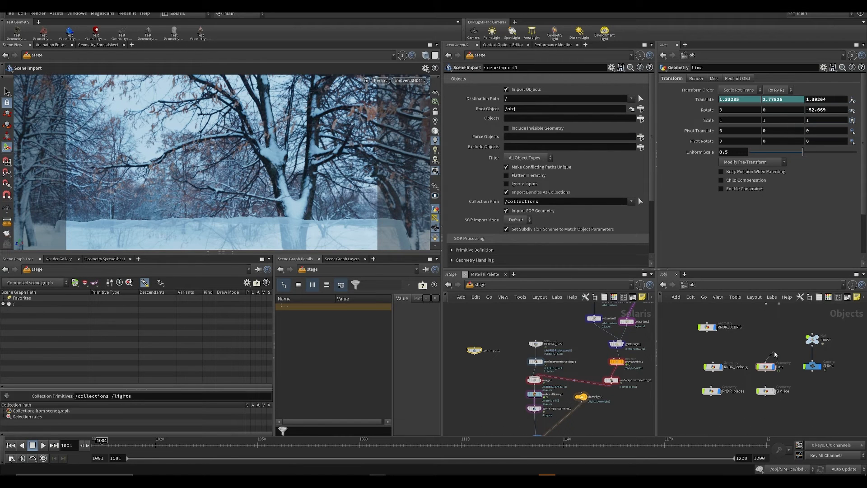
drag(766, 366, 515, 119)
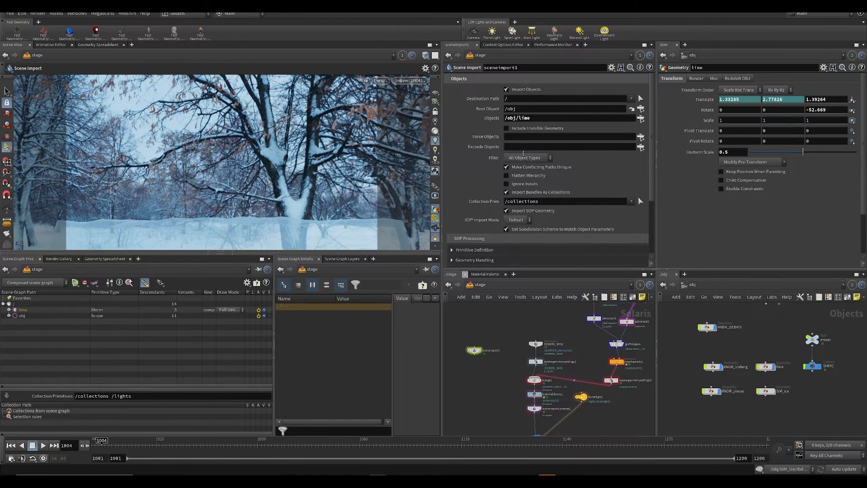
click(470, 351)
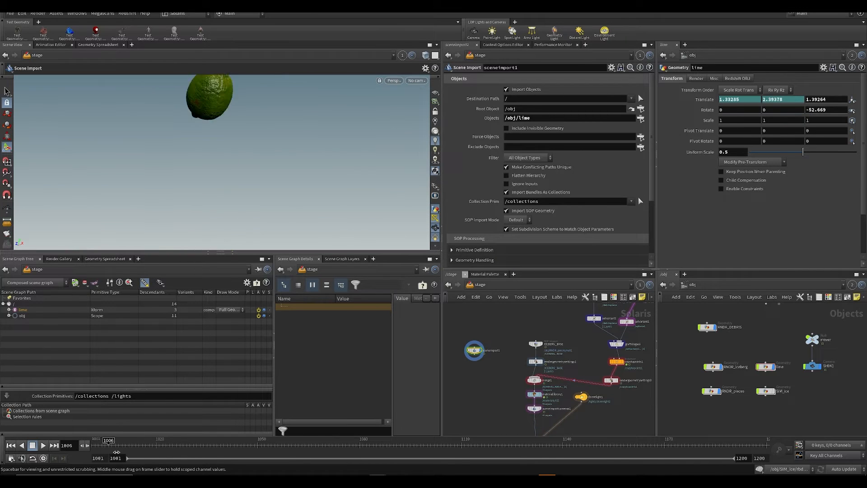
scroll(709, 374, up, 4)
middle_drag(741, 351, 691, 322)
scroll(690, 322, down, 1)
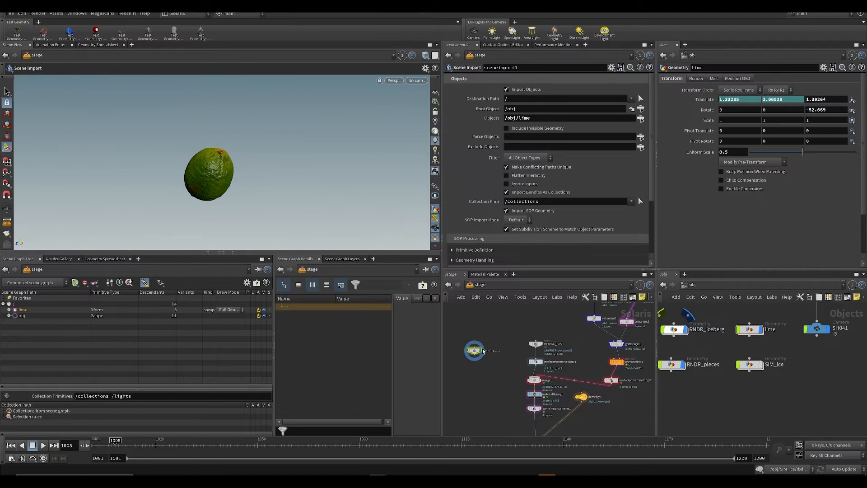
Step: Locate the Small_Green_Lime_0 subnetwork in obj, enable Import Materials on the Scene Import node, and save the scene
drag(484, 352, 495, 350)
key(h)
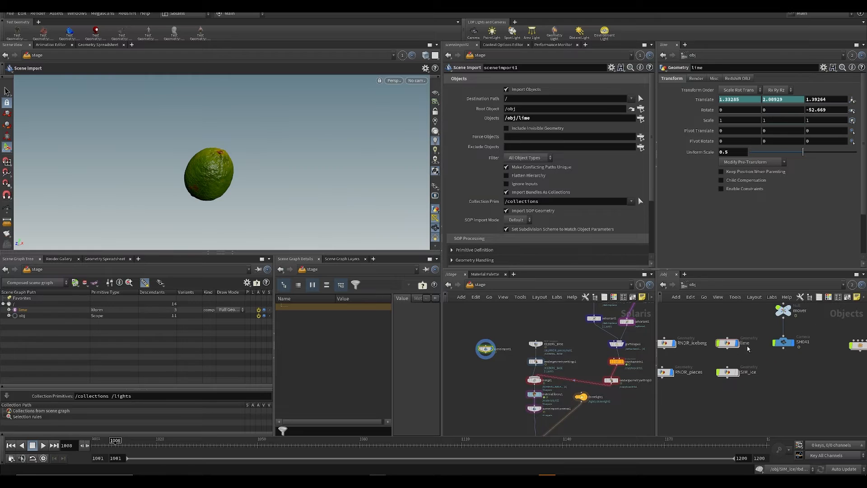
middle_drag(801, 344, 744, 343)
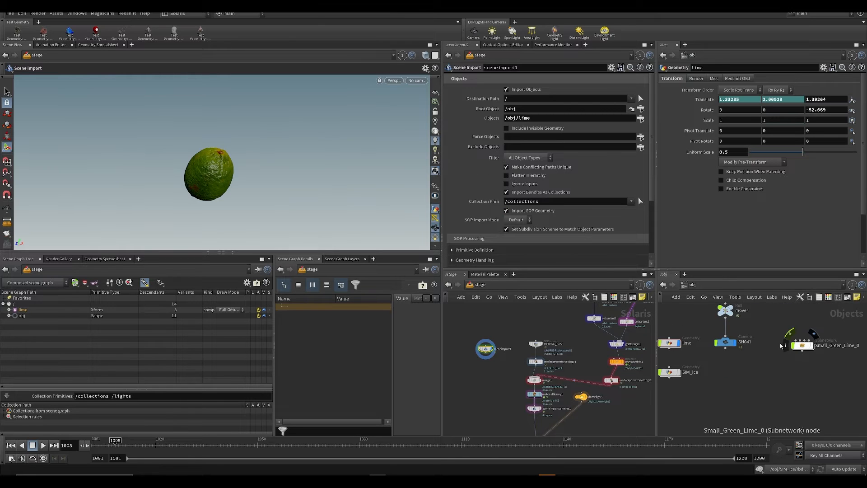
scroll(489, 392, up, 2)
scroll(541, 221, down, 3)
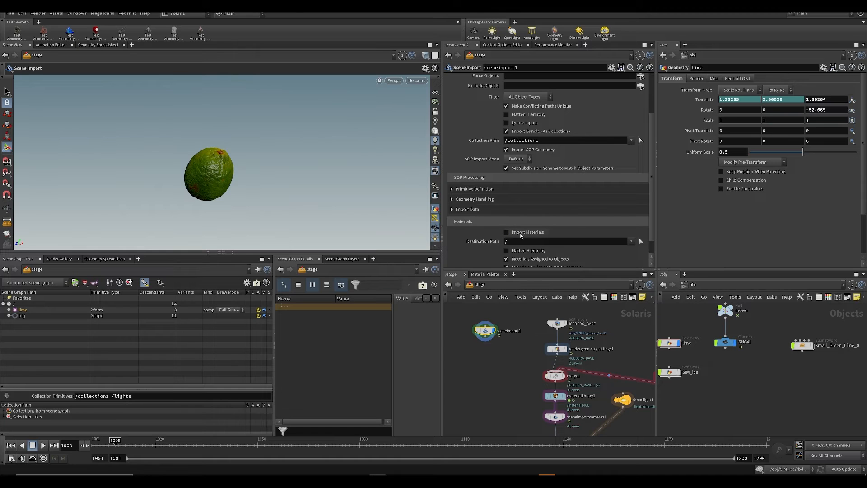
click(521, 234)
key(ctrl+s)
scroll(511, 326, up, 1)
Step: Rename the Scene Import node as Lime and save the scene
double_click(510, 332)
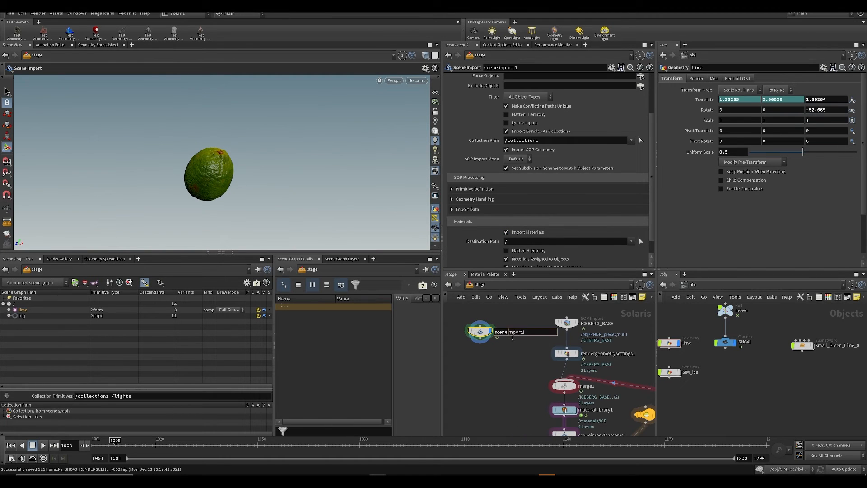
key(ctrl+a)
text(Lime)
key(Return)
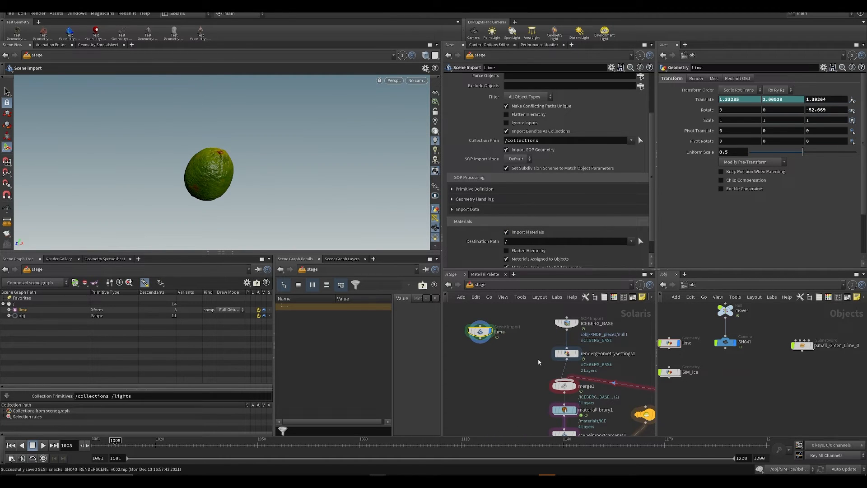
key(ctrl+s)
scroll(541, 370, down, 2)
Step: Connect the Lime node to merge1 and save the scene
click(555, 377)
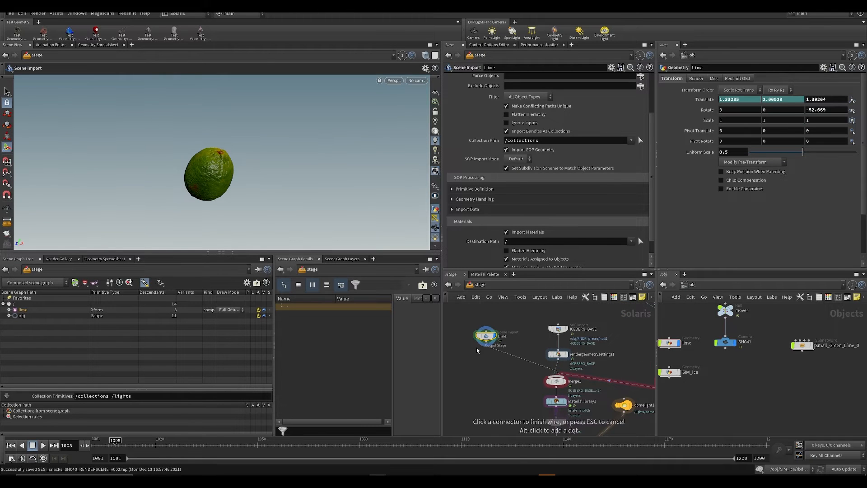
click(486, 342)
mouse_move(497, 380)
middle_down()
mouse_move(498, 360)
mouse_move(514, 384)
mouse_move(493, 380)
middle_up()
key(ctrl+s)
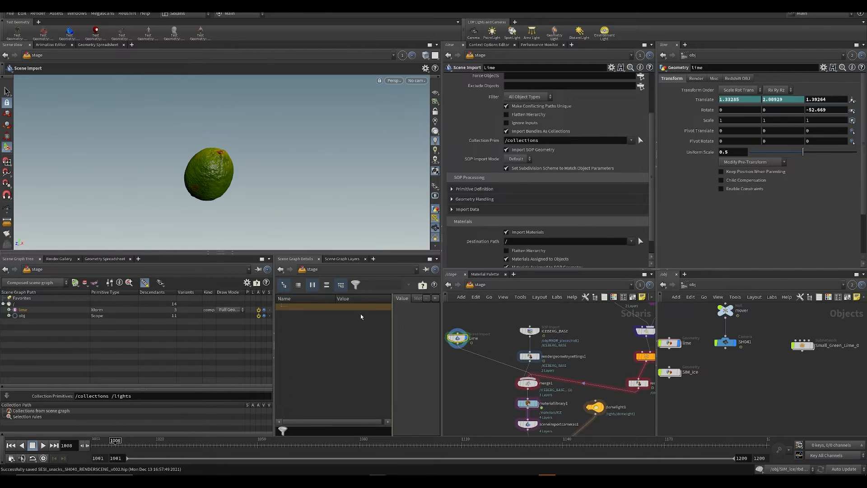
Step: Display merge2, check the lime in a Karma viewport render, and save the scene
middle_drag(553, 385, 535, 273)
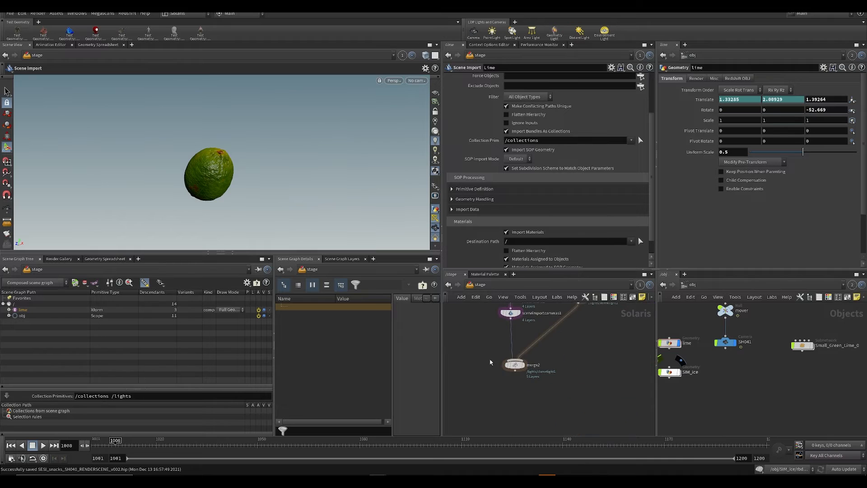
click(523, 365)
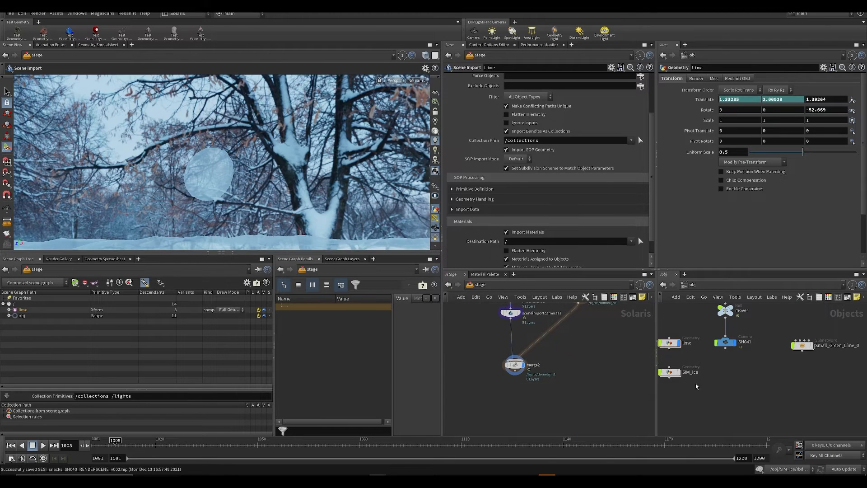
key(F2)
click(401, 82)
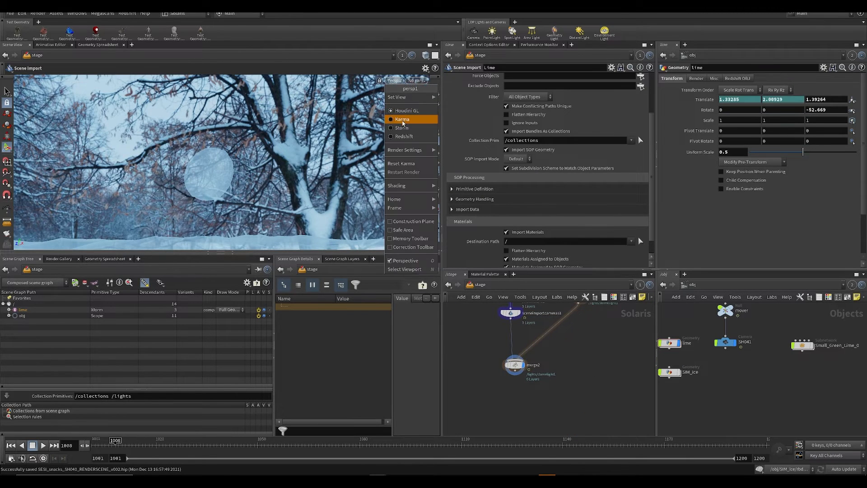
click(408, 116)
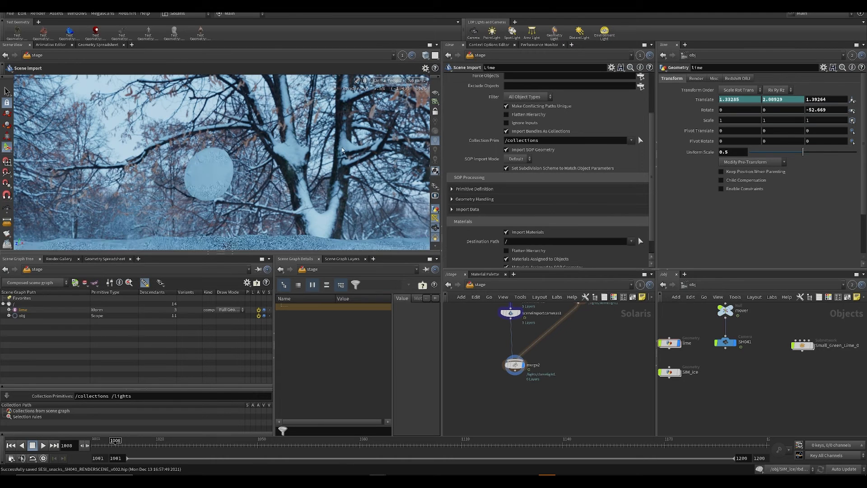
key(ctrl+s)
Step: Return the viewport renderer to Houdini GL, disconnect Lime from merge1, and make room below materiallibrary1
middle_drag(472, 312, 506, 375)
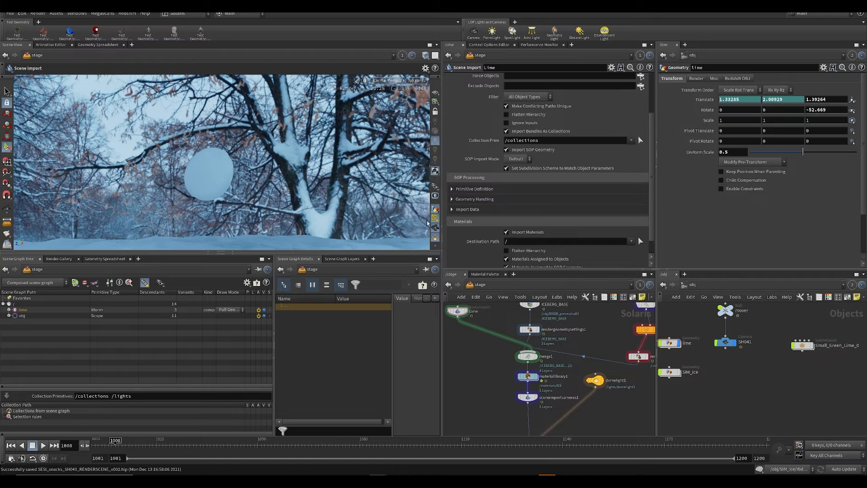
click(394, 83)
click(396, 109)
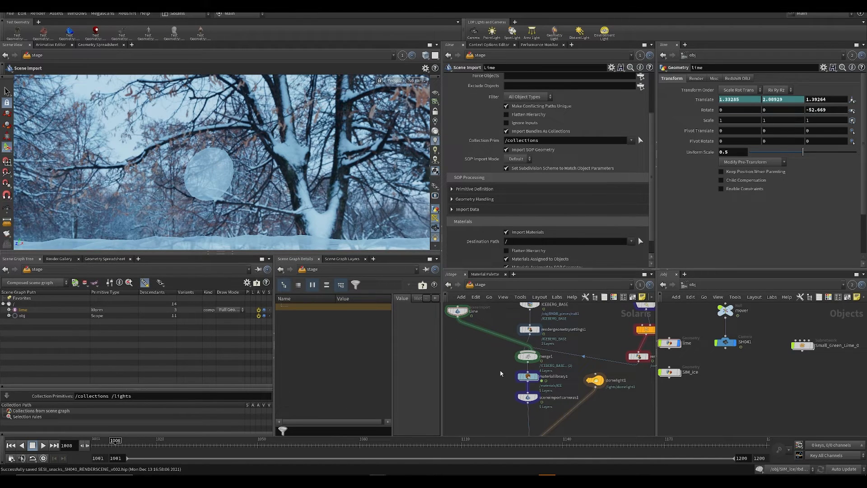
click(528, 377)
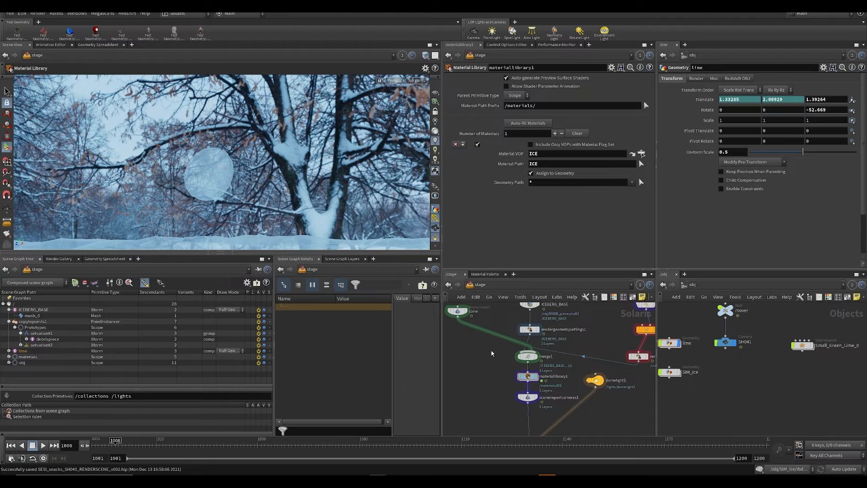
key(y)
drag(507, 323, 523, 378)
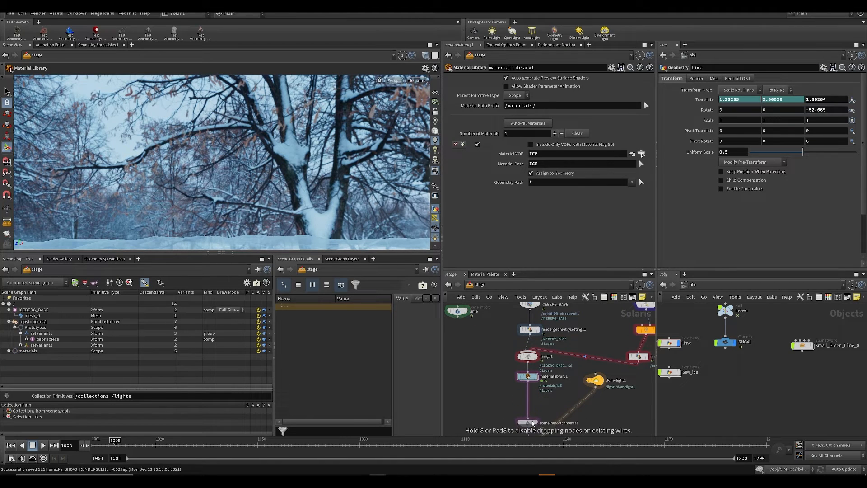
Step: Insert a Merge node after materiallibrary1 and connect the Lime node to it, bypassing the ice material assignment
key(Tab)
text(merge)
key(Return)
scroll(496, 403, up, 2)
click(536, 401)
click(536, 393)
scroll(536, 393, down, 2)
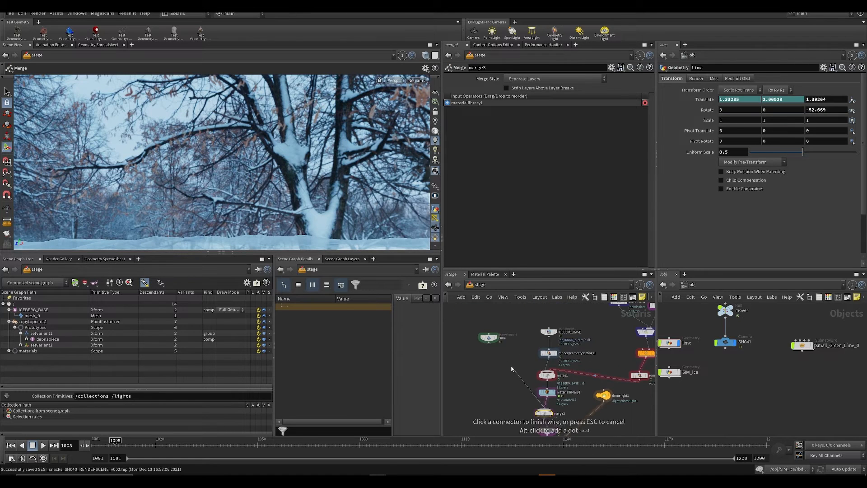
click(490, 342)
middle_drag(506, 402, 485, 342)
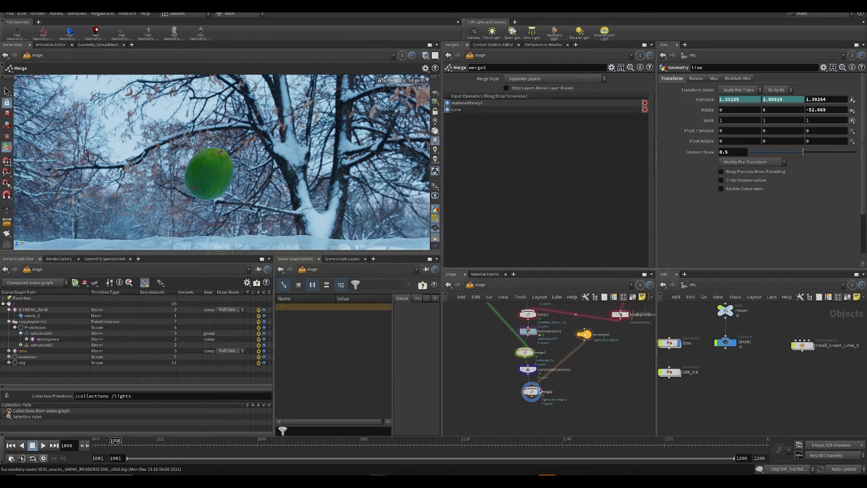
Step: Preview the lime and iceberg in Karma, orbit around them, and look back through the /mover/SH041 camera
click(413, 85)
click(407, 113)
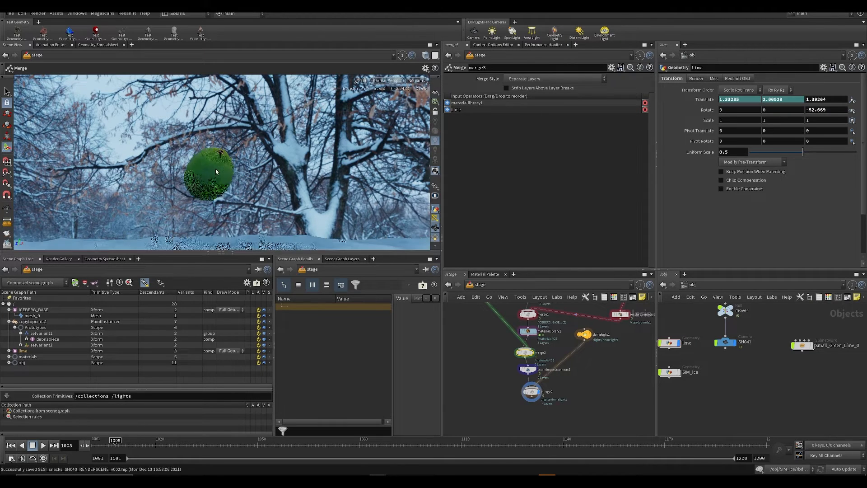
middle_drag(489, 390, 497, 357)
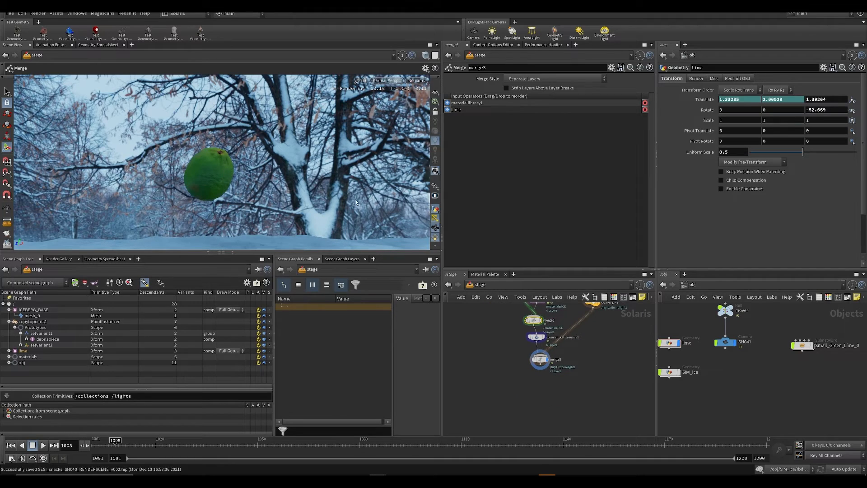
alt+middle_drag(311, 185, 328, 155)
alt+drag(298, 181, 265, 227)
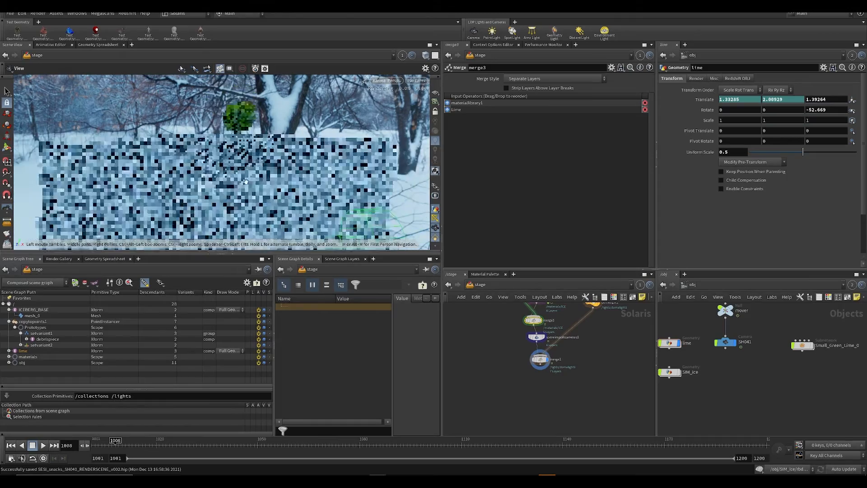
click(416, 80)
click(423, 88)
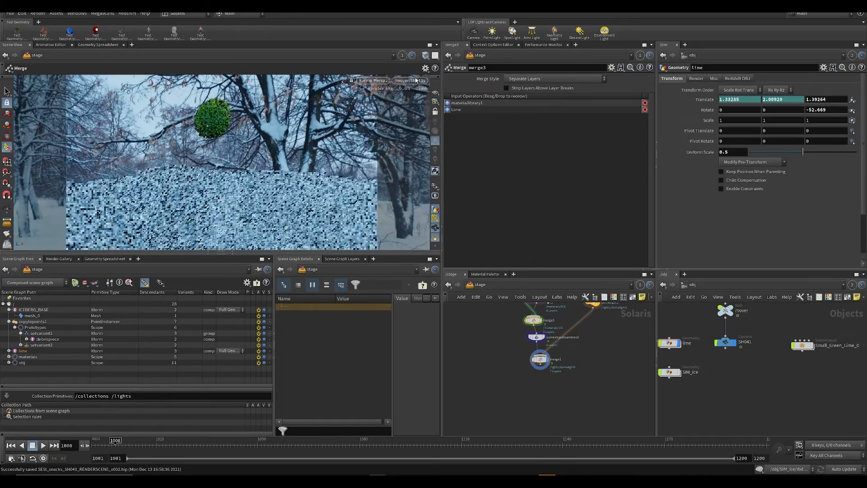
Step: Switch the viewport renderer to Houdini GL and move the timeline to frame 1014
click(373, 81)
click(378, 110)
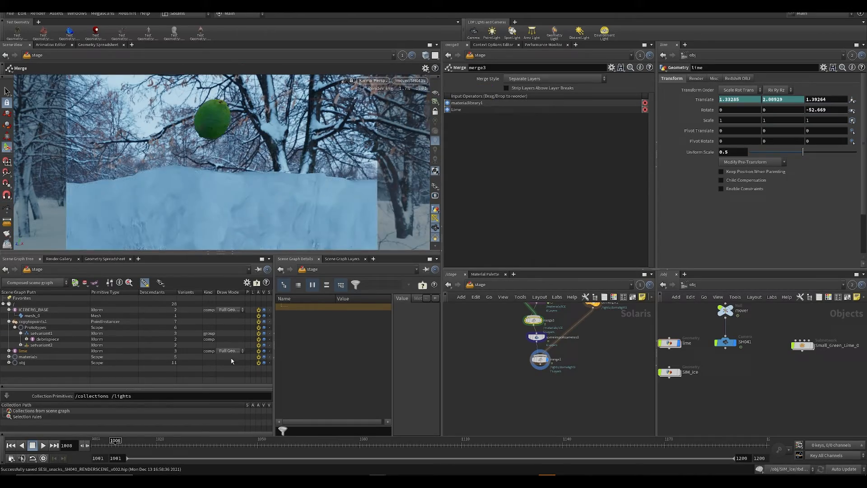
click(135, 445)
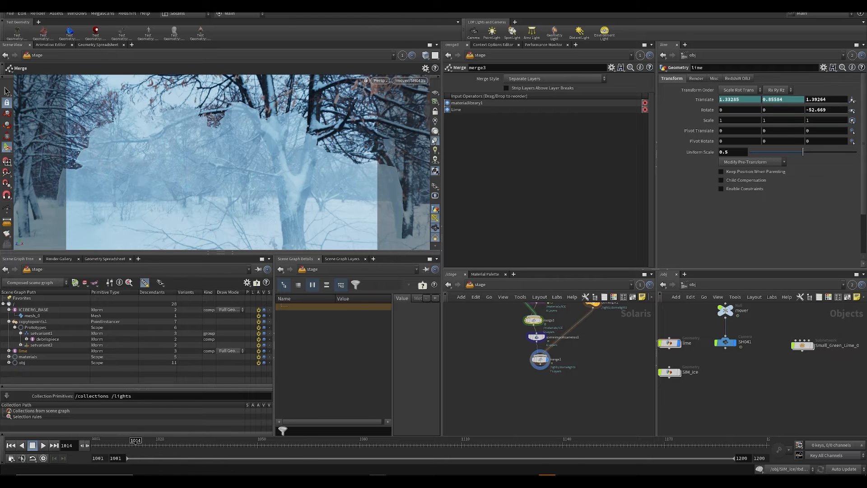
Step: Set the viewport to headlight-only lighting, orbit to inspect the lime within the fractured ice, and save the scene
click(435, 172)
click(435, 172)
click(436, 132)
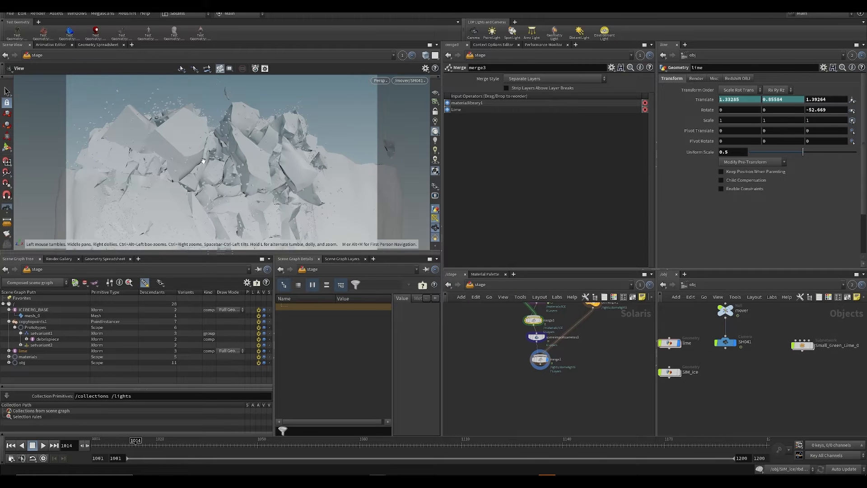
alt+drag(228, 150, 148, 194)
key(ctrl+s)
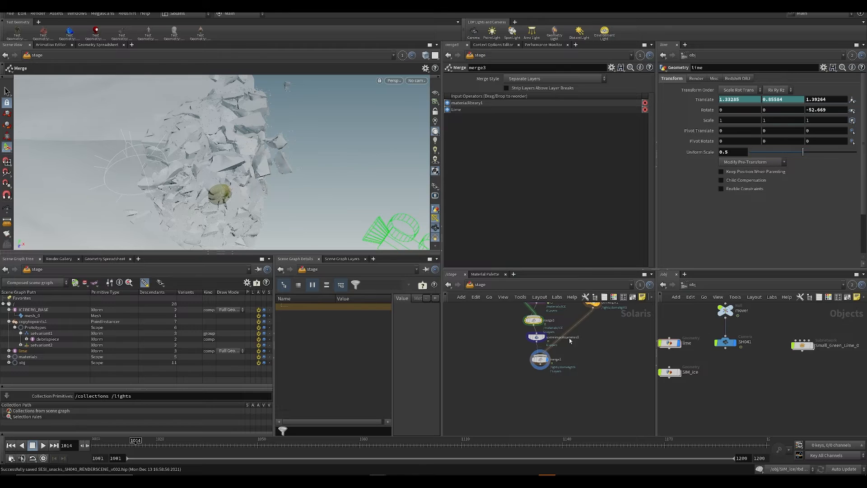
Step: Add a Light node beside the domelight1 node in the stage network
middle_drag(631, 336, 573, 378)
drag(549, 350, 548, 357)
key(Tab)
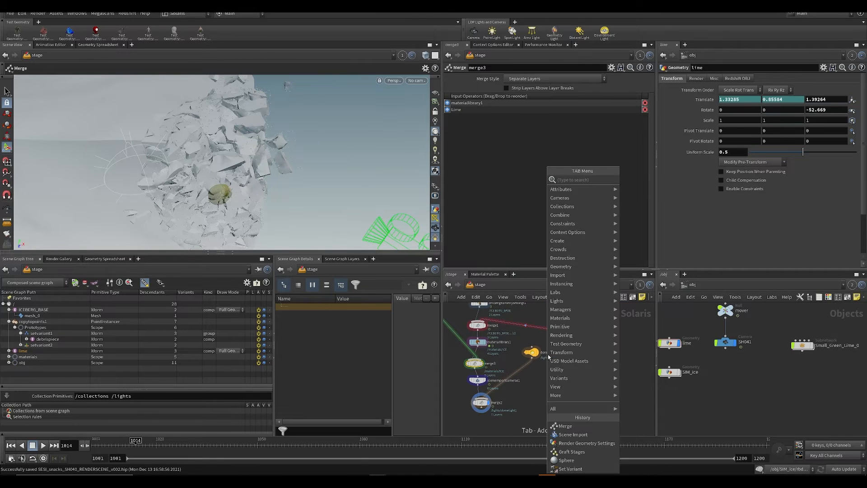
text(lig)
click(645, 180)
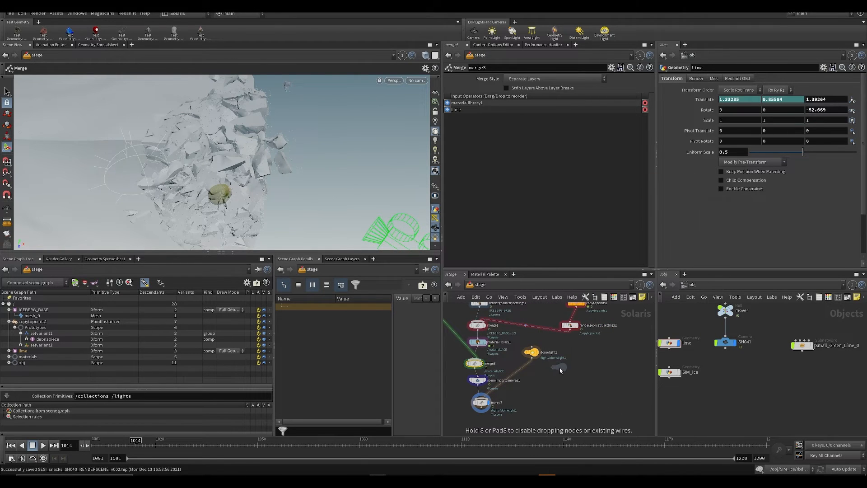
click(557, 354)
Step: Add a Merge node combining the dome light and the new light, feeding its output into merge2
key(Tab)
text(mer)
key(Return)
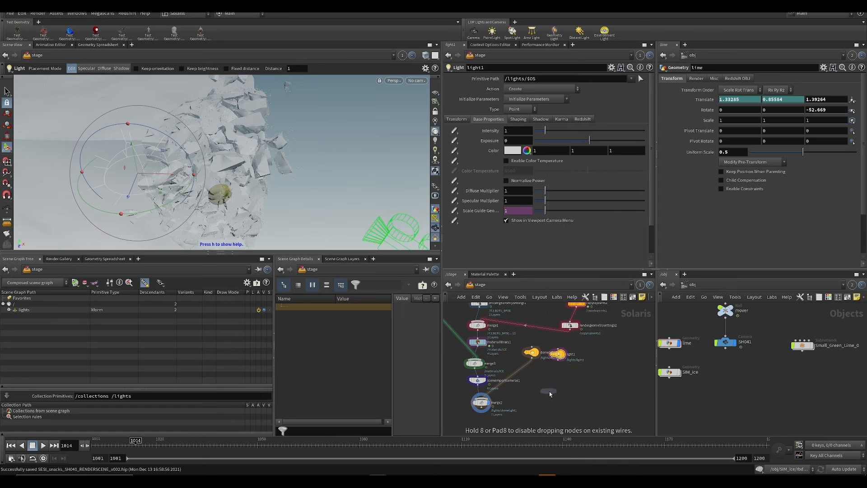
scroll(549, 391, up, 3)
click(488, 361)
drag(488, 361, 568, 329)
click(567, 330)
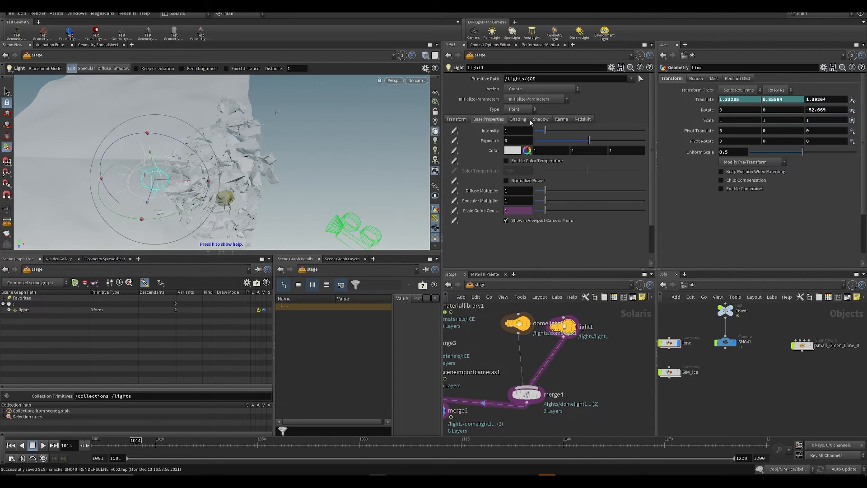
Step: Set the new light's type to Disk, try the viewport lighting modes around the iceberg, and save the scene
click(516, 109)
click(514, 135)
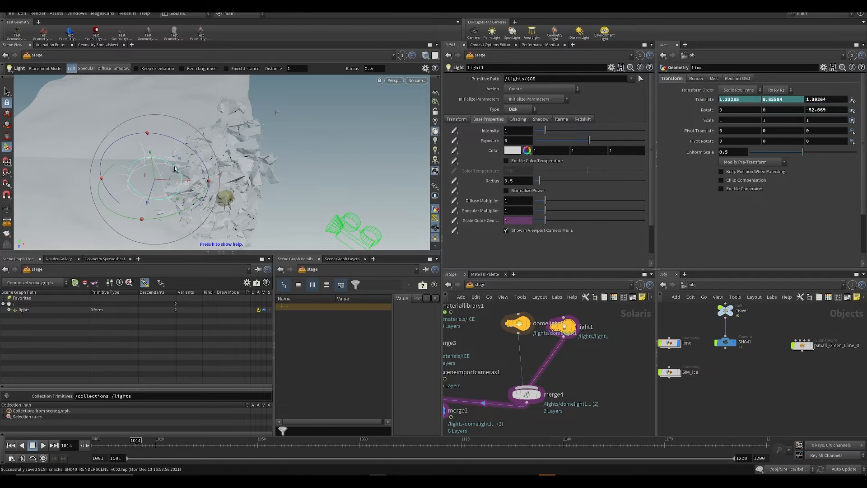
alt+drag(189, 181, 130, 245)
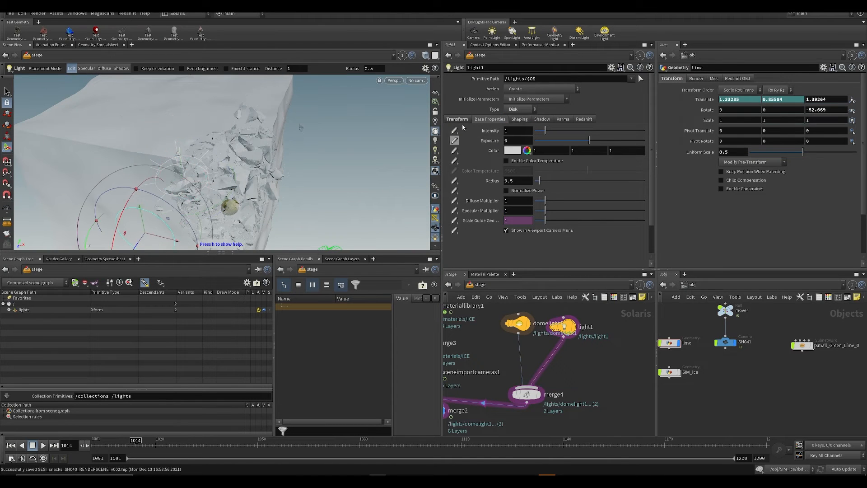
key(ctrl+s)
click(436, 140)
alt+middle_drag(229, 180, 229, 153)
scroll(229, 153, down, 4)
mouse_move(229, 152)
alt+mouse_down()
mouse_move(232, 137)
mouse_move(267, 158)
alt+mouse_up()
click(435, 132)
alt+middle_drag(360, 128, 374, 100)
key(ctrl+s)
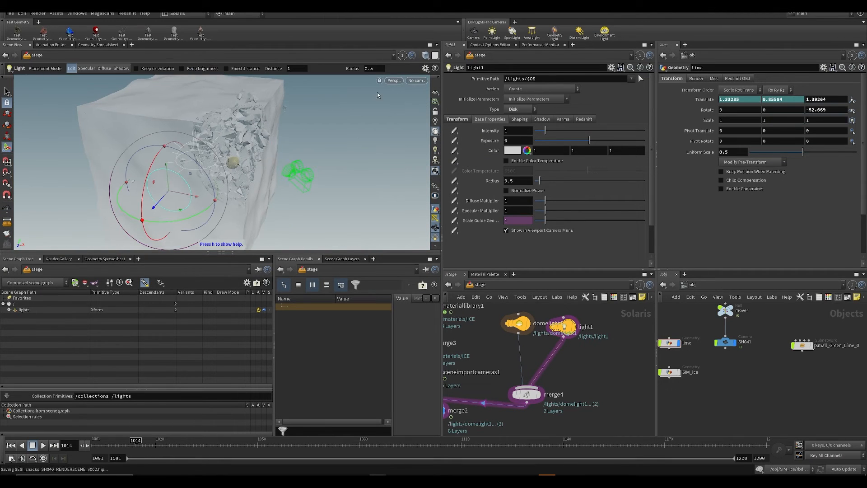
Step: Switch the viewport renderer to Karma and raise the disk light's intensity to 14.2
click(393, 81)
click(392, 128)
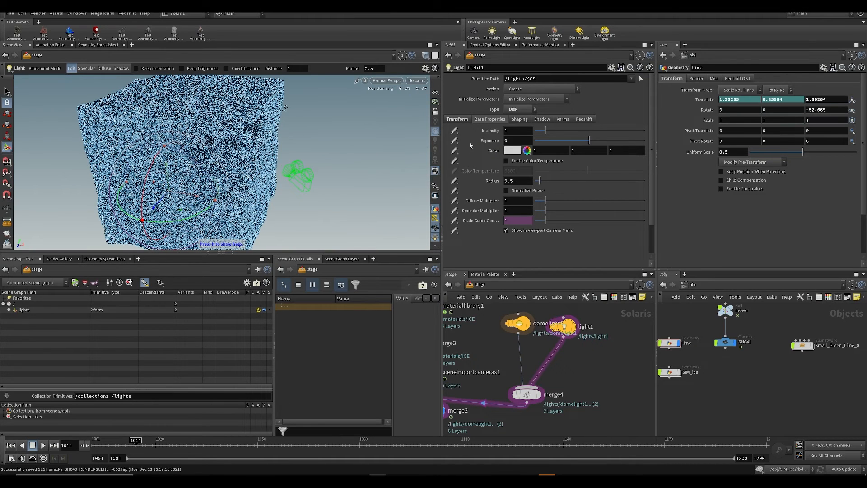
drag(545, 131, 756, 133)
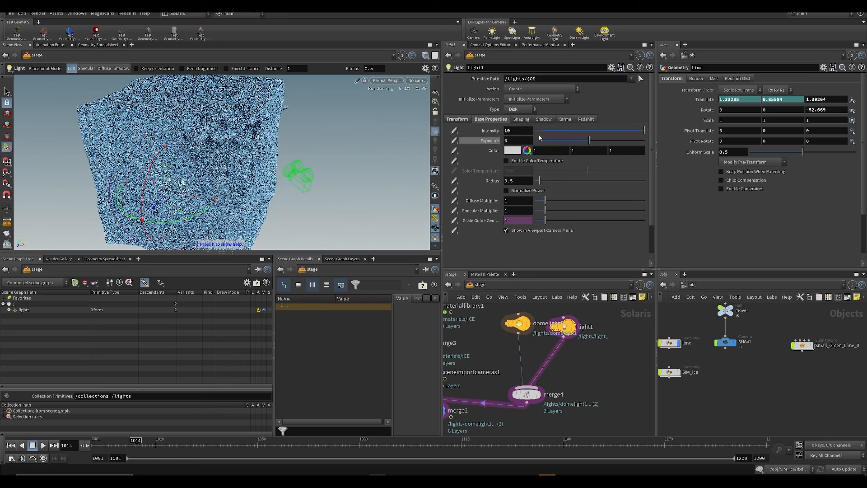
middle_drag(519, 130, 526, 134)
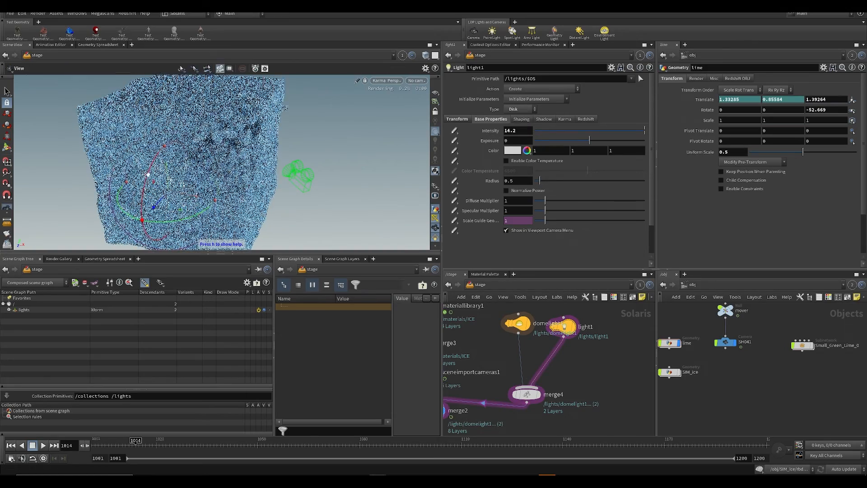
Step: Move and rotate the disk light above the front of the iceberg, aiming it at the fractured ice, and save the scene
alt+drag(194, 174, 161, 183)
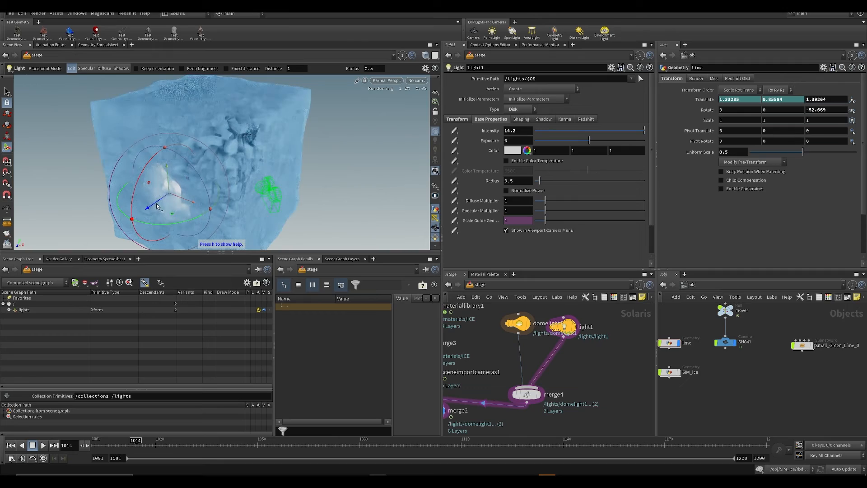
drag(137, 222, 125, 229)
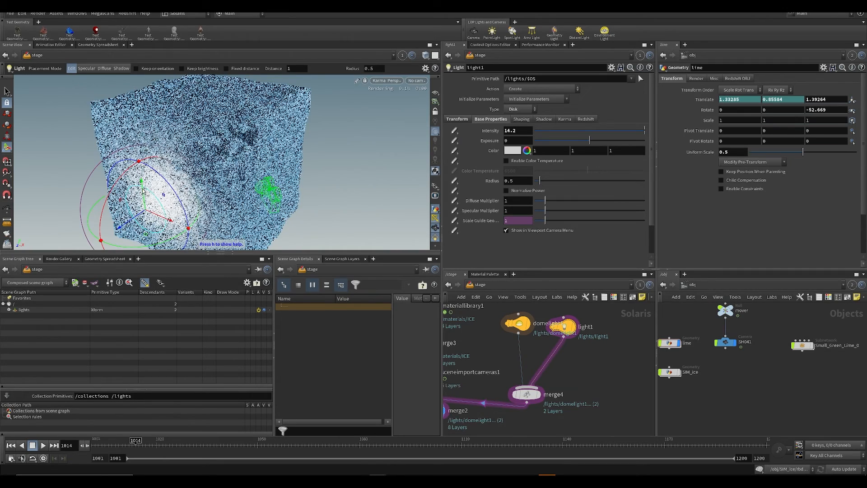
drag(142, 179, 208, 171)
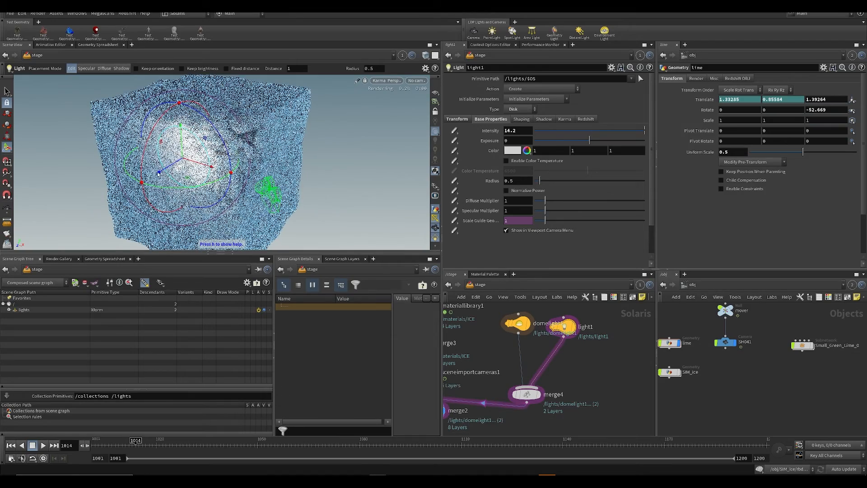
drag(120, 190, 177, 206)
drag(161, 140, 156, 91)
alt+middle_drag(156, 96, 158, 134)
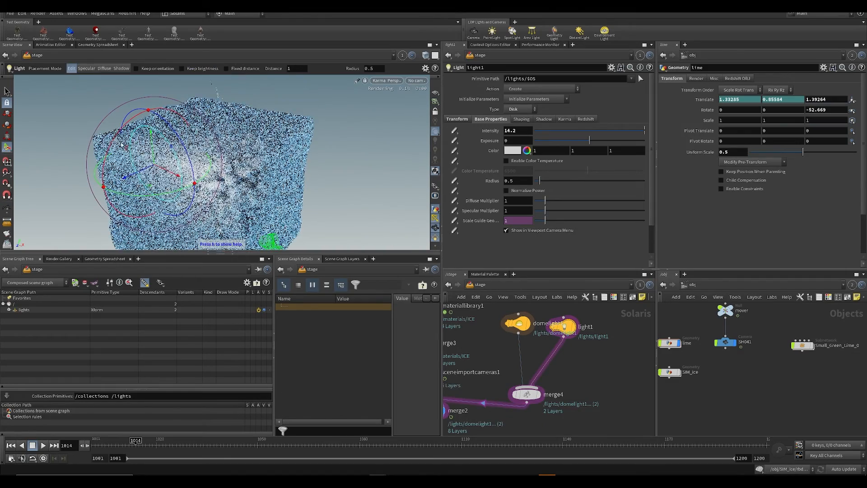
drag(118, 134, 152, 133)
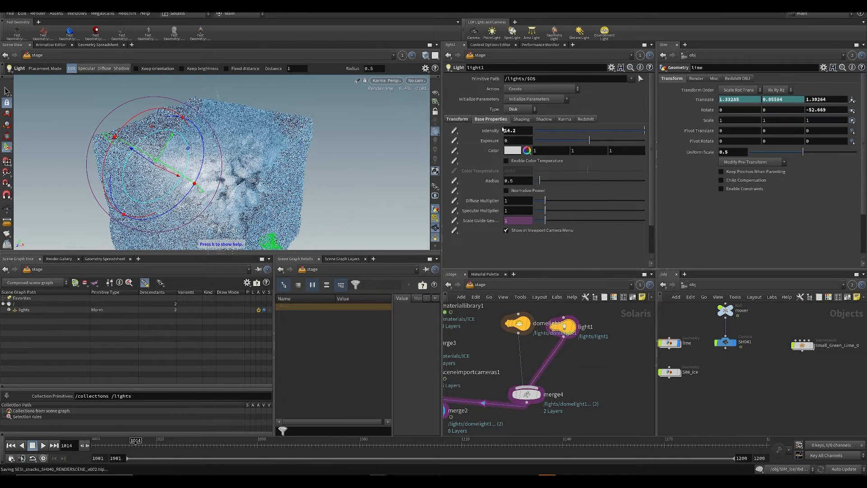
key(ctrl+s)
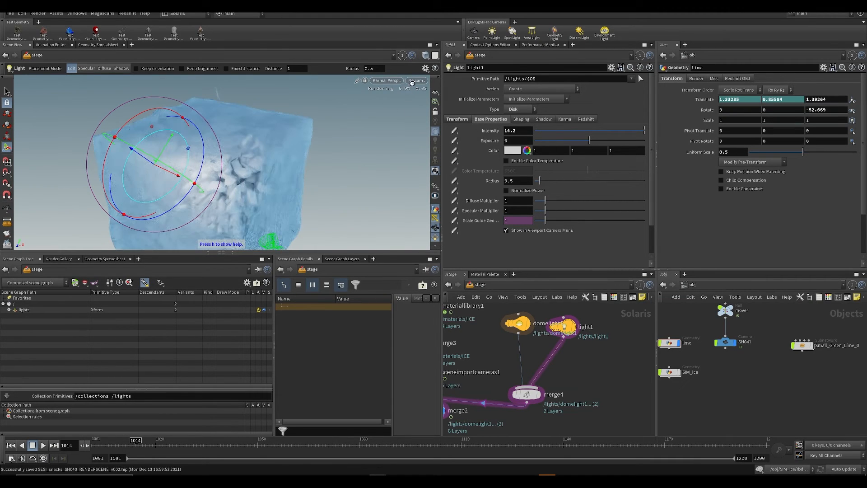
Step: Look through the /mover/SH041 camera, try a different color temperature on the disk light, and save the scene with color temperature disabled
click(413, 81)
click(427, 89)
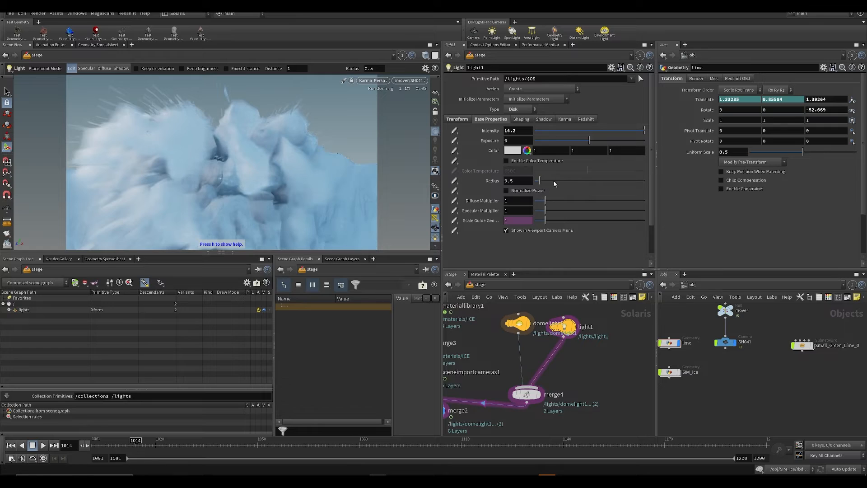
drag(581, 169, 618, 171)
click(534, 161)
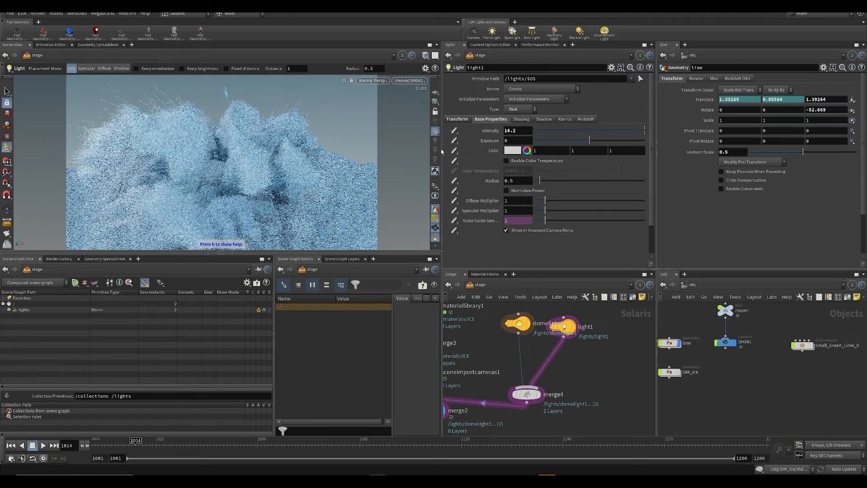
key(ctrl+s)
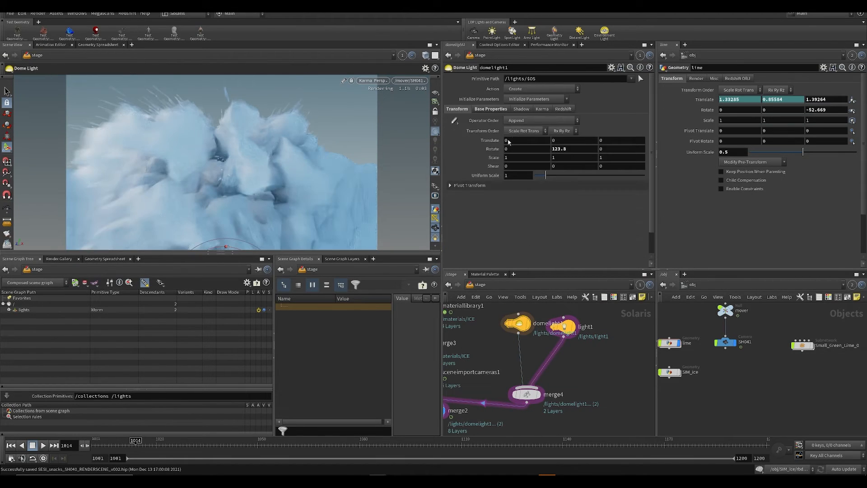
Step: Set the dome light's intensity to 0.5
click(481, 110)
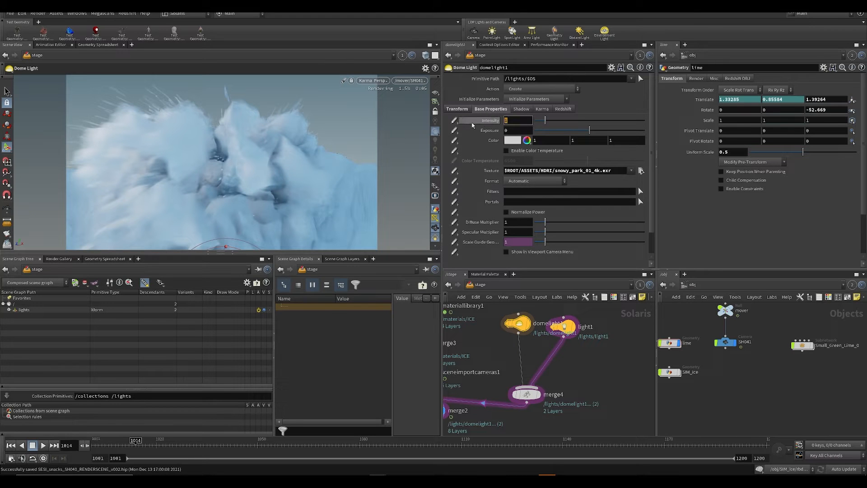
text(.5)
key(Return)
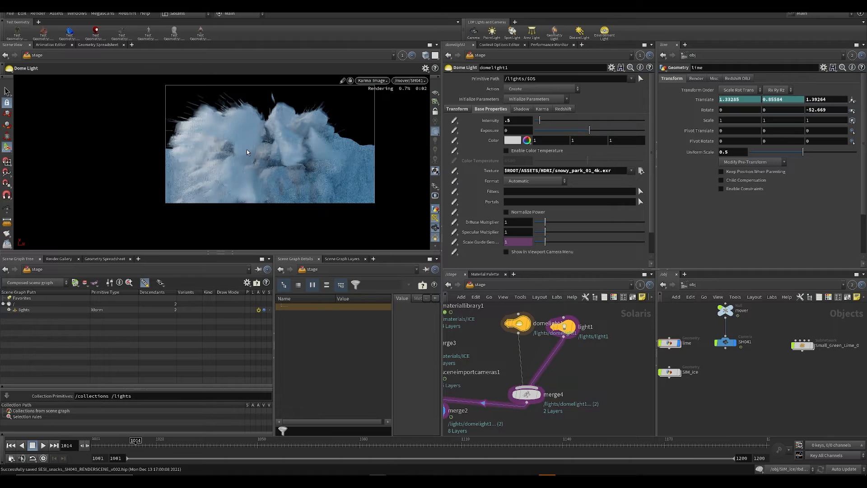
Step: Disable motion blur for Karma in the viewport display options and inspect the fractured ice in the camera render
key(d)
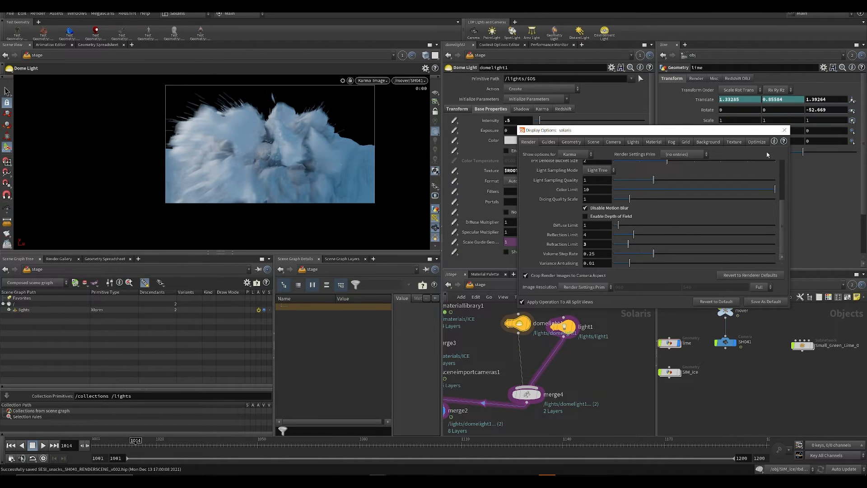
click(783, 129)
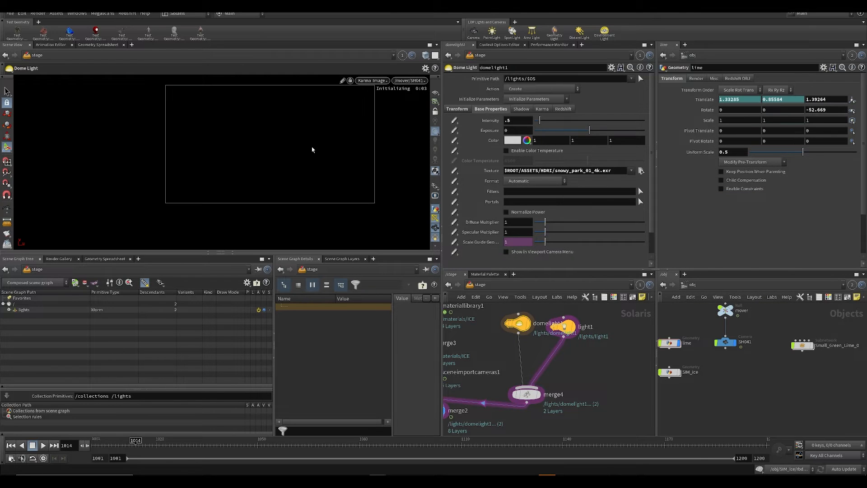
alt+scroll(312, 147, up, 2)
alt+middle_drag(307, 145, 282, 166)
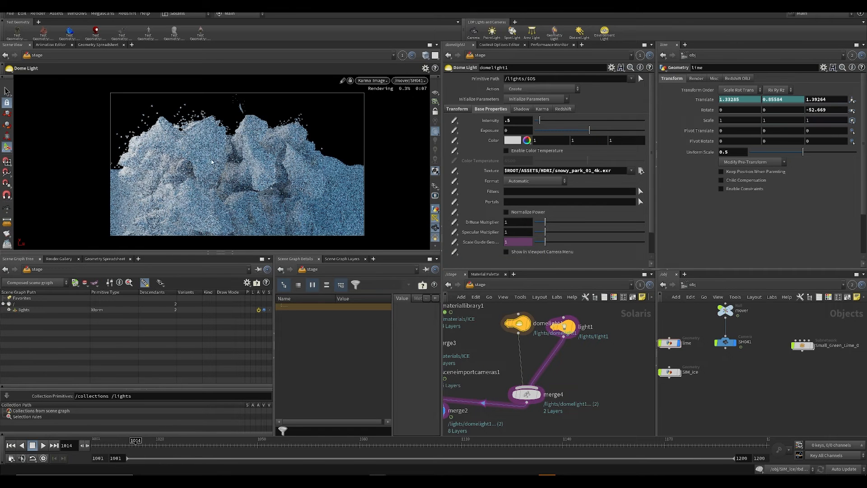
alt+scroll(205, 167, up, 3)
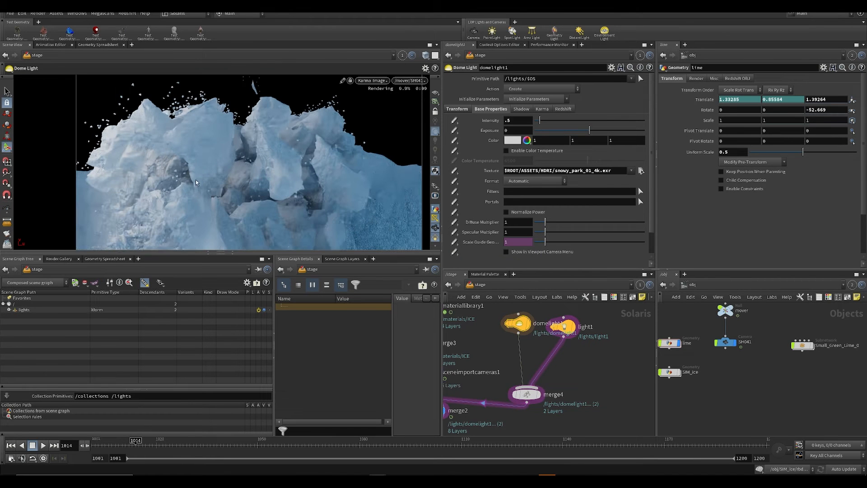
alt+middle_drag(215, 199, 228, 187)
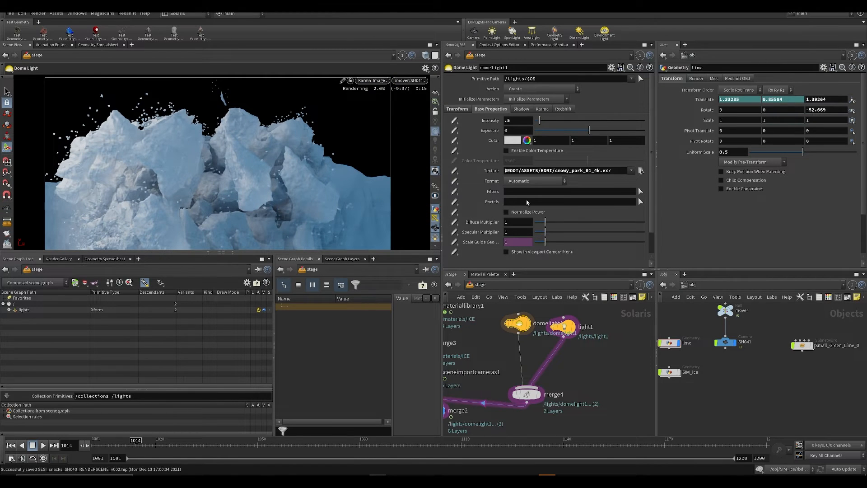
Step: Return to the perspective view and move the disk light farther up and away from the iceberg
click(567, 327)
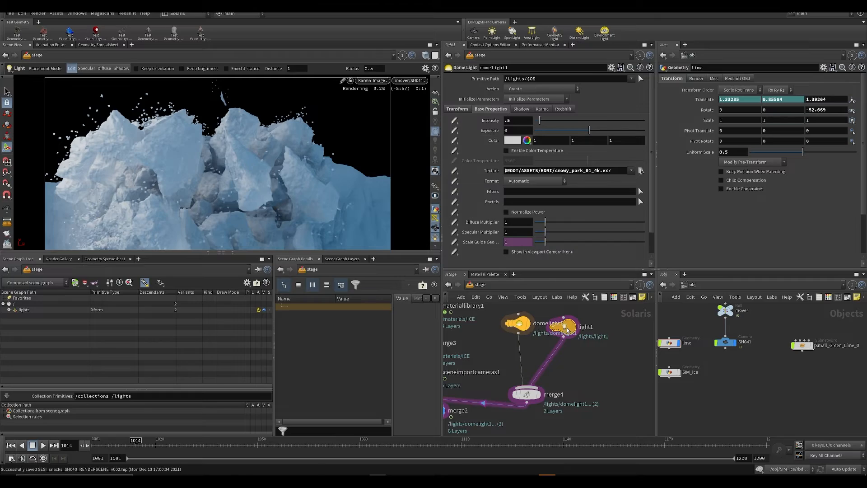
key(space+1)
alt+drag(179, 157, 180, 168)
scroll(179, 165, down, 5)
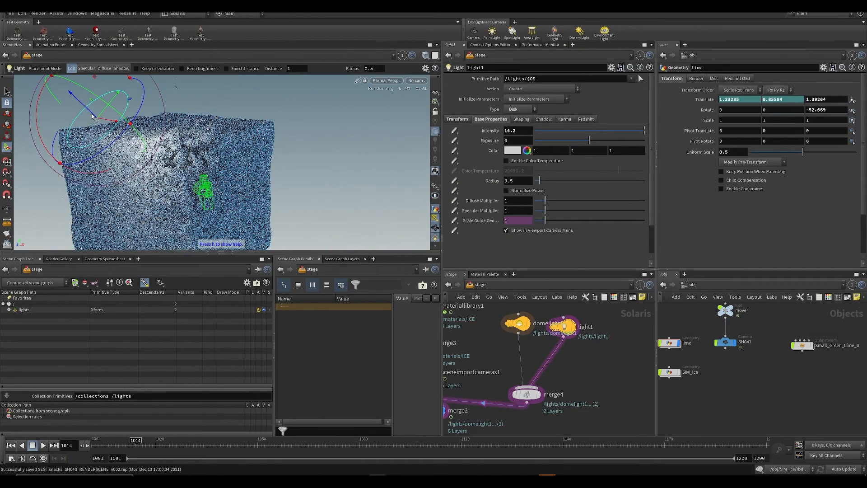
drag(96, 119, 57, 80)
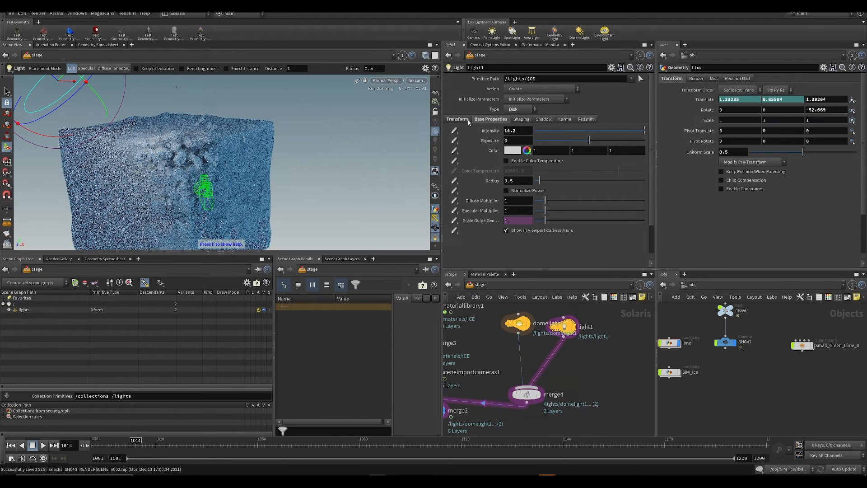
Step: Reduce the disk light's uniform scale to about 0.41 and raise its intensity to 122.3
middle_drag(517, 131, 598, 125)
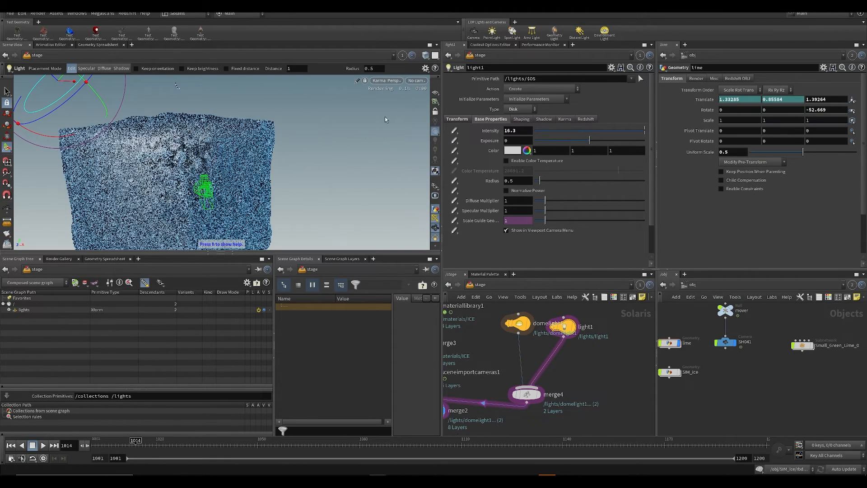
click(457, 121)
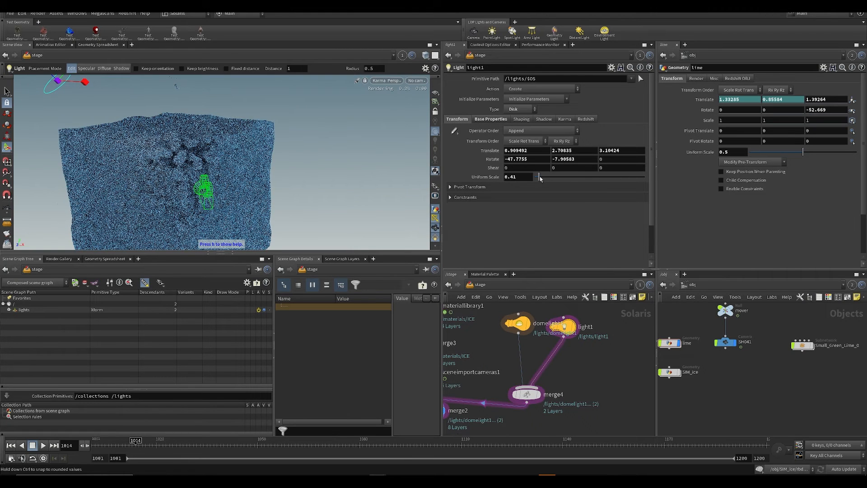
click(491, 118)
middle_drag(518, 131, 569, 131)
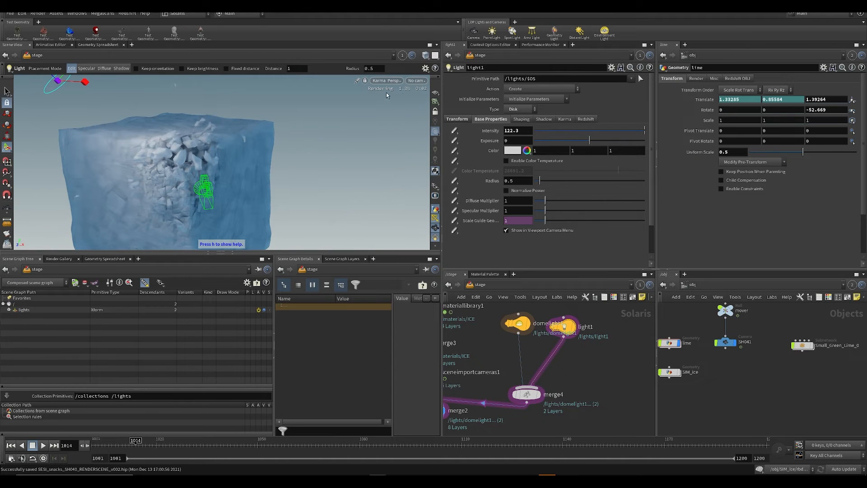
Step: Examine the relit fractured ice in the Karma image through the /mover/SH041 camera
click(416, 82)
click(427, 89)
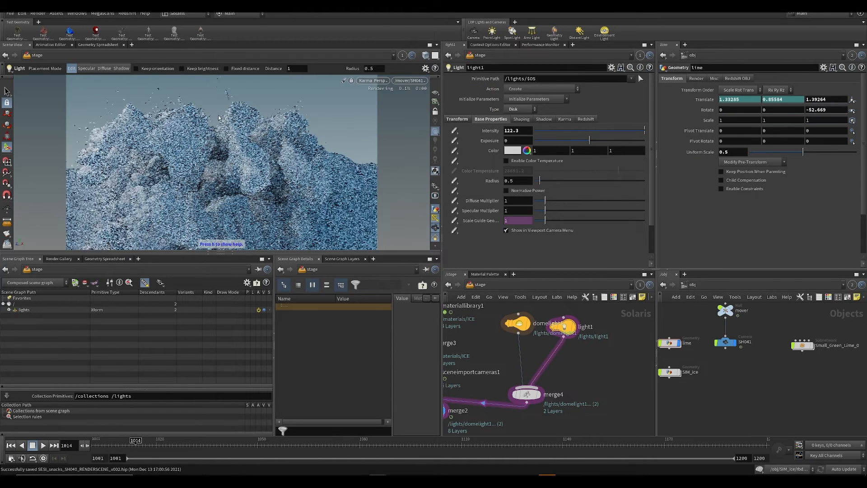
key(space+5)
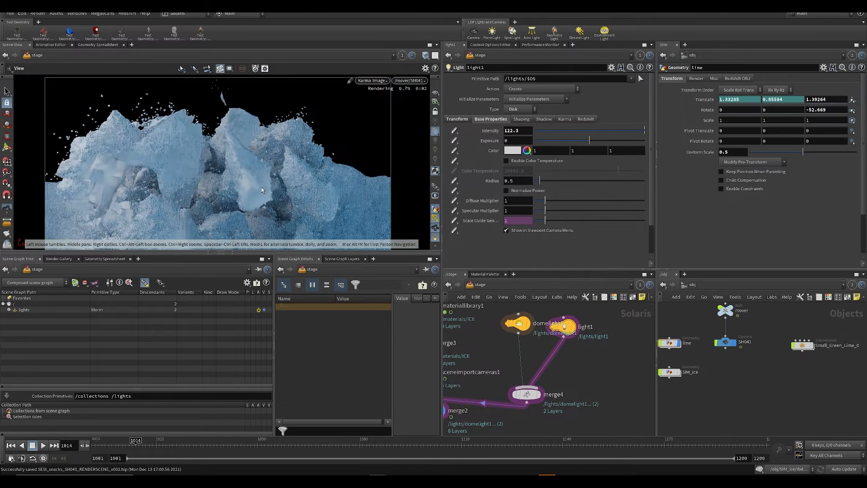
middle_drag(285, 137, 312, 92)
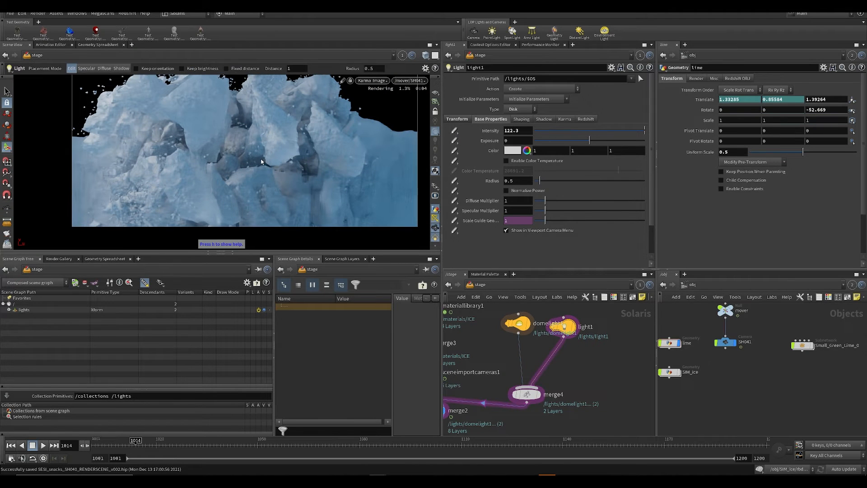
Step: Save the scene and review the lime on the iceberg at frame 1009 in the Karma camera view
middle_drag(261, 163, 270, 195)
key(ctrl+s)
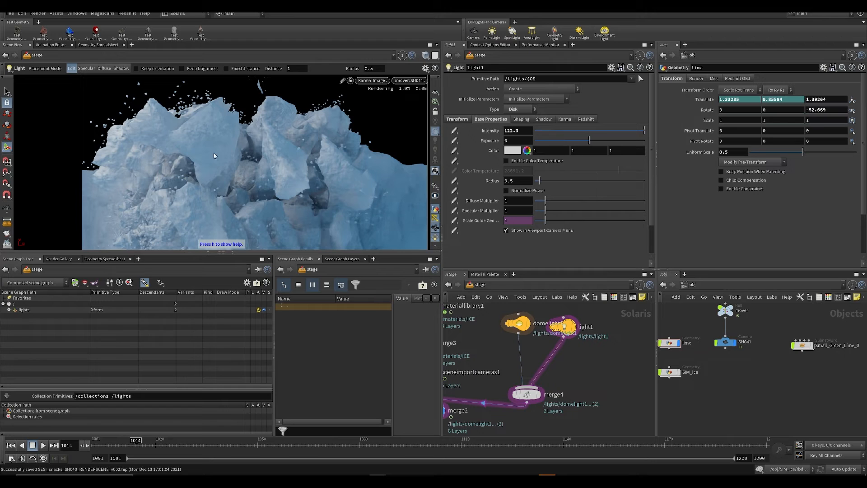
scroll(214, 156, up, 1)
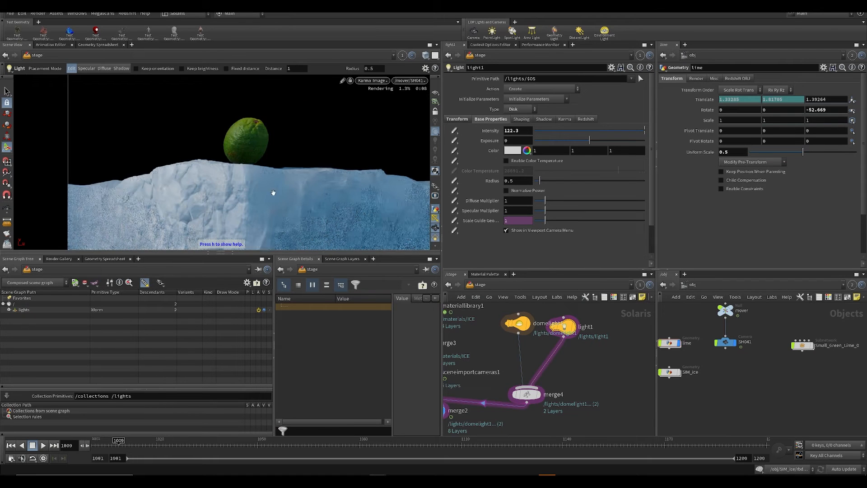
key(ctrl+s)
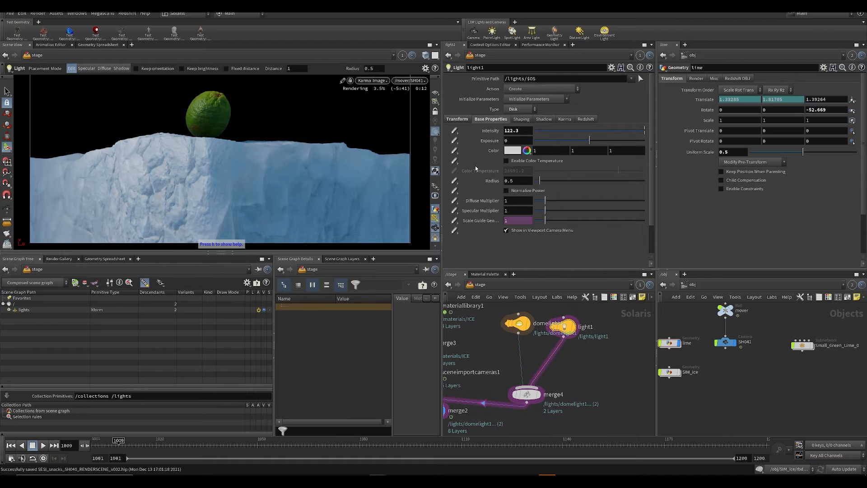
Step: Enable color temperature on the disk light and reduce its uniform scale to 0.2
click(522, 162)
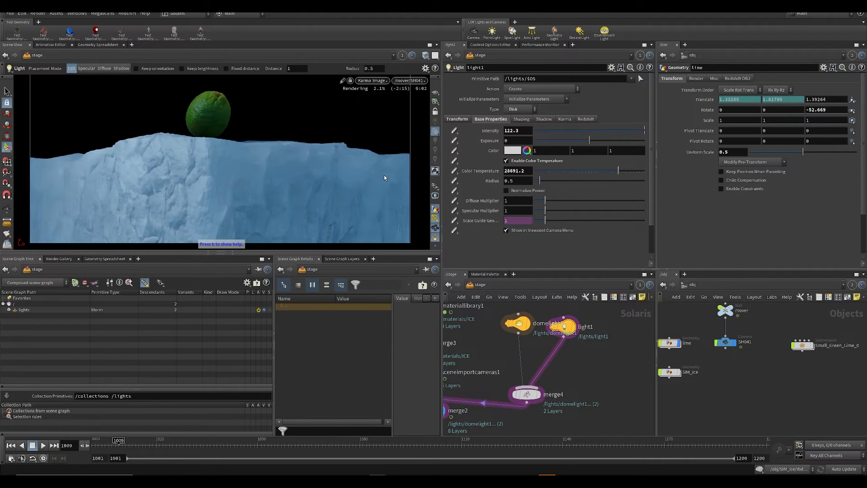
click(457, 119)
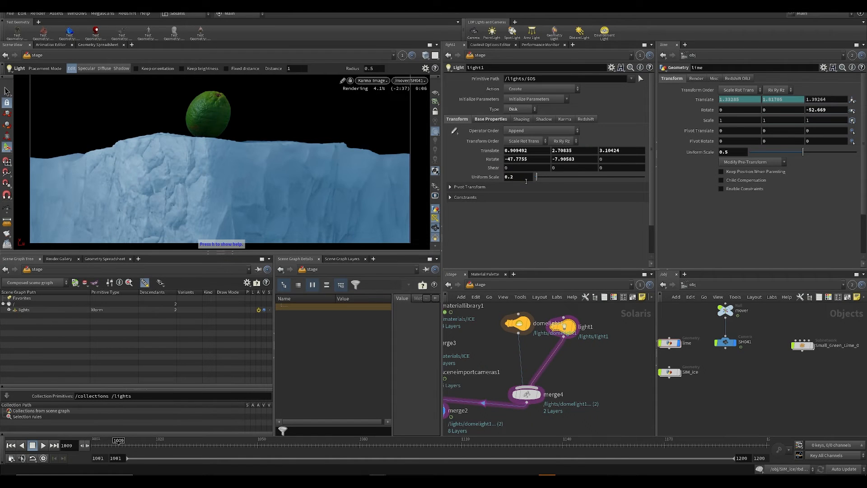
Step: Raise the disk light's intensity to 300
click(491, 118)
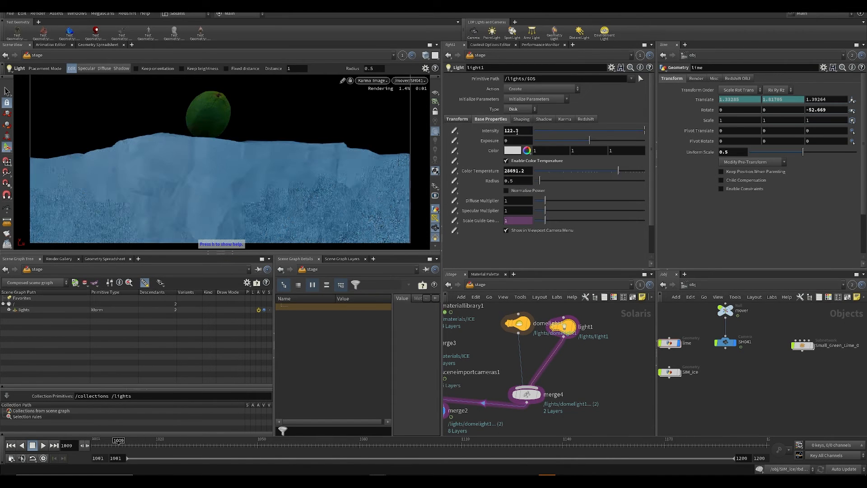
text(300)
key(Return)
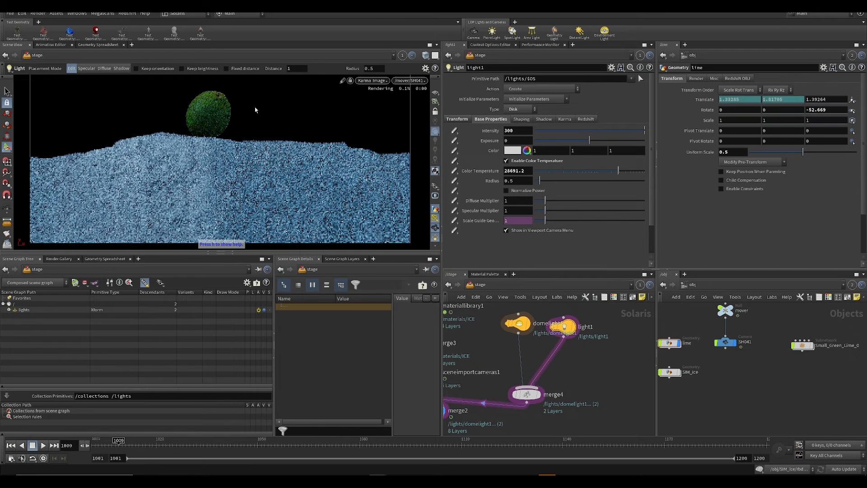
Step: Set the disk light's uniform scale to 0.3 and save the scene
click(456, 119)
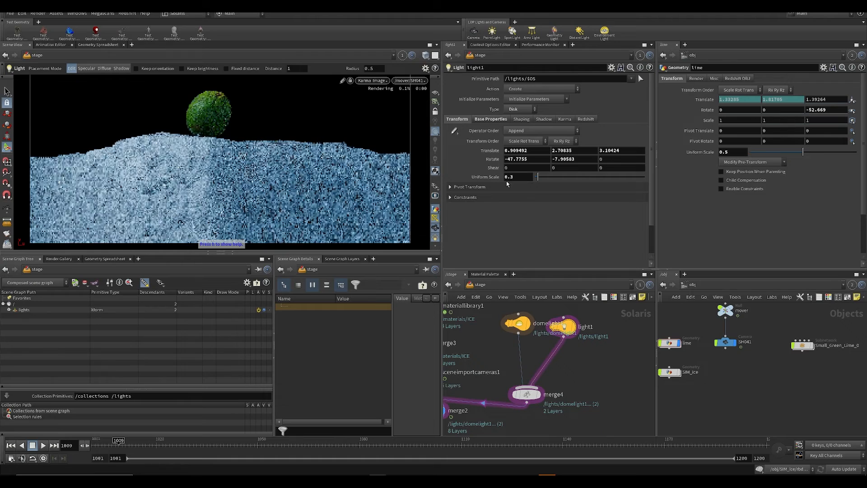
key(ctrl+s)
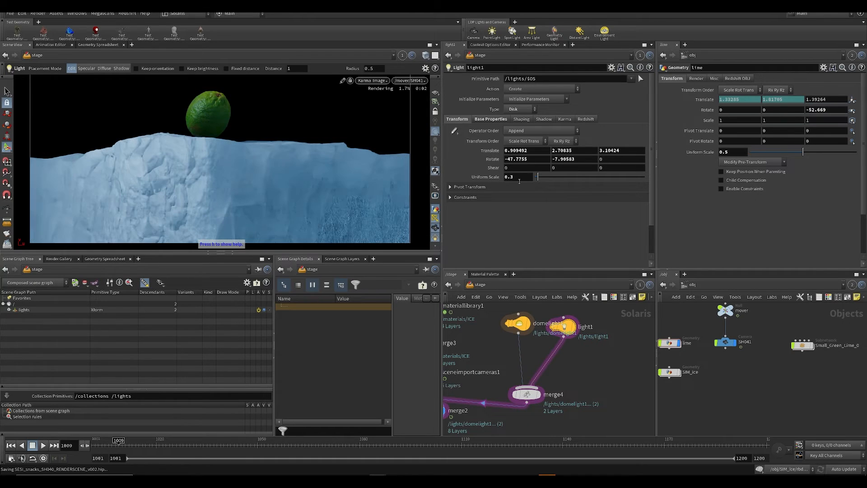
key(Return)
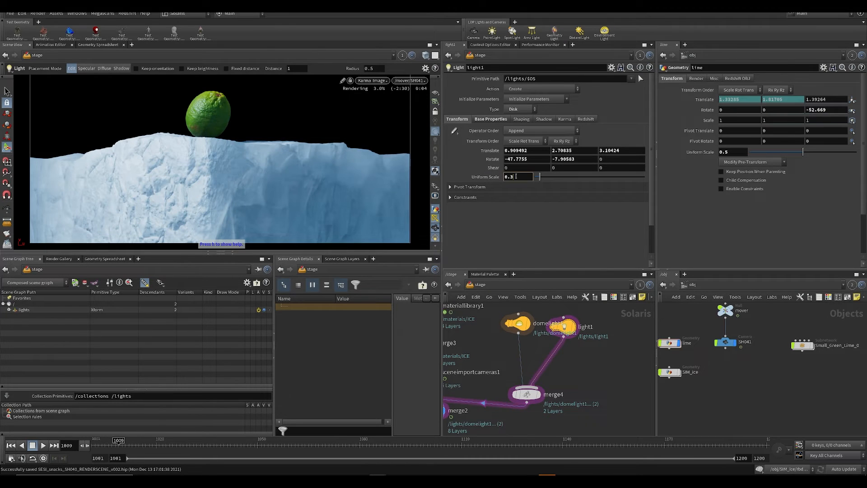
key(Return)
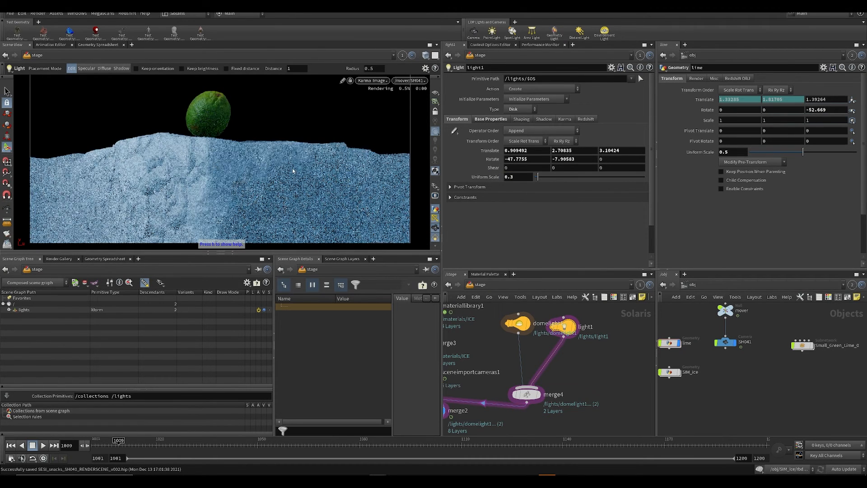
Step: Raise the disk light's intensity to 350 and its color temperature to 35264.6, and save the scene
key(Escape)
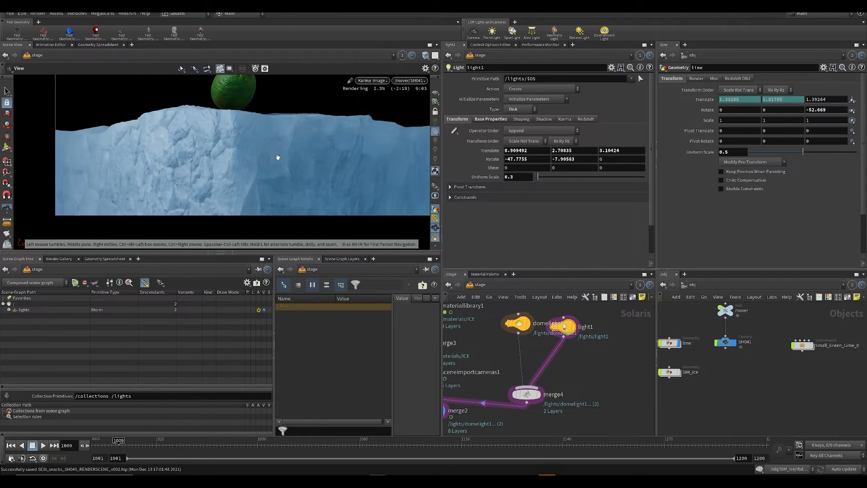
scroll(271, 153, down, 5)
scroll(258, 149, up, 5)
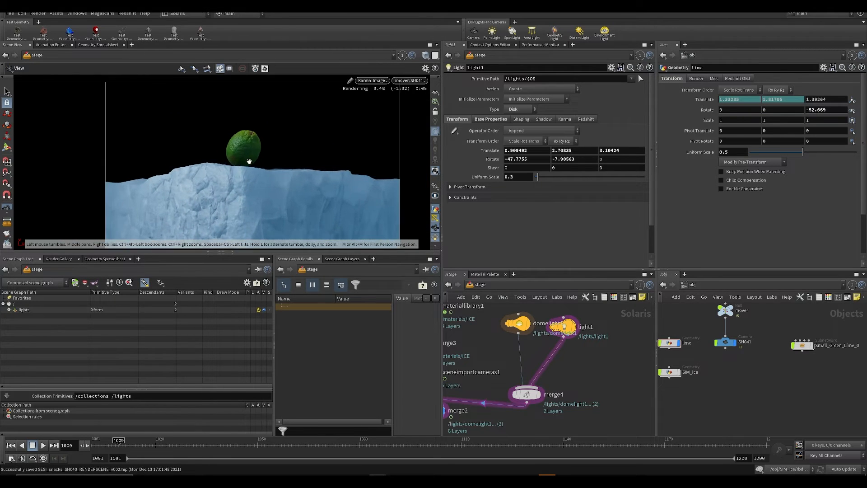
key(Return)
click(490, 119)
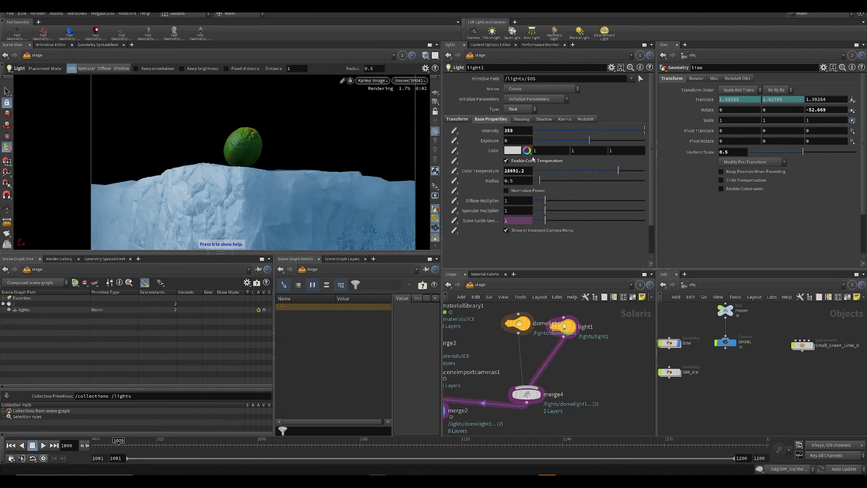
drag(547, 172, 623, 173)
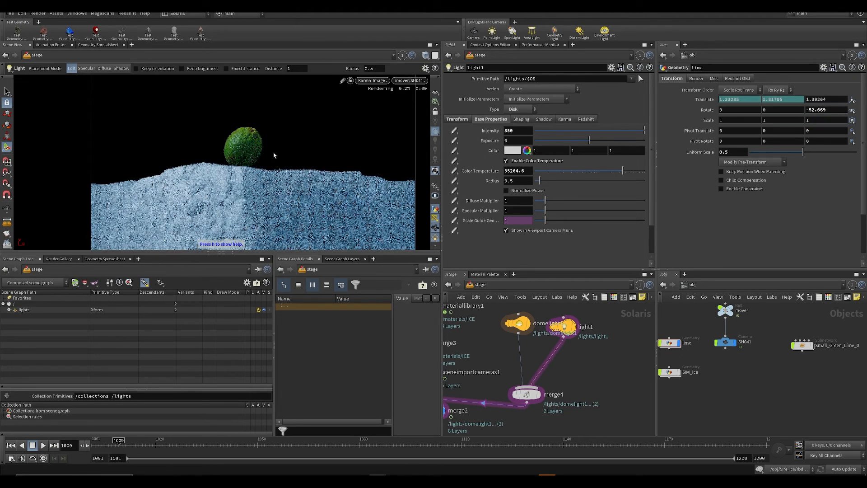
key(ctrl+s)
Step: Set the dome light's Y rotation to 86.8, check the relit iceberg and lime, and save the scene
click(520, 323)
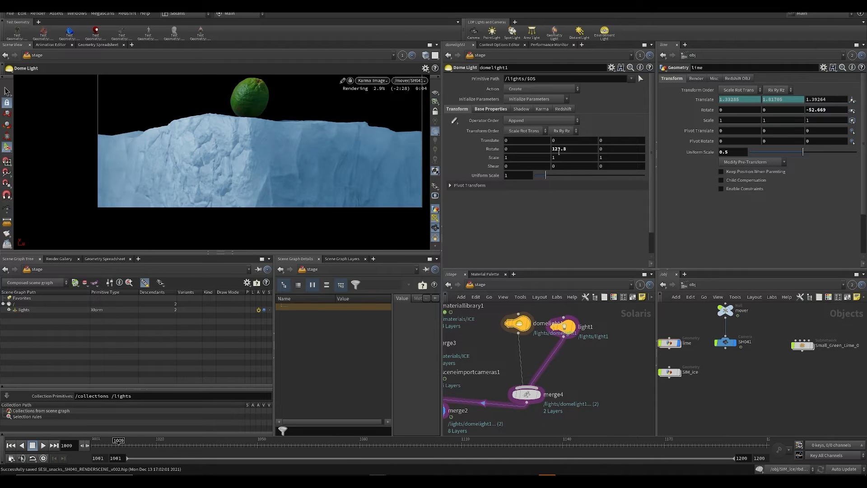
middle_drag(554, 153, 556, 152)
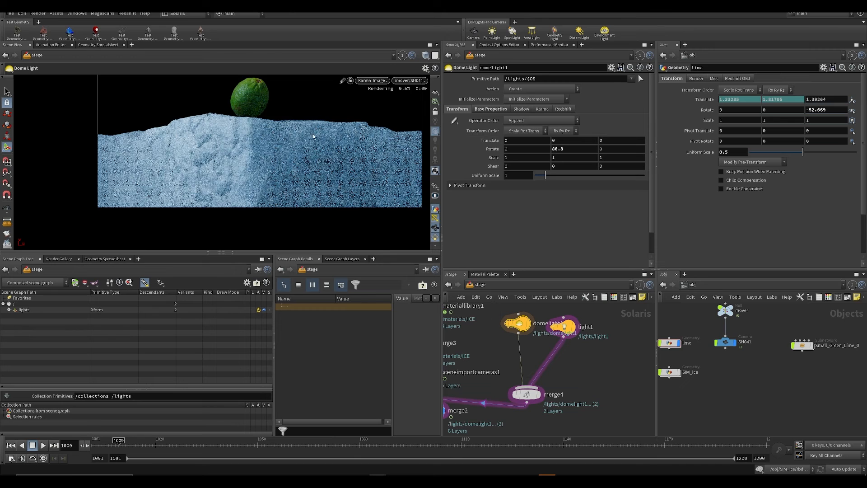
alt+middle_drag(212, 163, 234, 141)
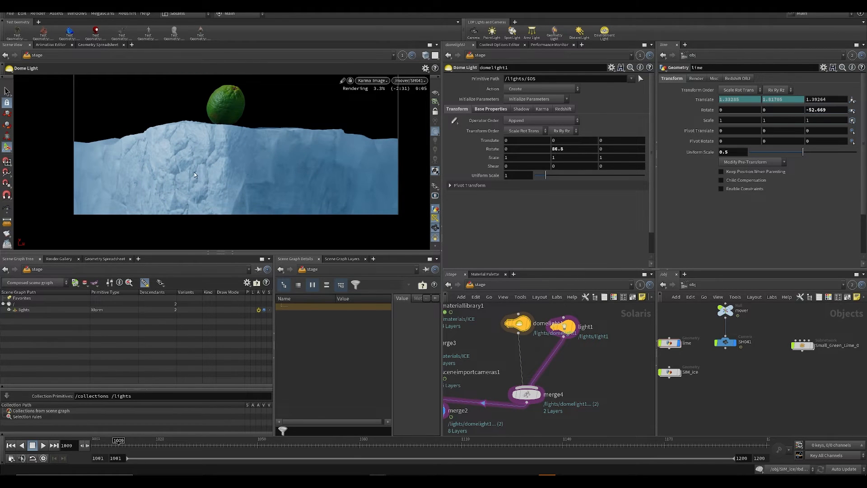
scroll(194, 172, up, 2)
key(ctrl+s)
scroll(265, 164, down, 5)
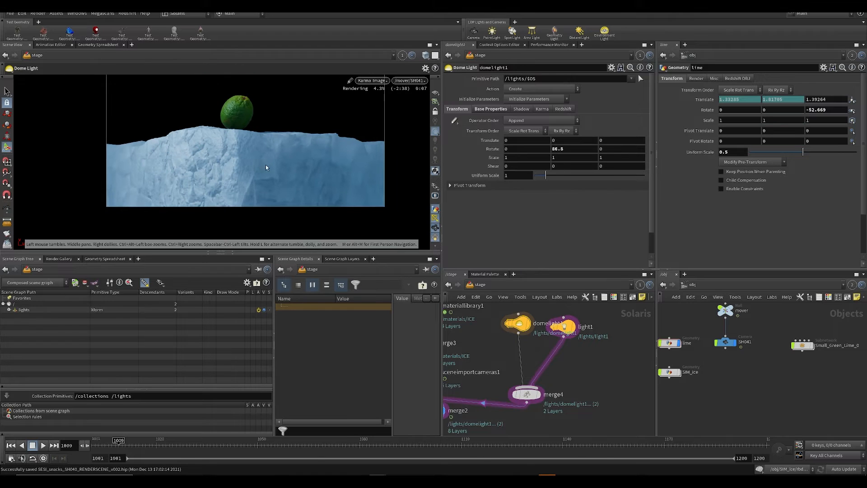
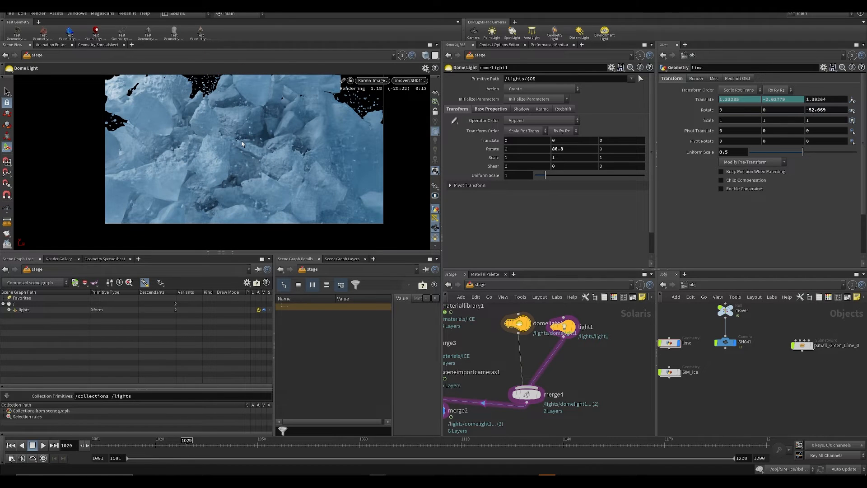
Step: Set the ICE material's transparency to 0.634 in the material library and save the scene
key(ctrl+s)
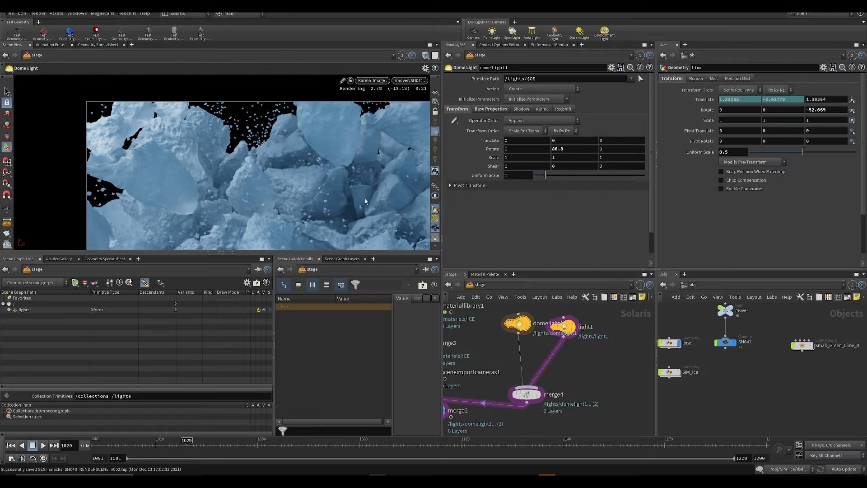
middle_drag(712, 377, 755, 369)
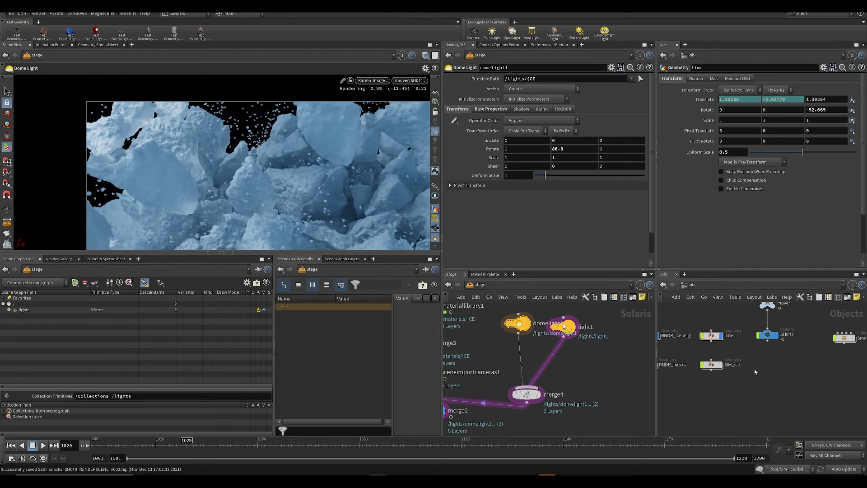
click(376, 82)
click(625, 375)
middle_drag(527, 356, 590, 368)
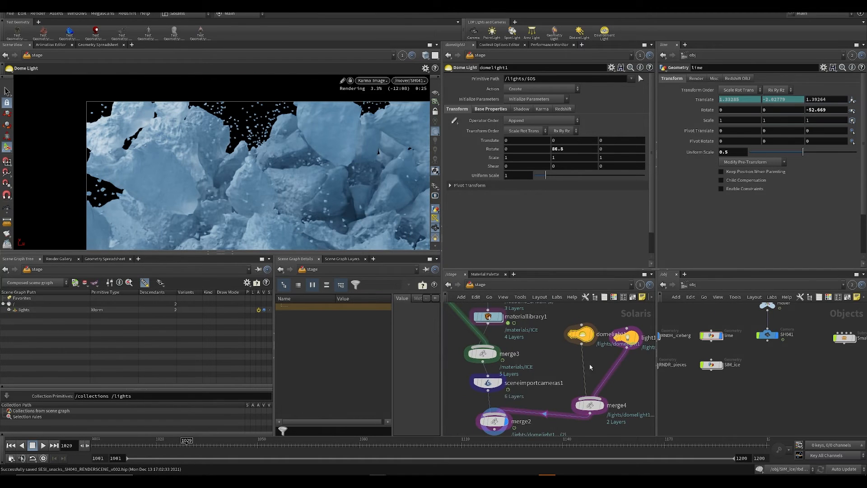
double_click(487, 323)
scroll(527, 200, down, 5)
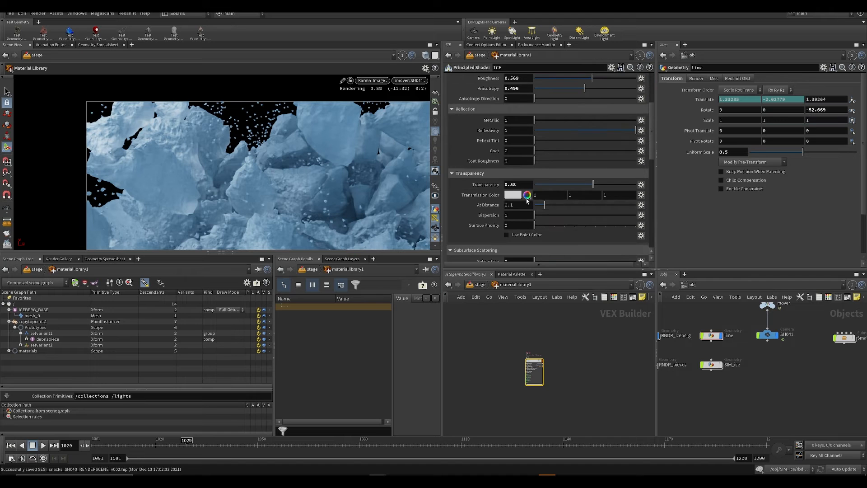
click(600, 184)
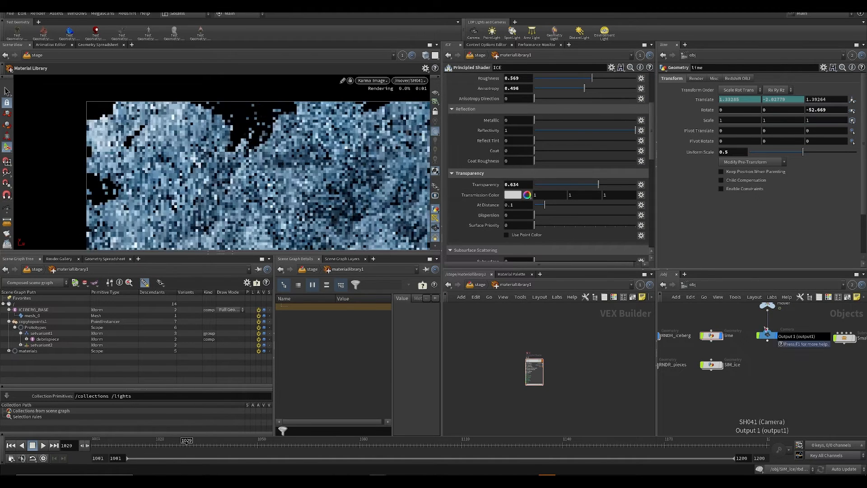
key(ctrl+s)
Step: Trace the RNDR_DEBRIS object to its source in SIM_ice and examine the ice in the updated Karma render
middle_drag(668, 352, 728, 404)
click(738, 342)
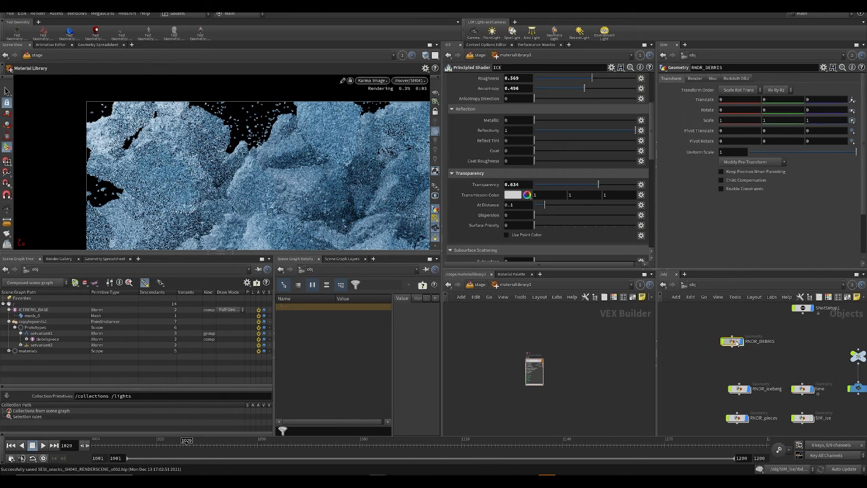
double_click(738, 342)
click(839, 98)
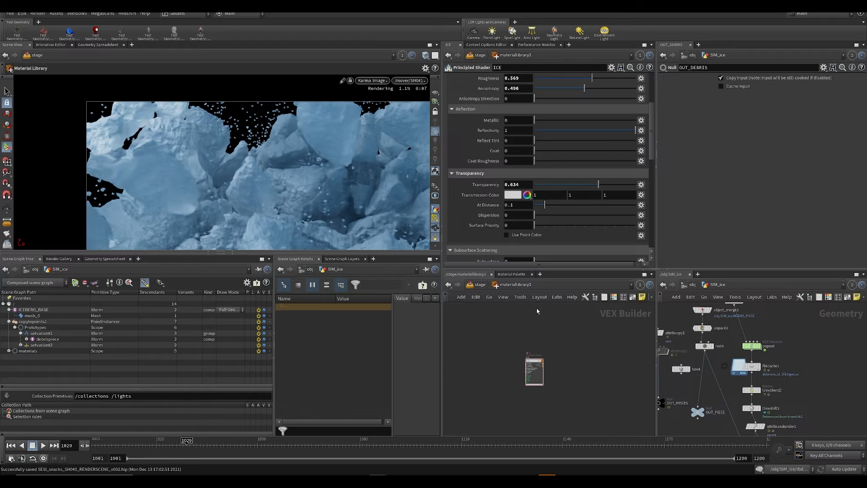
scroll(296, 203, down, 3)
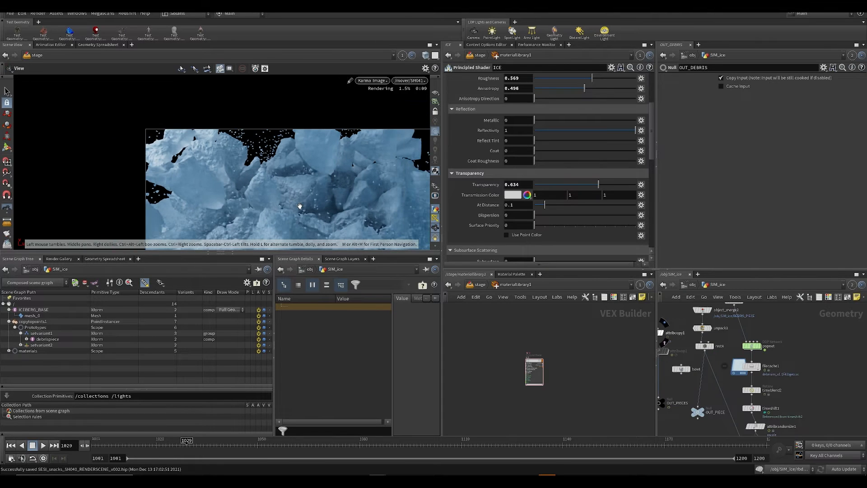
alt+middle_drag(298, 204, 214, 149)
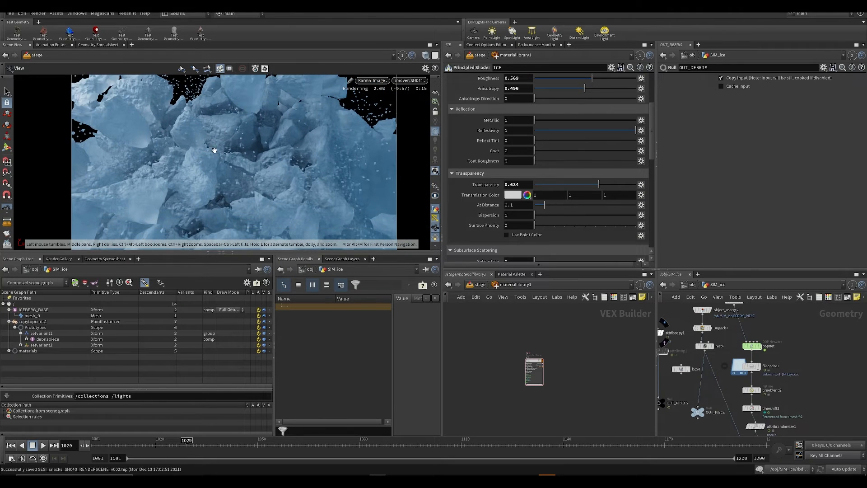
key(ctrl+s)
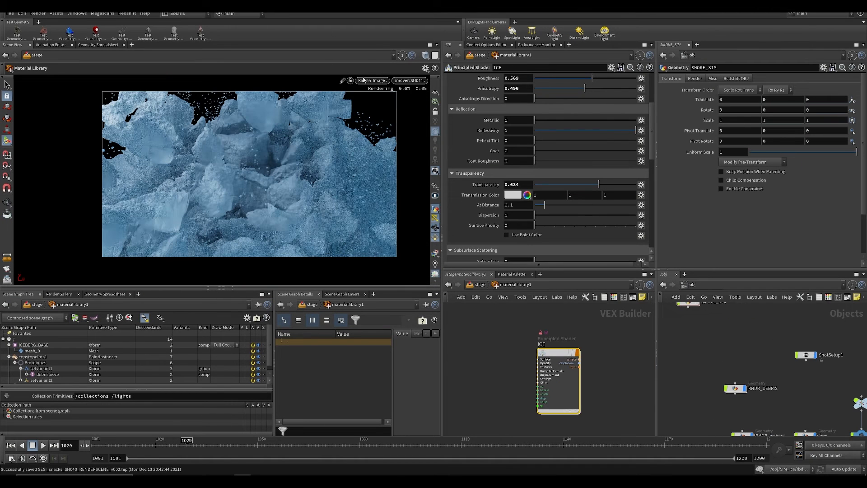
Step: Switch the viewport renderer from Karma to Houdini GL, and return to the stage network
click(364, 80)
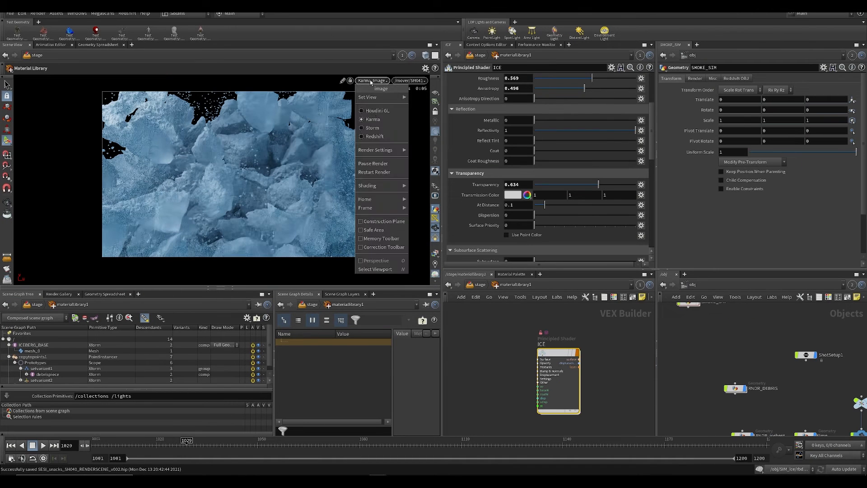
click(373, 113)
click(486, 285)
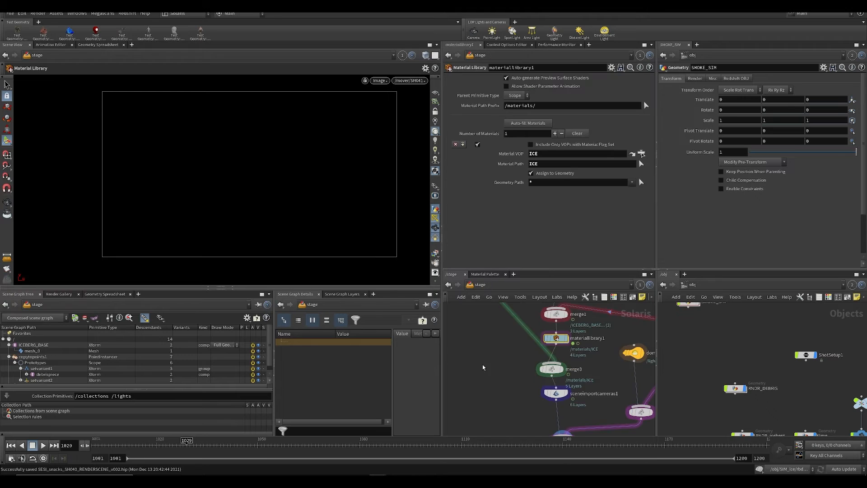
key(ctrl+s)
Step: Add a Karma node below merge2, connect it to the merge's output, and make it the displayed node
key(Tab)
mouse_move(519, 369)
text(kar)
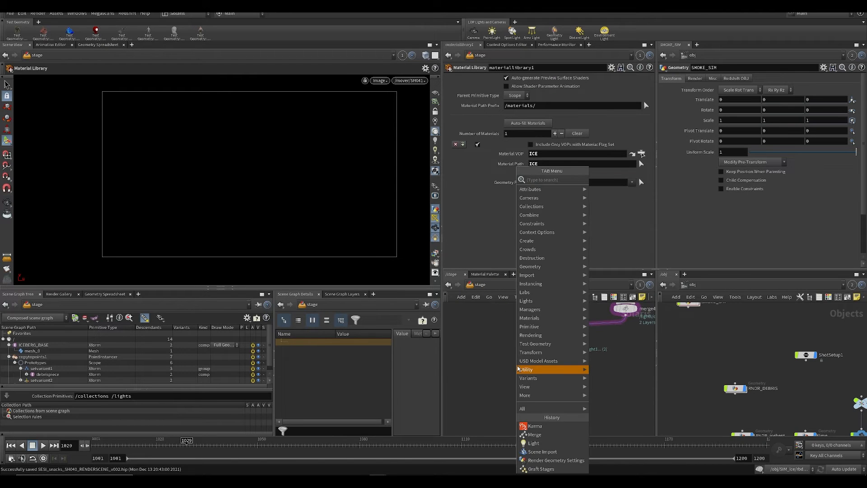
key(Return)
click(561, 392)
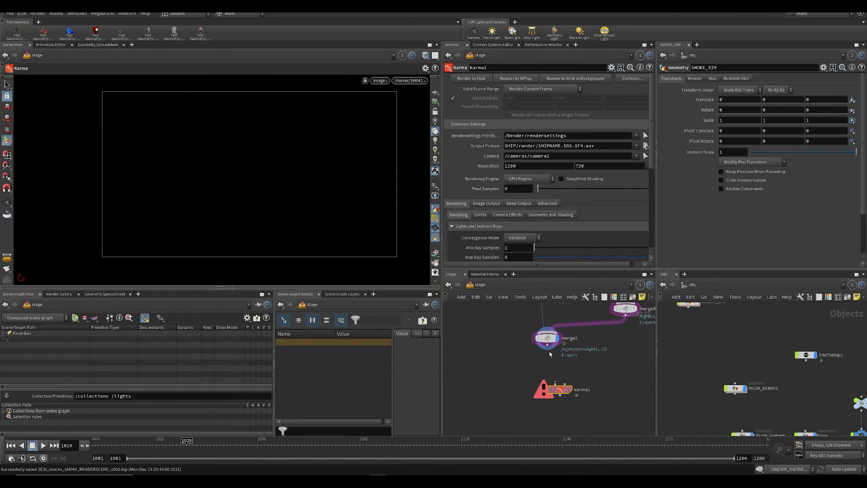
key(l)
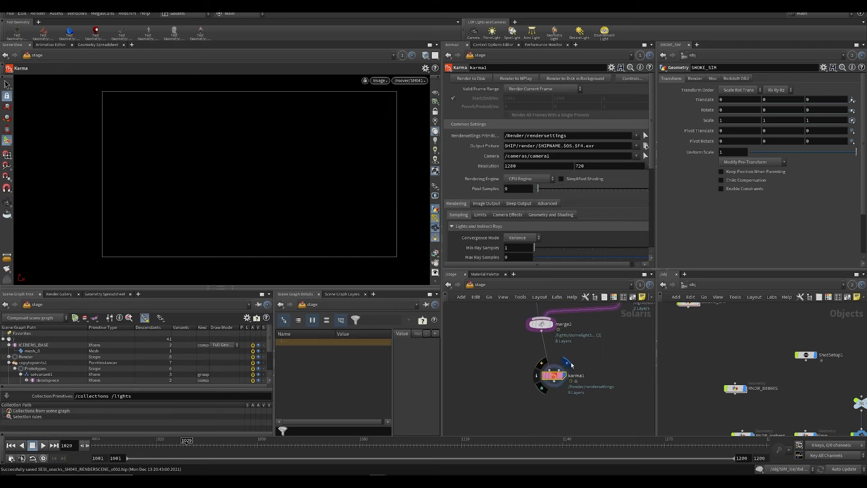
Step: Set the Karma node's convergence mode to Path Traced and review its ray limits
scroll(542, 205, down, 3)
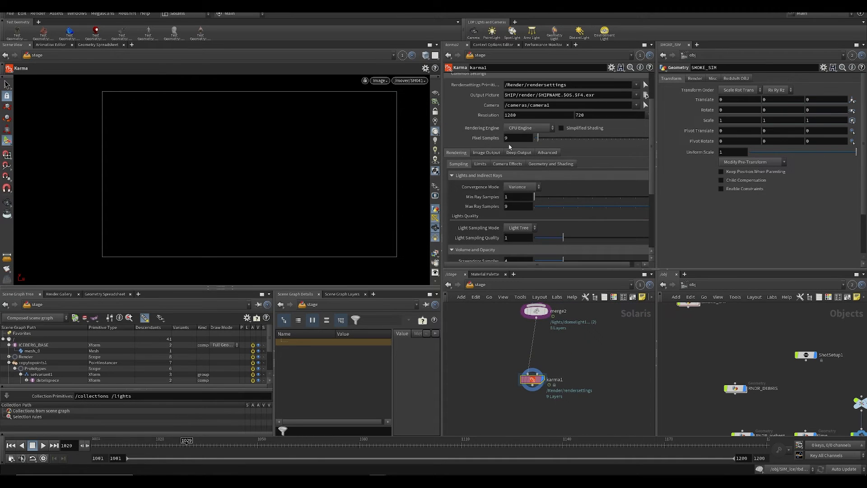
click(520, 186)
click(525, 198)
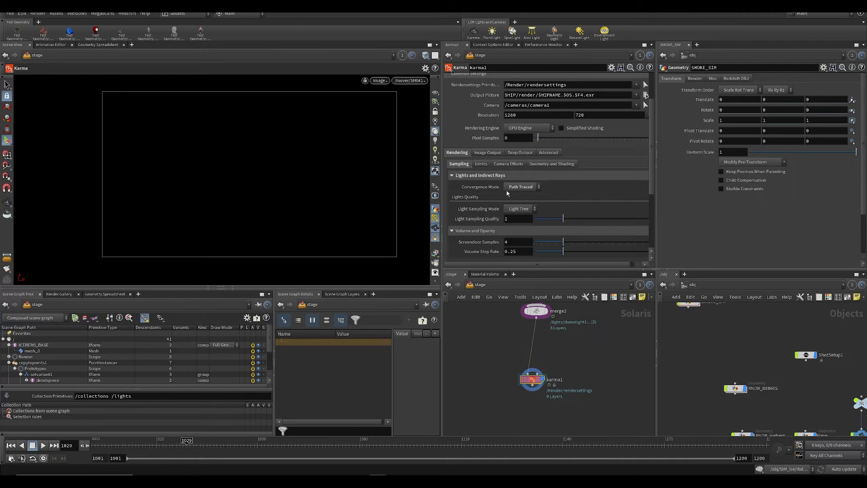
click(481, 164)
scroll(525, 198, down, 2)
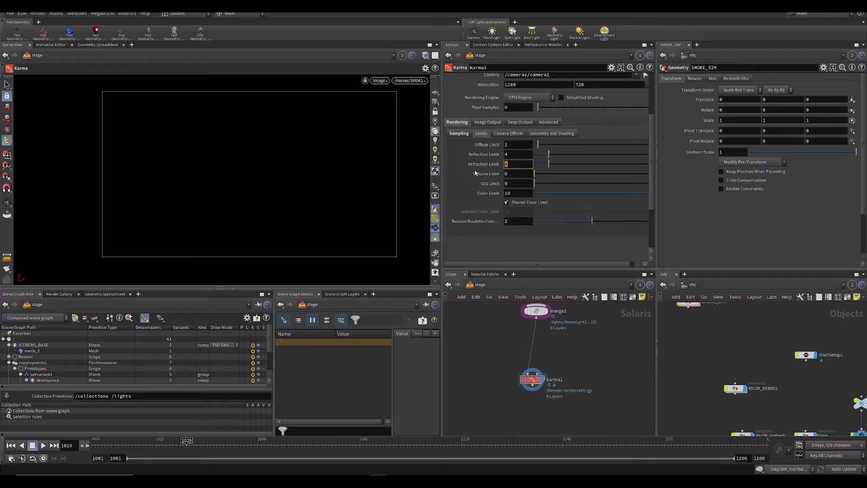
Step: Set the Karma motion blur's Velocity Blur option to Velocity Blur, and check the geometry and shading settings
click(509, 133)
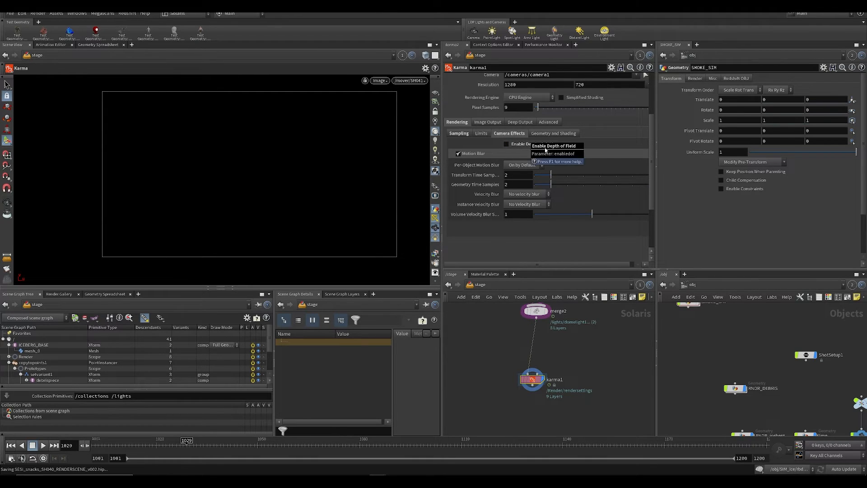
click(527, 194)
click(524, 197)
click(526, 204)
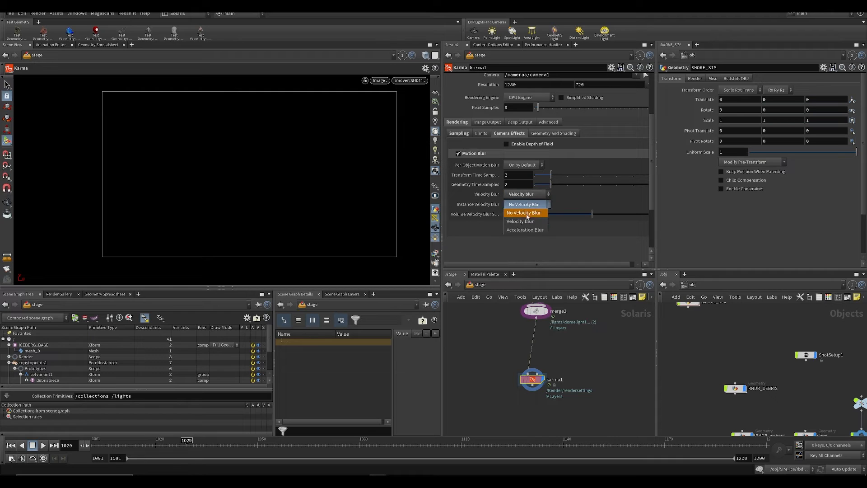
click(524, 212)
click(559, 134)
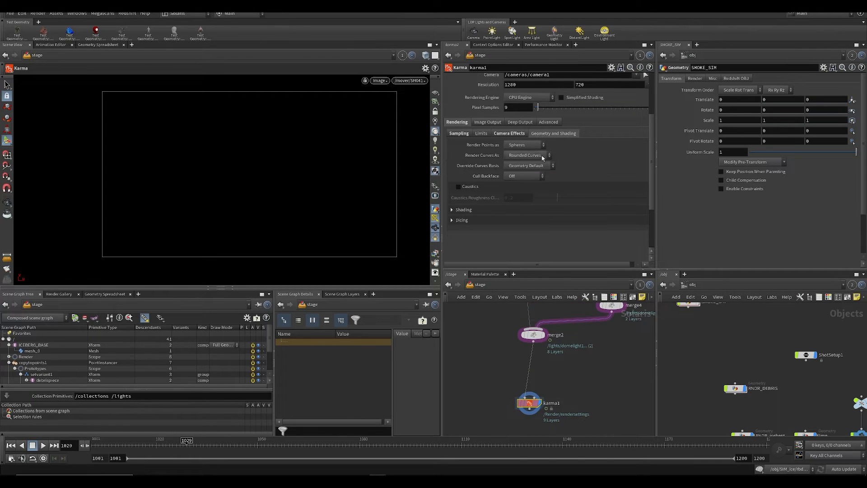
Step: Enable the Combined Diffuse and Direct Diffuse AOVs in the Karma image output settings
click(485, 123)
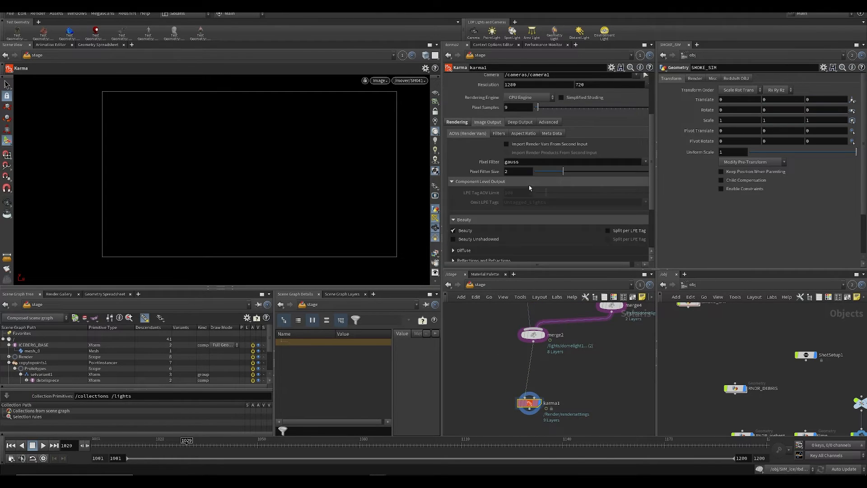
scroll(451, 171, down, 5)
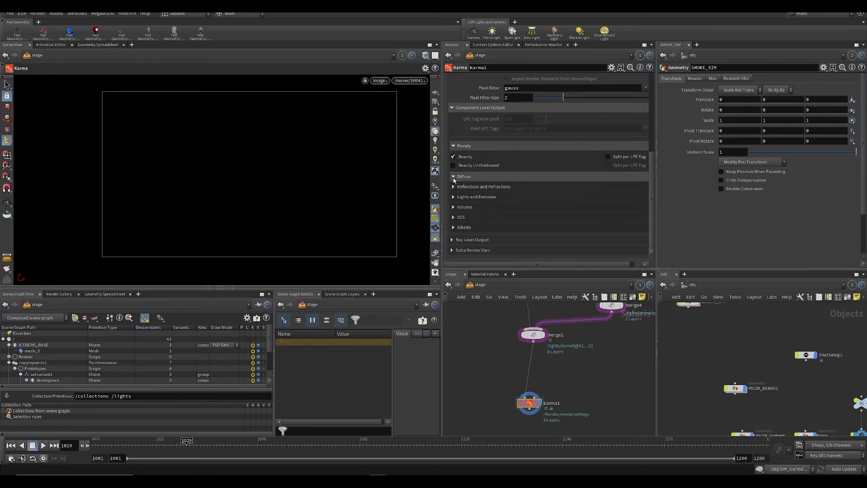
click(453, 176)
scroll(453, 176, down, 3)
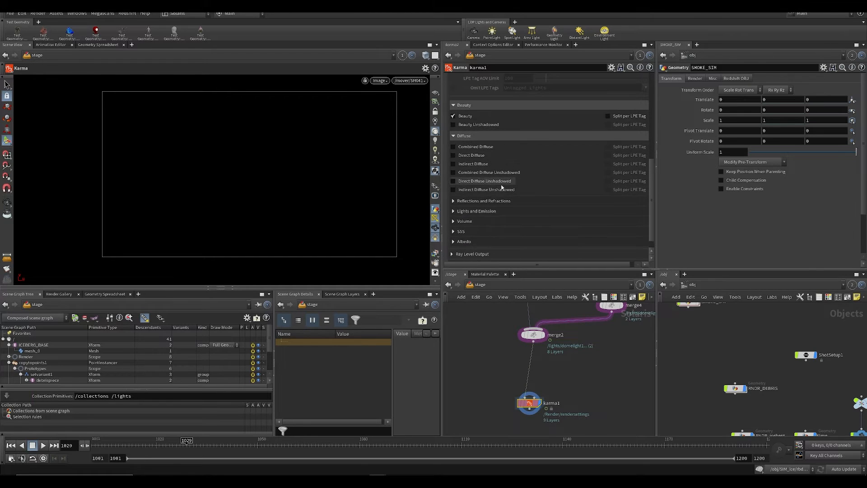
click(453, 155)
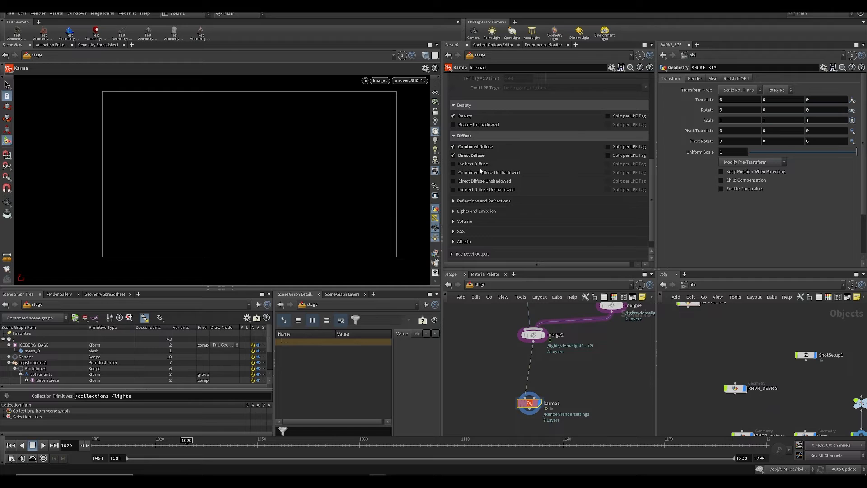
Step: Enable the Combined, Direct and Indirect Glossy Reflection, Glossy Transmission and BSDF Labelled 'coat' AOVs
click(468, 201)
scroll(469, 198, down, 3)
click(472, 170)
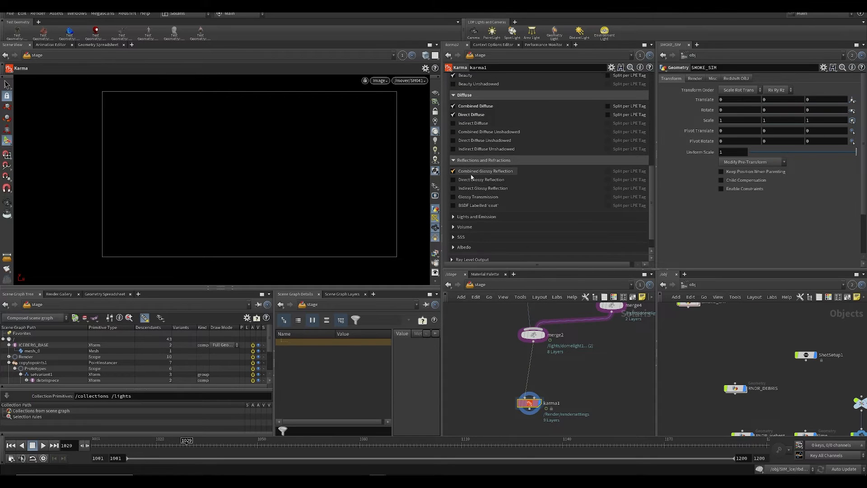
click(472, 179)
click(472, 188)
click(472, 197)
click(472, 205)
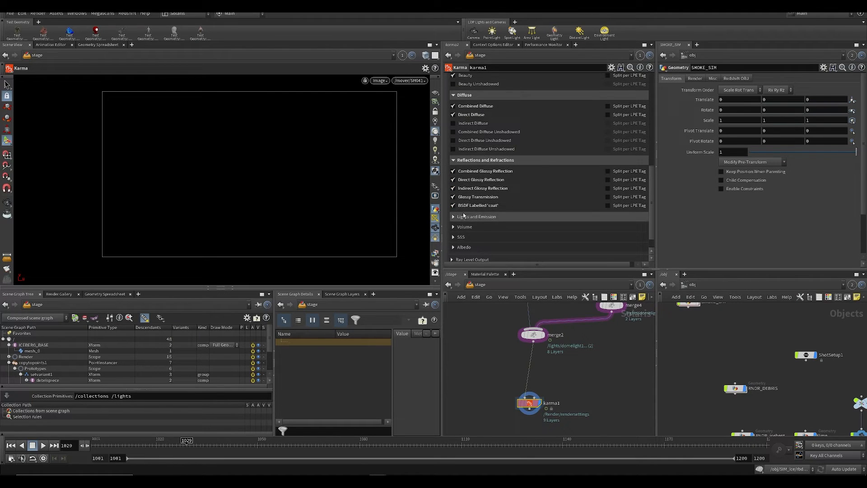
Step: Look through the Lights and Emission and SSS outputs, and enable the Albedo AOV
click(453, 216)
scroll(502, 207, down, 2)
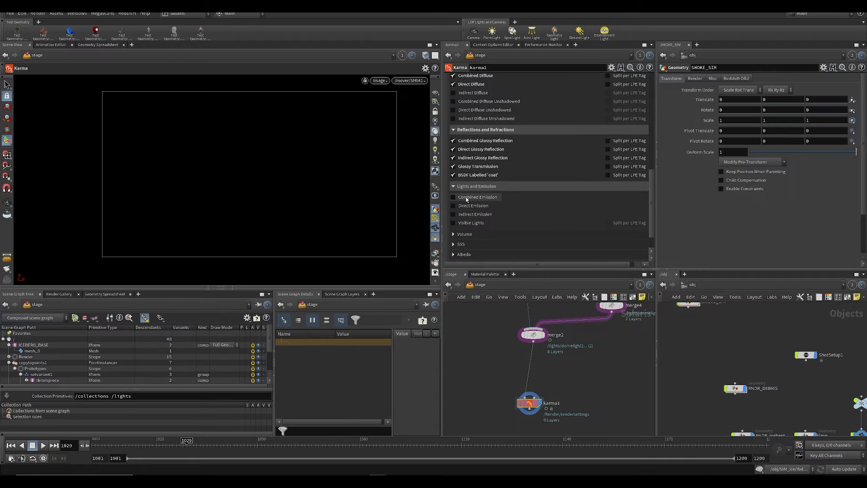
click(454, 187)
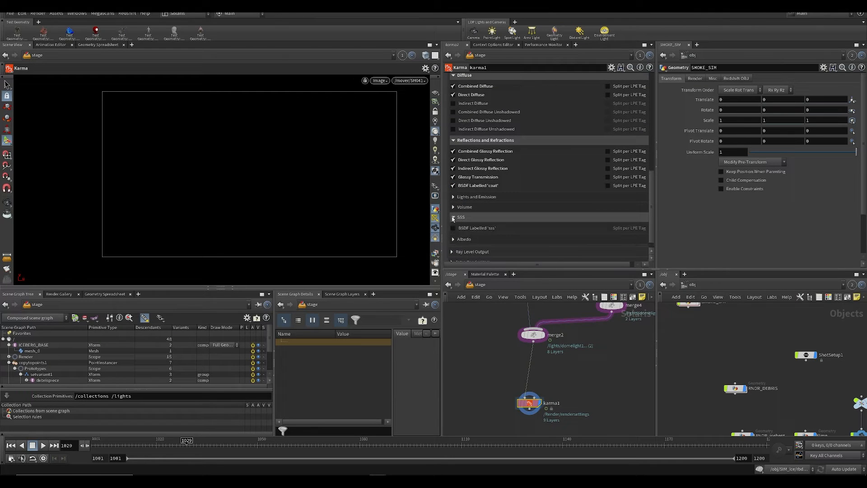
click(466, 218)
click(463, 218)
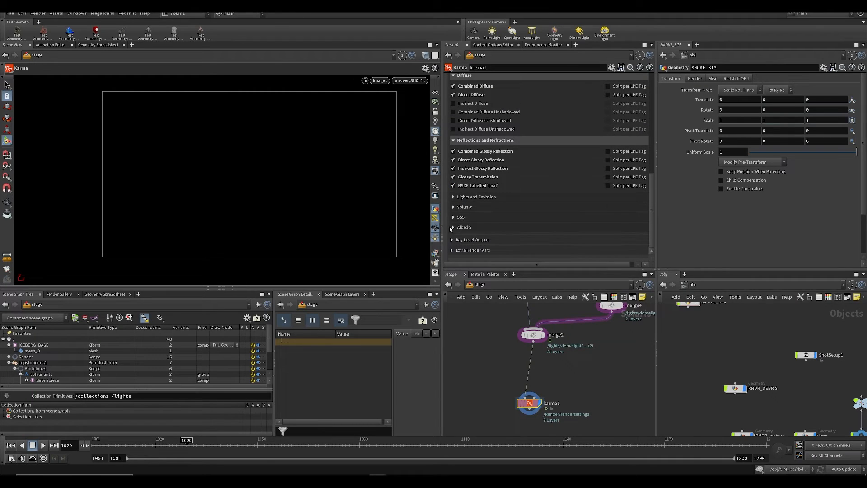
click(456, 227)
click(453, 238)
scroll(453, 239, down, 1)
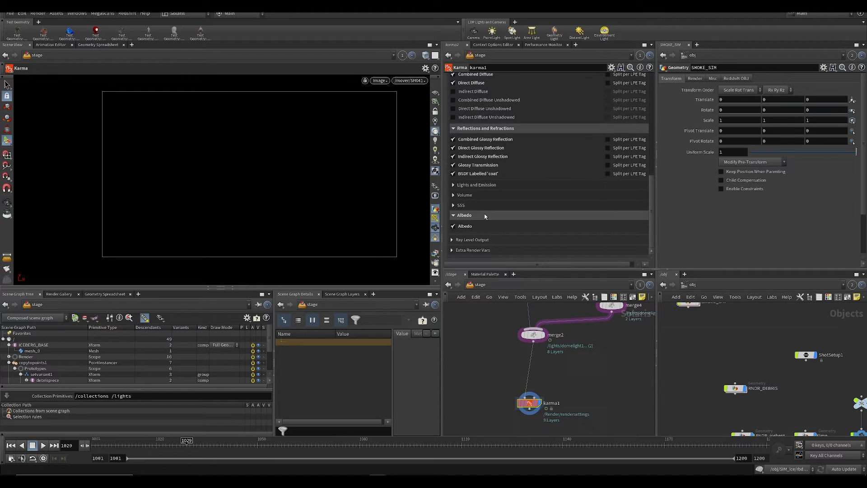
Step: Enable P (World Space) instead of Ray Origin (P) among the ray-level outputs, and review the remaining options
click(453, 241)
scroll(487, 225, down, 4)
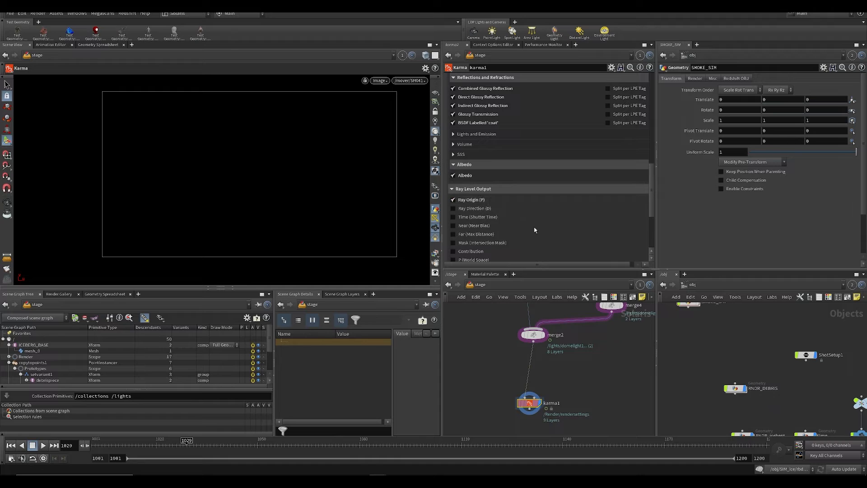
scroll(523, 222, down, 5)
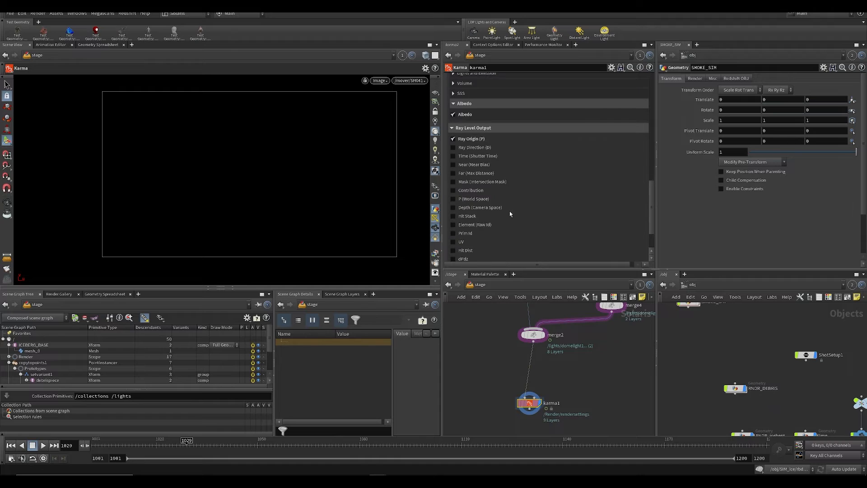
click(465, 139)
click(466, 200)
scroll(485, 200, down, 3)
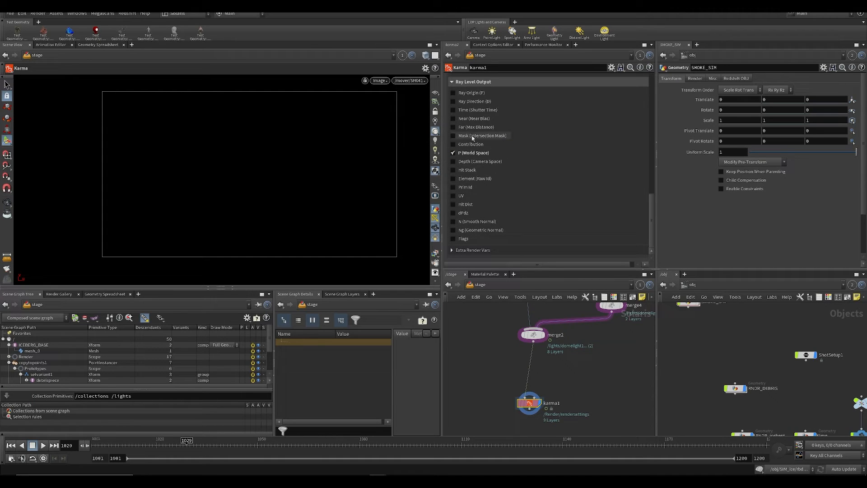
scroll(478, 148, up, 1)
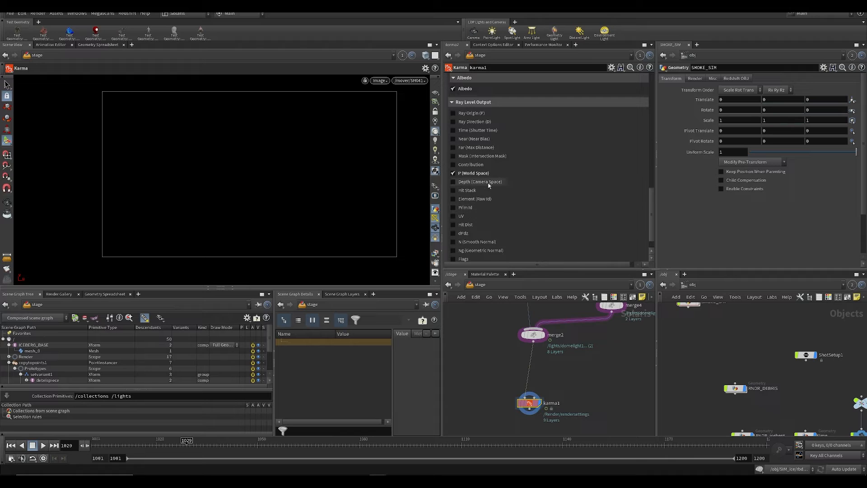
Step: Enable the N (Smooth Normal) output and add an extra render var using the Cryptomatte Object Name preset
scroll(503, 161, down, 1)
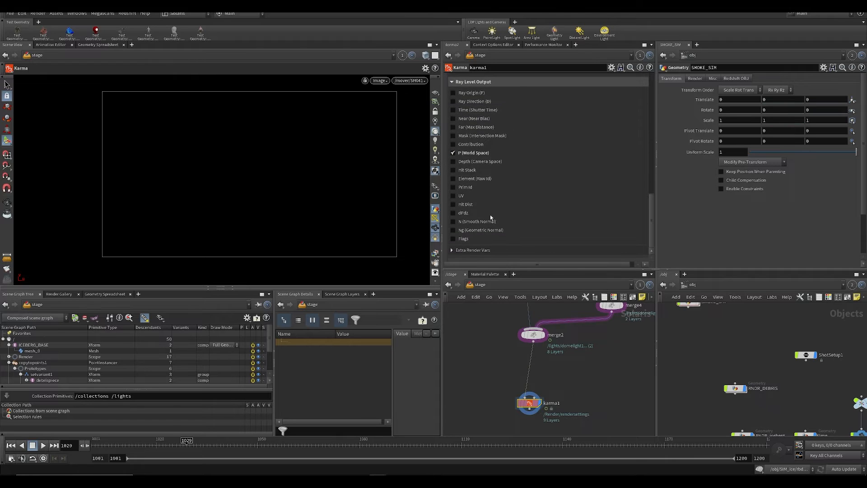
click(451, 251)
scroll(517, 238, down, 1)
click(554, 244)
scroll(562, 217, down, 6)
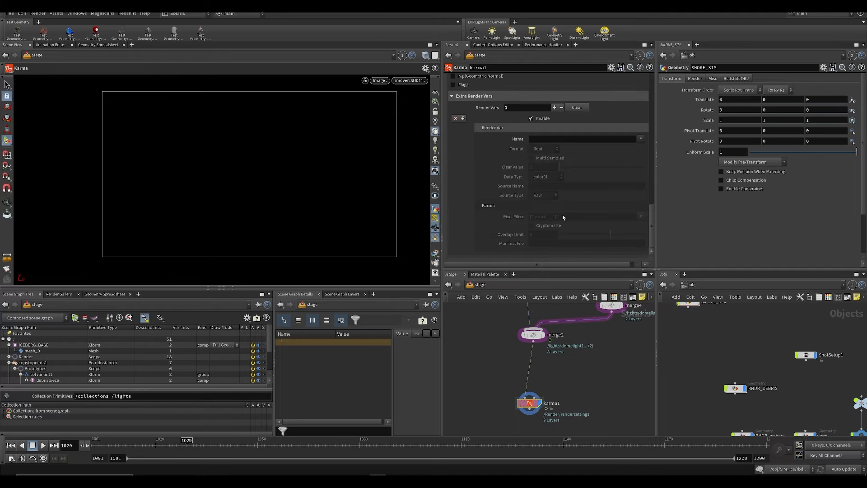
click(641, 139)
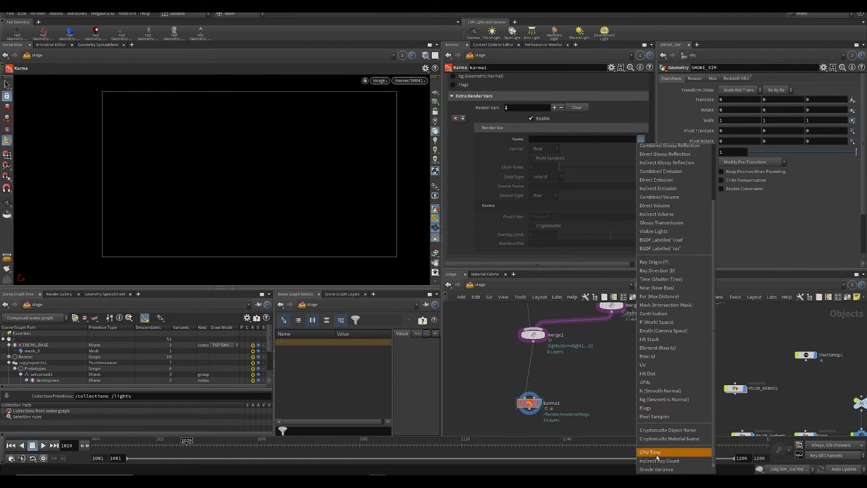
click(661, 430)
Step: Save the scene and switch the viewport to the Karma Image output
key(ctrl+s)
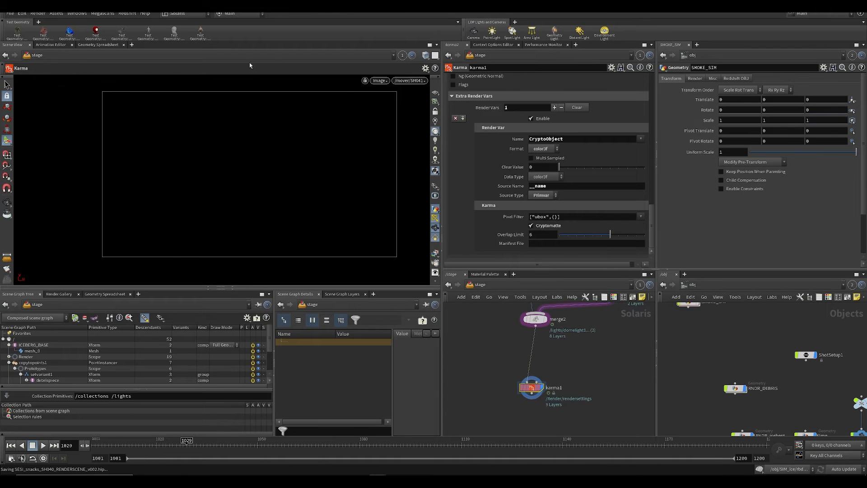
click(379, 80)
click(391, 118)
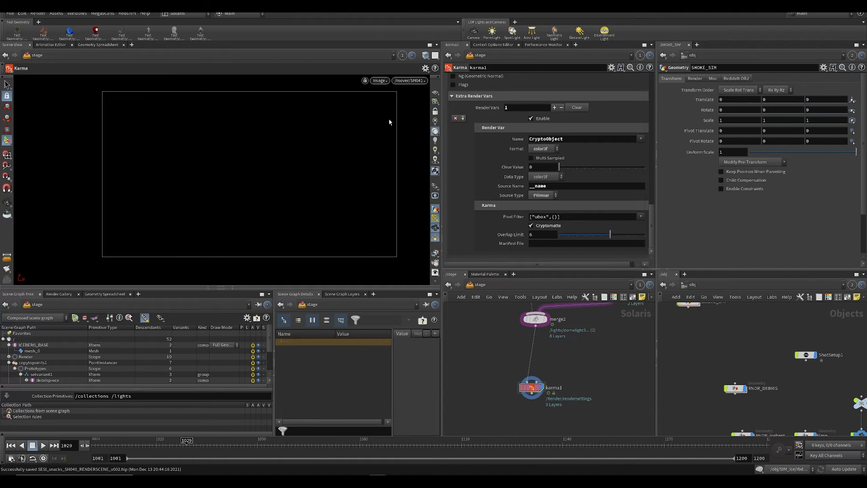
drag(537, 387, 544, 387)
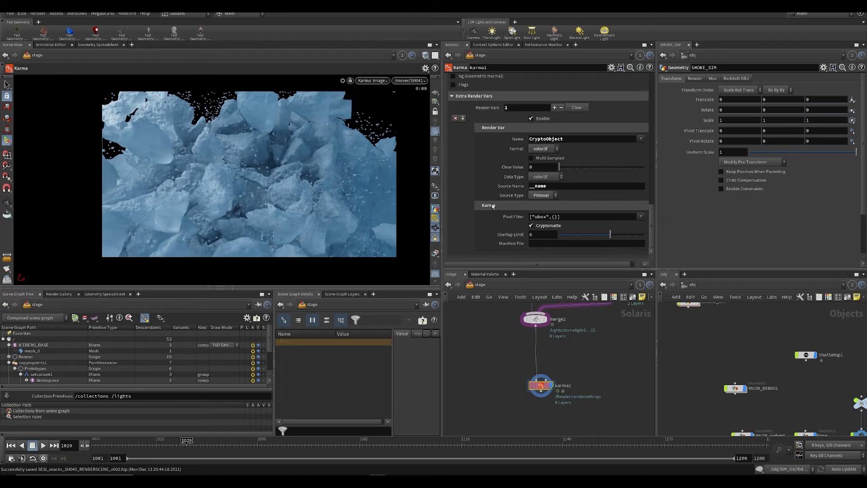
Step: Set the denoiser in karma1's image output filters to nVidia Optix Denoiser
scroll(493, 206, down, 15)
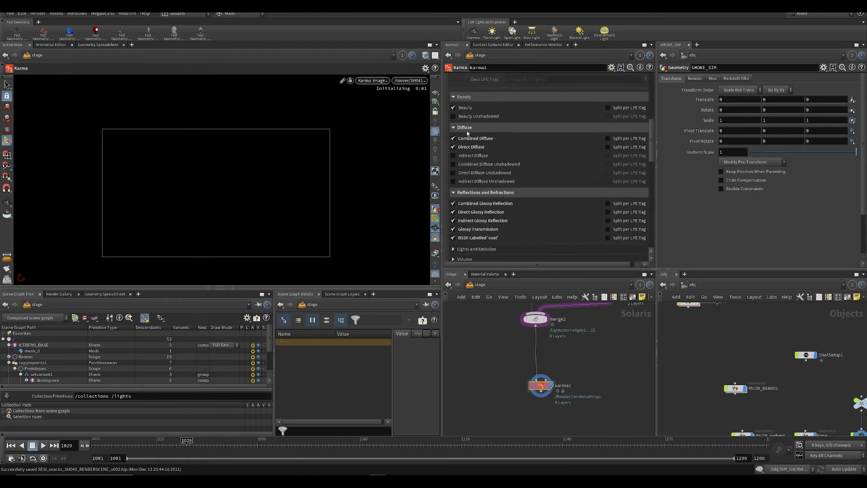
scroll(467, 131, up, 3)
scroll(465, 113, up, 3)
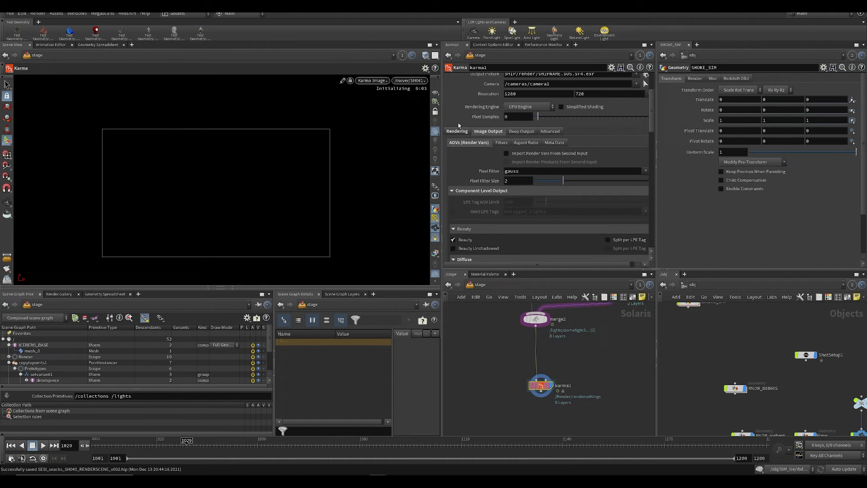
click(518, 132)
click(493, 132)
click(501, 142)
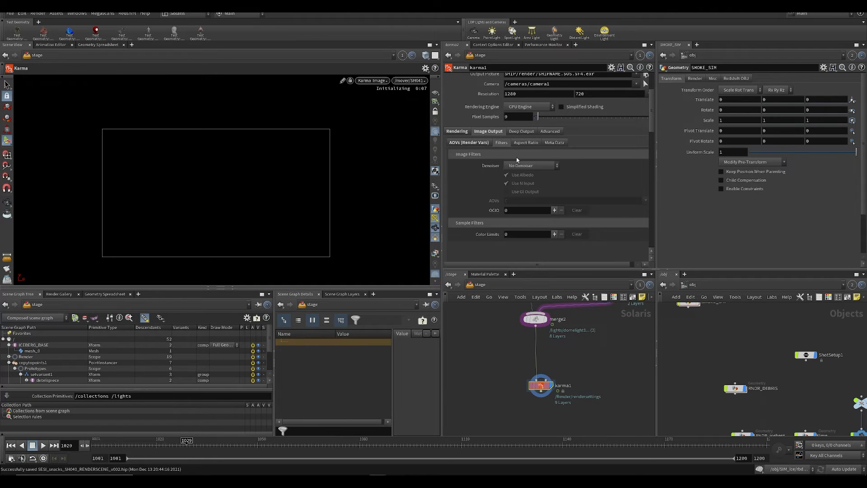
click(517, 166)
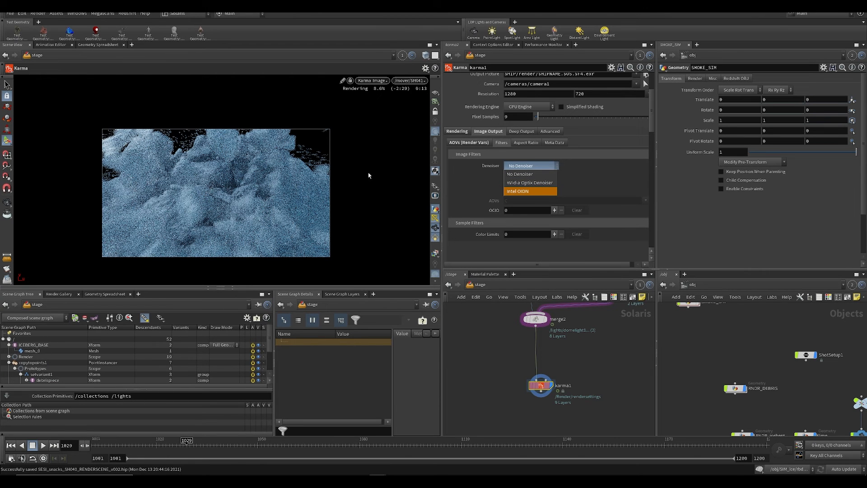
click(529, 182)
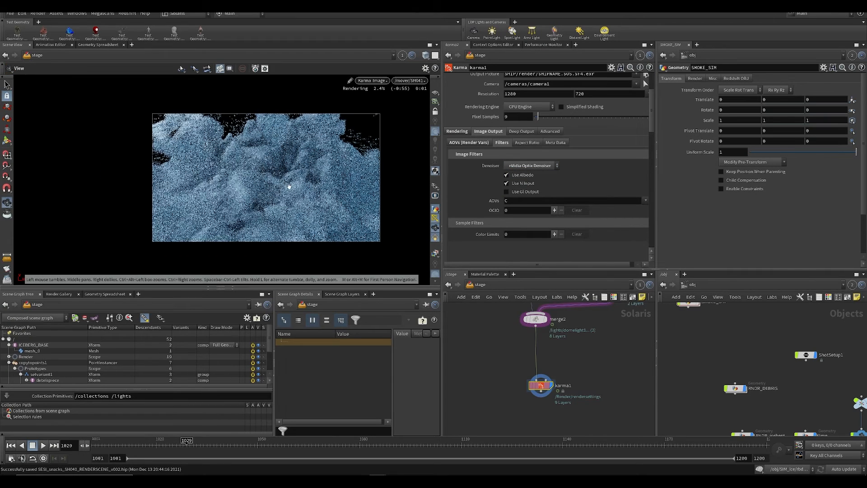
click(532, 167)
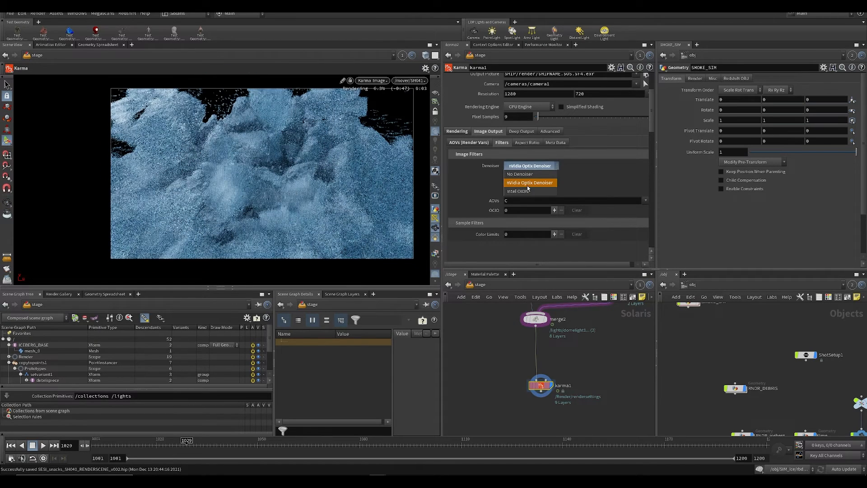
click(529, 183)
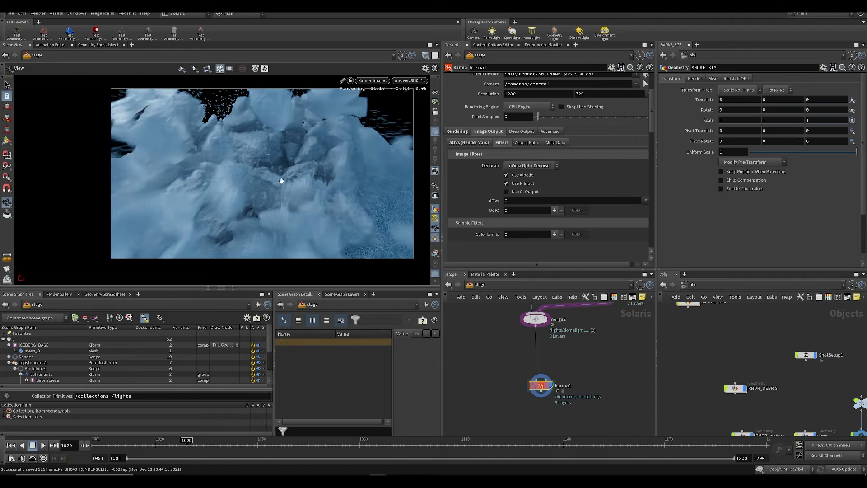
Step: Examine the denoised iceberg render, and preview its albedo, coat and combineddiffuse outputs in the viewport
middle_drag(283, 180, 232, 180)
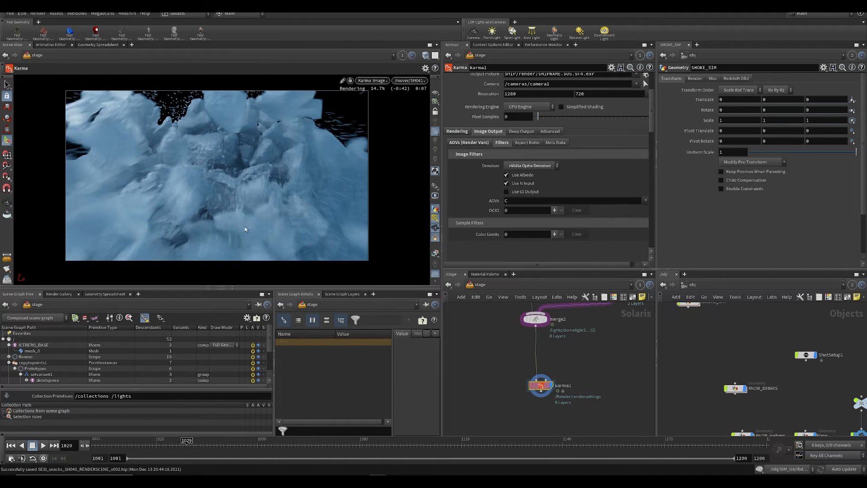
middle_drag(231, 225, 255, 217)
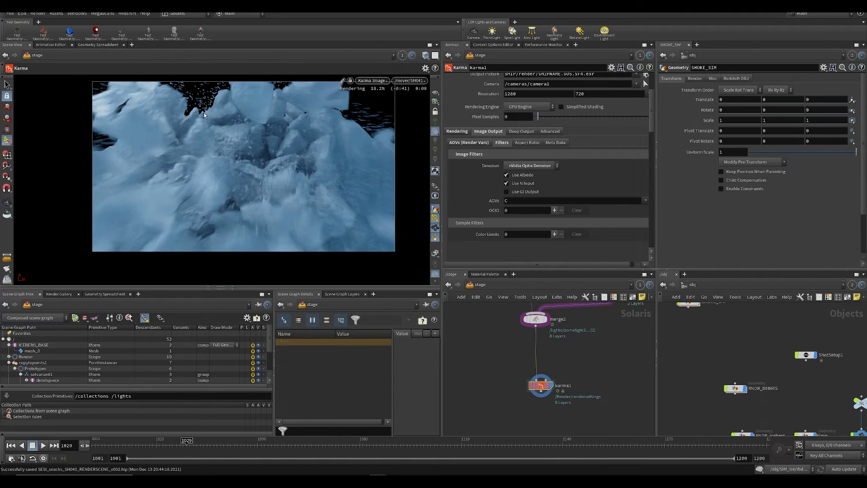
middle_drag(253, 141, 236, 152)
right_drag(235, 152, 263, 163)
middle_drag(255, 191, 267, 171)
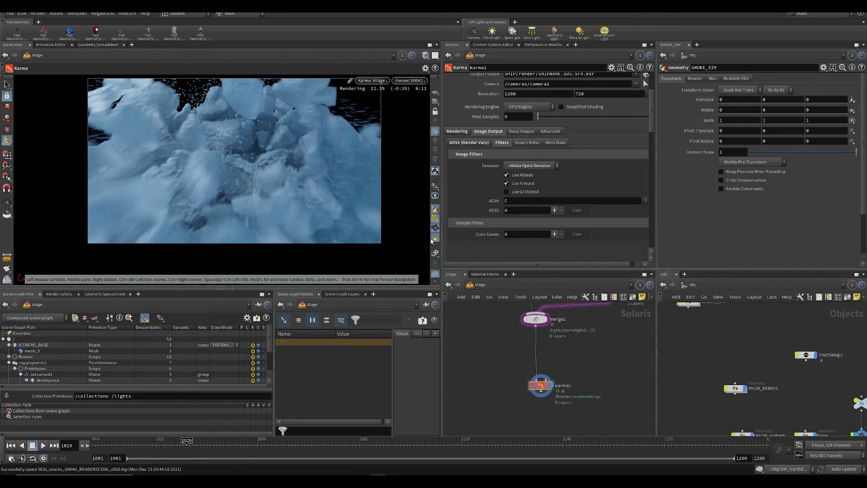
click(435, 253)
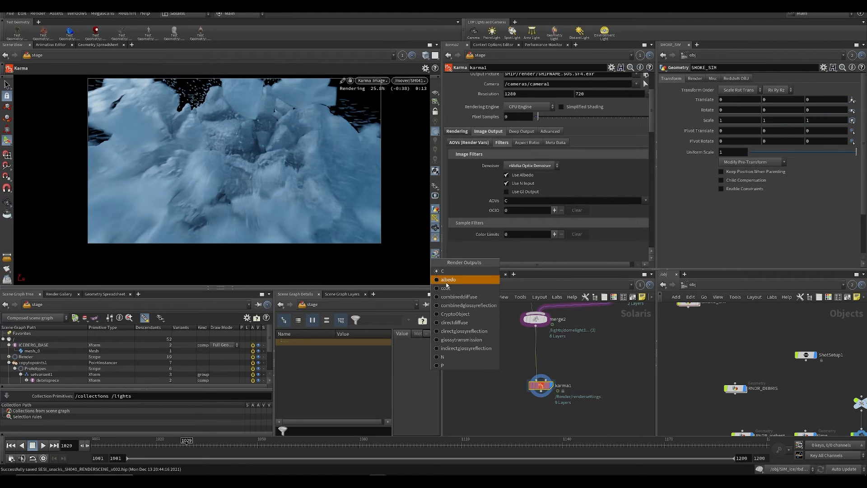
click(442, 280)
click(436, 253)
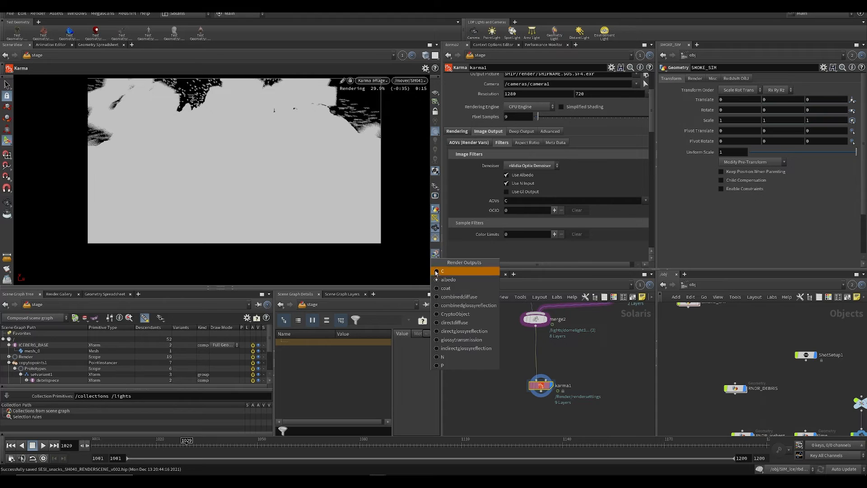
click(439, 288)
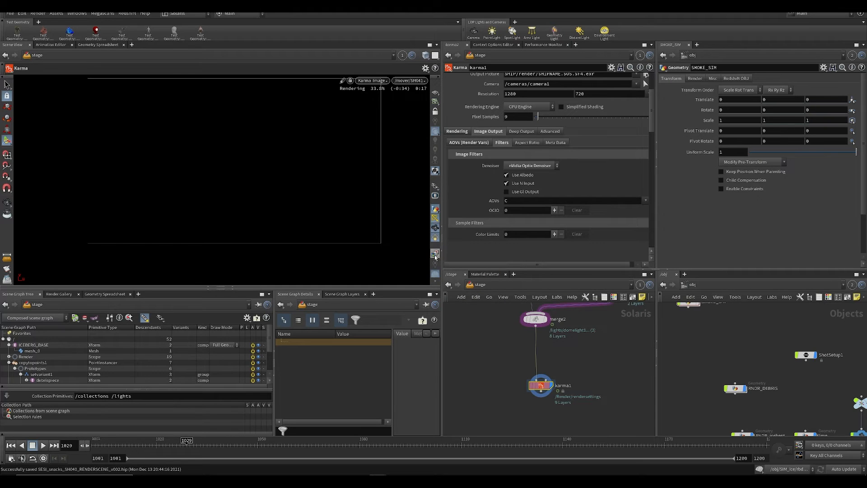
click(435, 256)
click(440, 298)
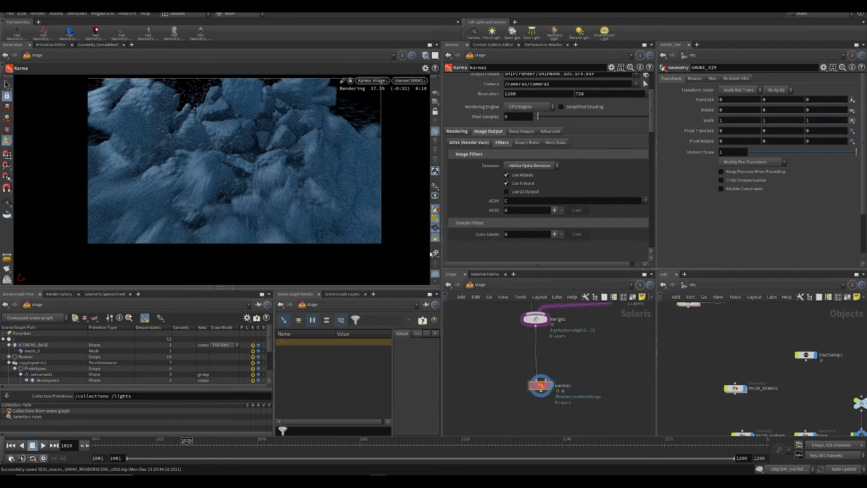
Step: Preview the combinedglossyreflection, directglossyreflection, glossytransmission and indirectglossyreflection render outputs in the viewport
click(434, 254)
click(452, 310)
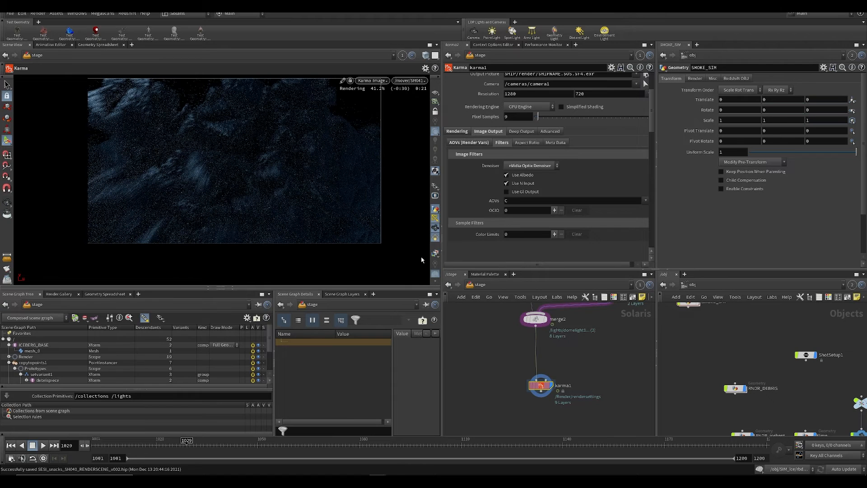
click(435, 254)
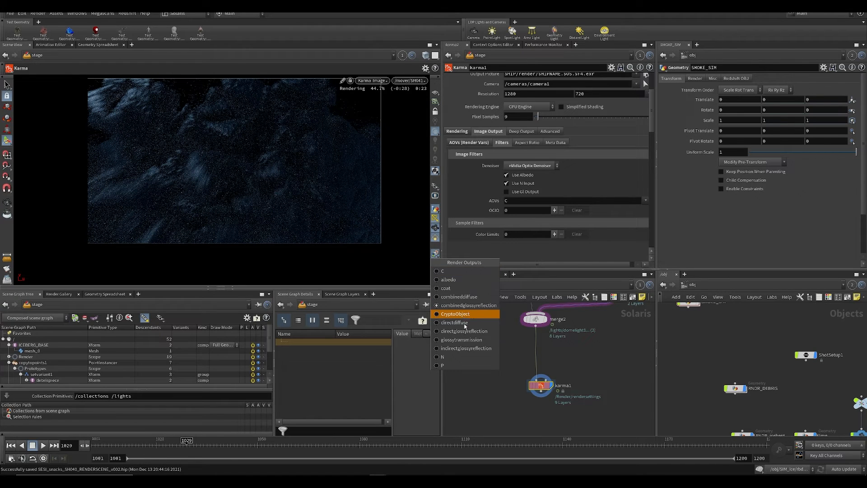
click(466, 332)
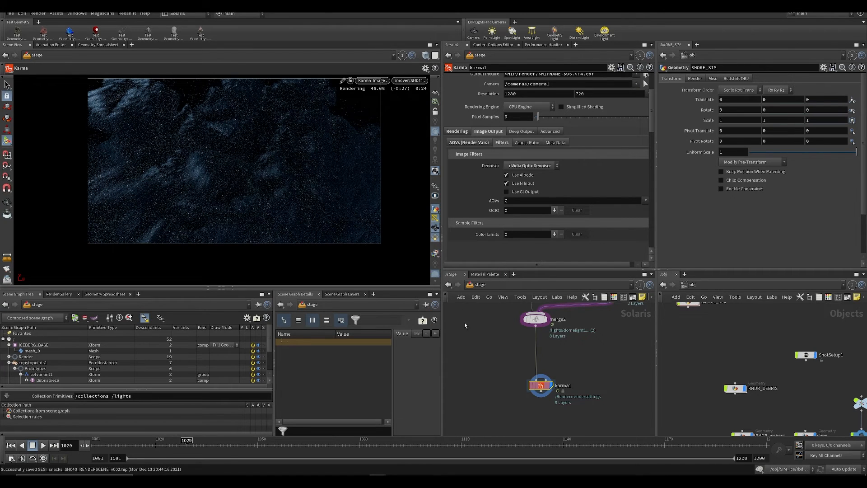
click(435, 253)
click(466, 338)
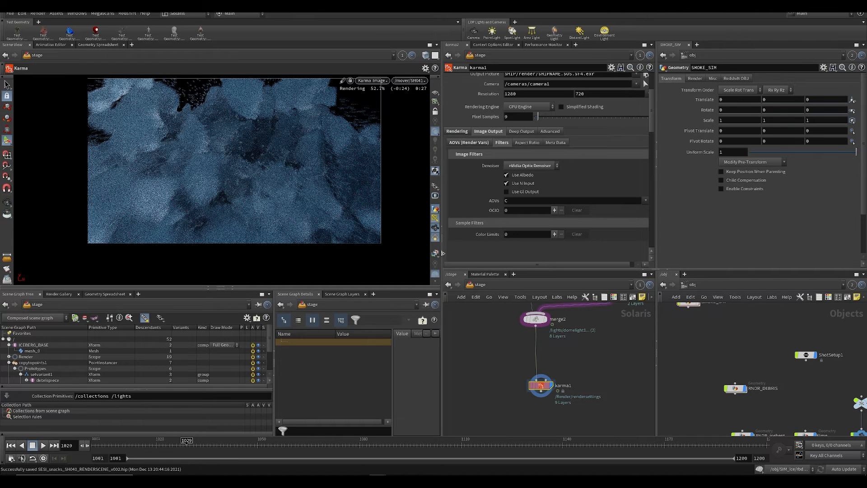
click(436, 253)
click(465, 344)
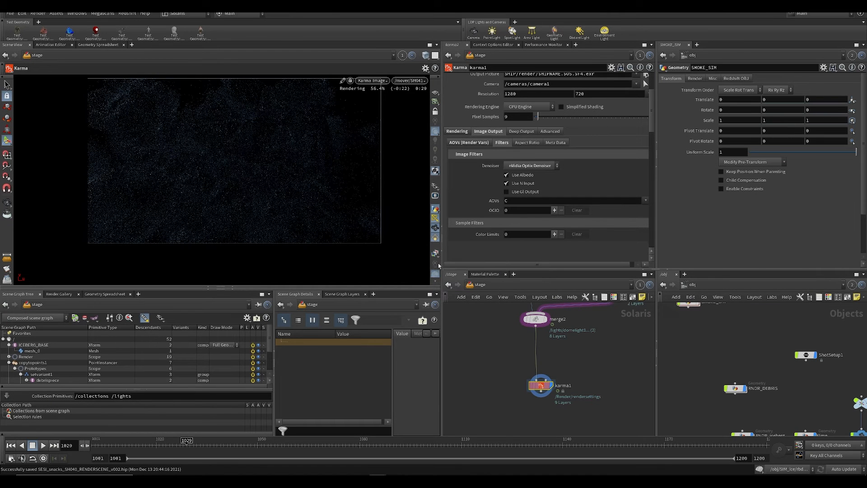
click(436, 254)
click(466, 287)
Step: Enable the Indirect Diffuse AOV and the Combined, Direct and Indirect Diffuse Unshadowed AOVs, and save the scene
click(469, 142)
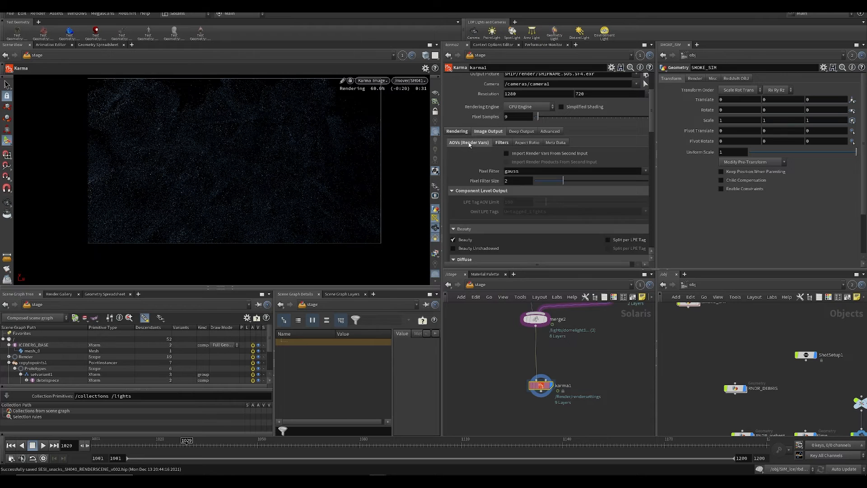
scroll(492, 191, down, 5)
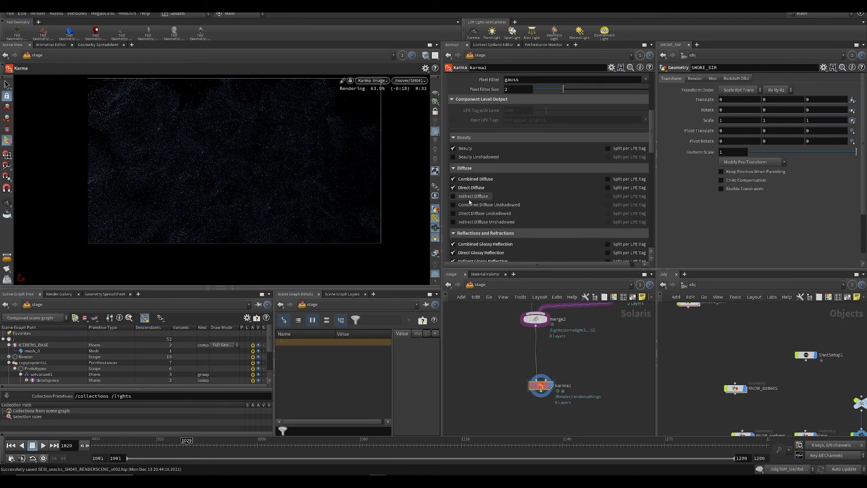
click(436, 253)
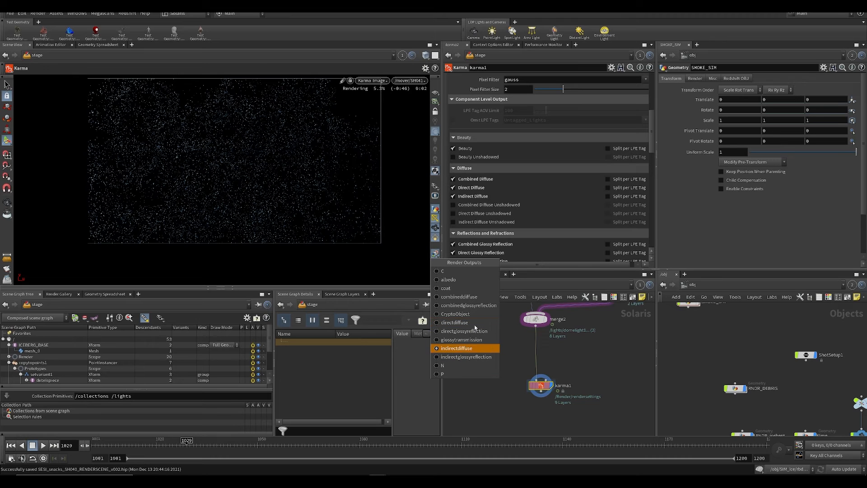
click(463, 297)
click(479, 213)
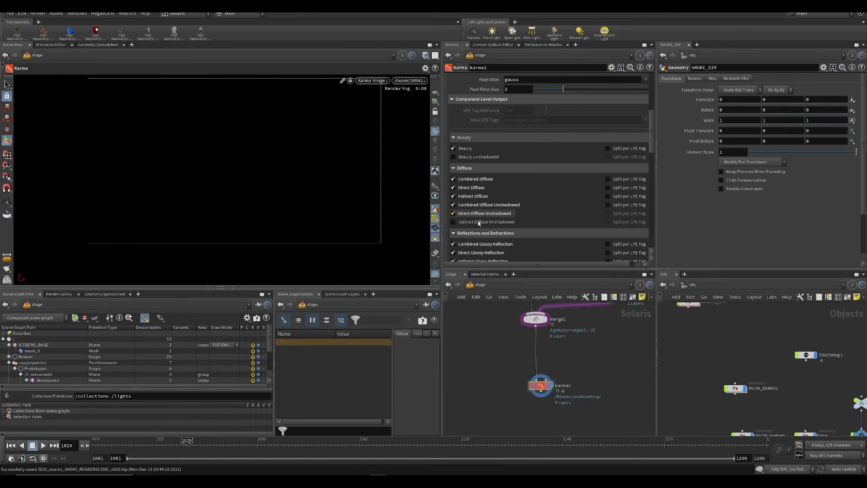
click(479, 222)
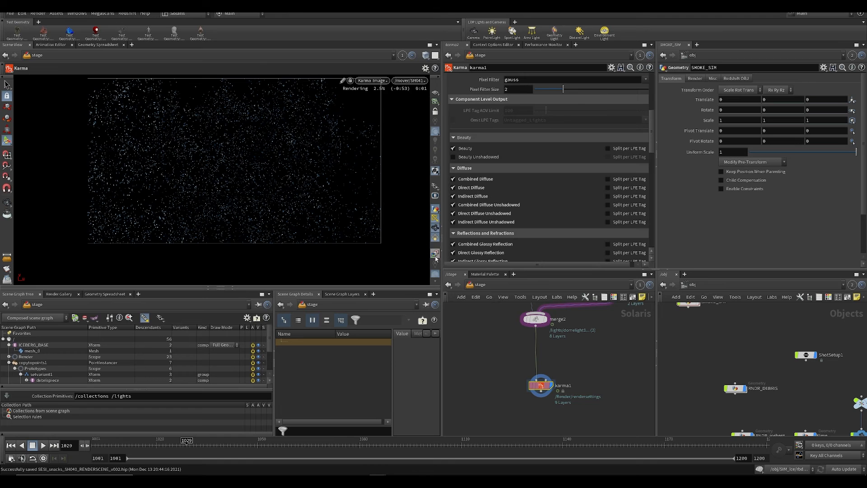
click(435, 253)
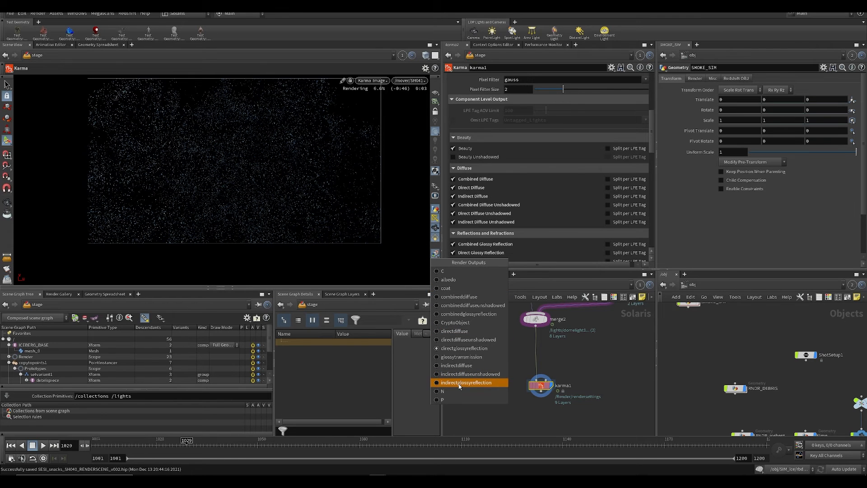
click(536, 422)
middle_drag(537, 423, 503, 376)
key(ctrl+s)
Step: Review the enabled AOVs and display the beauty output (C) in the viewport
scroll(521, 216, down, 7)
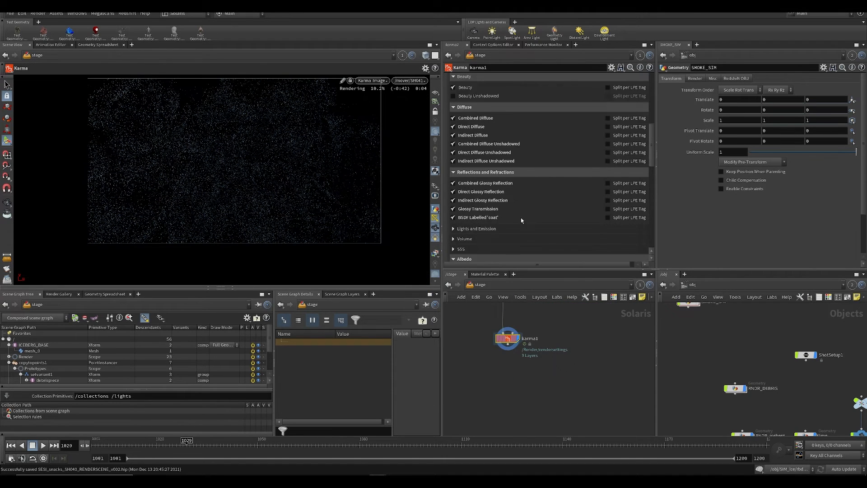
scroll(568, 154, up, 5)
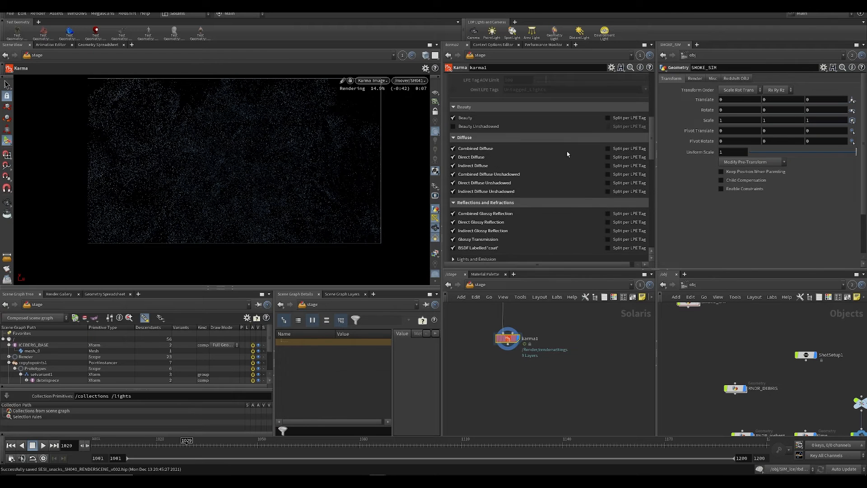
scroll(518, 200, down, 6)
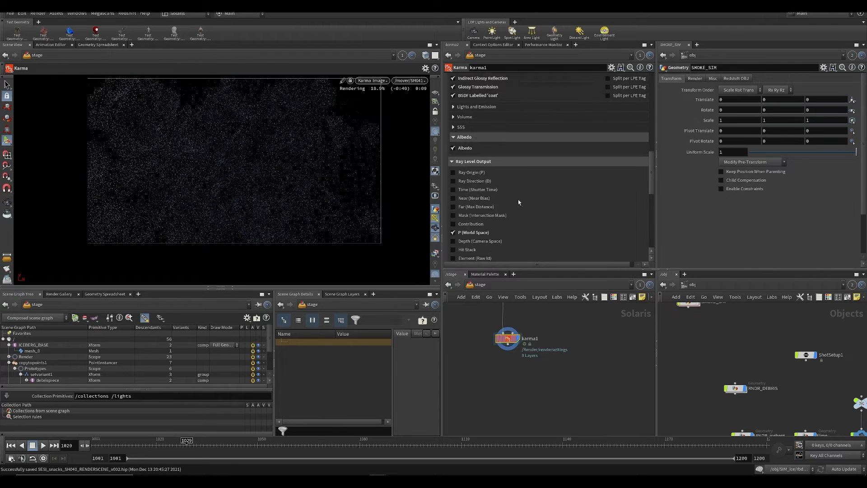
click(436, 254)
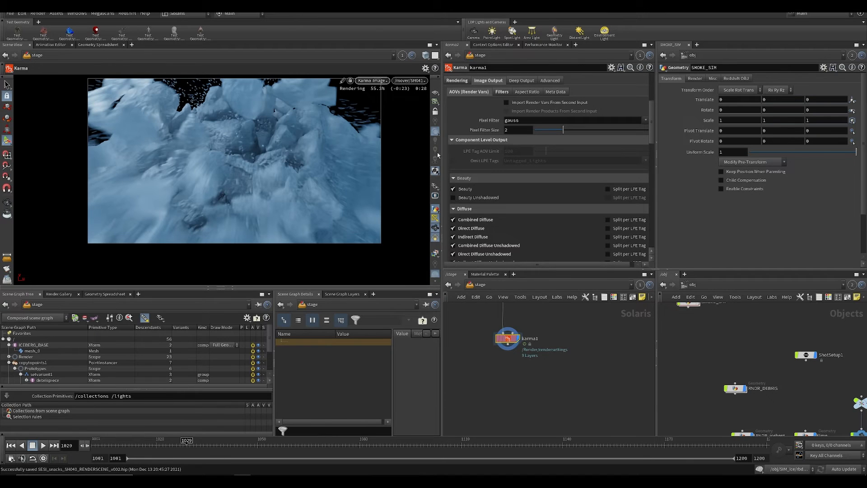
alt+middle_drag(212, 145, 235, 156)
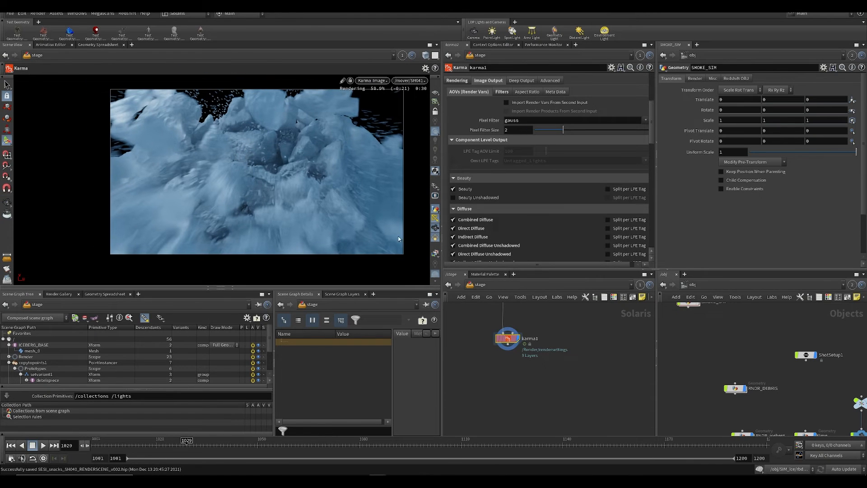
click(462, 80)
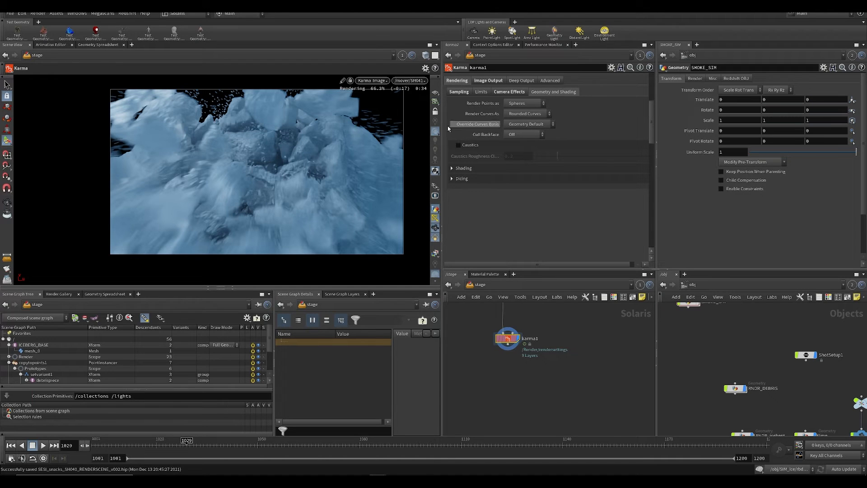
click(459, 92)
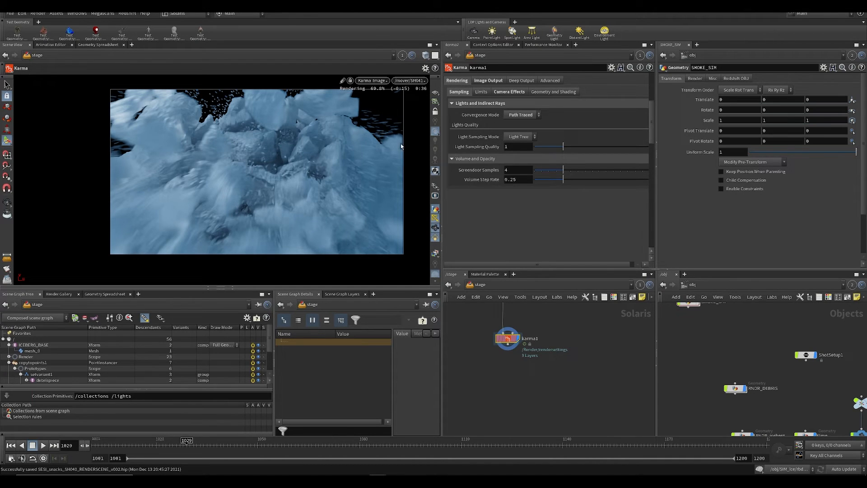
alt+middle_drag(340, 170, 306, 188)
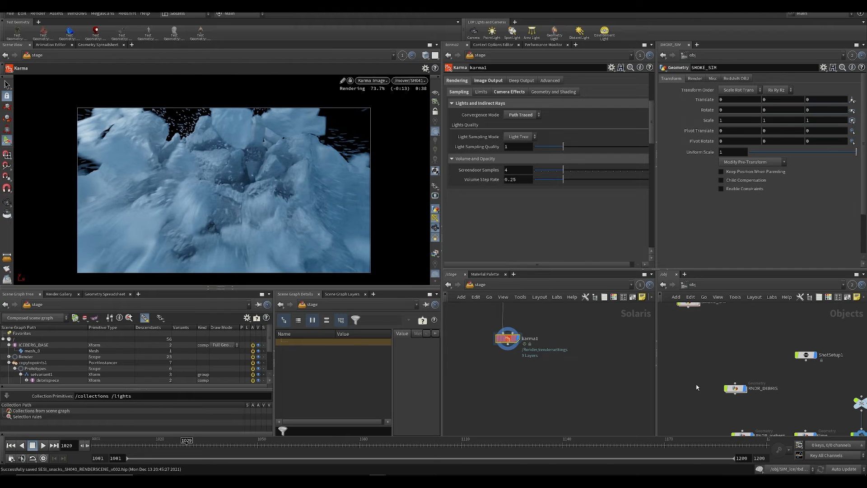
Step: Set the SH041 camera's resolution to 1920 × 1080 in the object network
key(h)
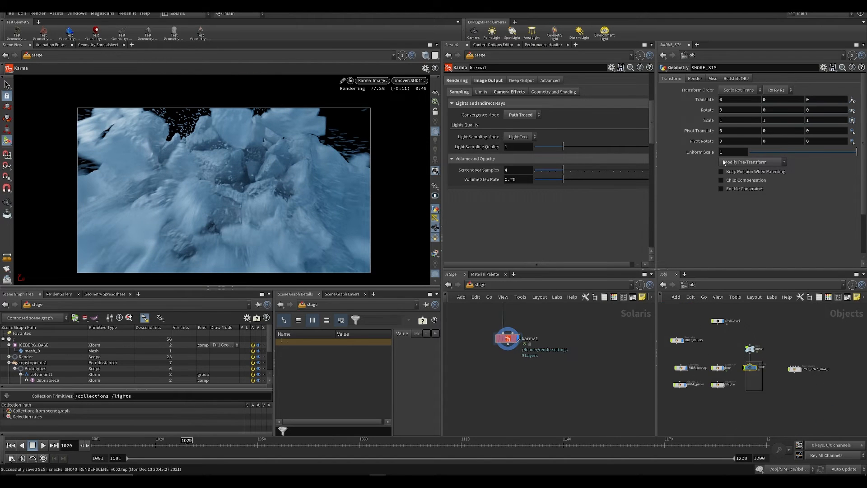
click(714, 78)
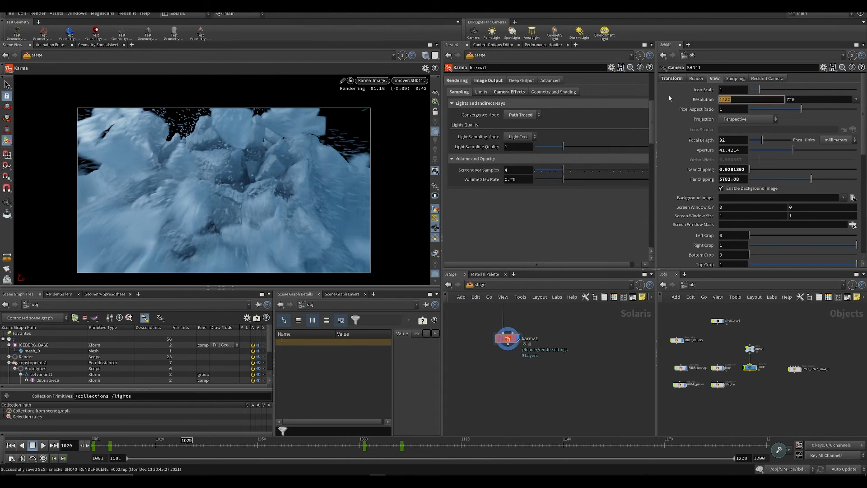
text(1920)
key(Return)
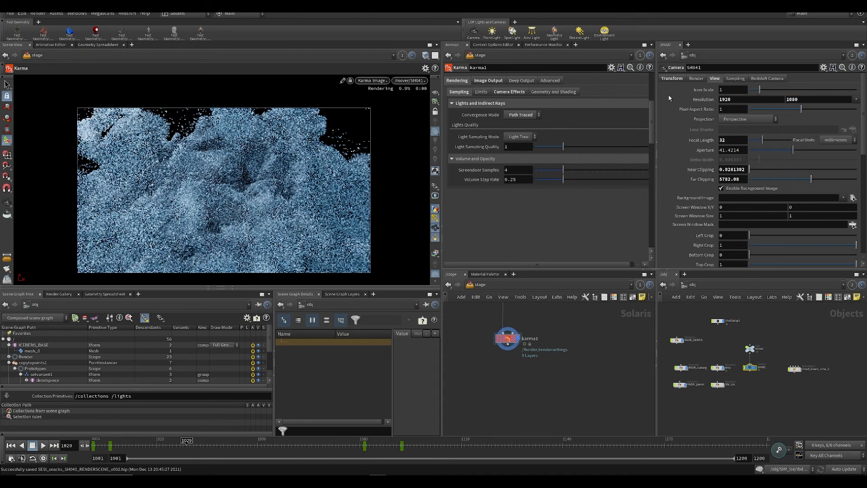
Step: Set the Karma node's camera to /mover/SH041 and its resolution to 1920 × 1080, and save the scene
scroll(614, 179, up, 5)
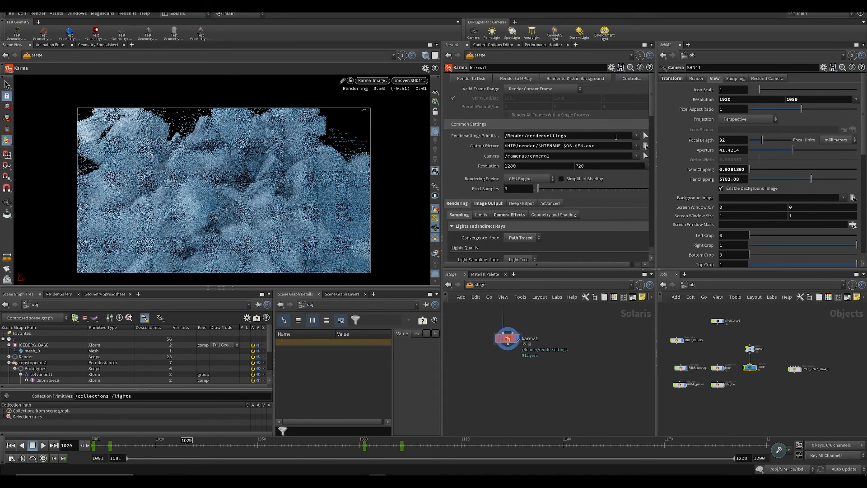
click(636, 155)
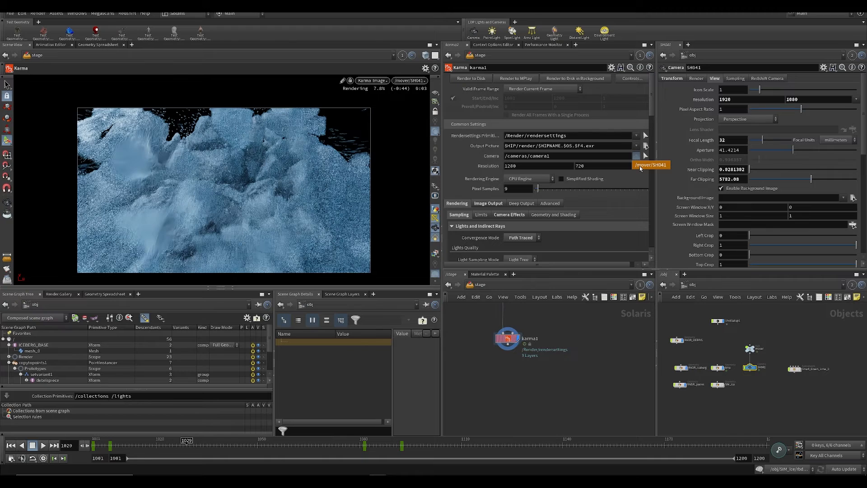
click(639, 165)
double_click(535, 166)
text(1920)
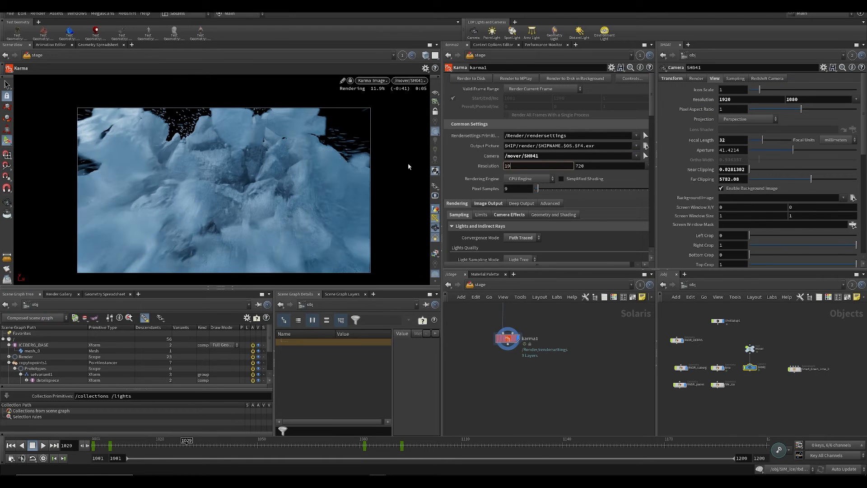
key(Tab)
text(1080)
key(Return)
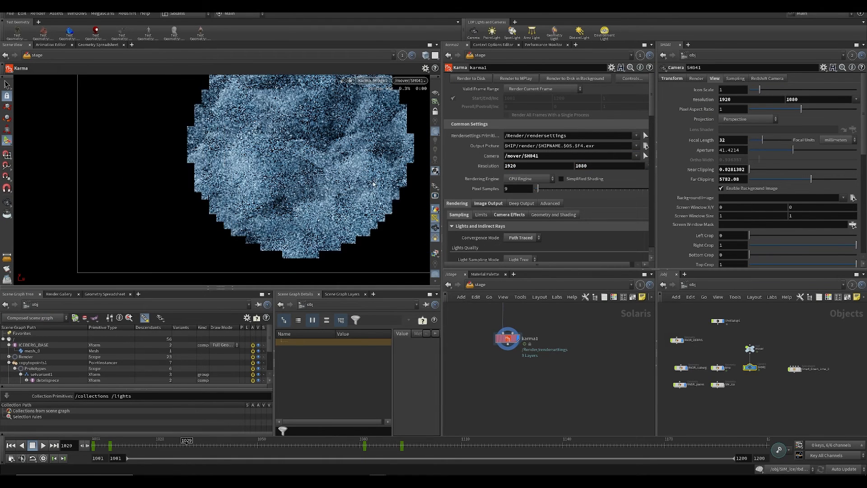
key(ctrl+s)
key(Escape)
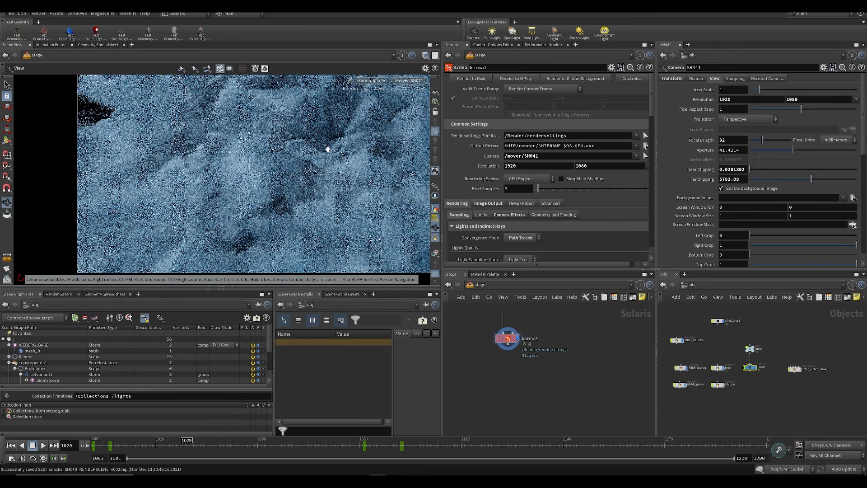
Step: Set the Karma node's Pixel Samples to 24
scroll(315, 153, down, 6)
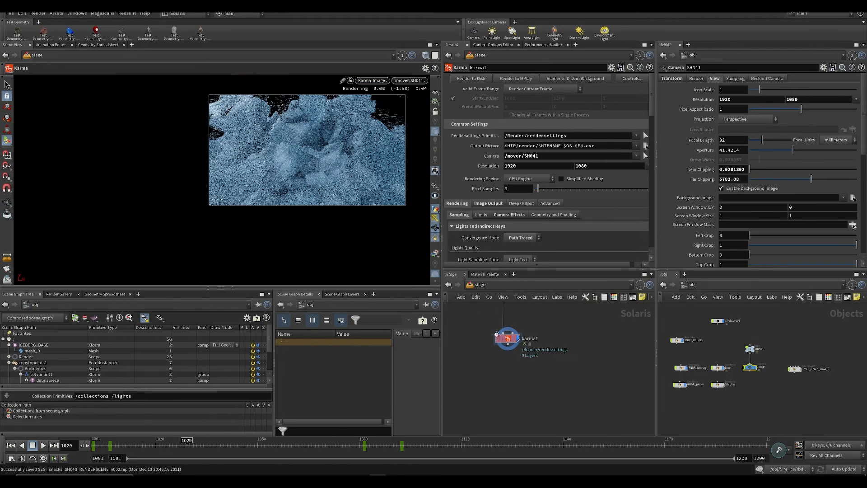
click(507, 339)
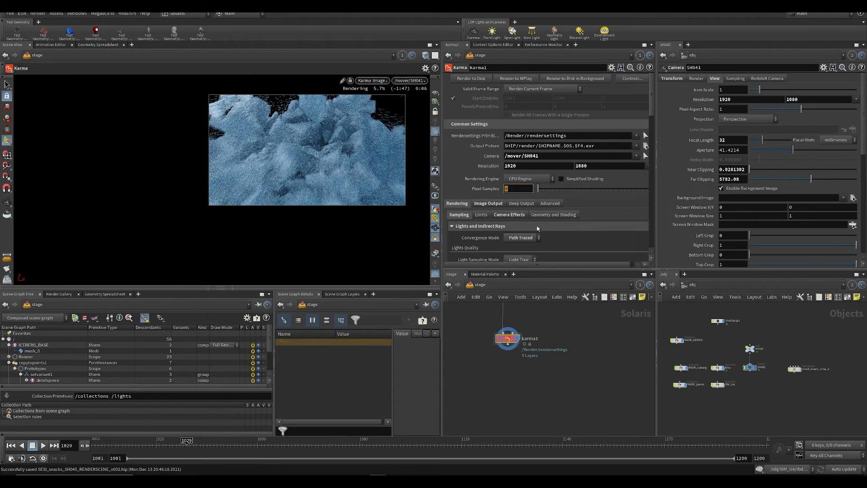
text(24)
key(Return)
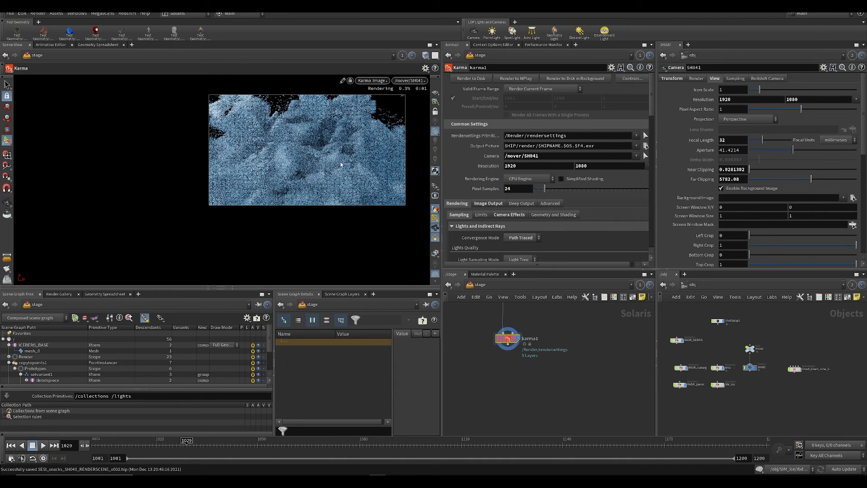
Step: Examine the iceberg render in the viewport as it refines with the new resolution and pixel samples
alt+middle_drag(330, 146, 306, 157)
alt+right_drag(306, 157, 342, 133)
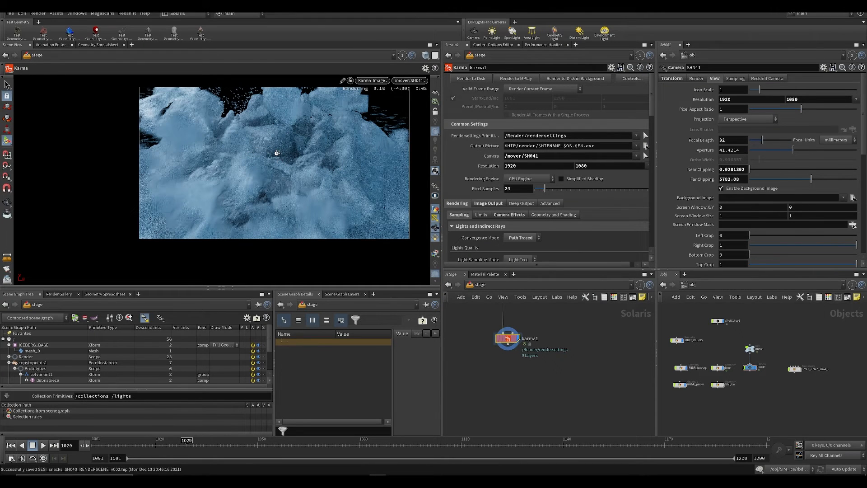
alt+right_drag(274, 154, 271, 160)
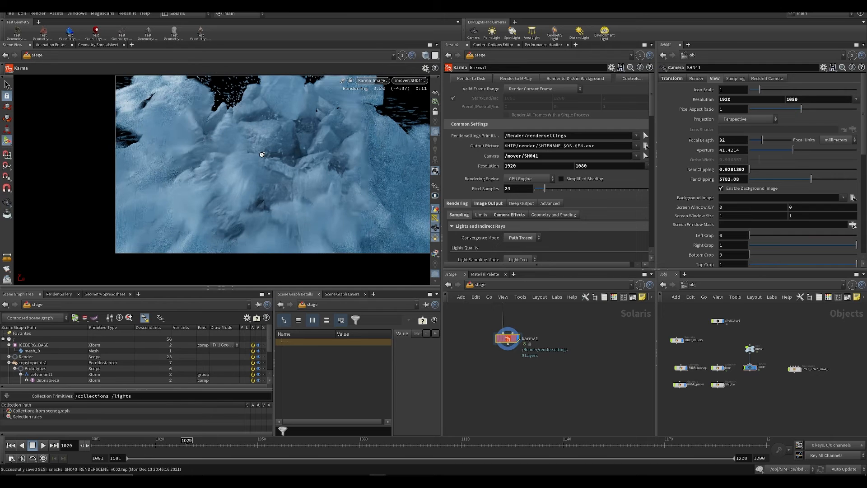
alt+middle_drag(269, 161, 231, 180)
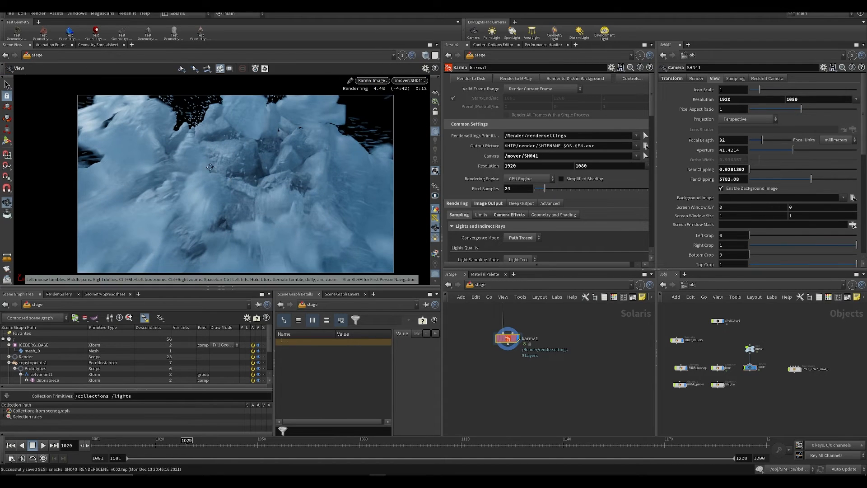
alt+middle_drag(185, 165, 202, 160)
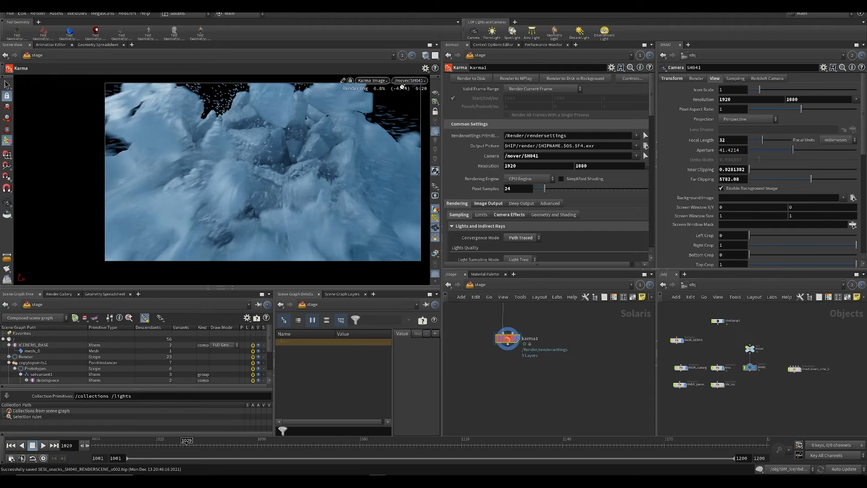
click(435, 254)
click(445, 272)
alt+middle_drag(315, 147, 305, 166)
alt+right_drag(305, 166, 289, 147)
scroll(572, 186, down, 2)
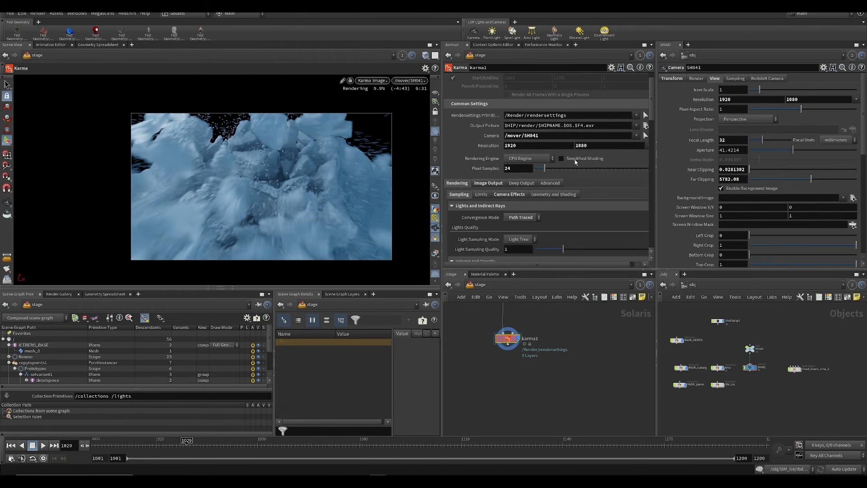
alt+middle_drag(294, 181, 303, 162)
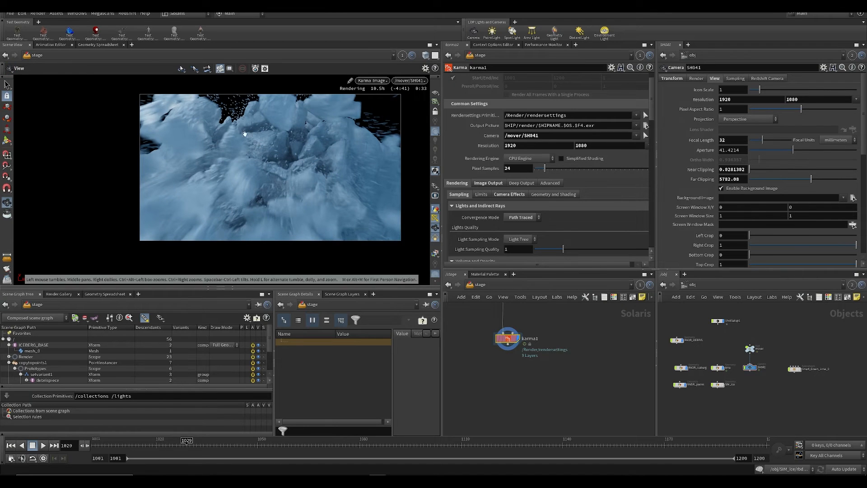
click(369, 79)
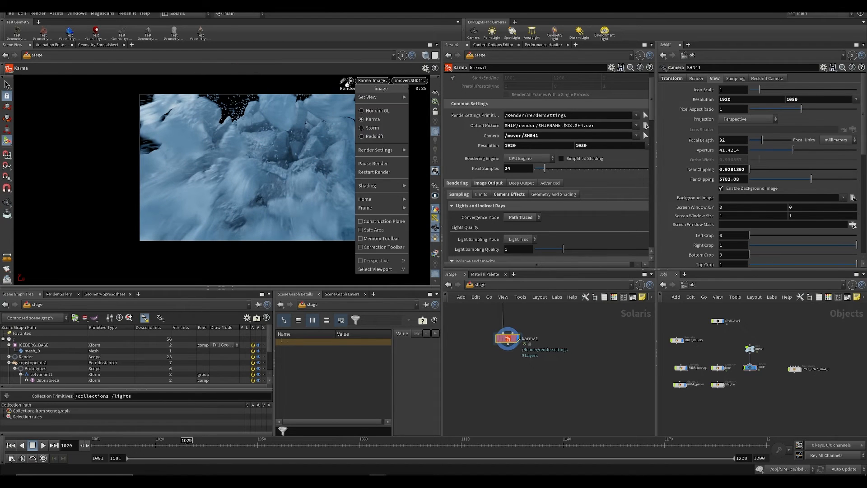
click(347, 84)
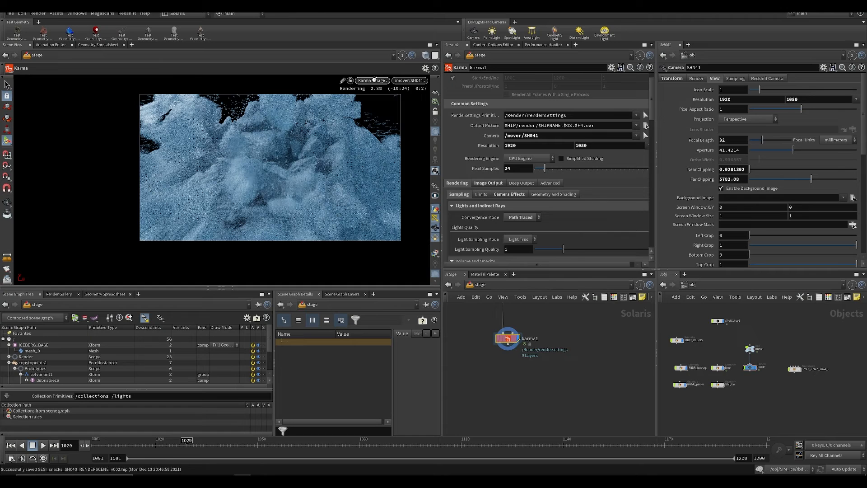
Step: Switch the viewport renderer from Karma to Houdini GL and save the scene
click(376, 80)
click(385, 114)
scroll(488, 365, down, 3)
key(ctrl+s)
Step: Add a SOP Import node in an empty area of the stage network, beside the main node chain
middle_drag(490, 364, 536, 410)
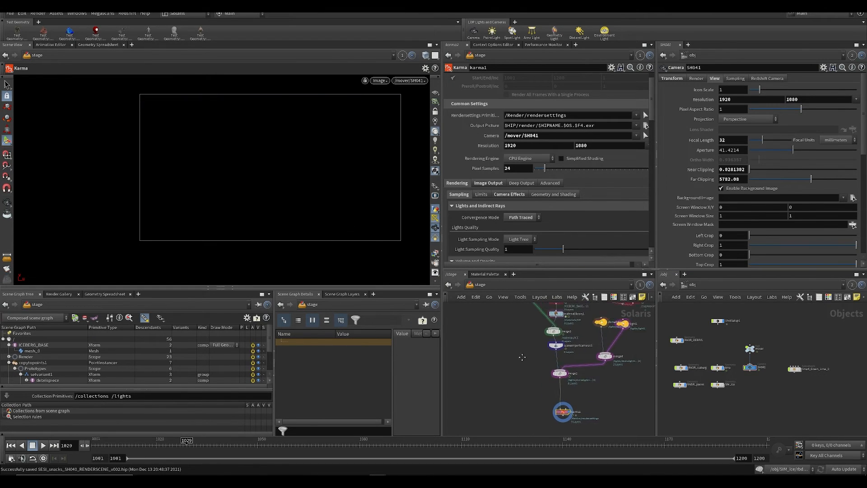
middle_drag(512, 310, 528, 351)
key(Tab)
text(sop i)
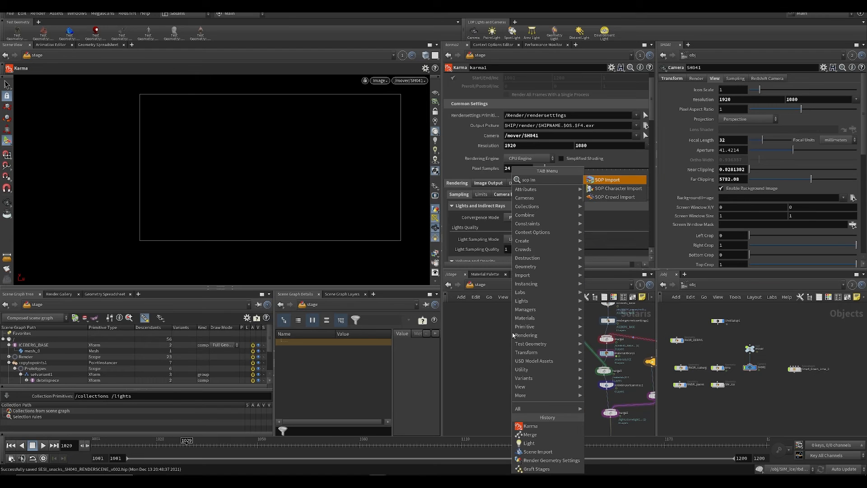
key(Return)
click(515, 334)
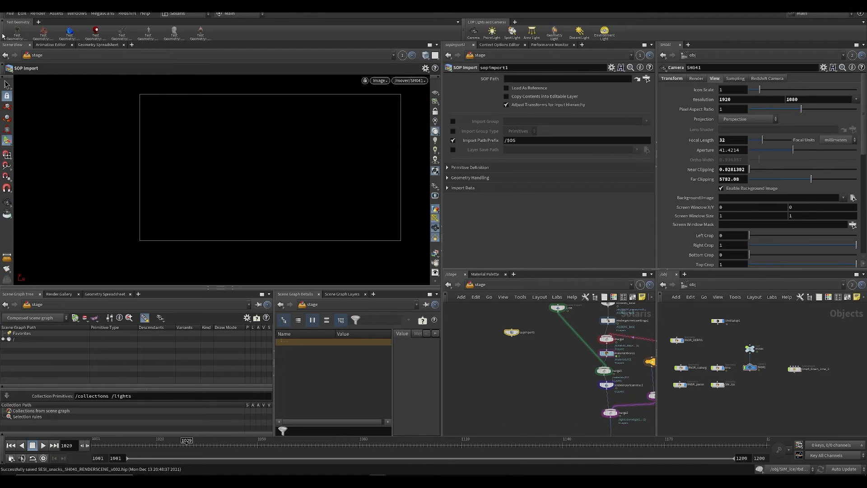
key(Escape)
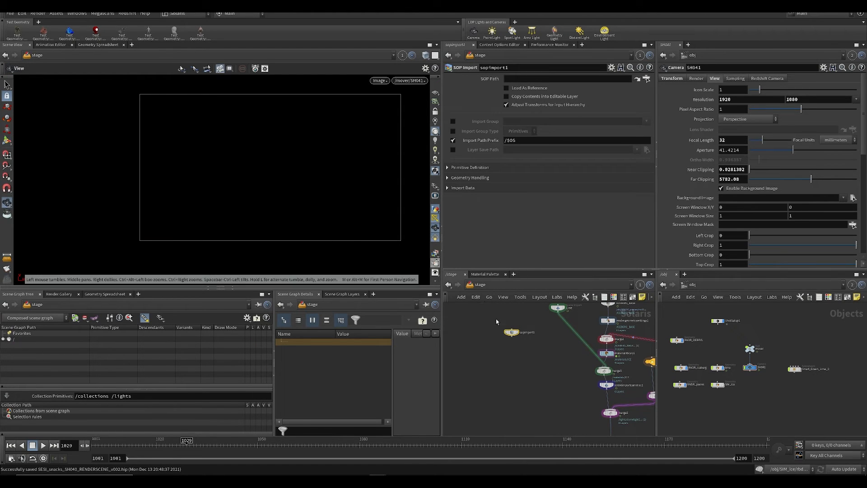
Step: Display the SOP Import node in the perspective view and save the scene
click(522, 327)
key(space+1)
key(ctrl+s)
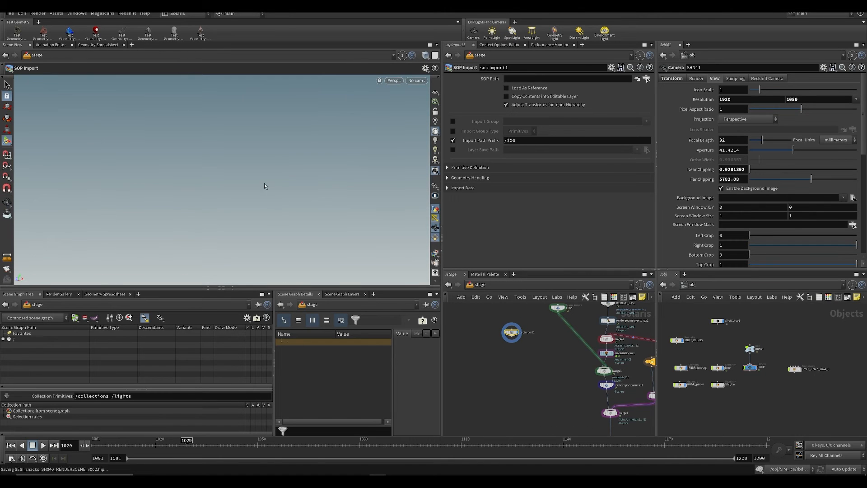
Step: Set the SOP Import's SOP Path to the smoke simulation's output null, /obj/SMOKE_SIM/OUT_SMOKE
middle_drag(695, 343, 722, 348)
scroll(714, 348, up, 3)
middle_drag(690, 308, 789, 400)
scroll(790, 400, down, 3)
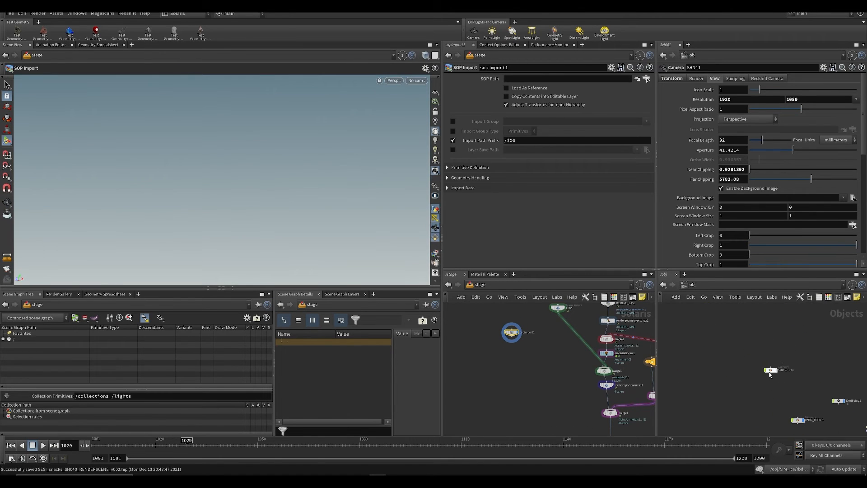
click(772, 369)
double_click(770, 370)
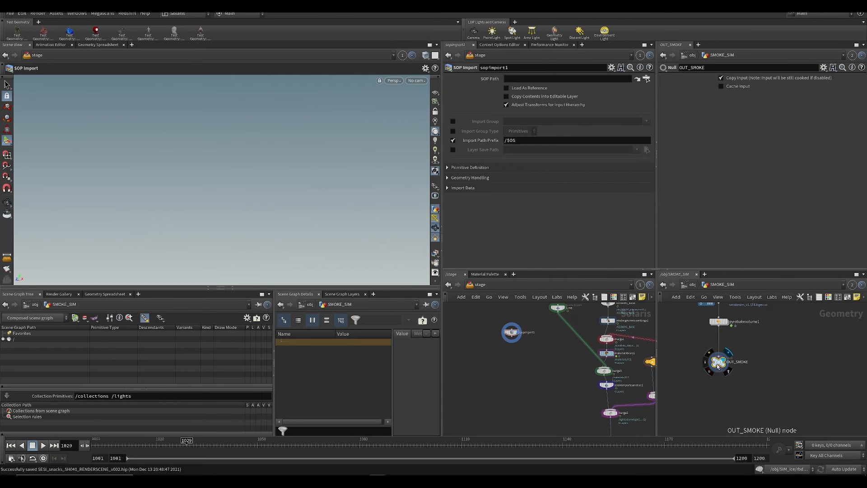
drag(717, 364, 524, 79)
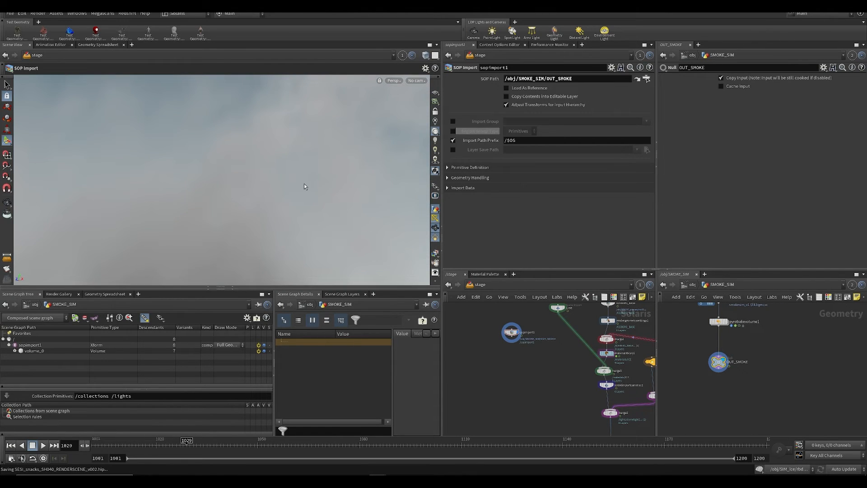
Step: Render the imported smoke volume with Karma in the viewport and save the scene
key(Escape)
alt+right_drag(210, 181, 337, 188)
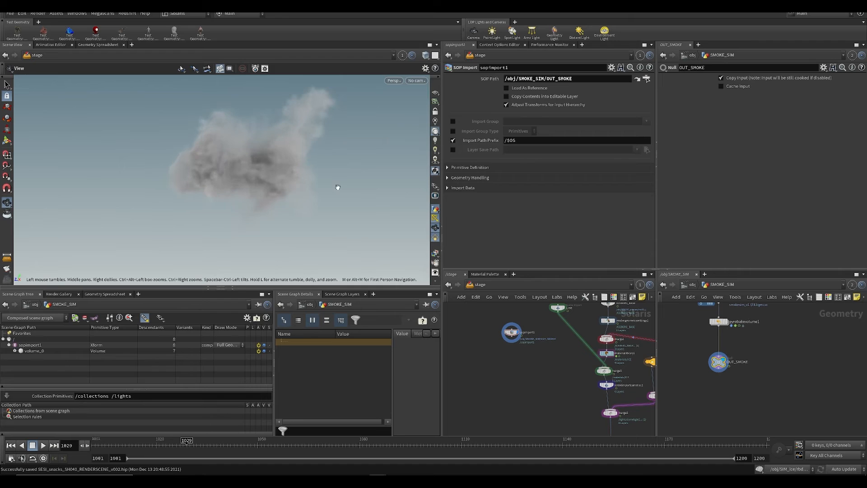
click(394, 82)
click(399, 120)
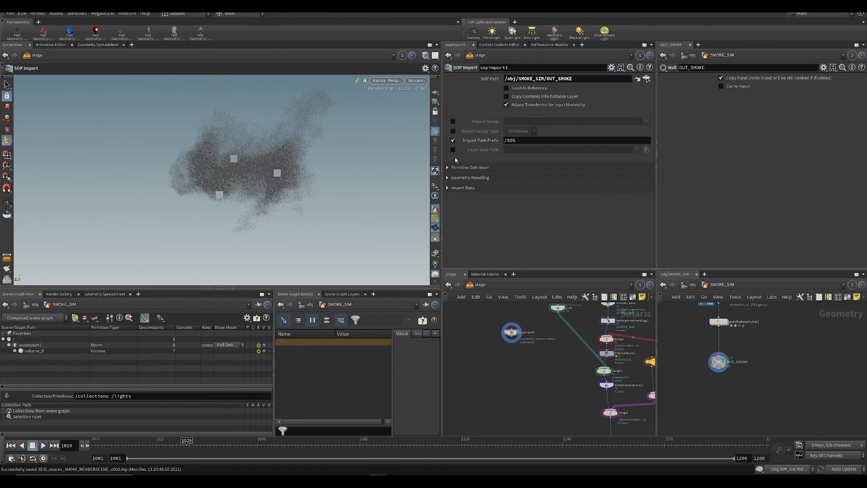
alt+drag(227, 168, 212, 160)
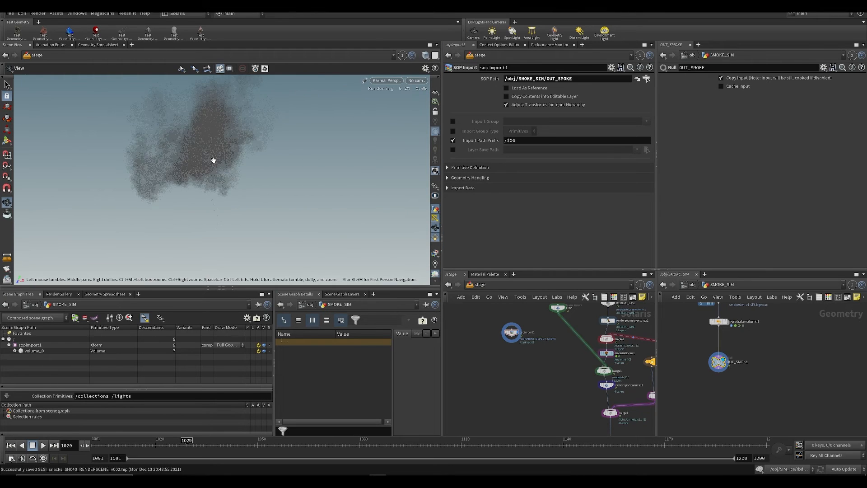
alt+middle_drag(212, 161, 249, 171)
key(ctrl+s)
middle_drag(544, 421, 533, 353)
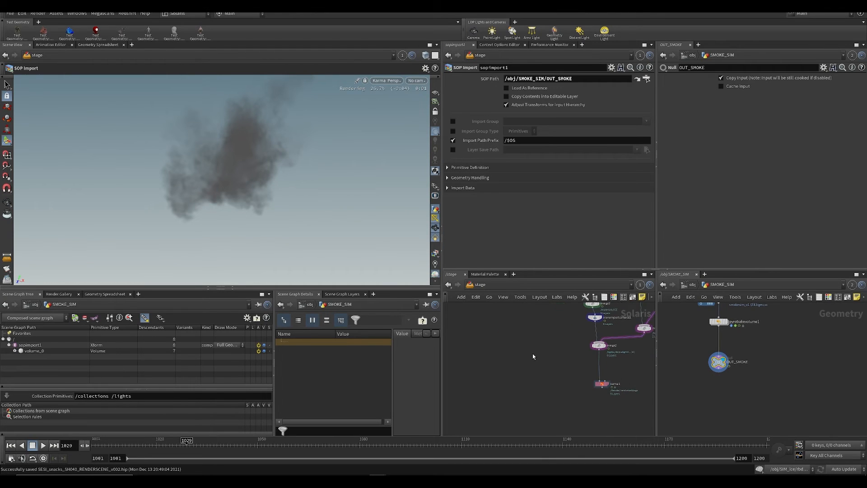
Step: Add a Merge node below the smoke SOP Import in the stage network and connect the import to it
middle_drag(682, 358, 705, 418)
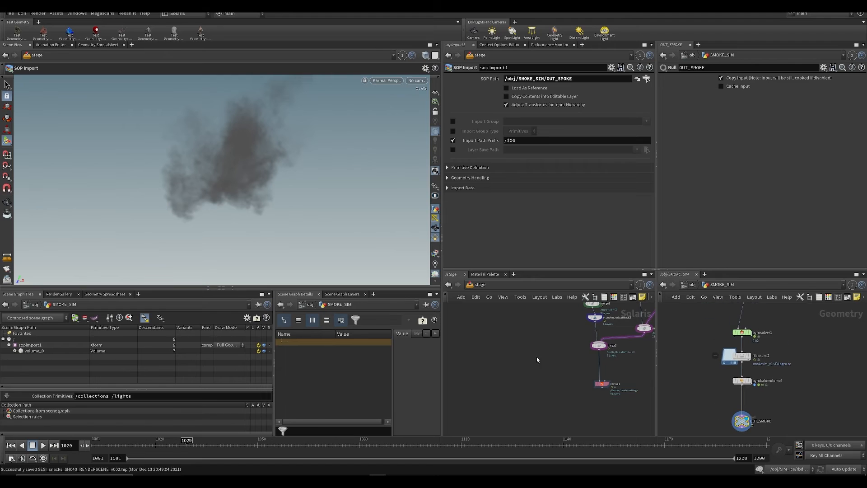
middle_drag(511, 312, 515, 335)
scroll(514, 384, down, 1)
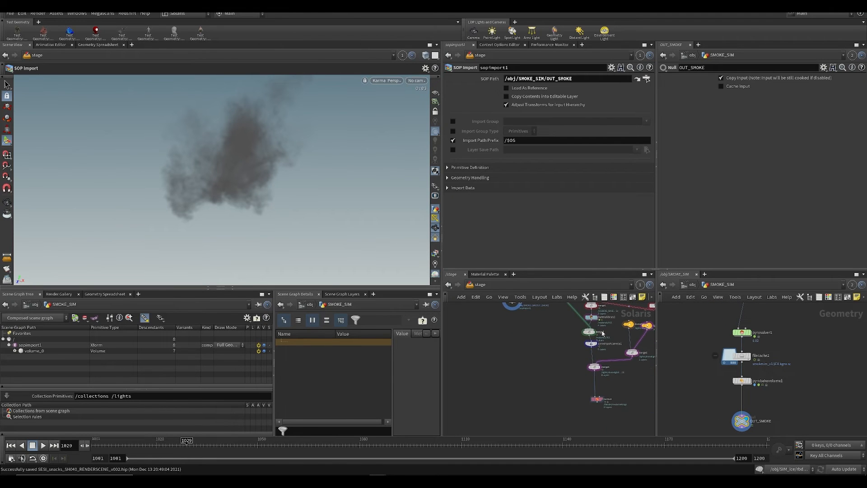
middle_drag(574, 347, 575, 366)
scroll(533, 369, up, 2)
key(Tab)
text(mer)
key(Return)
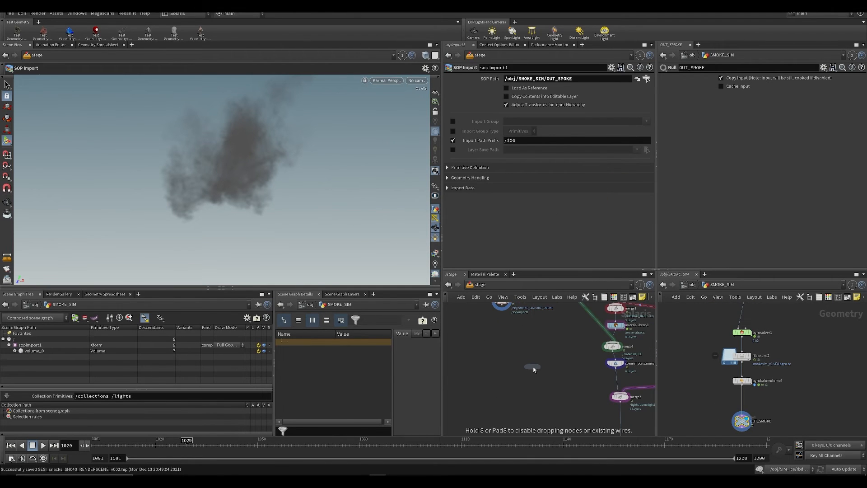
click(502, 391)
drag(500, 310, 505, 391)
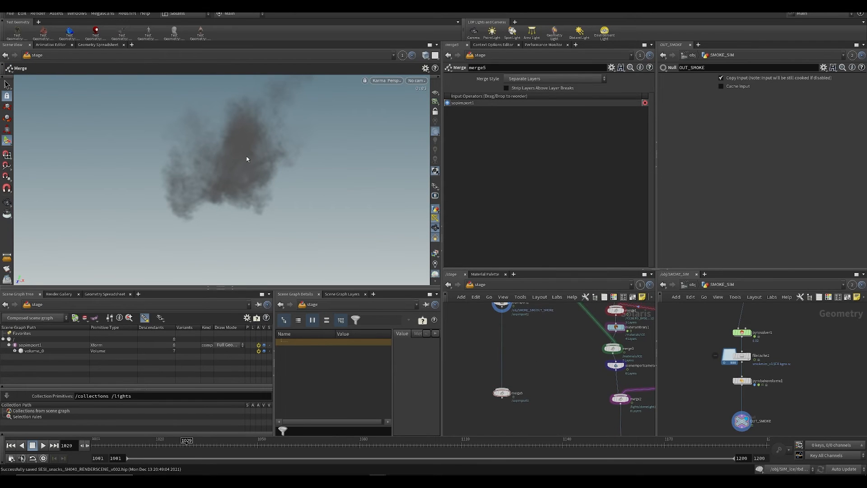
Step: Set the viewport background's color scheme to Dark and save the scene
key(d)
click(578, 154)
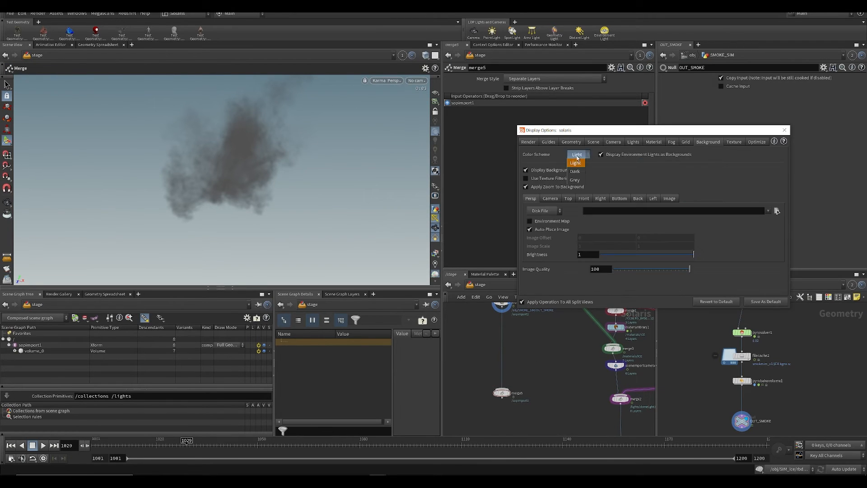
click(576, 172)
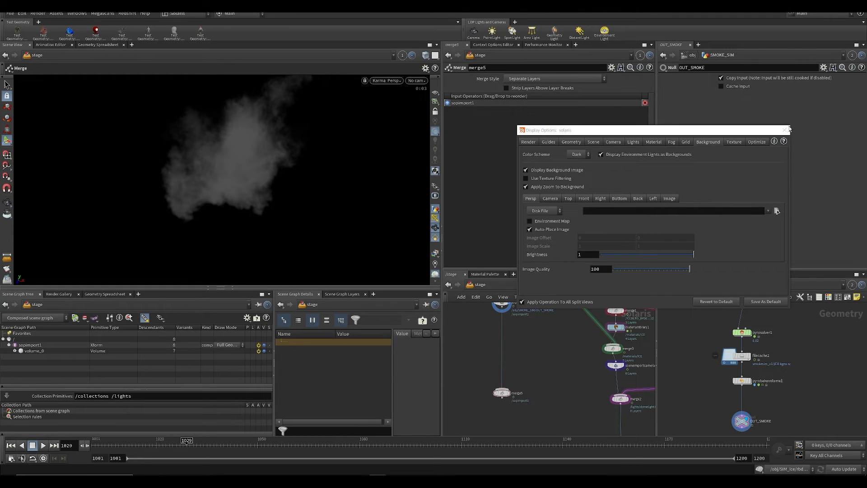
click(785, 130)
key(ctrl+s)
Step: Switch the viewport off Karma, cut the camera Scene Import out of the main chain and paste it beside the chain
middle_drag(549, 366, 535, 412)
middle_drag(571, 345, 545, 323)
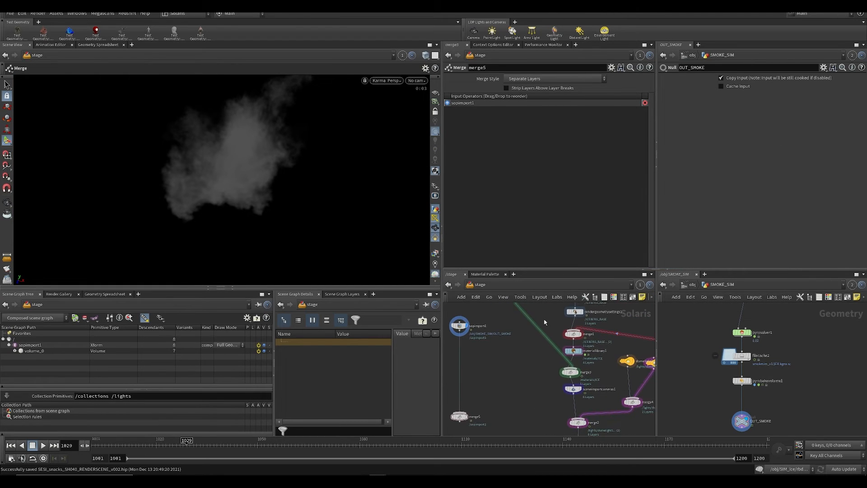
middle_drag(545, 396, 544, 360)
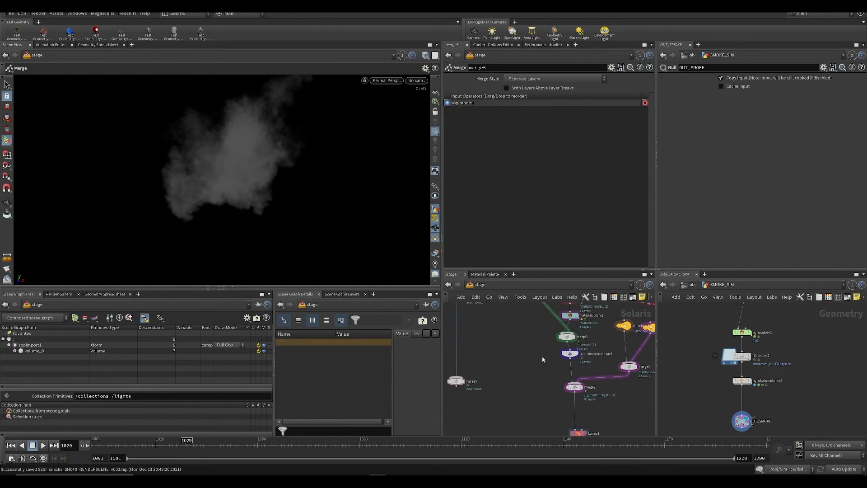
click(388, 82)
click(395, 111)
key(ctrl+x)
mouse_move(575, 363)
mouse_down()
mouse_move(542, 357)
mouse_move(550, 360)
mouse_up()
key(ctrl+v)
key(y)
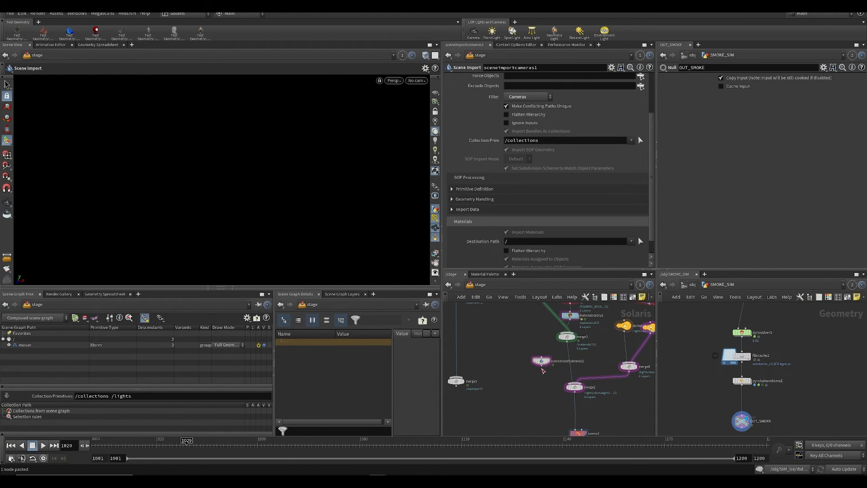
Step: Connect the camera import to the main and smoke merges, feed the lights into the smoke merge, display it and save
click(541, 365)
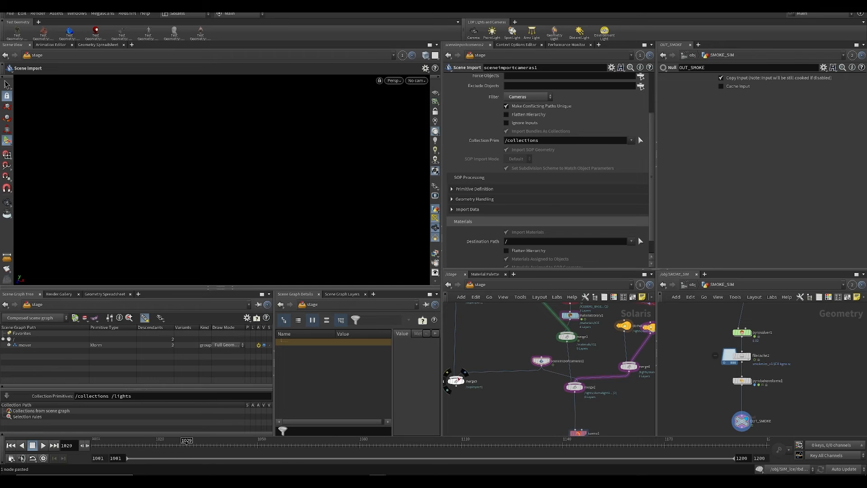
click(457, 380)
click(465, 380)
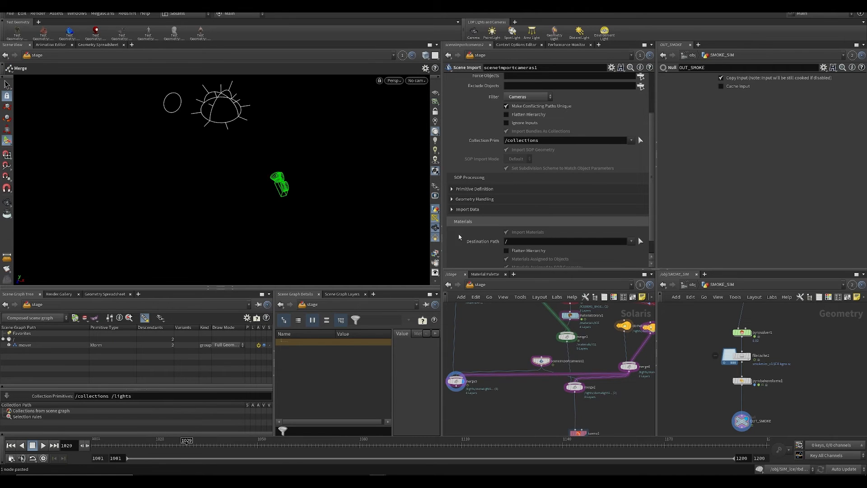
key(ctrl+s)
Step: Render the lit smoke with Karma in the perspective view from a new angle and save the scene
click(395, 83)
click(403, 120)
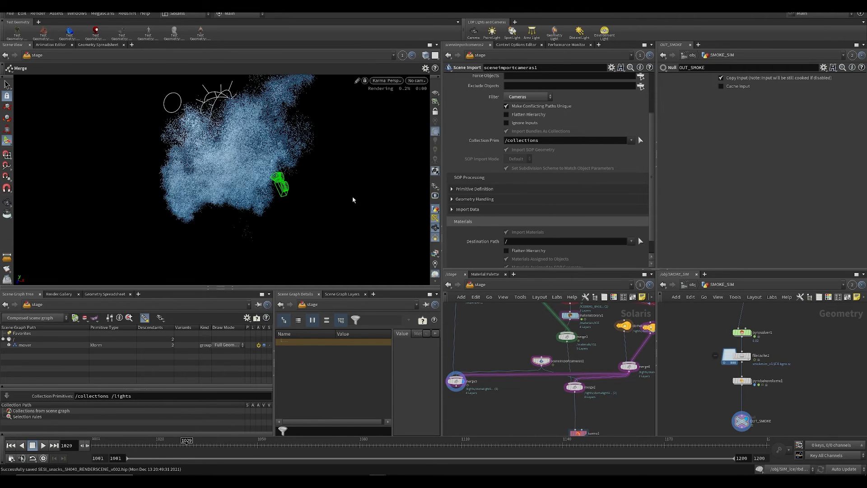
alt+drag(272, 178, 325, 159)
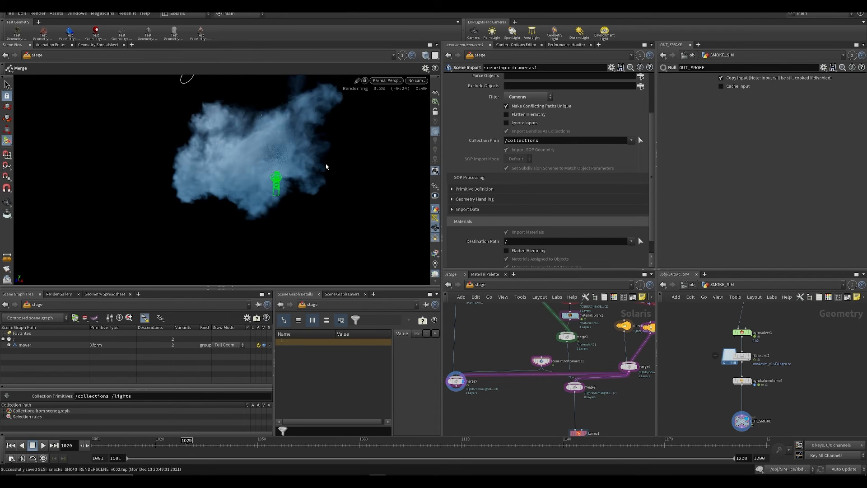
alt+drag(277, 185, 289, 183)
key(ctrl+s)
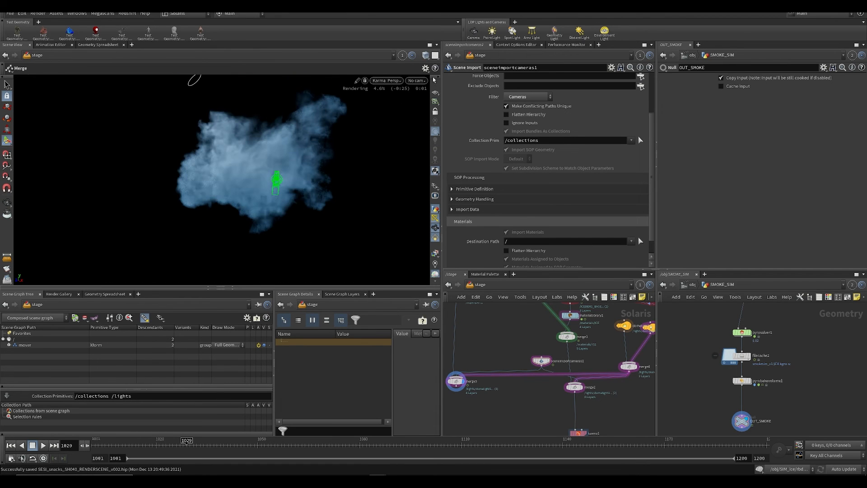
Step: Look through the imported shot camera, preview the smoke at frame 1013 and check the viewport's Karma render options
click(416, 80)
click(424, 89)
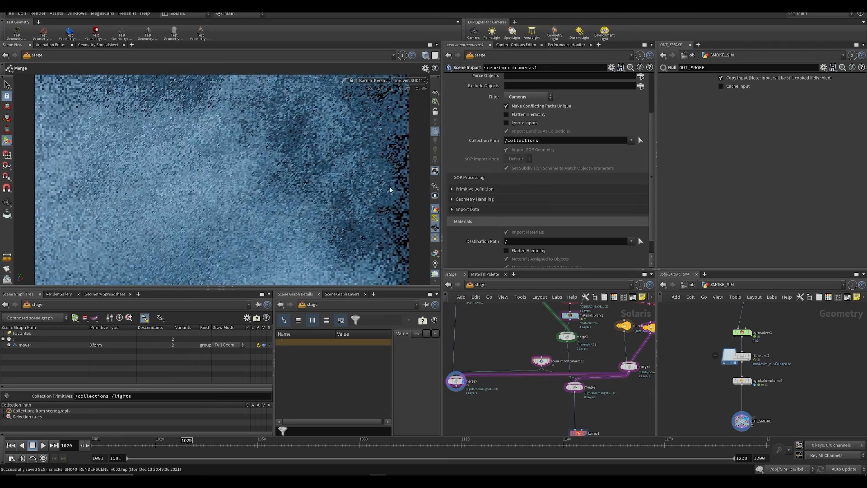
click(151, 441)
drag(150, 441, 132, 441)
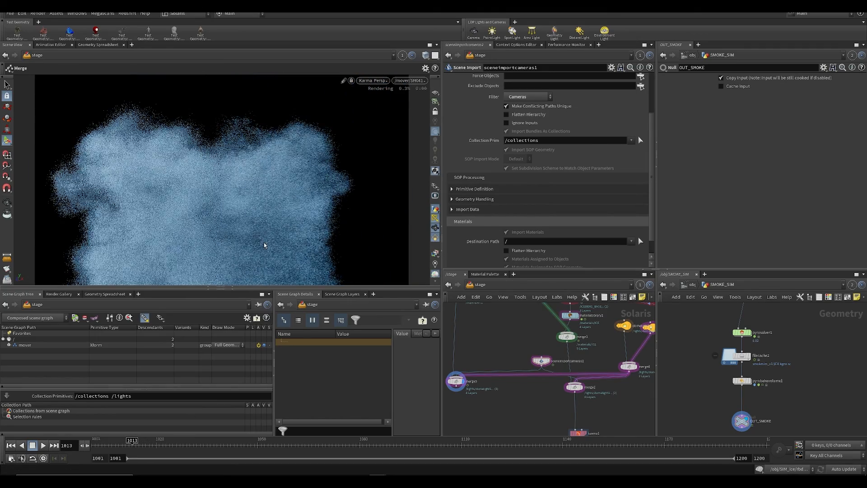
key(d)
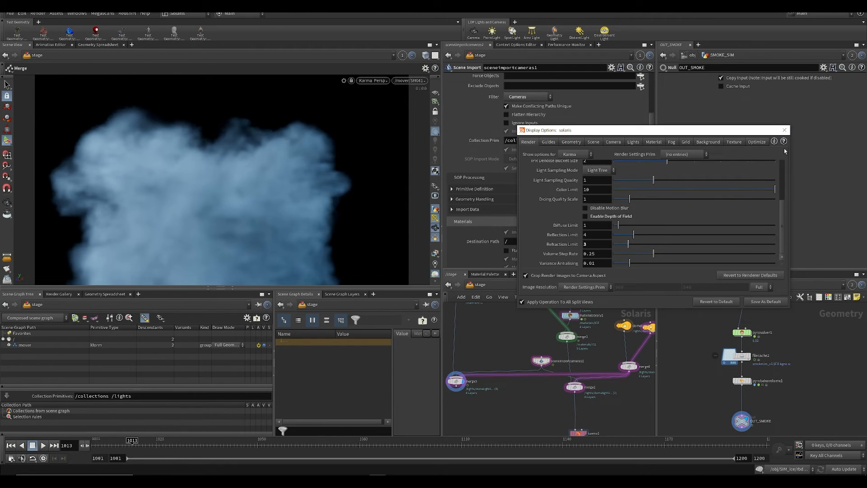
click(784, 130)
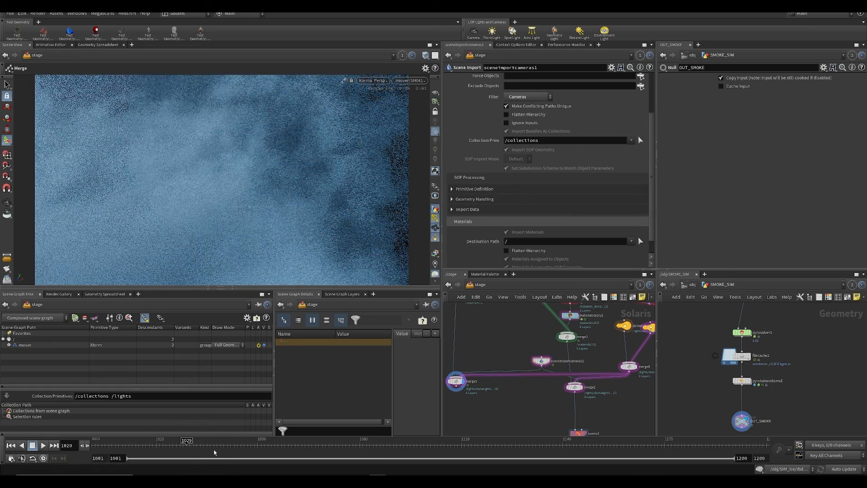
Step: Save the scene and move to frame 1015 to preview the smoke through the shot camera
middle_drag(508, 436, 543, 376)
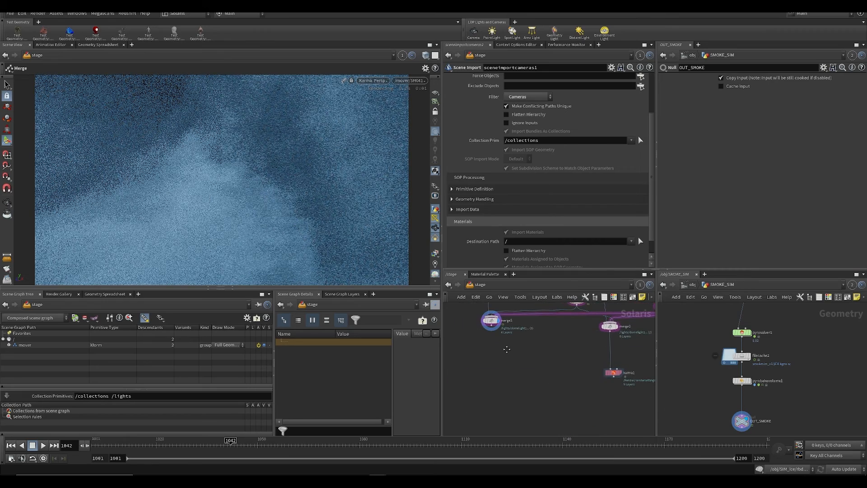
key(ctrl+s)
middle_drag(500, 340, 495, 376)
scroll(494, 376, down, 3)
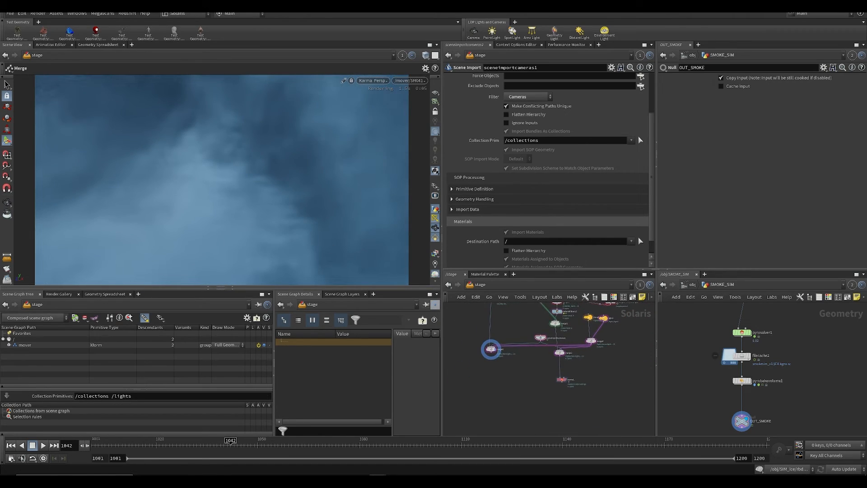
drag(173, 445, 141, 447)
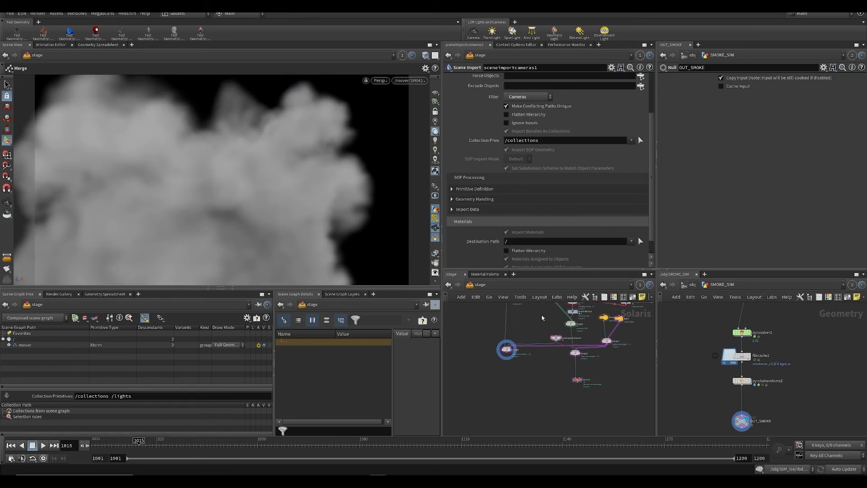
Step: Add a Render Geometry Settings node in the smoke branch, feed it from ICEBERG_BASE, display it and save the scene
middle_drag(543, 318, 536, 346)
key(Tab)
text(ge)
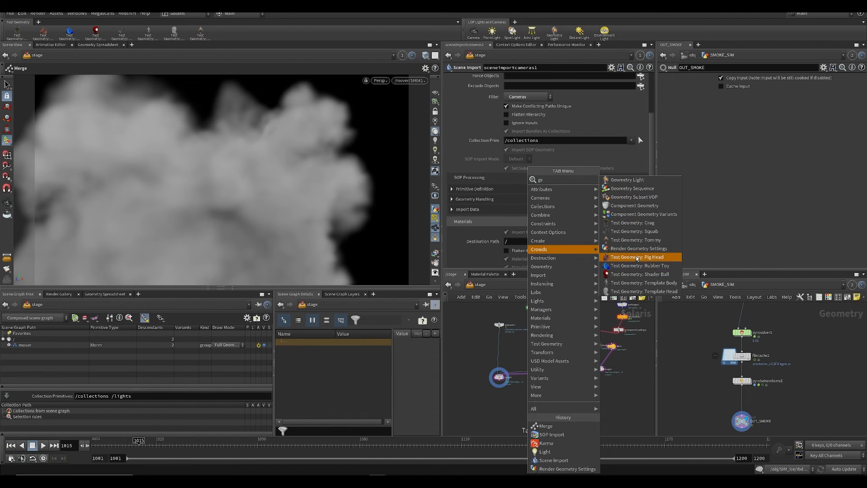
click(639, 248)
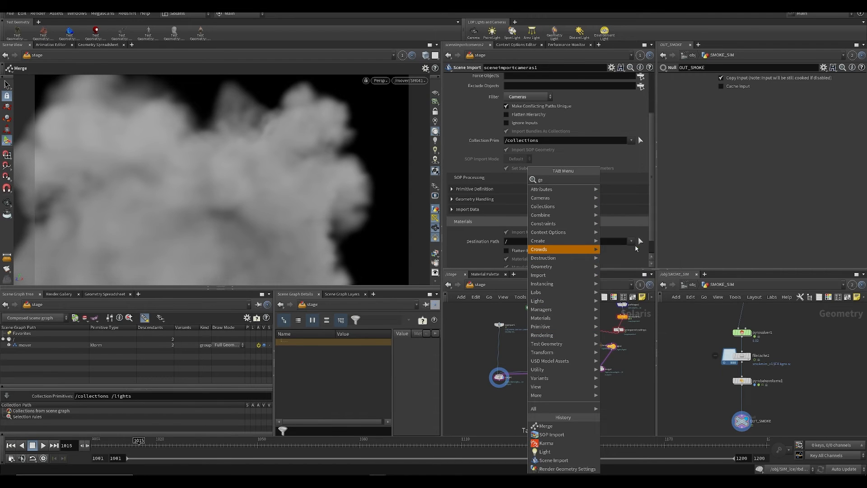
click(504, 355)
click(505, 353)
middle_drag(552, 327, 544, 370)
scroll(553, 335, up, 3)
click(567, 336)
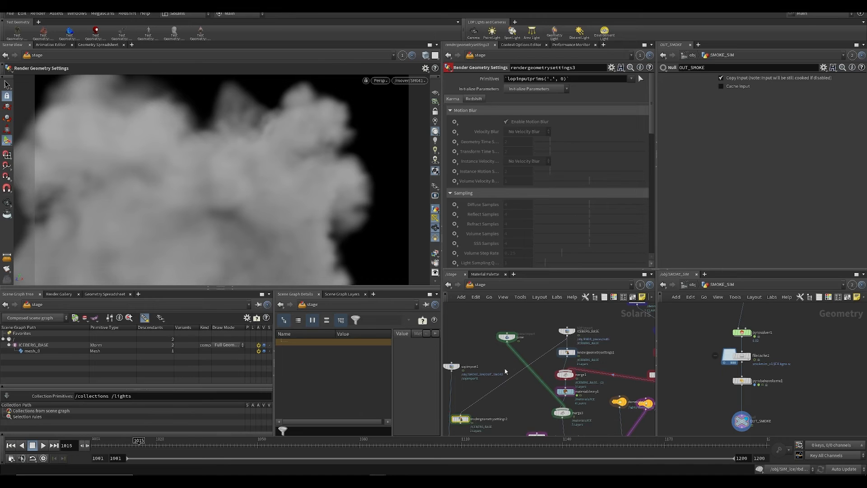
middle_drag(494, 389, 545, 307)
click(514, 338)
key(ctrl+s)
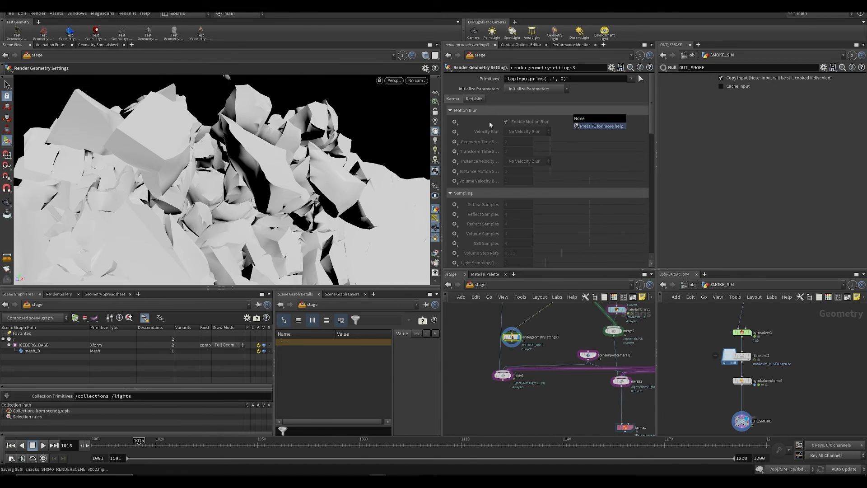
Step: Try activating the instance velocity blur and instance motion samples settings on the new node, and delete the node
click(456, 165)
click(465, 170)
click(456, 171)
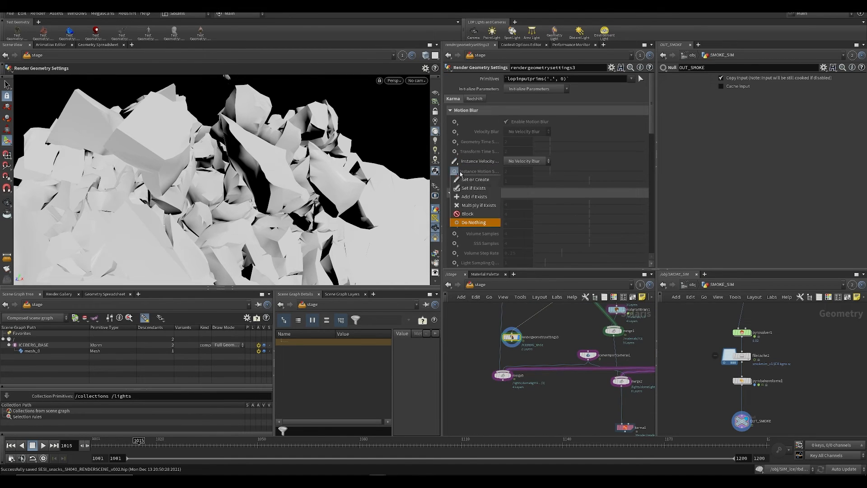
click(465, 180)
drag(522, 339, 520, 338)
key(Delete)
Step: Duplicate the iceberg's Render Geometry Settings node into the smoke branch, wire it from ICEBERG_BASE to the smoke merge, display it and save
middle_drag(559, 324, 540, 388)
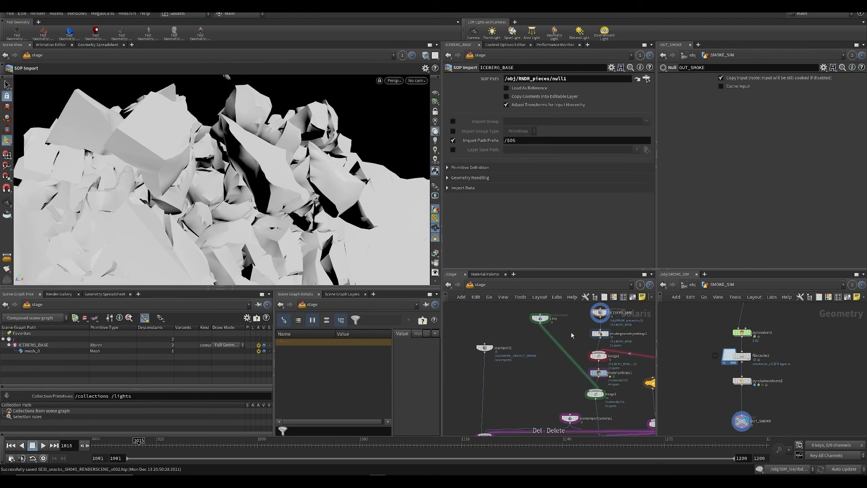
drag(571, 332, 598, 344)
key(ctrl+c)
key(ctrl+v)
drag(518, 376, 501, 395)
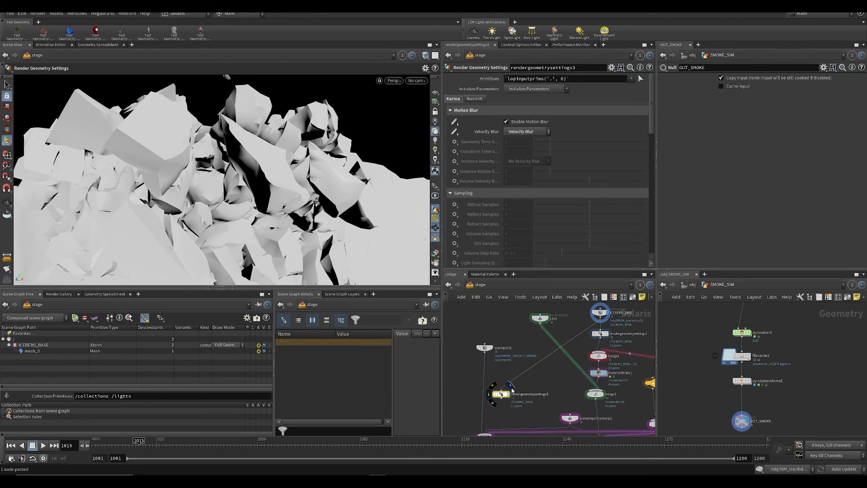
click(510, 392)
middle_drag(510, 394, 521, 337)
key(ctrl+s)
drag(497, 376, 512, 344)
Step: Review the shading, light and geometry settings of the smoke branch's Render Geometry Settings node and the debris branch in the network
scroll(565, 196, down, 8)
scroll(563, 199, down, 8)
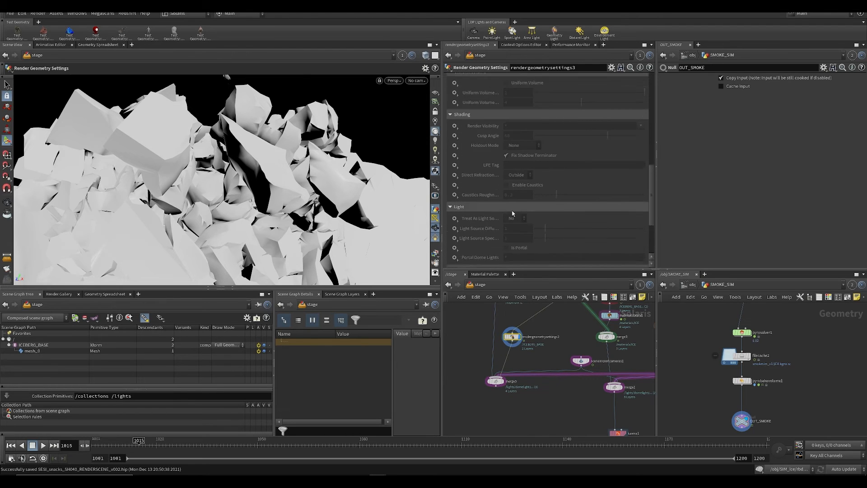
scroll(528, 195, up, 3)
mouse_move(575, 342)
middle_down()
mouse_move(532, 408)
mouse_move(567, 300)
middle_up()
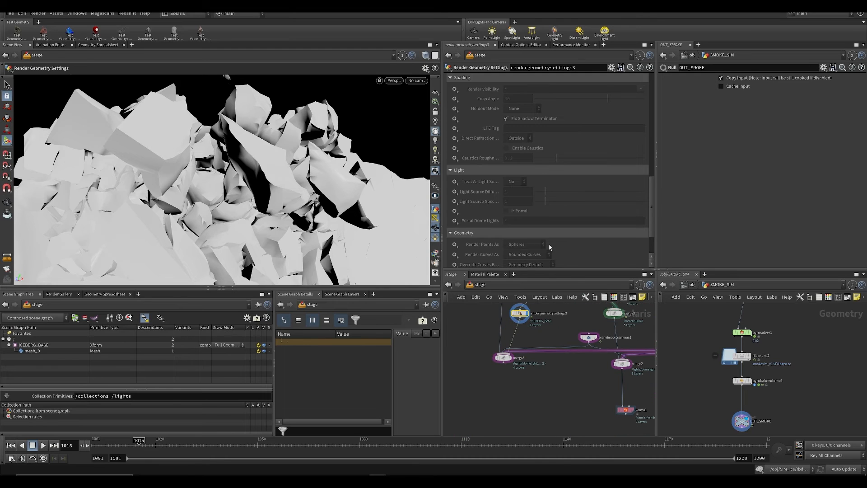
middle_drag(604, 350, 489, 424)
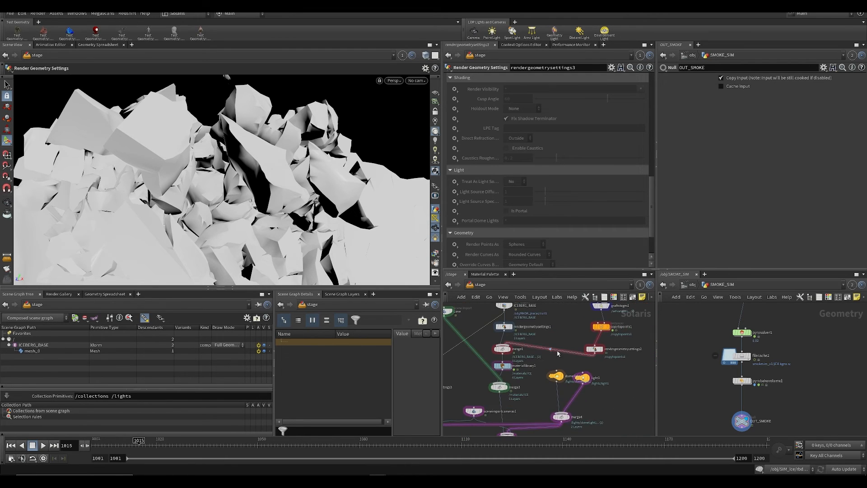
middle_drag(560, 353, 550, 384)
middle_drag(578, 342, 598, 330)
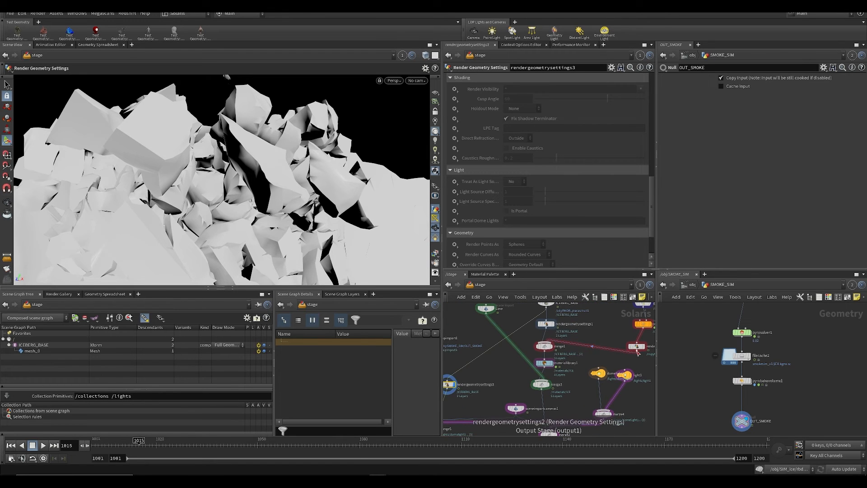
middle_drag(479, 373, 545, 343)
key(Tab)
key(Escape)
Step: Set the holdout mode to Matte on the smoke branch's Render Geometry Settings node and save the scene
scroll(472, 378, up, 1)
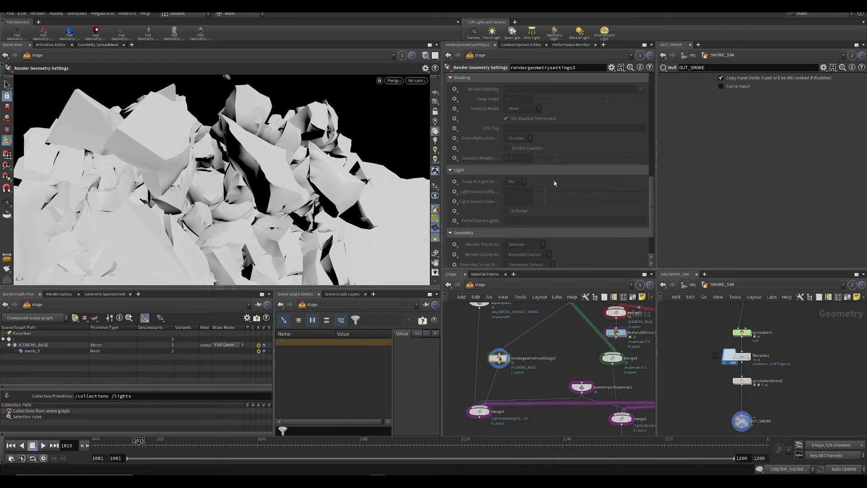
scroll(541, 199, down, 3)
scroll(482, 177, up, 3)
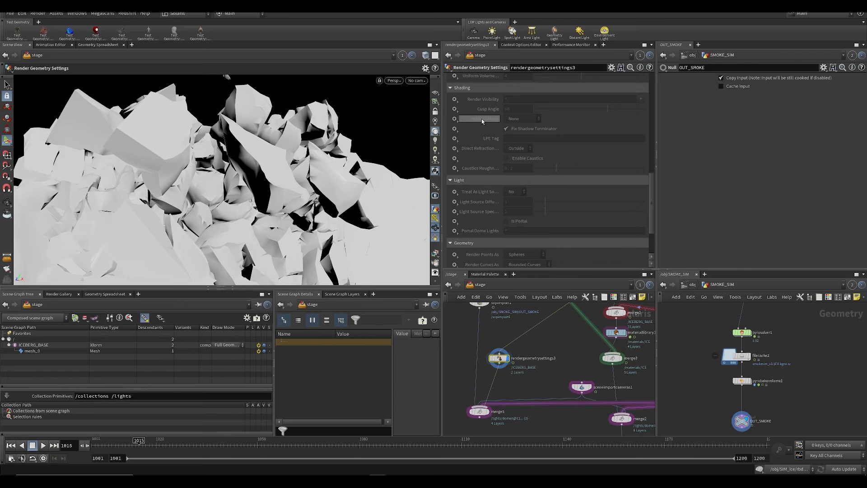
scroll(484, 148, up, 1)
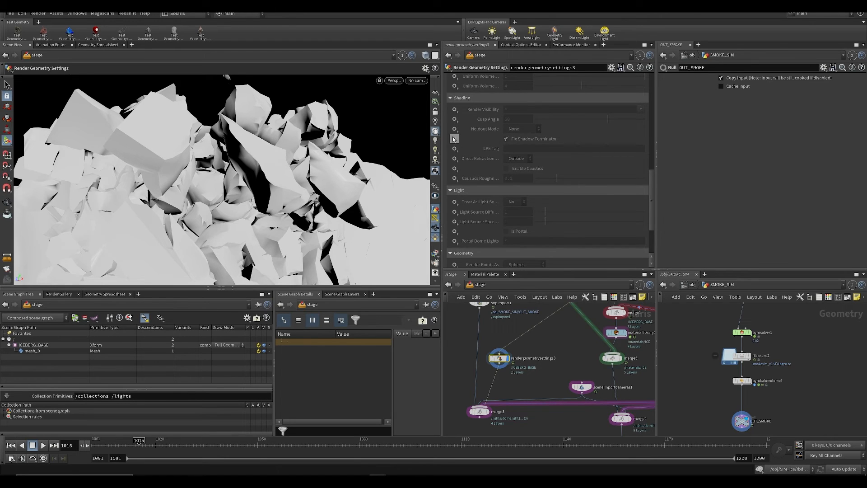
click(515, 129)
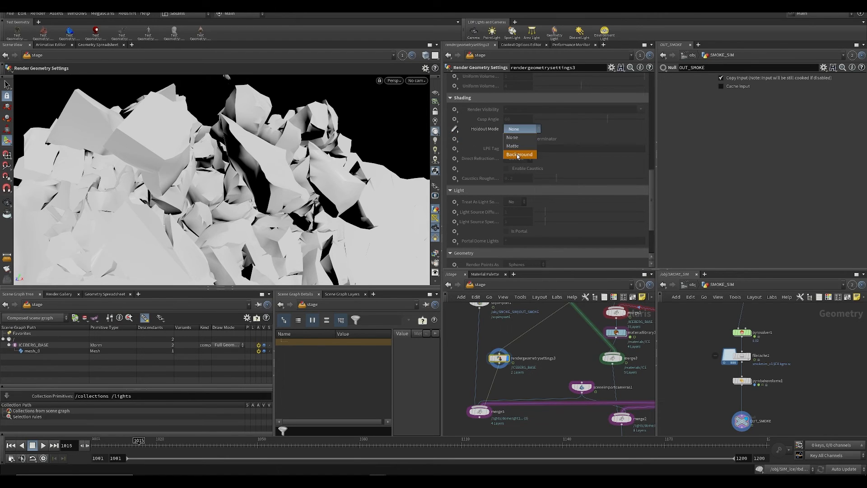
click(515, 146)
middle_drag(501, 383, 511, 344)
key(ctrl+s)
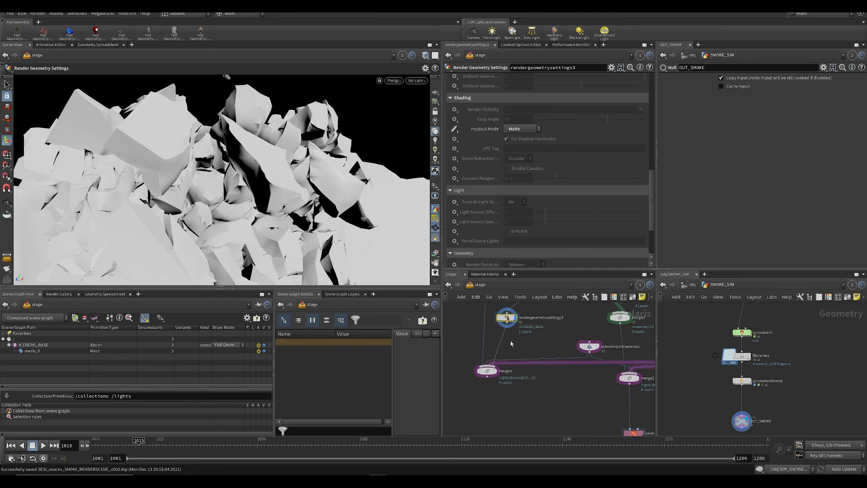
Step: Display the smoke branch's merge, preview it in the viewport with the Karma renderer and save the scene
click(494, 371)
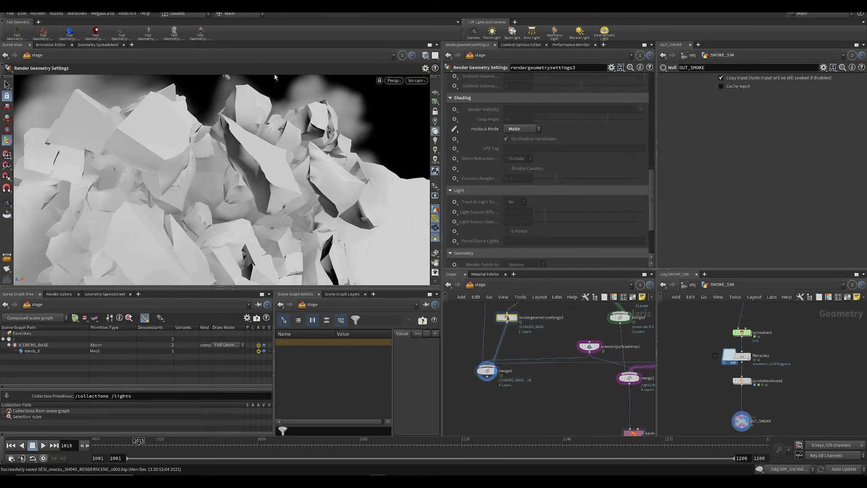
click(393, 80)
click(397, 121)
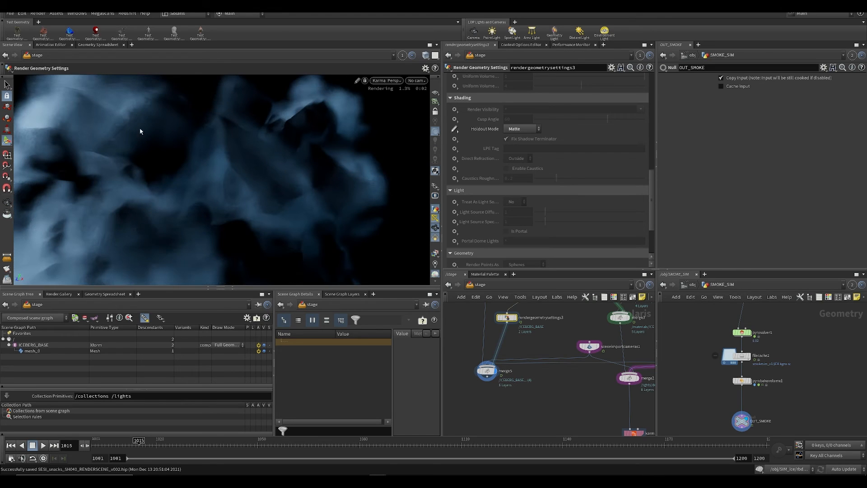
scroll(544, 384, down, 5)
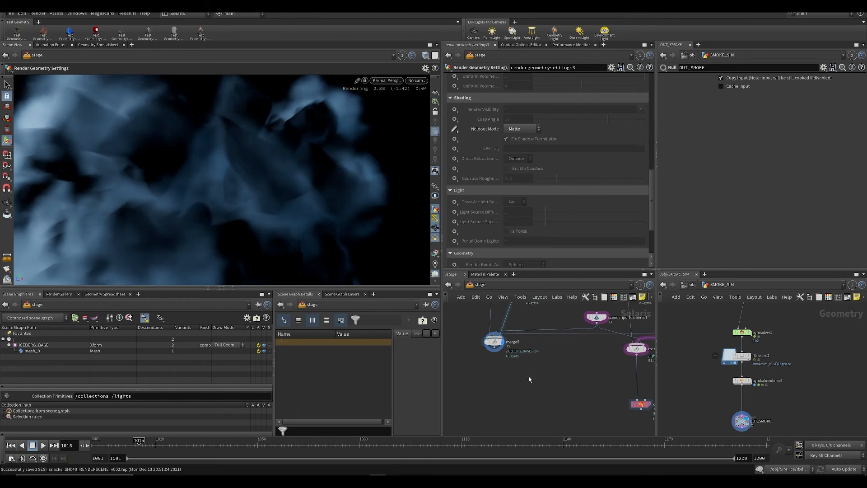
key(ctrl+s)
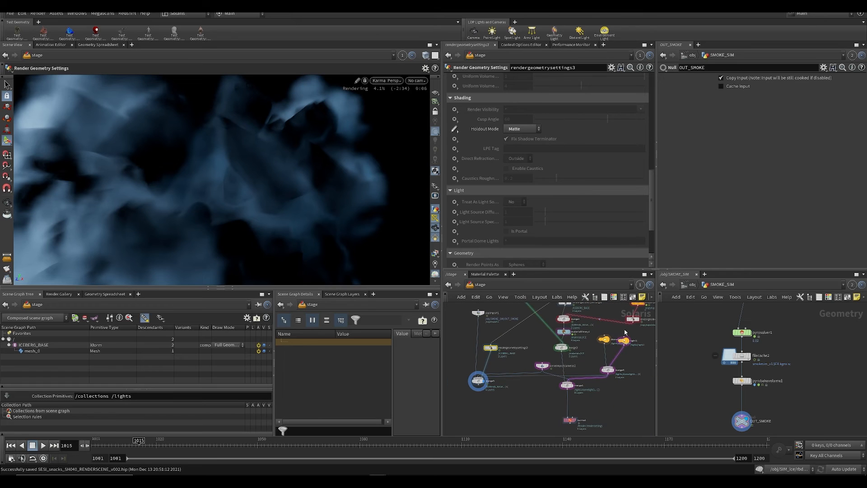
Step: Add a Null node named OUT_DEBRIS beside the debris branch, feed it from the debris Copy to Points node and save
click(491, 347)
key(ctrl+c)
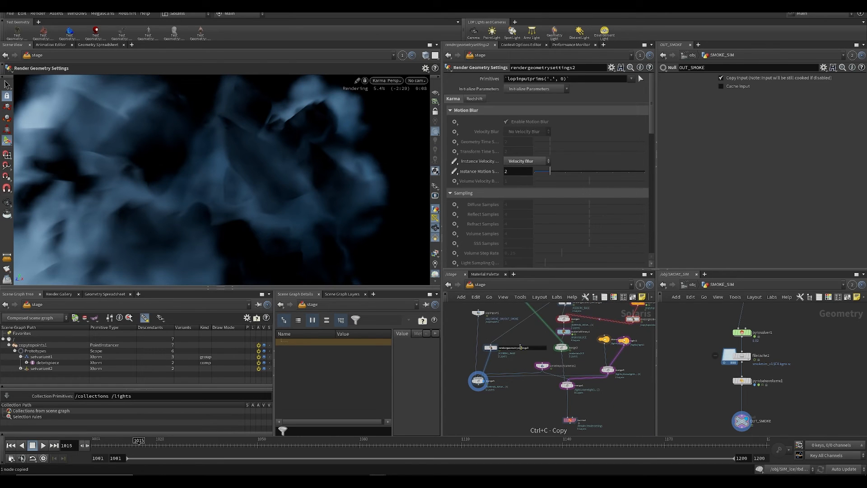
key(Tab)
text(mer)
key(Return)
scroll(638, 353, up, 2)
key(Tab)
middle_drag(639, 352, 596, 373)
text(null)
key(Return)
click(596, 357)
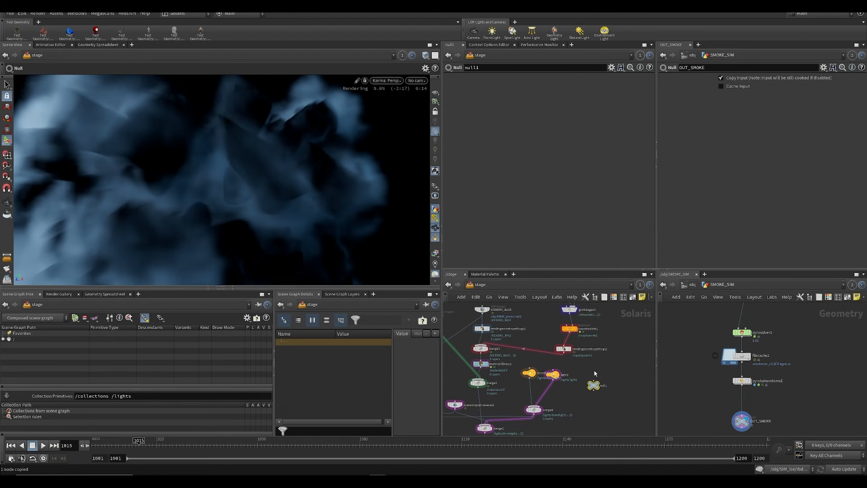
drag(580, 359, 606, 389)
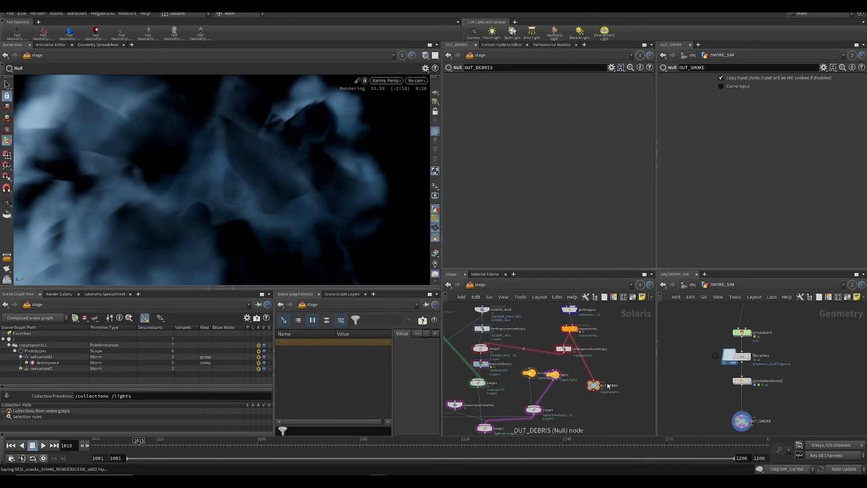
Step: Add a Fetch node in the smoke branch with LOP path /stage/OUT_DEBRIS, return the viewport to Houdini GL and save
key(ctrl+c)
middle_drag(511, 391, 615, 398)
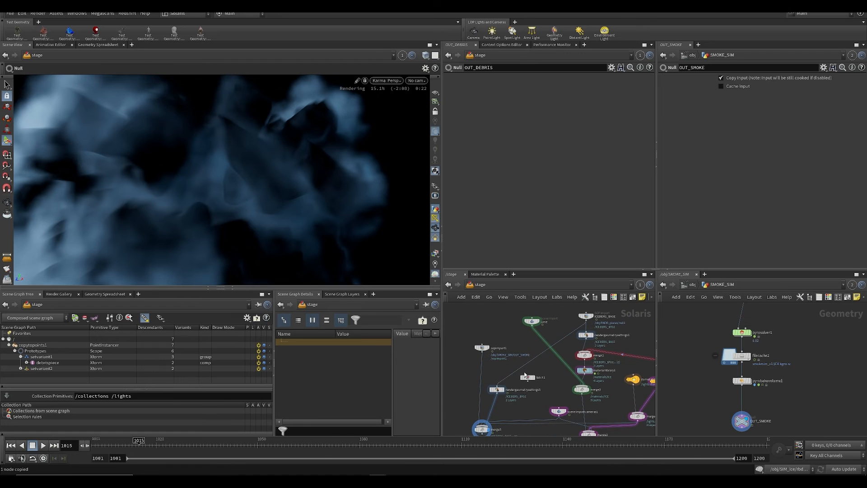
click(527, 378)
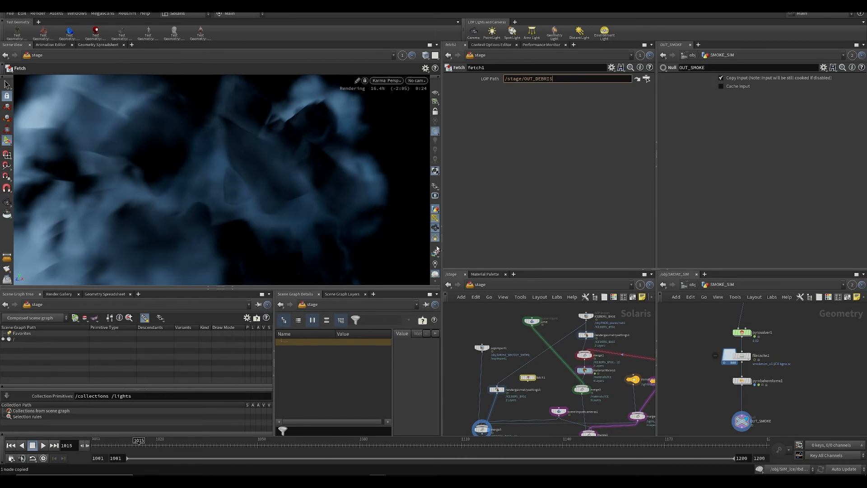
click(382, 84)
click(393, 110)
key(ctrl+s)
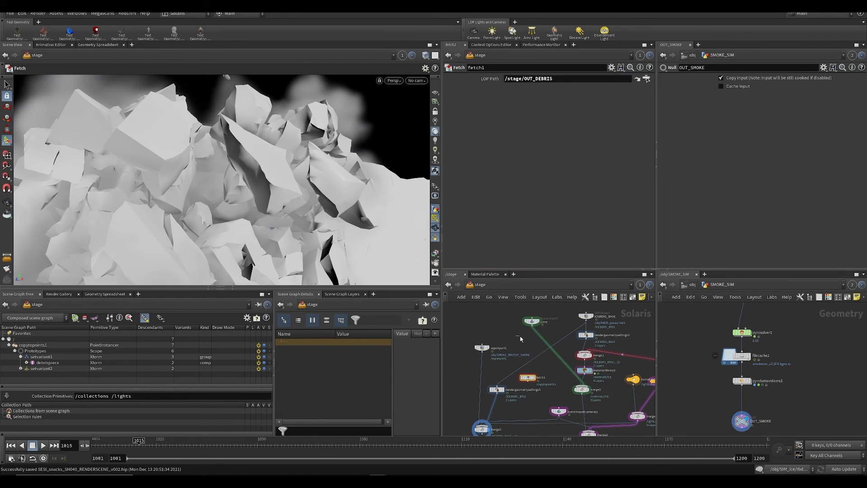
Step: Cut the ICEBERG_BASE wire into the smoke branch's Render Geometry Settings node and place a copy of the Fetch node above it
key(Tab)
key(Escape)
key(y)
drag(523, 352, 538, 382)
key(ctrl+v)
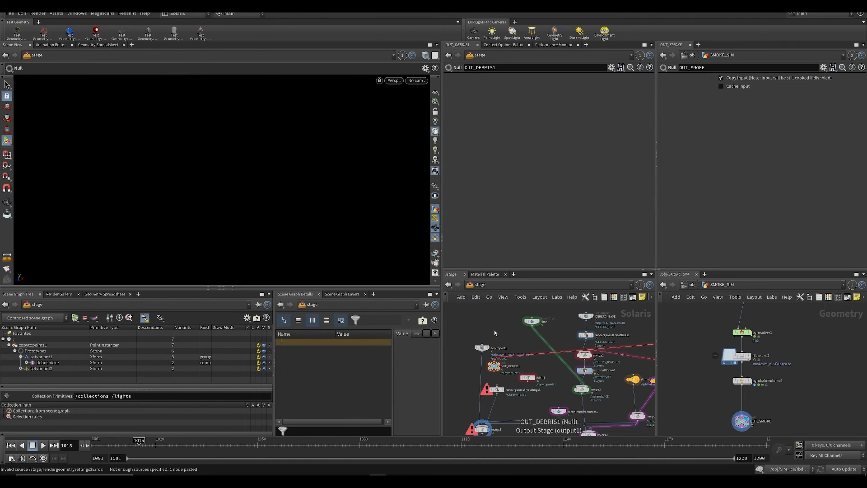
key(Delete)
key(ctrl+z)
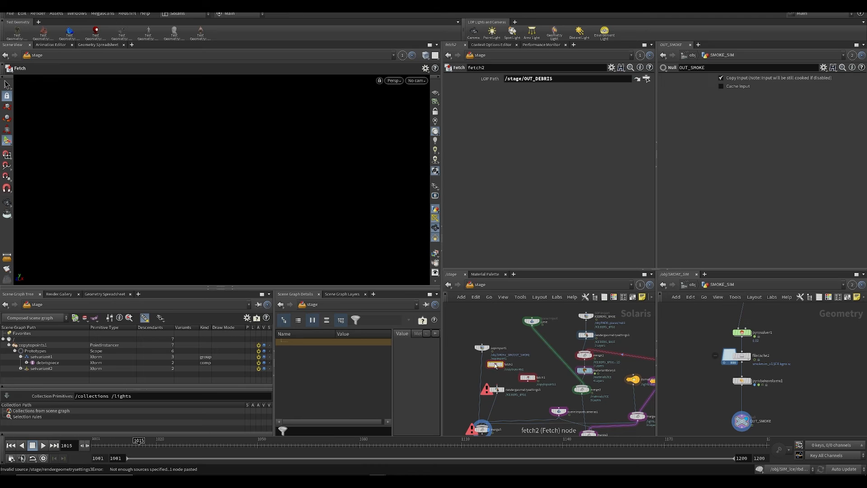
Step: Point the duplicated Fetch node feeding the Render Geometry Settings to ../ICEBERG_BASE and save the scene
key(Tab)
text(null)
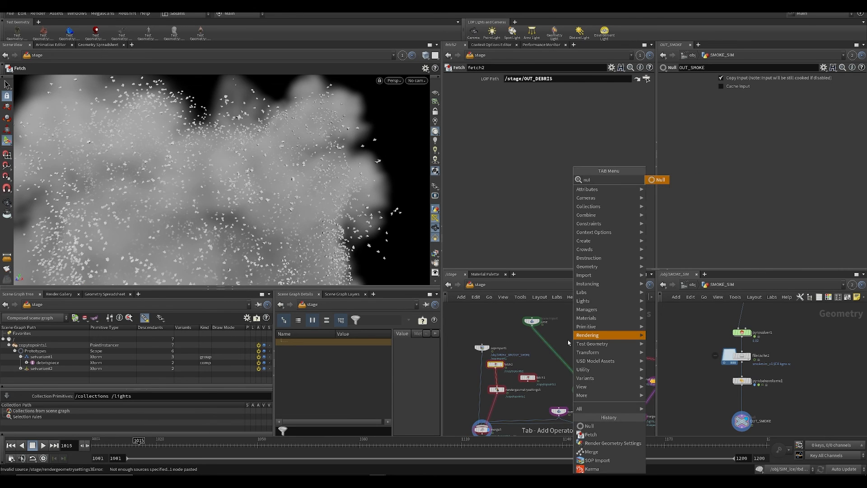
key(Return)
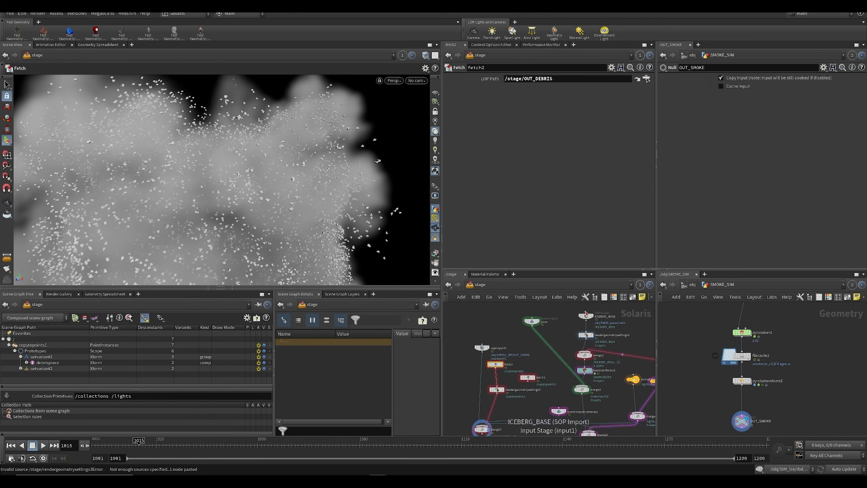
drag(529, 81, 529, 81)
key(ctrl+s)
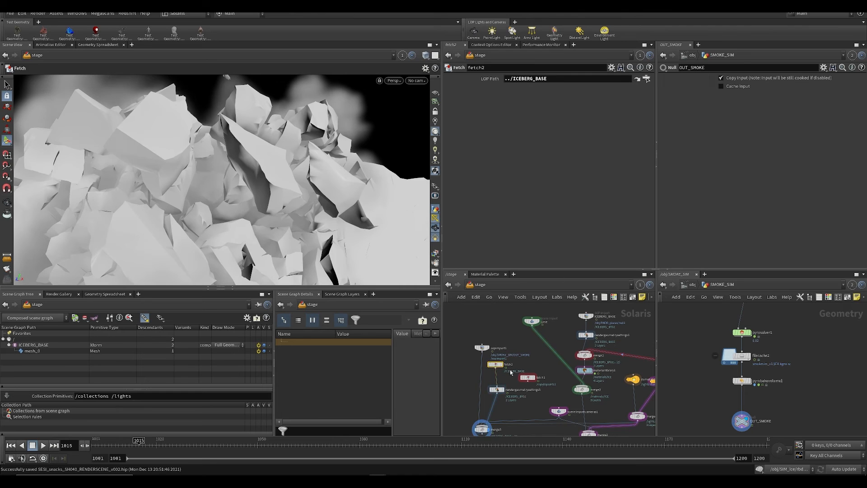
Step: Set the debris Fetch node's LOP path to ../OUT_DEBRIS
click(554, 330)
middle_drag(531, 375, 454, 353)
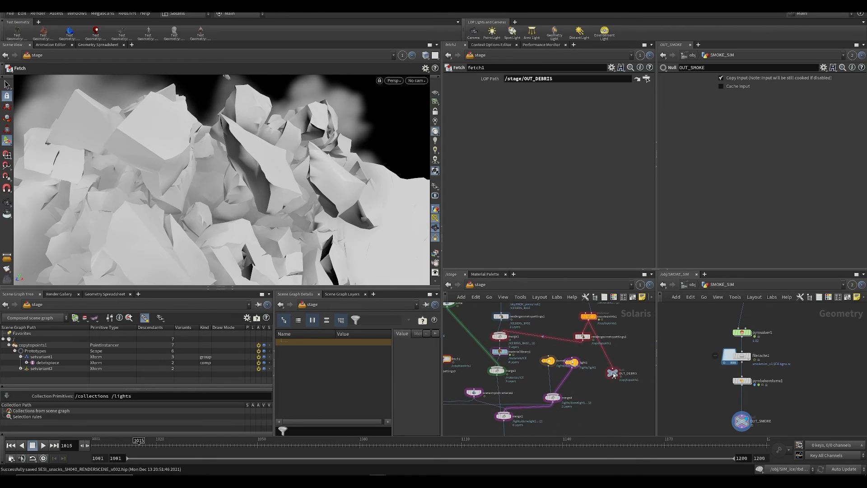
drag(521, 79, 522, 80)
middle_drag(446, 356, 543, 367)
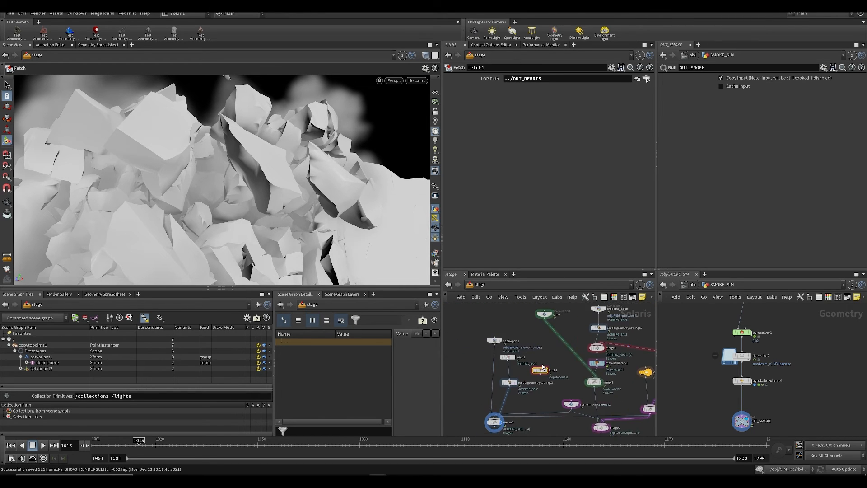
Step: Insert a Merge node combining the iceberg and debris Fetch nodes above the Render Geometry Settings, display the settings node and save
scroll(524, 377, up, 1)
key(Tab)
text(mer)
key(Return)
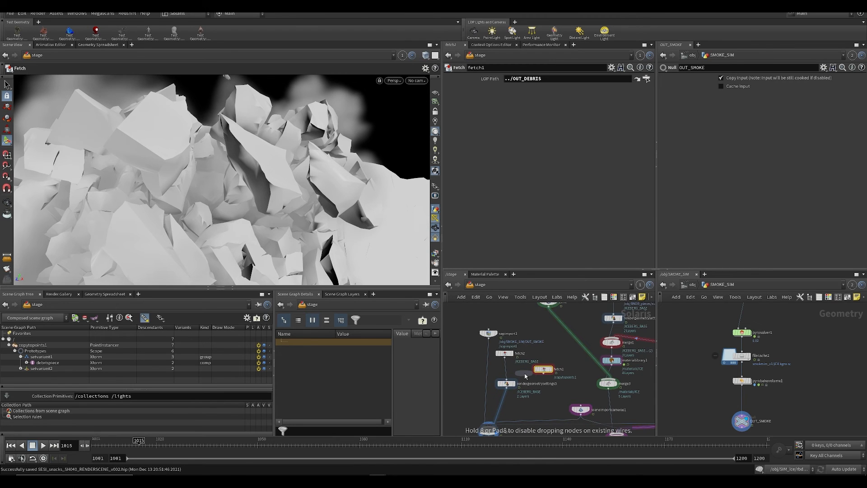
click(525, 376)
scroll(542, 393, up, 2)
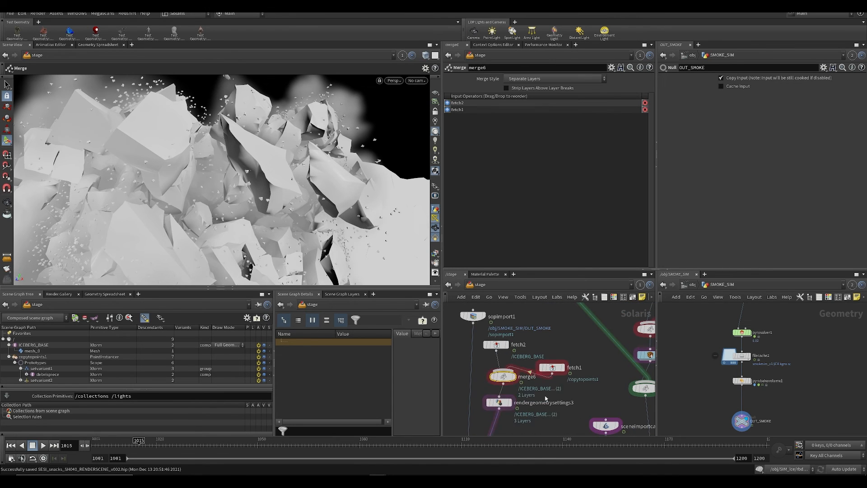
scroll(546, 398, down, 2)
middle_drag(523, 356, 543, 309)
click(507, 382)
key(ctrl+s)
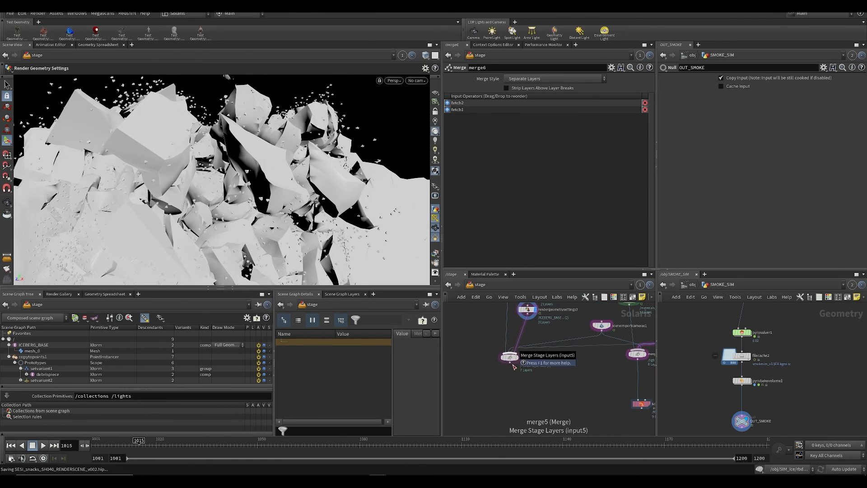
Step: Display the smoke branch's final merge, save, render it in the viewport with Karma and review the Karma display options
click(519, 360)
key(ctrl+s)
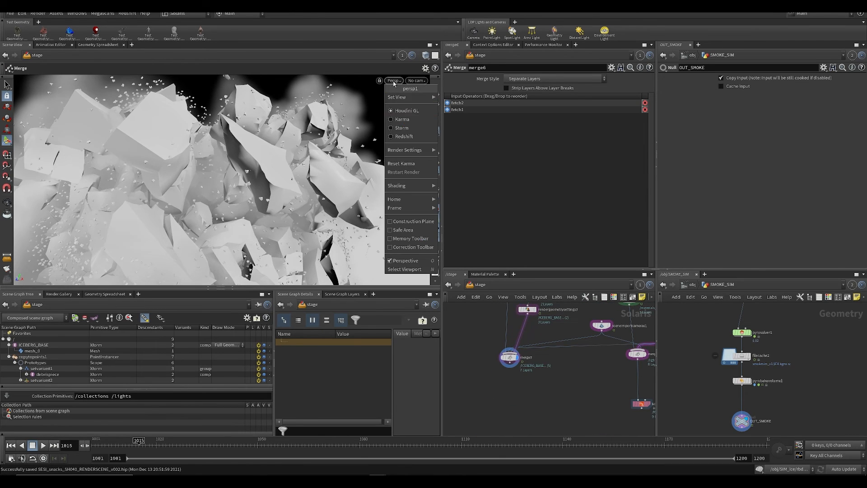
click(401, 124)
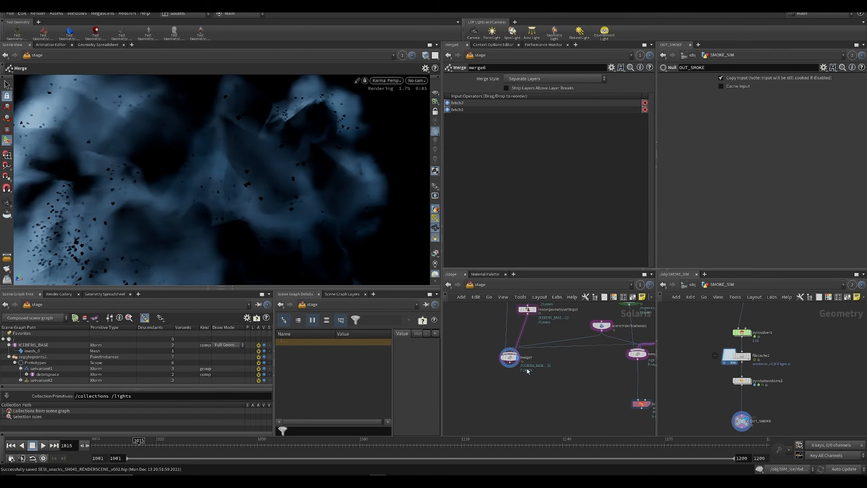
click(509, 357)
key(d)
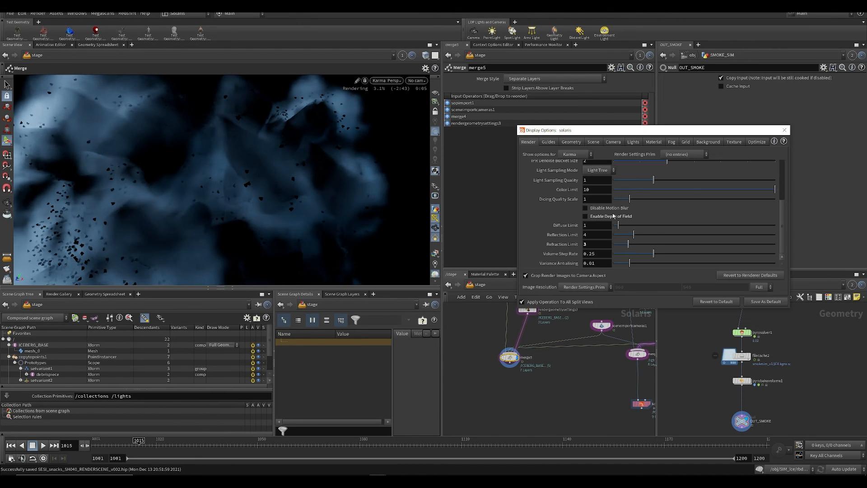
click(785, 130)
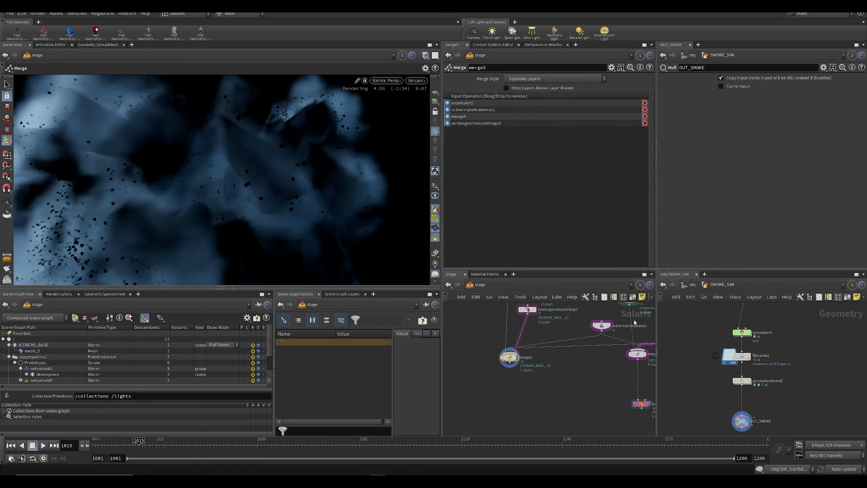
Step: Switch the viewport to Houdini GL and move the Render Geometry Settings above the merge, as separate copies on the iceberg and debris Fetch branches
click(393, 82)
click(392, 113)
click(536, 345)
key(ctrl+x)
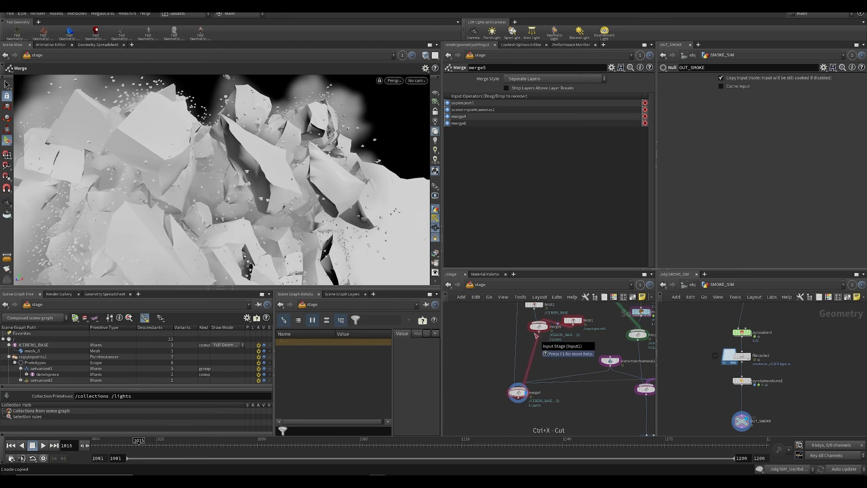
click(536, 317)
key(ctrl+v)
alt+drag(540, 330, 559, 339)
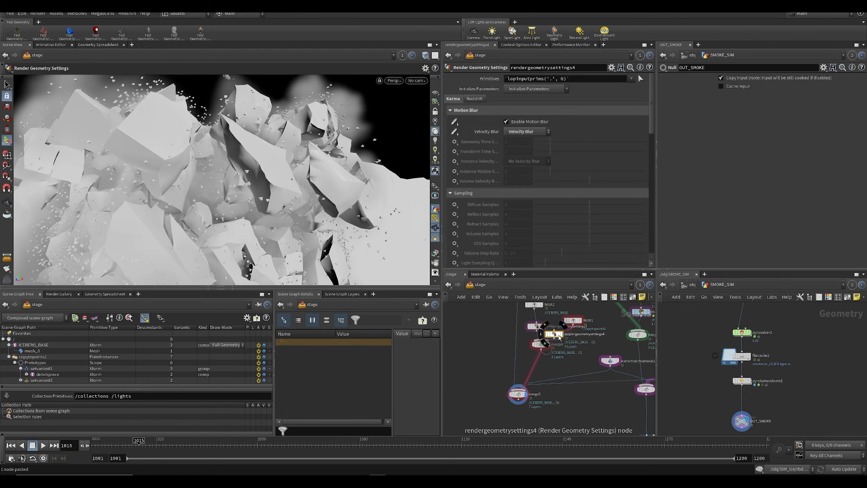
Step: Save, render the viewport with Karma, and set the debris Render Geometry Settings' Enable Motion Blur and Velocity Blur to Do Nothing
key(ctrl+s)
click(394, 81)
click(401, 120)
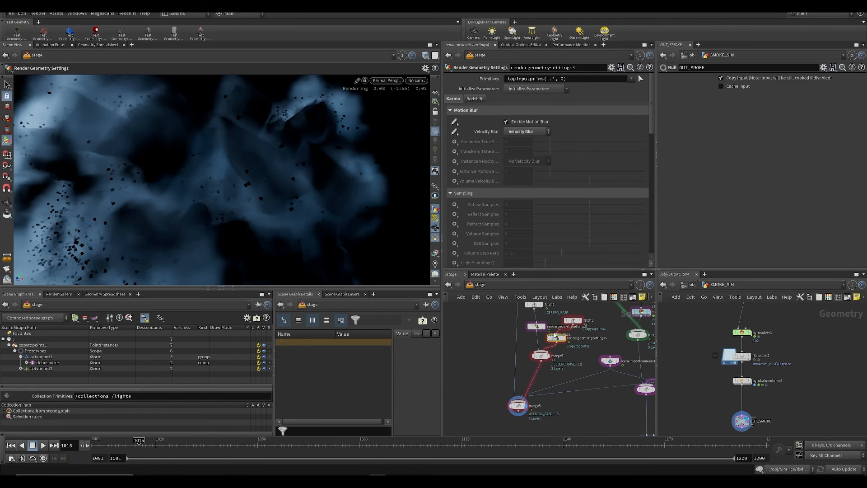
click(456, 132)
click(467, 182)
click(454, 122)
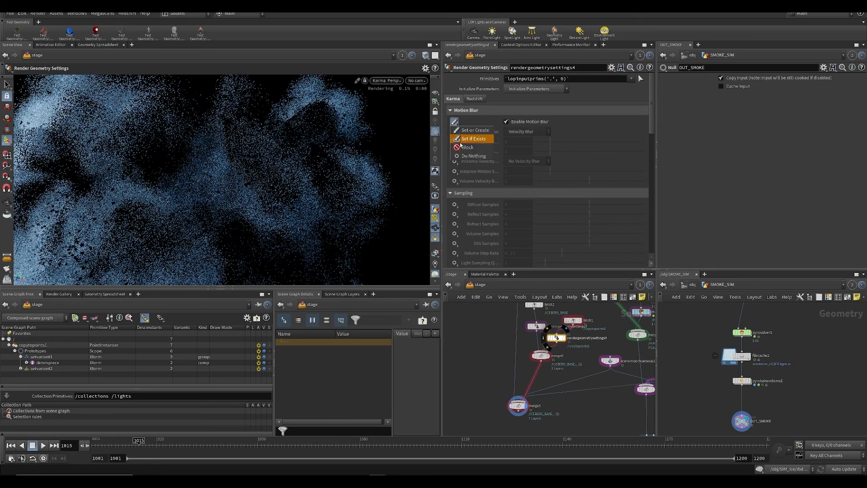
click(473, 156)
Step: Enable the debris node's Instance Velocity Blur as Velocity Blur and Instance Motion Samples at 2, both with Set or Create
click(455, 162)
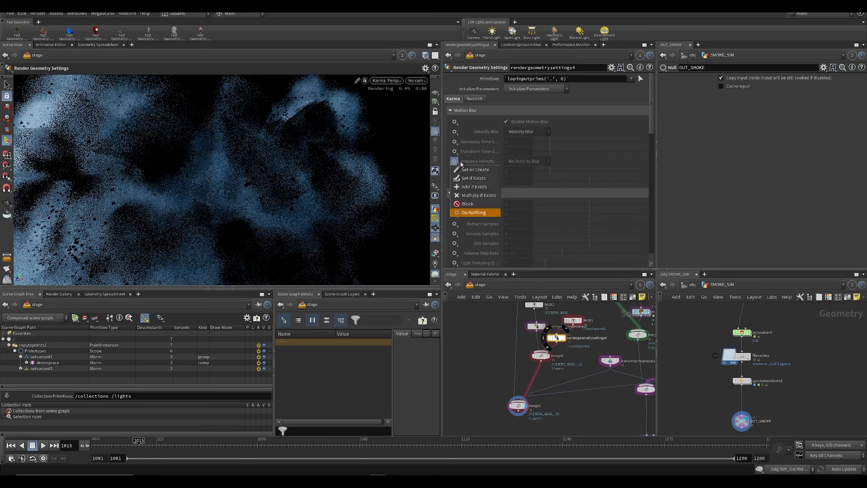
click(462, 162)
click(455, 161)
click(479, 169)
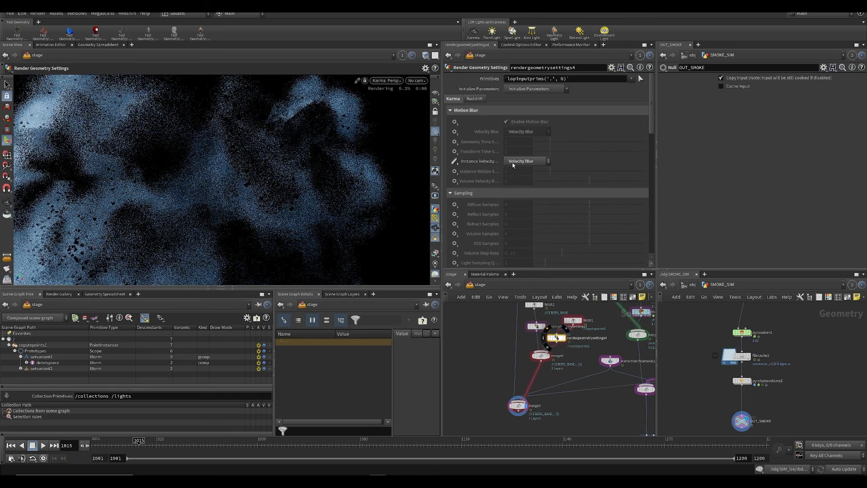
click(454, 171)
click(474, 180)
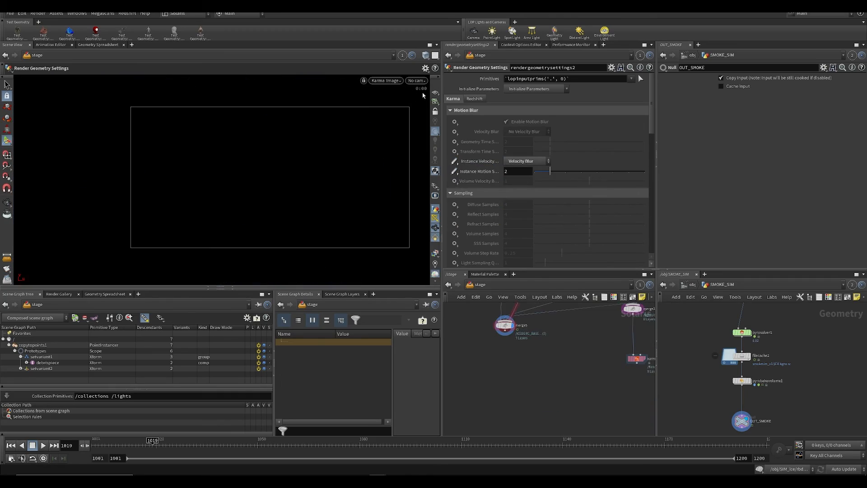
Step: Look through the /mover/SH041 camera at frame 1019 and examine the debris motion blur in the Karma render
click(416, 81)
click(427, 88)
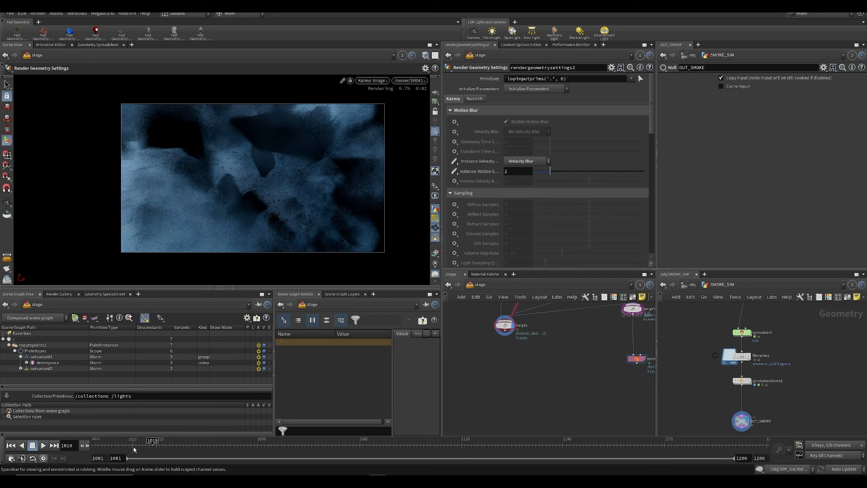
alt+right_drag(274, 168, 253, 179)
scroll(255, 176, up, 6)
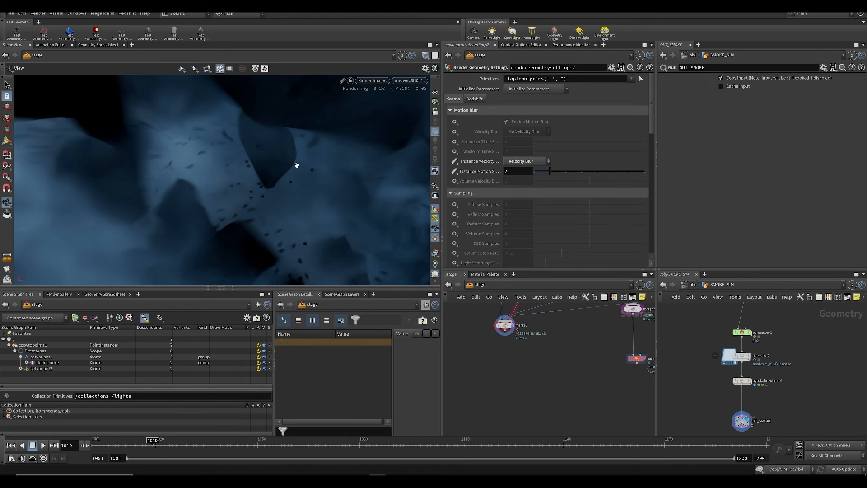
scroll(238, 192, down, 6)
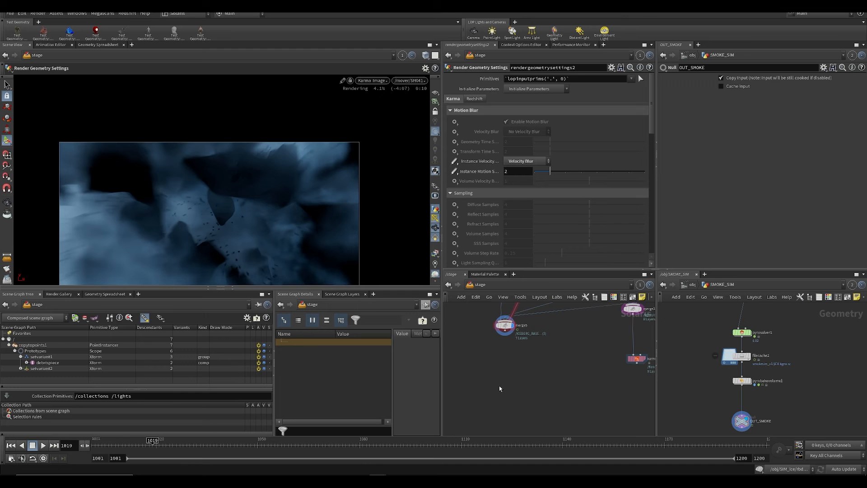
Step: Save the scene, switch the viewport back to Houdini GL and go to frame 1014
key(ctrl+s)
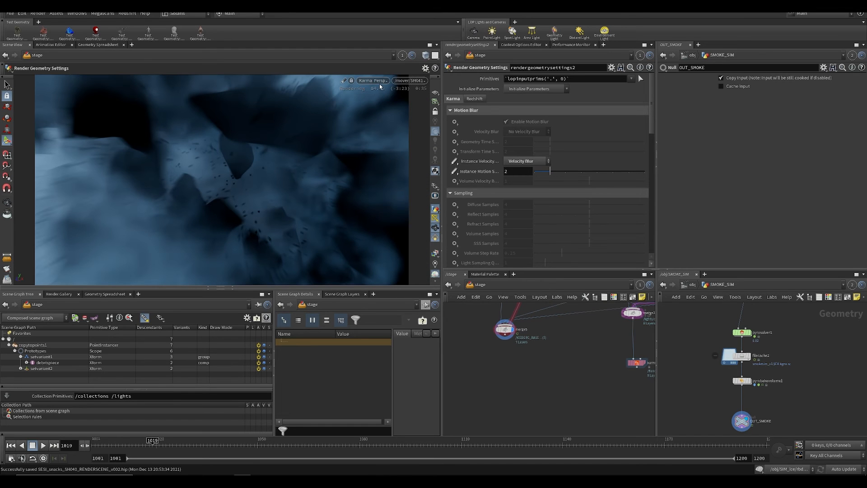
click(379, 83)
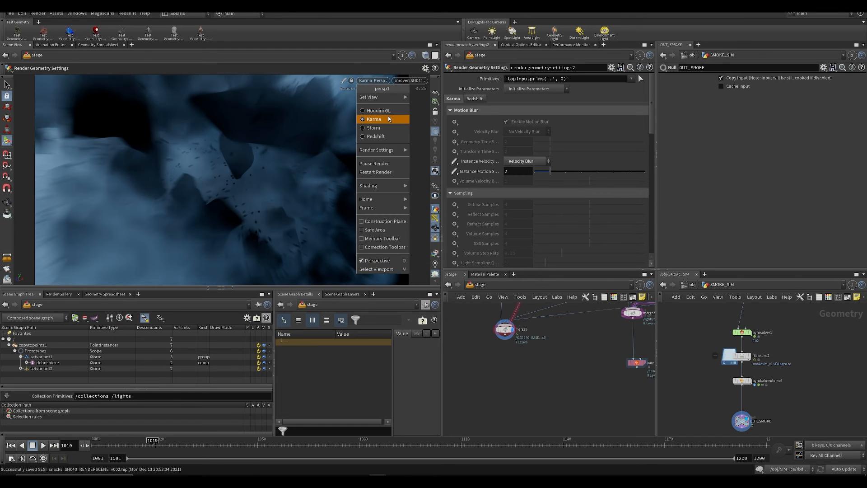
click(383, 106)
click(136, 445)
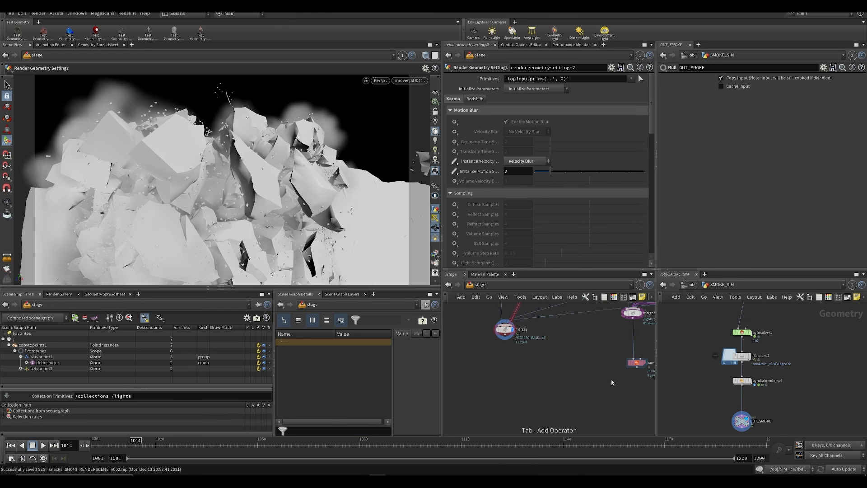
Step: Save the scene and set the karma1 node's Output Picture to $ROOT/RENDER
drag(598, 362, 647, 389)
middle_drag(604, 402, 525, 425)
key(ctrl+s)
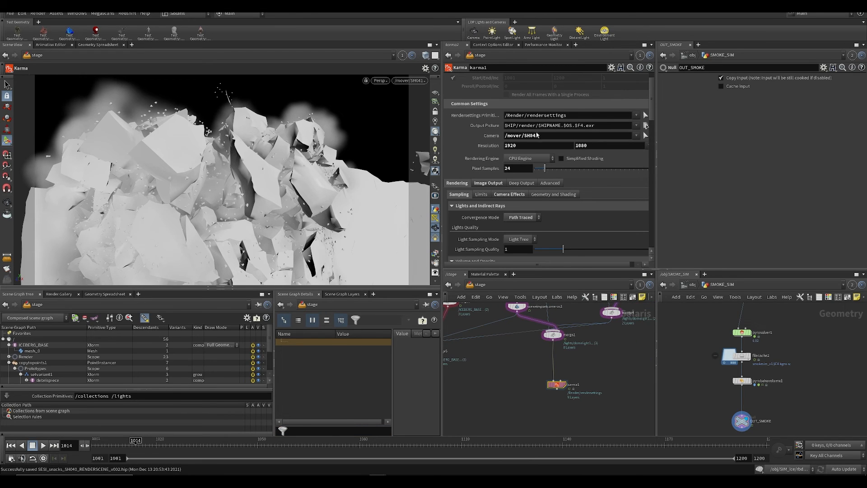
click(535, 127)
key(ctrl+a)
key(BackSpace)
text($ROOT)
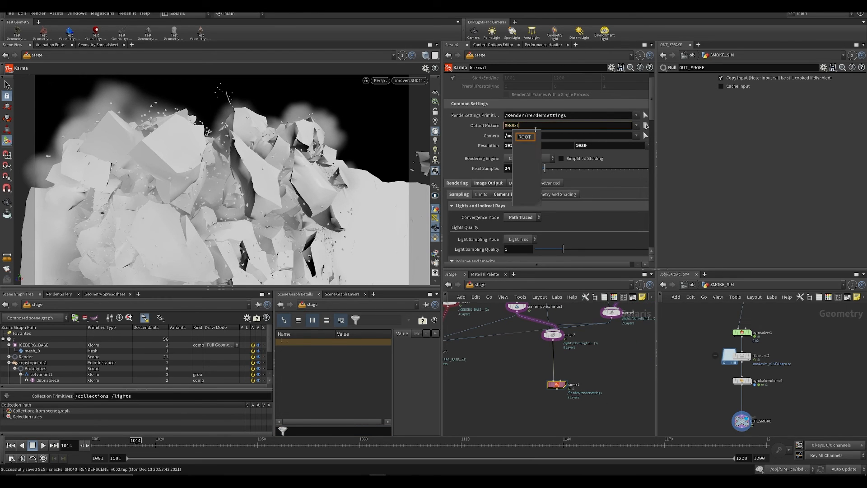
text(/RENDER)
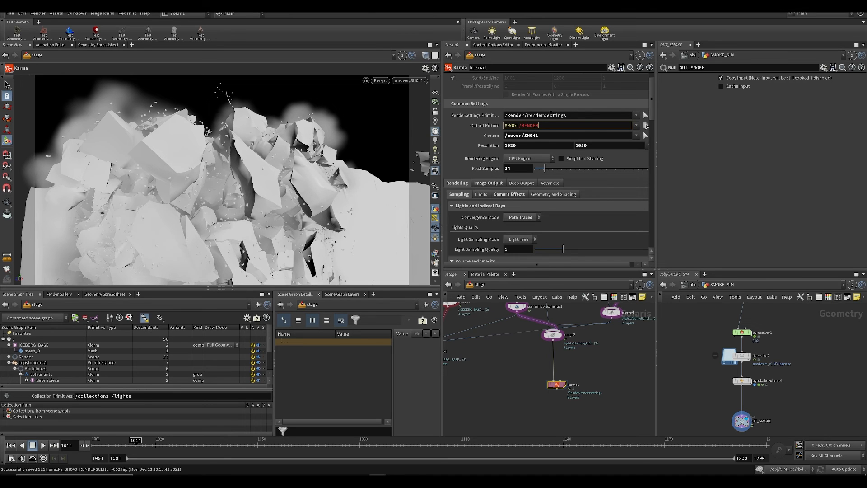
Step: Browse for the output picture location and create a new SH040 folder inside $ROOT/RENDER/3D
click(646, 126)
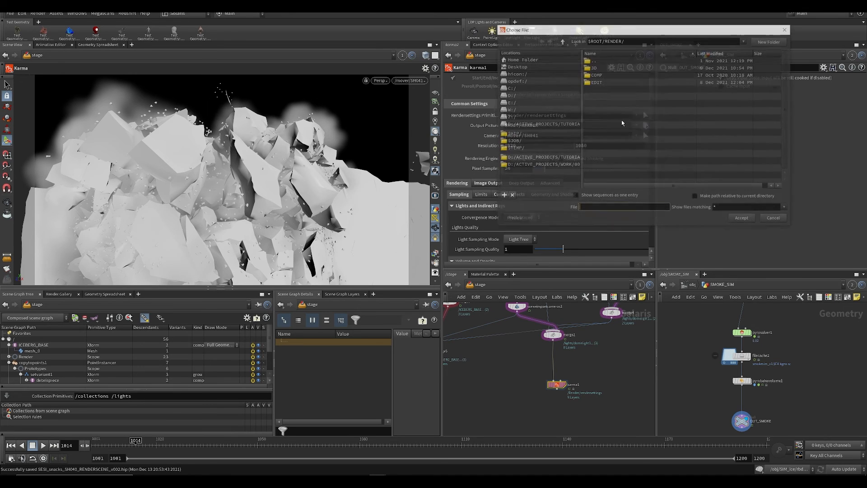
double_click(597, 68)
click(781, 41)
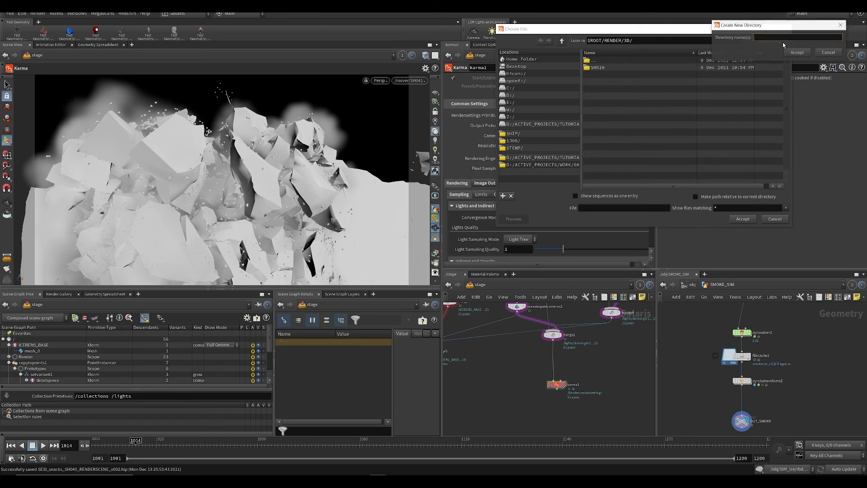
text(SH0)
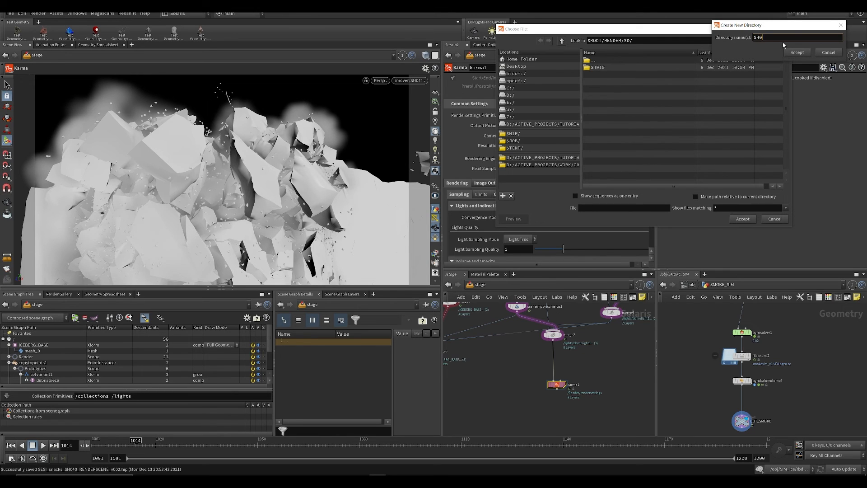
text(40)
key(Return)
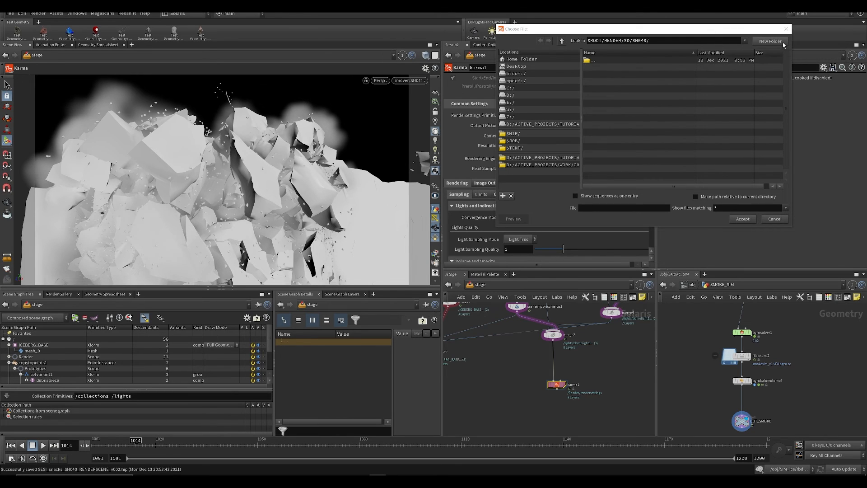
double_click(598, 61)
click(605, 76)
double_click(601, 75)
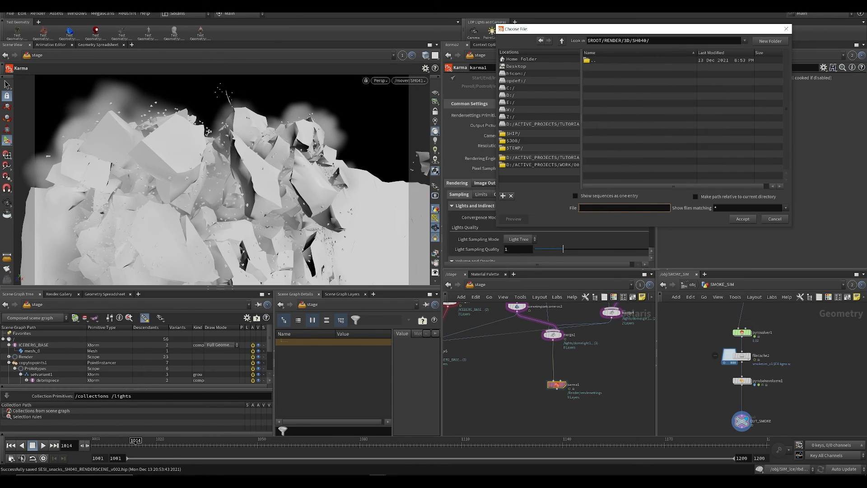
click(761, 43)
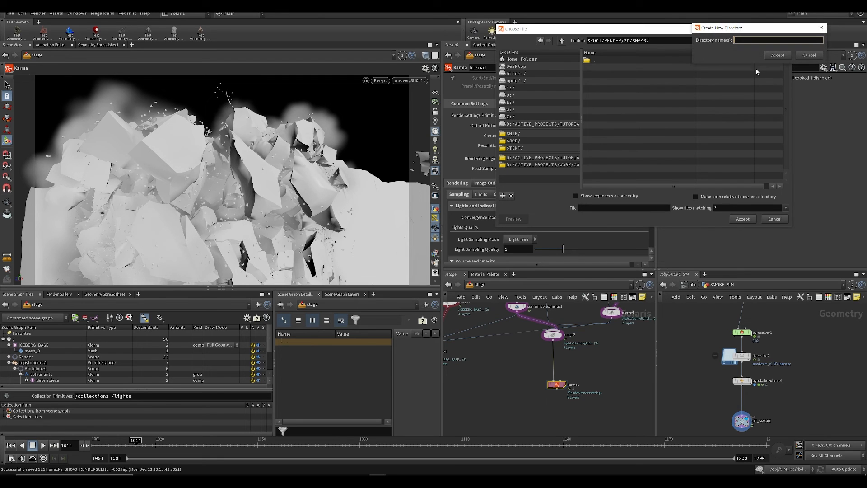
click(808, 56)
key(Escape)
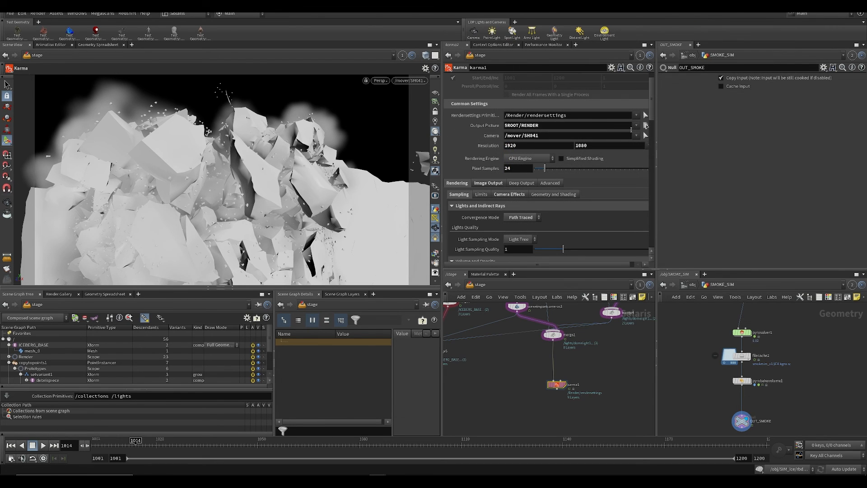
Step: Create a folder named 1 inside SH040 and set the output picture to Beauty_$F4.exr in it
click(645, 125)
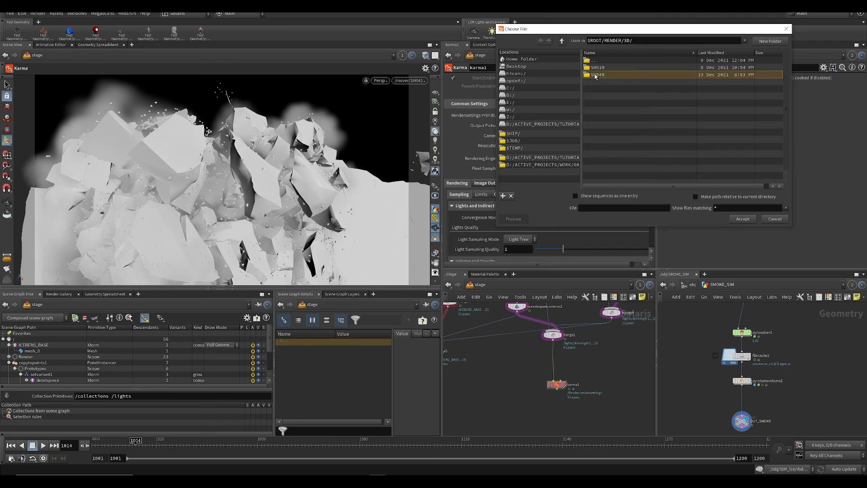
double_click(597, 75)
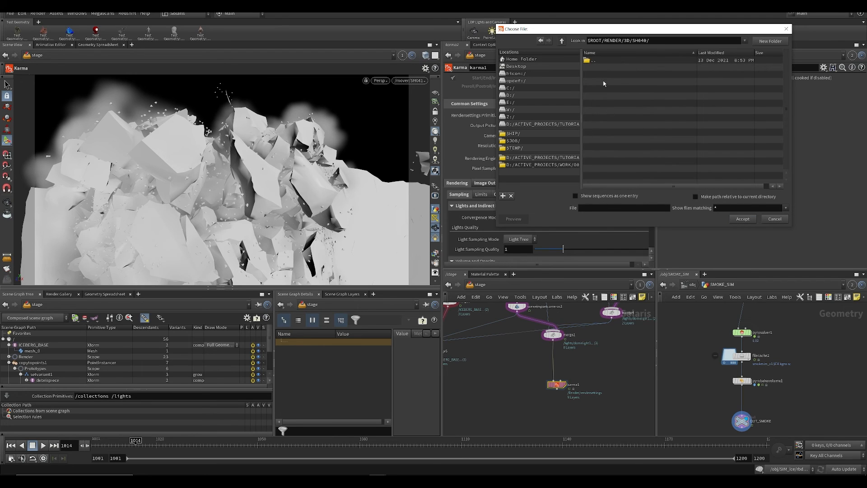
click(760, 41)
text(1)
key(Return)
click(620, 210)
text(r)
key(Return)
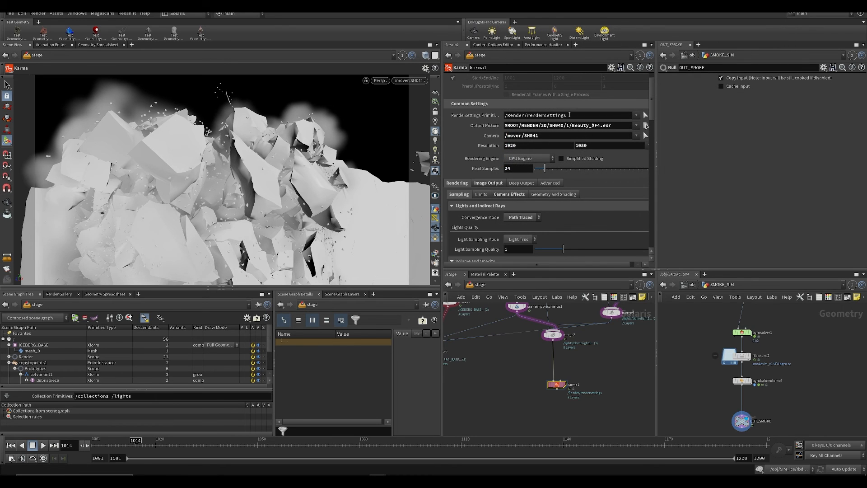
Step: Duplicate the Karma node, connect the copy to the smoke branch's final merge and save the scene
middle_drag(490, 376, 569, 364)
key(ctrl+s)
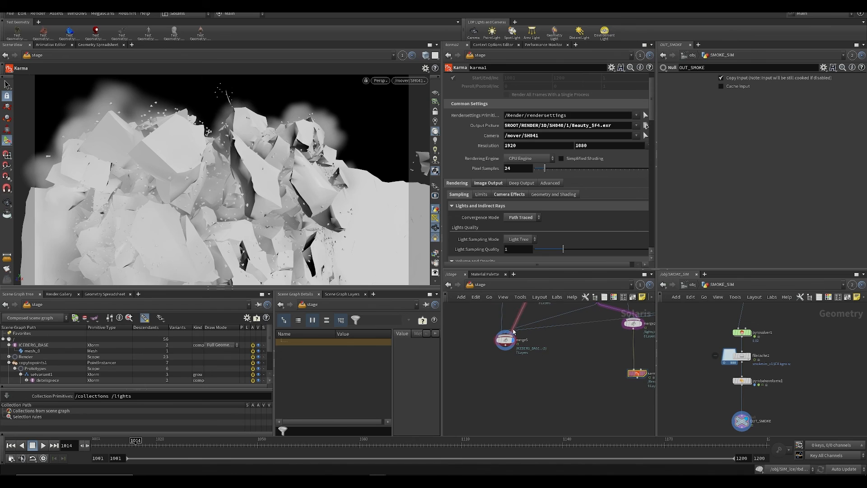
drag(567, 365, 641, 384)
key(ctrl+c)
key(ctrl+v)
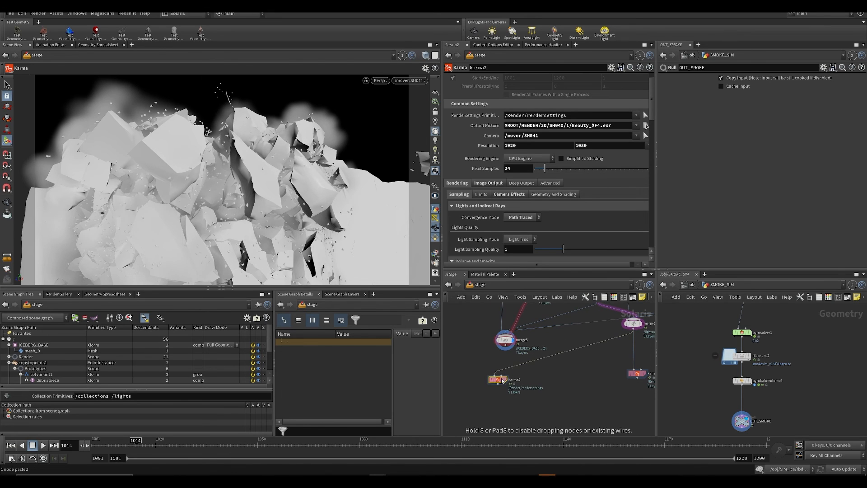
drag(506, 347, 498, 375)
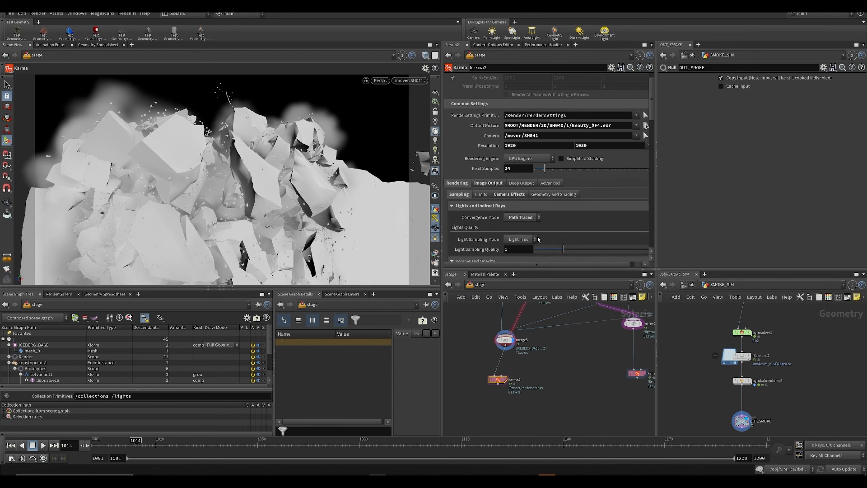
key(ctrl+s)
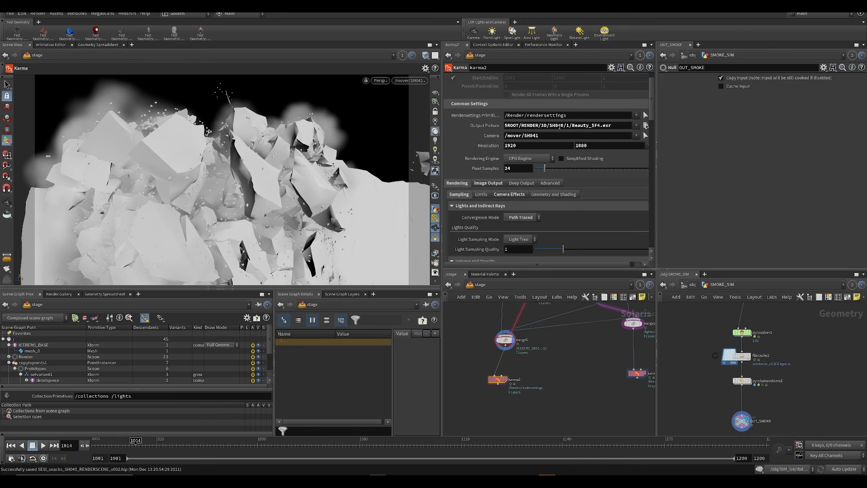
Step: Insert an ice folder into karma1's output path, making it $ROOT/RENDER/3D/SH040/ice/1/Beauty_$F4.exr
middle_drag(586, 328, 498, 312)
drag(496, 332, 584, 409)
click(600, 128)
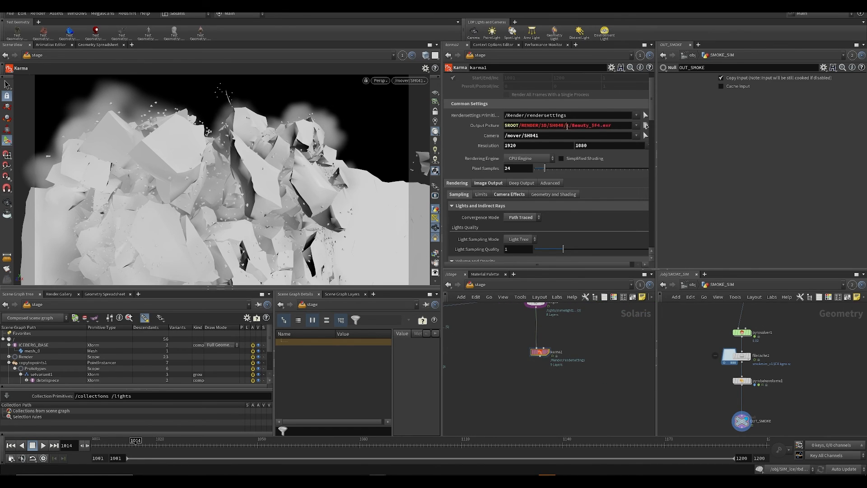
text(eau)
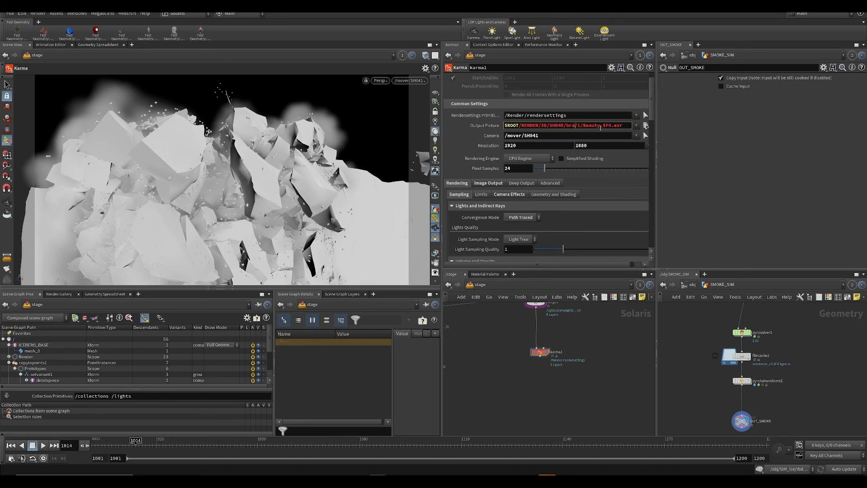
key(BackSpace)
key(Return)
Step: Insert a smoke folder into karma2's output path, making it $ROOT/RENDER/3D/SH040/smoke/1/Beauty_$F4.exr
middle_drag(494, 343, 594, 347)
drag(535, 387, 474, 351)
click(568, 125)
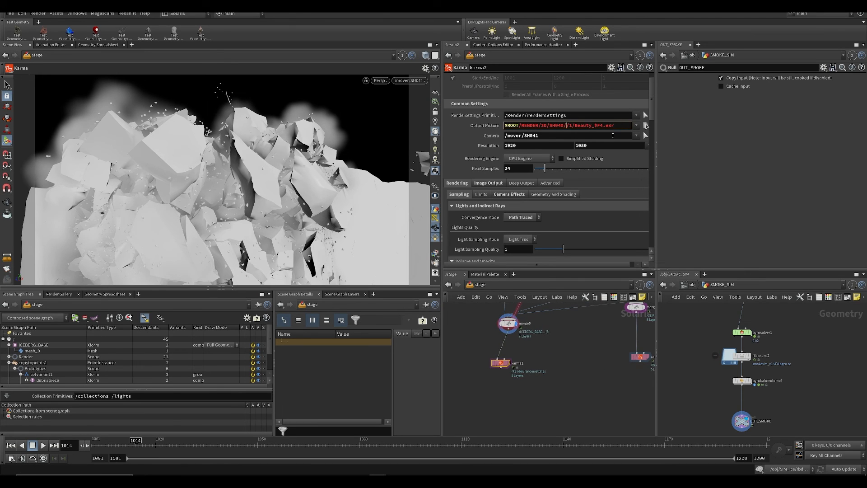
text(smoke)
key(Return)
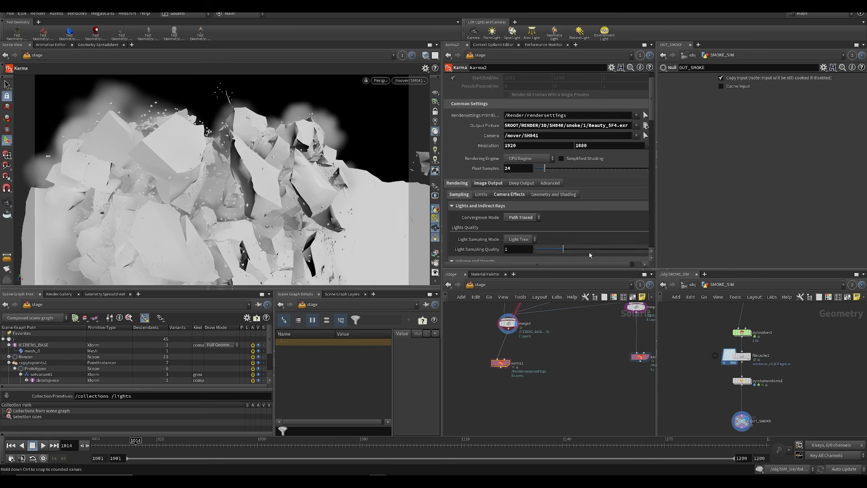
Step: Rename the file in karma2's output picture path to smoke_$F4.exr
middle_drag(602, 338, 557, 339)
drag(558, 356, 605, 373)
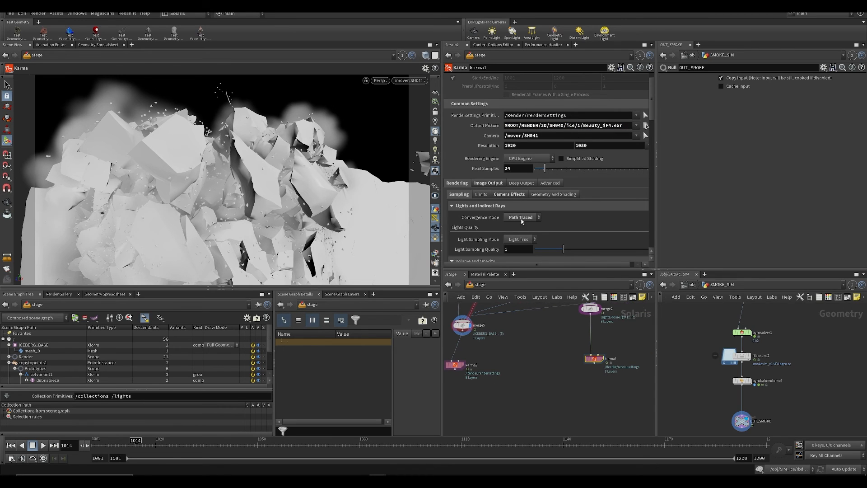
click(454, 365)
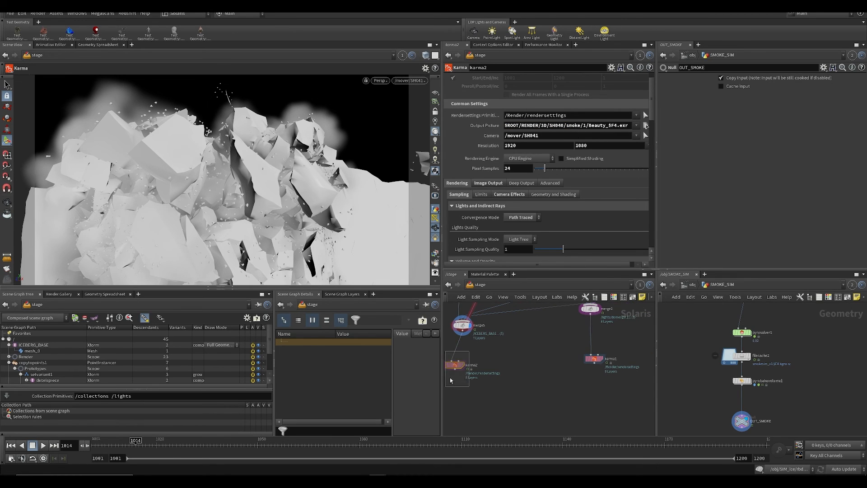
double_click(605, 126)
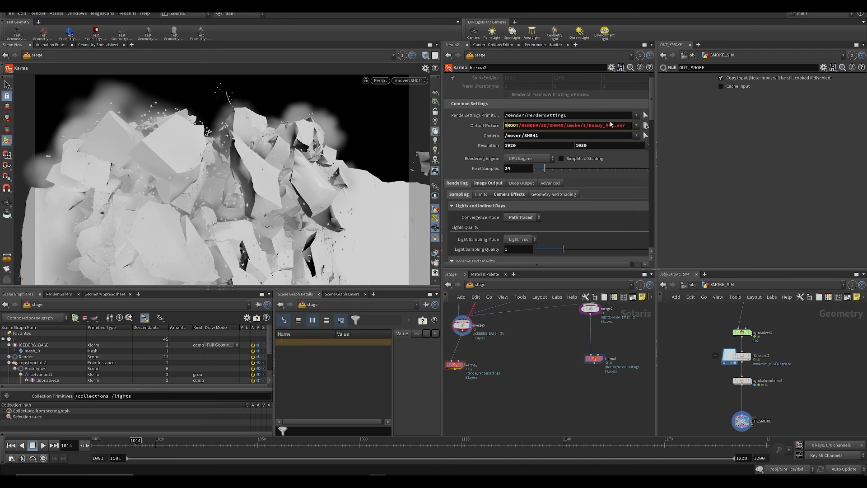
text(smoke)
key(Return)
Step: Disable all diffuse, reflection and refraction AOVs in karma2's image output and save the scene
scroll(561, 195, down, 9)
scroll(548, 172, up, 3)
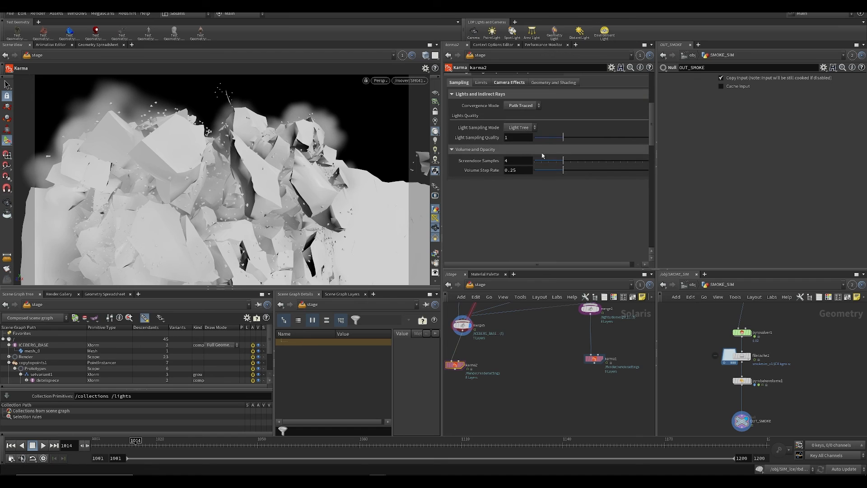
scroll(470, 128, up, 1)
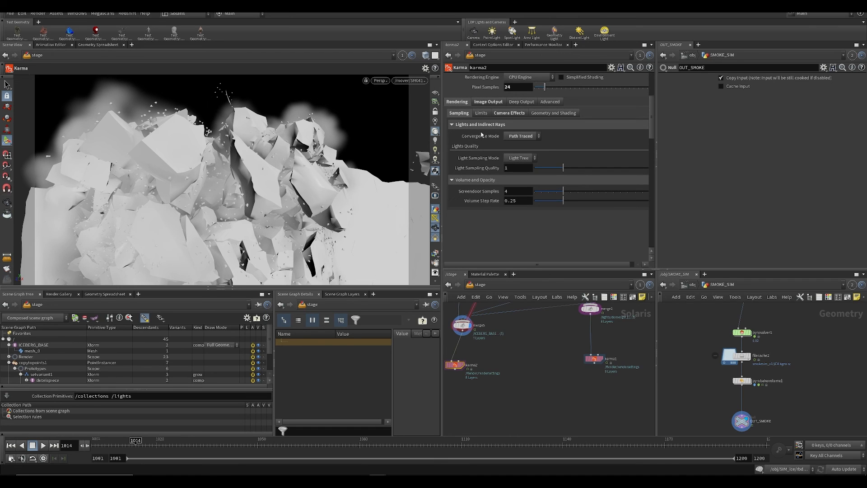
click(488, 101)
scroll(472, 199, down, 10)
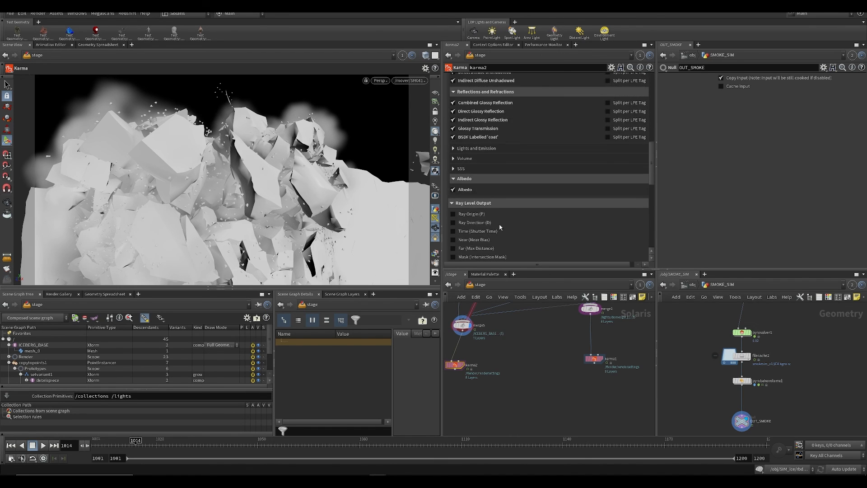
mouse_move(472, 198)
mouse_down()
mouse_move(455, 156)
mouse_move(453, 107)
mouse_up()
scroll(534, 140, up, 2)
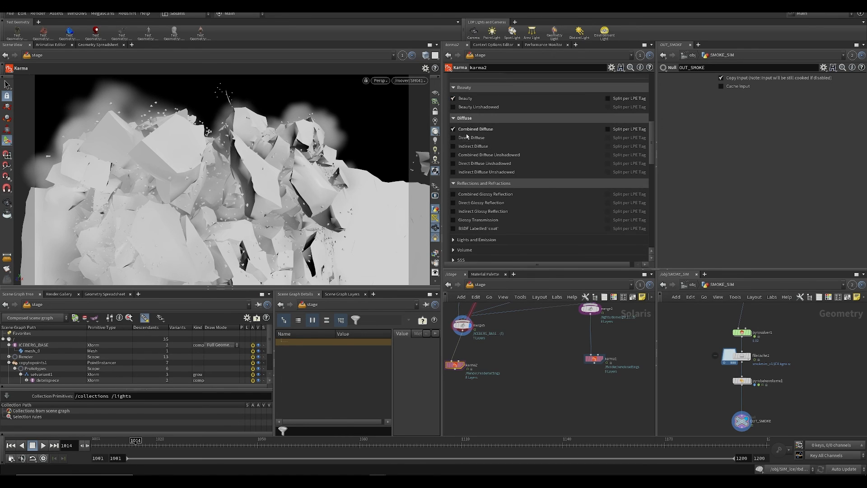
key(ctrl+s)
scroll(465, 136, up, 2)
click(454, 160)
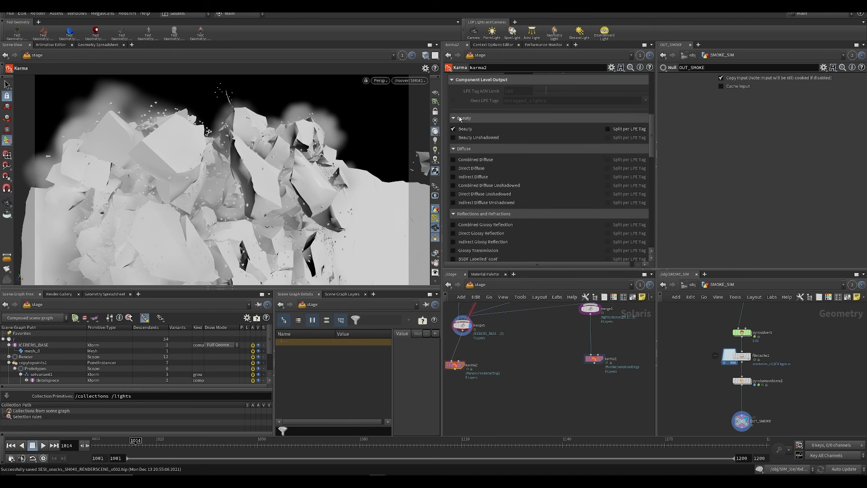
Step: Disable karma2's P (World Space) output, display karma2 and remove its CryptoObject extra render var
scroll(466, 149, down, 5)
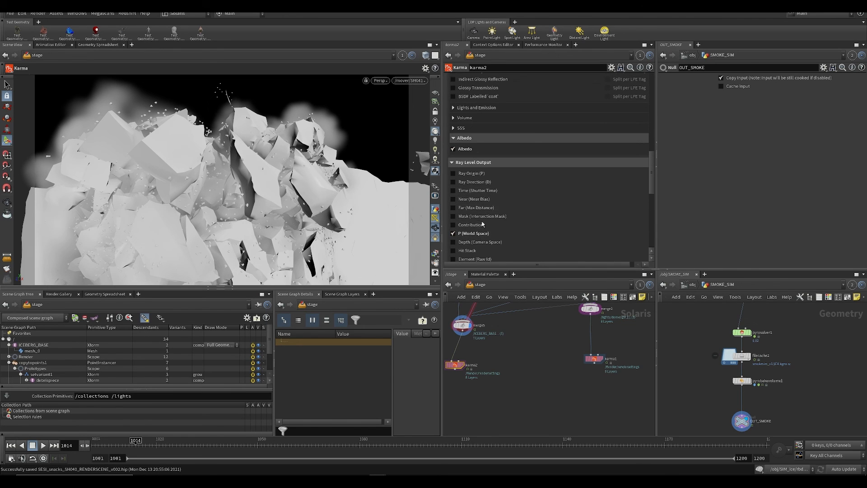
click(473, 233)
scroll(470, 228, down, 4)
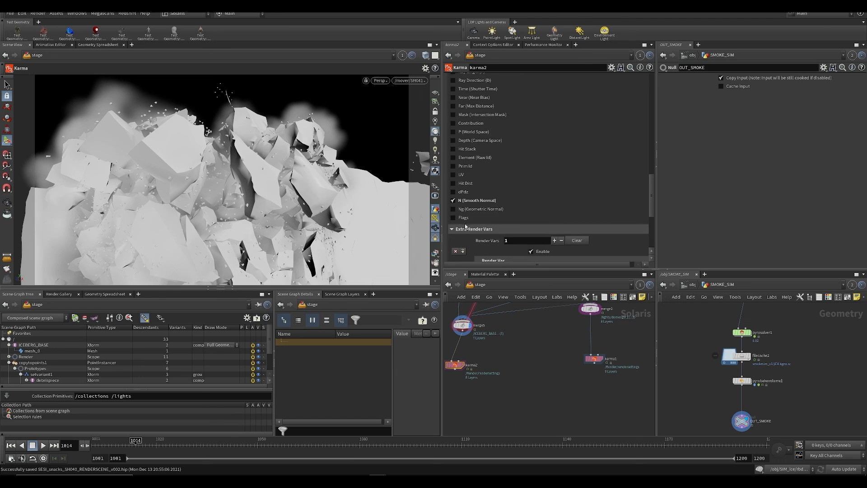
scroll(466, 227, down, 3)
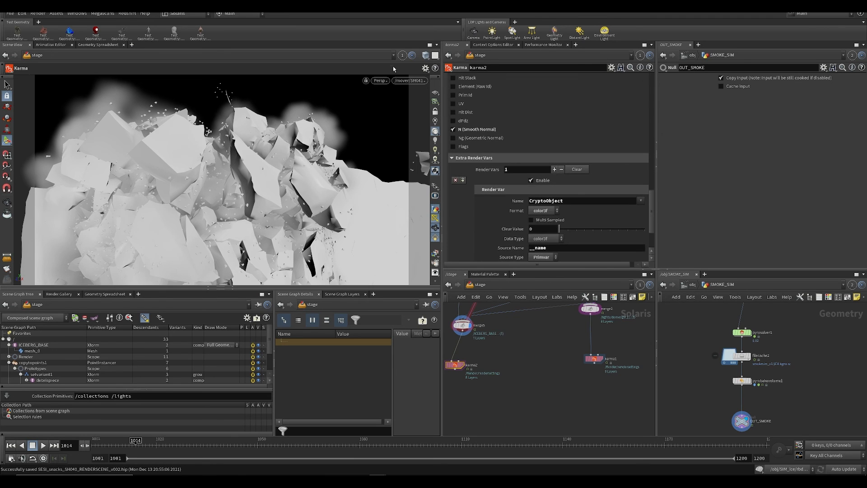
middle_drag(473, 308, 498, 309)
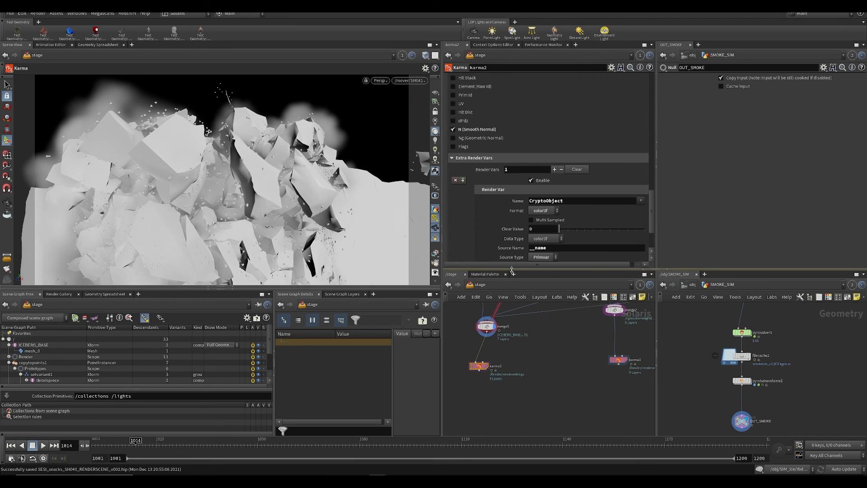
click(484, 367)
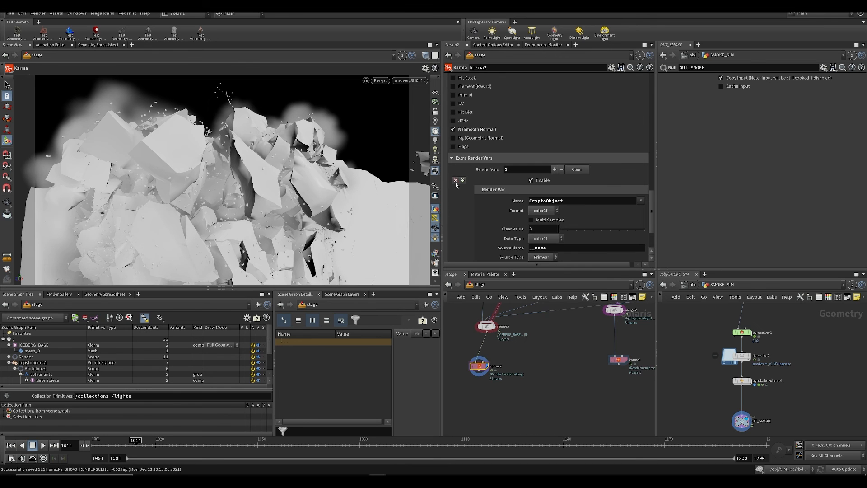
click(456, 181)
Step: Preview the smoke with Karma in the viewport, viewing another render output before returning to the beauty
click(376, 82)
click(376, 119)
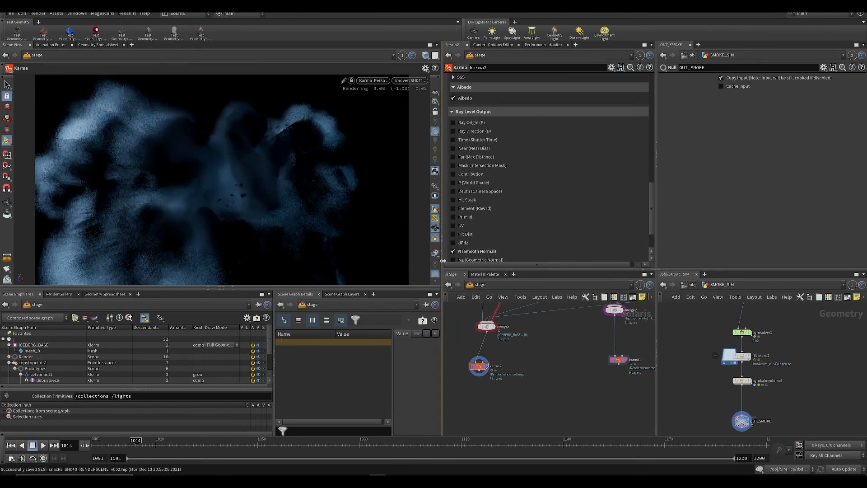
click(435, 255)
click(442, 280)
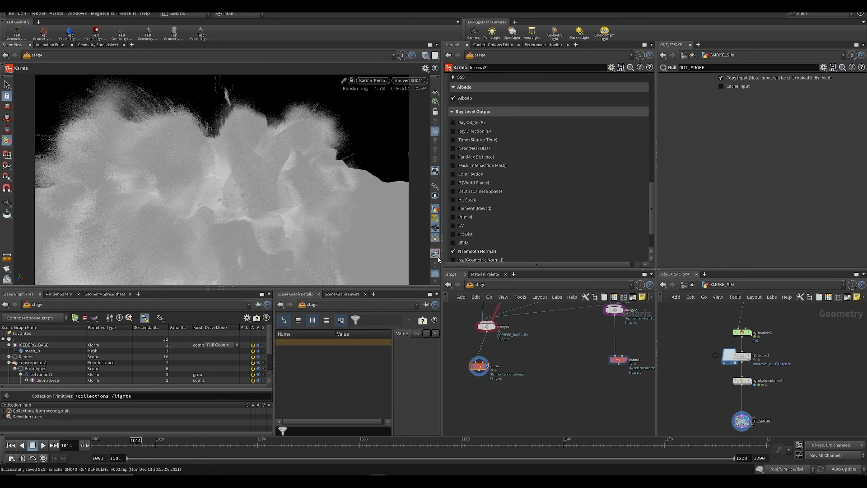
click(435, 254)
click(447, 288)
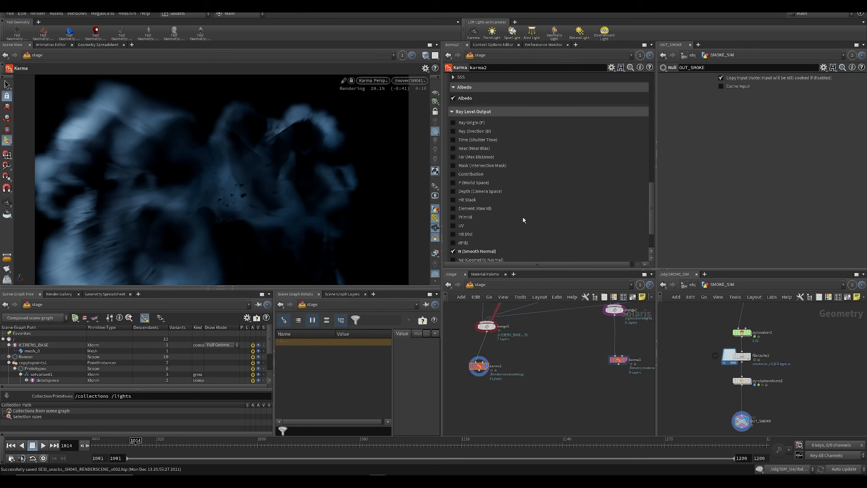
Step: Review karma2's denoiser settings, set its pixel samples to 16 and save the scene
drag(652, 208, 649, 122)
scroll(603, 128, up, 3)
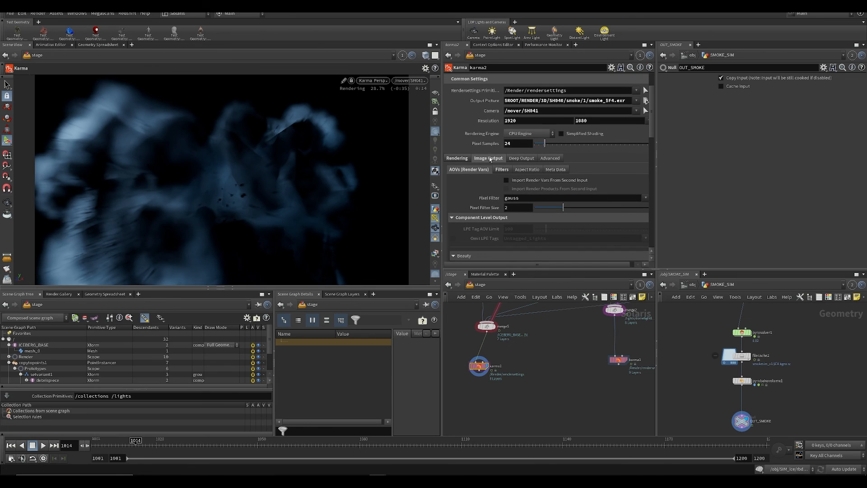
click(514, 170)
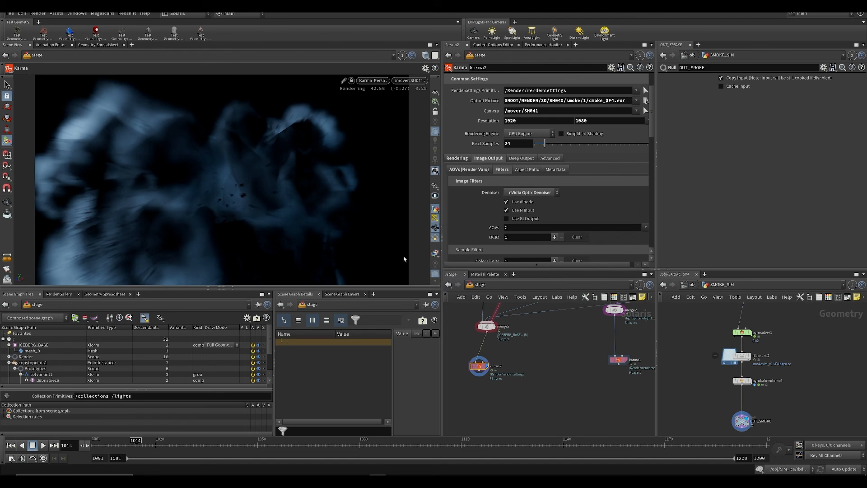
click(510, 143)
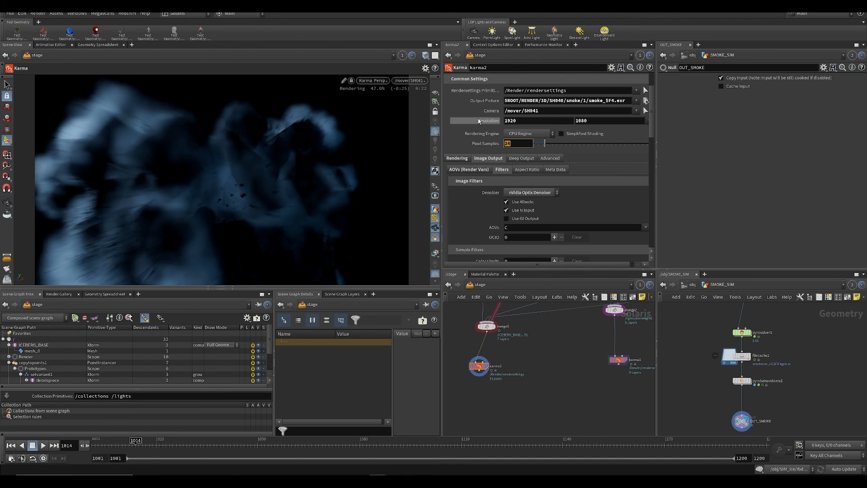
text(16)
key(Return)
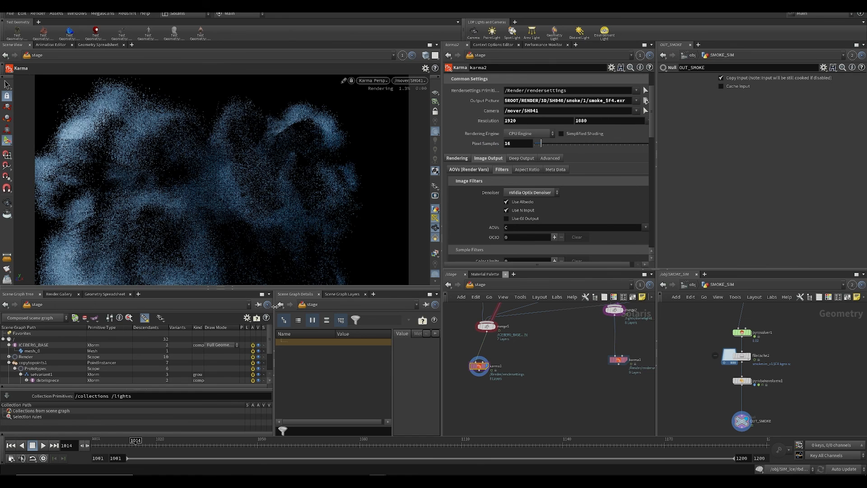
middle_drag(544, 382, 581, 378)
key(ctrl+s)
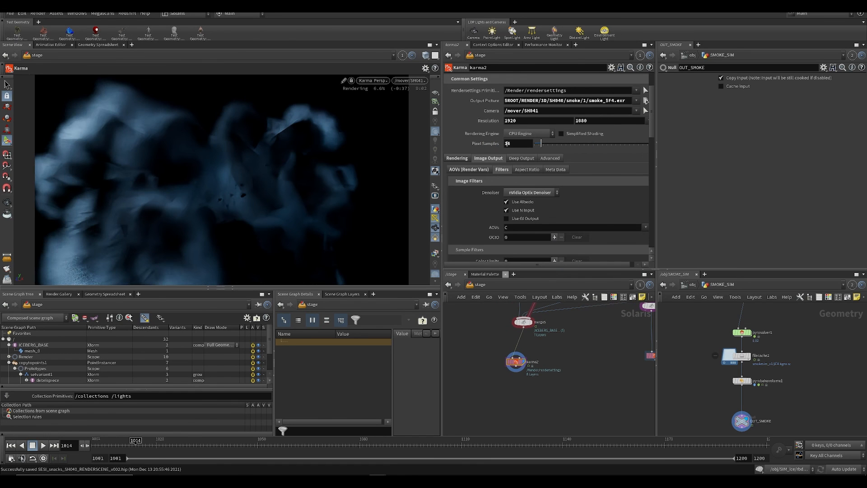
click(524, 145)
click(583, 412)
key(ctrl+s)
Step: Switch the viewport from Karma back to the regular perspective display, go to frame 1023 and save the scene
click(371, 80)
click(370, 116)
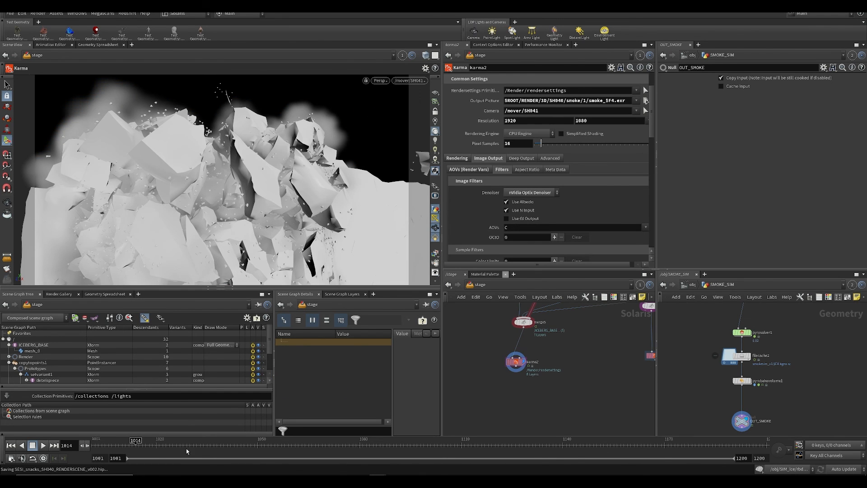
drag(135, 442, 161, 442)
key(ctrl+s)
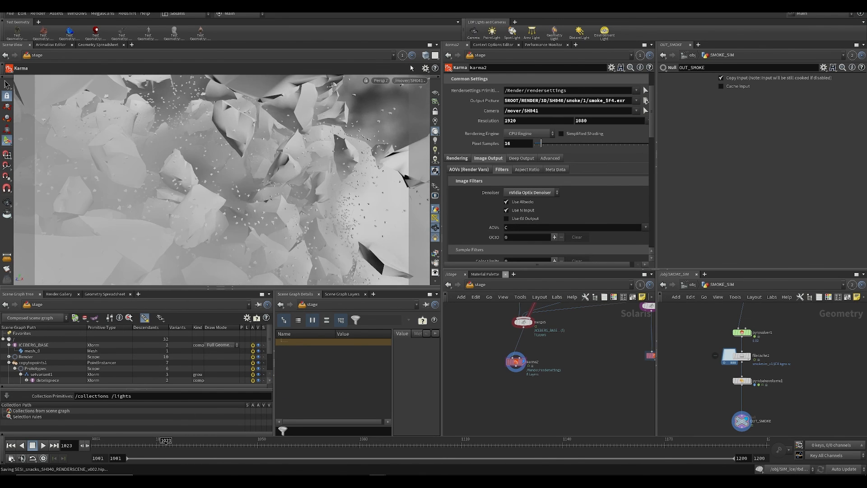
middle_drag(560, 368, 524, 365)
scroll(525, 365, down, 1)
key(ctrl+s)
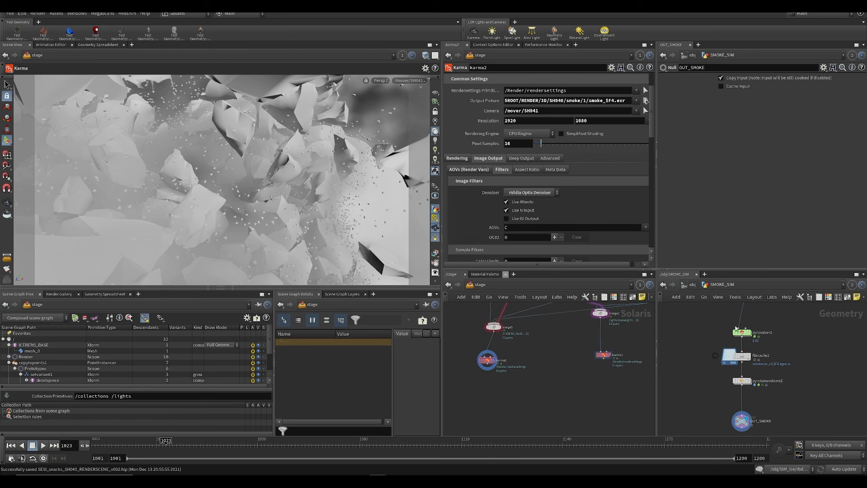
Step: Set the scene's update mode to Manual and add a Fetch node in the out network
click(838, 472)
click(834, 448)
click(694, 285)
click(695, 285)
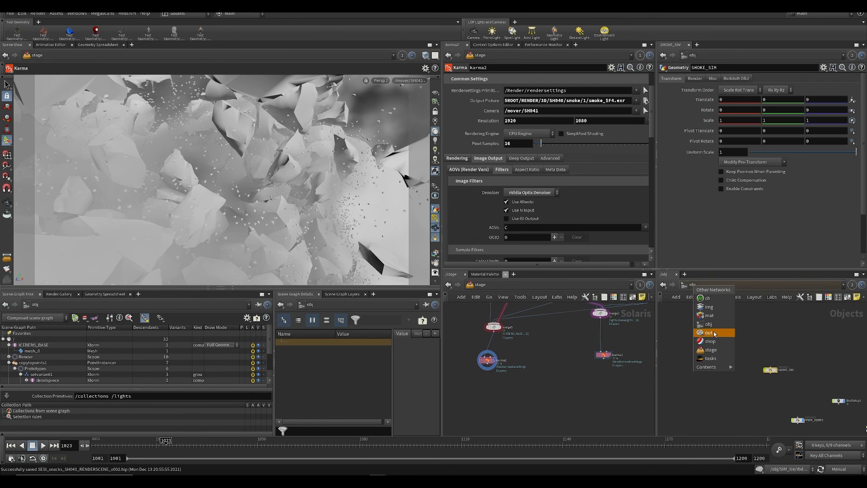
click(714, 335)
key(Tab)
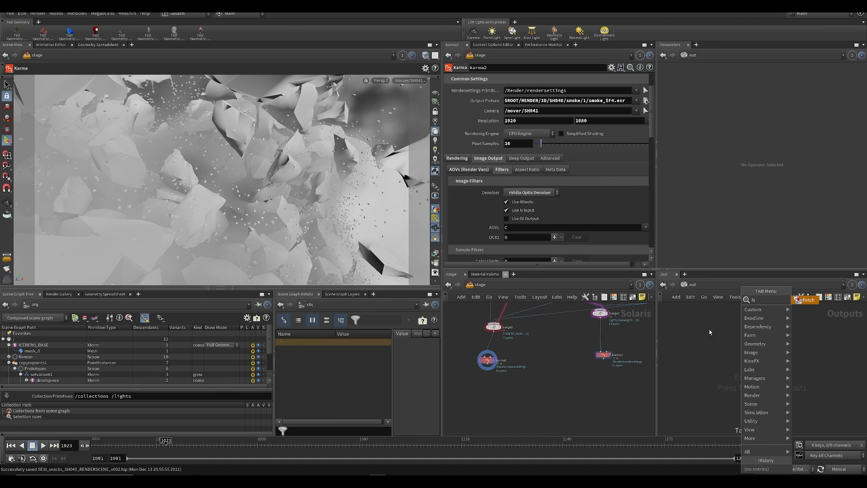
text(f)
click(807, 300)
click(718, 369)
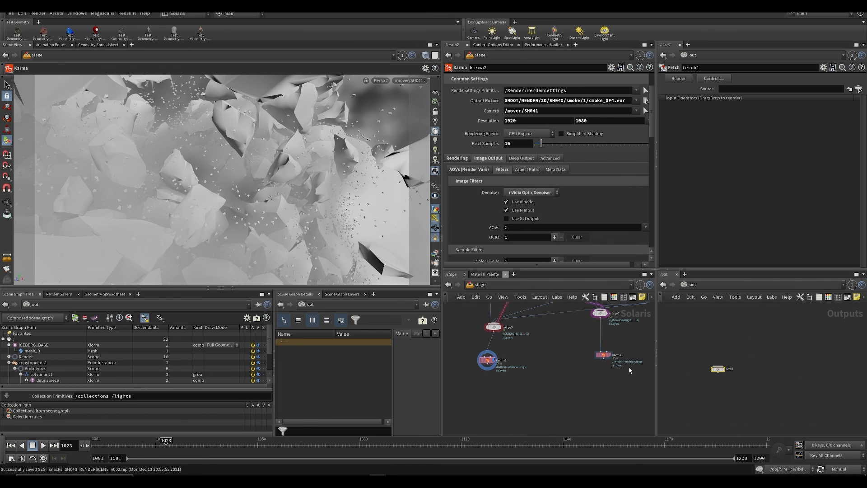
Step: Set the Fetch node's source to /stage/karma1/rop_usdrender and rename the node ICE
double_click(603, 356)
drag(572, 418, 749, 91)
drag(718, 369, 732, 392)
double_click(751, 393)
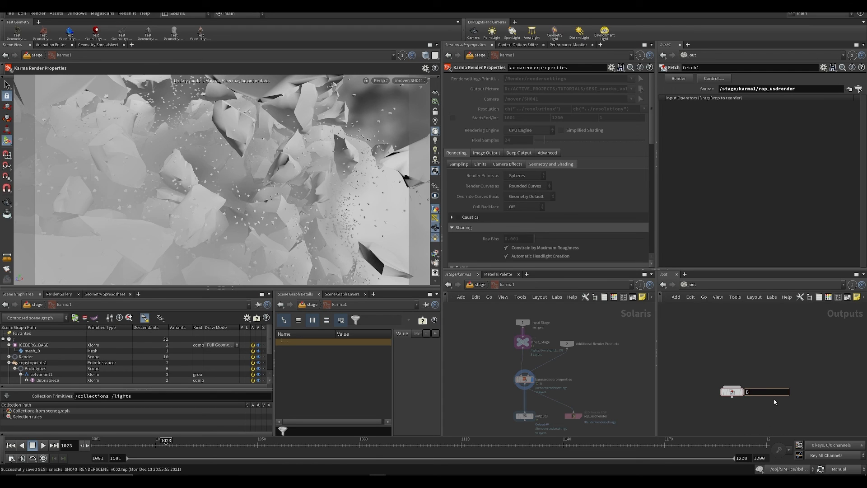
text(ICE)
key(Return)
key(u)
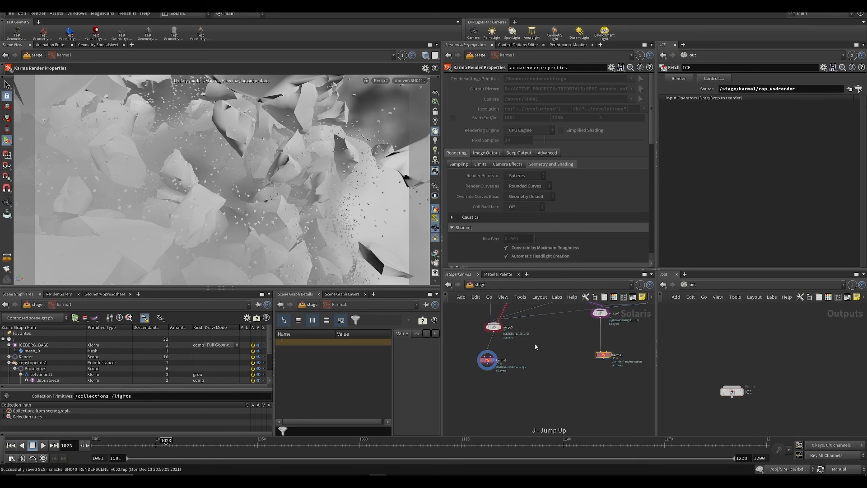
Step: Duplicate the ICE Fetch node, rename the copy SMOKE and save the scene
middle_drag(533, 347, 608, 351)
drag(502, 354, 595, 403)
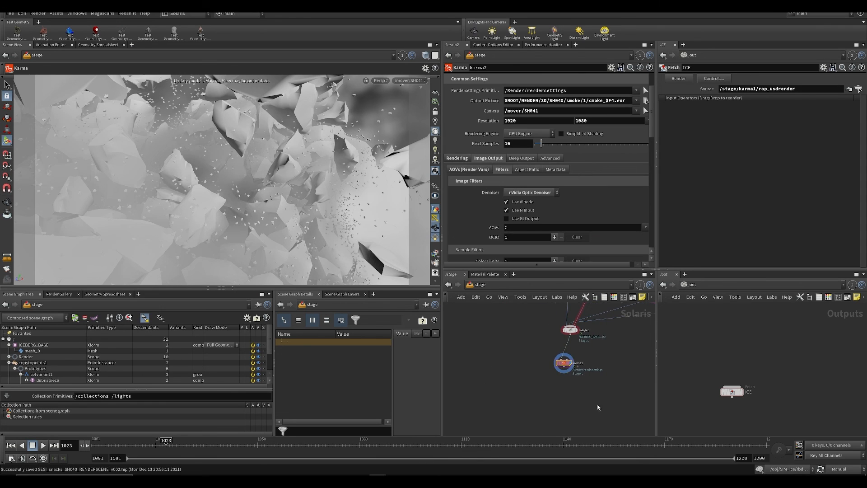
middle_drag(598, 406, 546, 400)
key(ctrl+v)
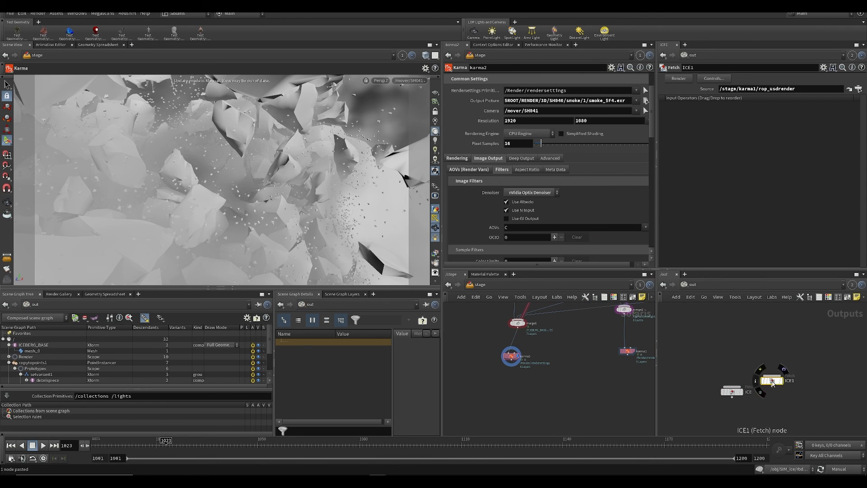
double_click(804, 385)
text(SM)
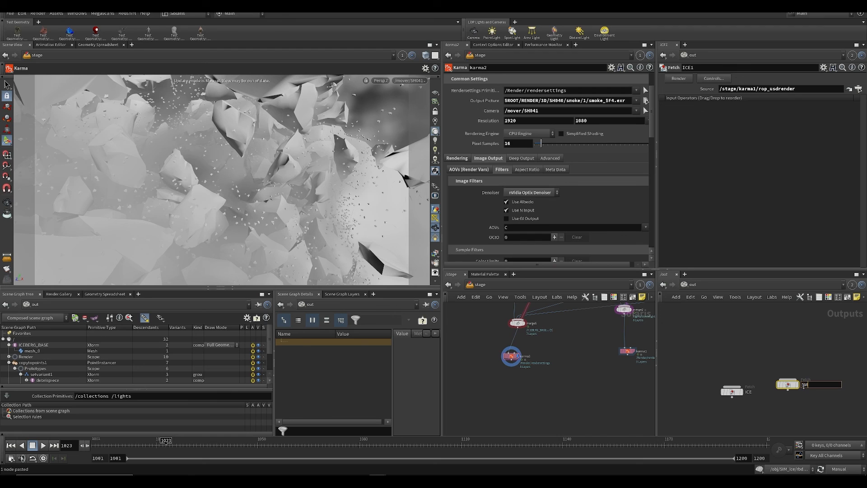
text(OKE)
key(Return)
key(ctrl+s)
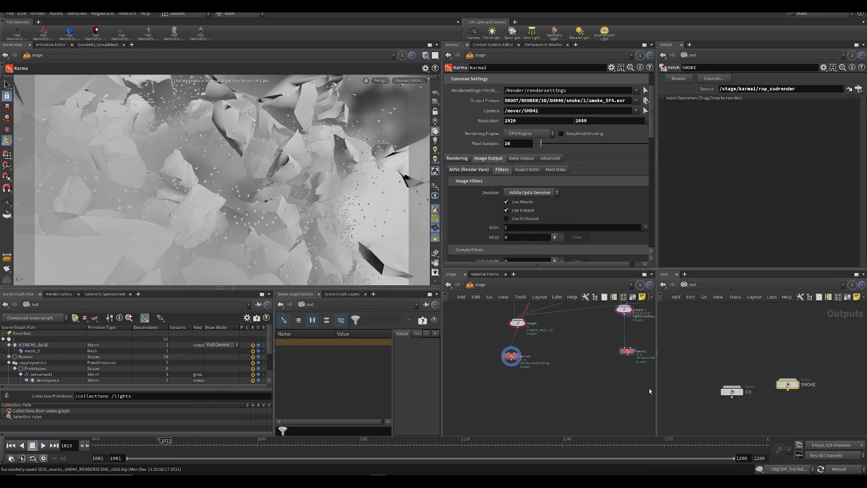
Step: Set the SMOKE Fetch node's source to /stage/karma2/rop_usdrender
double_click(508, 356)
mouse_move(574, 418)
mouse_down()
mouse_move(748, 61)
mouse_move(769, 91)
mouse_up()
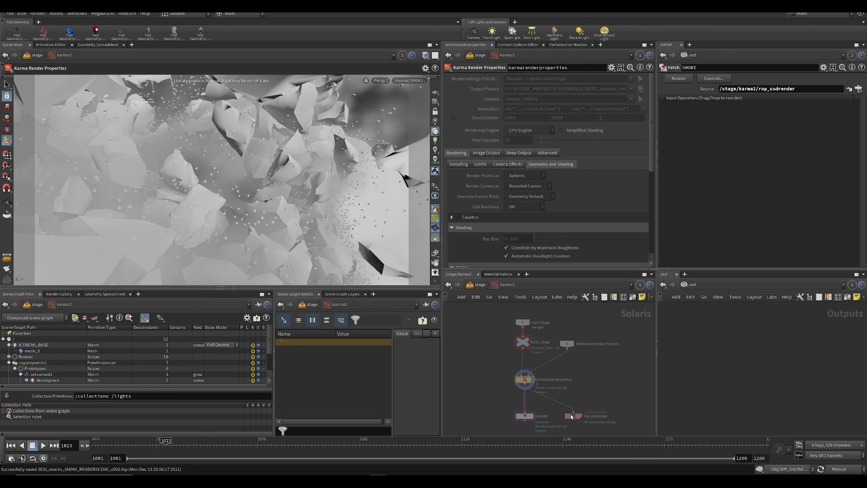
drag(571, 416, 707, 122)
drag(772, 86, 777, 90)
Step: Add a Merge node in the out network and connect the ICE and SMOKE Fetch nodes to it
key(Tab)
text(m)
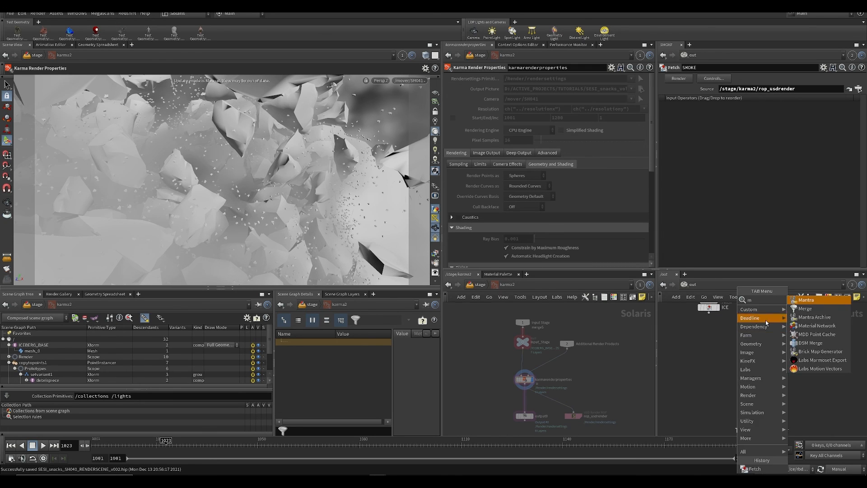
click(805, 308)
click(730, 397)
click(730, 394)
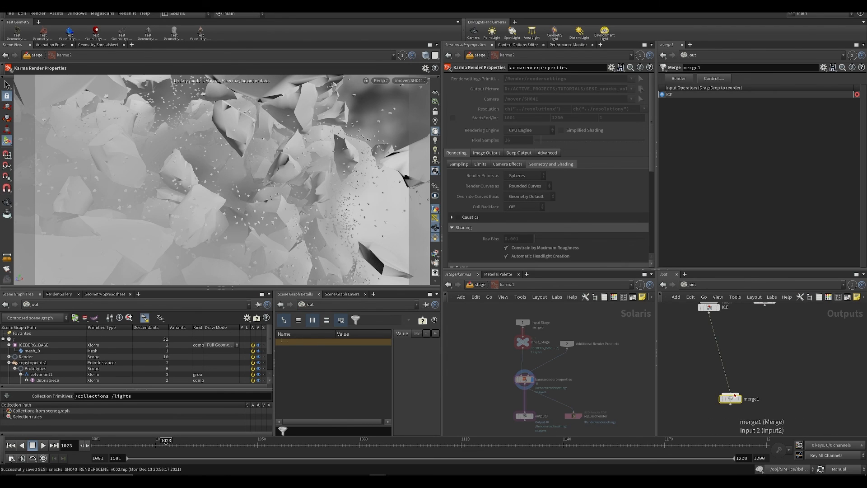
click(730, 394)
middle_drag(767, 330, 757, 348)
click(756, 324)
middle_drag(759, 405, 760, 337)
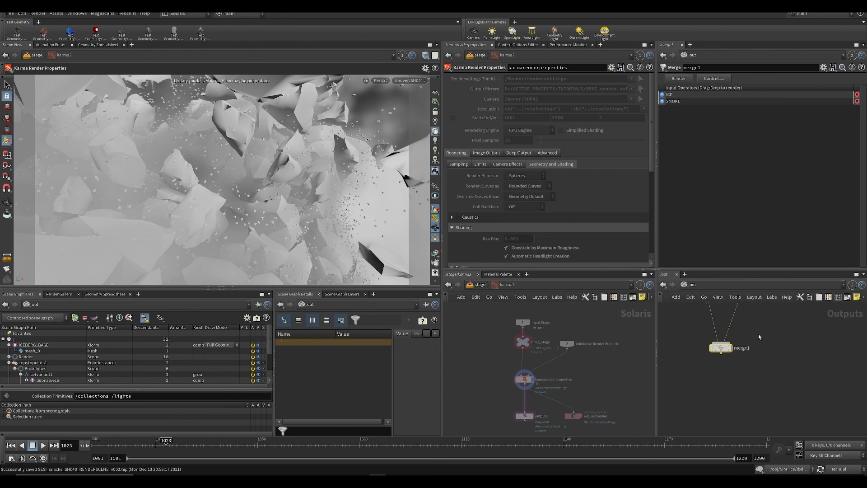
Step: Open the render dialog of the merge node and examine its frame range and dependency order settings
click(713, 348)
click(728, 397)
click(728, 413)
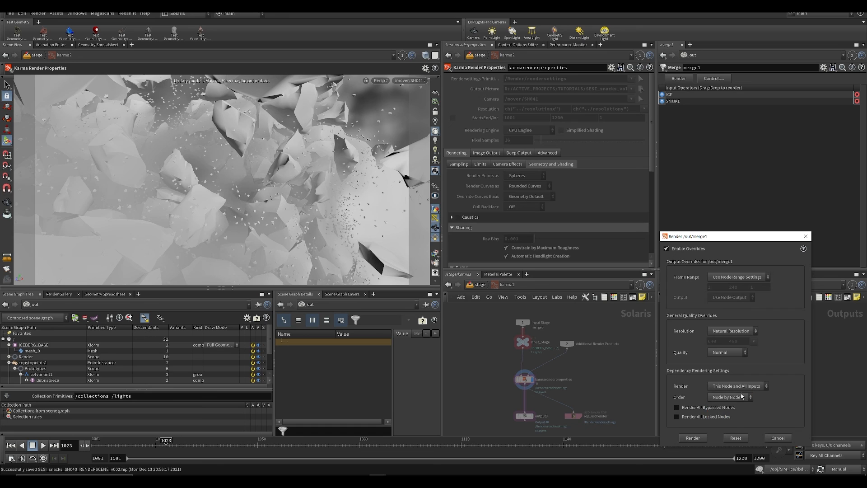
Step: Look up the Deadline and HQueue farm nodes available in the out network
key(Tab)
text(de)
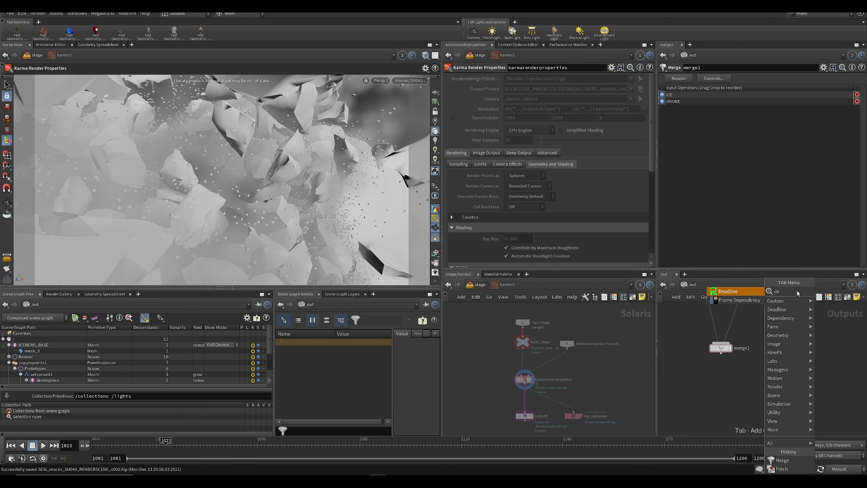
click(754, 328)
key(Tab)
text(he)
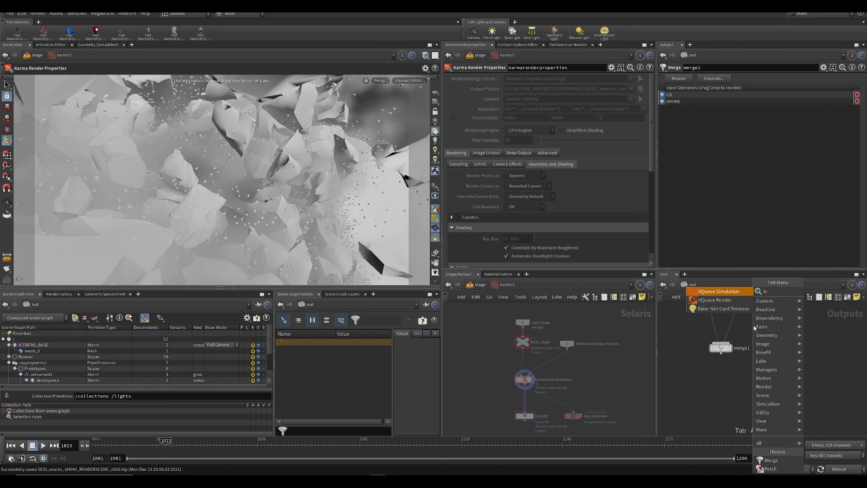
key(BackSpace)
text(q)
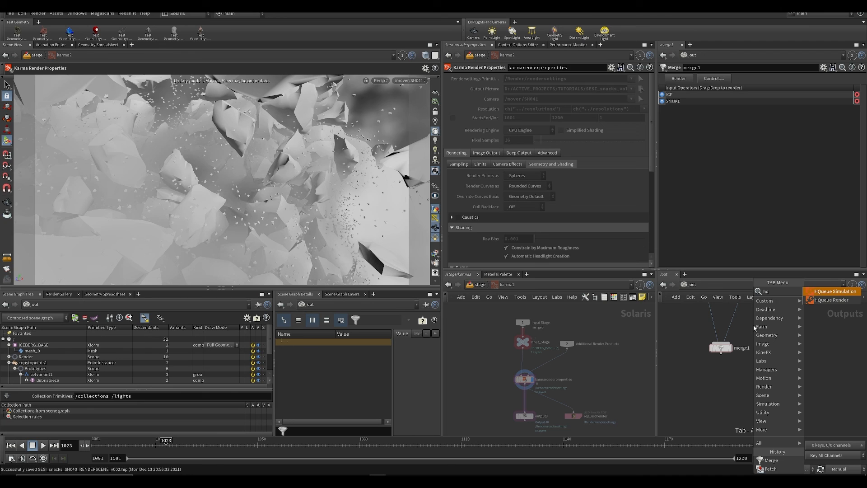
click(714, 379)
middle_drag(713, 379, 737, 386)
Step: Save the scene and return from inside karma2 to the stage network
key(ctrl+s)
scroll(578, 388, down, 2)
key(u)
key(ctrl+s)
Step: Move the timeline to frame 1041 and set the scene's update mode to Auto Update
middle_drag(571, 367, 509, 410)
scroll(507, 410, down, 3)
drag(168, 446, 229, 447)
click(839, 469)
click(839, 445)
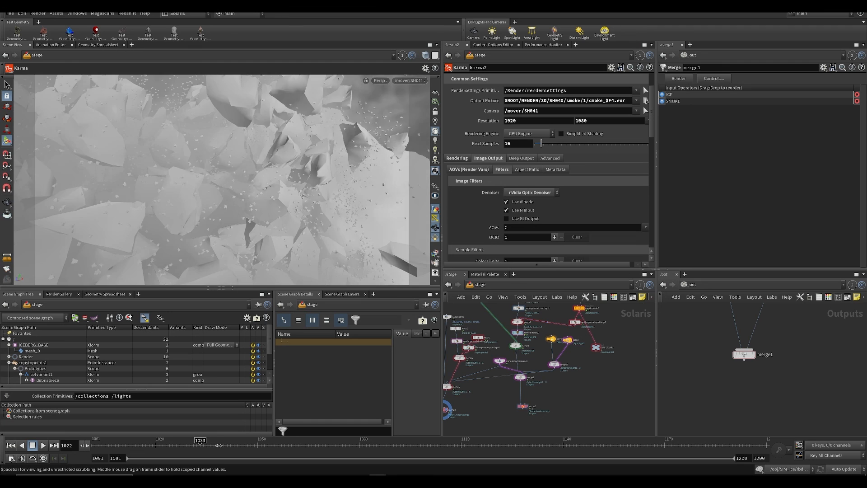
Step: Display the karma1 node and switch the viewport renderer to Karma
scroll(551, 406, up, 3)
click(512, 395)
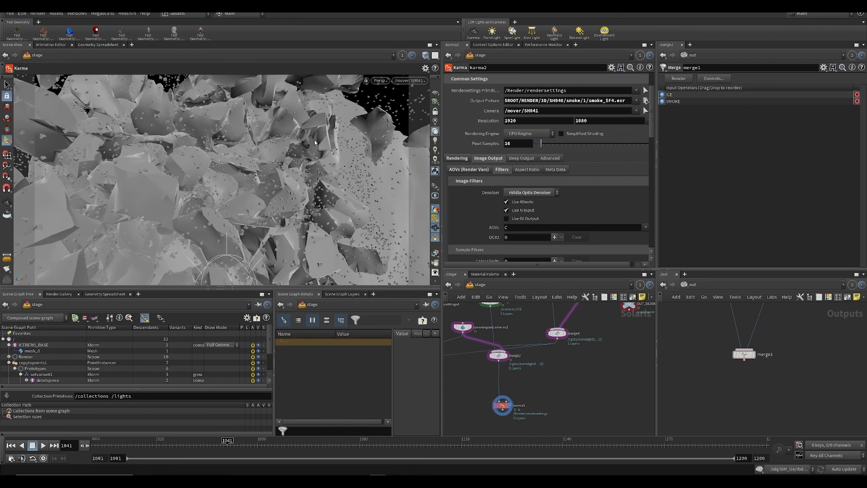
click(380, 81)
click(397, 116)
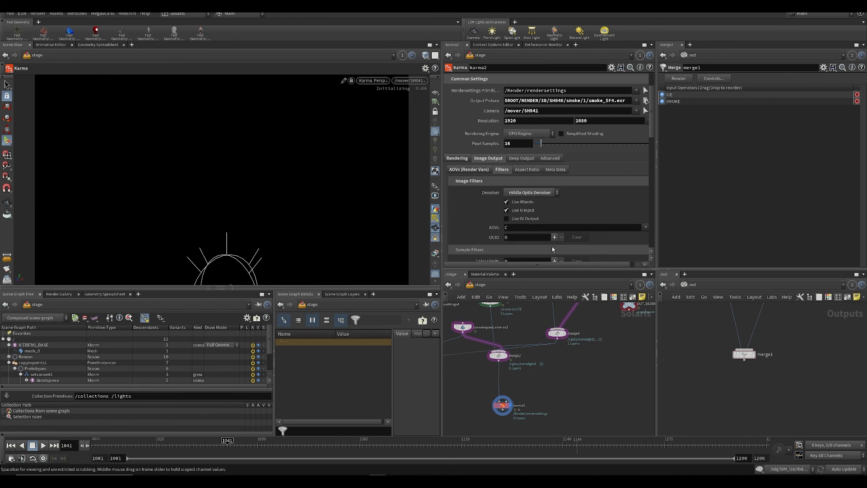
Step: Select karma1 and review its motion blur, AOV and denoiser filter settings while the viewport renders
middle_drag(559, 392, 625, 329)
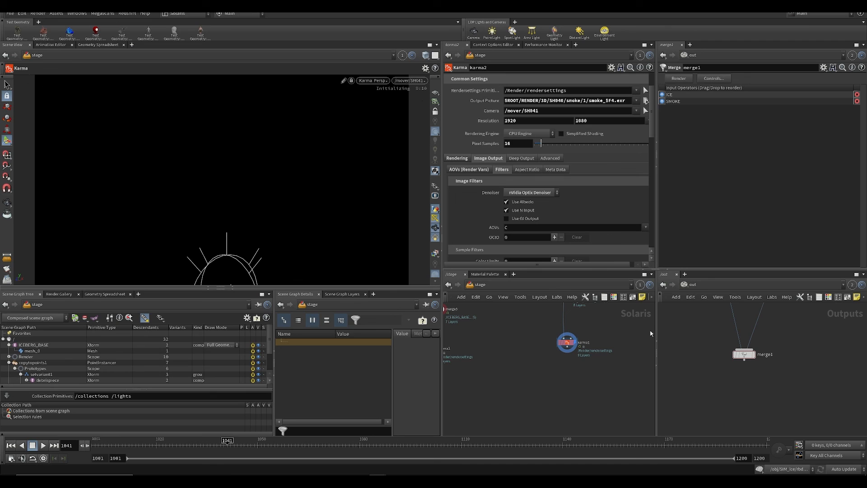
middle_drag(499, 346, 473, 377)
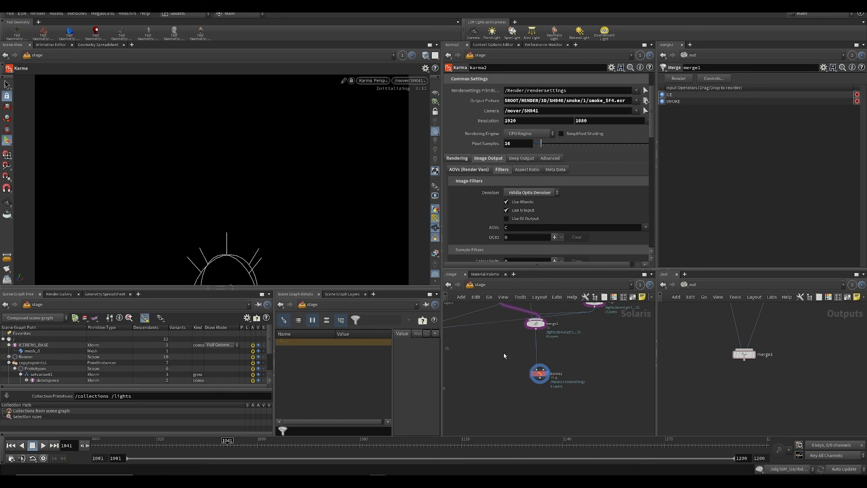
click(539, 373)
drag(482, 346, 568, 429)
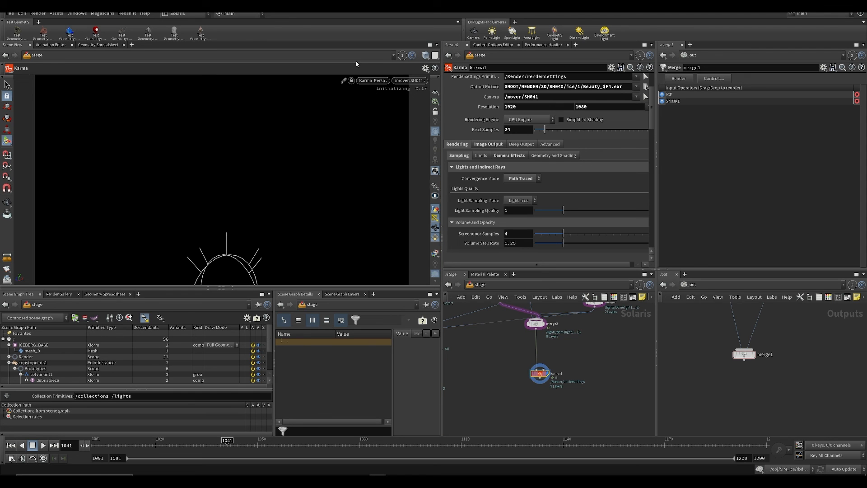
middle_drag(489, 364, 480, 351)
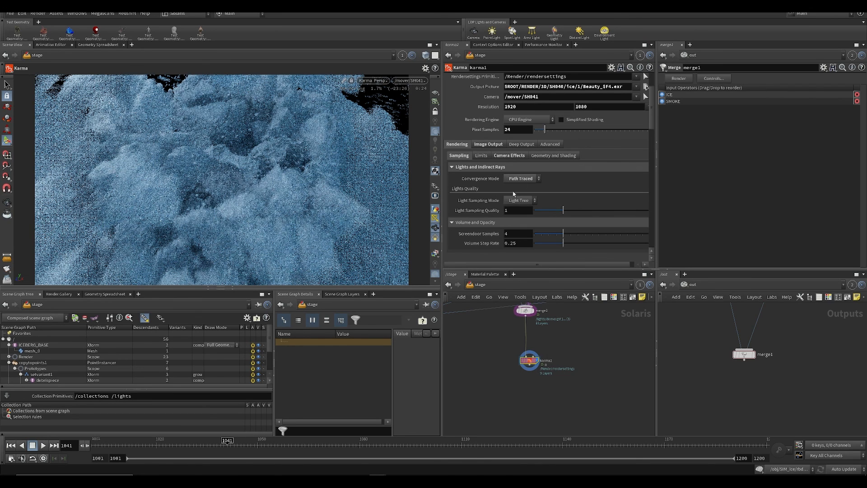
click(509, 155)
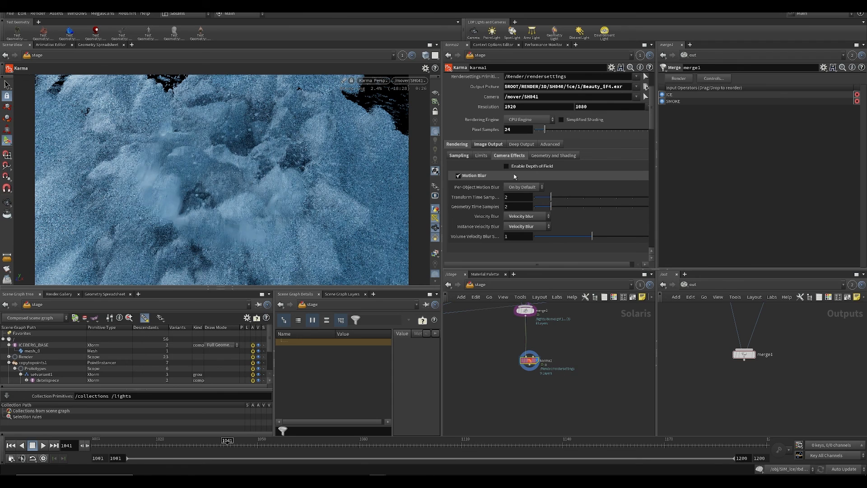
click(488, 144)
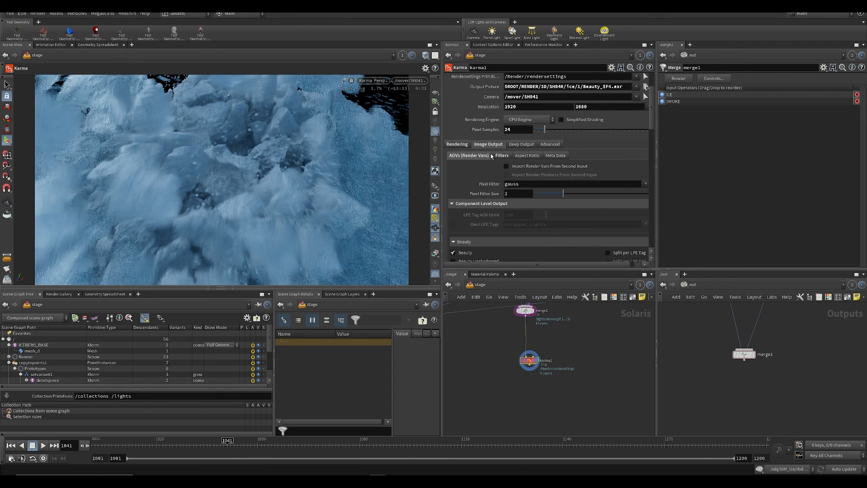
click(501, 156)
middle_drag(495, 391, 502, 408)
Step: Save the scene and switch the viewport renderer back to Houdini GL
key(ctrl+s)
click(373, 81)
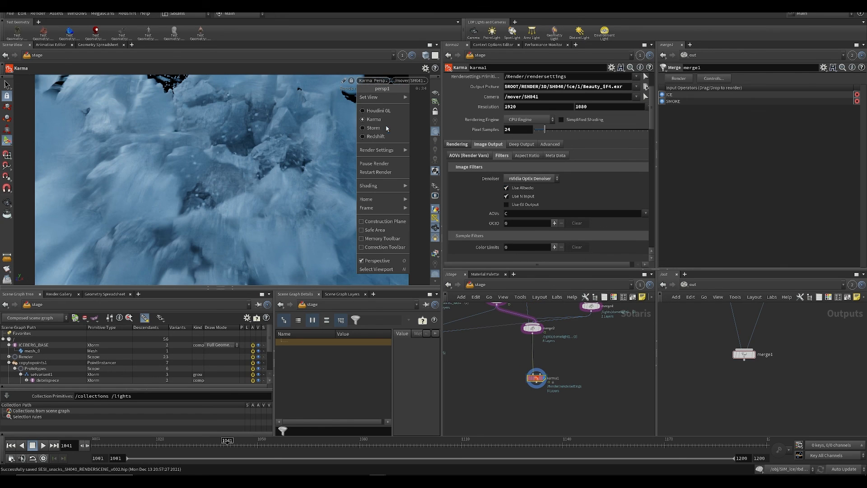
click(379, 113)
Step: Look over the stage network, from the light and merge nodes down to karma1 and karma2
scroll(528, 423, down, 5)
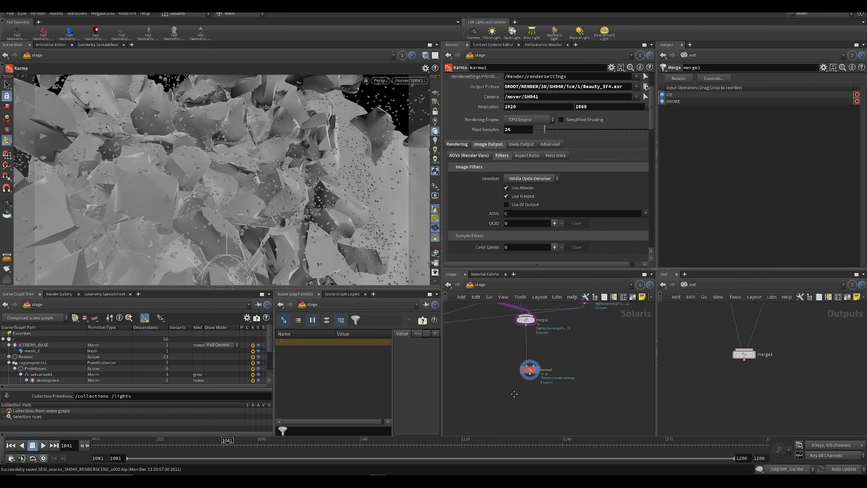
scroll(527, 424, down, 1)
middle_drag(527, 424, 510, 398)
scroll(447, 386, up, 3)
scroll(532, 376, down, 3)
middle_drag(563, 383, 565, 365)
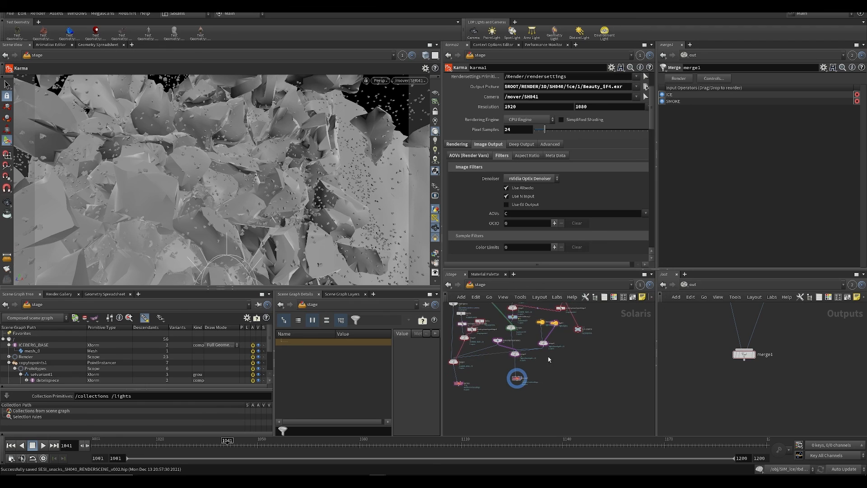
scroll(550, 358, up, 3)
scroll(536, 389, down, 3)
mouse_move(536, 391)
middle_down()
mouse_move(563, 402)
mouse_move(460, 401)
mouse_move(538, 404)
middle_up()
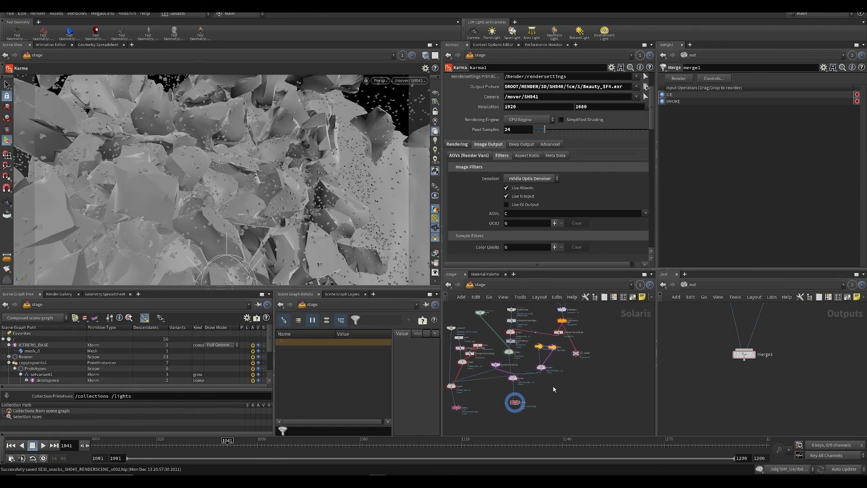
scroll(554, 389, up, 4)
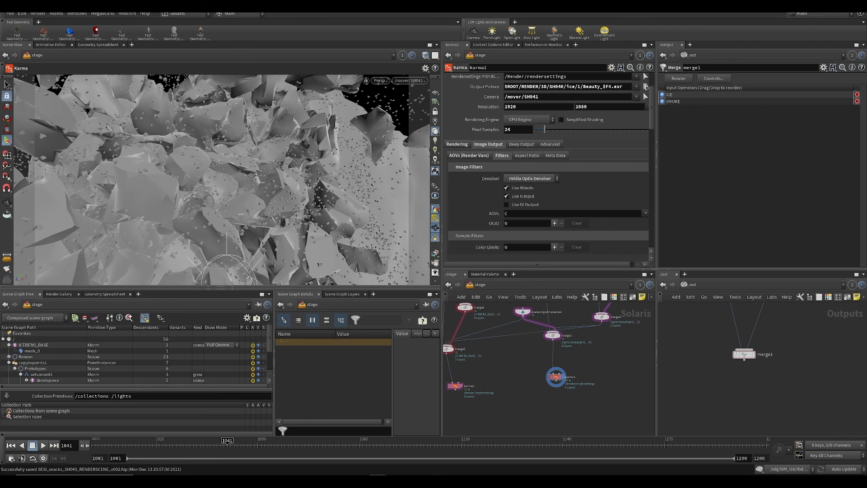